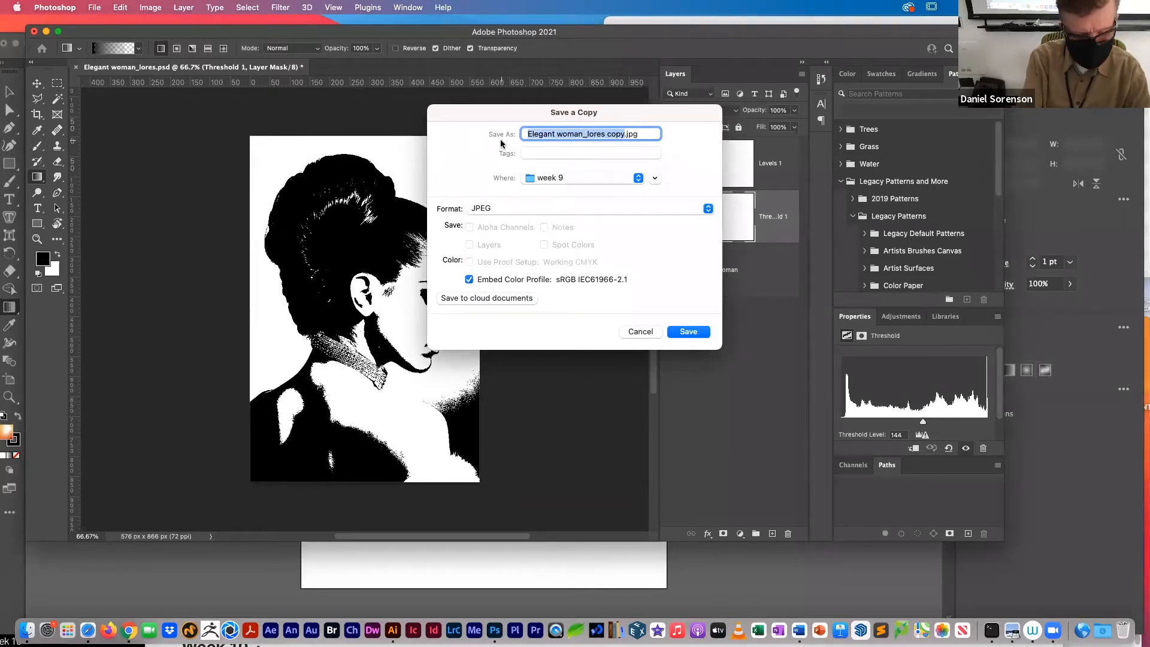
Step: Save a JPEG copy of the threshold image as Shadows.jpg in the week 9 folder at quality 12
{"action": "type", "text": "Shado"}
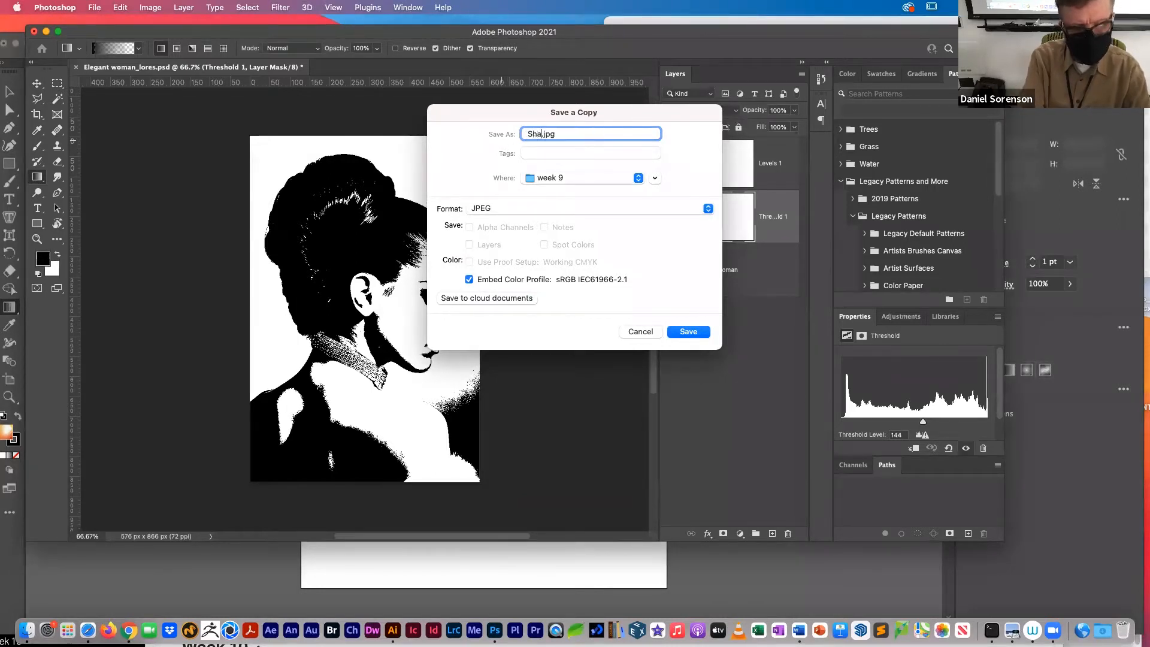
{"action": "type", "text": "ws"}
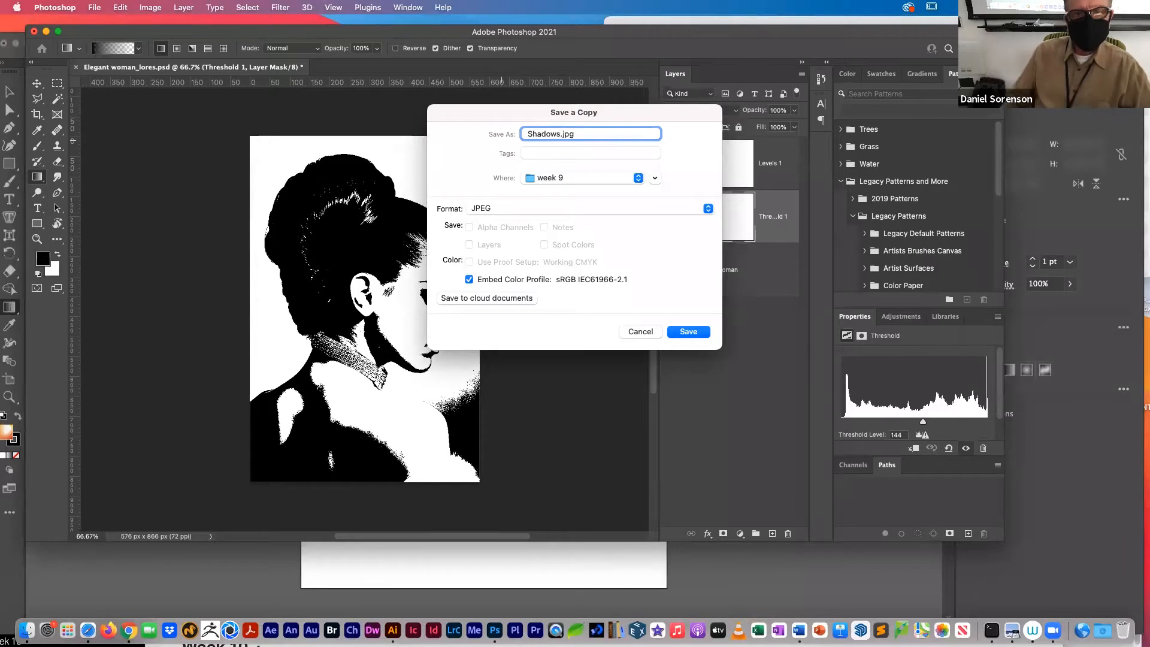
{"action": "left_click", "coordinate": [689, 332]}
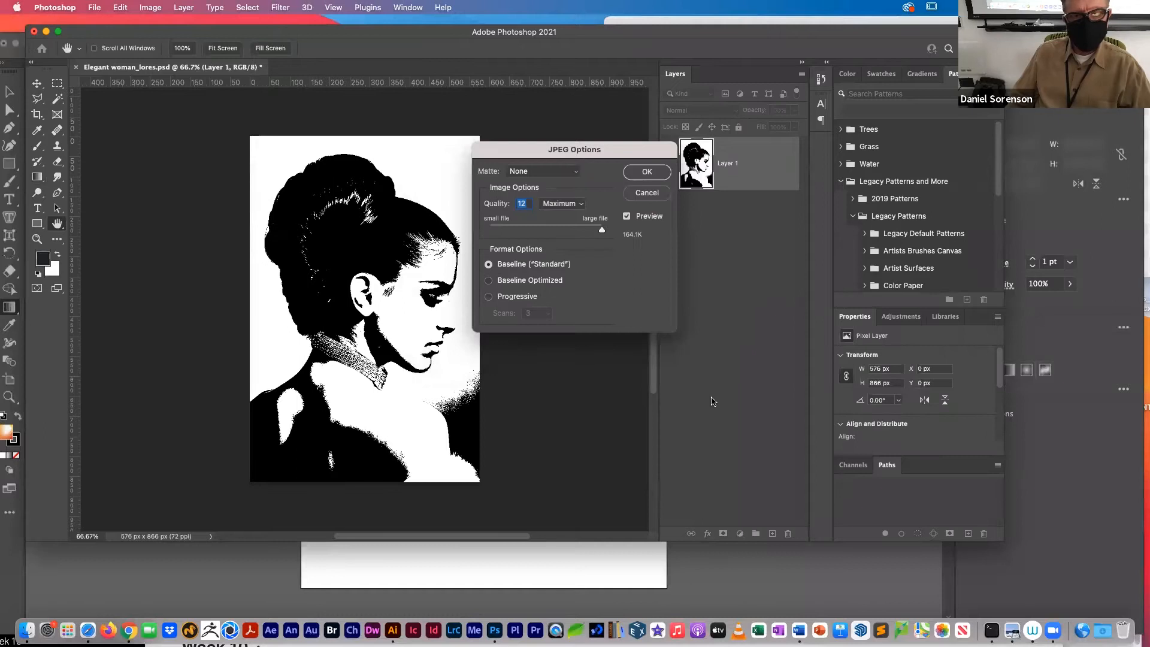
{"action": "left_click", "coordinate": [636, 173]}
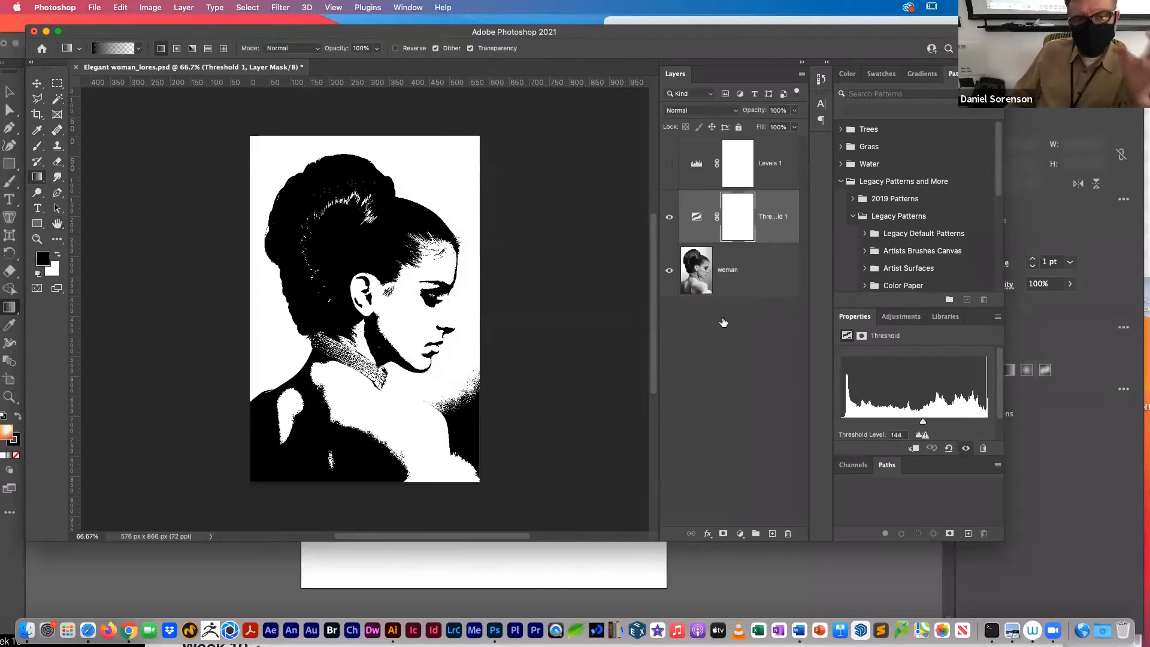
Step: Hide the Threshold adjustment layer and make the Levels 1 layer visible and active
{"action": "left_click", "coordinate": [669, 219]}
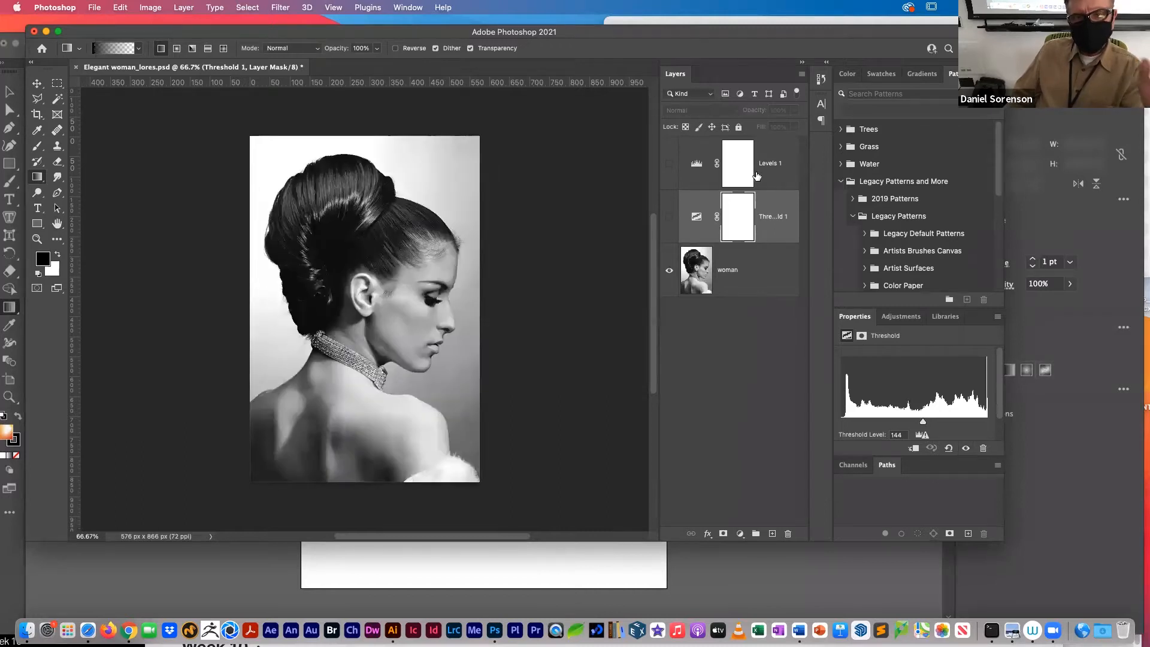
{"action": "left_click", "coordinate": [669, 165]}
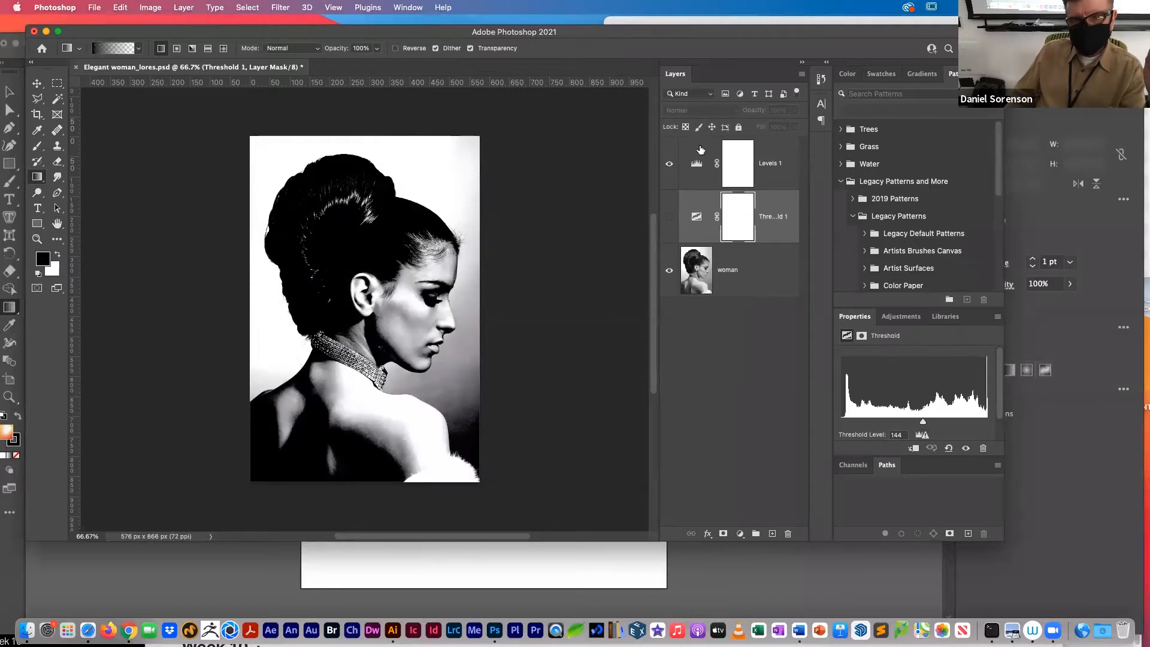
{"action": "left_click", "coordinate": [701, 165]}
Step: Float and enlarge the Properties panel, and set the Levels input values to black 119, midtone 0.95 and white 204
{"action": "left_click_drag", "start_coordinate": [859, 328], "coordinate": [560, 236]}
{"action": "left_click_drag", "start_coordinate": [711, 383], "coordinate": [818, 479]}
{"action": "left_click_drag", "start_coordinate": [680, 364], "coordinate": [741, 367]}
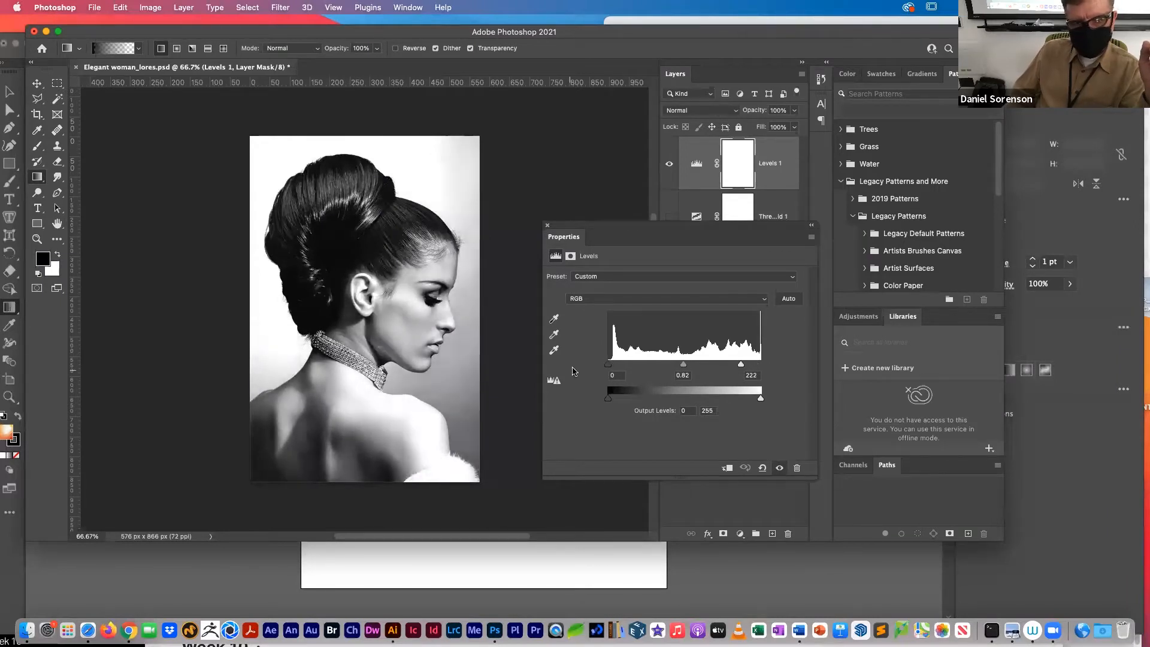
{"action": "left_click_drag", "start_coordinate": [608, 364], "coordinate": [674, 358]}
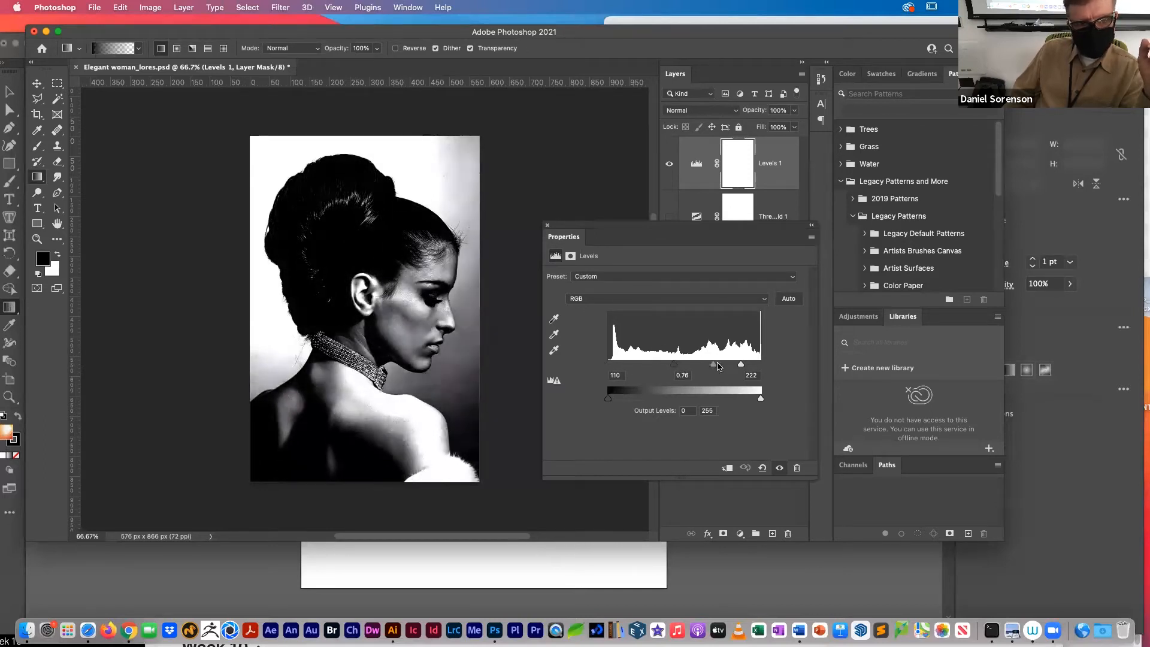
{"action": "left_click_drag", "start_coordinate": [713, 368], "coordinate": [682, 368]}
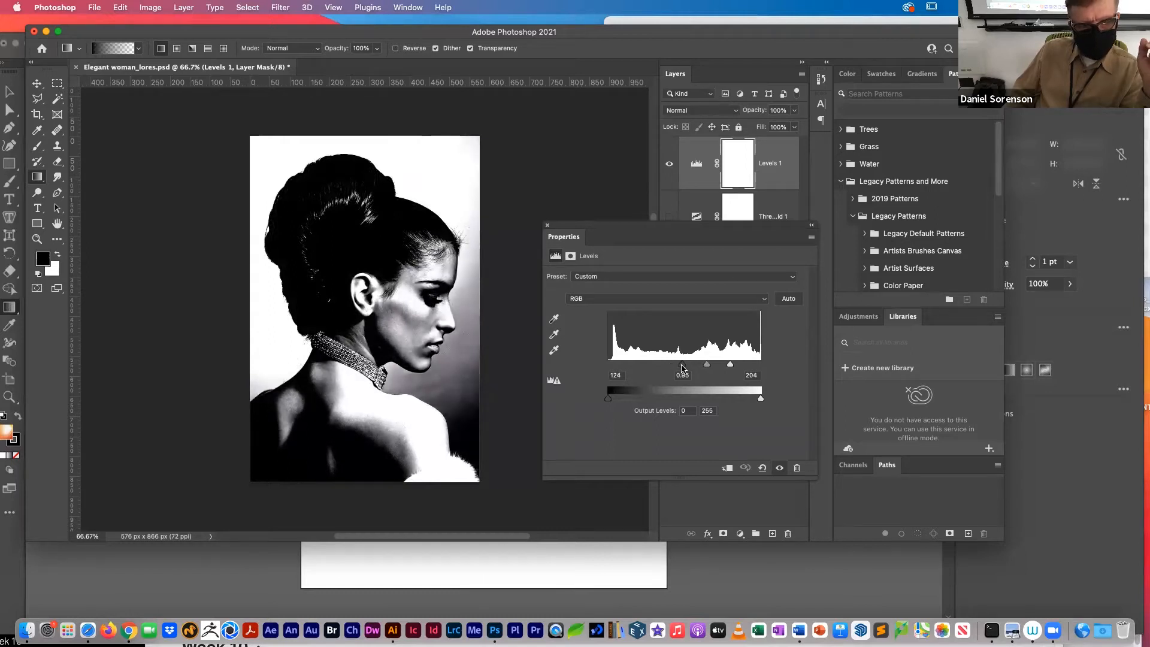
{"action": "left_click_drag", "start_coordinate": [682, 368], "coordinate": [680, 369]}
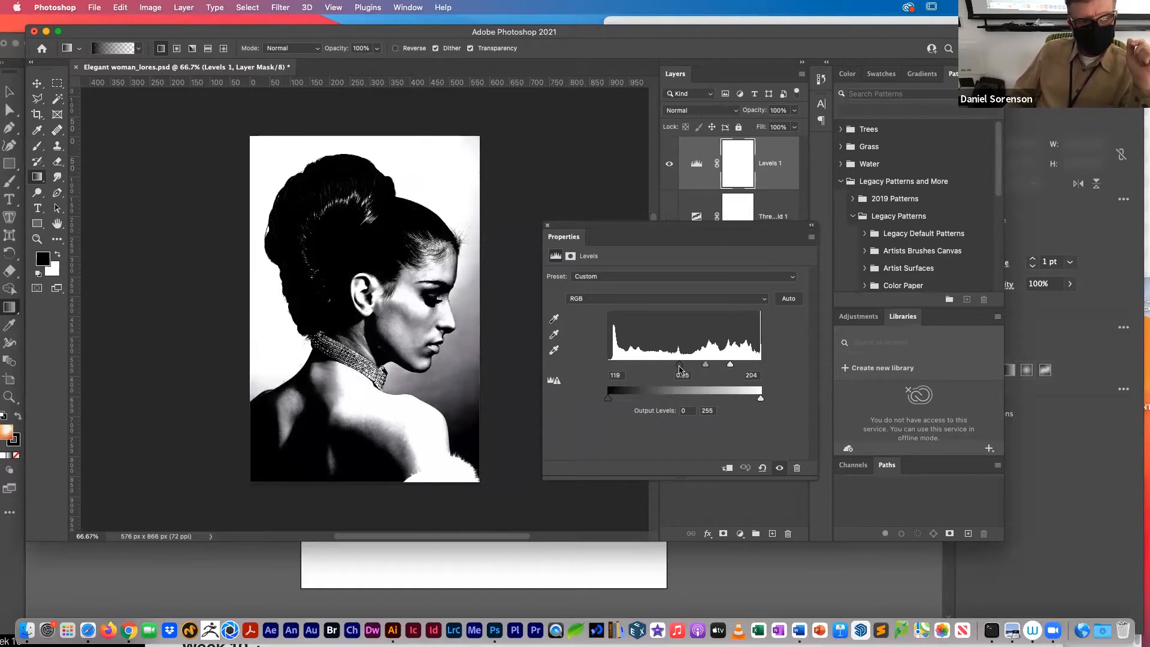
Step: Save a copy of the Levels-adjusted image in JPEG format as highlights.jpg in the week 9 folder
{"action": "key", "text": "super+alt+s"}
{"action": "left_click_drag", "start_coordinate": [627, 137], "coordinate": [457, 137]}
{"action": "type", "text": "highlights"}
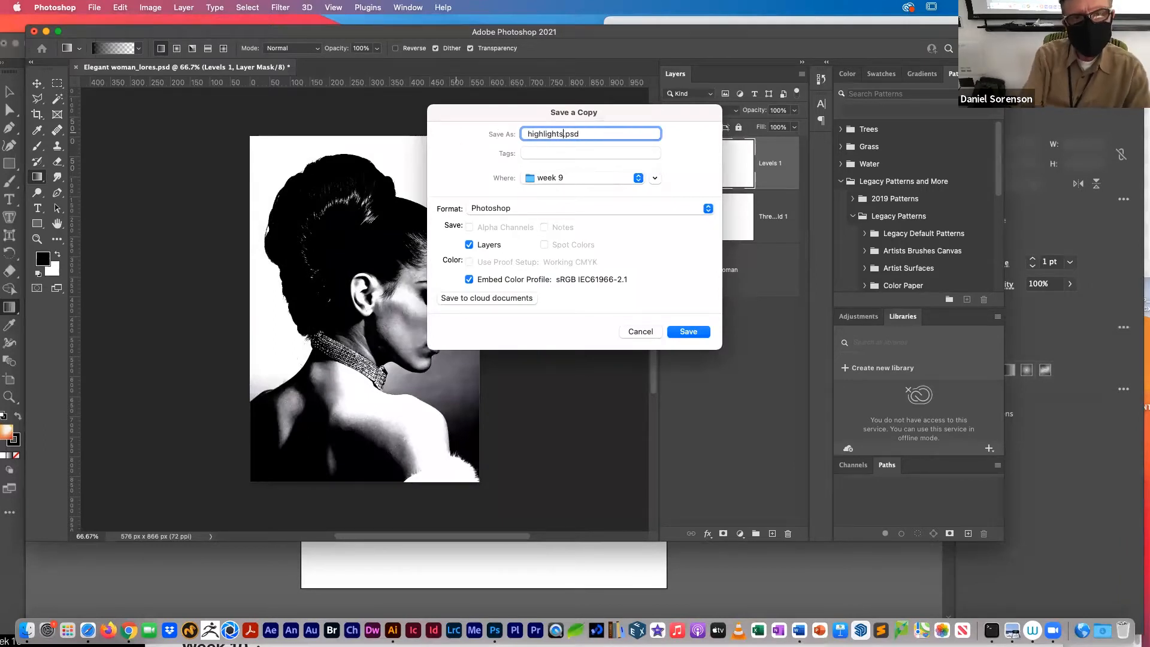
{"action": "left_click", "coordinate": [523, 210]}
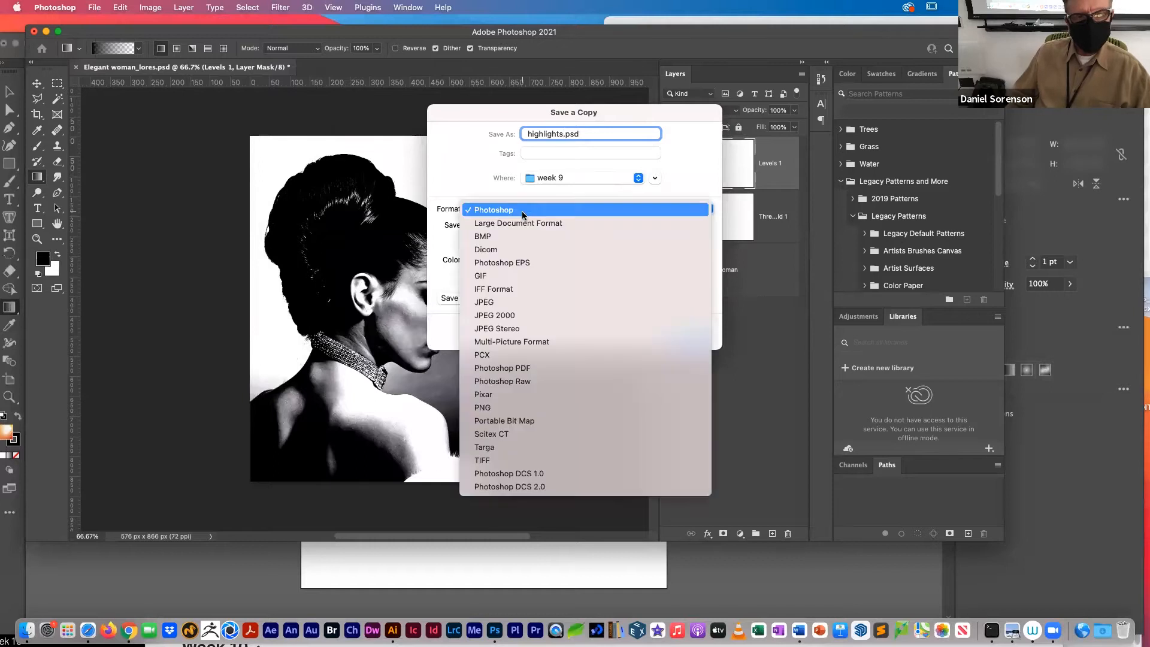
{"action": "left_click", "coordinate": [507, 303]}
{"action": "left_click", "coordinate": [682, 330]}
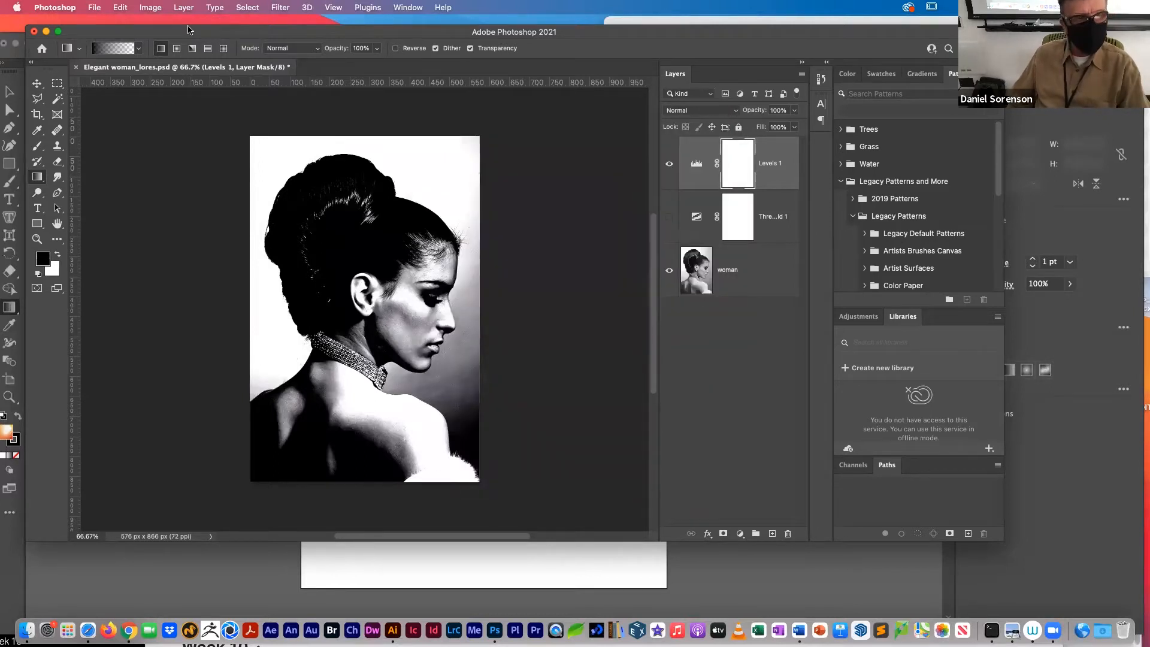
Step: Quit Photoshop without saving the changes to Elegant woman_lores.psd and switch to Illustrator
{"action": "key", "text": "super+q"}
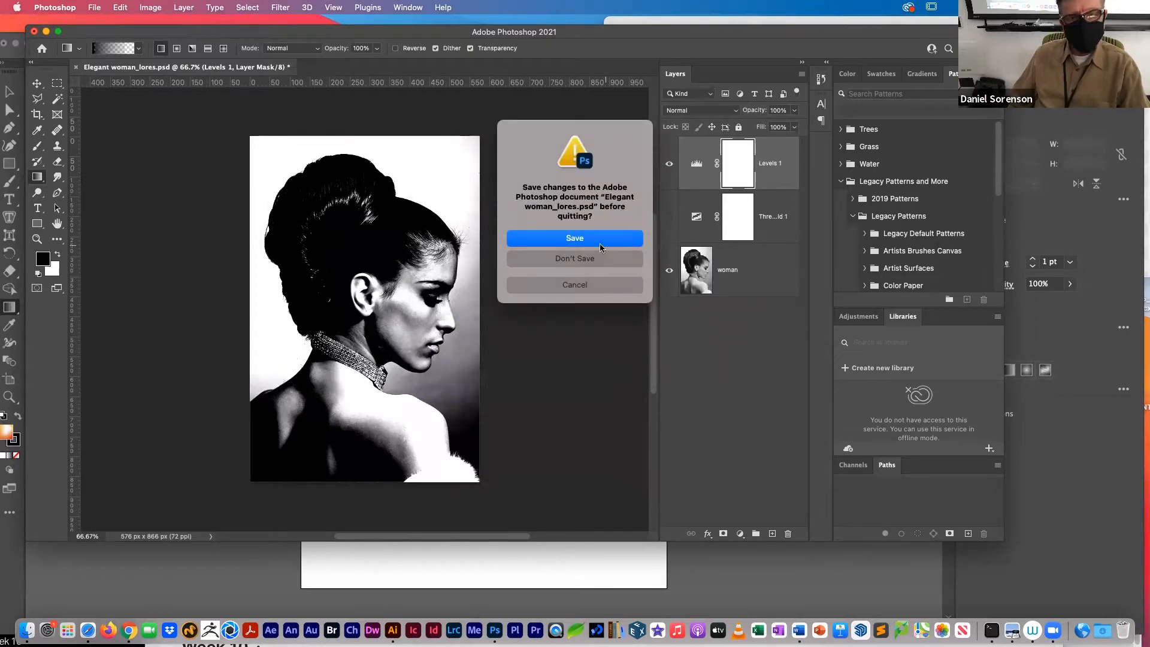
{"action": "left_click", "coordinate": [579, 257]}
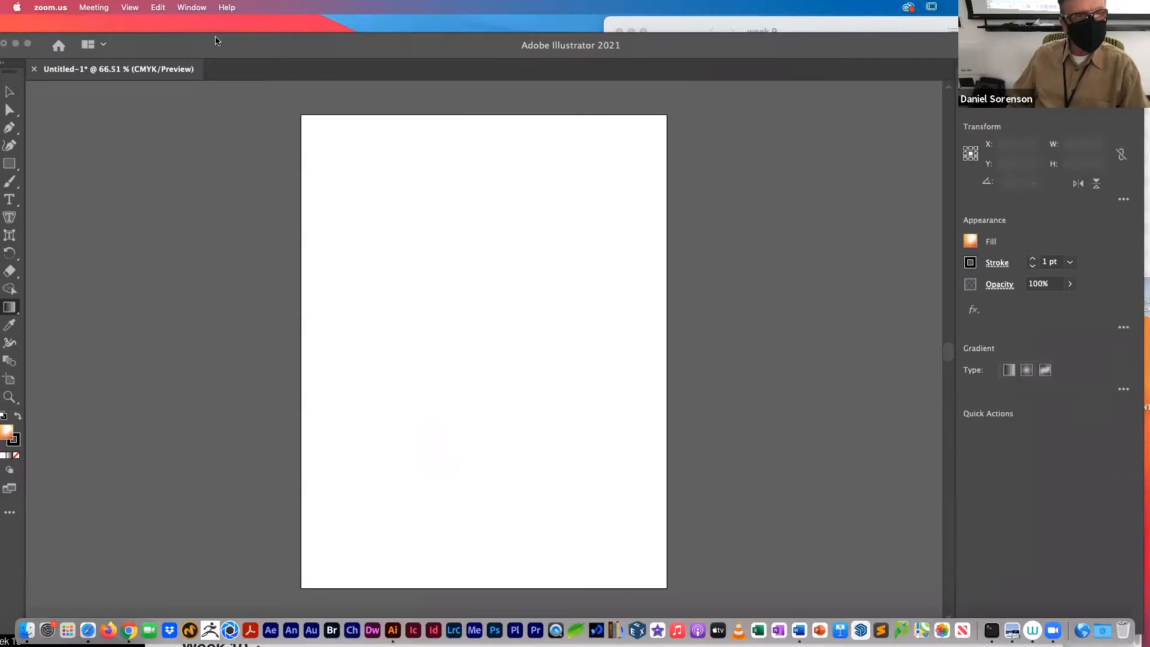
{"action": "left_click", "coordinate": [216, 41]}
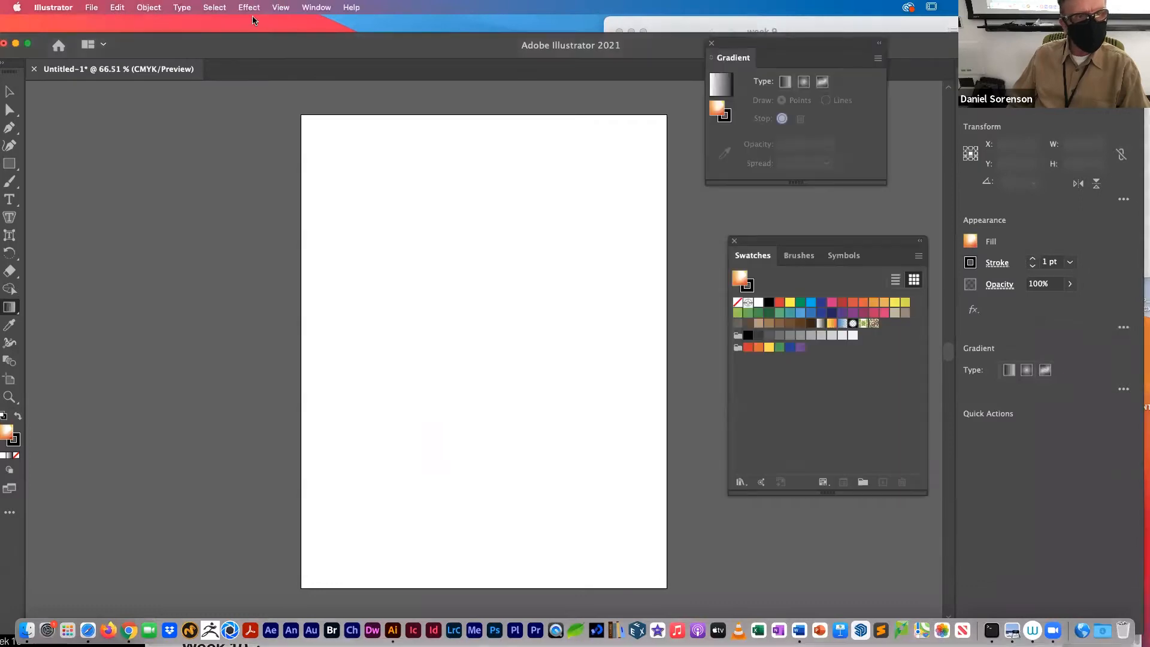
Step: Move the Swatches panel clear of the artboard and close the Gradient panel
{"action": "double_click", "coordinate": [191, 54]}
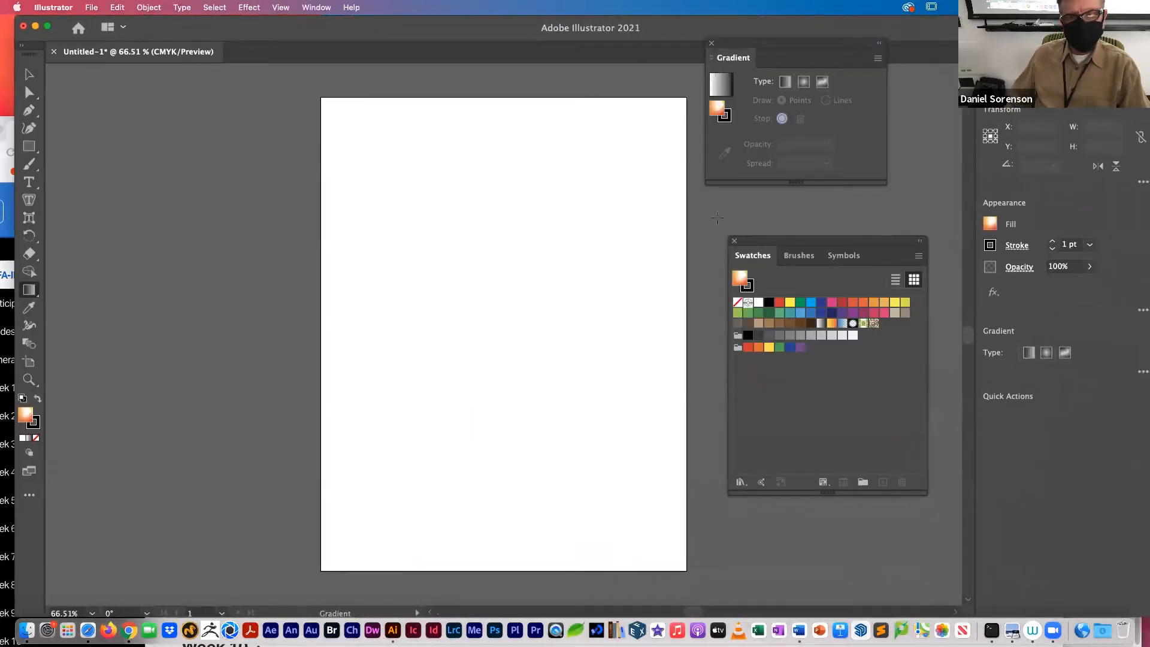
{"action": "left_click_drag", "start_coordinate": [754, 242], "coordinate": [823, 146]}
{"action": "left_click", "coordinate": [712, 47]}
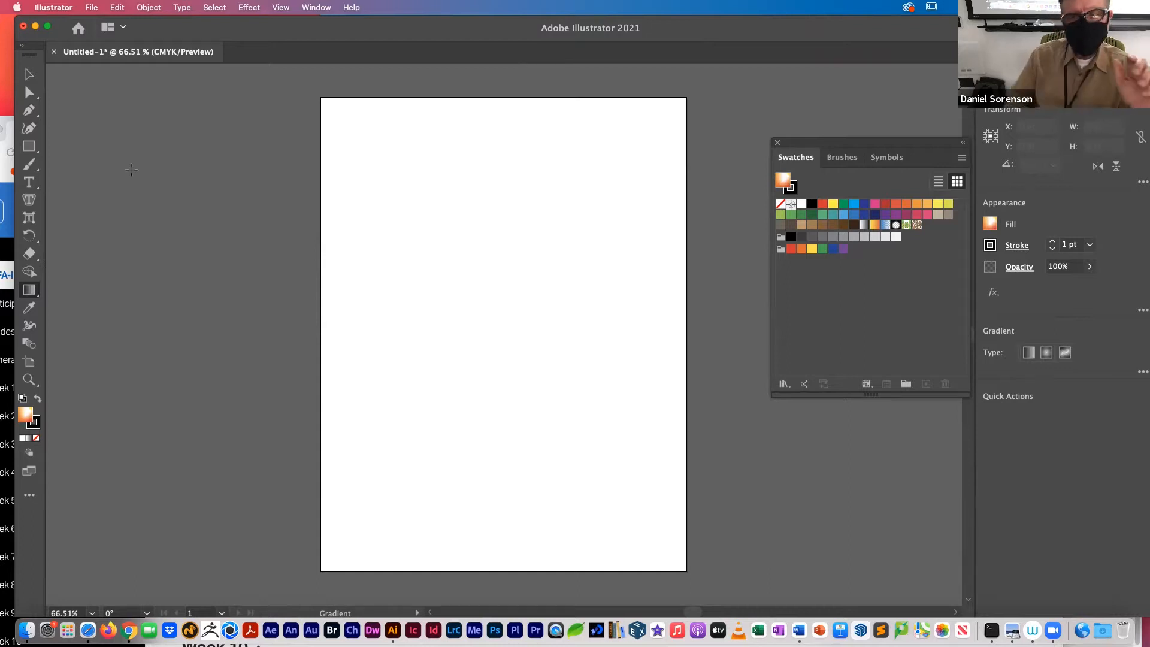
Step: Place Shadows.jpg from the Desktop's week 9 folder as a linked image about 447 x 672 pt on the artboard
{"action": "left_click", "coordinate": [89, 6]}
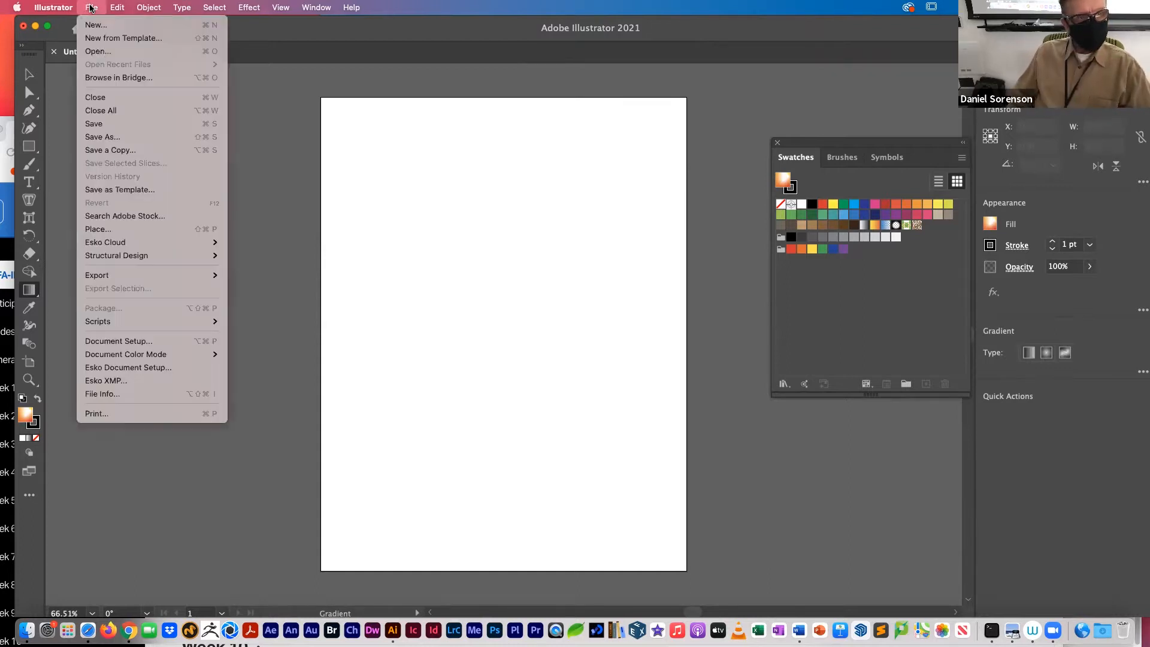
{"action": "left_click", "coordinate": [133, 232]}
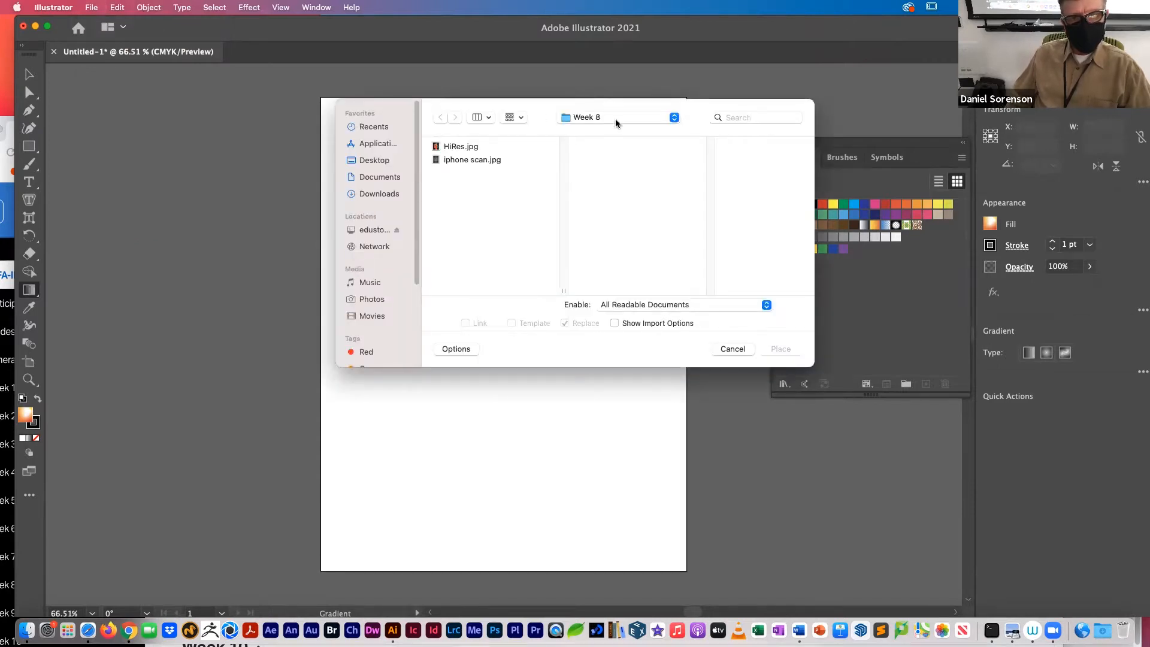
{"action": "left_click", "coordinate": [616, 120]}
{"action": "left_click", "coordinate": [616, 128]}
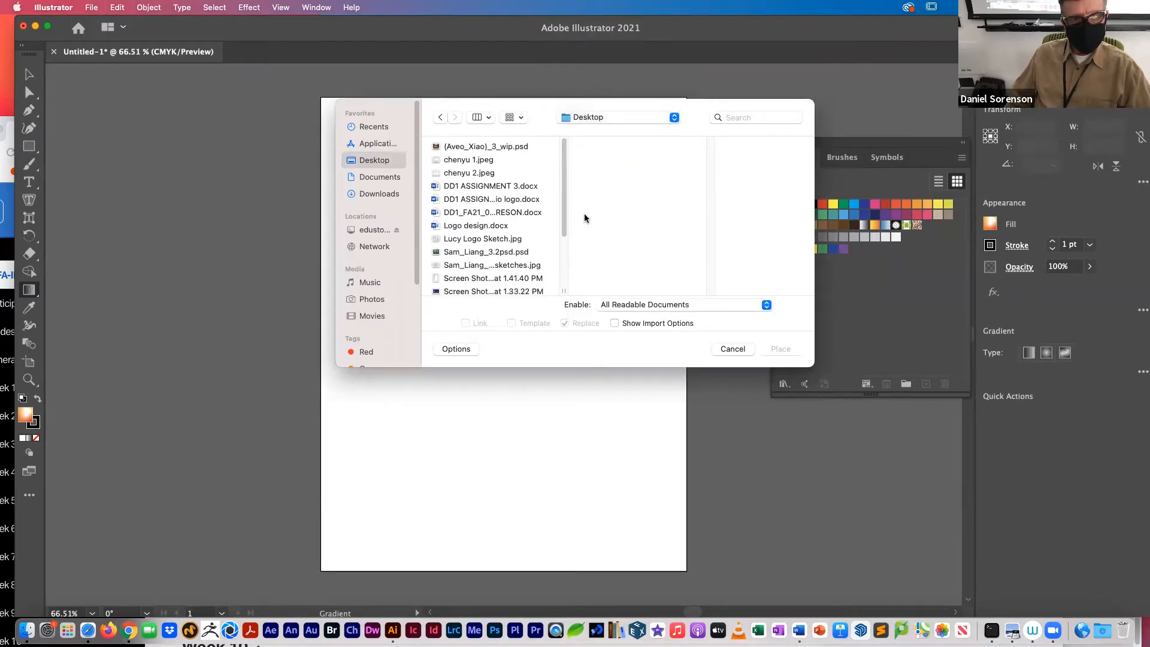
{"action": "left_click_drag", "start_coordinate": [566, 201], "coordinate": [568, 309]}
{"action": "left_click", "coordinate": [473, 270]}
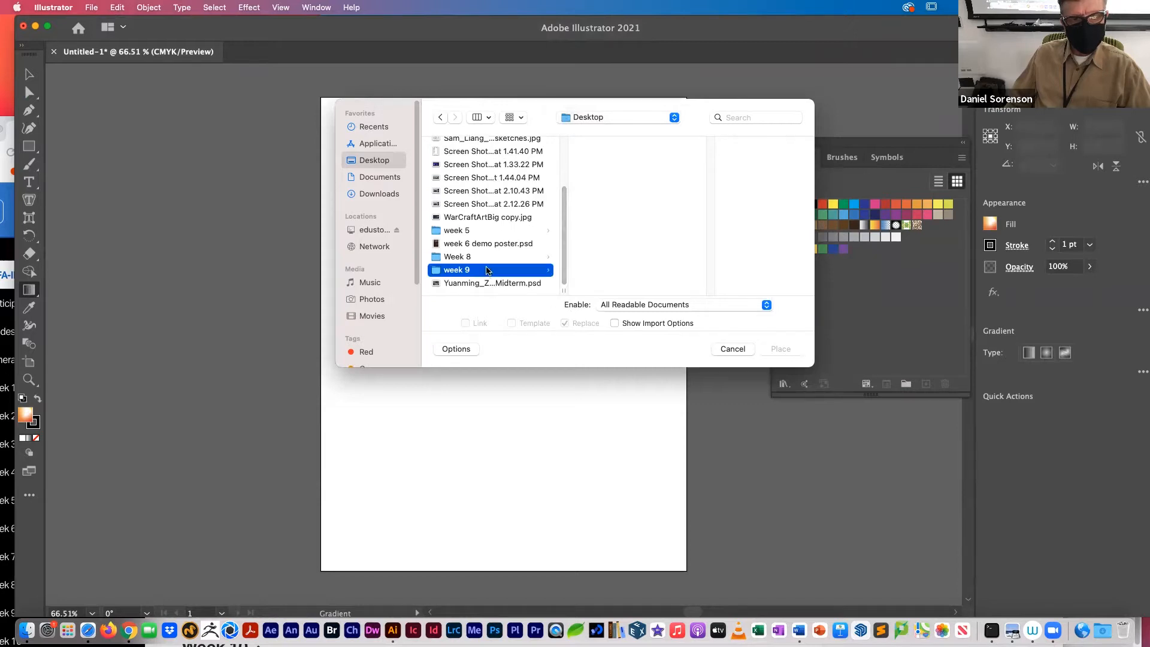
{"action": "left_click", "coordinate": [607, 200]}
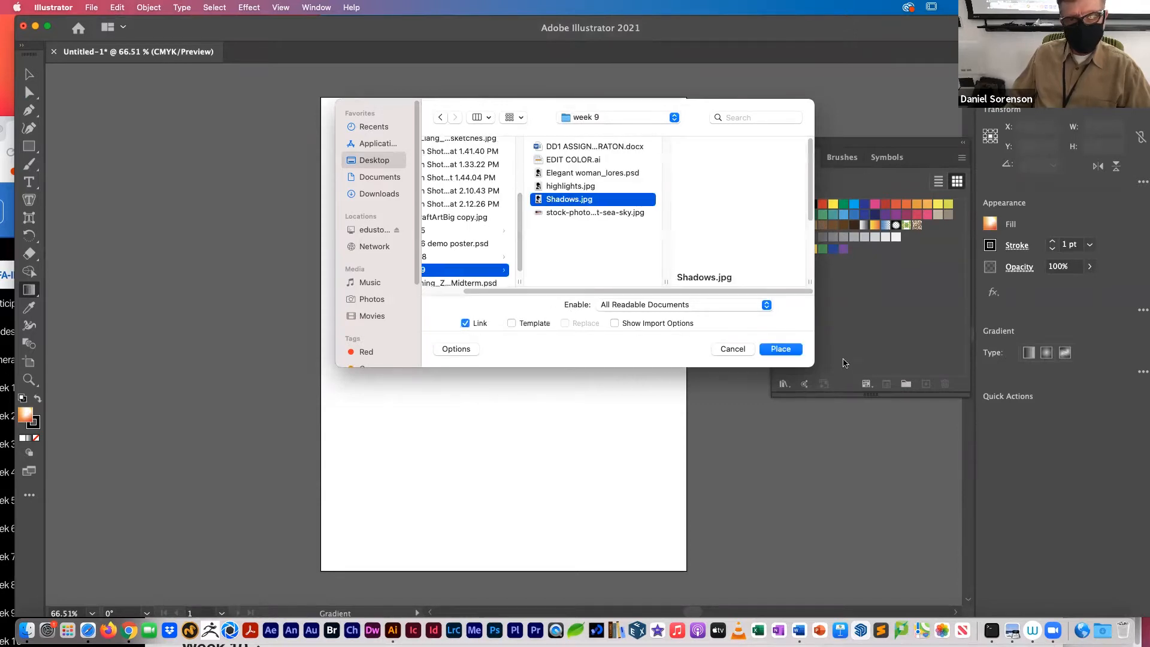
{"action": "left_click", "coordinate": [781, 348]}
{"action": "mouse_move", "coordinate": [349, 124]}
{"action": "left_mouse_down"}
{"action": "mouse_move", "coordinate": [379, 257]}
{"action": "mouse_move", "coordinate": [538, 501]}
{"action": "mouse_move", "coordinate": [701, 527]}
{"action": "left_mouse_up"}
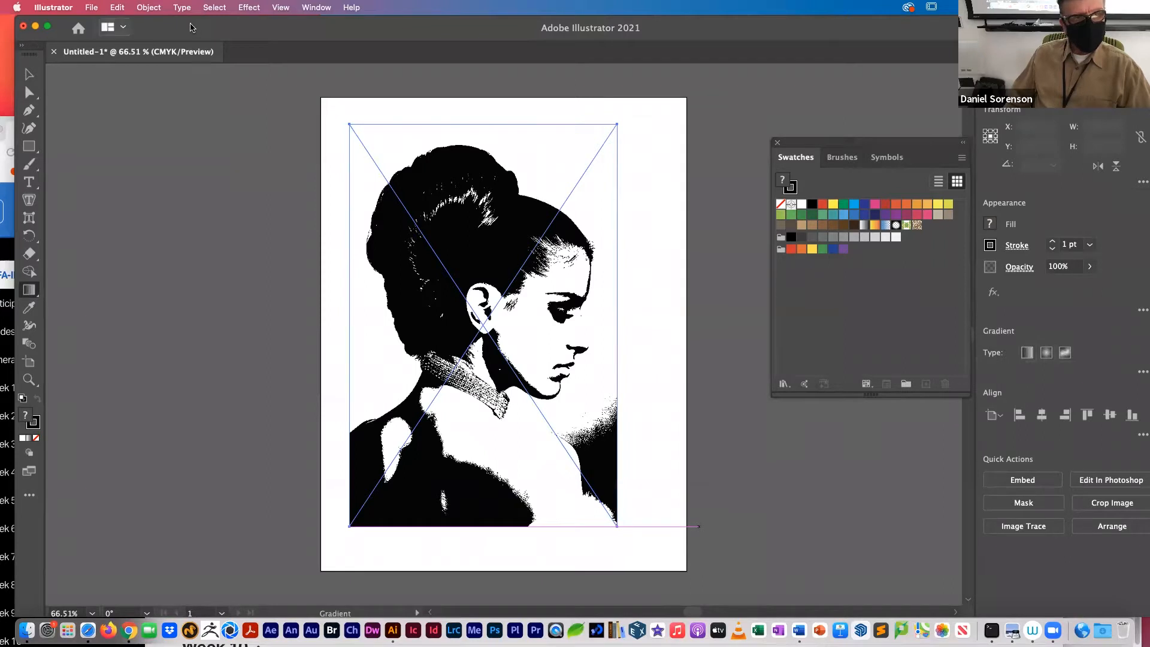
Step: Reposition the document window and move the Swatches panel up beside the placed image
{"action": "left_click_drag", "start_coordinate": [193, 25], "coordinate": [179, 26]}
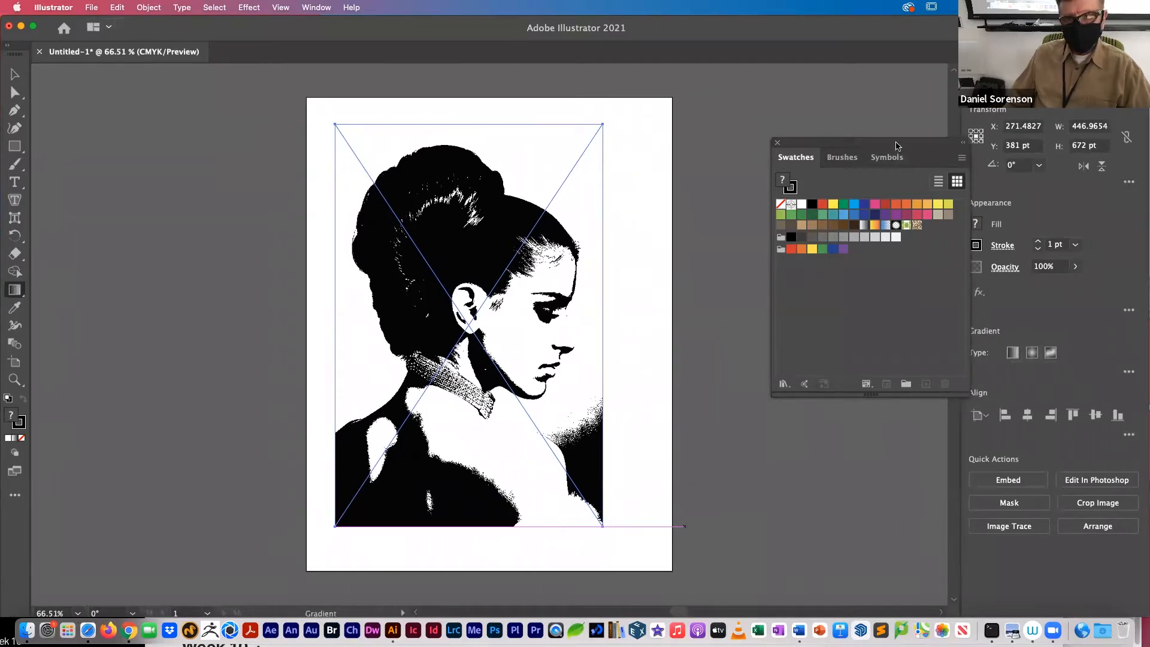
{"action": "left_click_drag", "start_coordinate": [888, 146], "coordinate": [814, 102]}
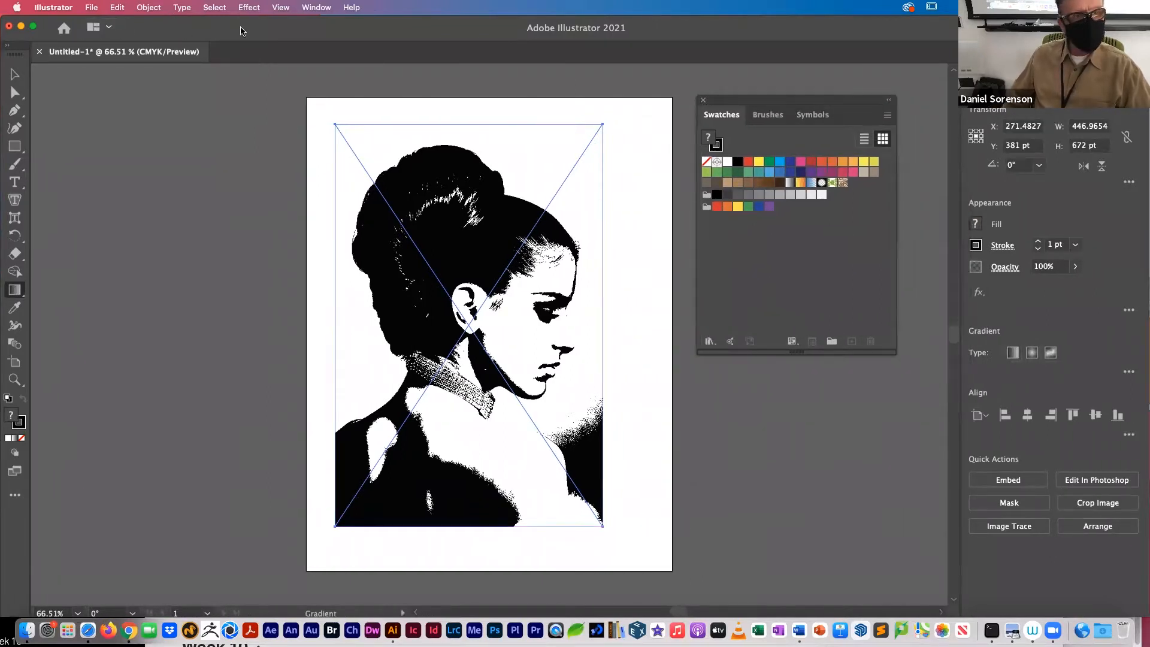
{"action": "left_click_drag", "start_coordinate": [241, 28], "coordinate": [256, 32]}
Step: Activate the Selection tool and select the placed Shadows image on the artboard
{"action": "left_click", "coordinate": [28, 77]}
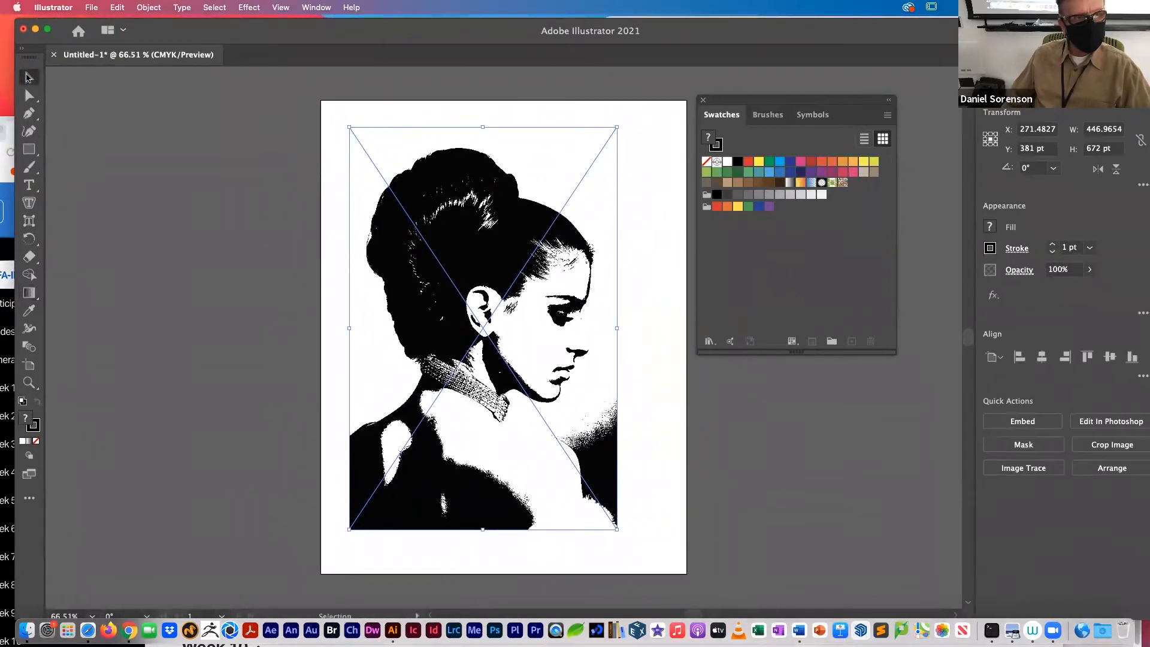
{"action": "left_click", "coordinate": [193, 212]}
{"action": "left_click", "coordinate": [487, 233]}
{"action": "key", "text": "super"}
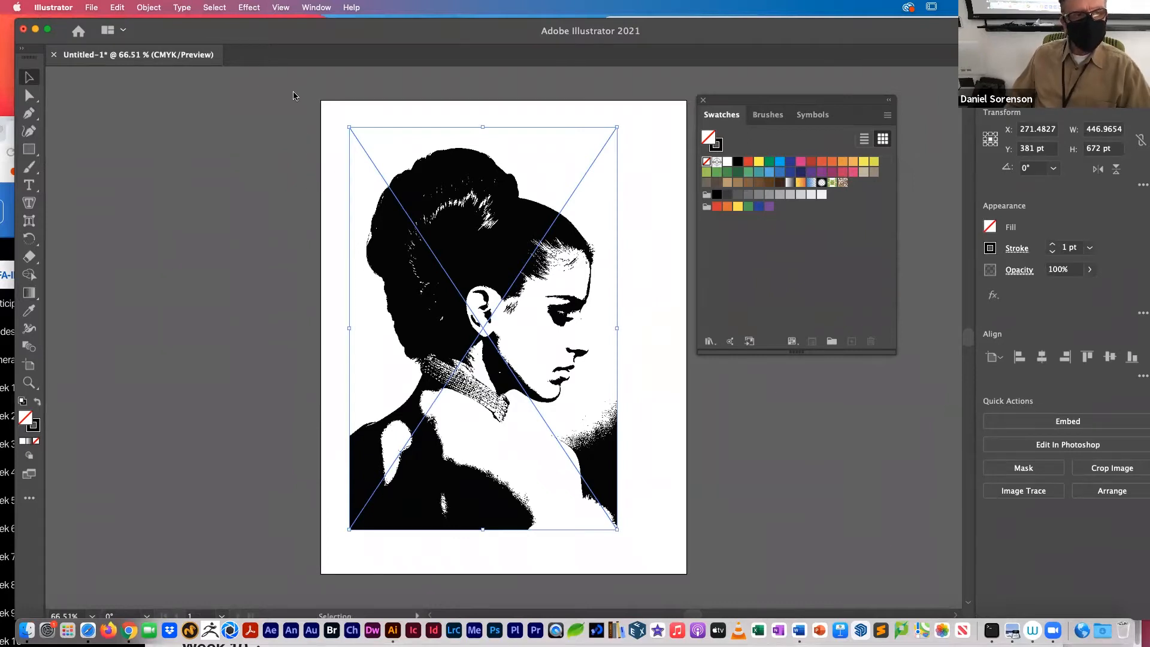
Step: Replace the selected Shadows image with highlights.jpg, embedded instead of linked, and return to the Selection tool
{"action": "left_click", "coordinate": [91, 7]}
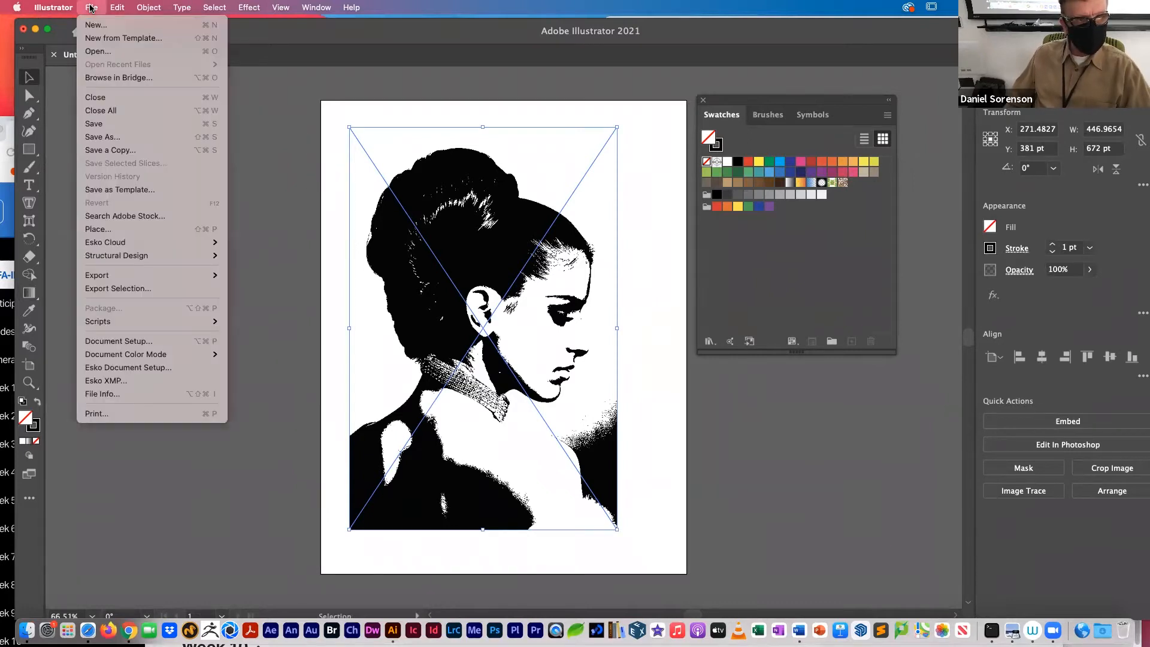
{"action": "left_click", "coordinate": [114, 227]}
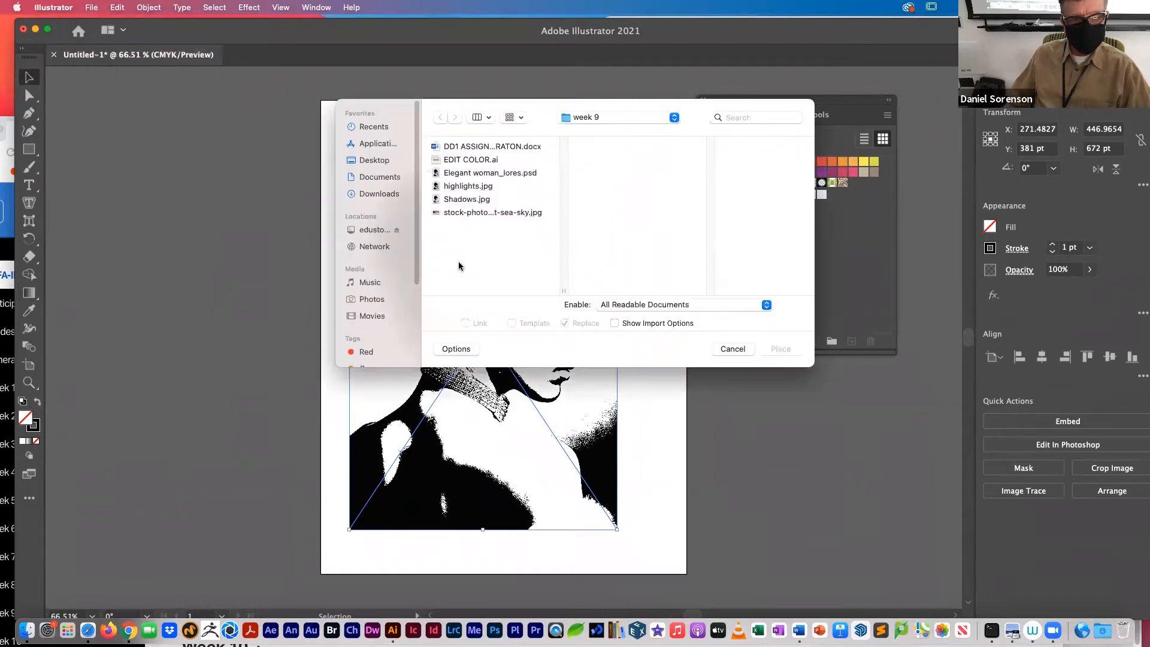
{"action": "left_click", "coordinate": [470, 189]}
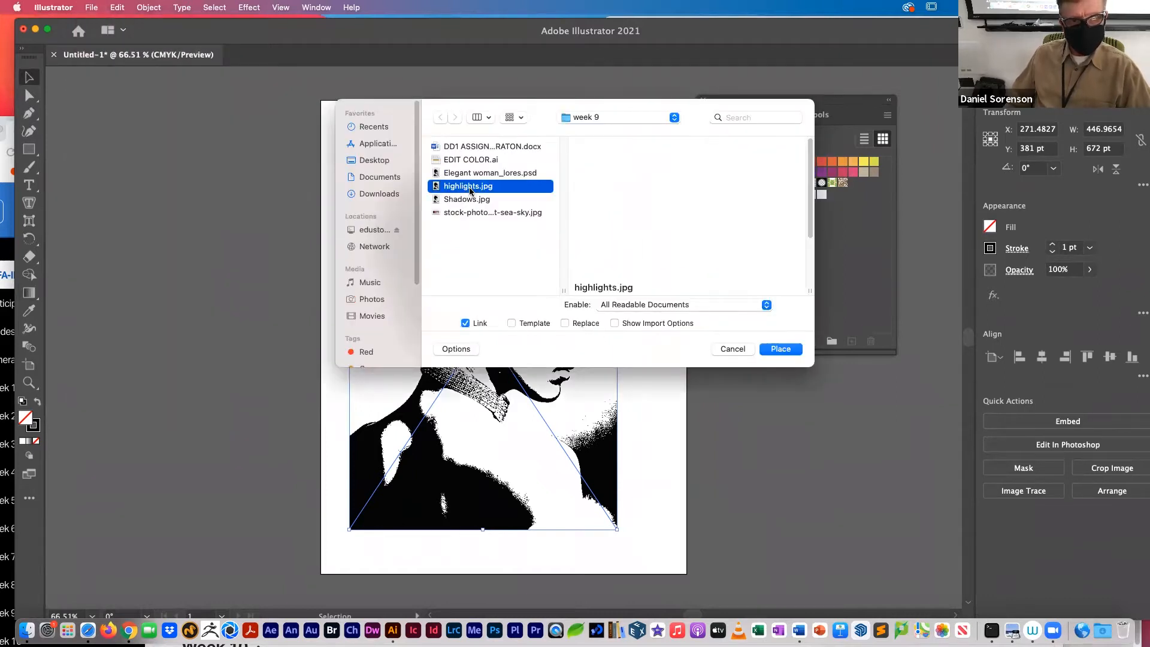
{"action": "left_click", "coordinate": [565, 324]}
{"action": "left_click", "coordinate": [466, 323]}
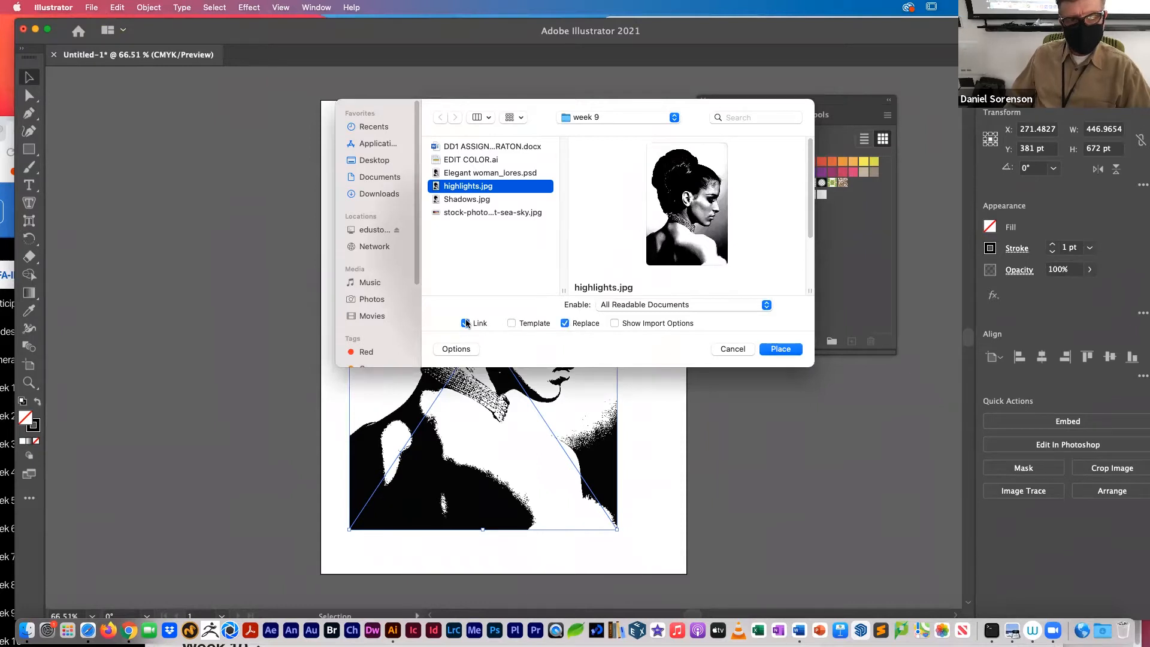
{"action": "left_click", "coordinate": [791, 350]}
{"action": "key", "text": "g"}
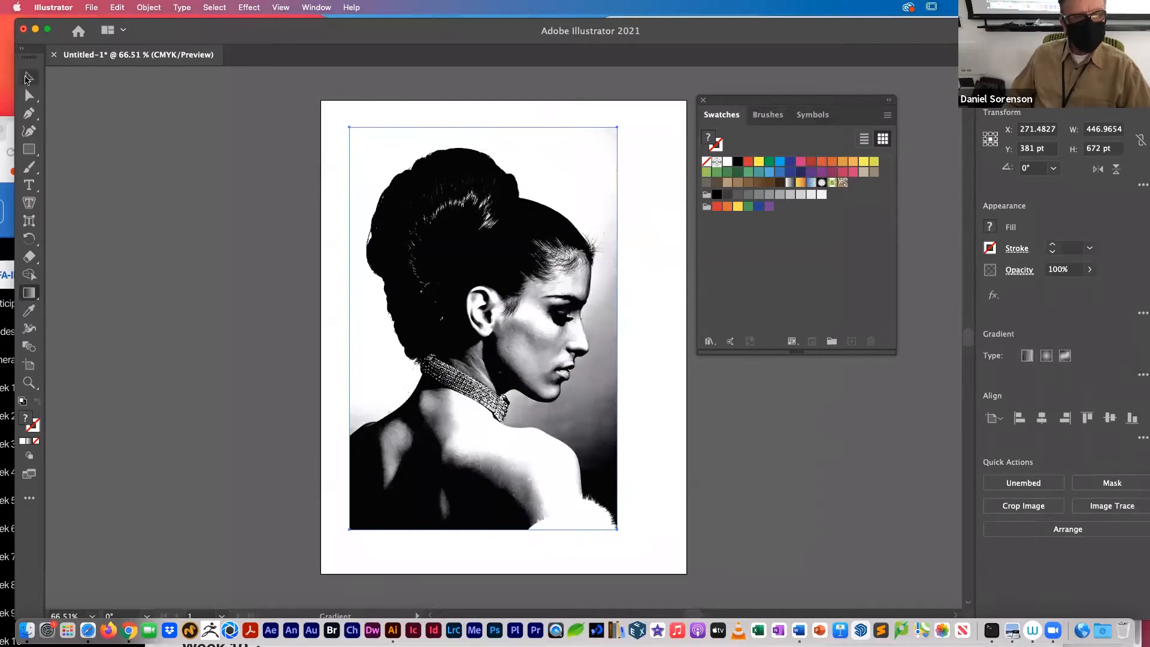
{"action": "left_click", "coordinate": [26, 79]}
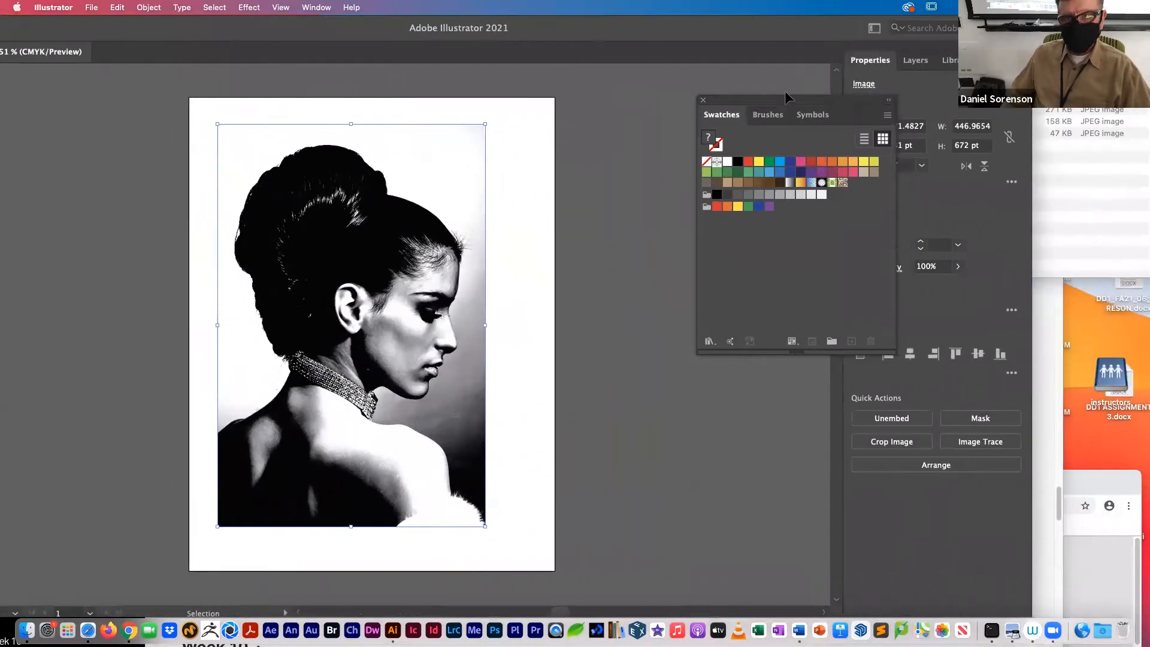
Step: Move the Swatches panel aside and float the Layers panel next to the artboard
{"action": "left_click_drag", "start_coordinate": [790, 100], "coordinate": [671, 57]}
{"action": "left_click_drag", "start_coordinate": [915, 59], "coordinate": [673, 114]}
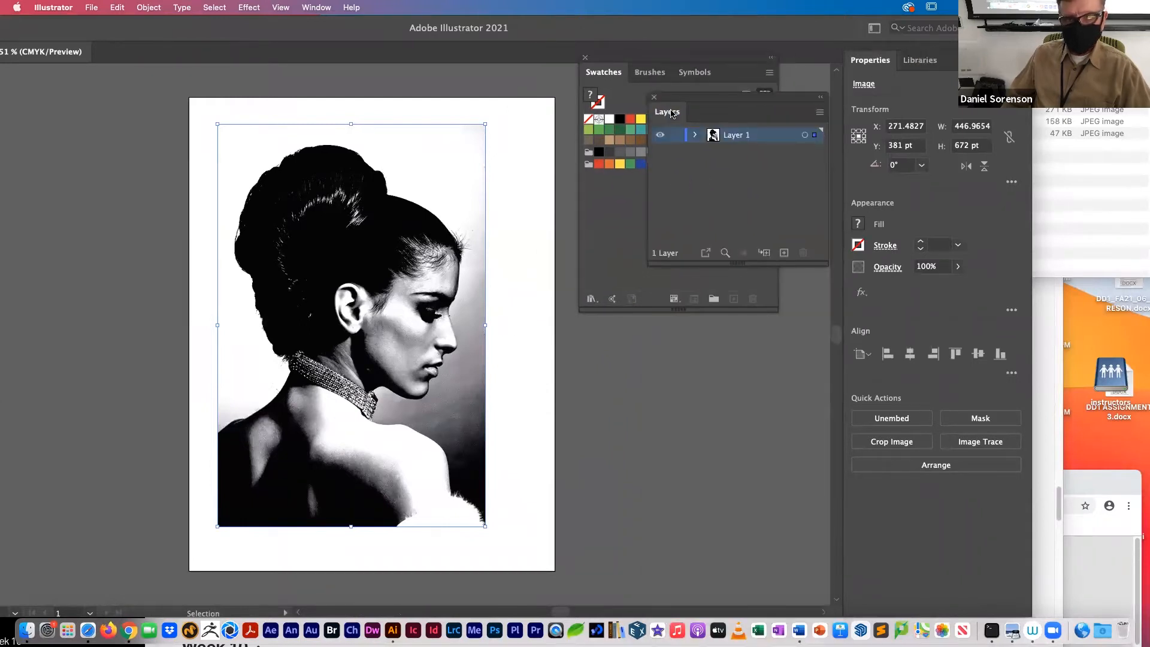
Step: Expand Layer 1, toggle the embedded image's visibility to identify it, and rename it highlights
{"action": "left_click", "coordinate": [696, 136]}
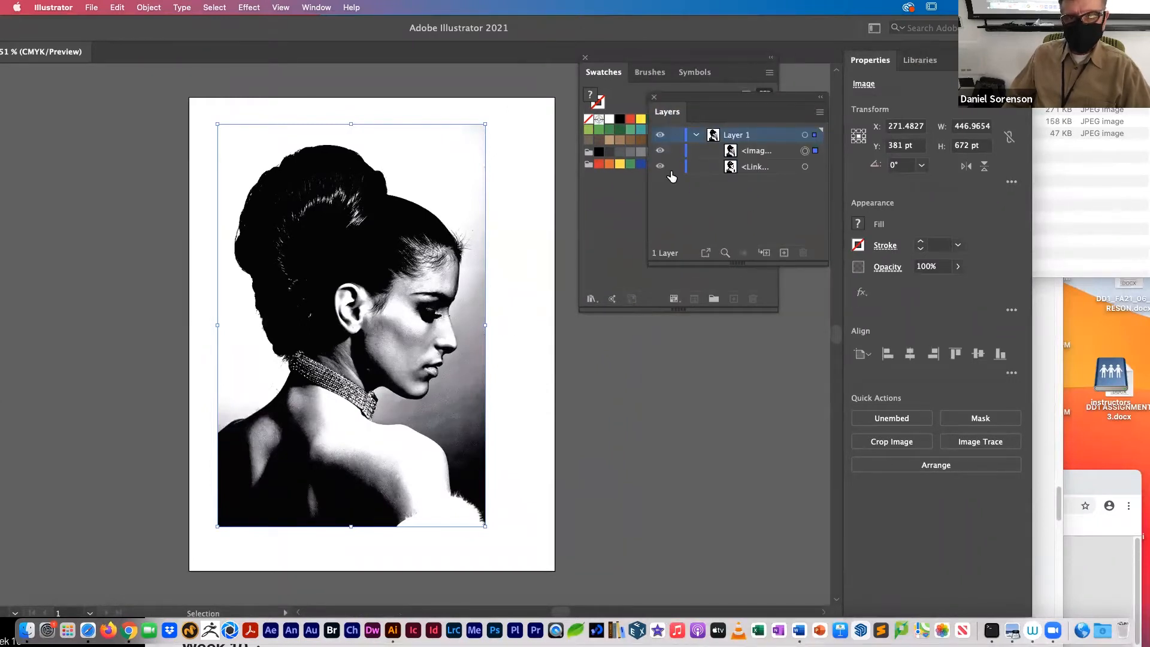
{"action": "left_click", "coordinate": [659, 151]}
{"action": "left_click", "coordinate": [659, 151]}
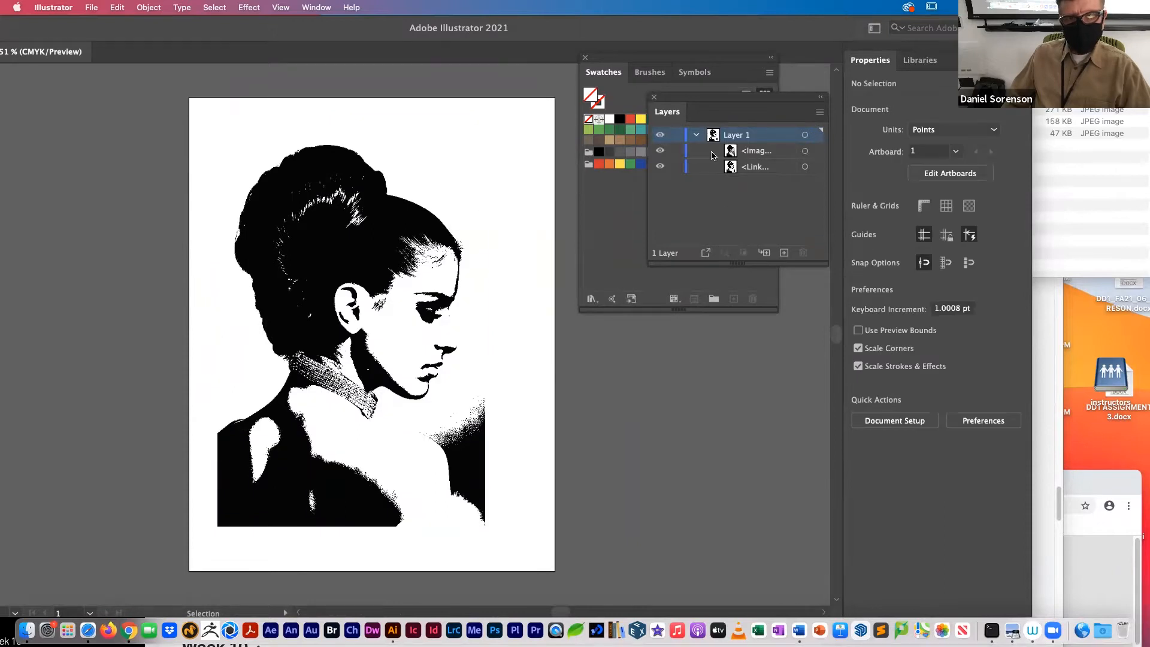
{"action": "left_click", "coordinate": [763, 153]}
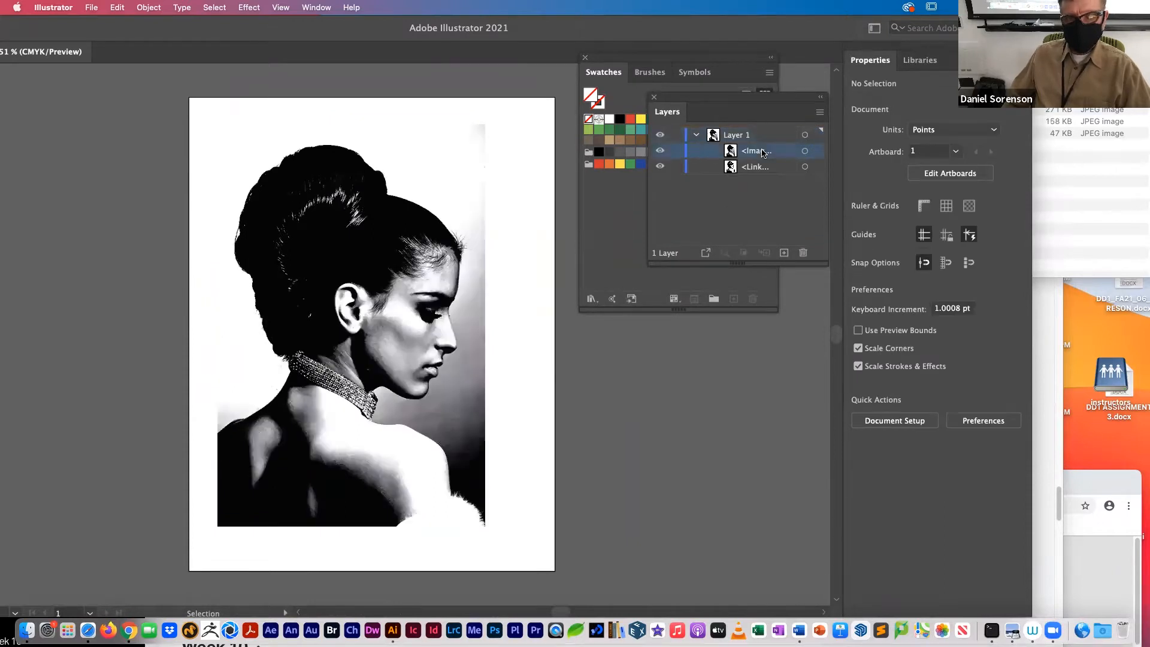
{"action": "double_click", "coordinate": [763, 151]}
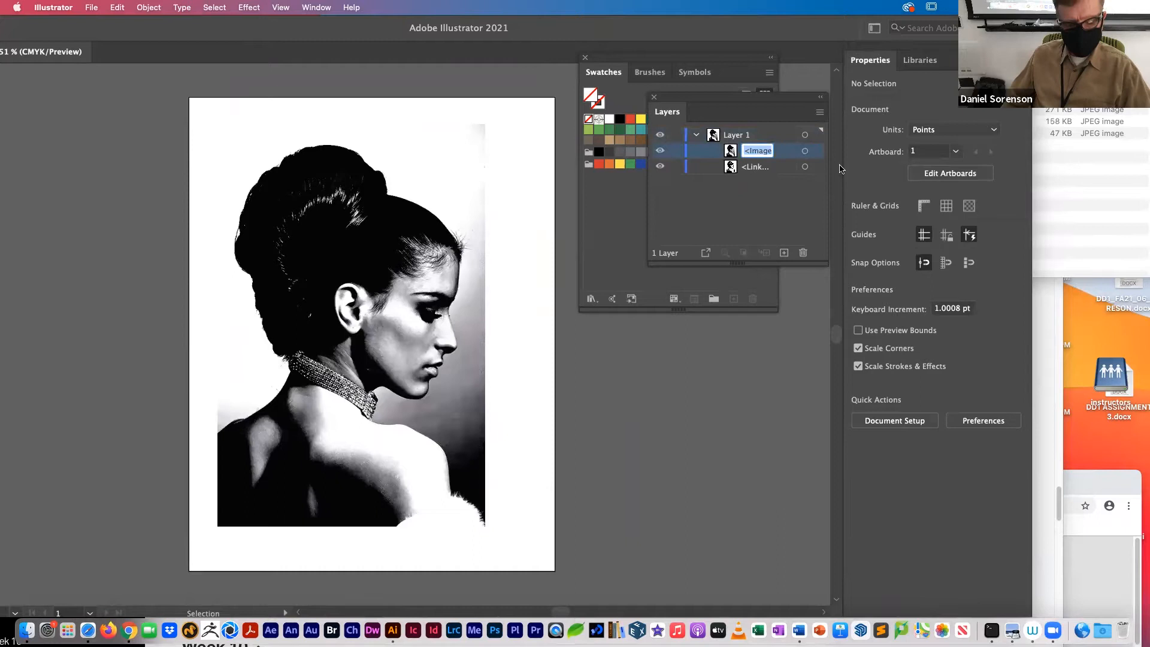
{"action": "type", "text": "highlights"}
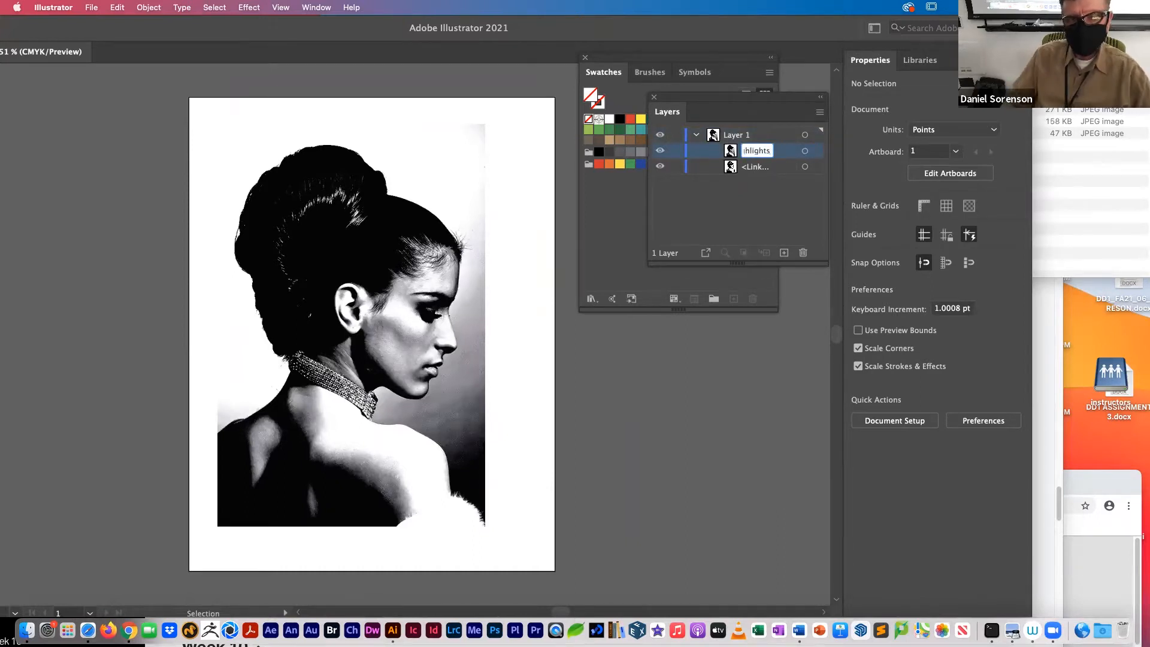
{"action": "left_click", "coordinate": [782, 218]}
Step: Rename the linked image inside Layer 1 as Shadows
{"action": "double_click", "coordinate": [757, 167]}
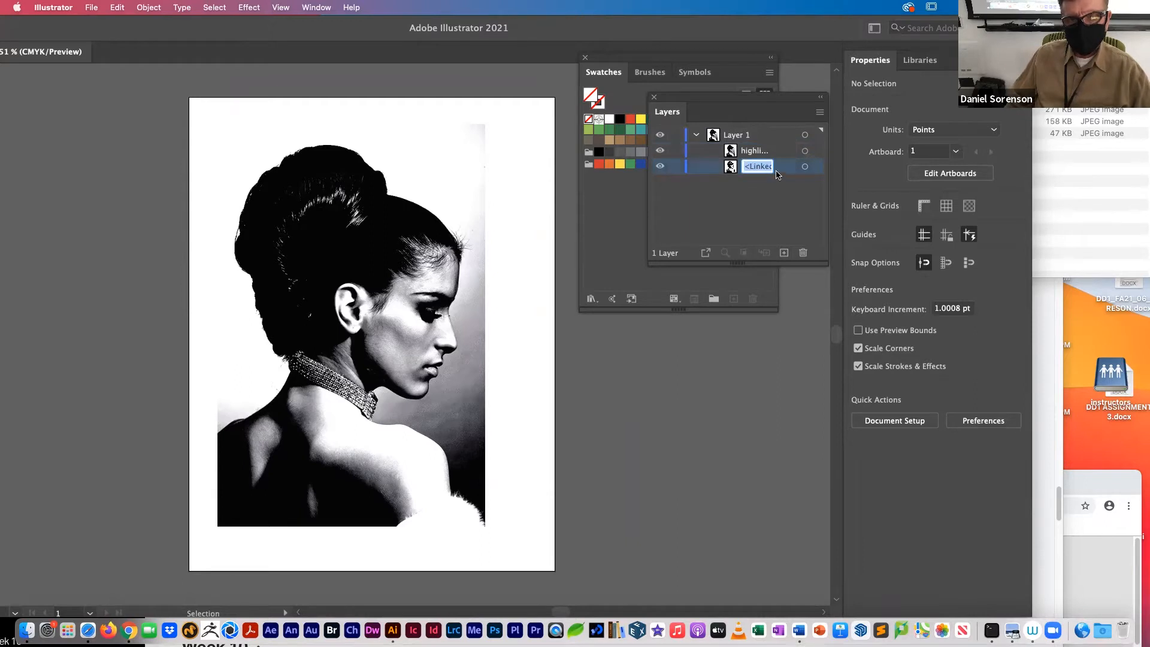
{"action": "type", "text": "shadows"}
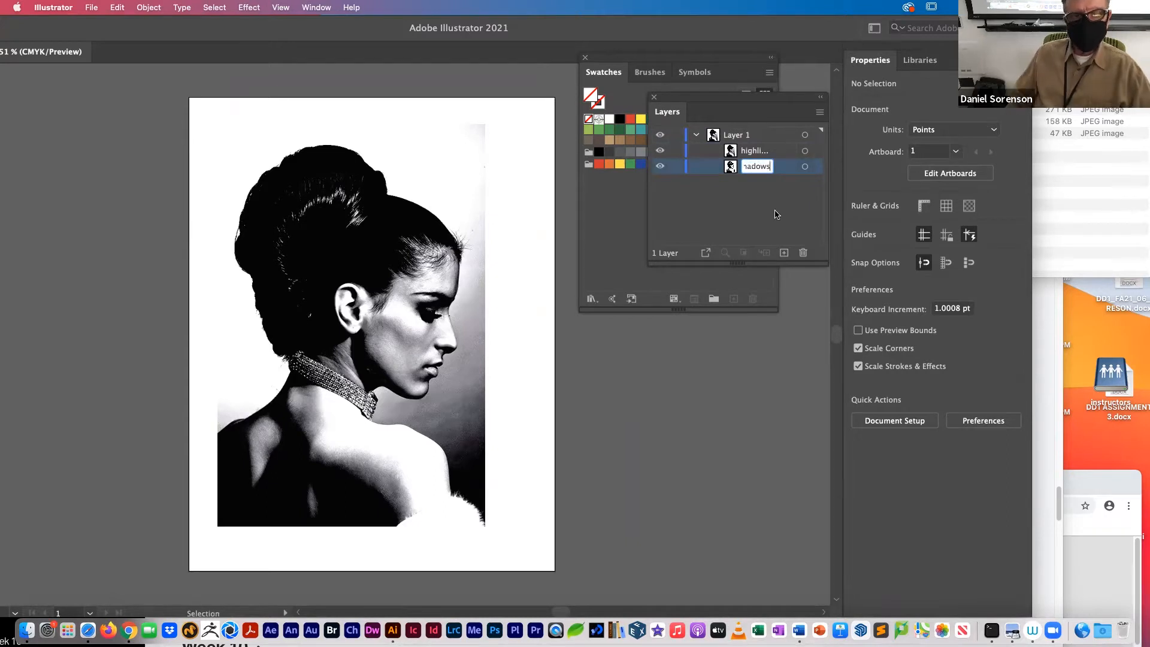
{"action": "left_click", "coordinate": [774, 211]}
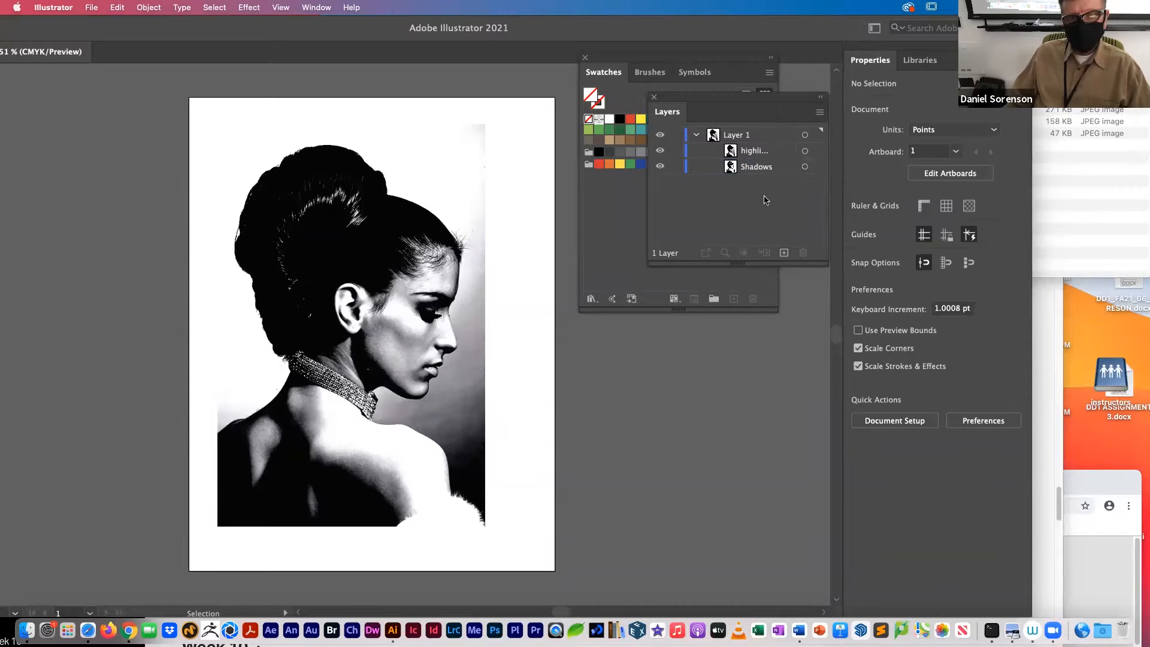
Step: Create a new layer named highlights above Layer 1 and move the highlights image into it
{"action": "left_click", "coordinate": [784, 253]}
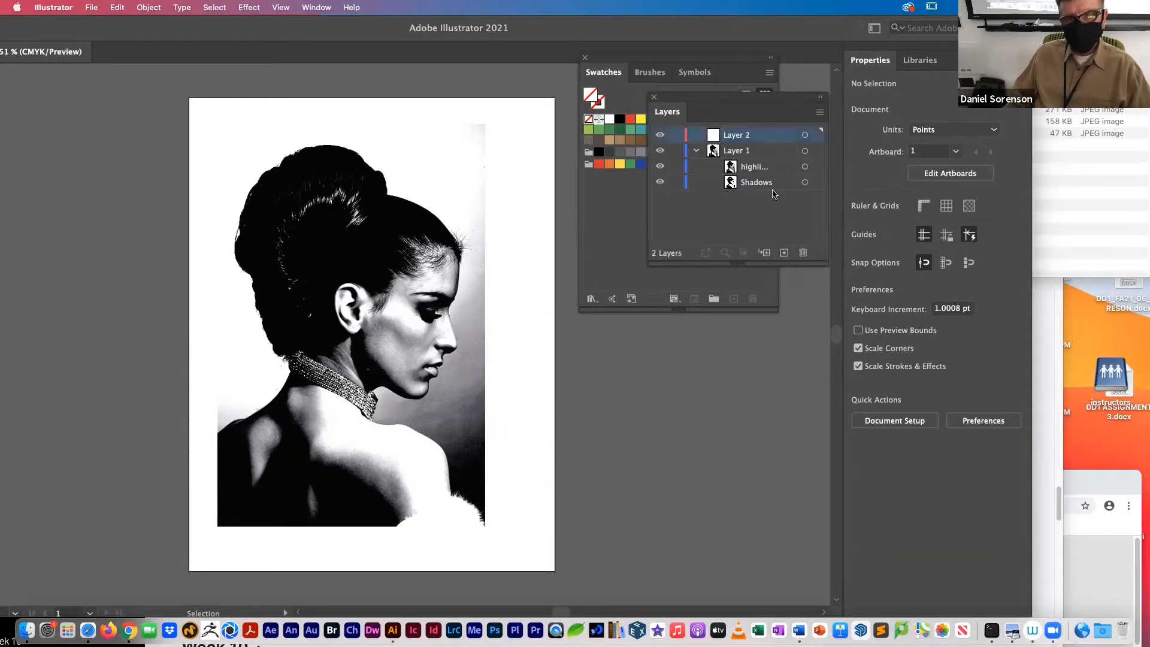
{"action": "double_click", "coordinate": [742, 136]}
{"action": "type", "text": "highlights"}
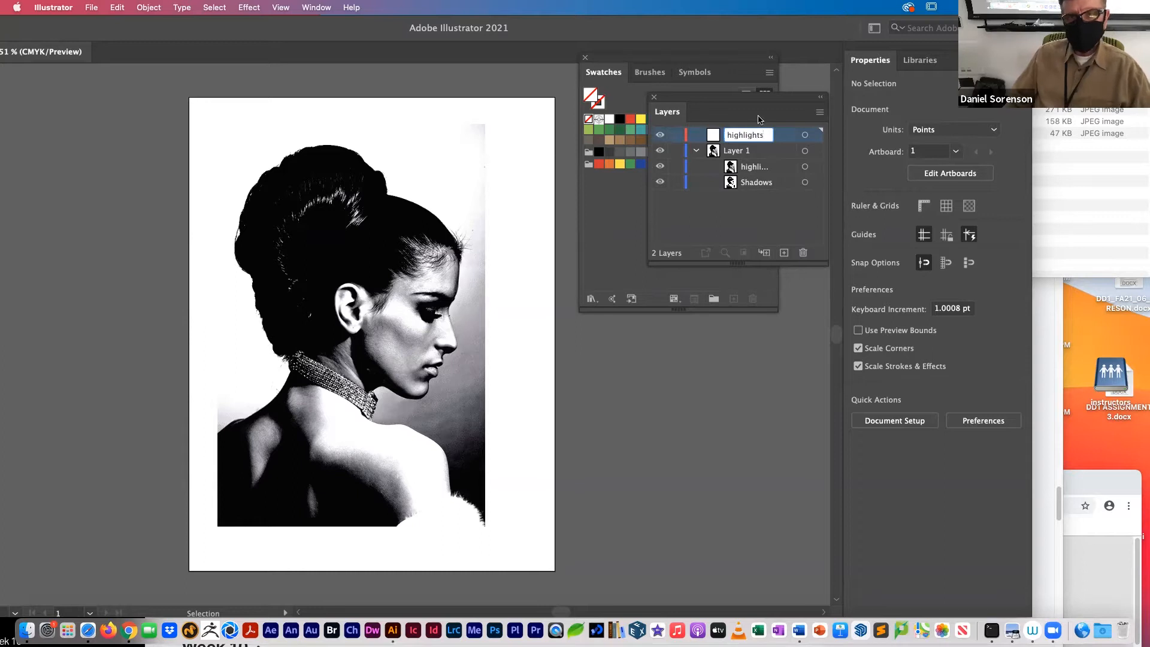
{"action": "left_click", "coordinate": [763, 169]}
{"action": "left_click_drag", "start_coordinate": [746, 170], "coordinate": [747, 137]}
Step: Convert both Layer 1 and the highlights layer into template layers
{"action": "left_click", "coordinate": [753, 153]}
{"action": "left_click", "coordinate": [820, 113]}
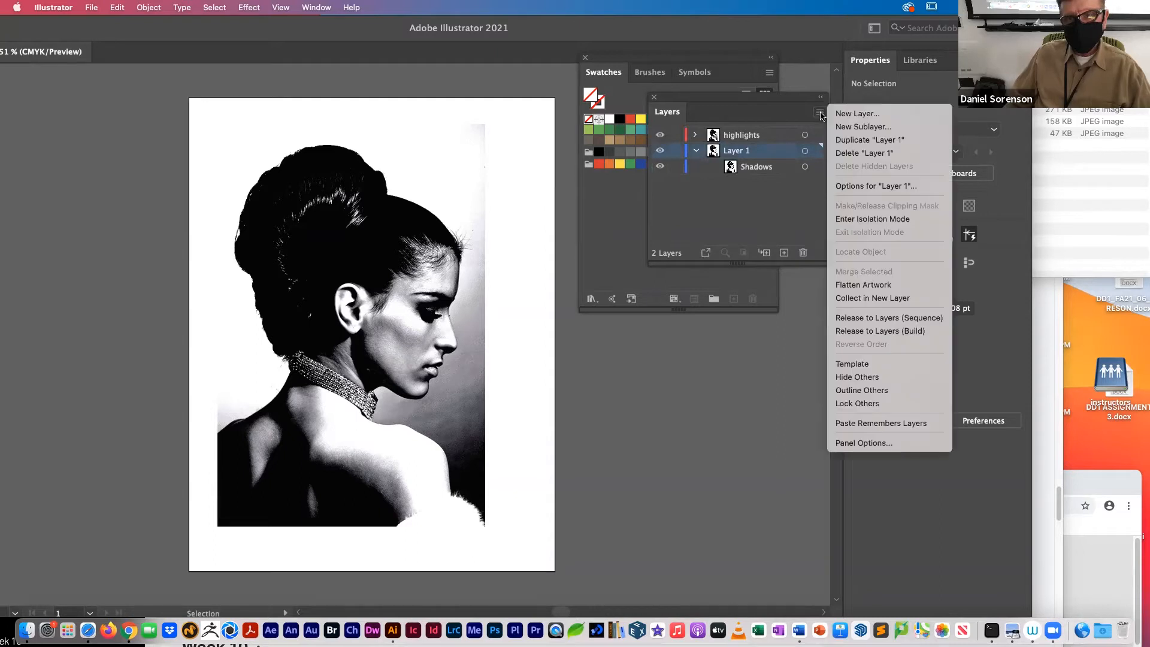
{"action": "left_click", "coordinate": [851, 364]}
{"action": "left_click", "coordinate": [754, 136]}
{"action": "left_click", "coordinate": [820, 114]}
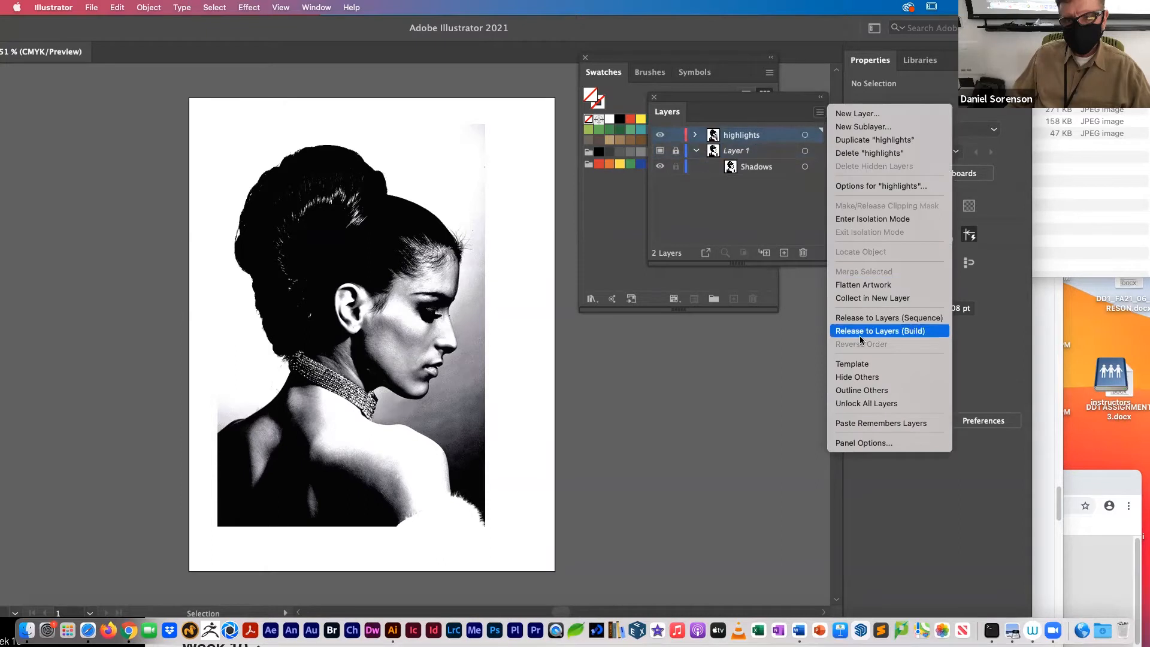
{"action": "left_click", "coordinate": [853, 364]}
{"action": "left_click", "coordinate": [754, 203]}
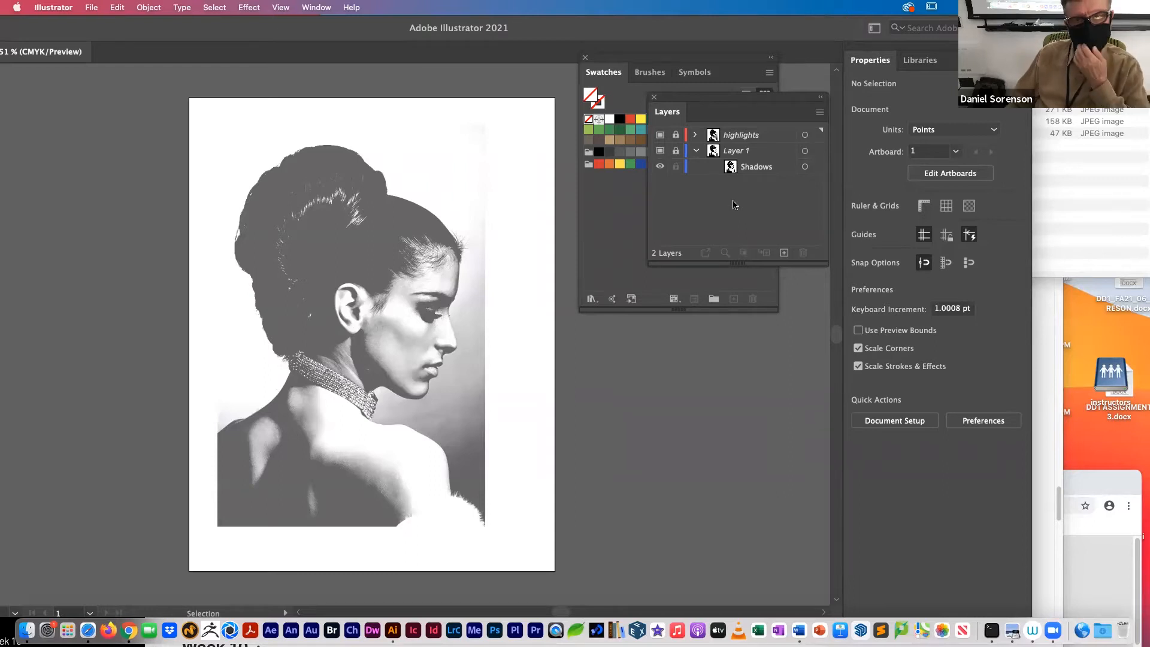
Step: Hide the highlights template layer, and rearrange the Layers panel and application window so the swatches and tools are uncovered
{"action": "left_click", "coordinate": [659, 135]}
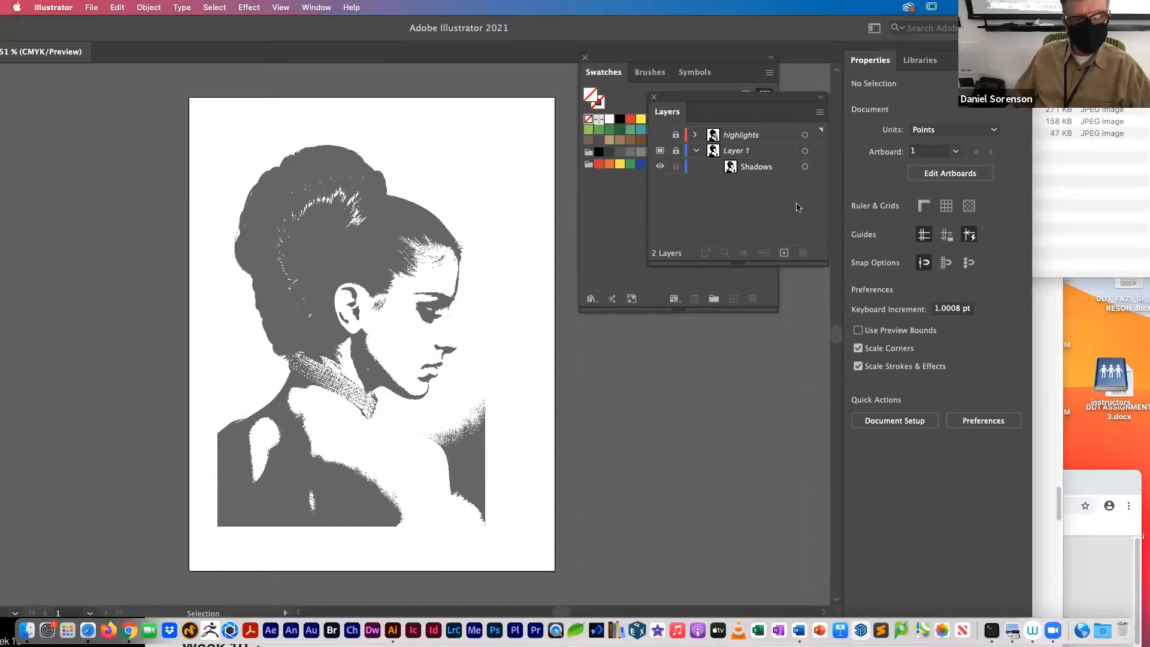
{"action": "left_click_drag", "start_coordinate": [699, 94], "coordinate": [680, 369]}
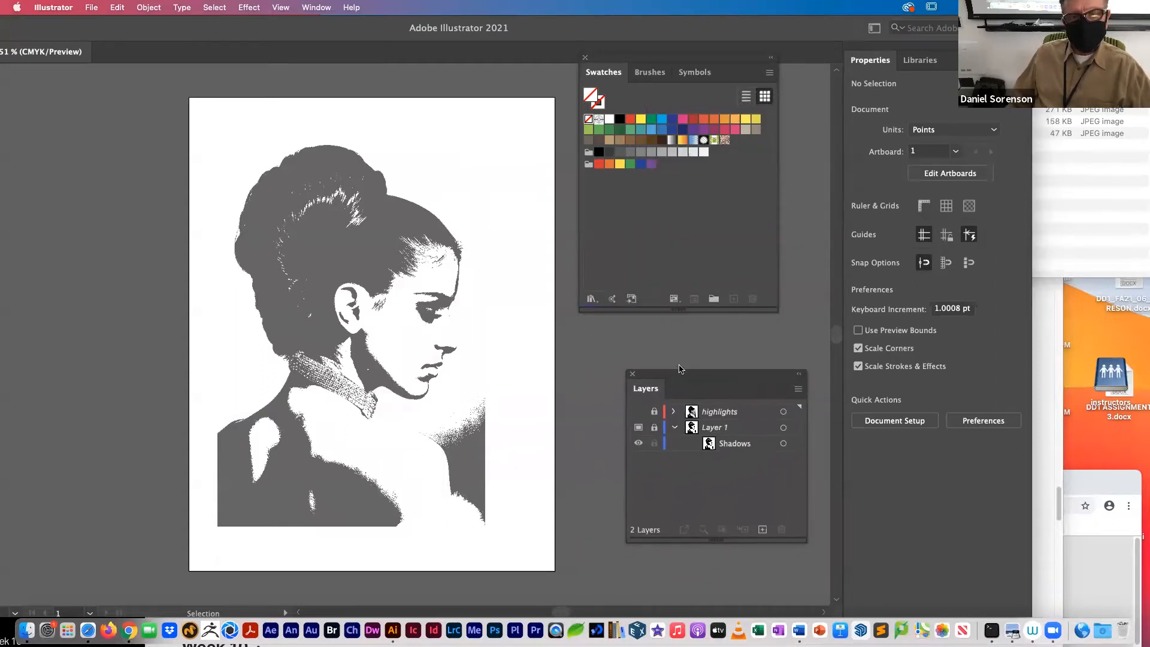
{"action": "left_click_drag", "start_coordinate": [208, 28], "coordinate": [390, 44]}
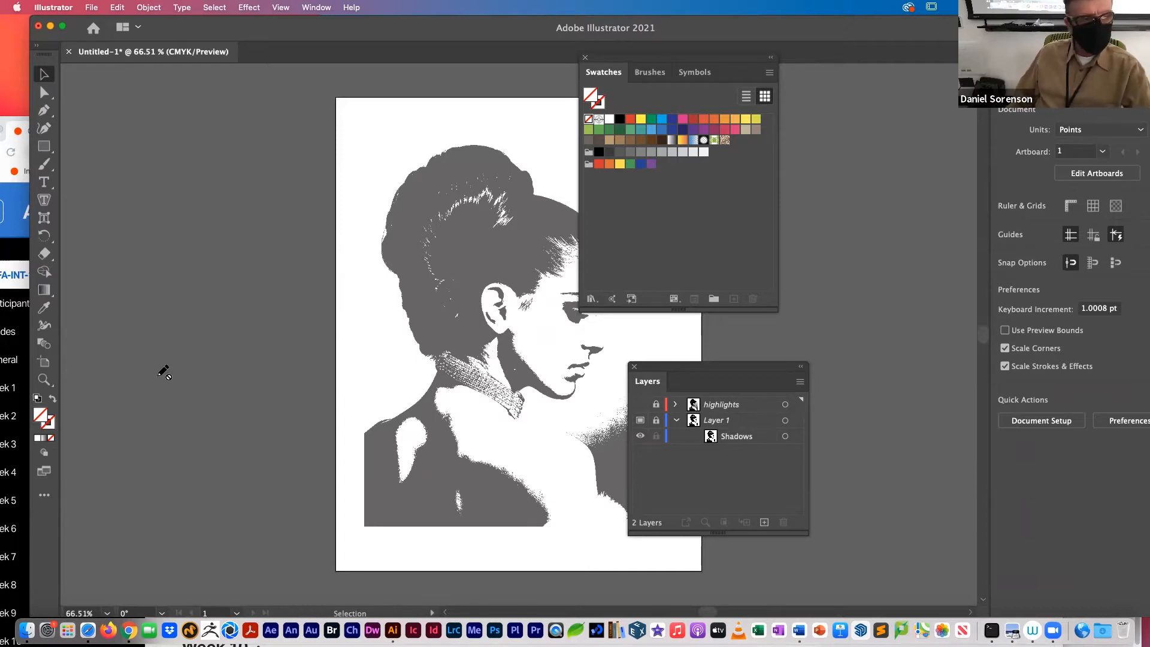
Step: Set the fill to a peach skin tone, hex ECB9A5, and add it to the swatches
{"action": "double_click", "coordinate": [41, 414]}
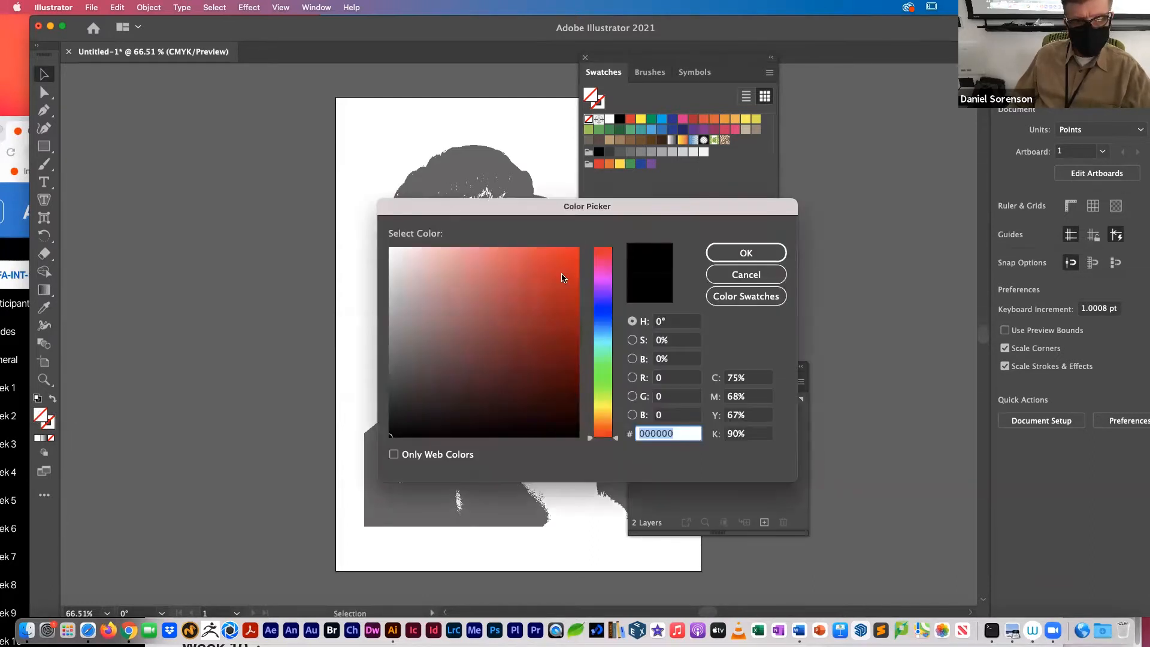
{"action": "left_click_drag", "start_coordinate": [514, 215], "coordinate": [546, 208]}
{"action": "mouse_move", "coordinate": [483, 248]}
{"action": "left_mouse_down"}
{"action": "mouse_move", "coordinate": [474, 243]}
{"action": "mouse_move", "coordinate": [491, 241]}
{"action": "mouse_move", "coordinate": [477, 253]}
{"action": "left_mouse_up"}
{"action": "left_click_drag", "start_coordinate": [648, 432], "coordinate": [648, 422]}
{"action": "left_click", "coordinate": [777, 245]}
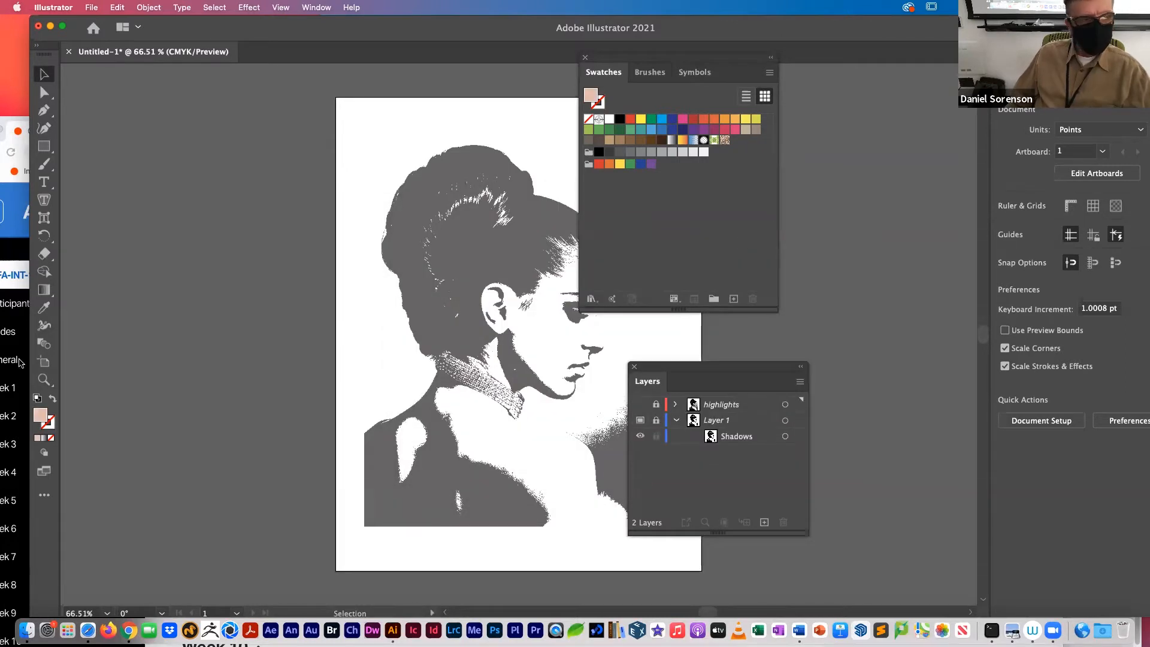
{"action": "left_click_drag", "start_coordinate": [39, 410], "coordinate": [600, 180]}
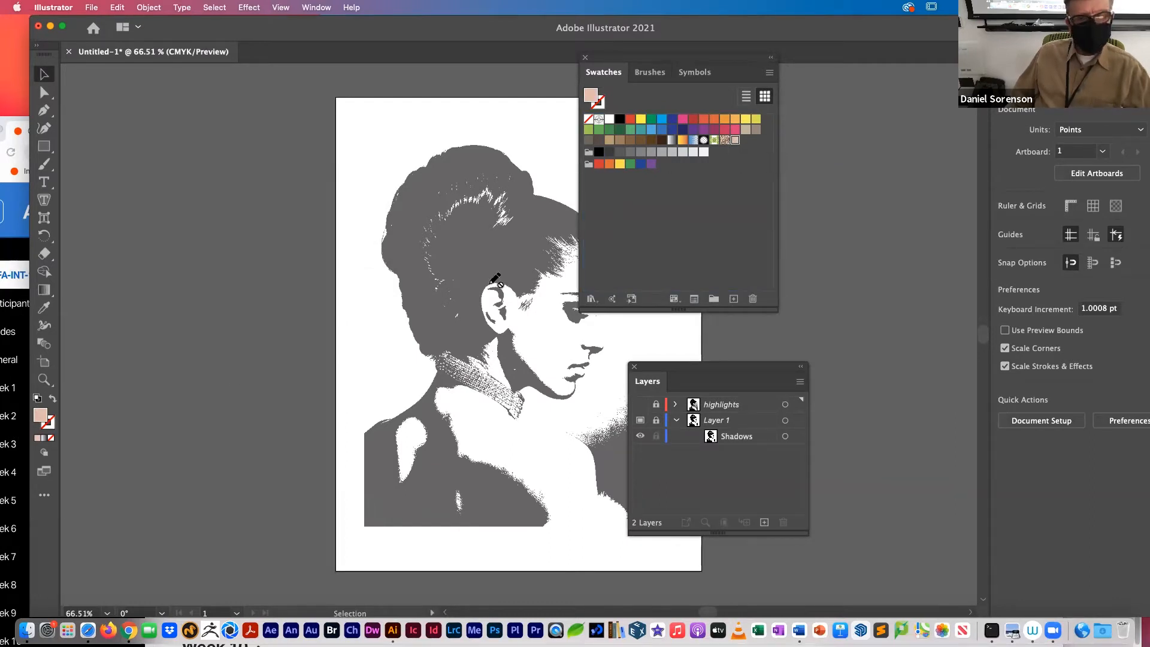
Step: Make the new peach skin-tone swatch a global process color in CMYK mode
{"action": "double_click", "coordinate": [737, 145]}
{"action": "left_click_drag", "start_coordinate": [539, 180], "coordinate": [283, 128]}
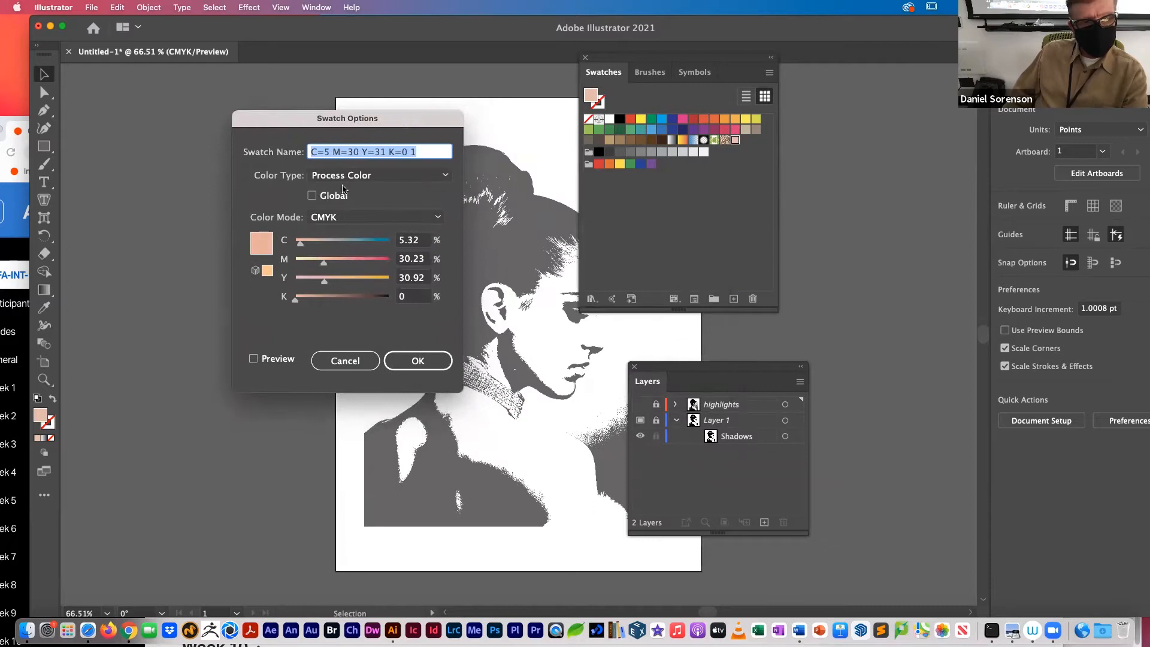
{"action": "left_click", "coordinate": [312, 196]}
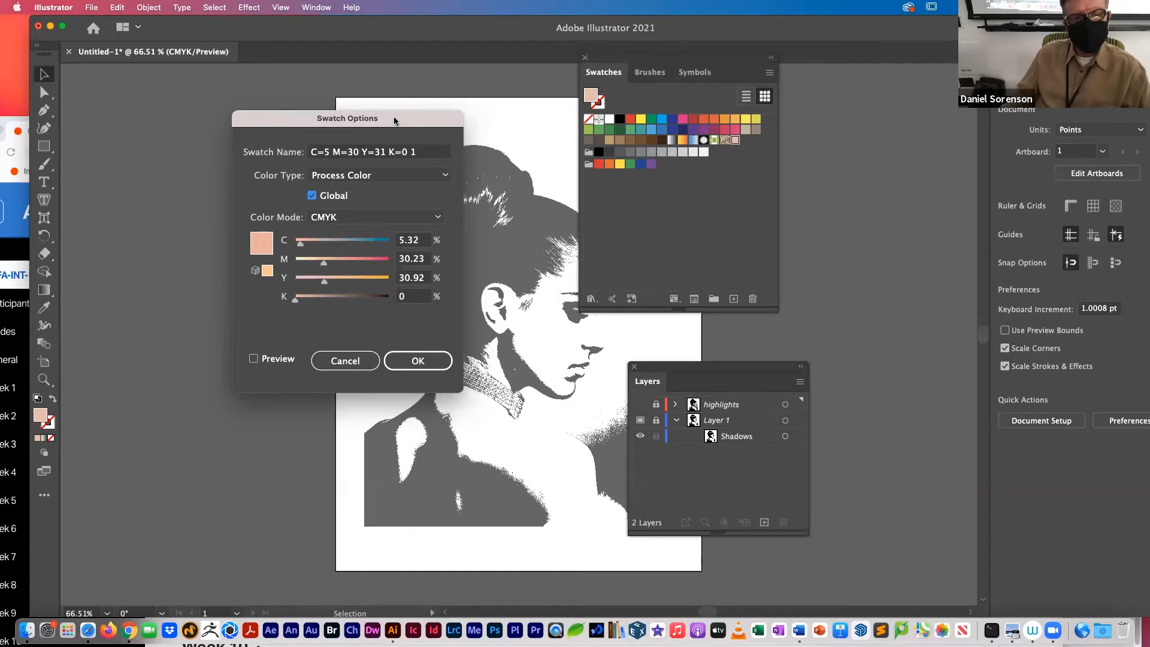
{"action": "left_click_drag", "start_coordinate": [307, 113], "coordinate": [286, 91]}
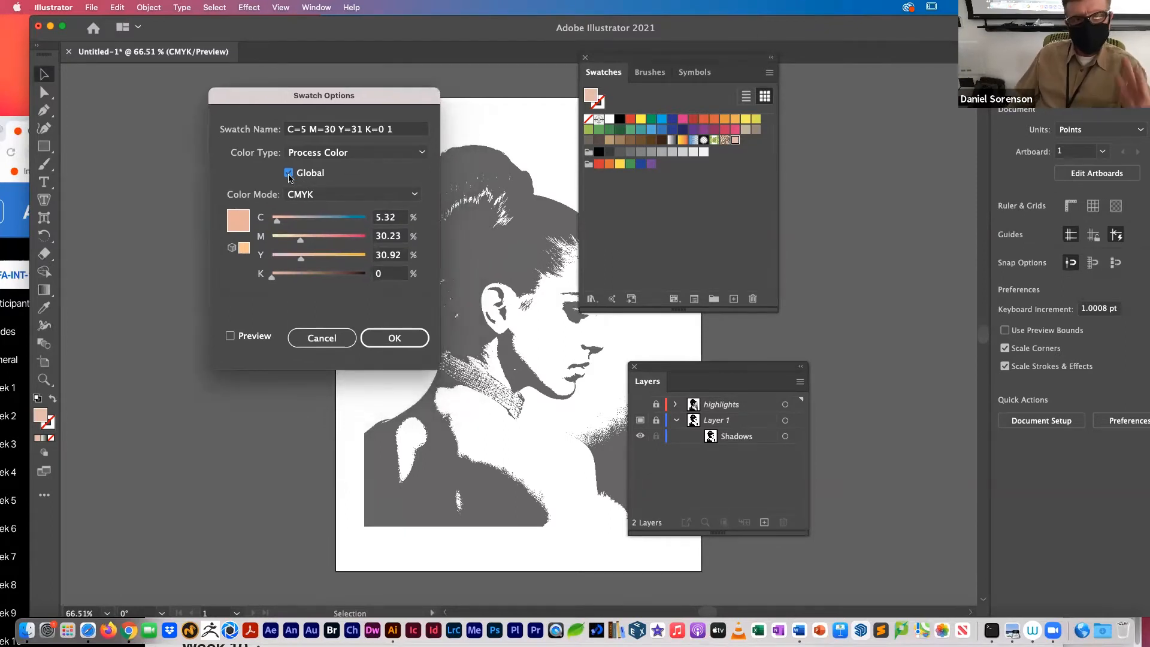
{"action": "left_click", "coordinate": [399, 339]}
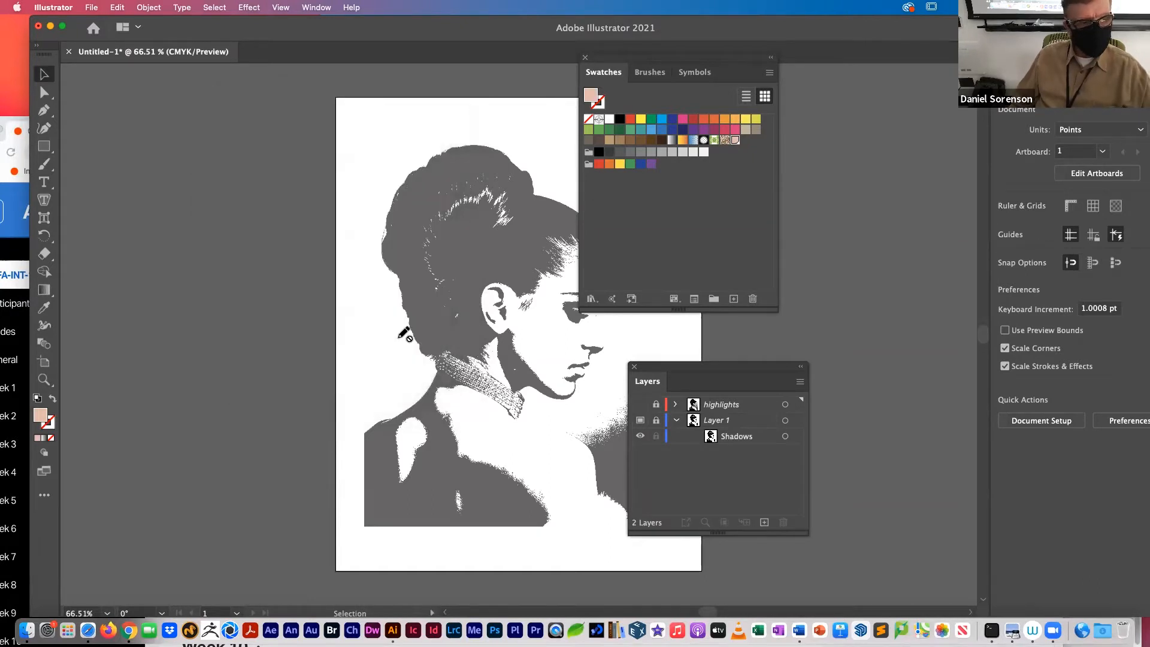
Step: Darken the fill to a brown shadow tone, hex 9B7A70, and add it to the swatches
{"action": "double_click", "coordinate": [42, 414]}
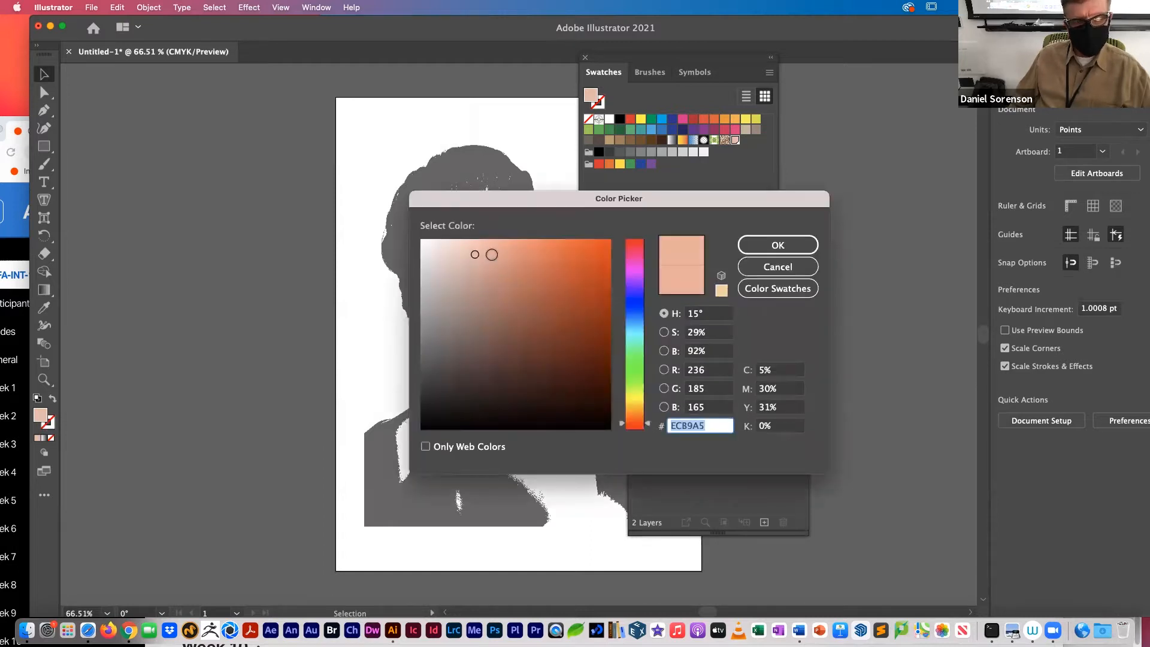
{"action": "mouse_move", "coordinate": [497, 269]}
{"action": "left_mouse_down"}
{"action": "mouse_move", "coordinate": [510, 290]}
{"action": "mouse_move", "coordinate": [520, 277]}
{"action": "mouse_move", "coordinate": [476, 298]}
{"action": "mouse_move", "coordinate": [475, 311]}
{"action": "left_mouse_up"}
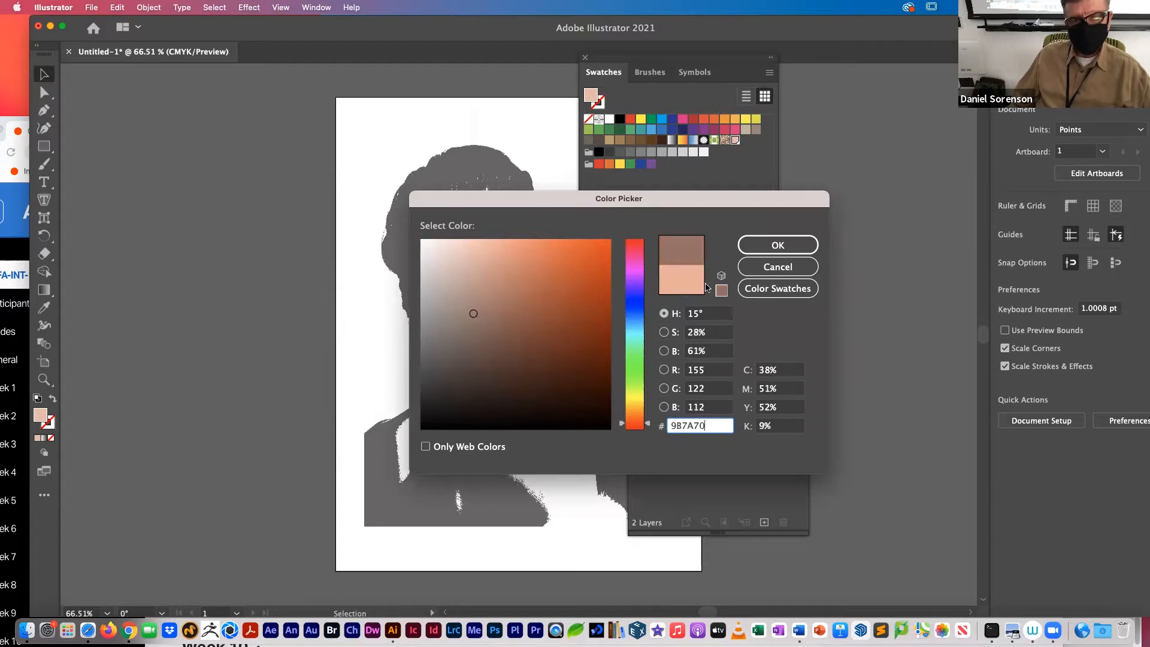
{"action": "left_click", "coordinate": [796, 247]}
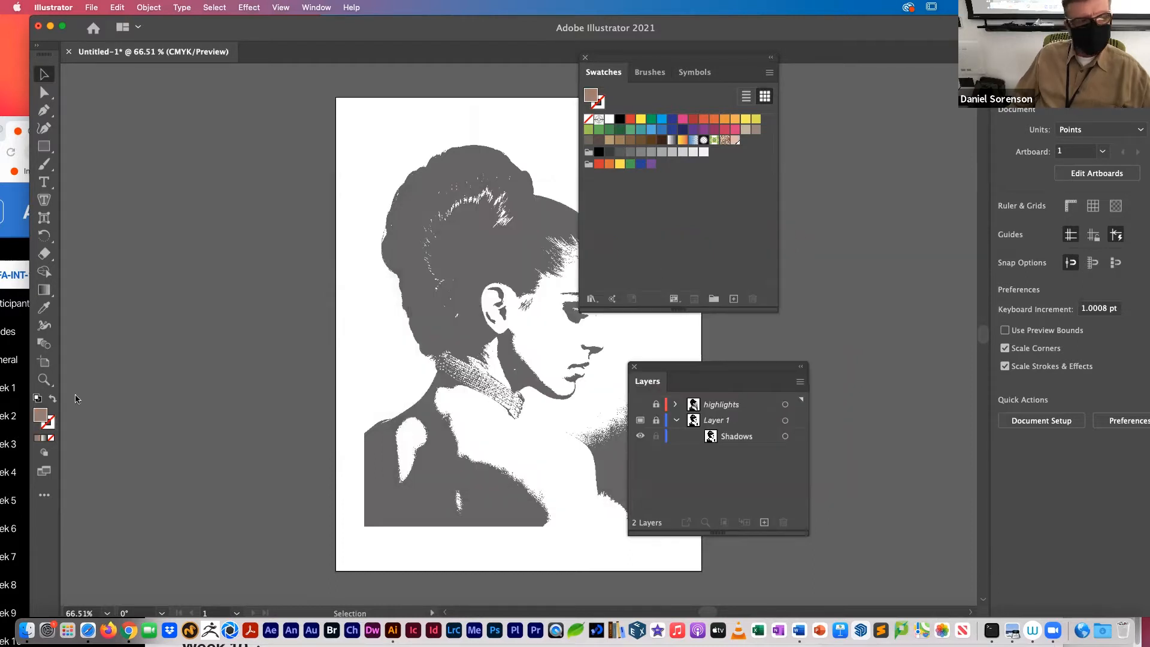
{"action": "left_click_drag", "start_coordinate": [39, 418], "coordinate": [752, 149]}
Step: Make the new brown shadow swatch a global process color
{"action": "double_click", "coordinate": [746, 141]}
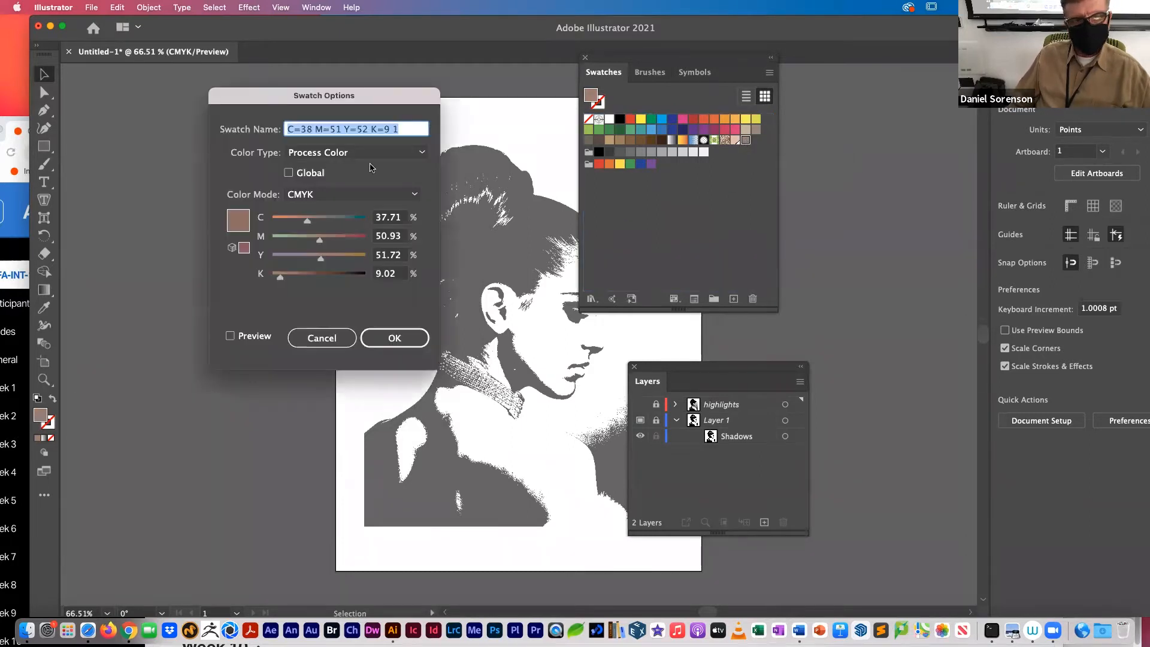
{"action": "left_click", "coordinate": [289, 173]}
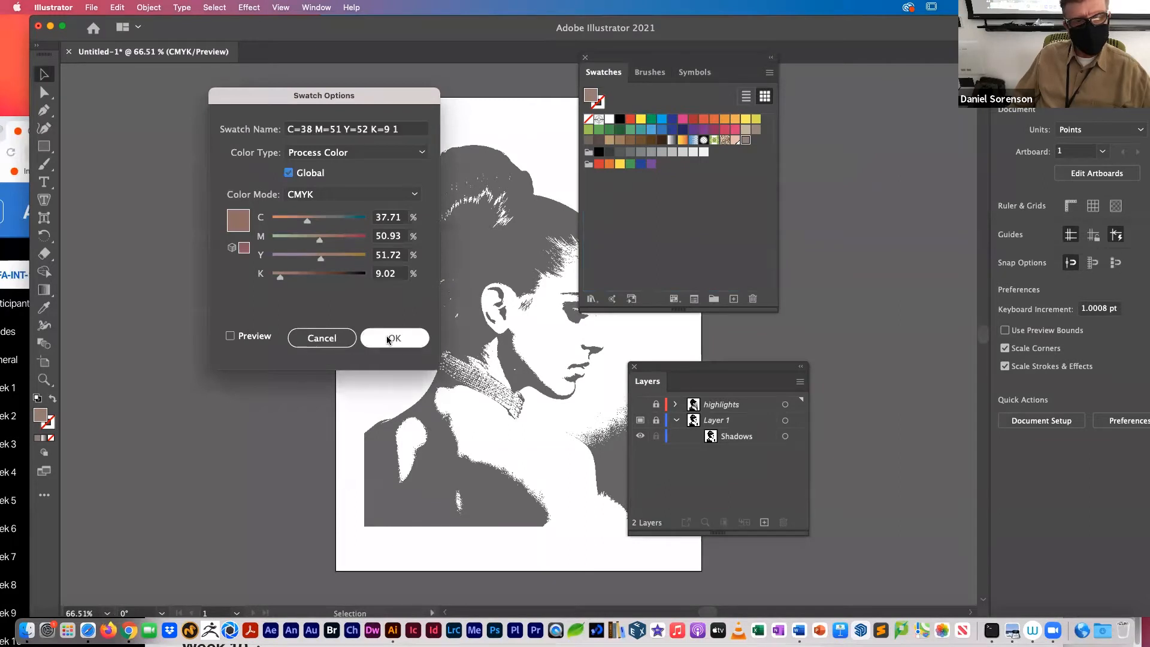
{"action": "left_click", "coordinate": [384, 338]}
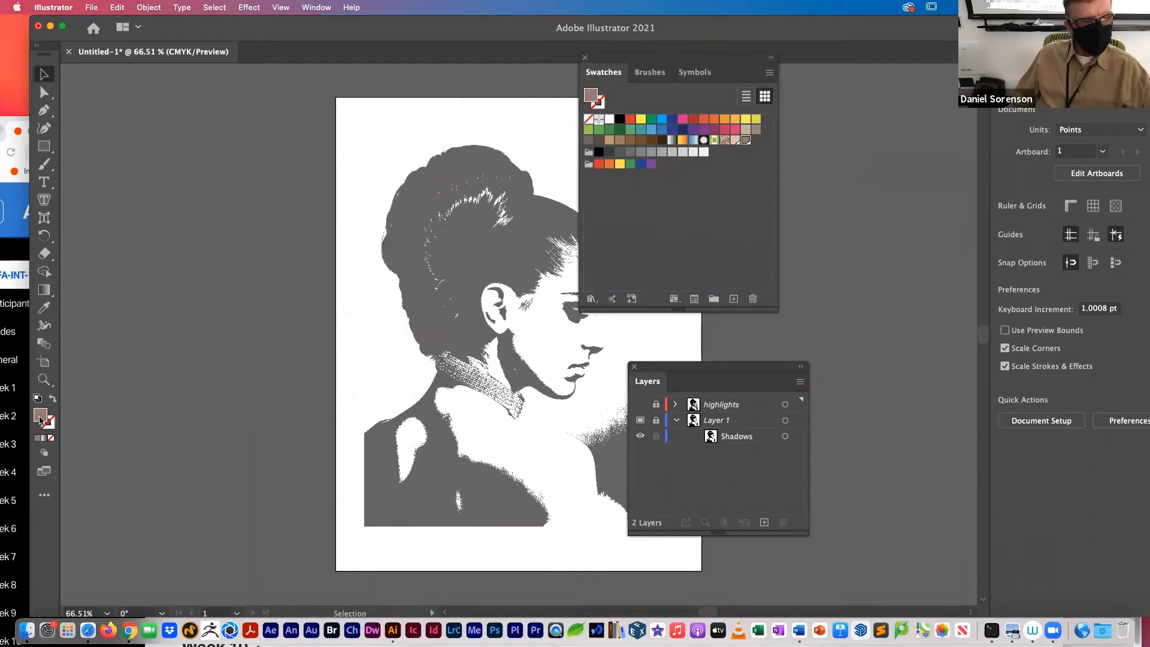
Step: Starting from the peach swatch, lighten the fill to a highlight tone of RGB 249, 219, 210 and add it to the swatches
{"action": "left_click", "coordinate": [736, 140]}
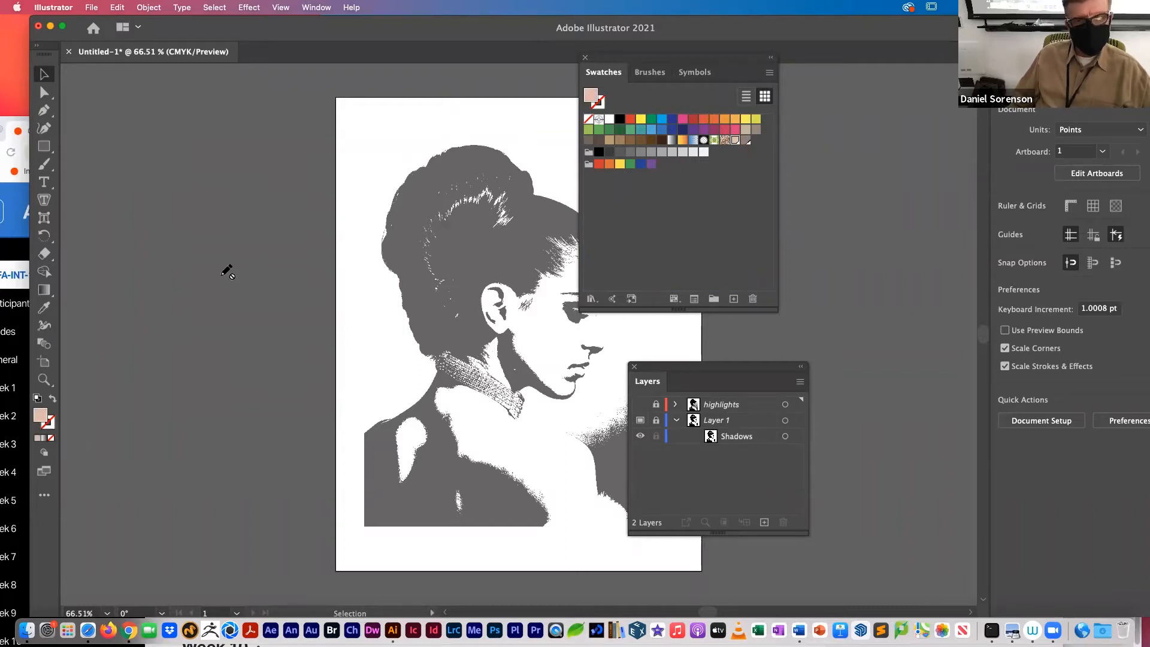
{"action": "double_click", "coordinate": [41, 415]}
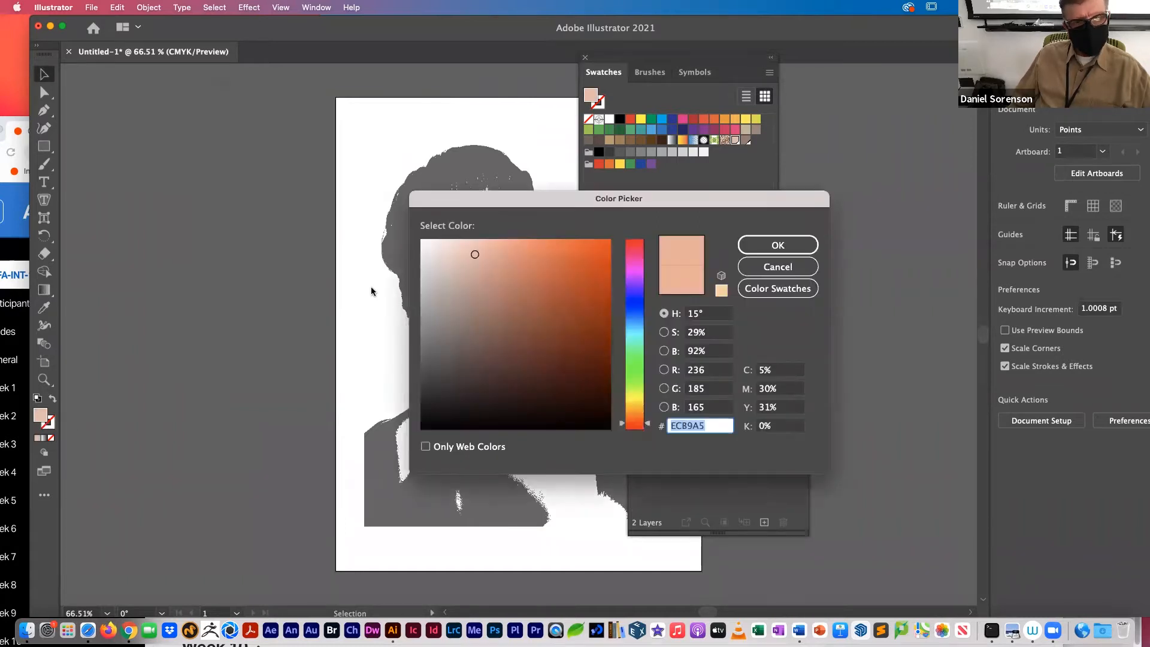
{"action": "left_click_drag", "start_coordinate": [456, 250], "coordinate": [451, 242]}
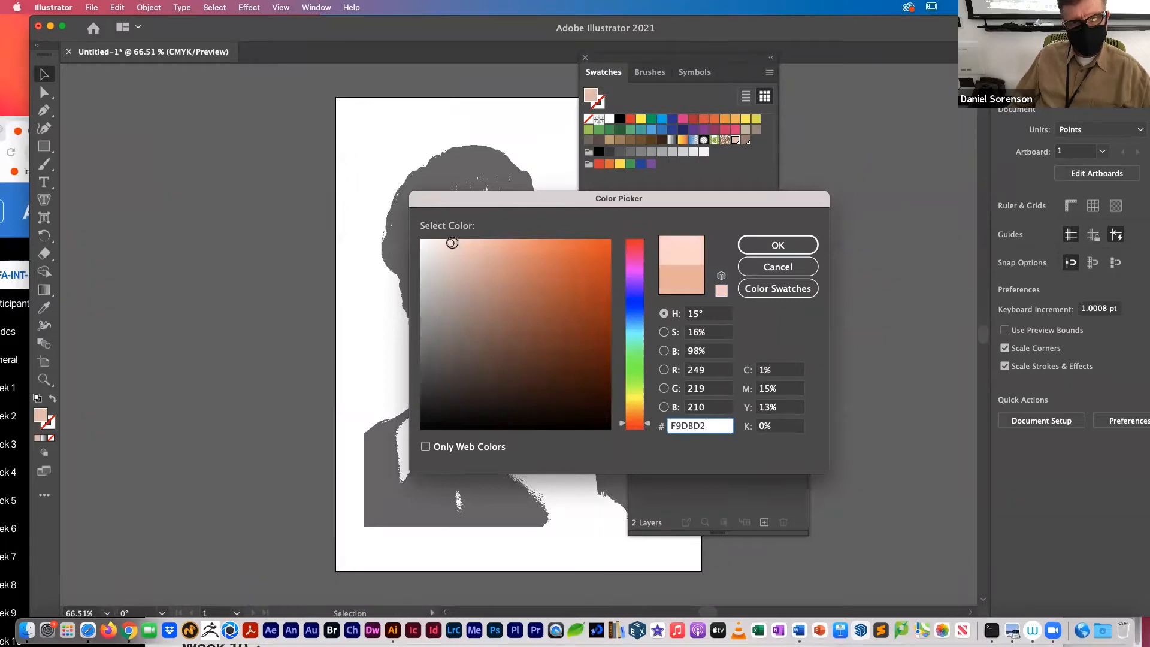
{"action": "left_click", "coordinate": [778, 245]}
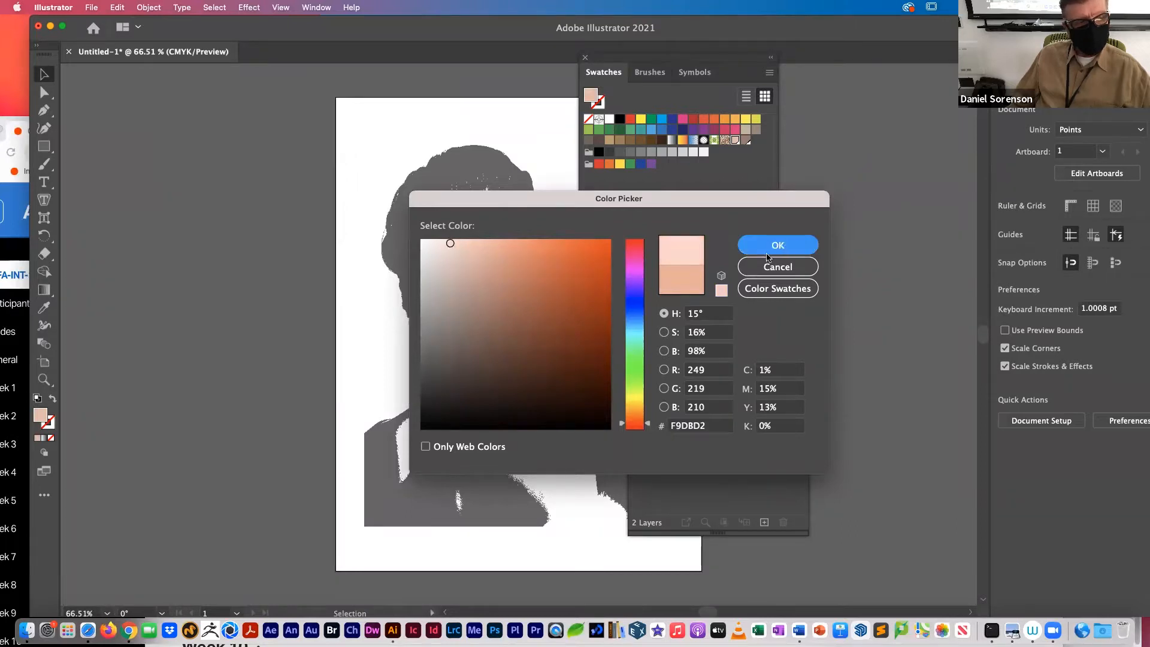
{"action": "left_click_drag", "start_coordinate": [40, 423], "coordinate": [759, 142]}
Step: Make the new pale pink highlight swatch a global process color
{"action": "double_click", "coordinate": [756, 140]}
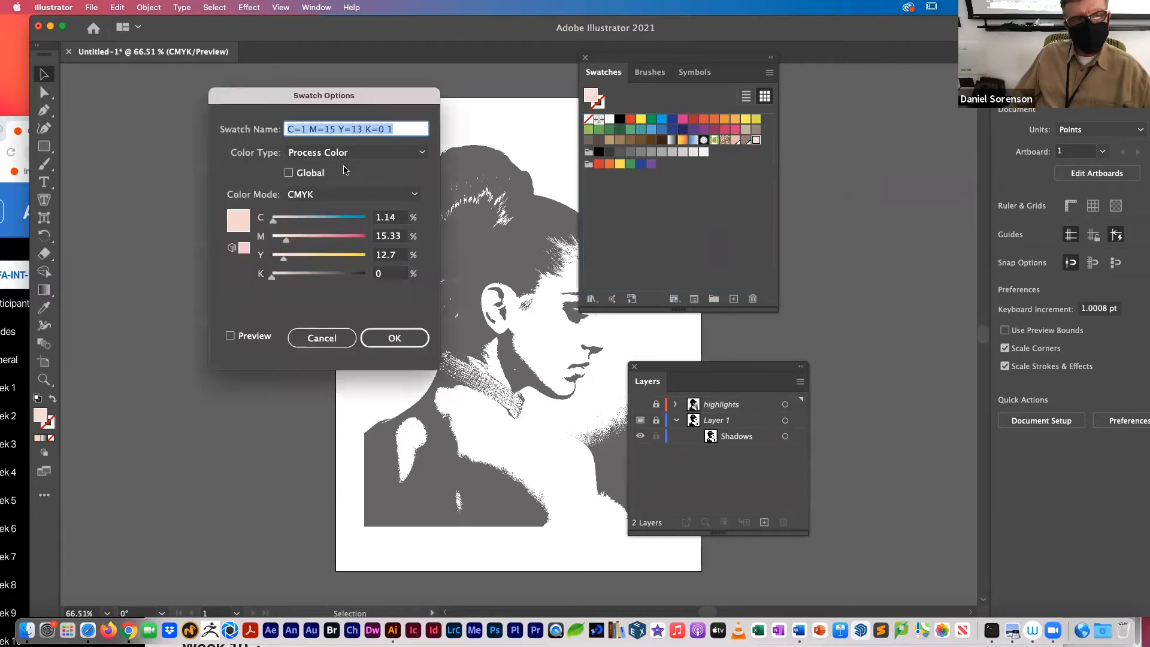
{"action": "left_click", "coordinate": [311, 174]}
{"action": "left_click", "coordinate": [396, 338]}
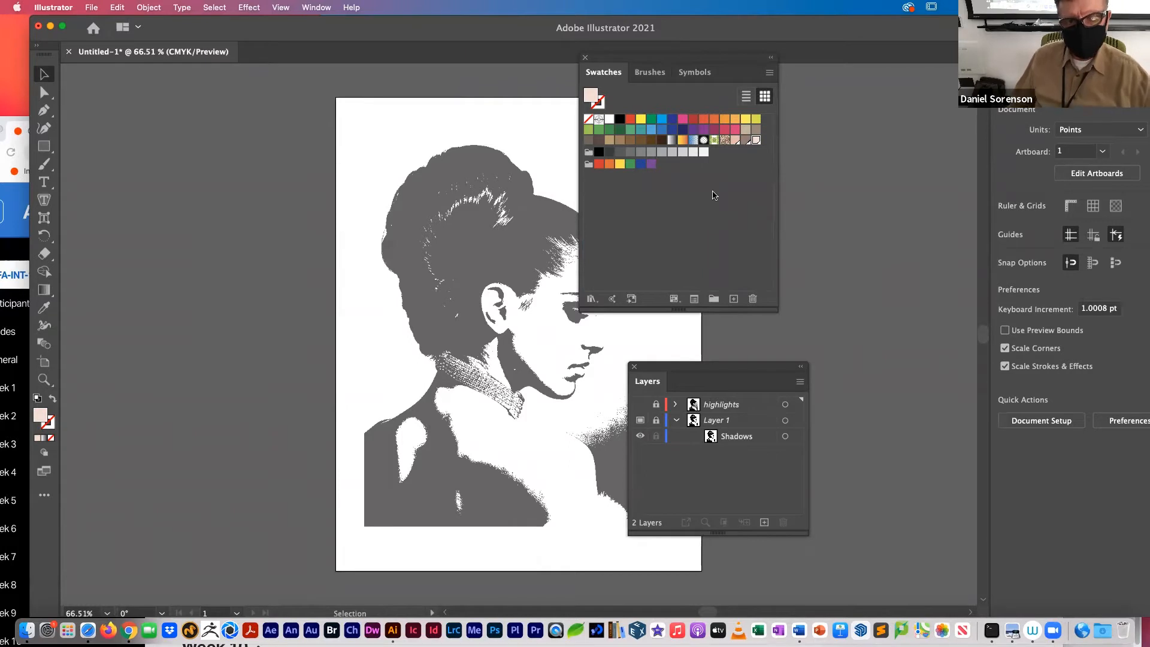
Step: Create a swatch color group named "flesh tones" and move the brown and peach skin-tone swatches into it beside the pale pink one
{"action": "left_click", "coordinate": [713, 298]}
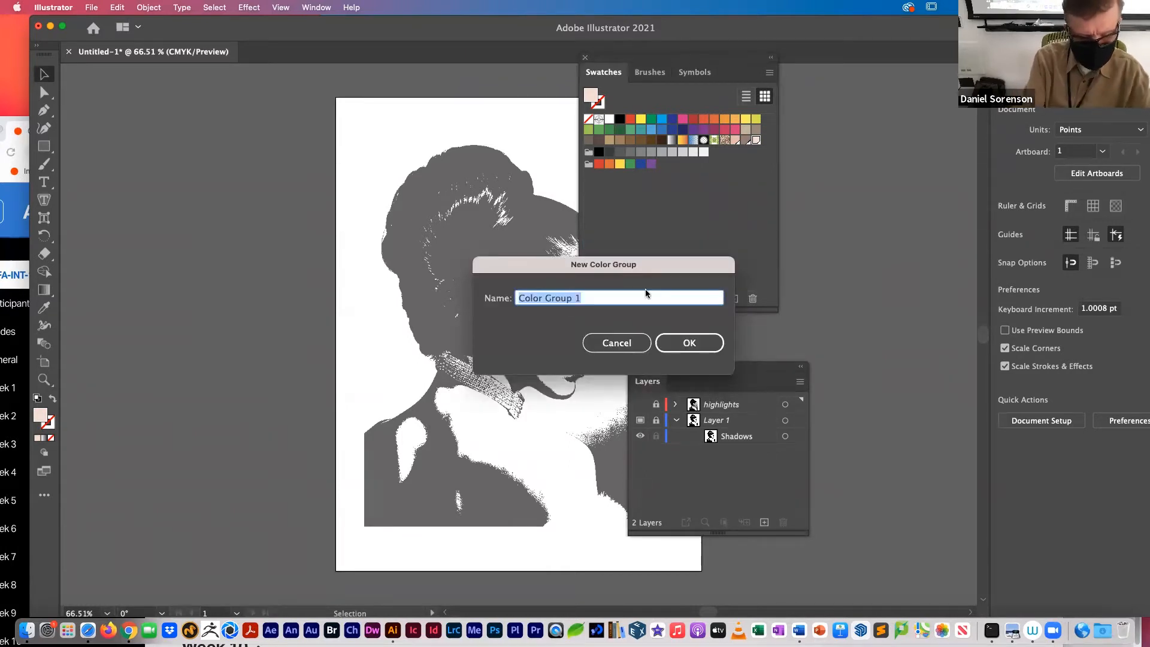
{"action": "type", "text": "flesh"}
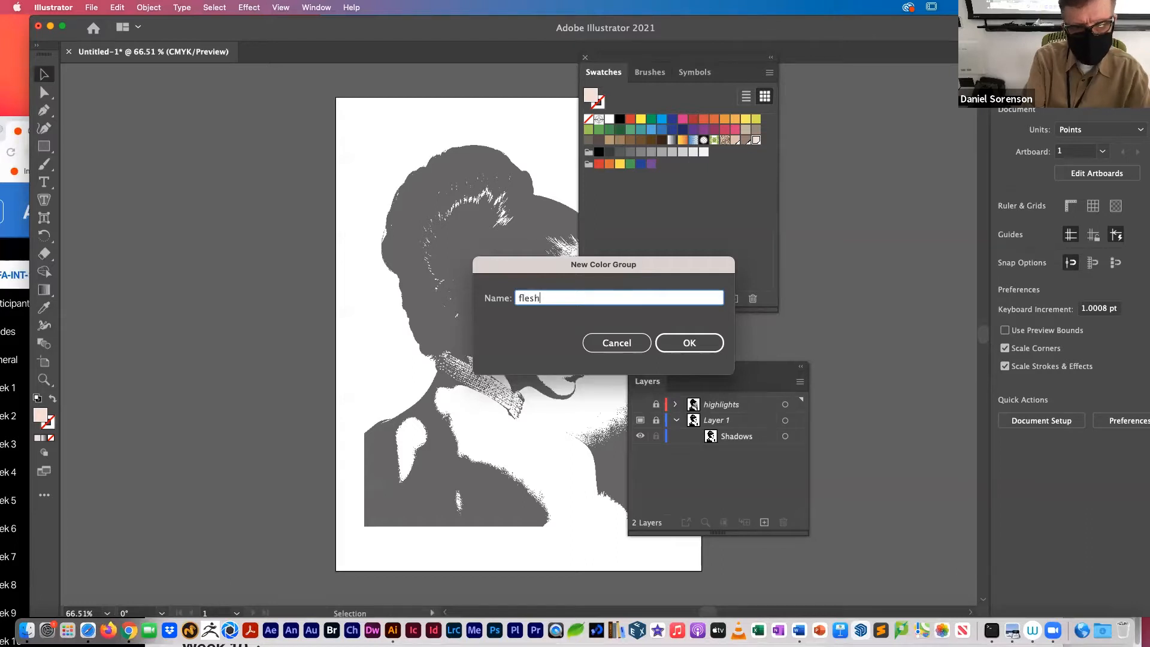
{"action": "type", "text": " tones"}
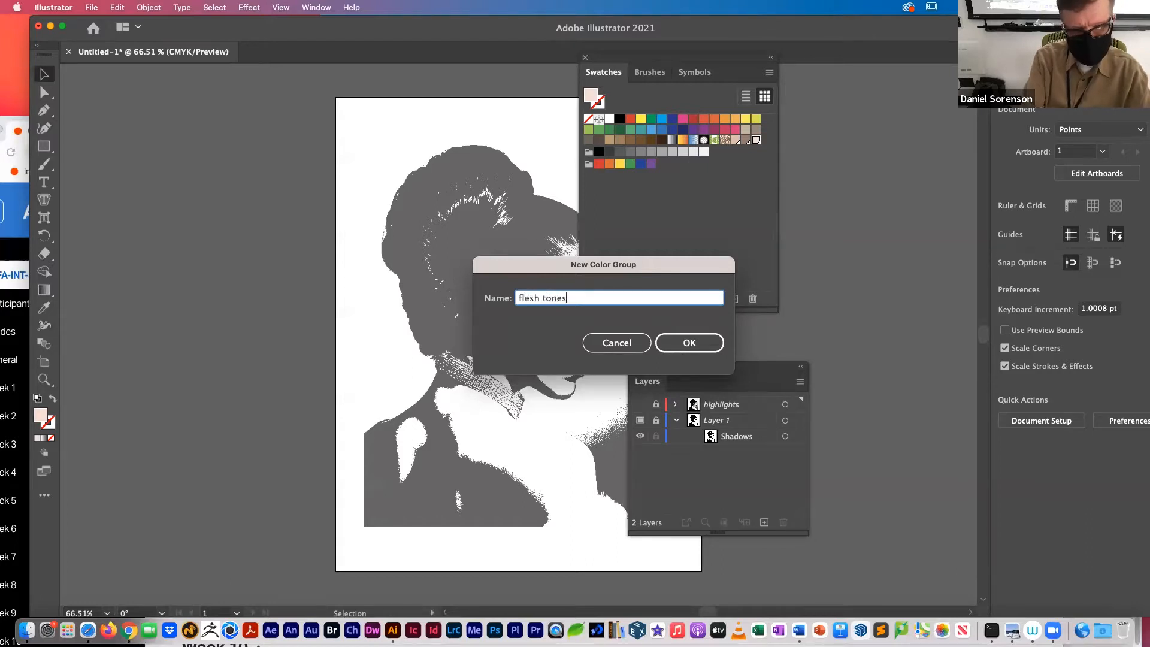
{"action": "key", "text": "Return"}
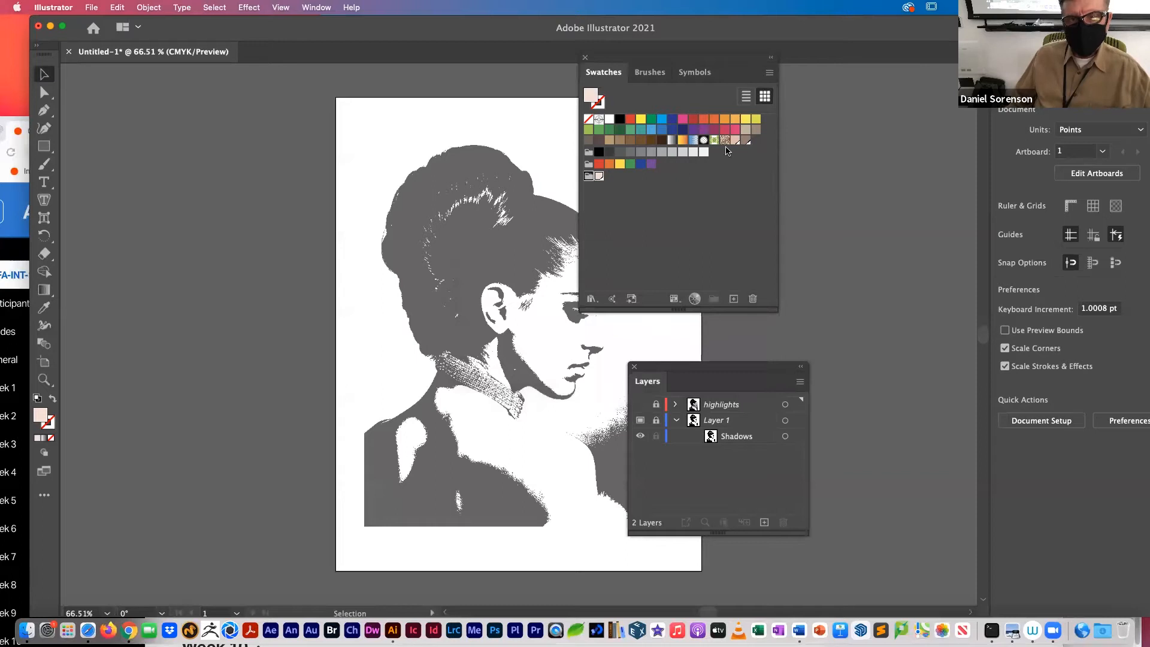
{"action": "left_click_drag", "start_coordinate": [734, 142], "coordinate": [588, 177]}
{"action": "left_click_drag", "start_coordinate": [735, 143], "coordinate": [586, 178]}
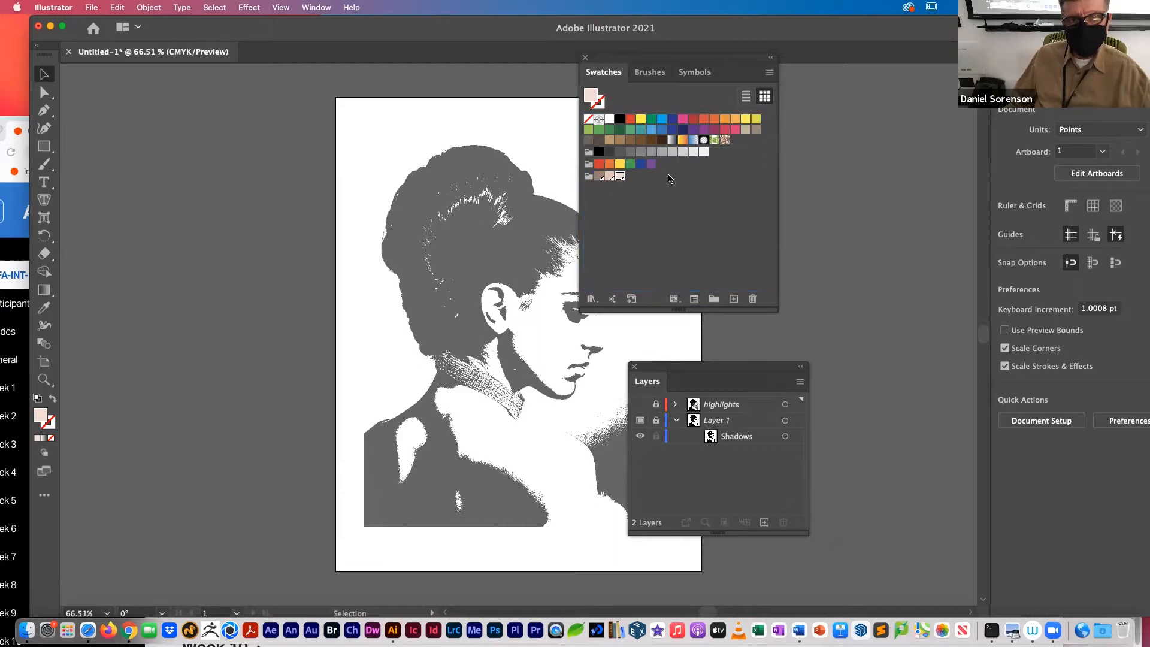
Step: Move the floating Swatches and Layers panels off the portrait and add a layer named "my illustration" above the highlights layer
{"action": "left_click_drag", "start_coordinate": [715, 59], "coordinate": [886, 60]}
{"action": "left_click_drag", "start_coordinate": [719, 366], "coordinate": [837, 341]}
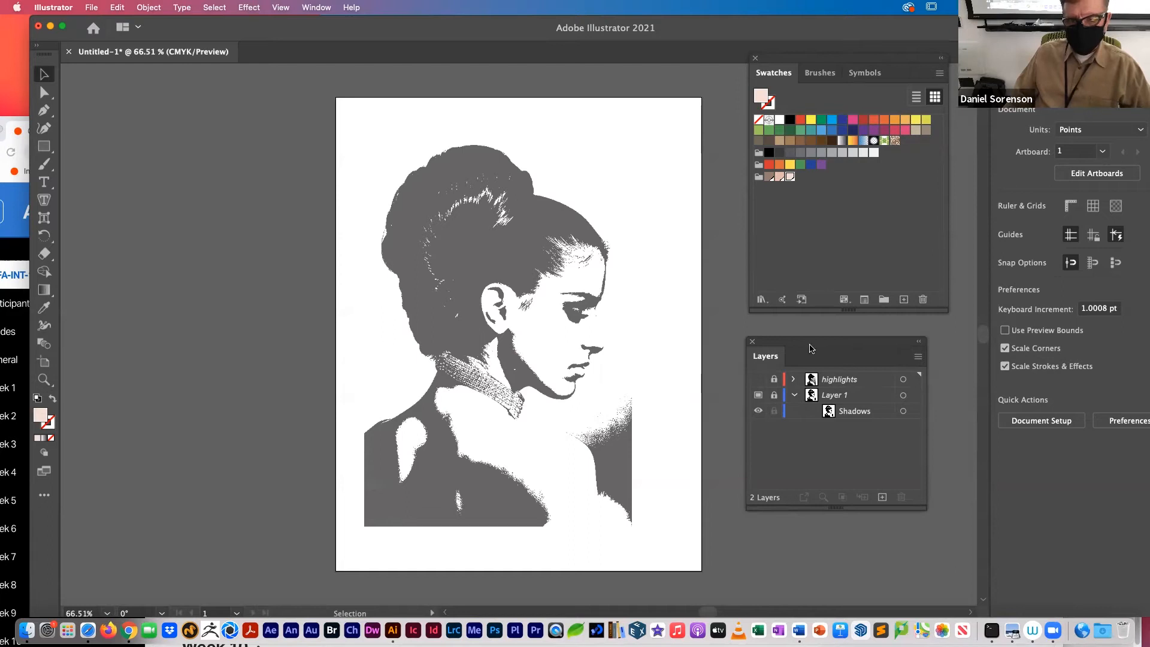
{"action": "left_click", "coordinate": [880, 380]}
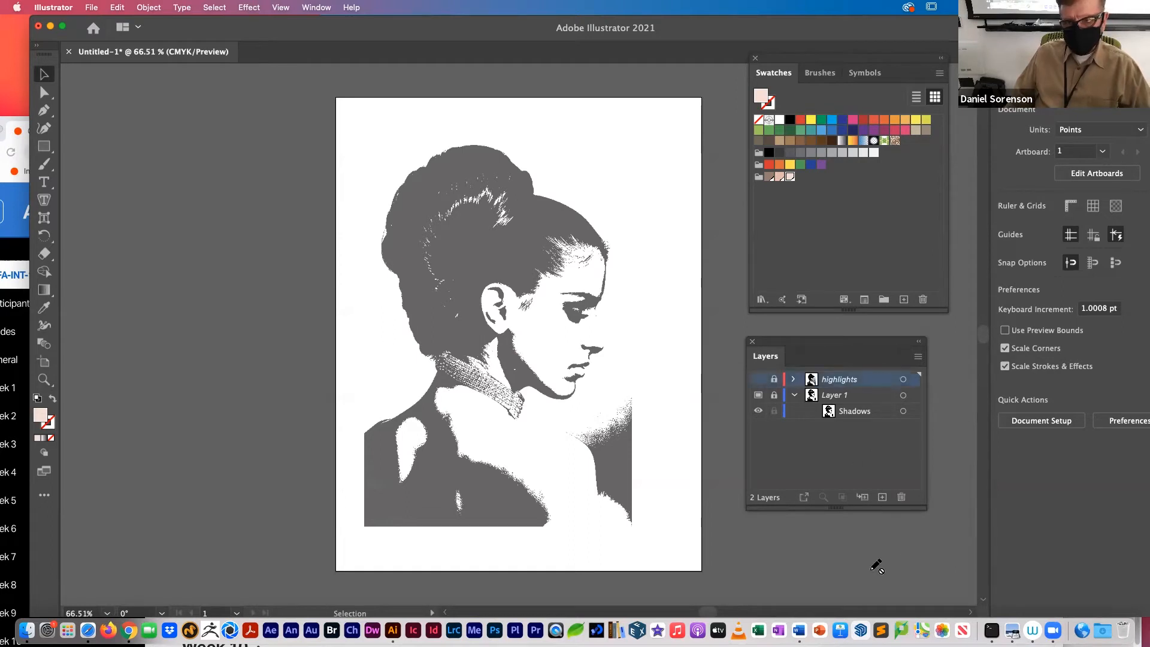
{"action": "left_click", "coordinate": [883, 497], "text": "alt"}
{"action": "key", "text": "BackSpace"}
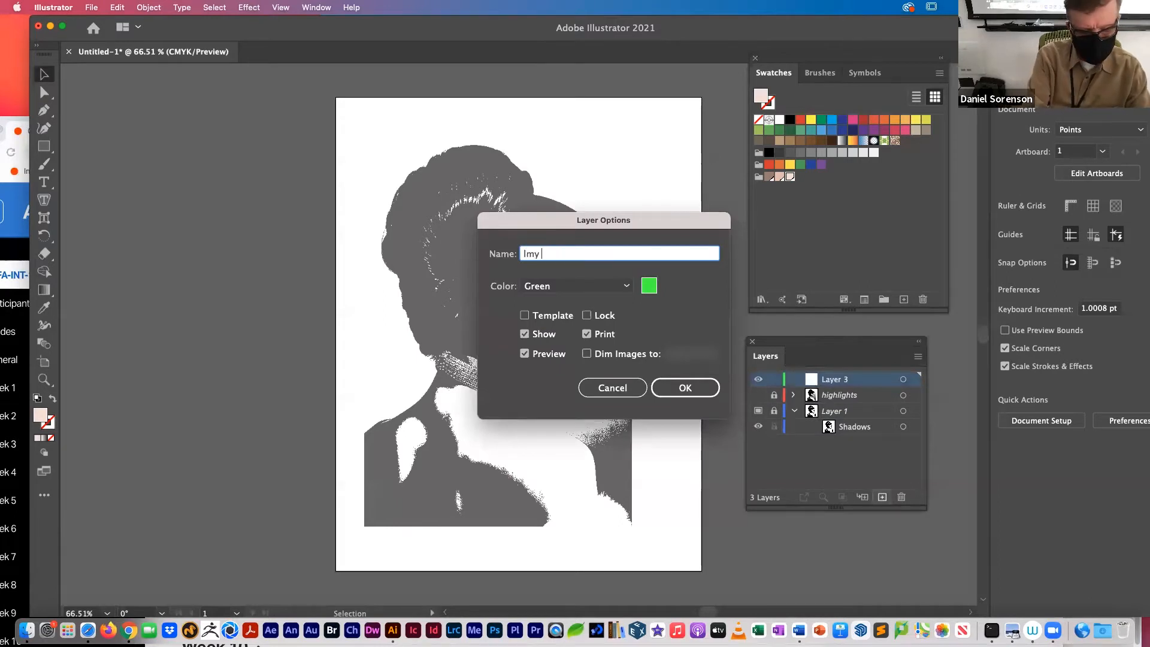
{"action": "type", "text": "Imy i"}
{"action": "key", "text": "BackSpace"}
{"action": "key", "text": "BackSpace"}
{"action": "key", "text": "BackSpace"}
{"action": "key", "text": "BackSpace"}
{"action": "key", "text": "BackSpace"}
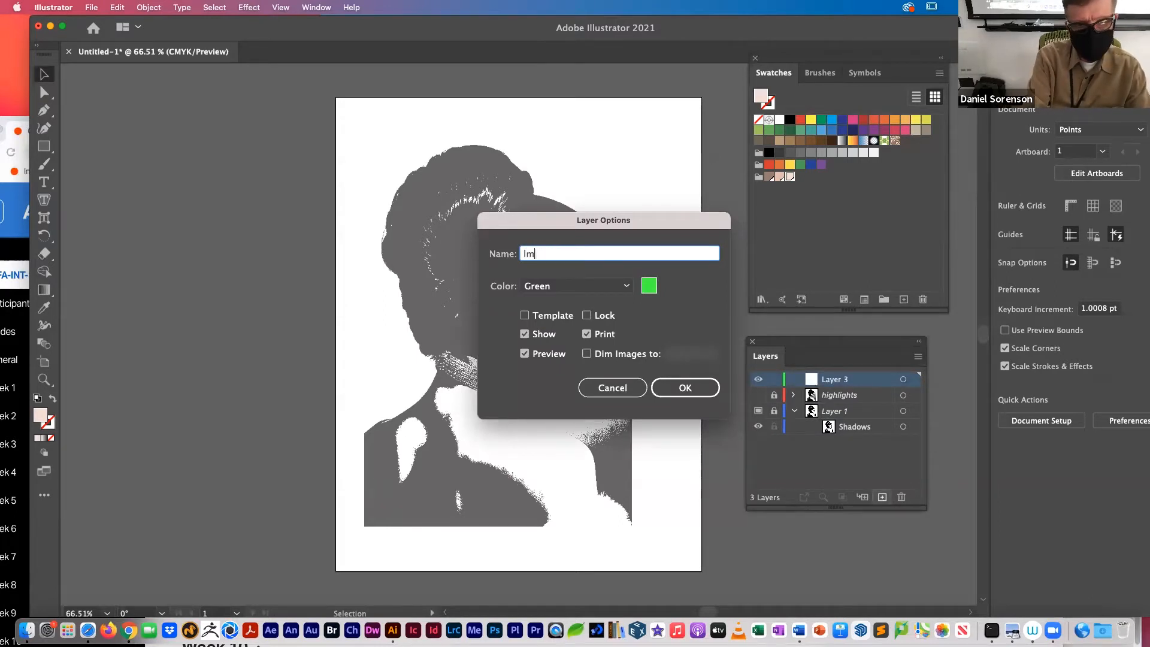
{"action": "type", "text": "my illustrations"}
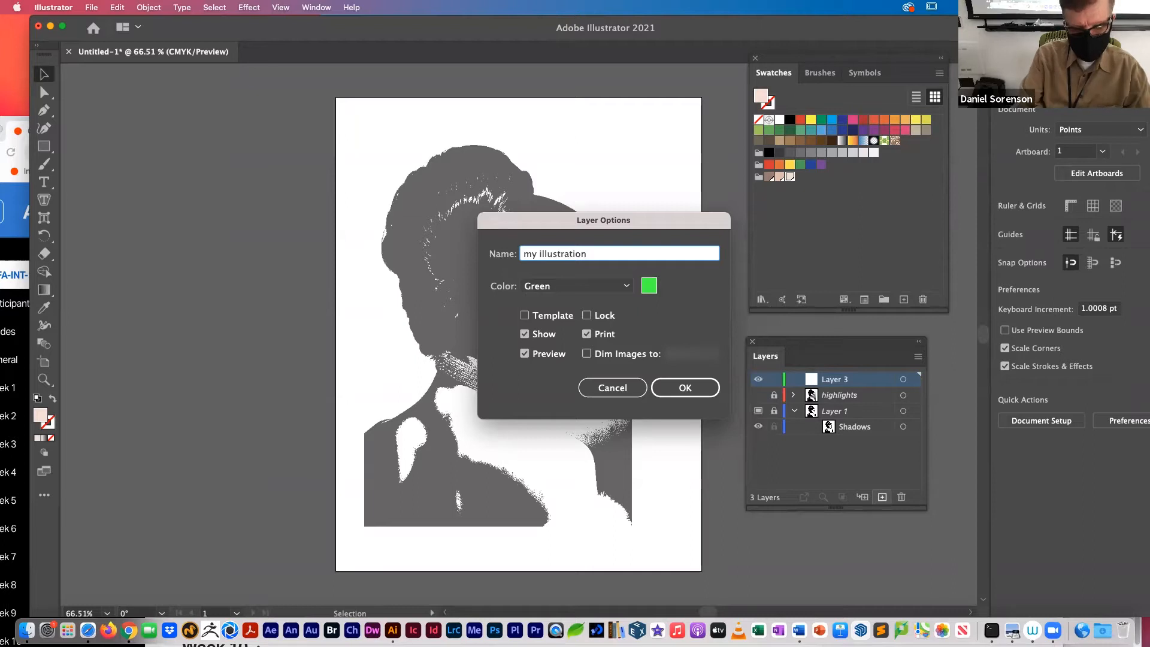
{"action": "key", "text": "Return"}
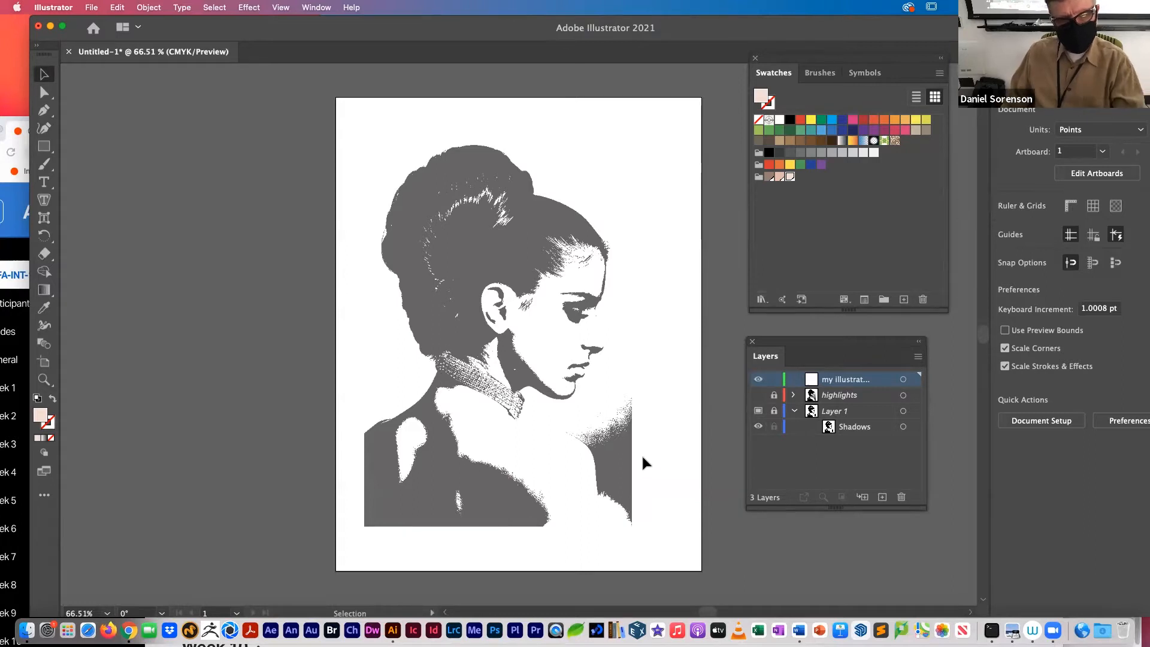
Step: With the highlights layer shown, start a Pen path with no fill from the forehead hairline down to the brow
{"action": "left_click", "coordinate": [38, 112]}
{"action": "key", "text": "super+space"}
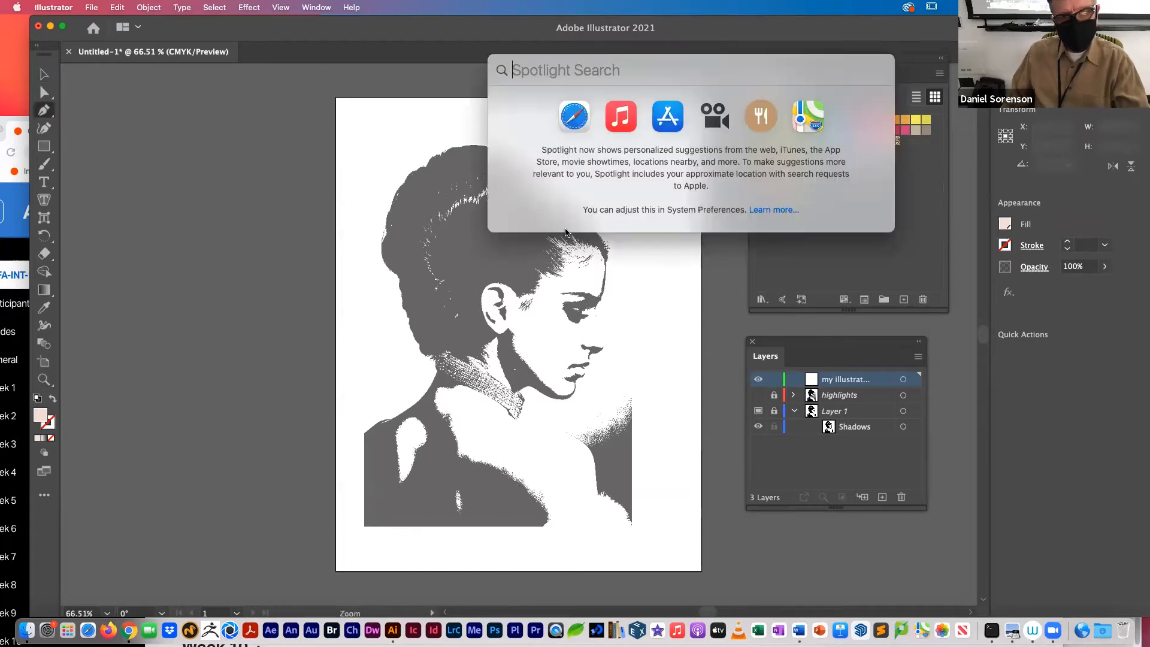
{"action": "left_click_drag", "start_coordinate": [570, 253], "coordinate": [651, 326]}
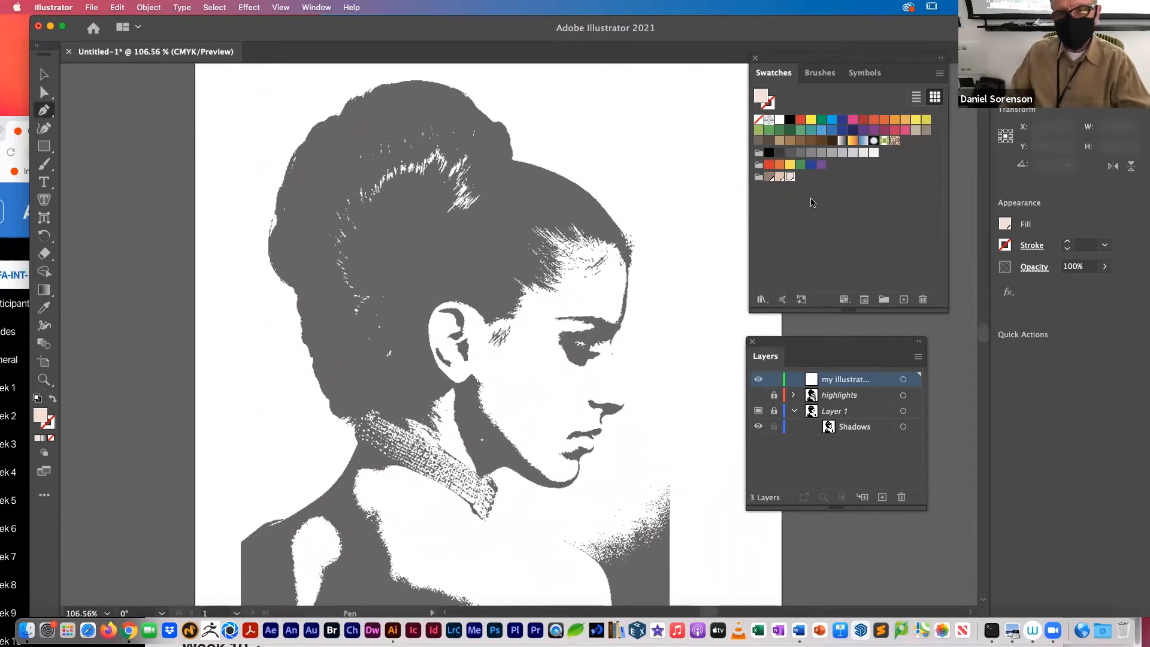
{"action": "left_click_drag", "start_coordinate": [628, 261], "coordinate": [626, 316]}
{"action": "left_click", "coordinate": [758, 396]}
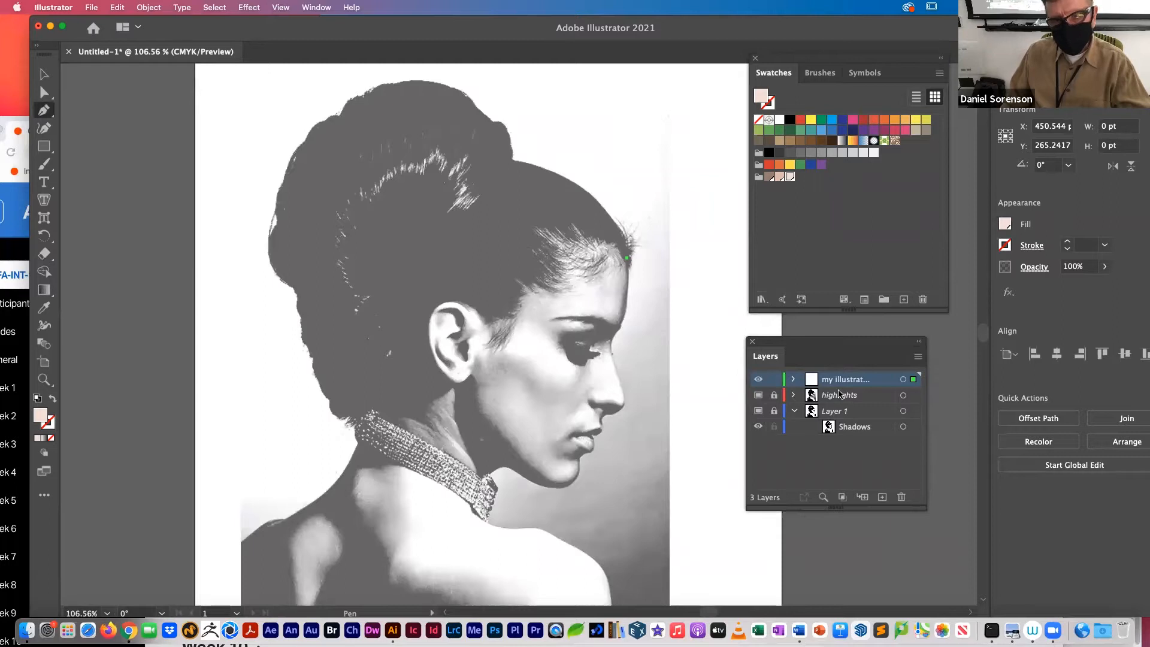
{"action": "left_click", "coordinate": [627, 299]}
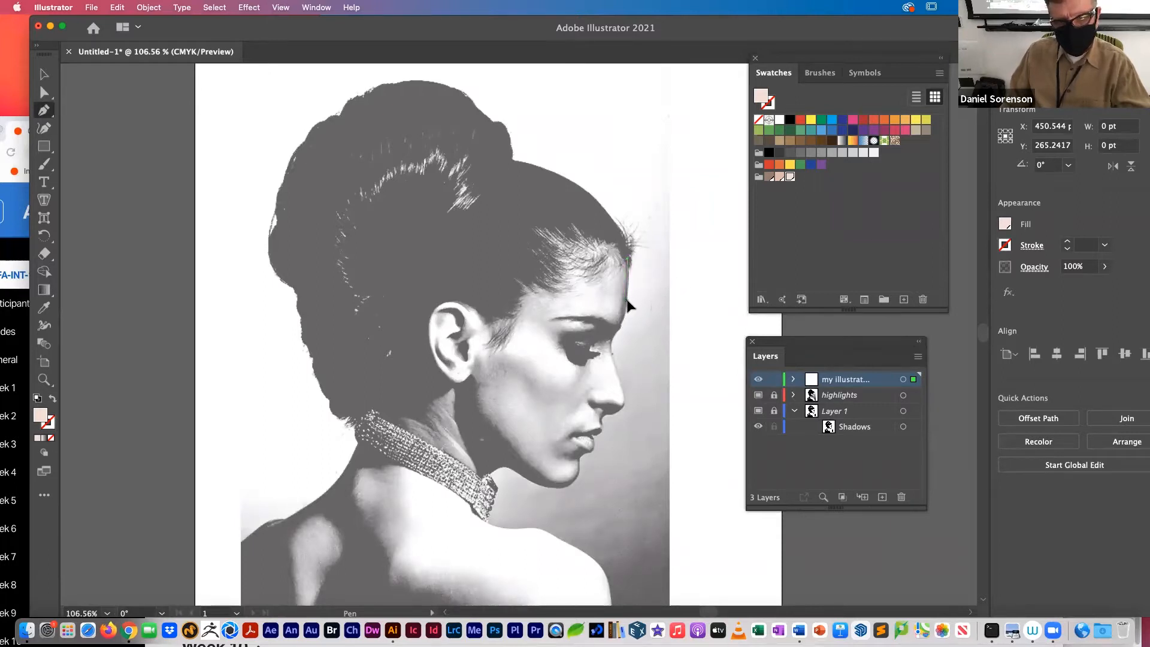
{"action": "left_click", "coordinate": [614, 336]}
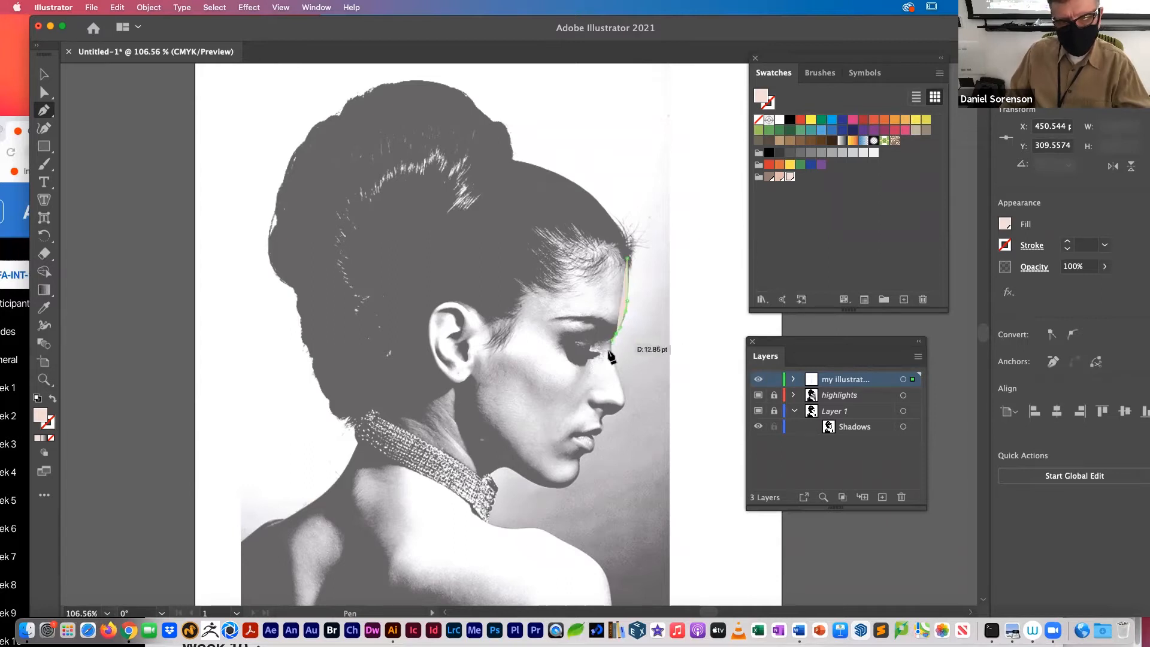
{"action": "left_click", "coordinate": [51, 438]}
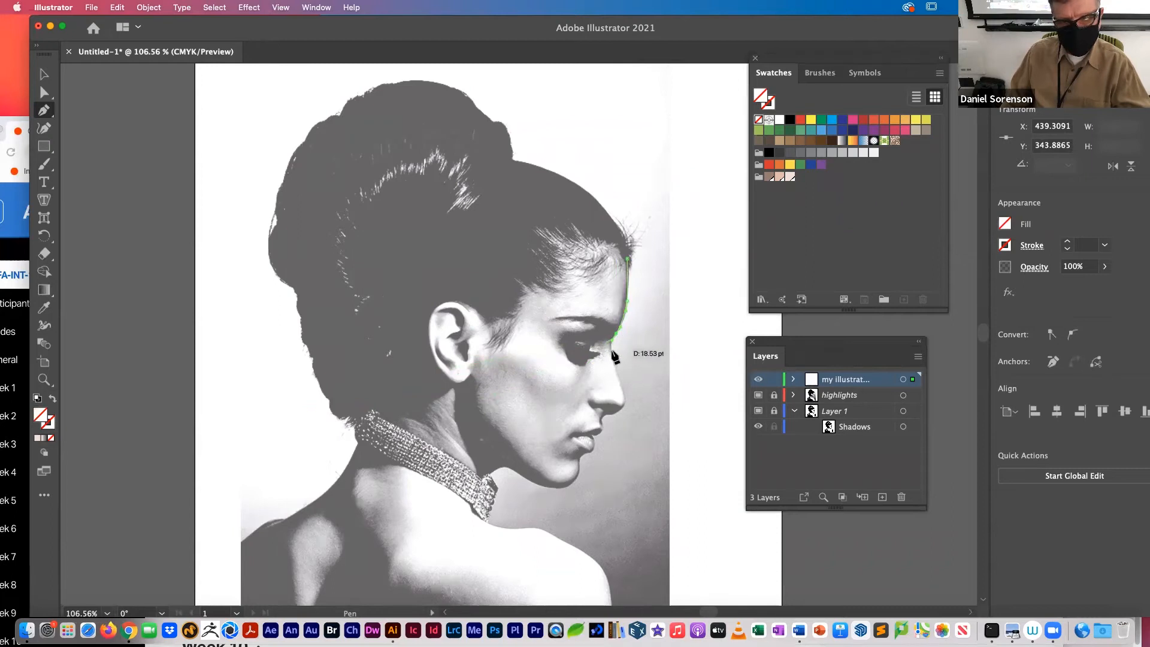
Step: Continue the Pen path from the bridge of the nose around its tip and down to the upper lip
{"action": "left_click", "coordinate": [612, 353]}
{"action": "left_click", "coordinate": [624, 394]}
{"action": "left_click_drag", "start_coordinate": [624, 395], "coordinate": [689, 437]}
{"action": "key", "text": "super+space"}
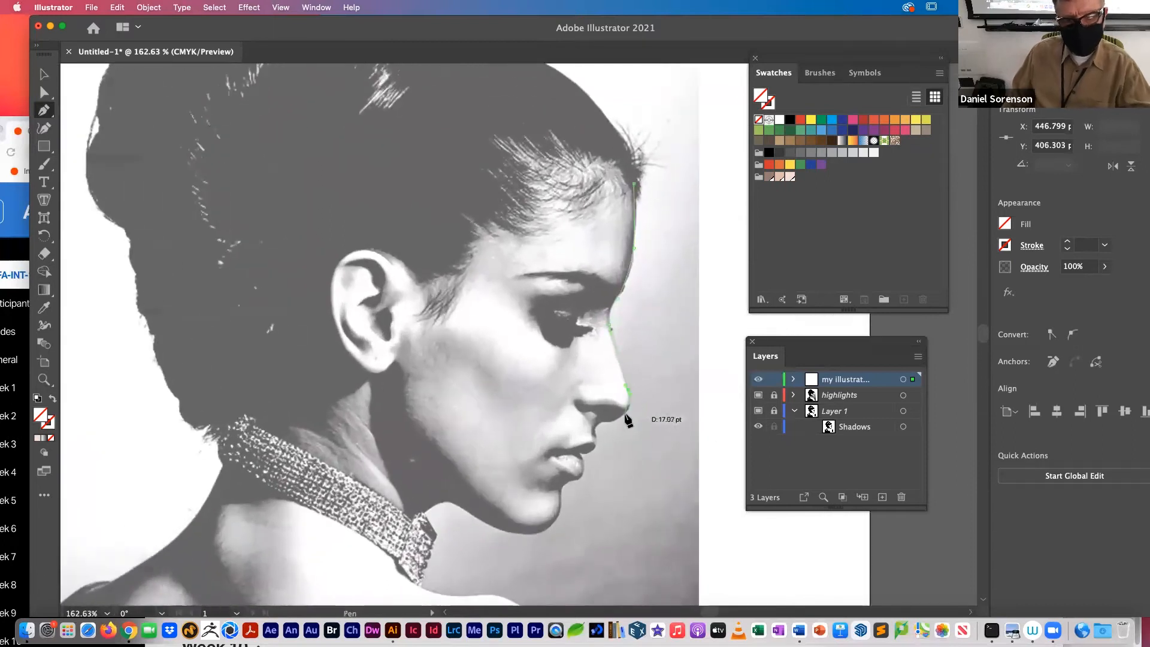
{"action": "left_click", "coordinate": [626, 409]}
{"action": "left_click_drag", "start_coordinate": [613, 421], "coordinate": [595, 433]}
{"action": "left_click", "coordinate": [596, 444]}
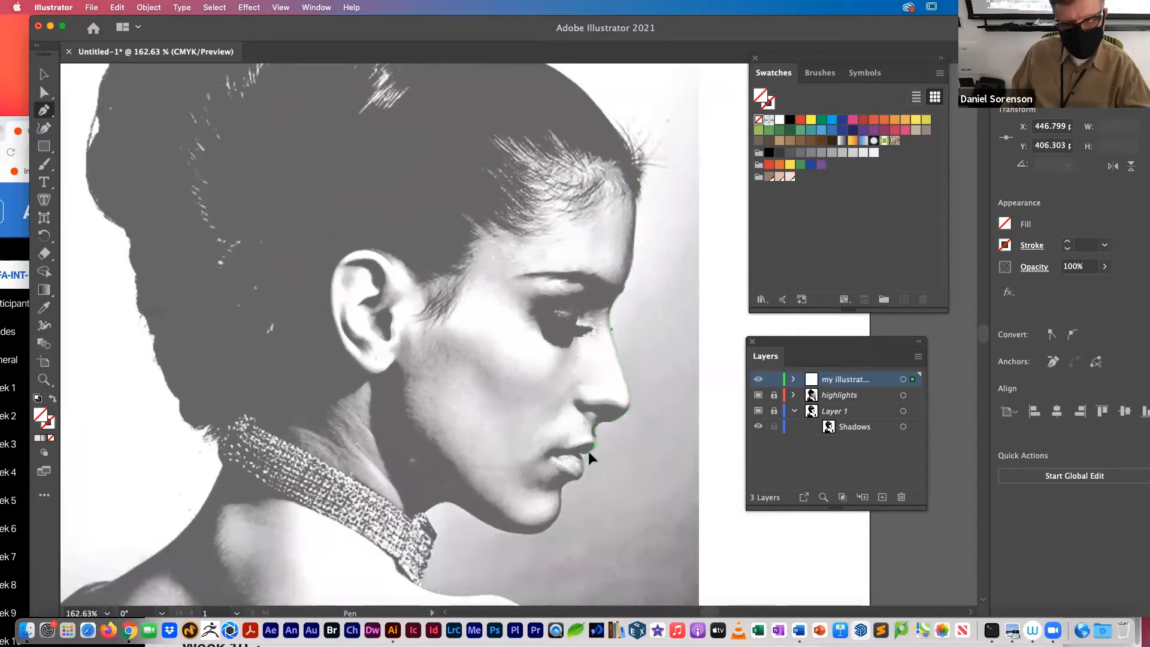
Step: Extend the Pen path around the lips and chin and along the jawline to the necklace
{"action": "left_click", "coordinate": [580, 451]}
{"action": "left_click", "coordinate": [582, 458]}
{"action": "left_click", "coordinate": [583, 472]}
{"action": "left_click_drag", "start_coordinate": [580, 476], "coordinate": [426, 509]}
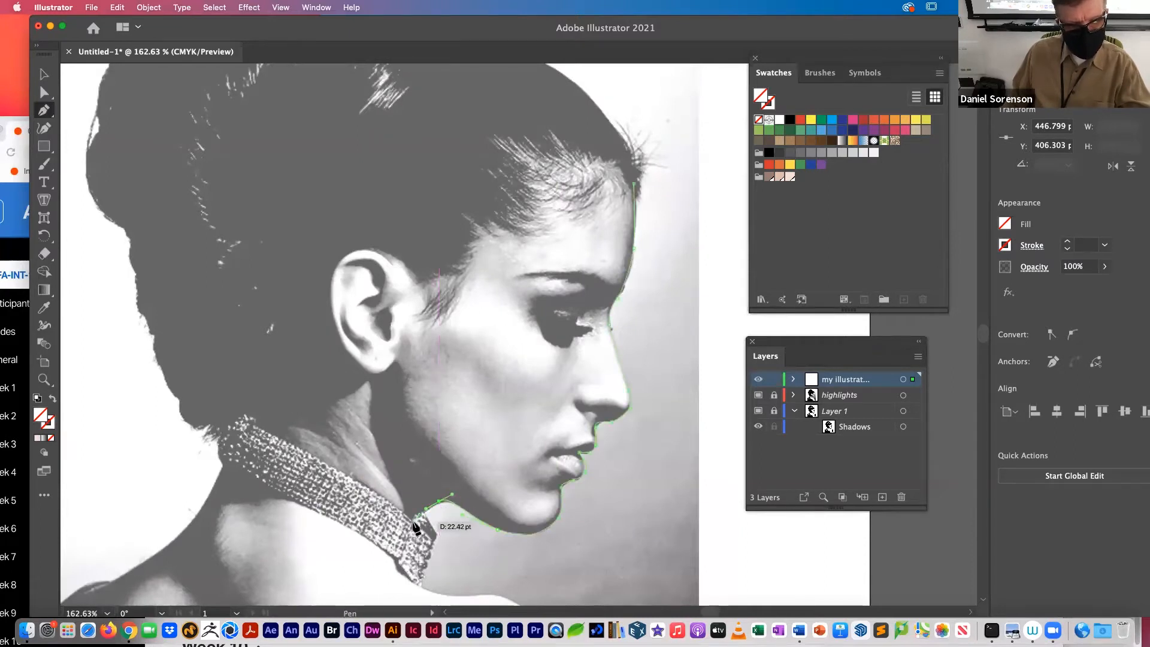
Step: Continue the Pen path down the necklace and over the front shoulder, ending just below the photo's lower edge
{"action": "left_click", "coordinate": [417, 582]}
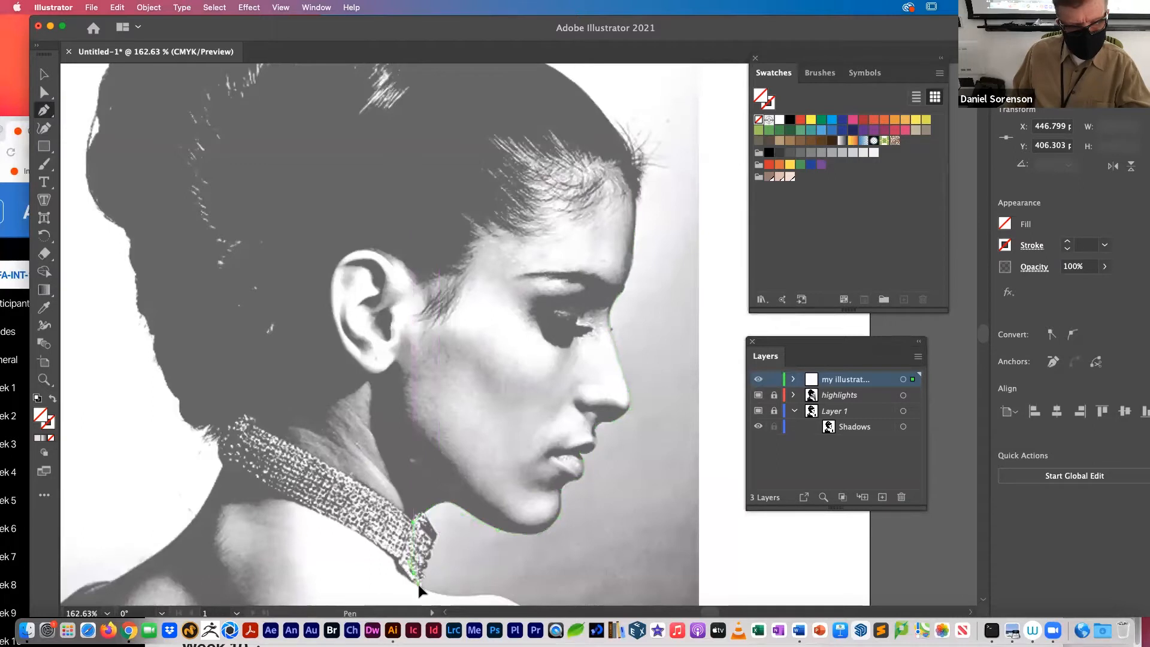
{"action": "left_click_drag", "start_coordinate": [444, 570], "coordinate": [592, 315]}
{"action": "left_click_drag", "start_coordinate": [609, 399], "coordinate": [609, 422]}
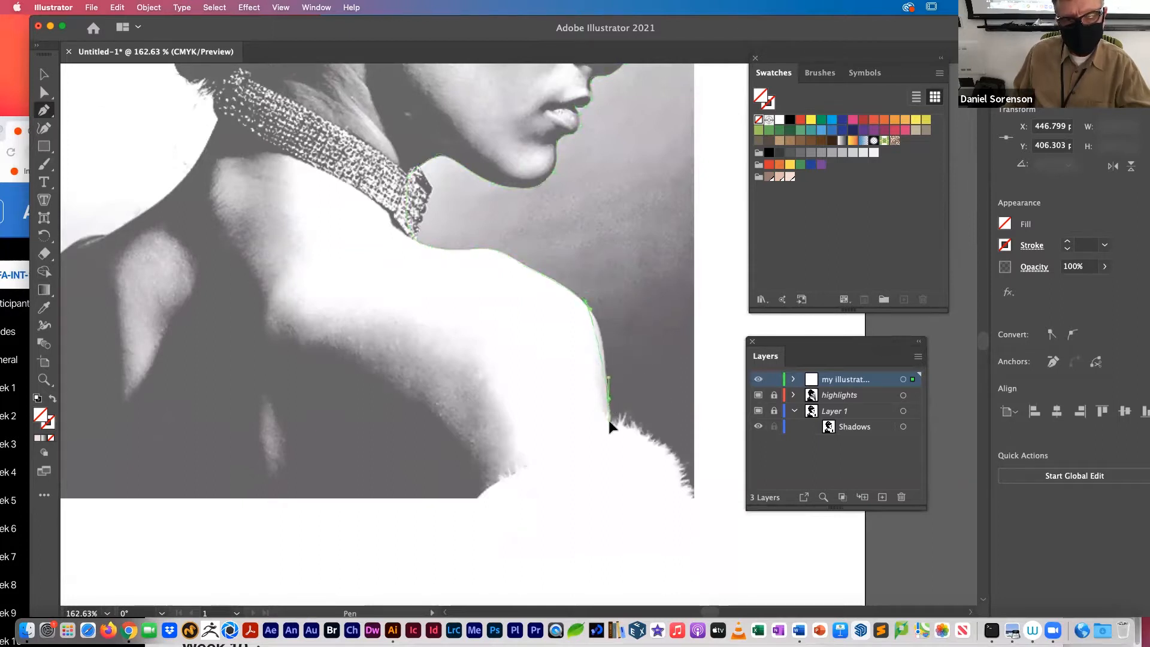
{"action": "left_click_drag", "start_coordinate": [611, 476], "coordinate": [610, 473]}
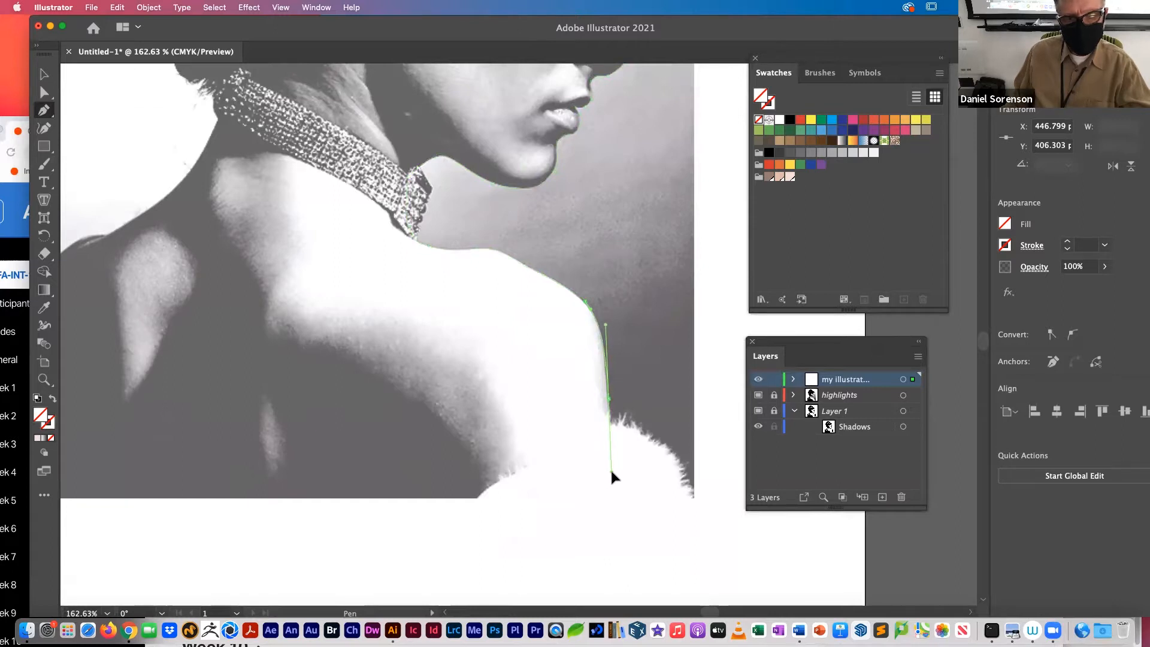
{"action": "left_click", "coordinate": [609, 399]}
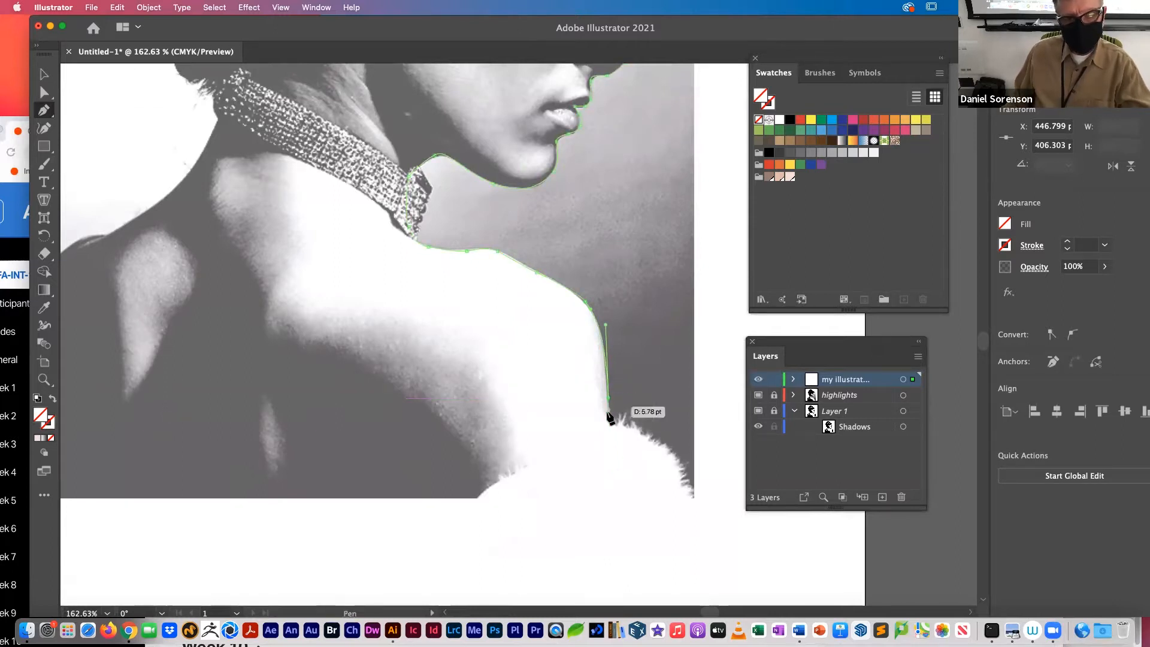
{"action": "left_click", "coordinate": [629, 515]}
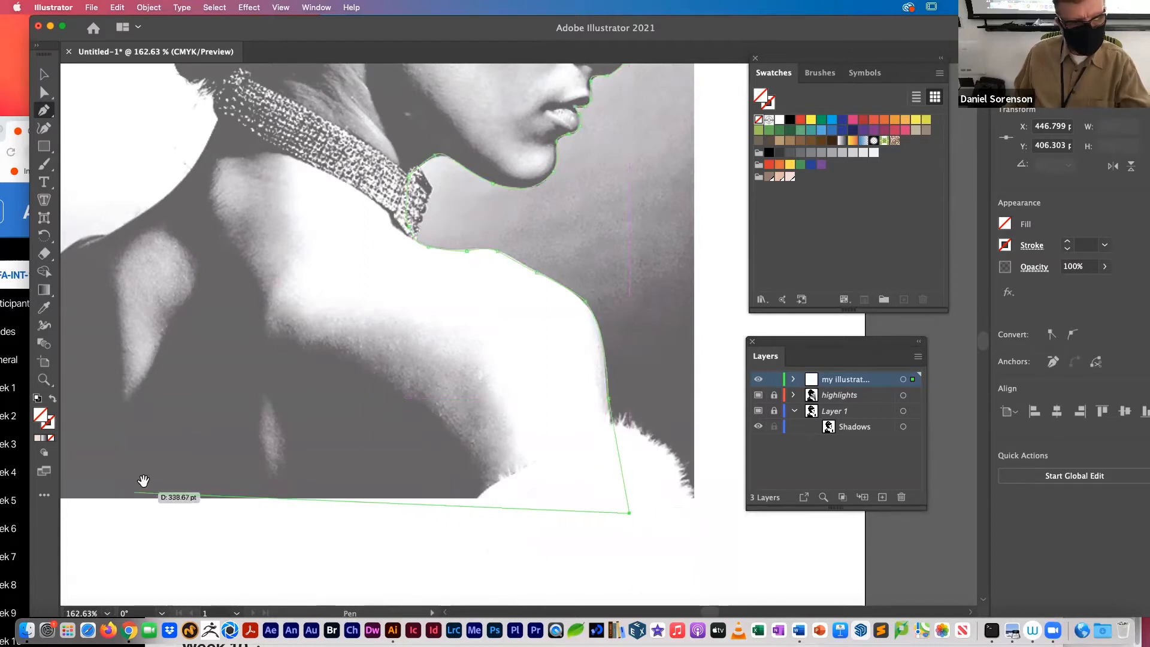
Step: Carry the Pen path across the photo's bottom, up its left edge and along the back shoulder to the nape
{"action": "left_click_drag", "start_coordinate": [153, 479], "coordinate": [493, 483]}
{"action": "left_click", "coordinate": [388, 507]}
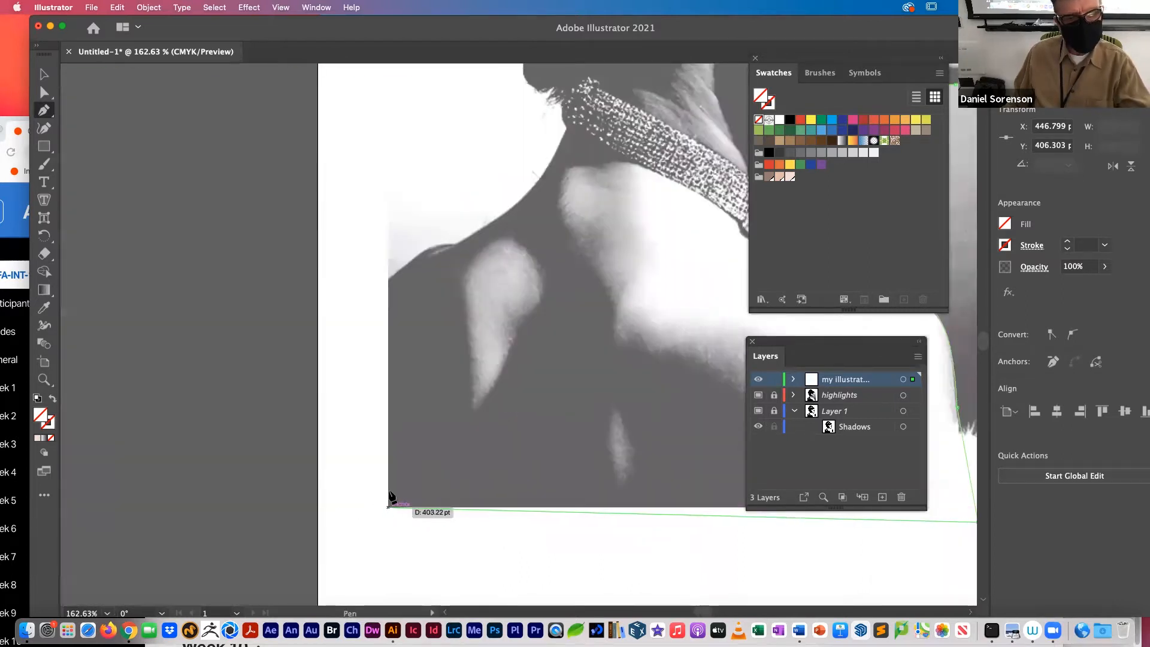
{"action": "left_click", "coordinate": [390, 283]}
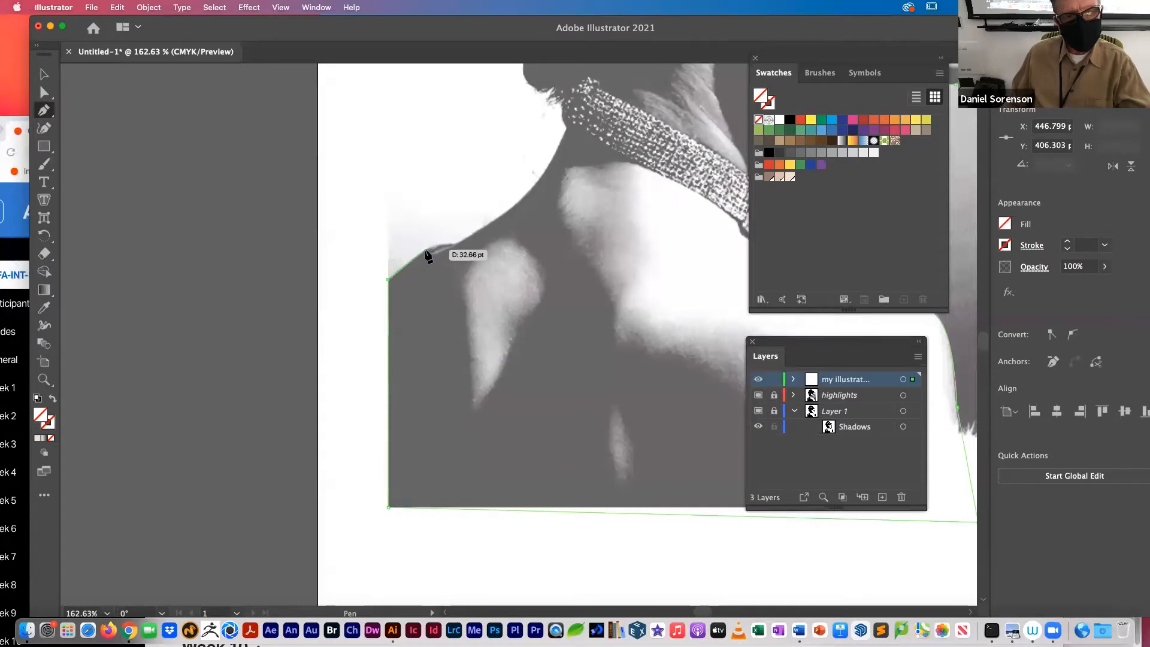
{"action": "left_click_drag", "start_coordinate": [440, 241], "coordinate": [456, 243]}
{"action": "left_click_drag", "start_coordinate": [531, 192], "coordinate": [321, 406]}
{"action": "key", "text": "space"}
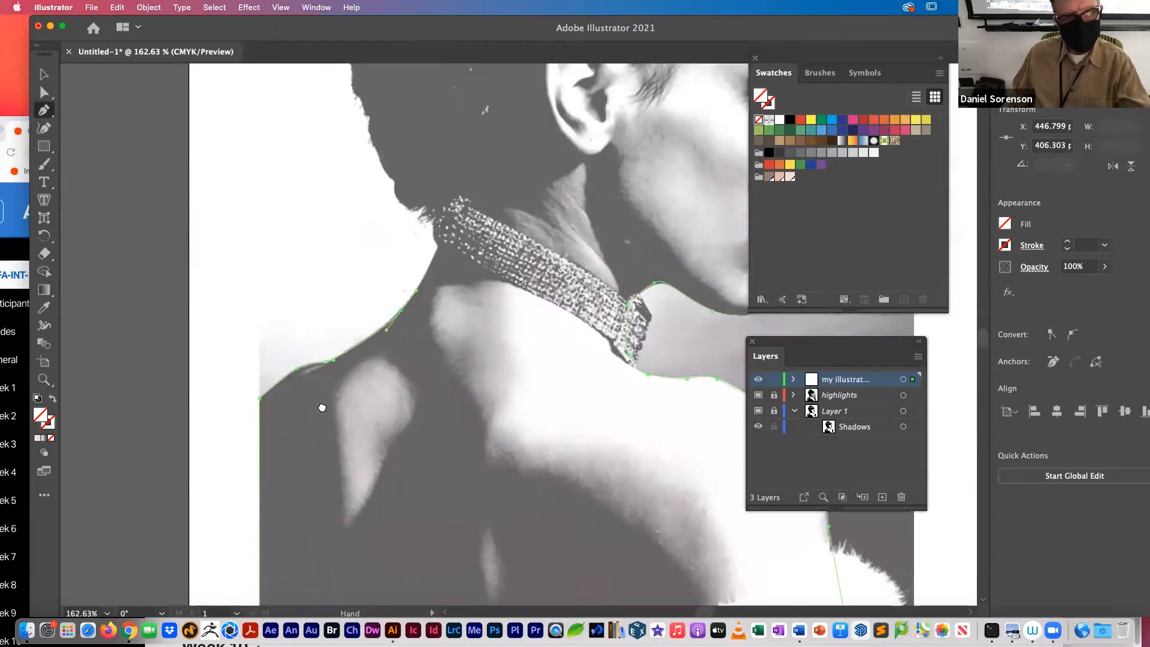
{"action": "left_click_drag", "start_coordinate": [322, 341], "coordinate": [323, 337]}
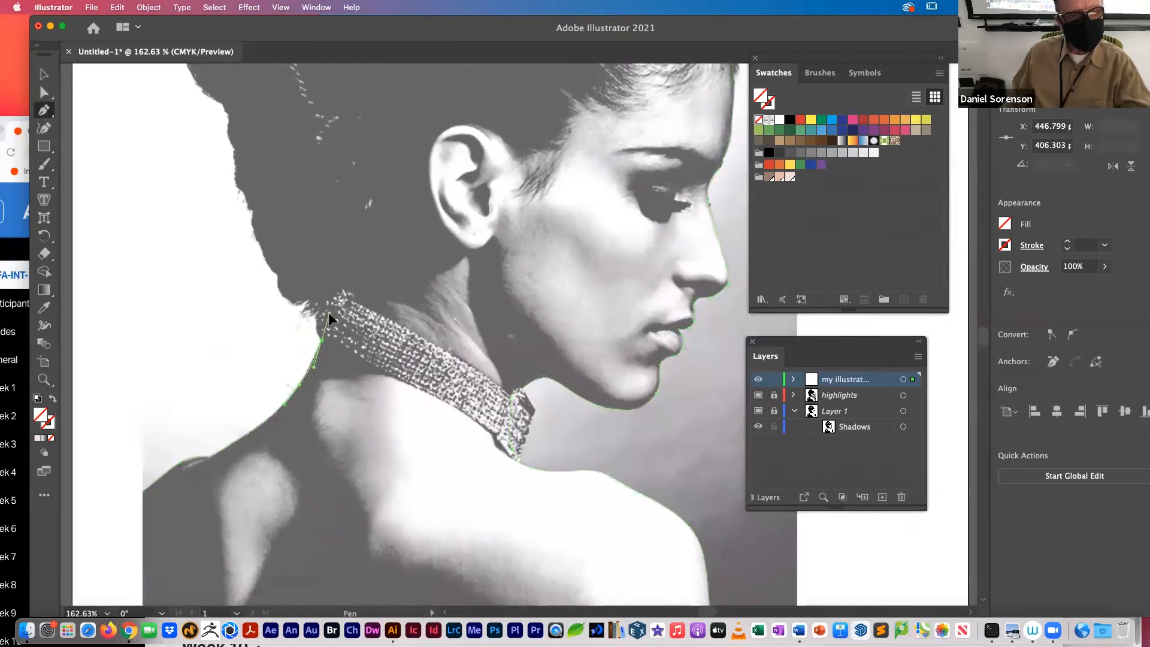
{"action": "left_click", "coordinate": [328, 291]}
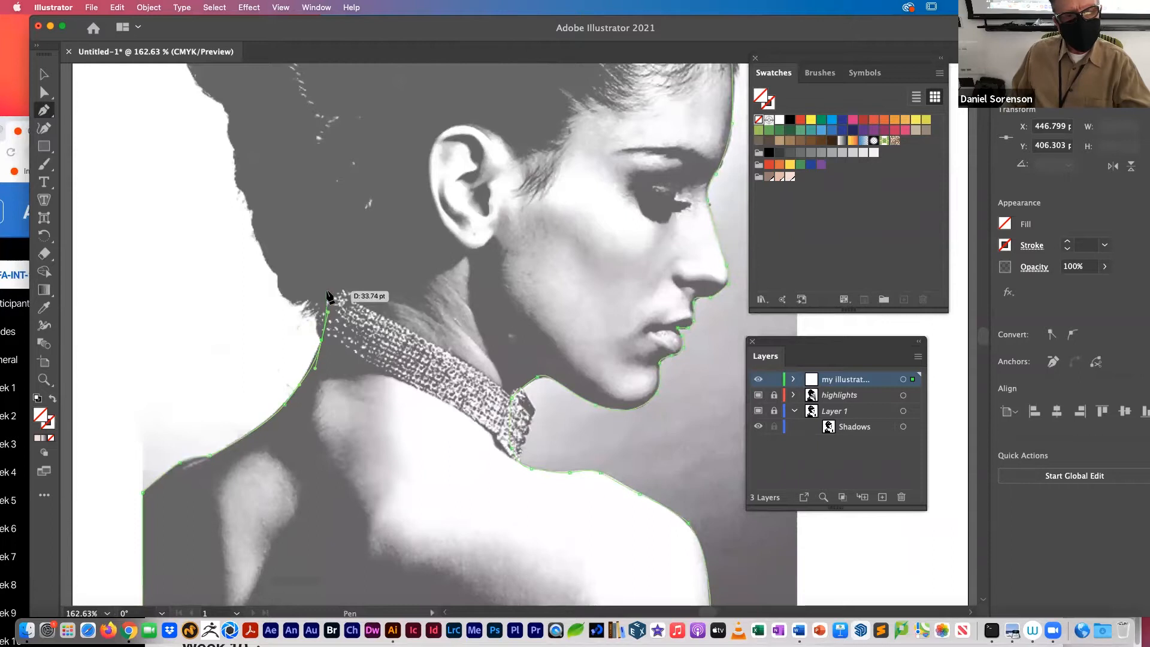
Step: Trace the Pen path along the hairline at the neck to the earlobe and around the outer edge of the ear
{"action": "left_click", "coordinate": [369, 288]}
{"action": "left_click", "coordinate": [429, 272]}
{"action": "left_click", "coordinate": [458, 256]}
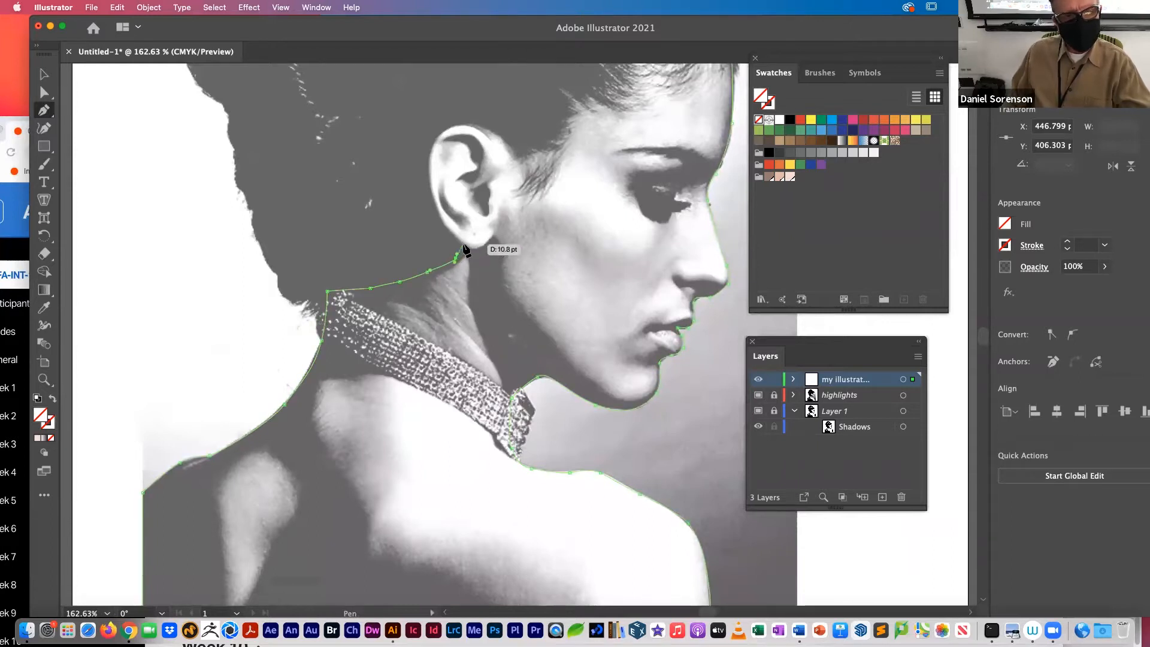
{"action": "left_click", "coordinate": [462, 246]}
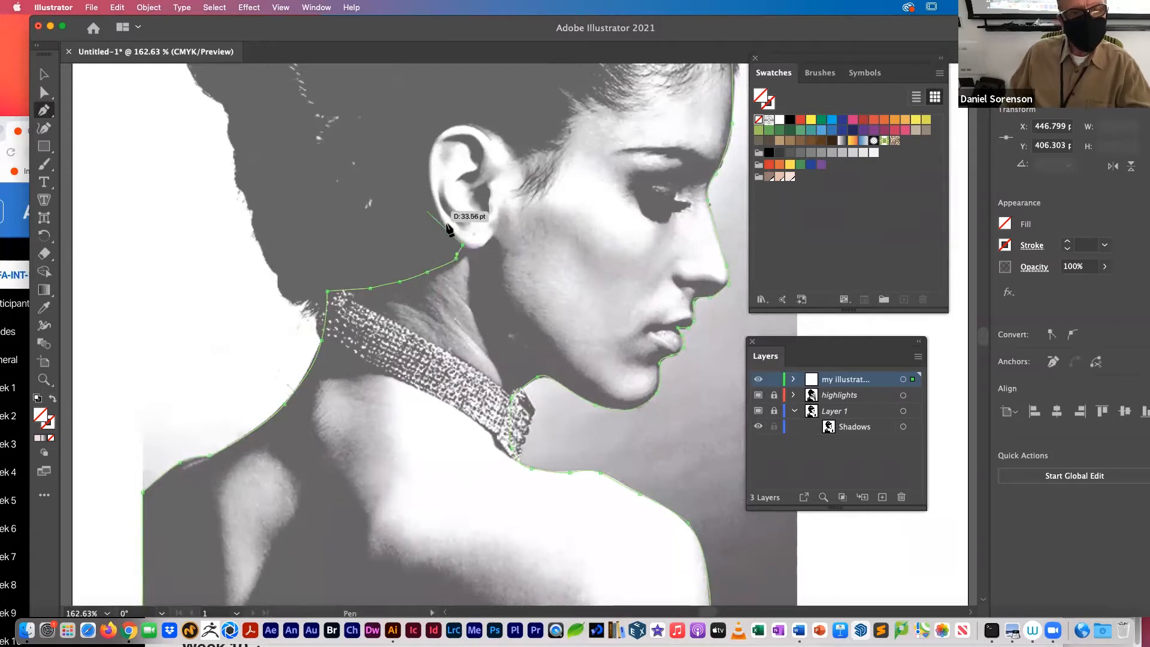
{"action": "left_click_drag", "start_coordinate": [446, 229], "coordinate": [443, 222]}
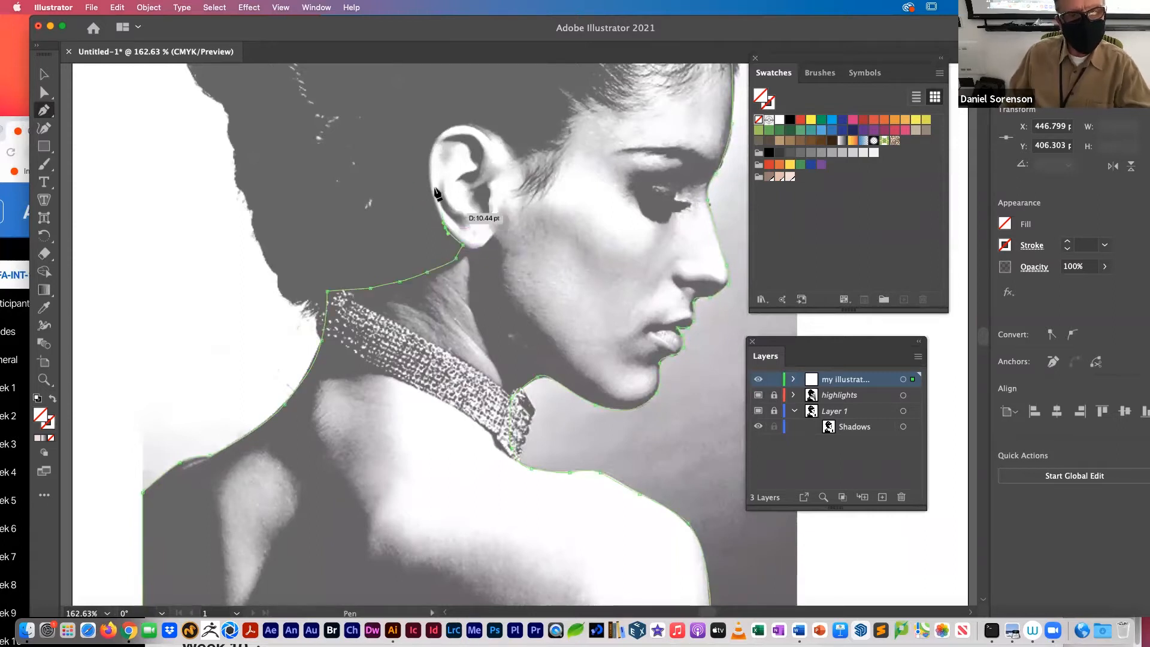
{"action": "left_click_drag", "start_coordinate": [428, 175], "coordinate": [429, 161]}
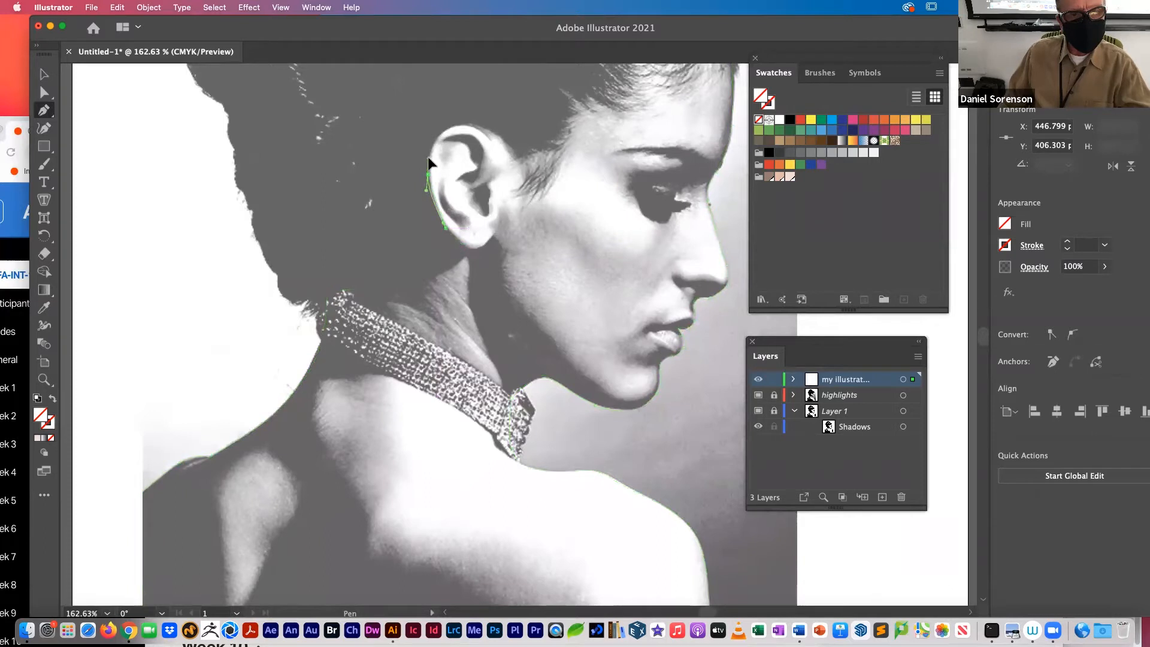
{"action": "left_click_drag", "start_coordinate": [455, 125], "coordinate": [521, 165]}
Step: Continue the Pen path from the top of the ear up the sideburn and around the jagged hair tufts at the temple
{"action": "key", "text": "space"}
{"action": "left_click_drag", "start_coordinate": [506, 231], "coordinate": [368, 422]}
{"action": "left_click", "coordinate": [381, 336]}
{"action": "left_click_drag", "start_coordinate": [400, 331], "coordinate": [419, 283]}
{"action": "left_click_drag", "start_coordinate": [414, 260], "coordinate": [430, 269]}
{"action": "left_click", "coordinate": [460, 261]}
{"action": "left_click", "coordinate": [432, 238]}
{"action": "left_click_drag", "start_coordinate": [436, 220], "coordinate": [439, 212]}
{"action": "left_click", "coordinate": [435, 197]}
Step: Carry the Pen path along the jagged hairline above the forehead and close it at its starting point on the brow
{"action": "left_click", "coordinate": [459, 189]}
{"action": "left_click", "coordinate": [499, 194]}
{"action": "left_click", "coordinate": [513, 180]}
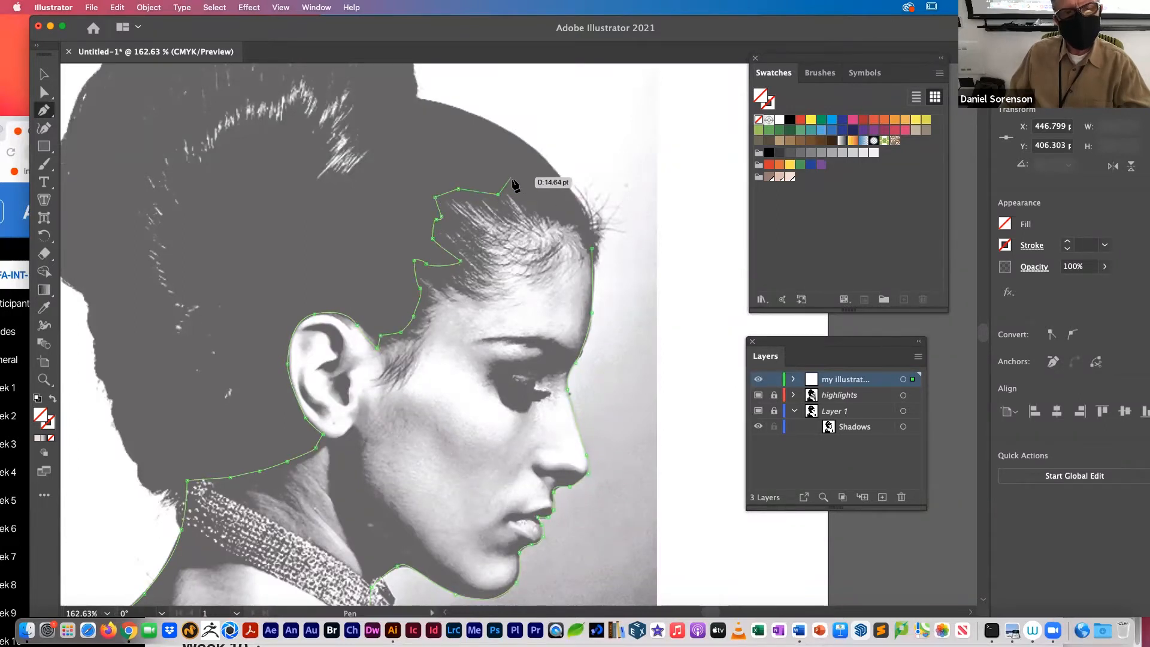
{"action": "left_click", "coordinate": [531, 199]}
{"action": "left_click", "coordinate": [566, 205]}
{"action": "left_click", "coordinate": [584, 221]}
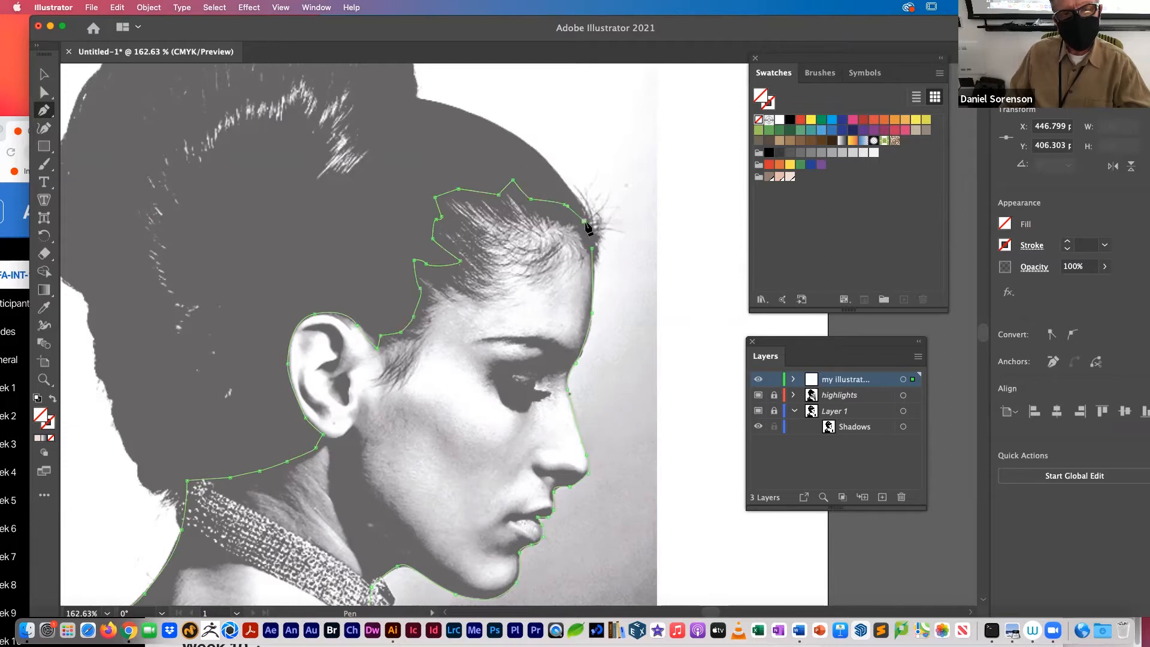
{"action": "left_click", "coordinate": [593, 247]}
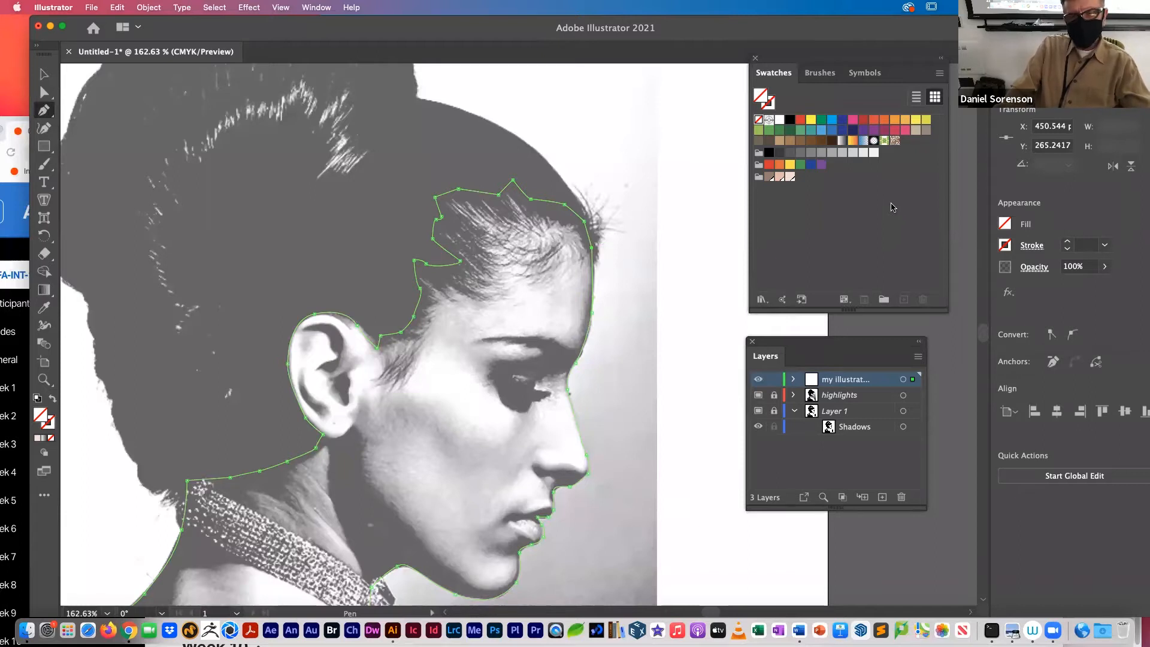
Step: Fill the closed skin outline with the middle skin-tone swatch and rename its path as base
{"action": "left_click", "coordinate": [780, 177]}
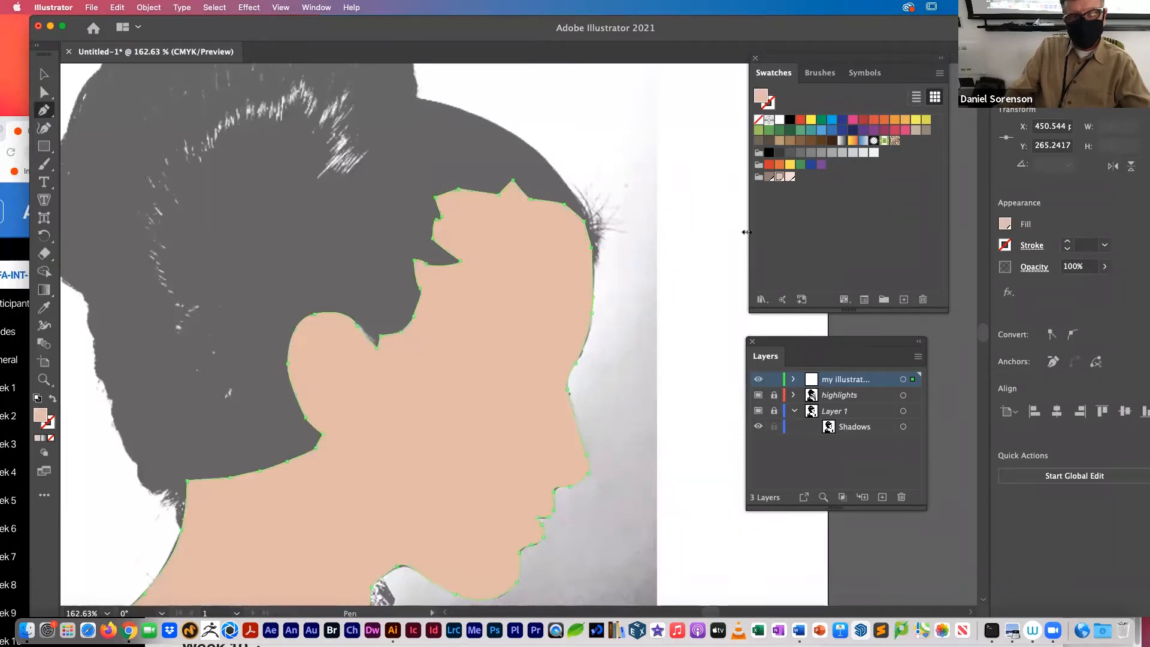
{"action": "left_click", "coordinate": [795, 380]}
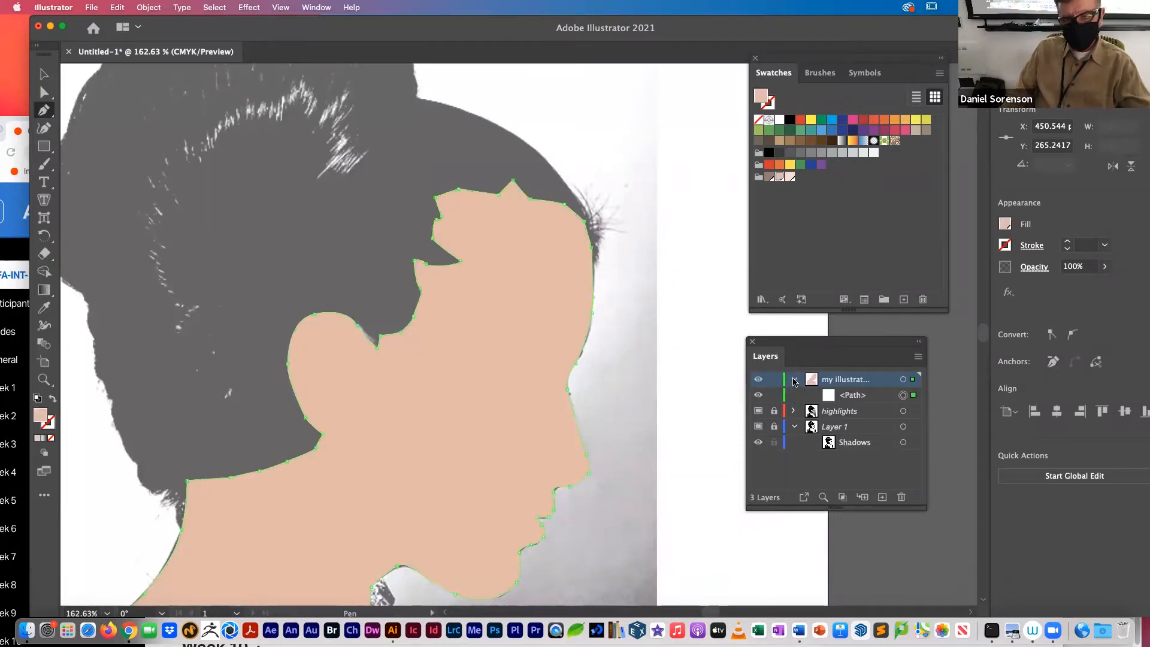
{"action": "double_click", "coordinate": [853, 396]}
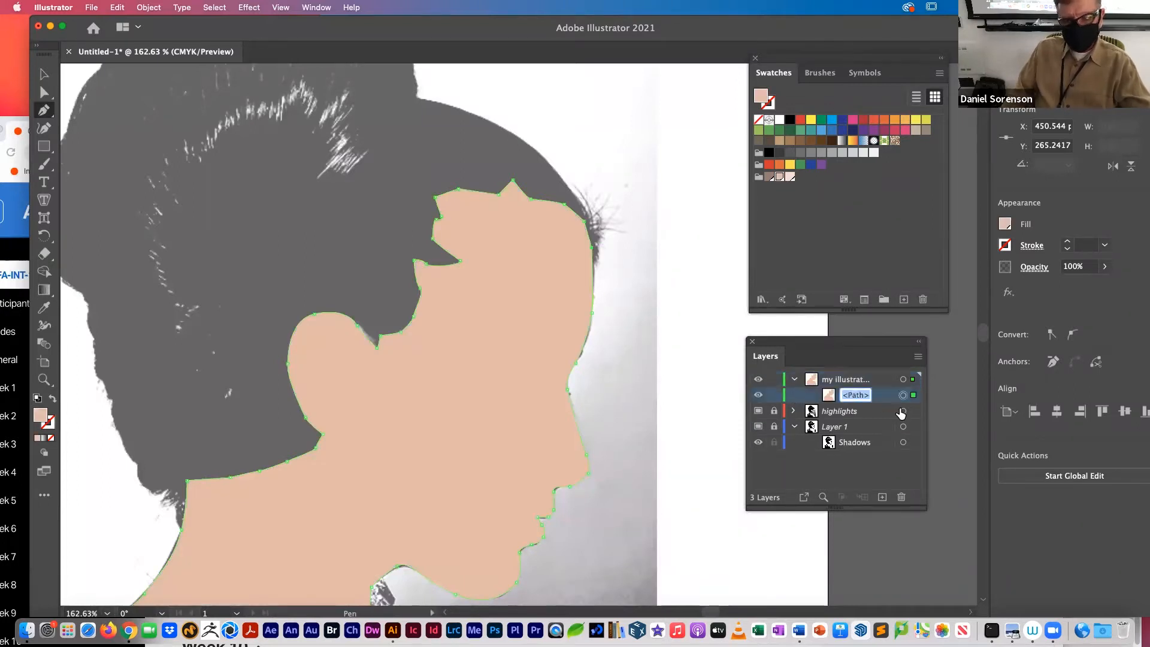
{"action": "left_click", "coordinate": [855, 381]}
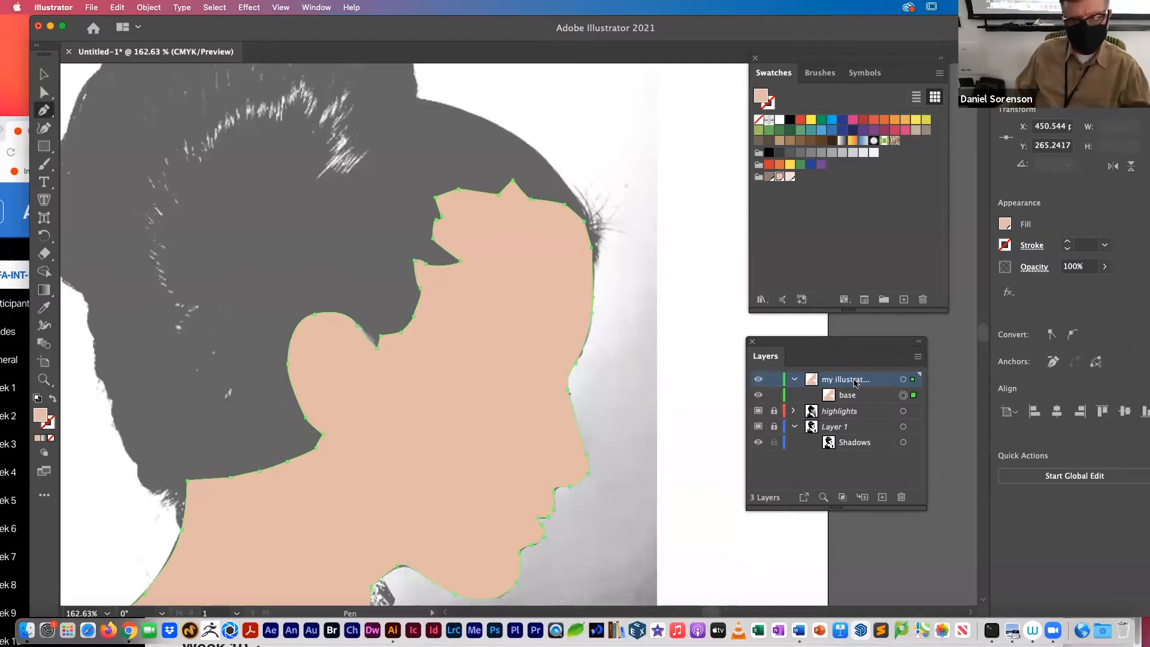
Step: Enlarge the Layers panel, then hide the base path and the highlights template so only the shadow template shows
{"action": "left_click_drag", "start_coordinate": [806, 344], "coordinate": [781, 228]}
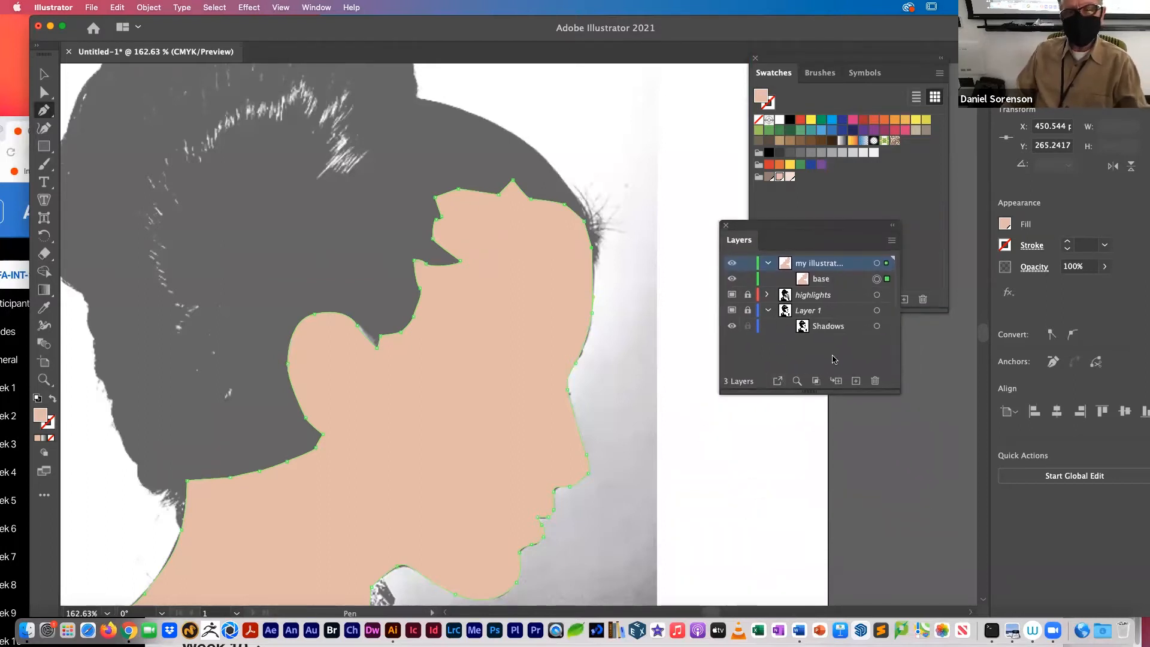
{"action": "left_click_drag", "start_coordinate": [901, 391], "coordinate": [963, 531]}
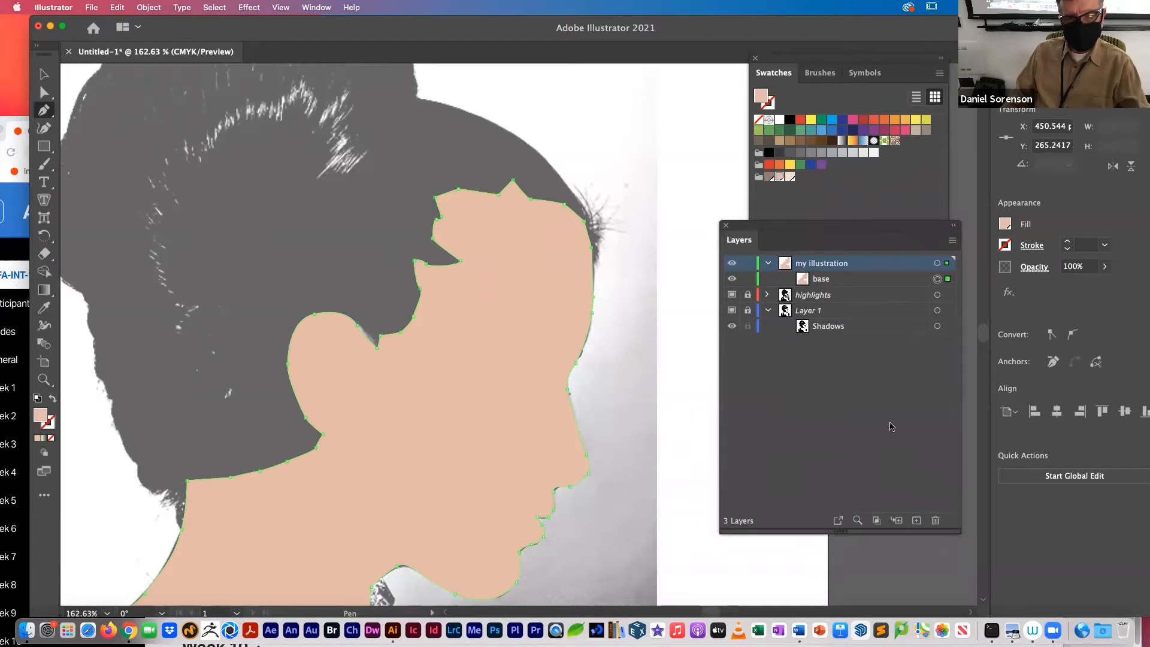
{"action": "left_click", "coordinate": [732, 279]}
{"action": "left_click_drag", "start_coordinate": [767, 228], "coordinate": [748, 260]}
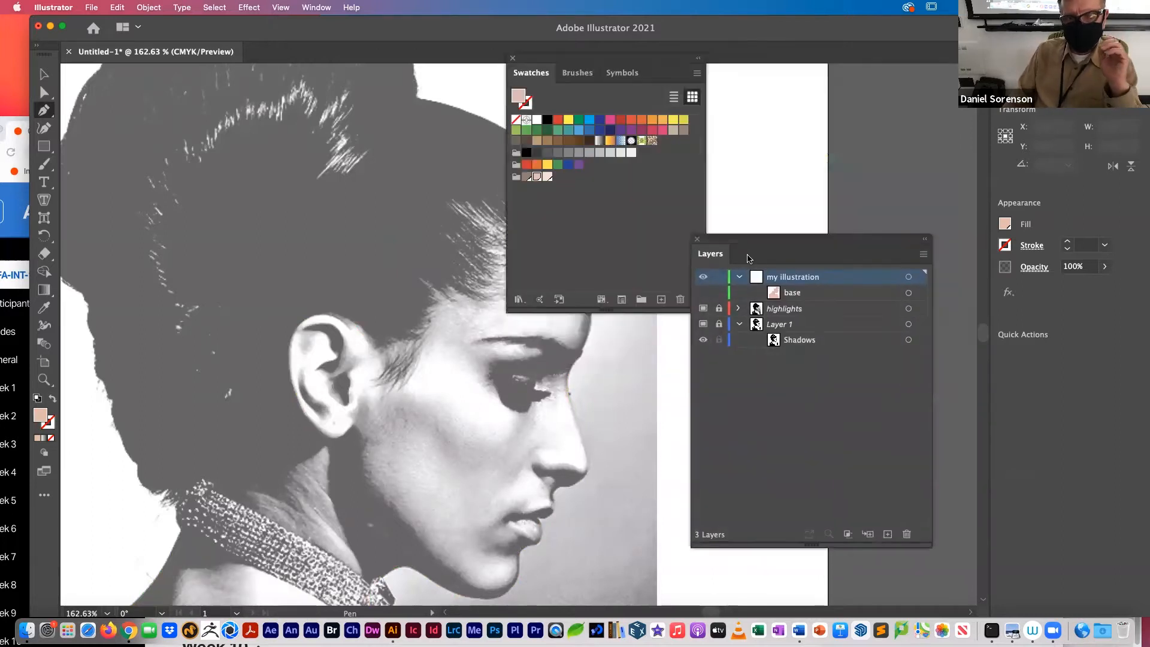
{"action": "left_click", "coordinate": [703, 309]}
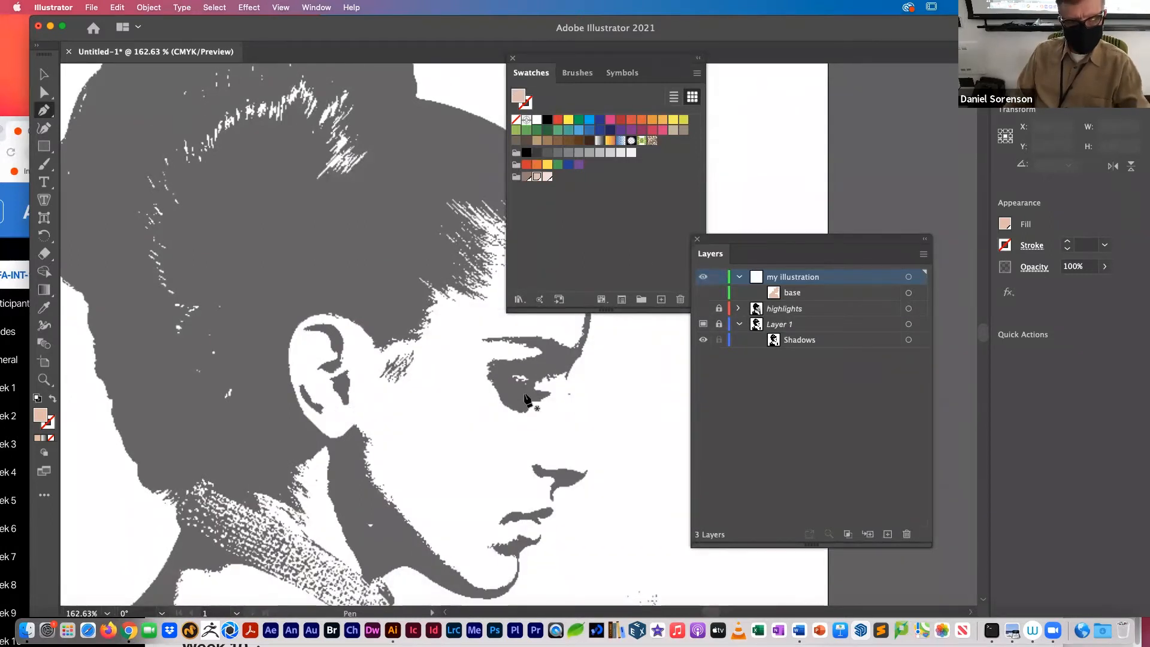
Step: Arrange the Swatches and Layers panels as one stack beside the portrait, clear of the face
{"action": "left_click_drag", "start_coordinate": [803, 245], "coordinate": [913, 275]}
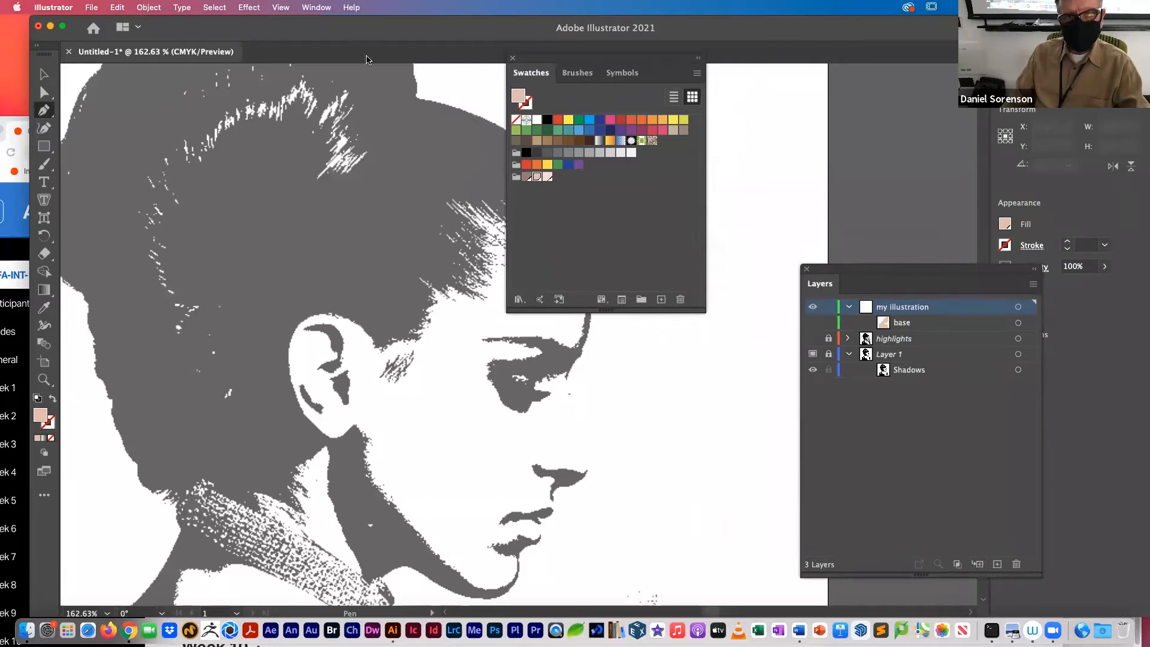
{"action": "left_click_drag", "start_coordinate": [523, 59], "coordinate": [741, 51]}
{"action": "left_click_drag", "start_coordinate": [918, 299], "coordinate": [935, 193]}
{"action": "left_click_drag", "start_coordinate": [908, 270], "coordinate": [832, 201]}
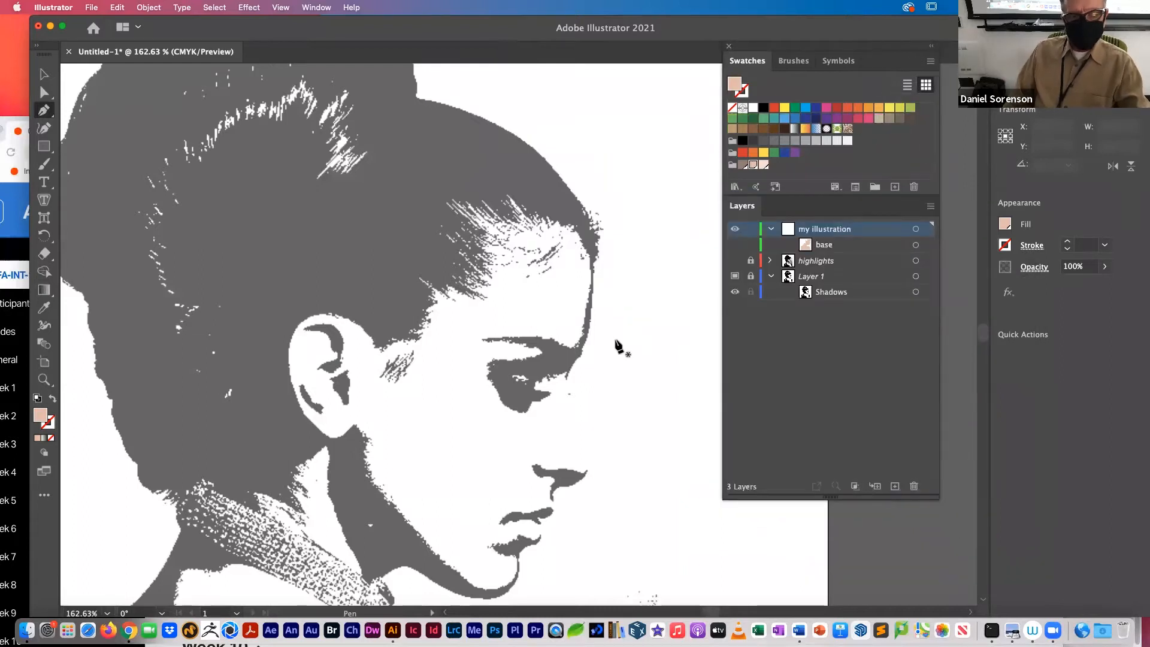
Step: Trace a new unfilled Pen path along the shadow edge from the earlobe down the jaw, around the chin and up to the lower lip
{"action": "left_click_drag", "start_coordinate": [426, 462], "coordinate": [444, 346]}
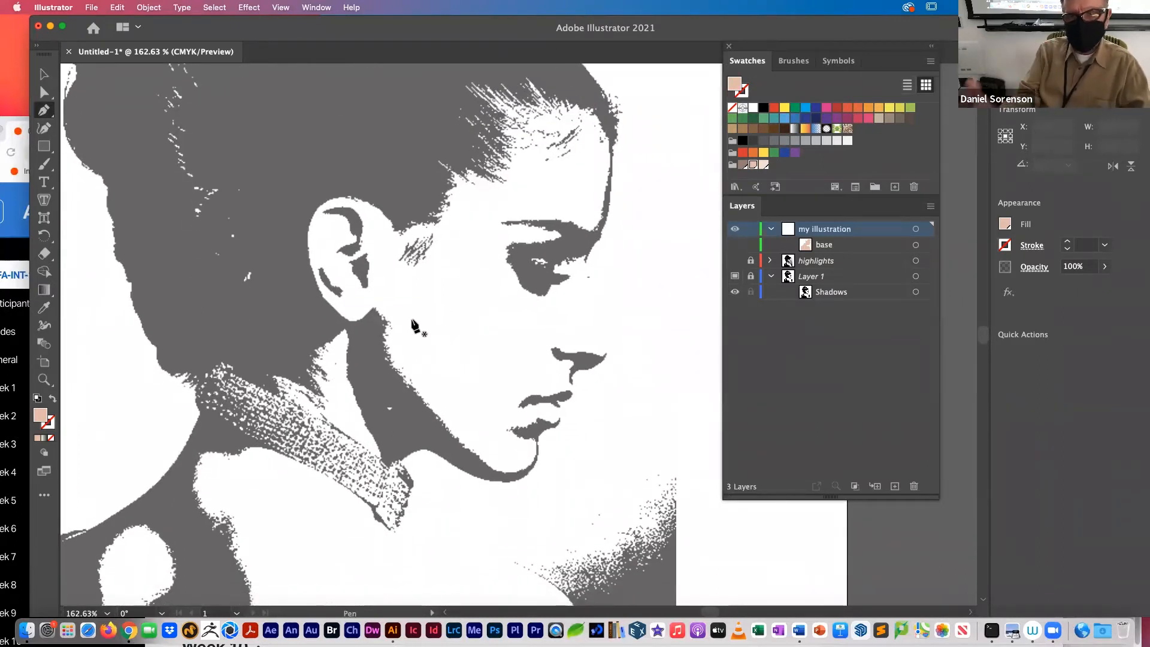
{"action": "left_click", "coordinate": [377, 306]}
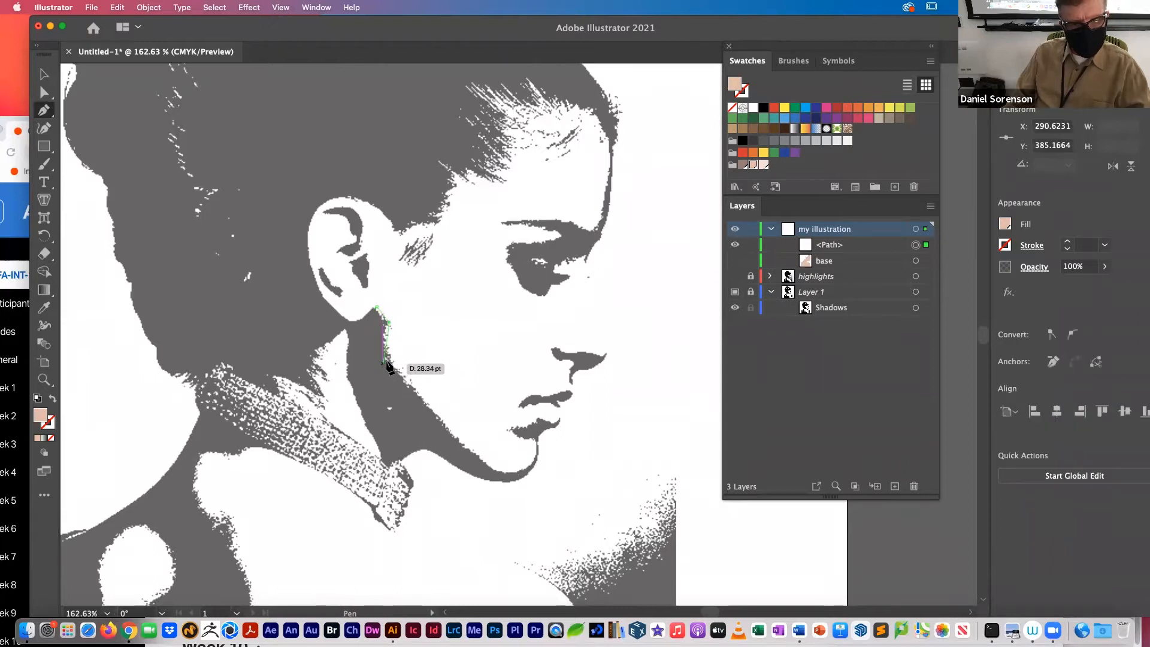
{"action": "left_click_drag", "start_coordinate": [390, 363], "coordinate": [402, 379]}
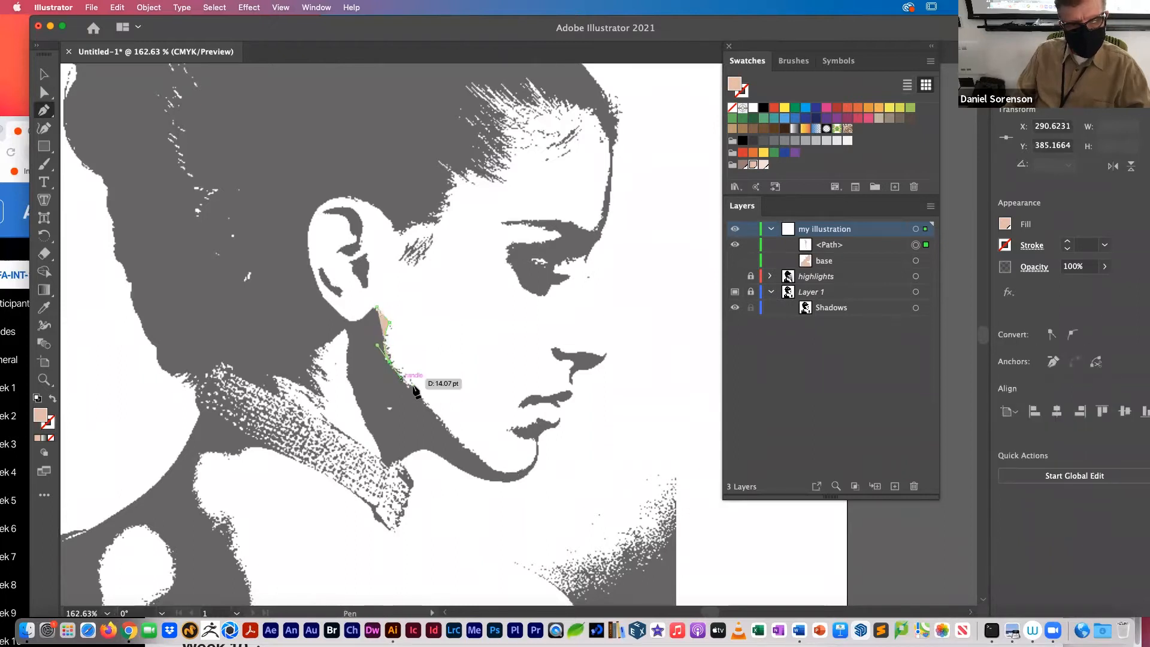
{"action": "left_click_drag", "start_coordinate": [441, 419], "coordinate": [446, 426]}
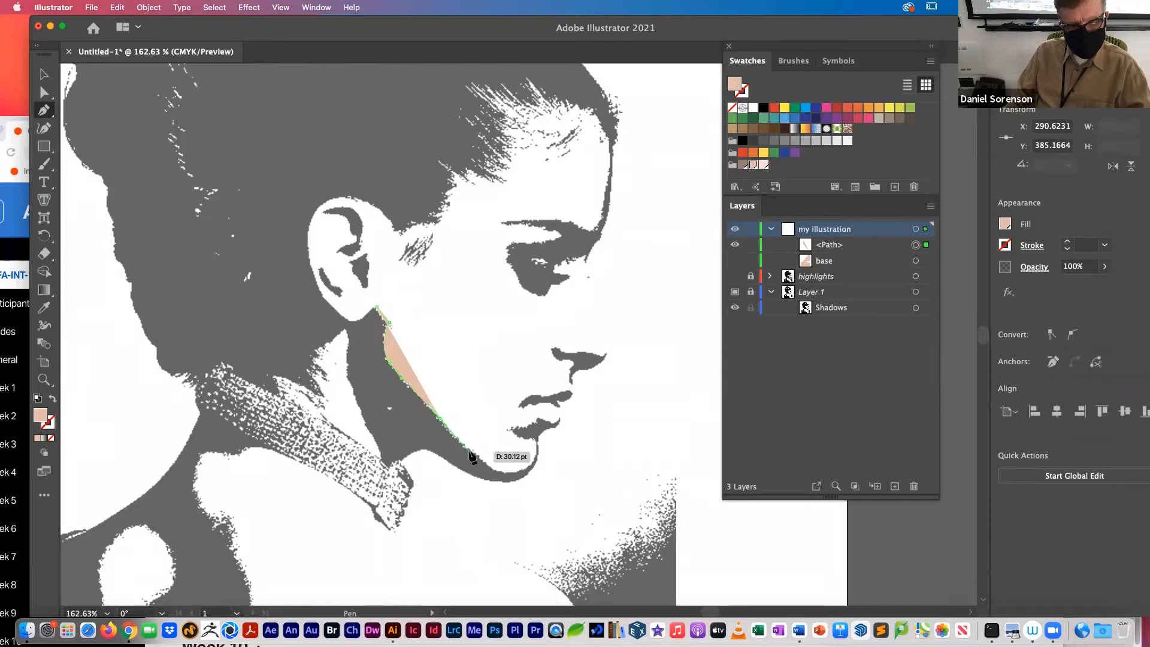
{"action": "left_click", "coordinate": [52, 438]}
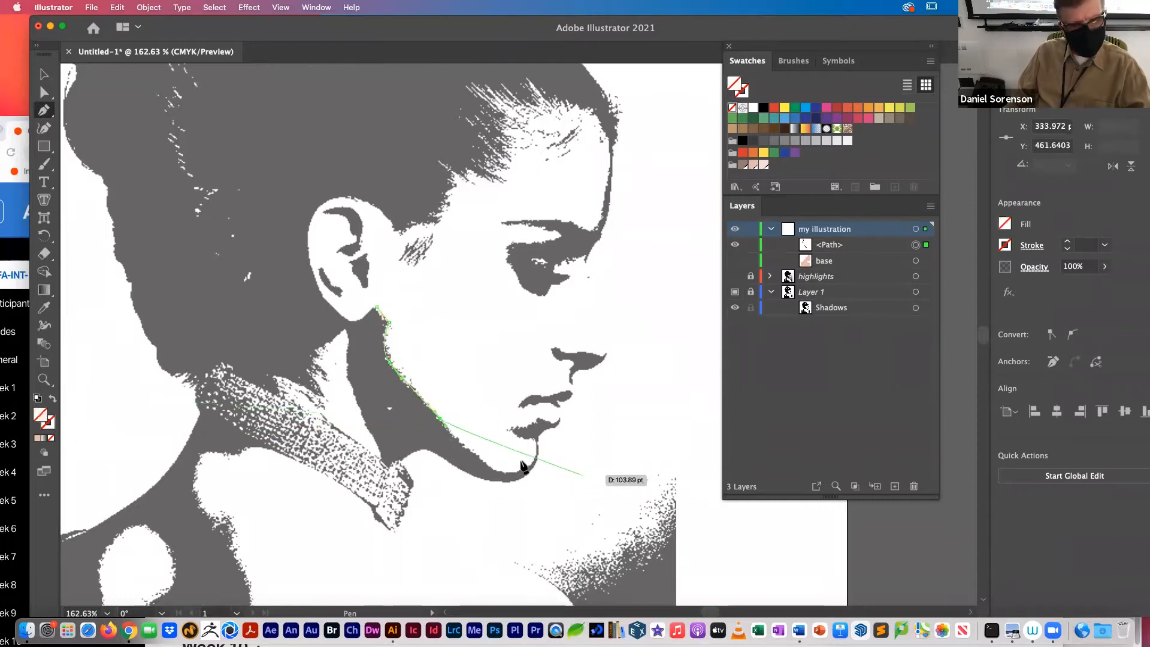
{"action": "left_click_drag", "start_coordinate": [506, 474], "coordinate": [533, 430]}
{"action": "left_click", "coordinate": [533, 424]}
{"action": "left_click", "coordinate": [535, 418]}
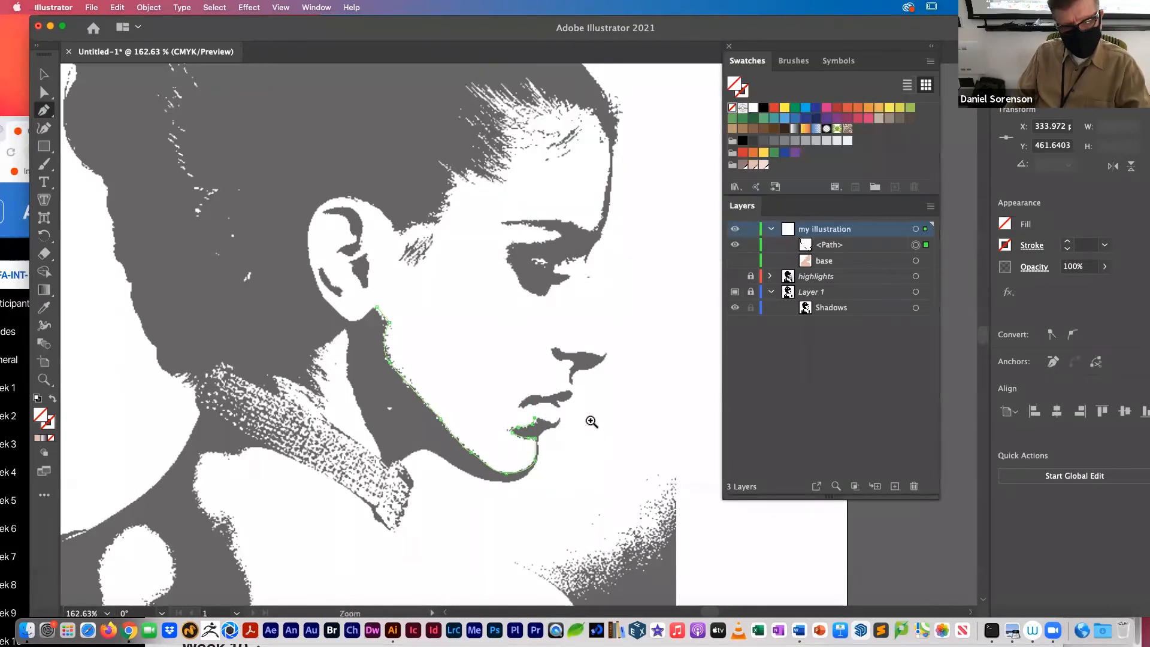
Step: Extend the shadow path to the lip's front edge and loosely around outside the chin and jaw, undoing the last two misplaced points
{"action": "scroll", "coordinate": [535, 418], "scroll_direction": "up", "scroll_amount": 2}
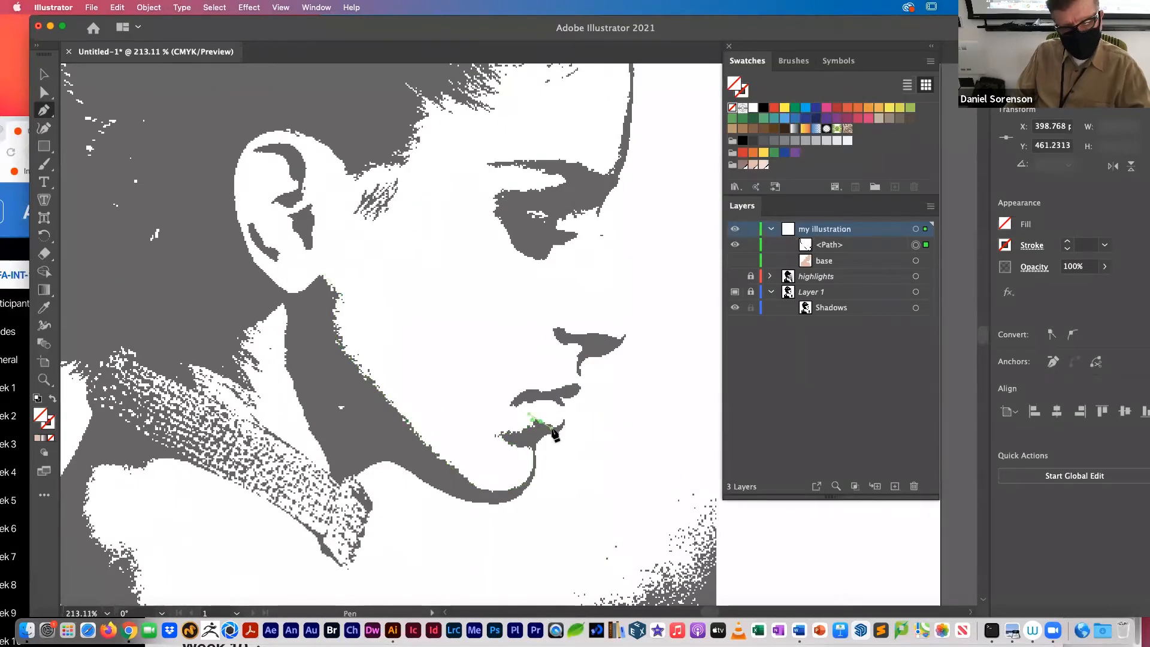
{"action": "left_click", "coordinate": [564, 417]}
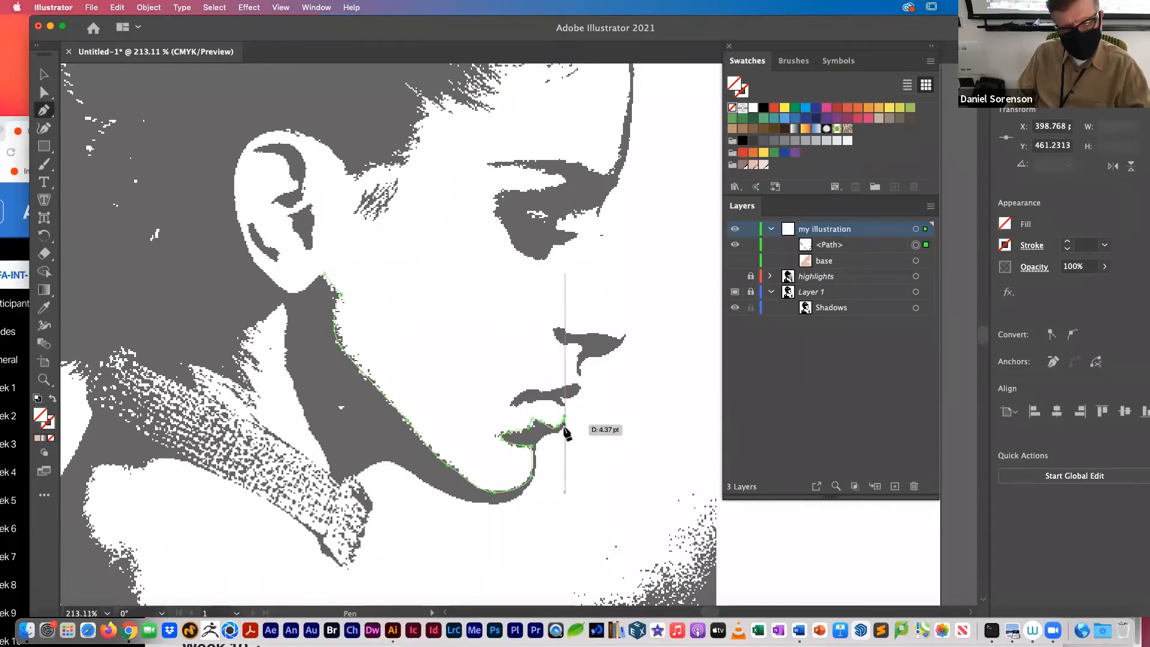
{"action": "left_click", "coordinate": [588, 429]}
{"action": "left_click", "coordinate": [574, 528]}
{"action": "left_click", "coordinate": [470, 574]}
{"action": "left_click", "coordinate": [398, 553]}
{"action": "left_click", "coordinate": [358, 544]}
{"action": "left_click", "coordinate": [298, 525]}
{"action": "key", "text": "super+z"}
{"action": "key", "text": "super+z"}
Step: Continue the shadow path up the back edge of the neck shadow and close it at the earlobe
{"action": "left_click", "coordinate": [337, 496]}
{"action": "left_click_drag", "start_coordinate": [331, 483], "coordinate": [308, 418]}
{"action": "left_click_drag", "start_coordinate": [292, 377], "coordinate": [319, 278]}
{"action": "left_click", "coordinate": [277, 286]}
{"action": "left_click", "coordinate": [324, 274]}
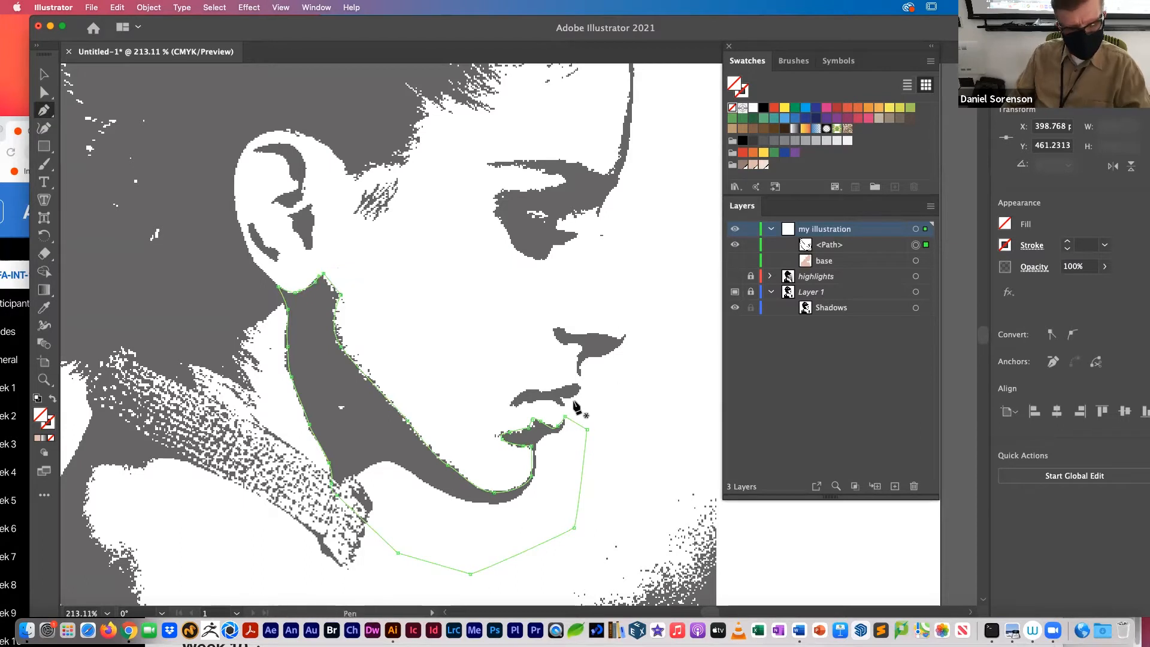
Step: Refine the shadow path's anchor points and handles around the lower lip with Direct Selection to match the template
{"action": "left_click_drag", "start_coordinate": [461, 403], "coordinate": [579, 454]}
{"action": "left_click_drag", "start_coordinate": [524, 321], "coordinate": [431, 105]}
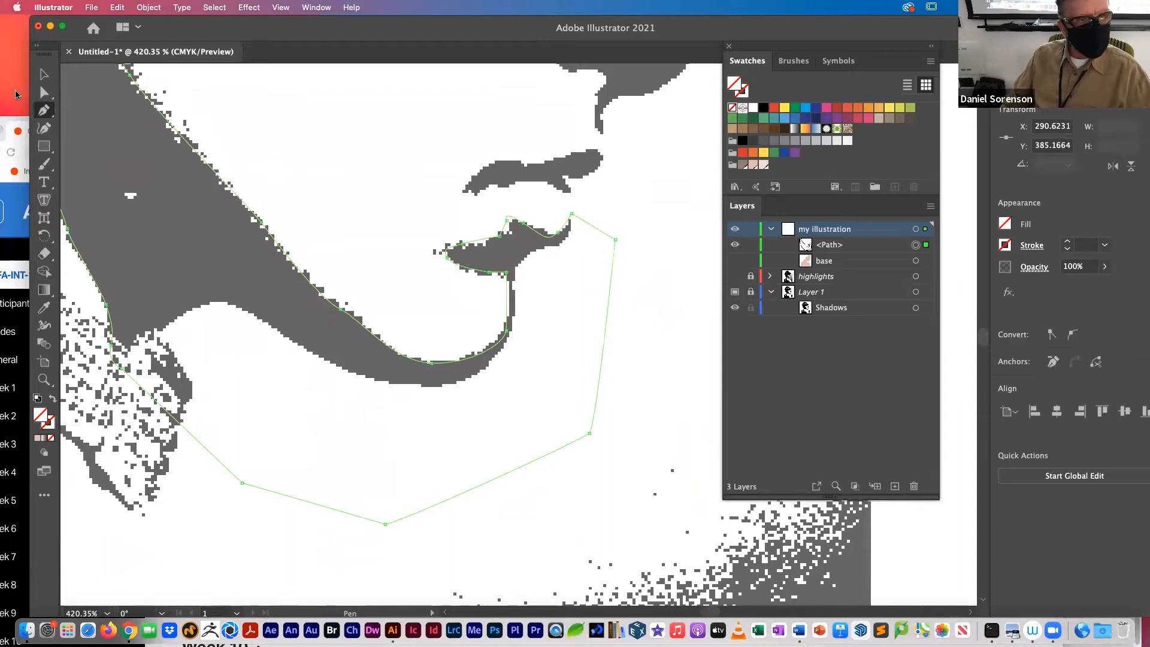
{"action": "left_click", "coordinate": [44, 92]}
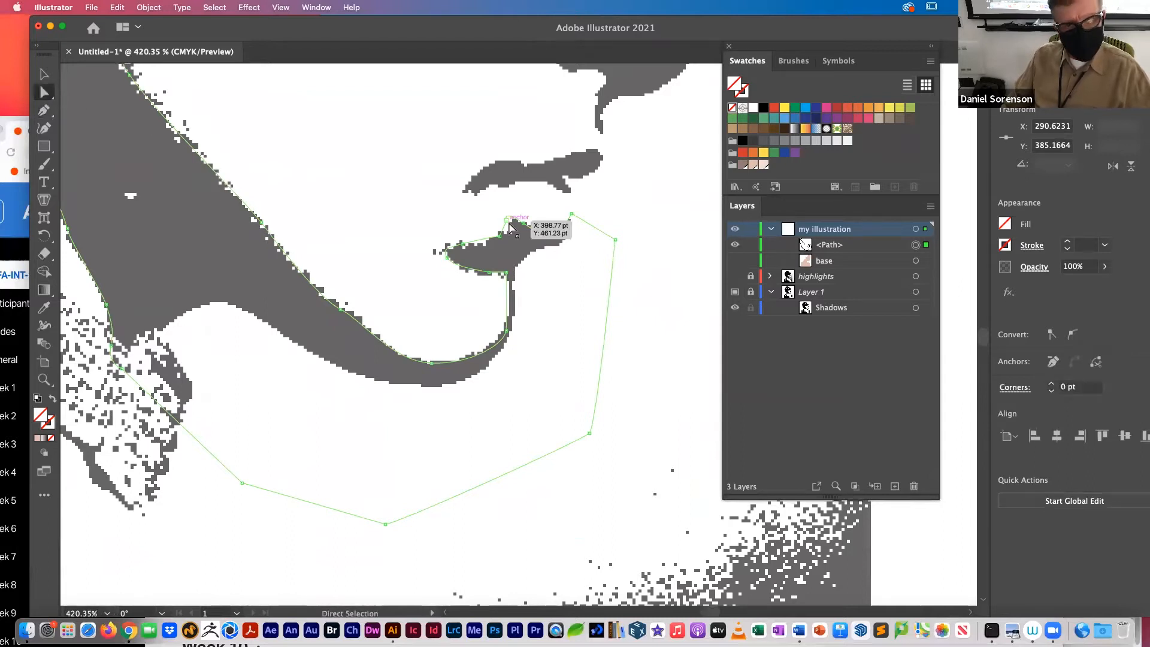
{"action": "left_click_drag", "start_coordinate": [524, 223], "coordinate": [505, 238]}
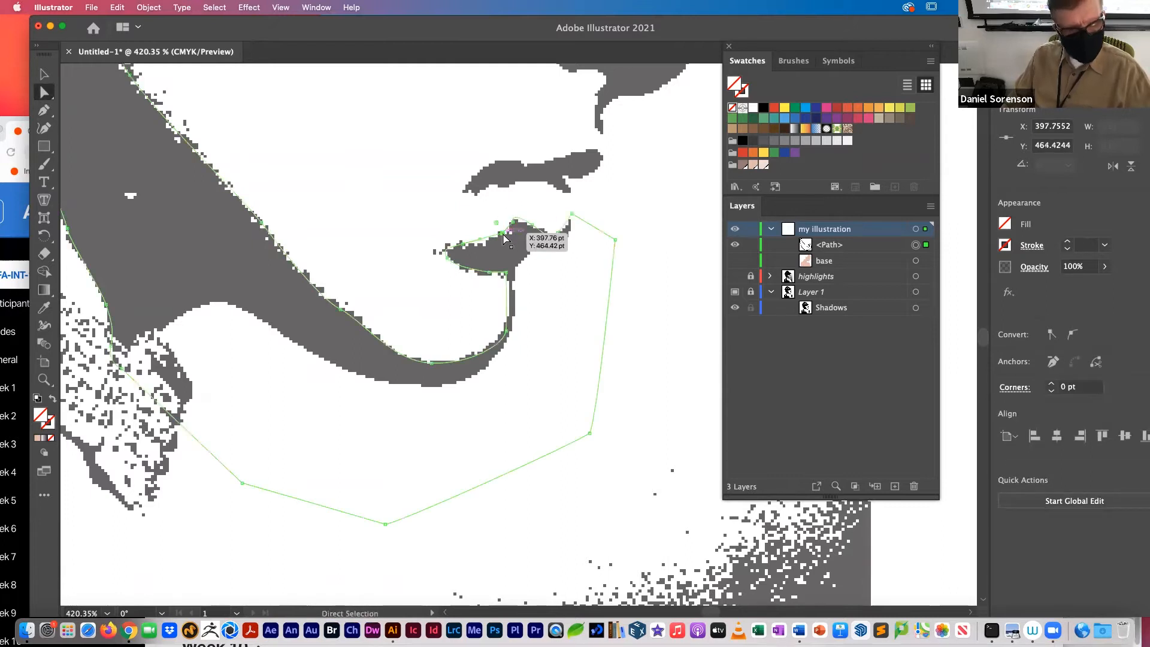
{"action": "left_click", "coordinate": [557, 233]}
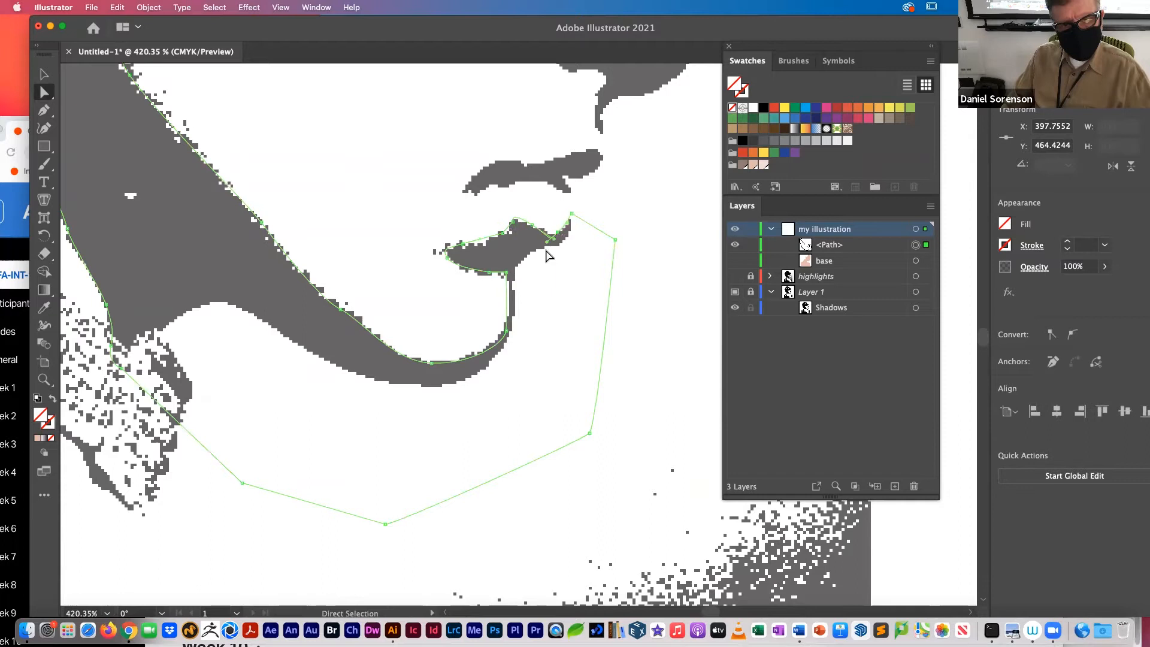
{"action": "left_click", "coordinate": [550, 237]}
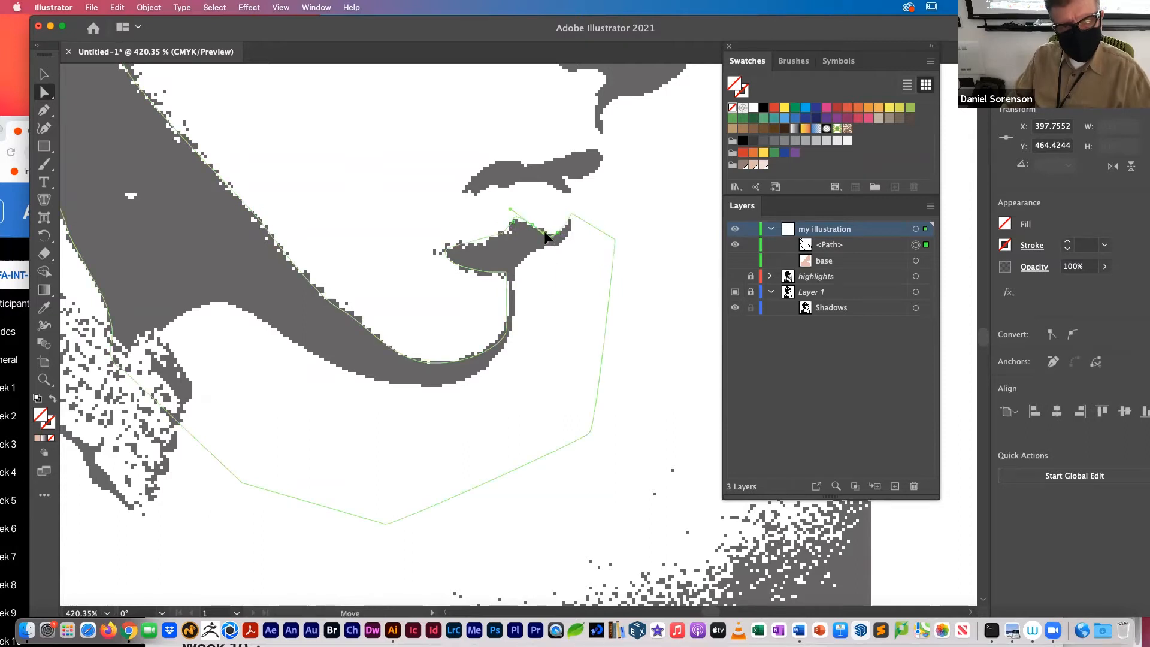
{"action": "left_click_drag", "start_coordinate": [548, 243], "coordinate": [555, 237]}
{"action": "mouse_move", "coordinate": [447, 259]}
{"action": "left_mouse_down"}
{"action": "mouse_move", "coordinate": [485, 273]}
{"action": "mouse_move", "coordinate": [485, 242]}
{"action": "mouse_move", "coordinate": [440, 244]}
{"action": "left_mouse_up"}
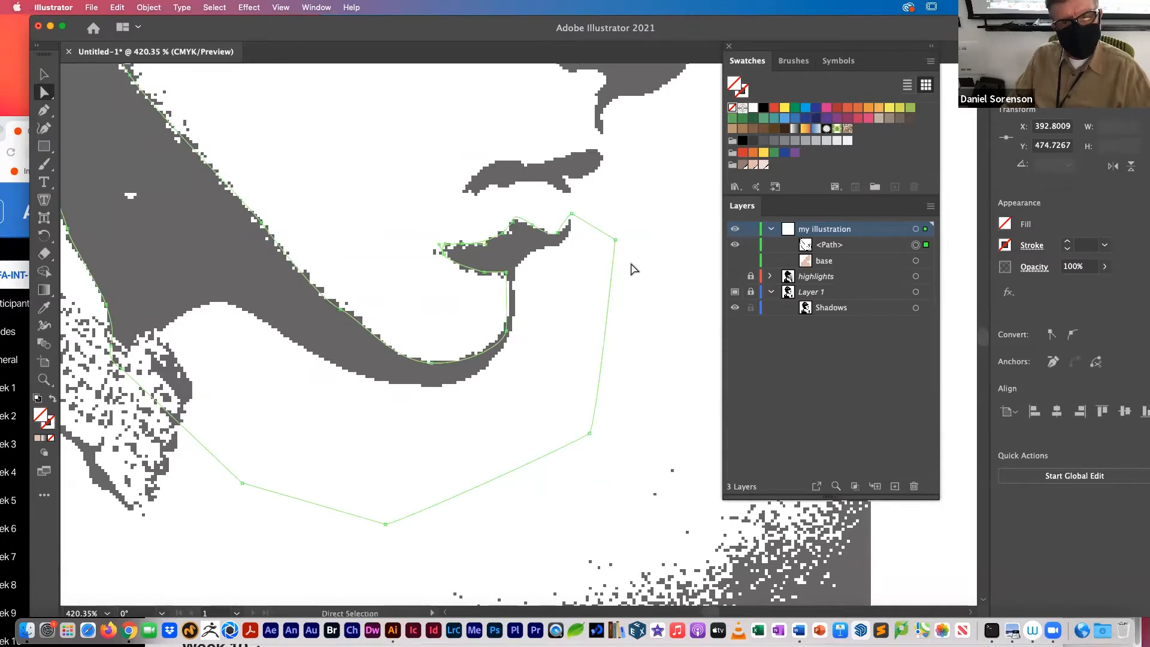
{"action": "left_click", "coordinate": [571, 216]}
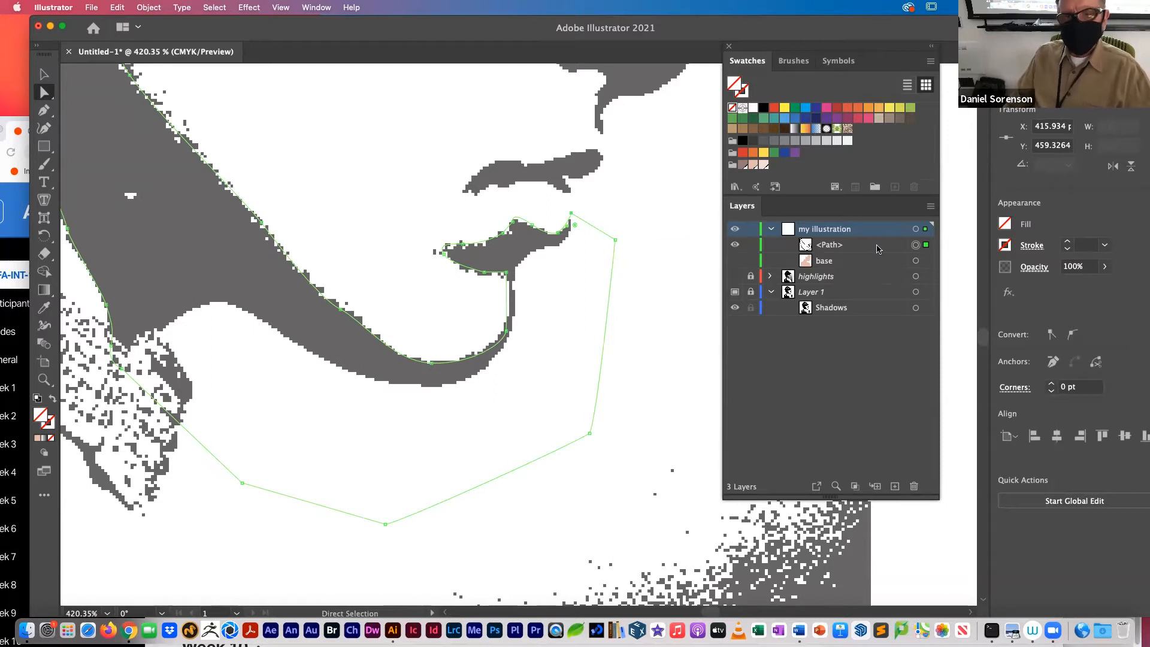
Step: Fill the jaw shadow path with the dark skin-tone swatch C=38 M=51 Y=52 K=9 and show the base path again
{"action": "left_click", "coordinate": [744, 165]}
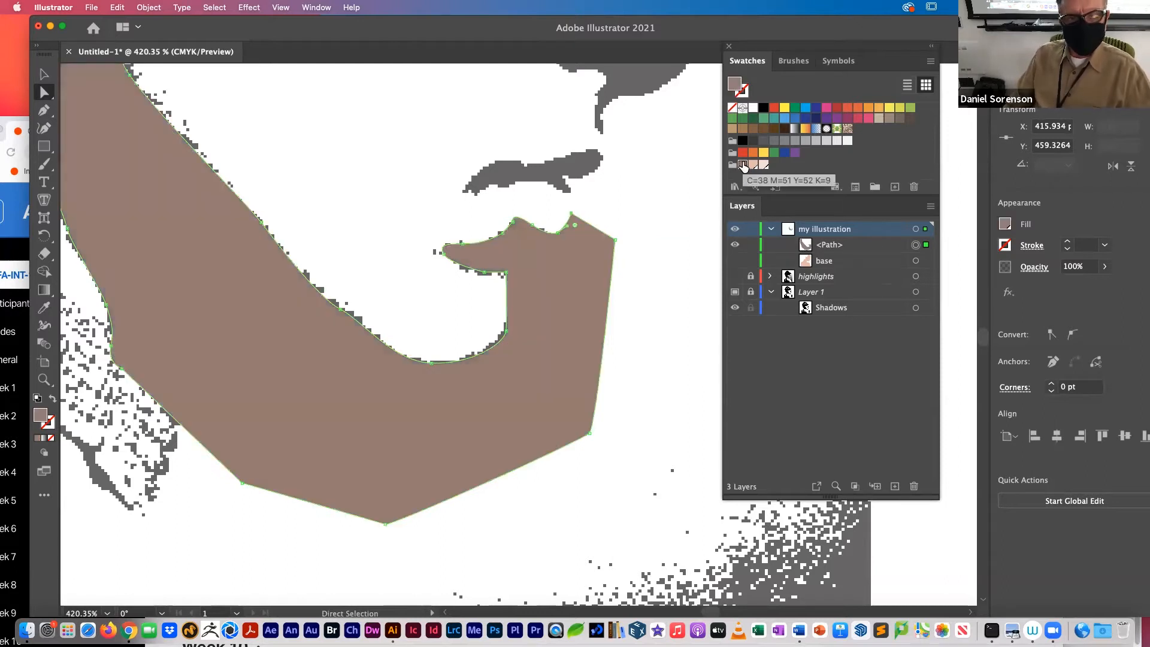
{"action": "left_click", "coordinate": [734, 261]}
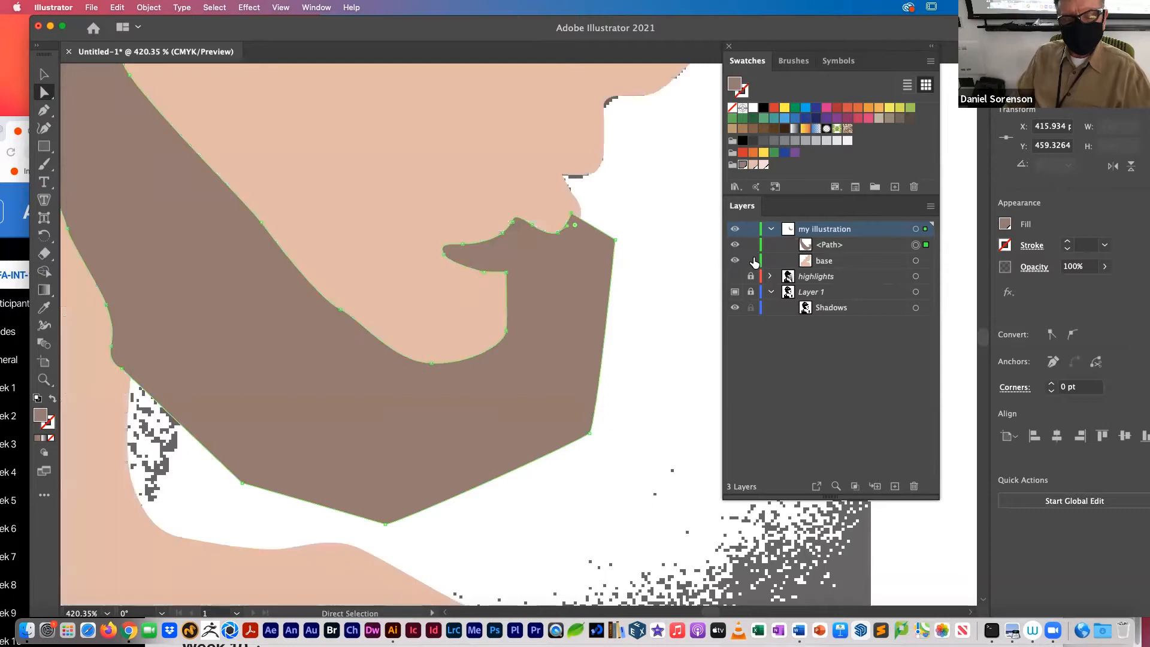
{"action": "key", "text": "super+minus"}
{"action": "key", "text": "super+minus"}
{"action": "key", "text": "super+minus"}
{"action": "key", "text": "super+minus"}
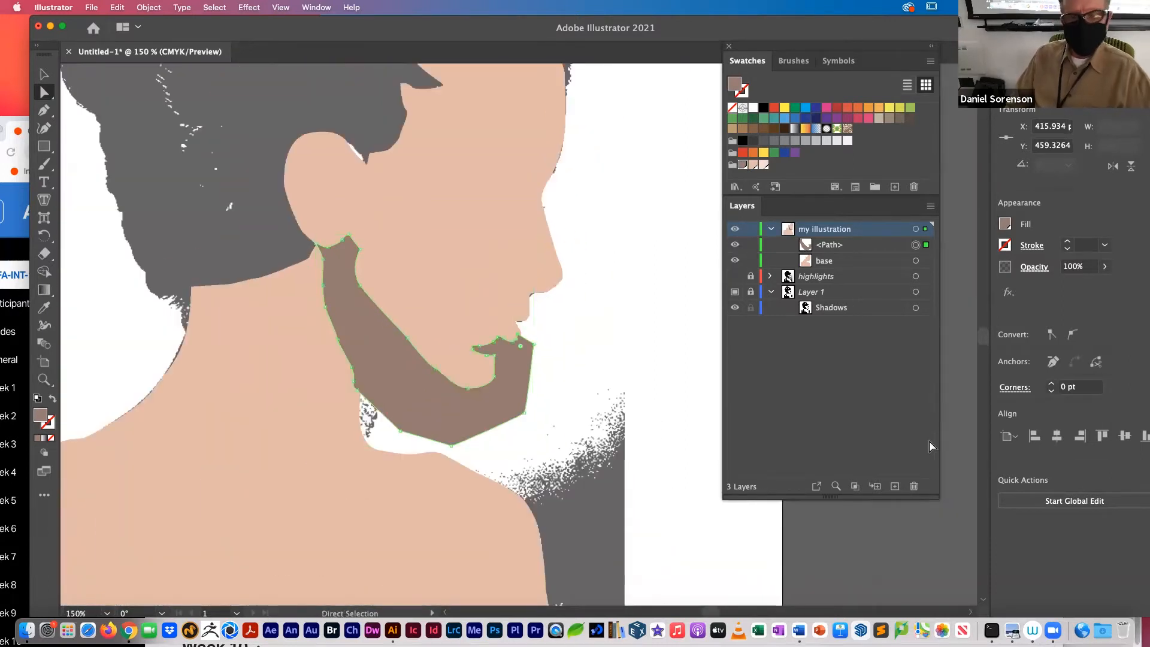
Step: Select the base skin shape and bring up the Pathfinder options
{"action": "left_click", "coordinate": [927, 261]}
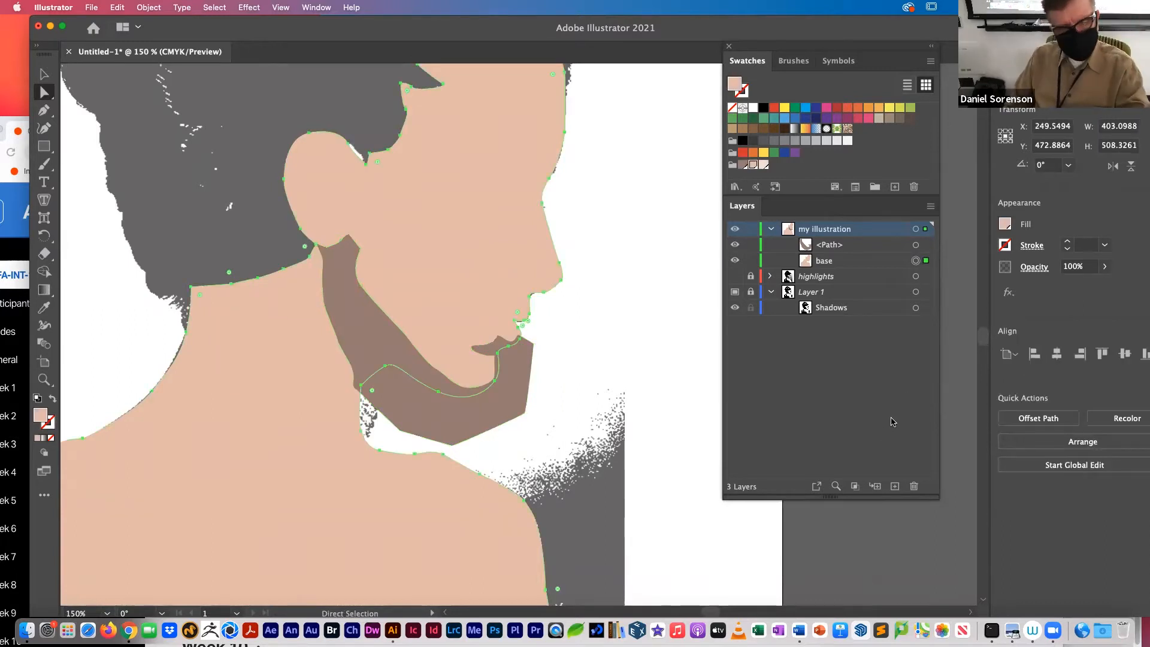
{"action": "left_click", "coordinate": [316, 7]}
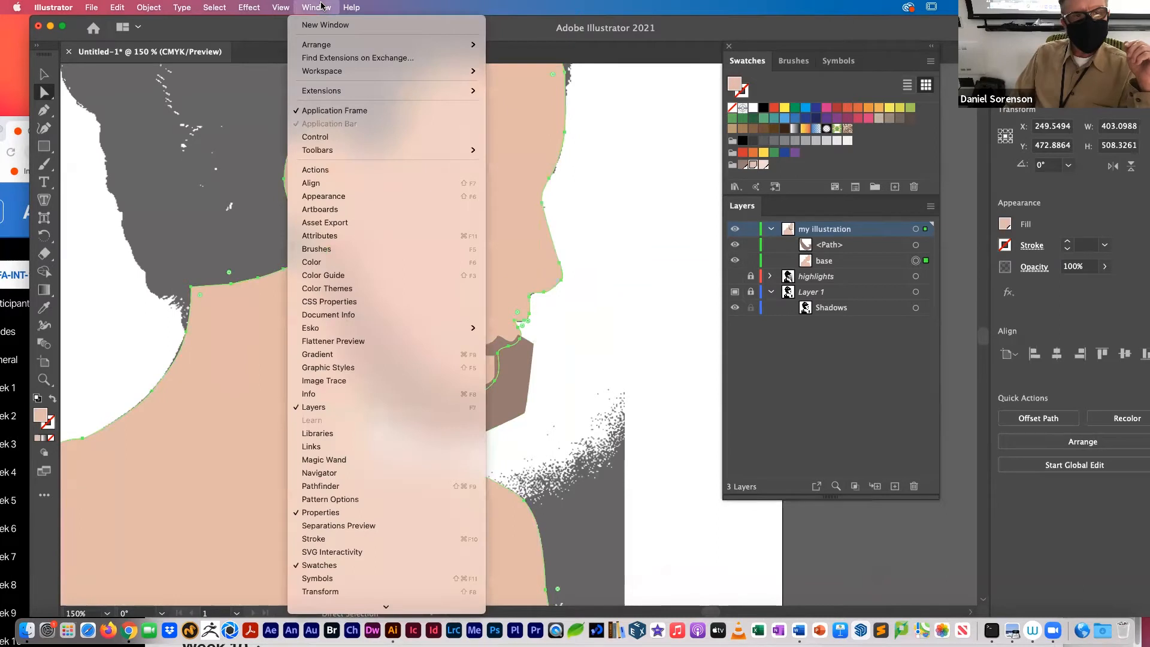
{"action": "left_click", "coordinate": [329, 487]}
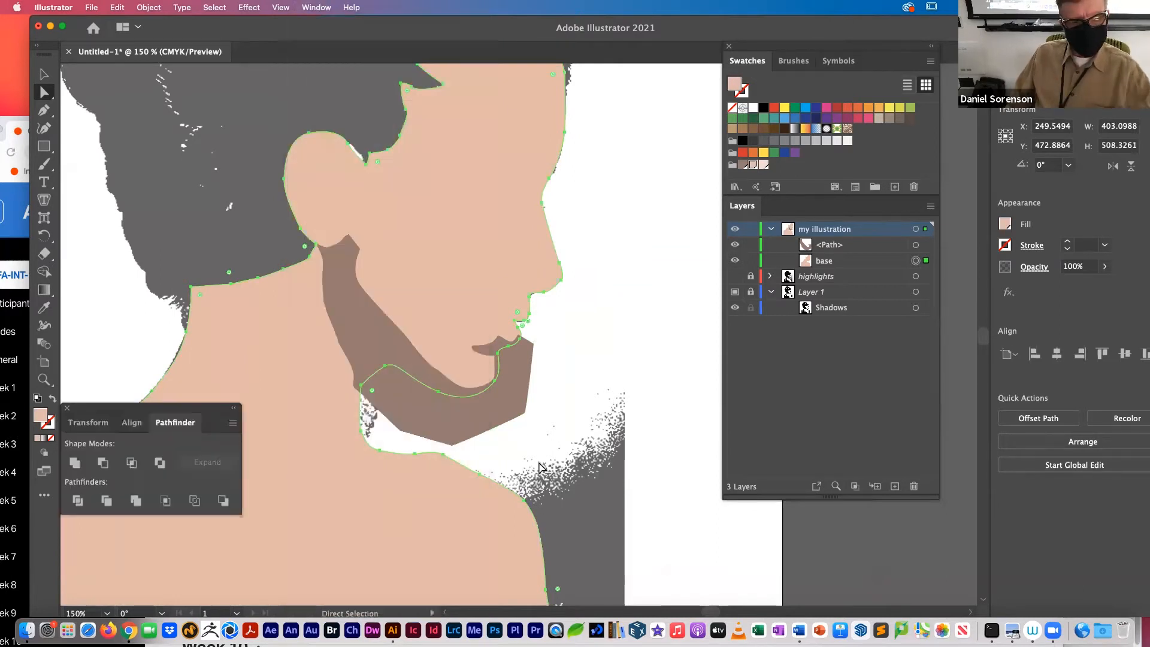
Step: Dock the Pathfinder panel beneath Layers, shrink the combined panel group, and close the leftover Transform and Align panel
{"action": "left_click_drag", "start_coordinate": [172, 419], "coordinate": [758, 496]}
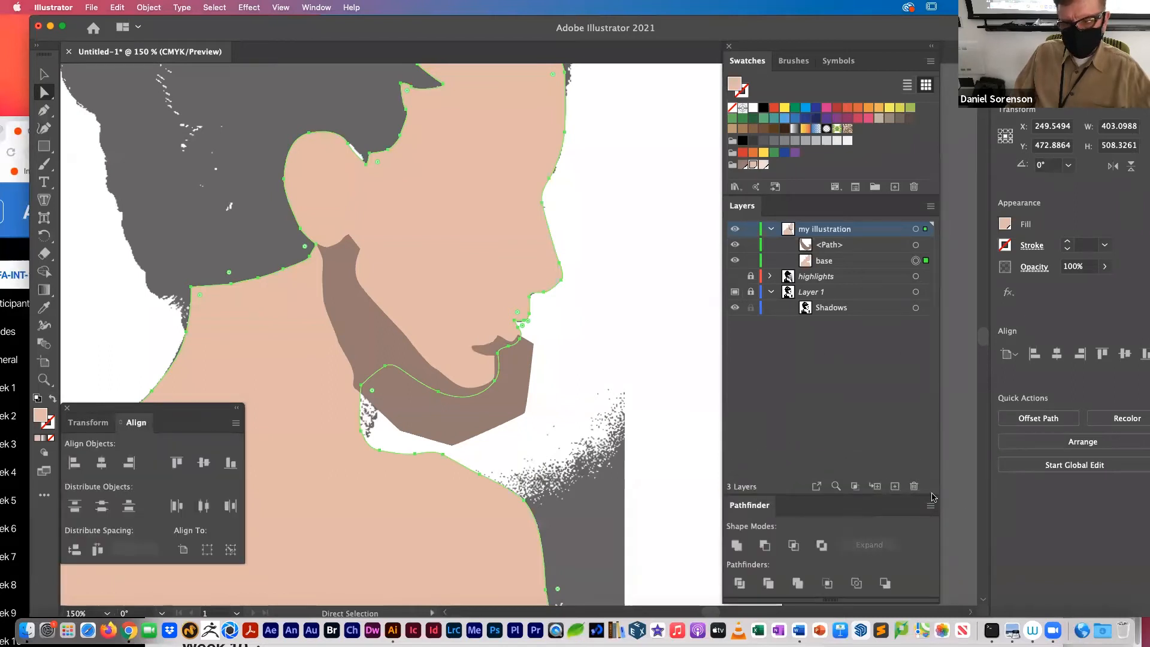
{"action": "left_click_drag", "start_coordinate": [933, 492], "coordinate": [904, 339]}
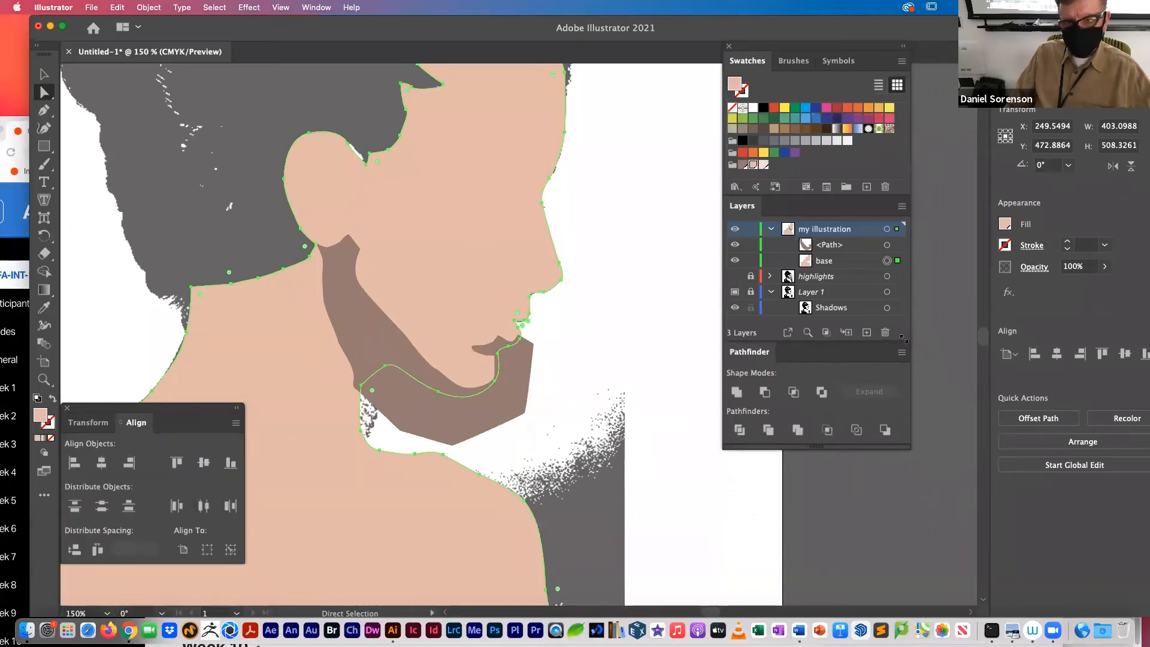
{"action": "left_click", "coordinate": [67, 409]}
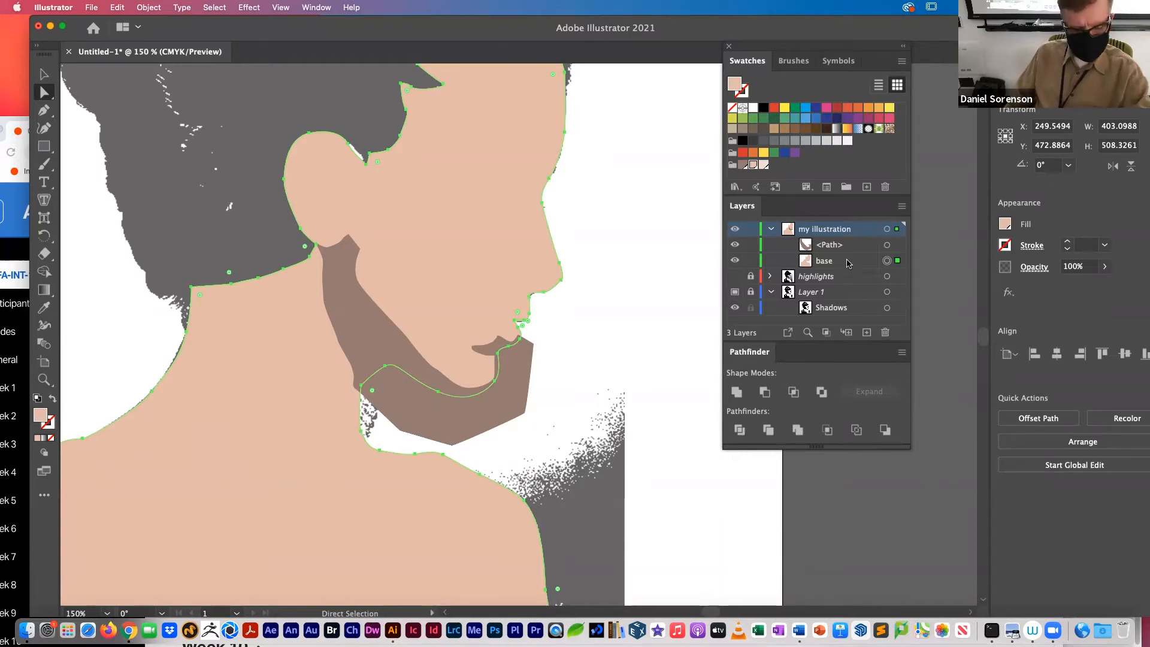
Step: Paste a copy of the base shape in front in place and rename the jaw path as a shadow
{"action": "key", "text": "super+c"}
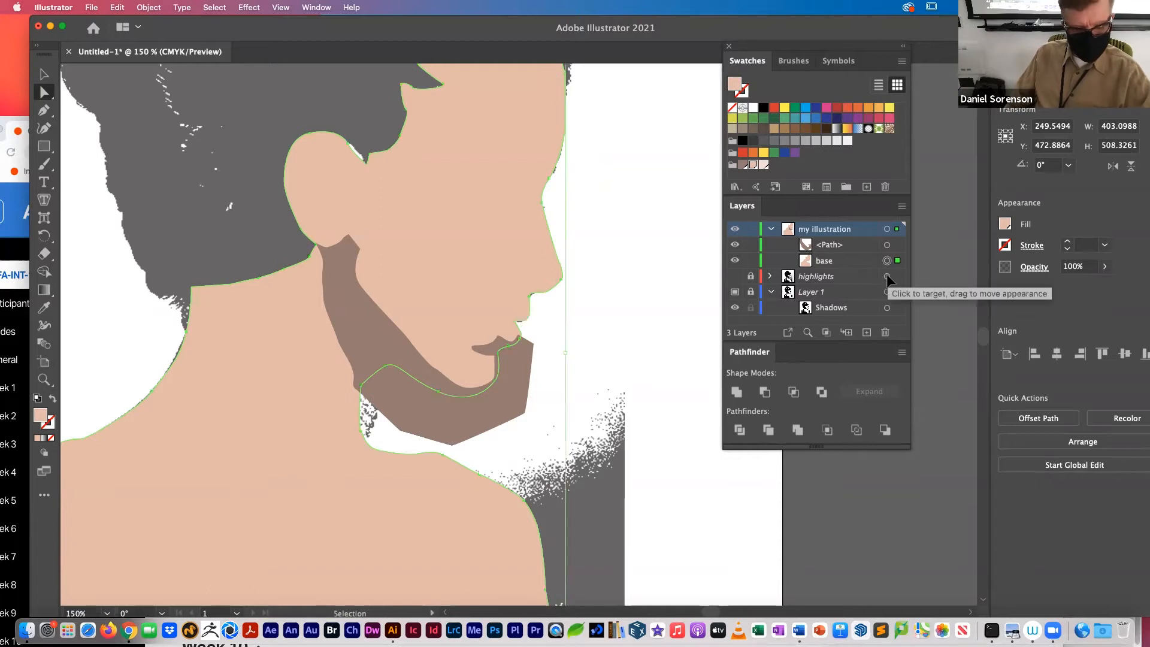
{"action": "key", "text": "super+f"}
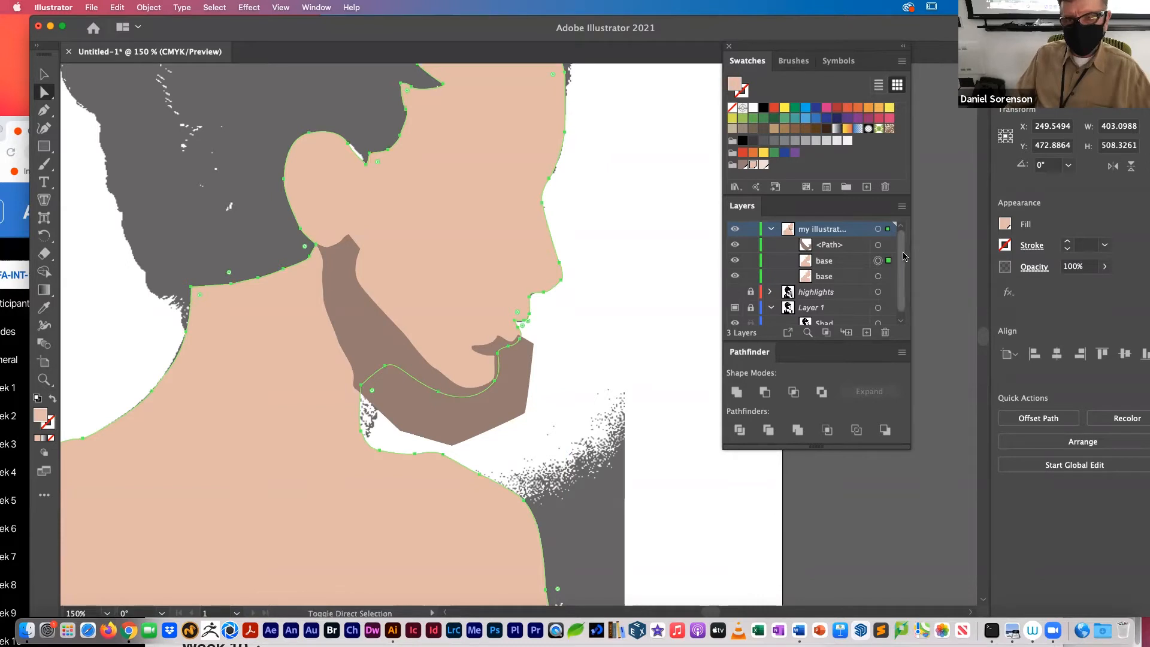
{"action": "double_click", "coordinate": [833, 245]}
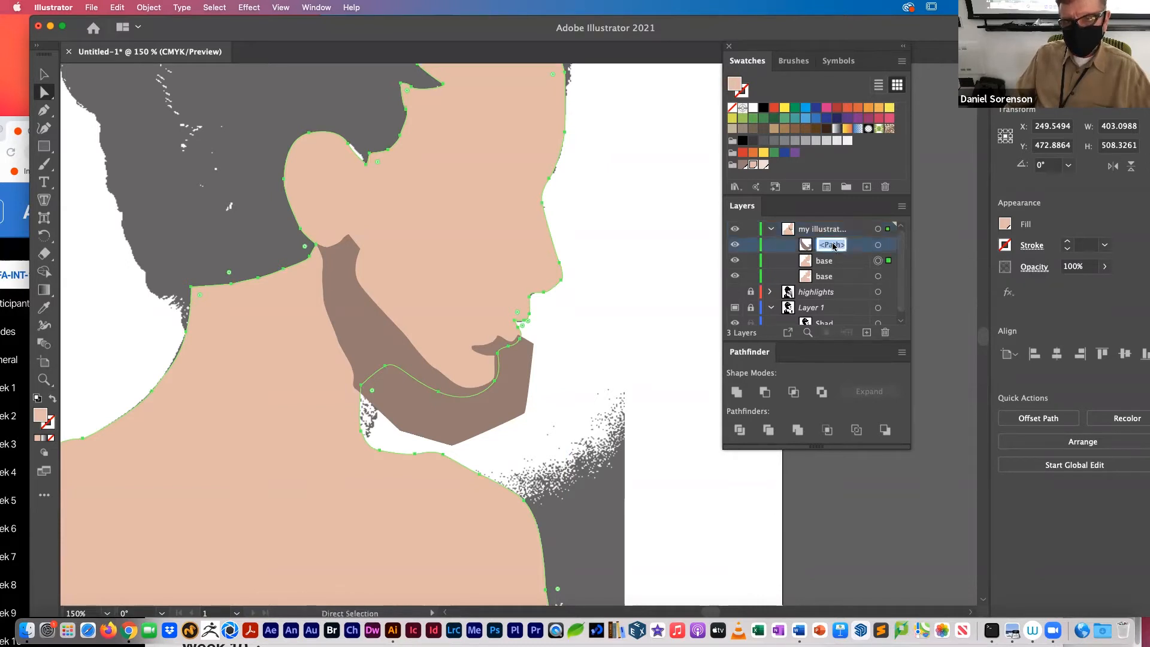
{"action": "type", "text": "shad"}
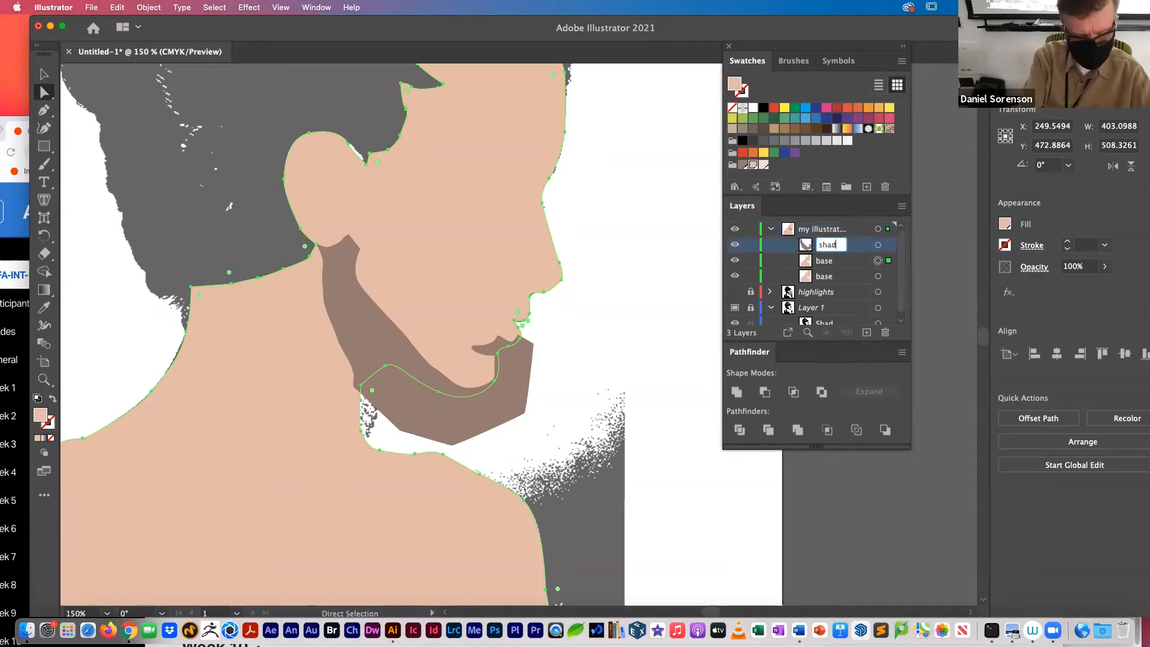
Step: Trim the jaw shadow to the profile by intersecting it with the base copy, and deselect it
{"action": "left_click", "coordinate": [890, 244]}
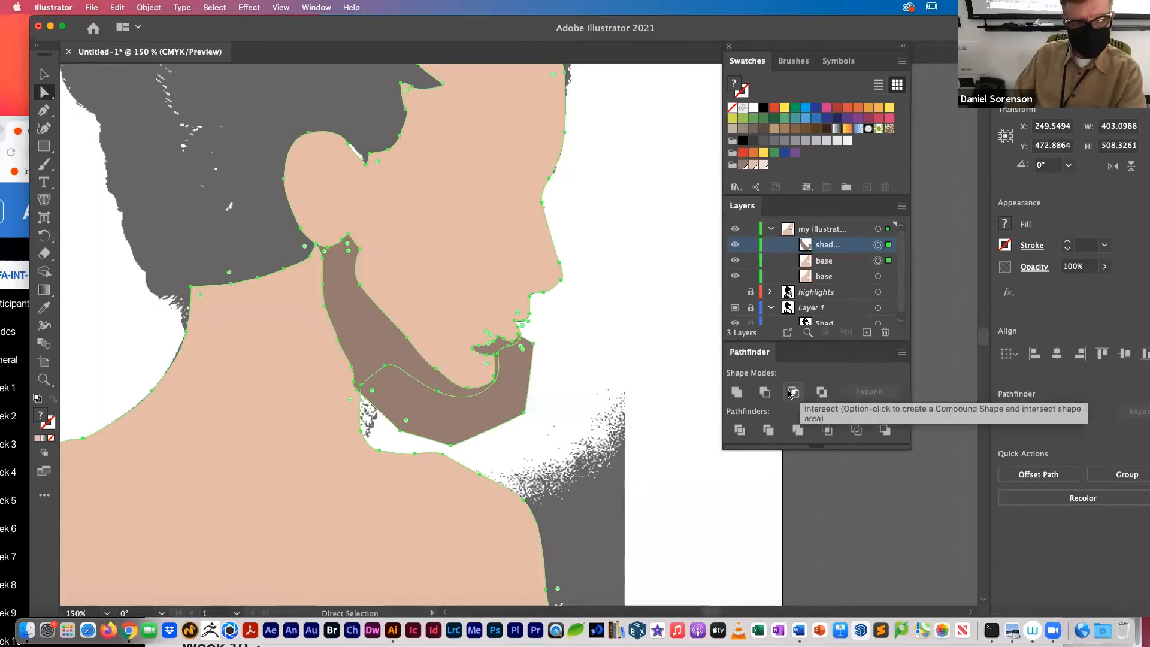
{"action": "left_click", "coordinate": [792, 393]}
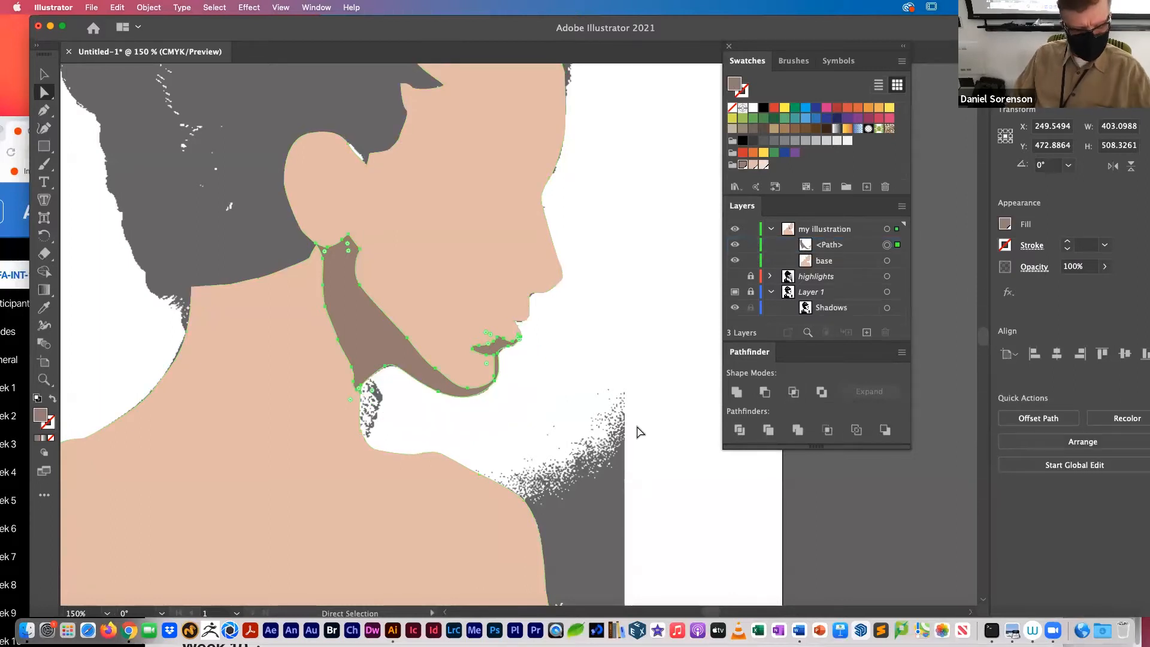
{"action": "left_click", "coordinate": [652, 393]}
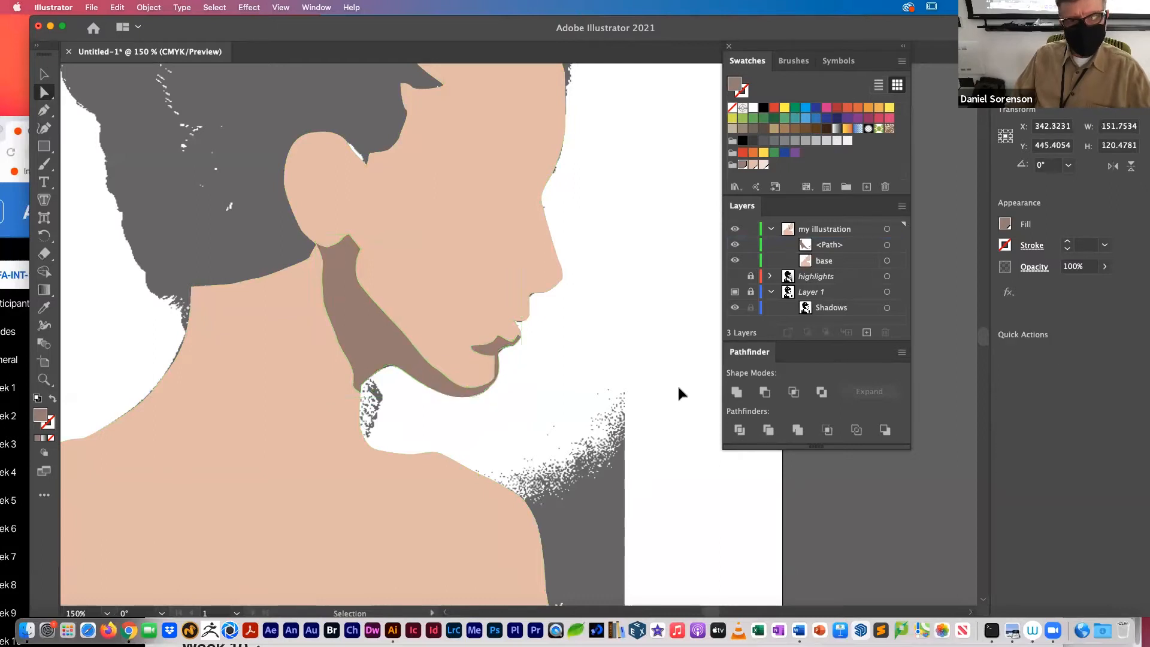
Step: Hide the shadow template layer to check the trimmed jaw shadow against the base, and show the template again
{"action": "left_click", "coordinate": [735, 292]}
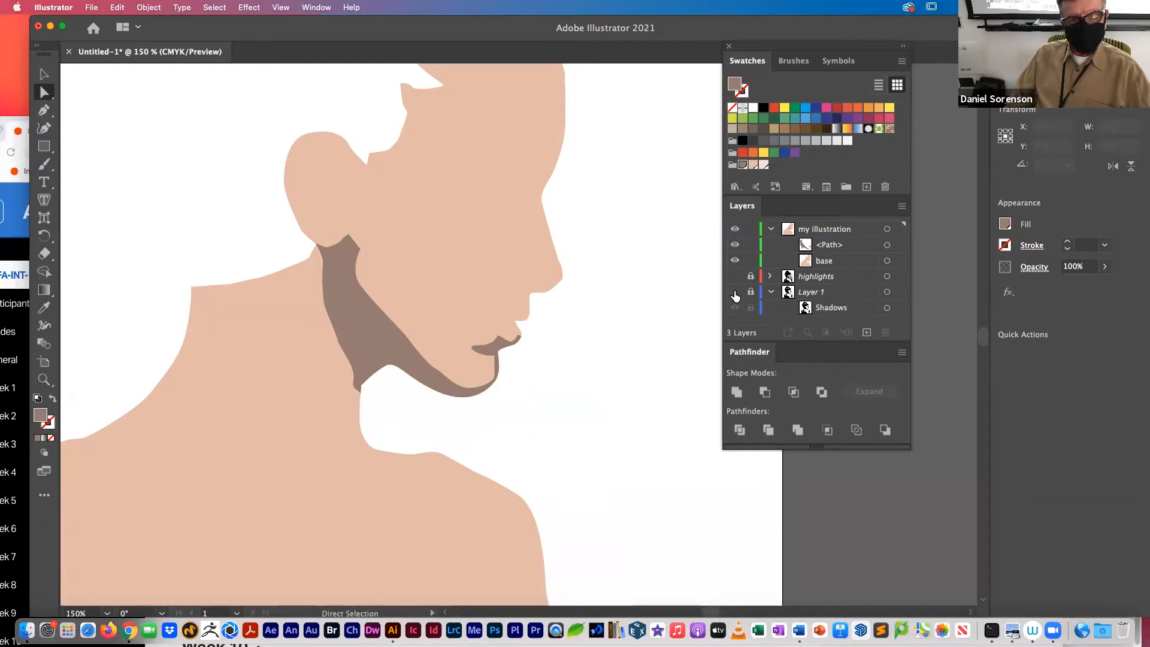
{"action": "left_click", "coordinate": [832, 250]}
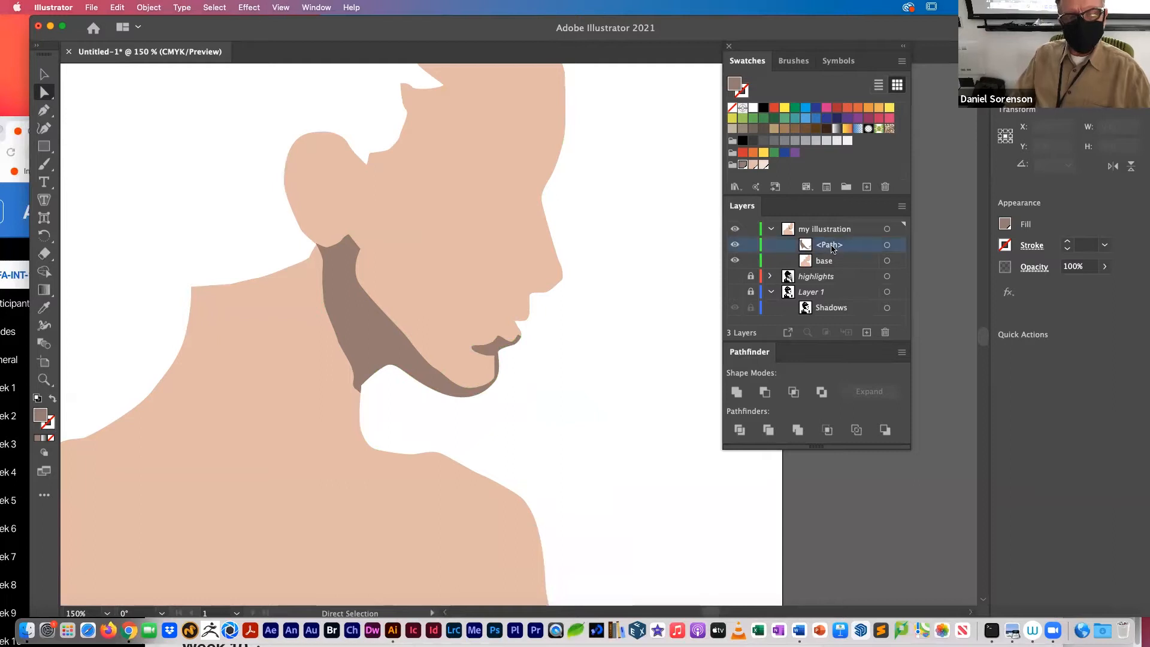
{"action": "left_click", "coordinate": [736, 294]}
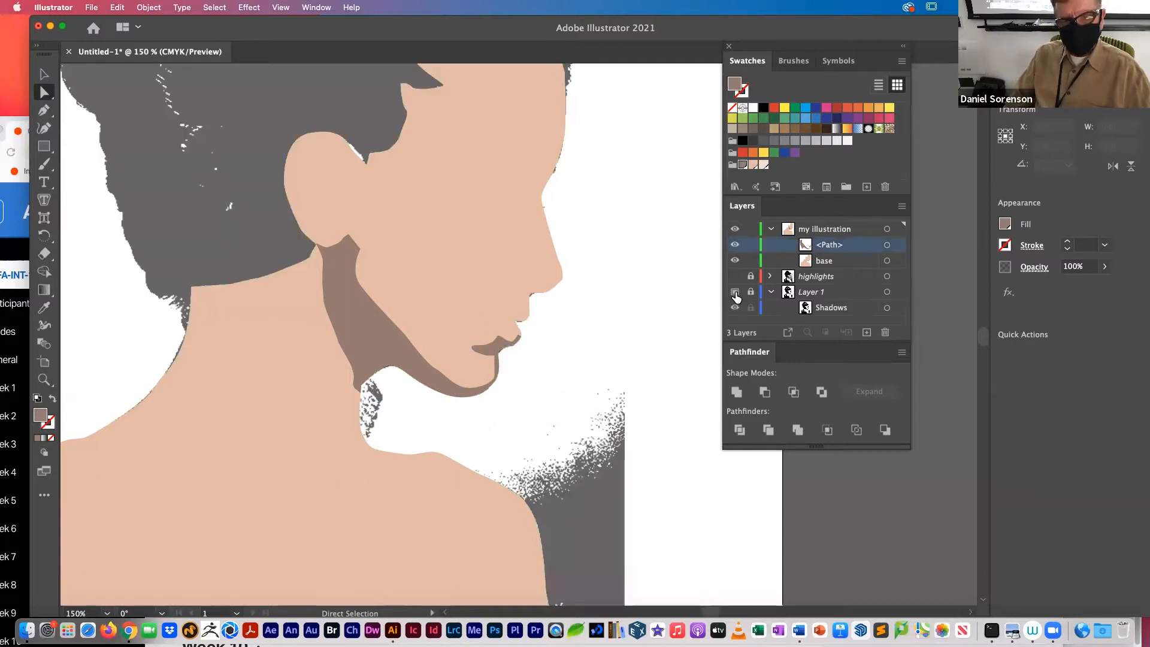
Step: Hide the base shape and draw the nose shadow's upper edge with the Pen tool, extending past the profile and back to the upper lip
{"action": "left_click", "coordinate": [734, 261]}
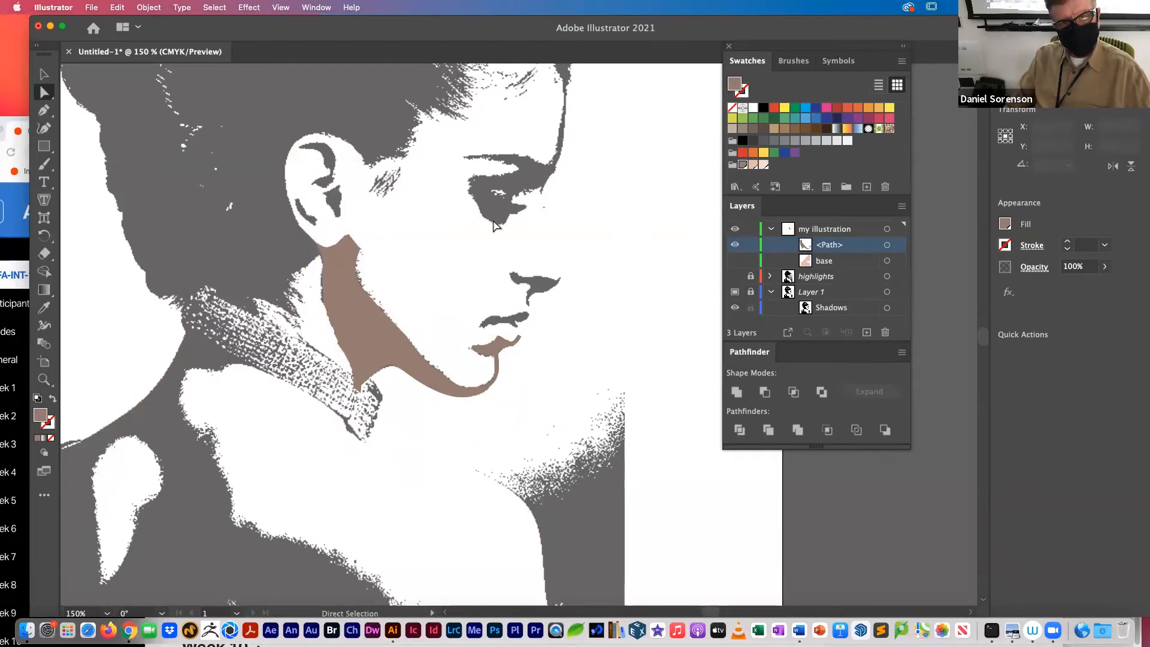
{"action": "key", "text": "super+space"}
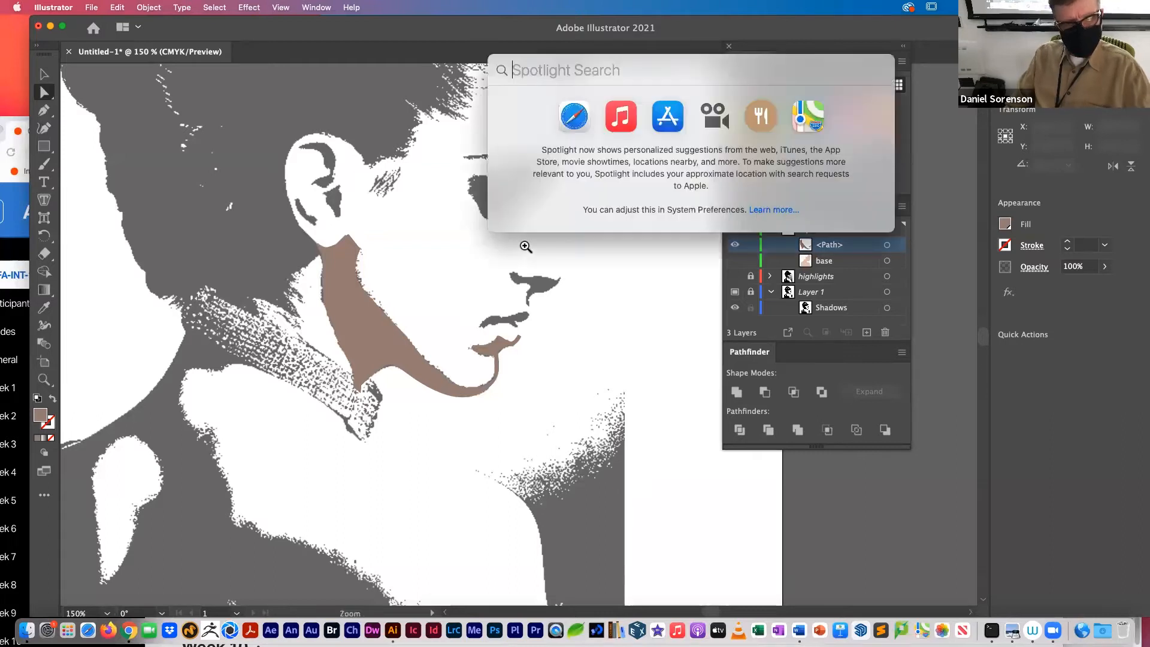
{"action": "left_click_drag", "start_coordinate": [477, 265], "coordinate": [503, 296]}
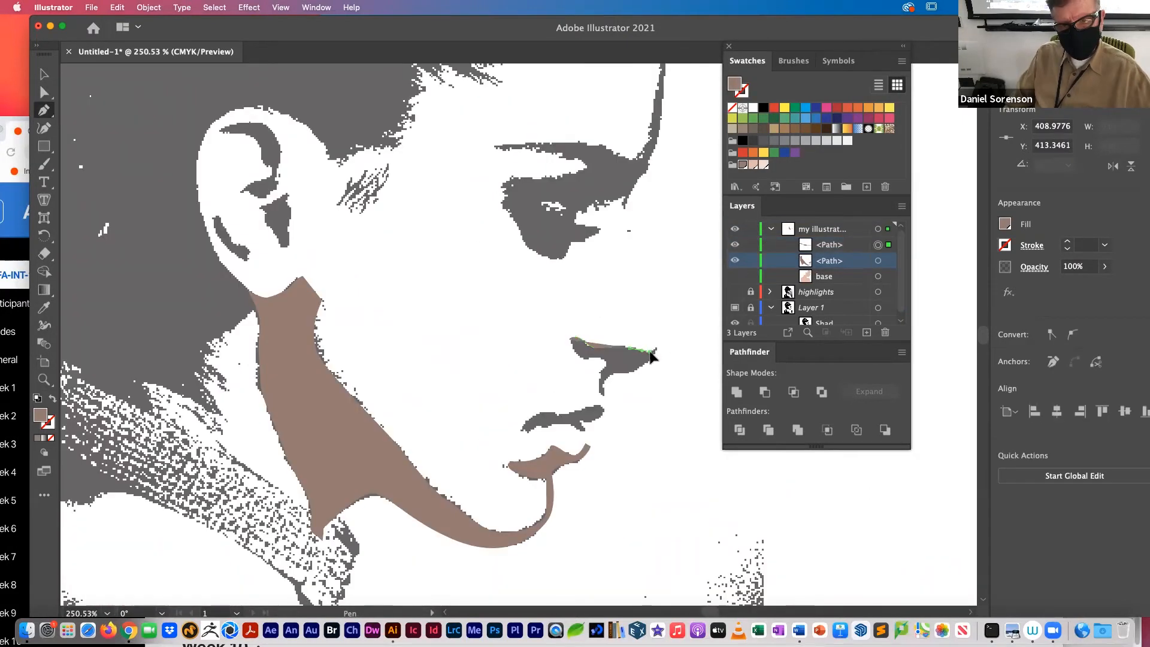
{"action": "left_click", "coordinate": [650, 352]}
{"action": "left_click", "coordinate": [664, 339]}
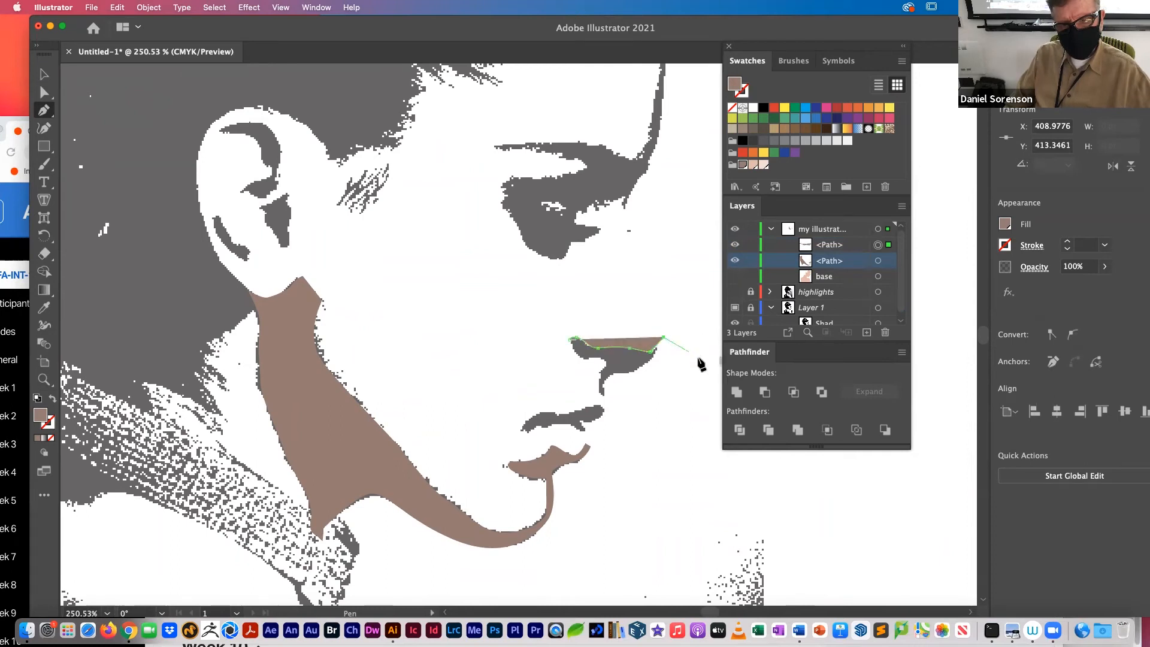
{"action": "left_click", "coordinate": [697, 376]}
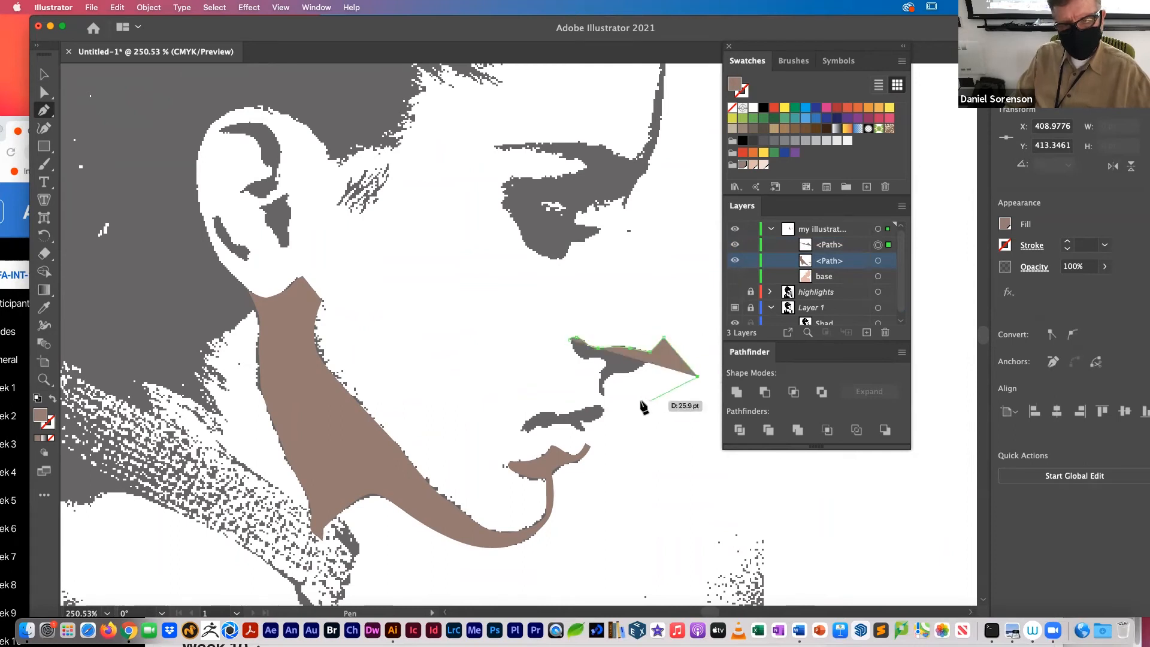
{"action": "left_click", "coordinate": [602, 400]}
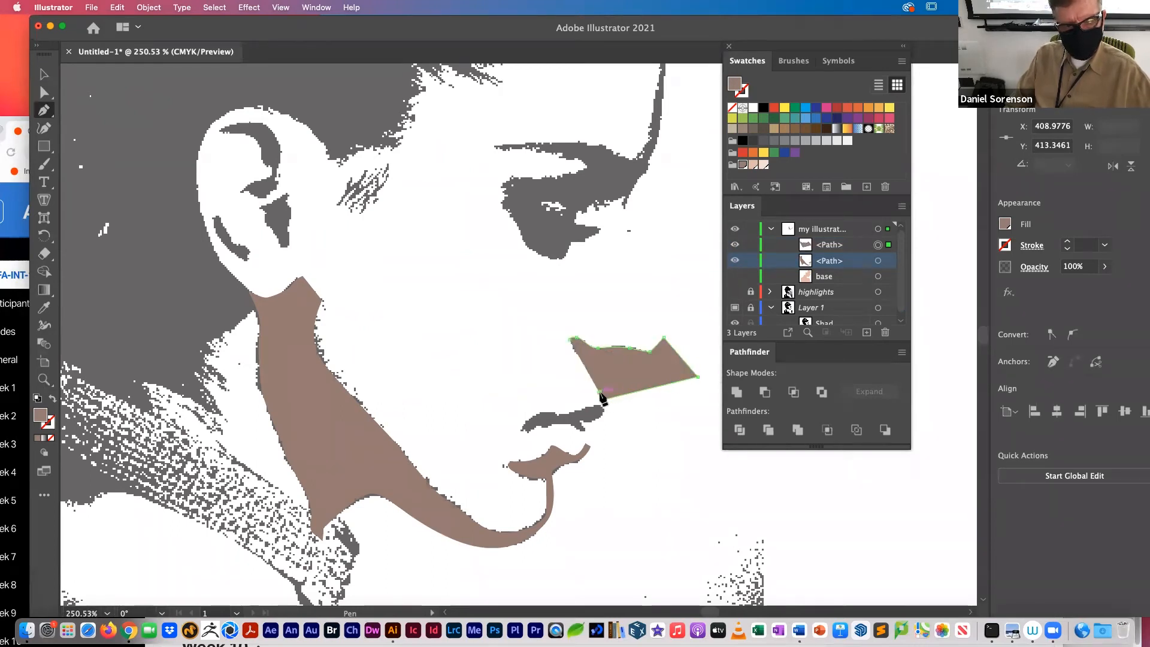
Step: Remove the nose path's fill, trace its inner edge closed around the nostril, and fill it with the dark skin-tone swatch
{"action": "left_click", "coordinate": [52, 440]}
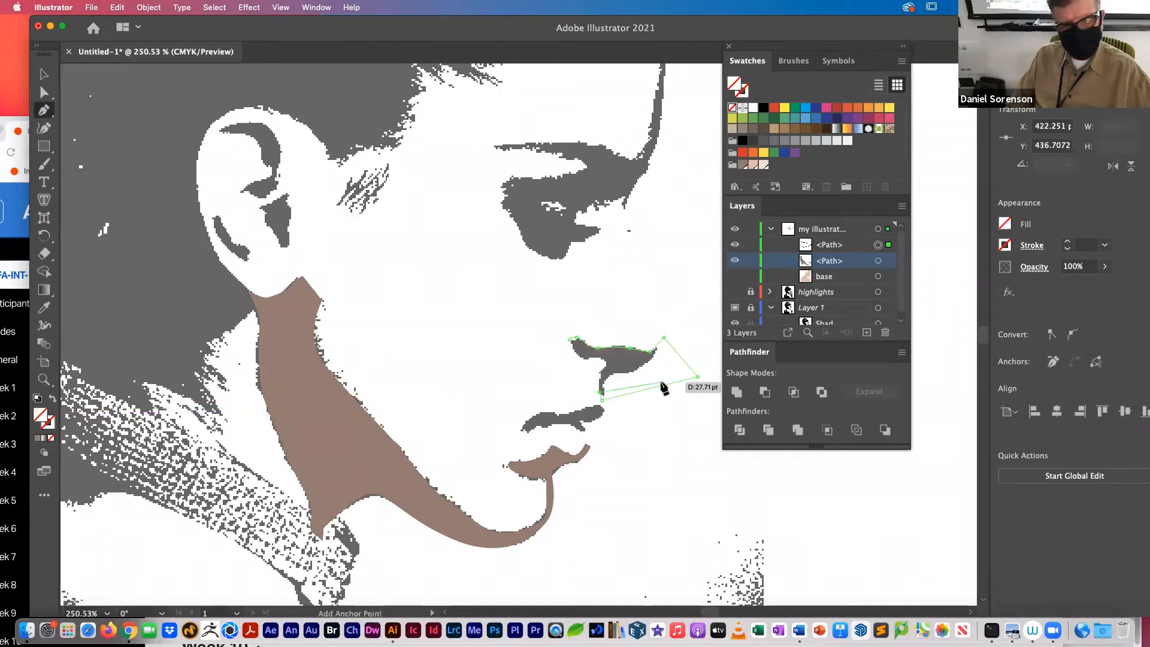
{"action": "left_click_drag", "start_coordinate": [600, 372], "coordinate": [571, 346]}
{"action": "left_click", "coordinate": [571, 347]}
{"action": "left_click", "coordinate": [569, 339]}
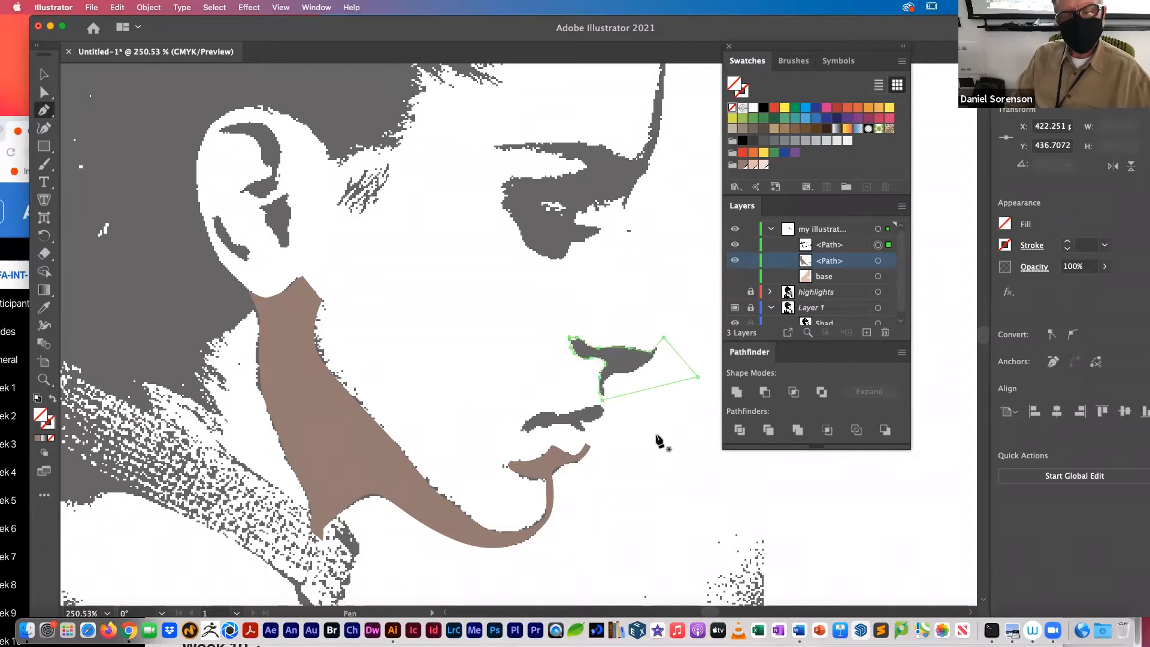
{"action": "left_click", "coordinate": [743, 166]}
{"action": "left_click", "coordinate": [743, 166]}
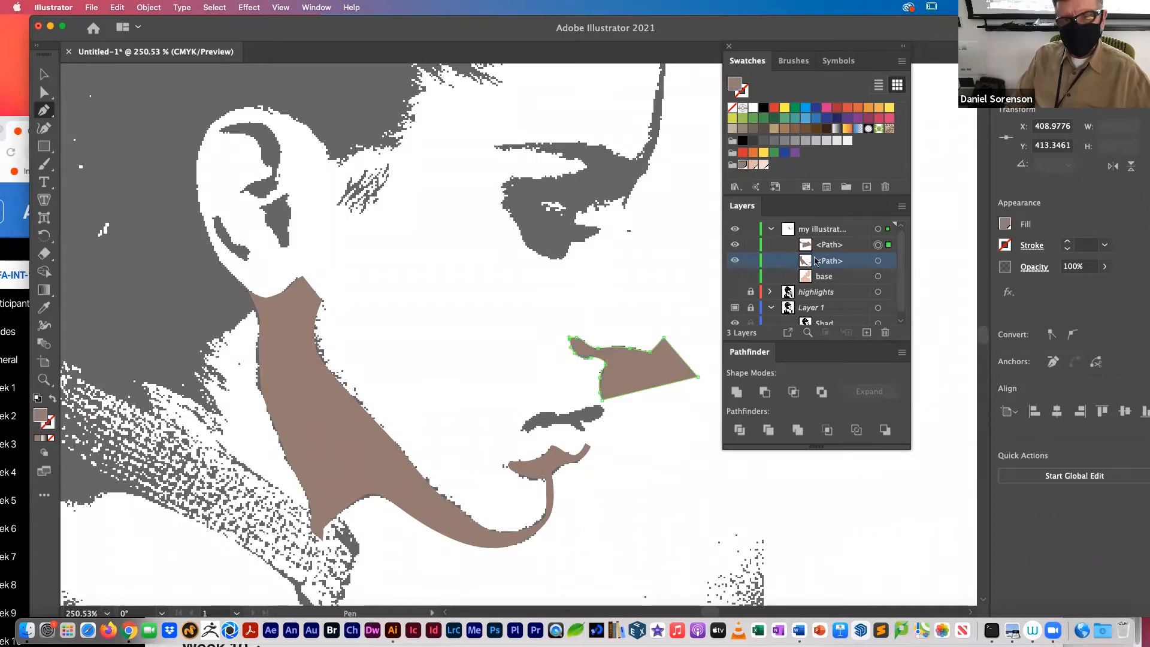
Step: Show the base shape, paste a copy in front, and intersect that copy with the nose shadow to trim it to the profile
{"action": "left_click", "coordinate": [735, 276]}
{"action": "left_click", "coordinate": [879, 277]}
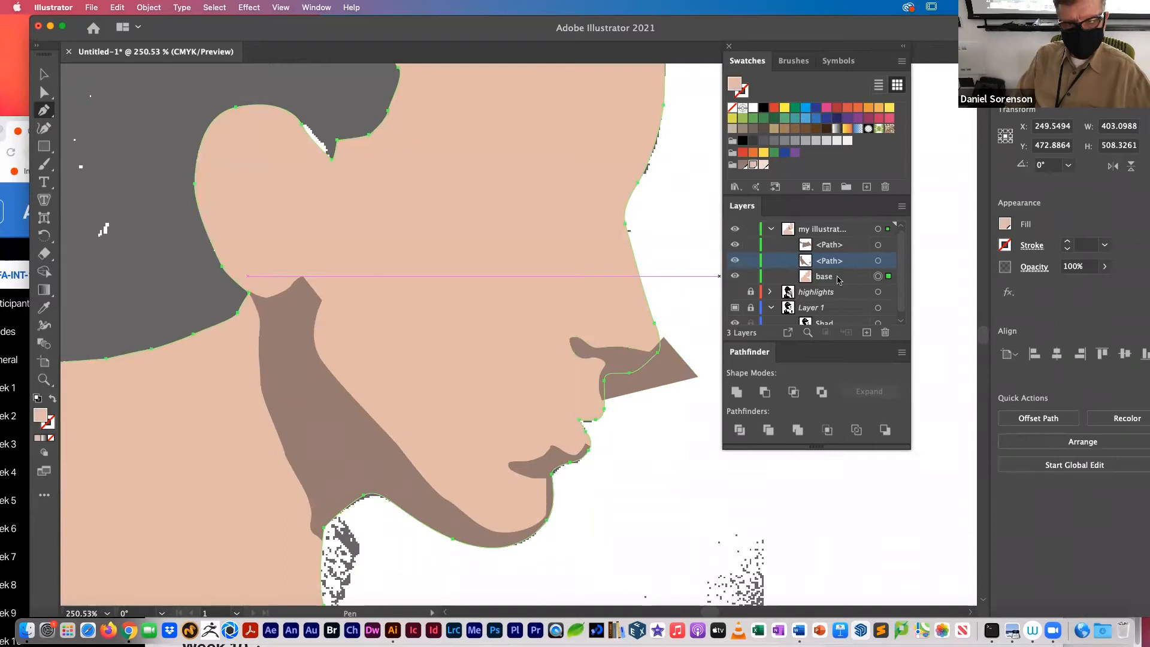
{"action": "key", "text": "super"}
{"action": "key", "text": "super+c"}
{"action": "key", "text": "super+f"}
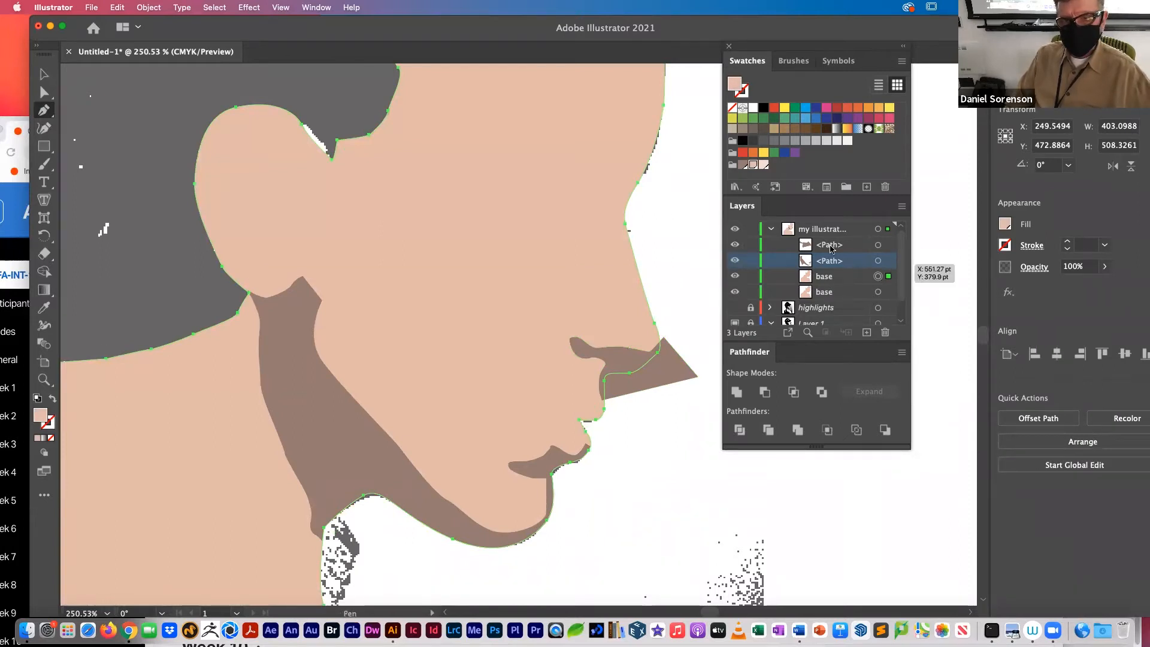
{"action": "left_click", "coordinate": [891, 245]}
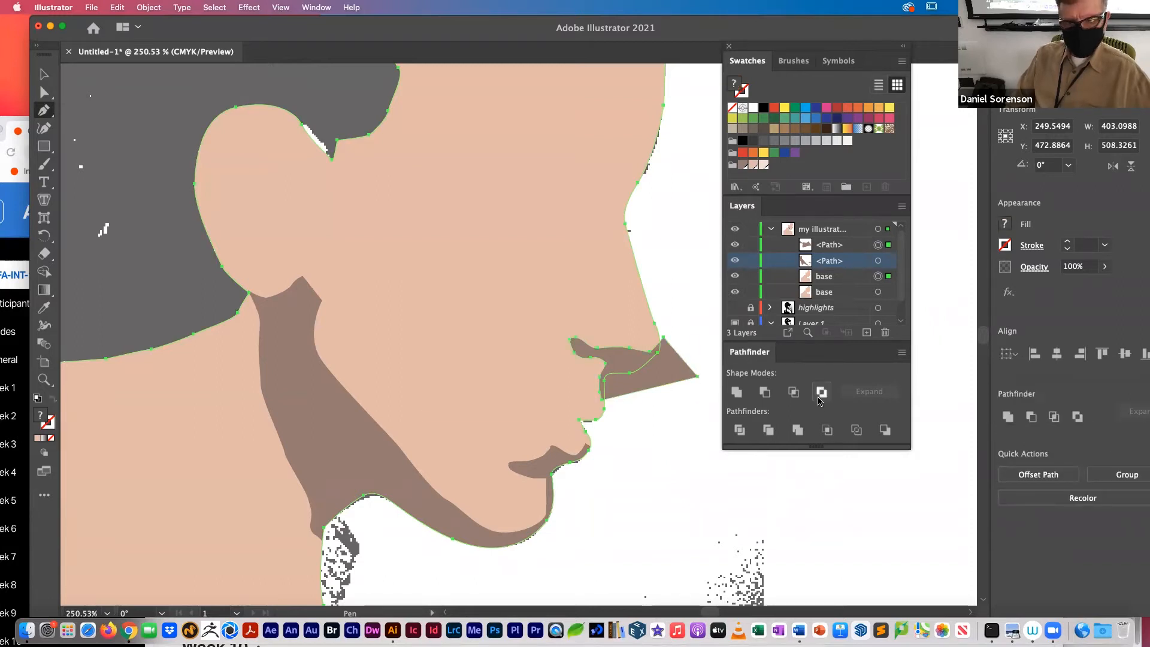
{"action": "left_click", "coordinate": [797, 394]}
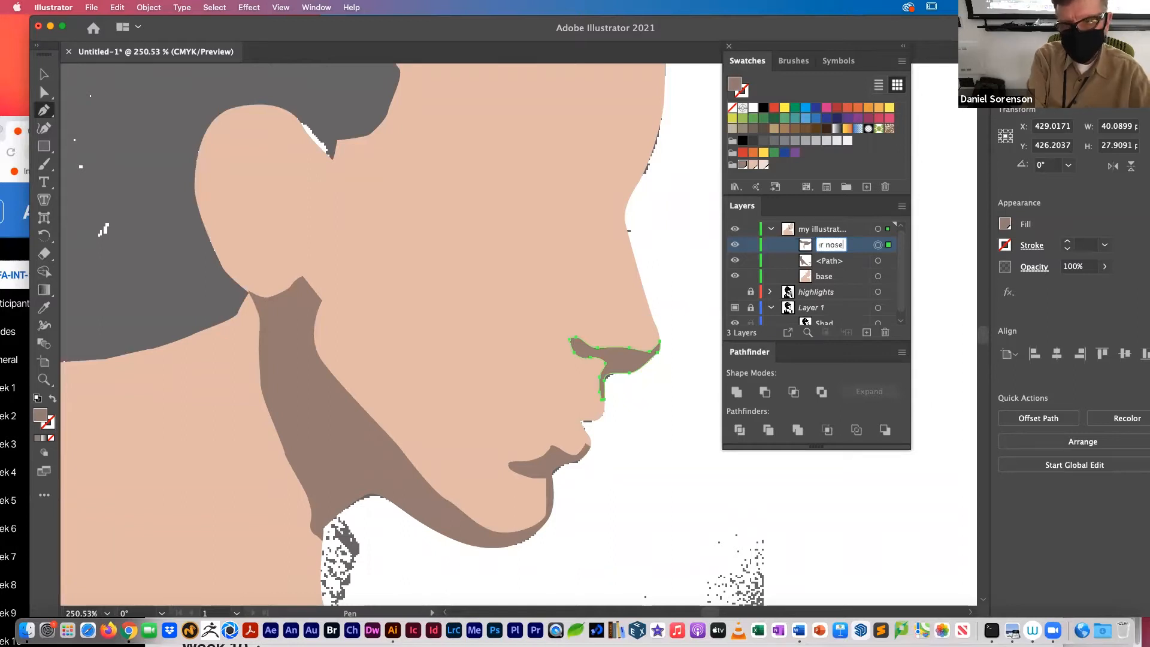
Step: Name the nose shadow "under nose" and the jaw shadow "under jaw", and hide the base shape to expose the mouth template
{"action": "key", "text": "Tab"}
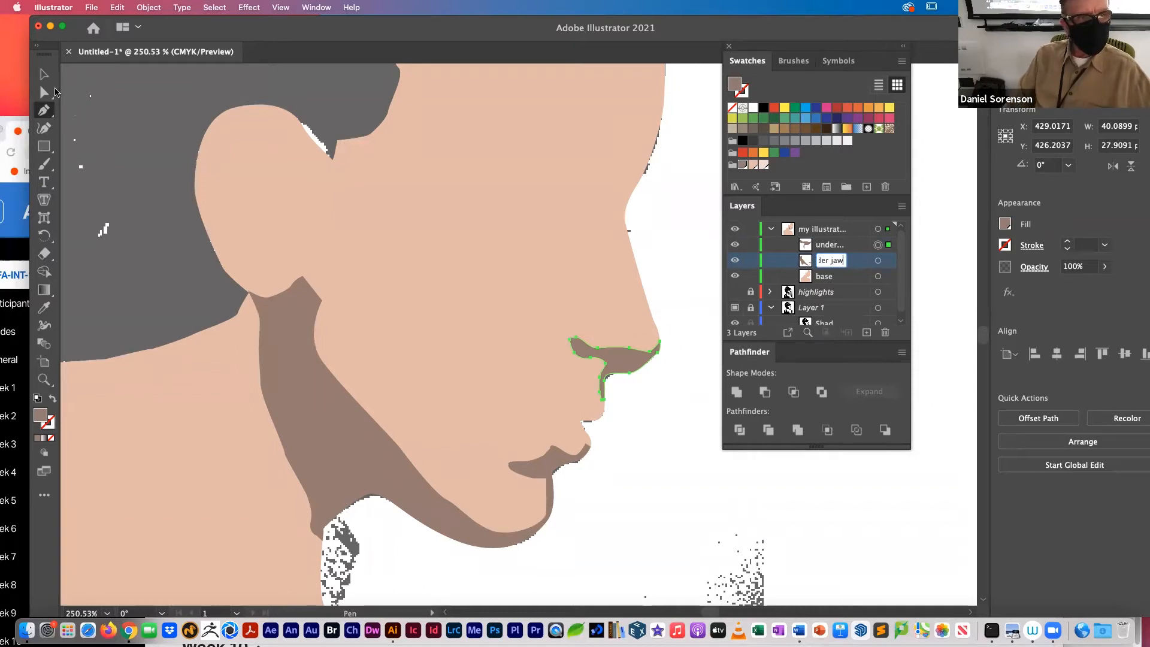
{"action": "left_click", "coordinate": [47, 75]}
{"action": "left_click", "coordinate": [683, 291]}
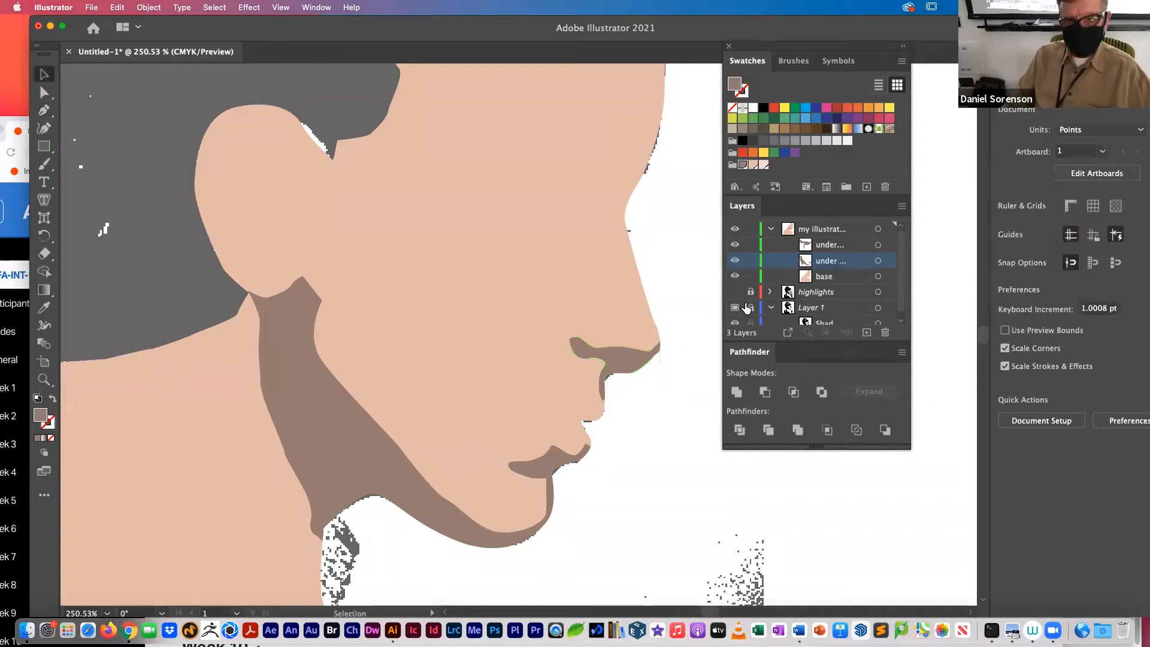
{"action": "left_click", "coordinate": [735, 276]}
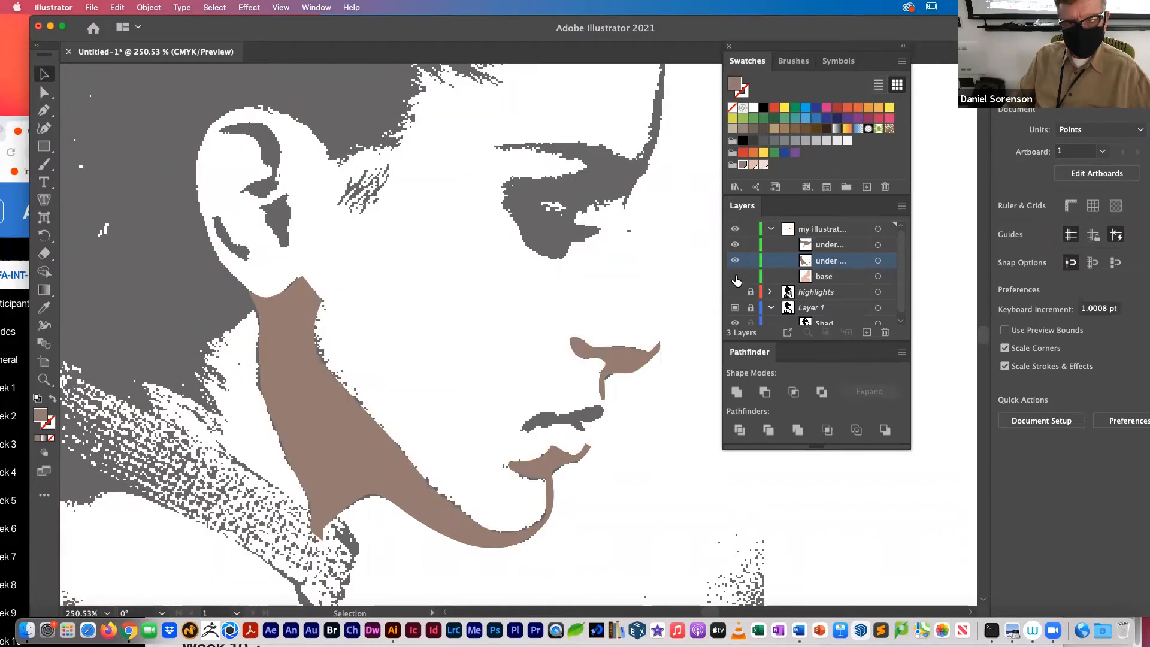
{"action": "key", "text": "p"}
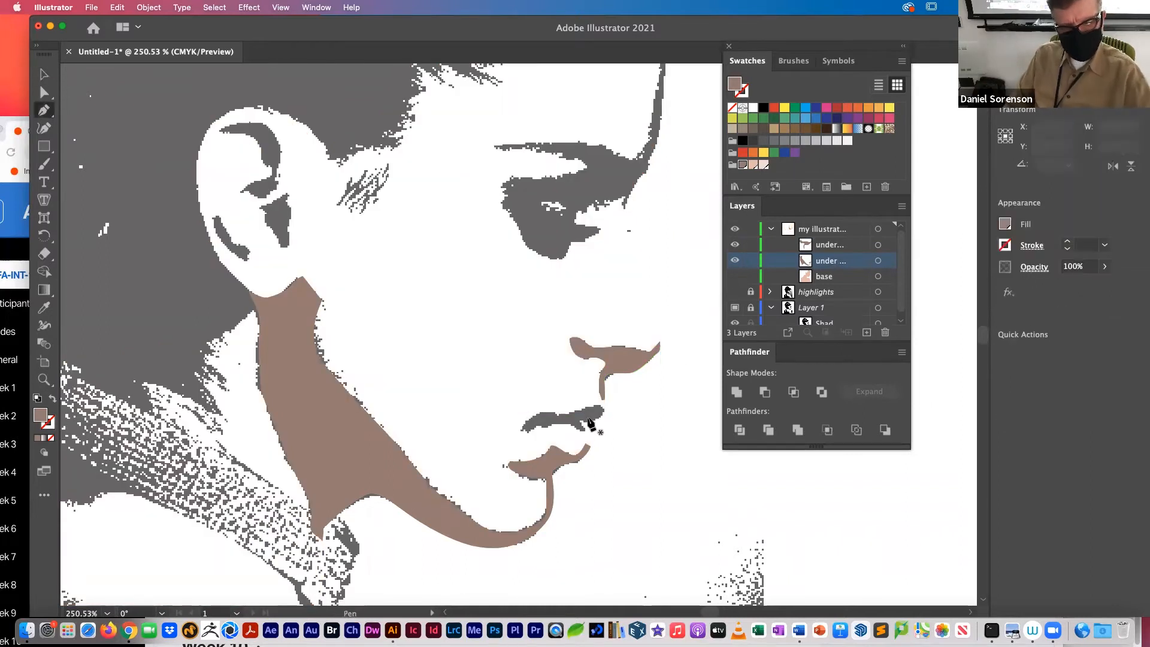
{"action": "left_click", "coordinate": [582, 424]}
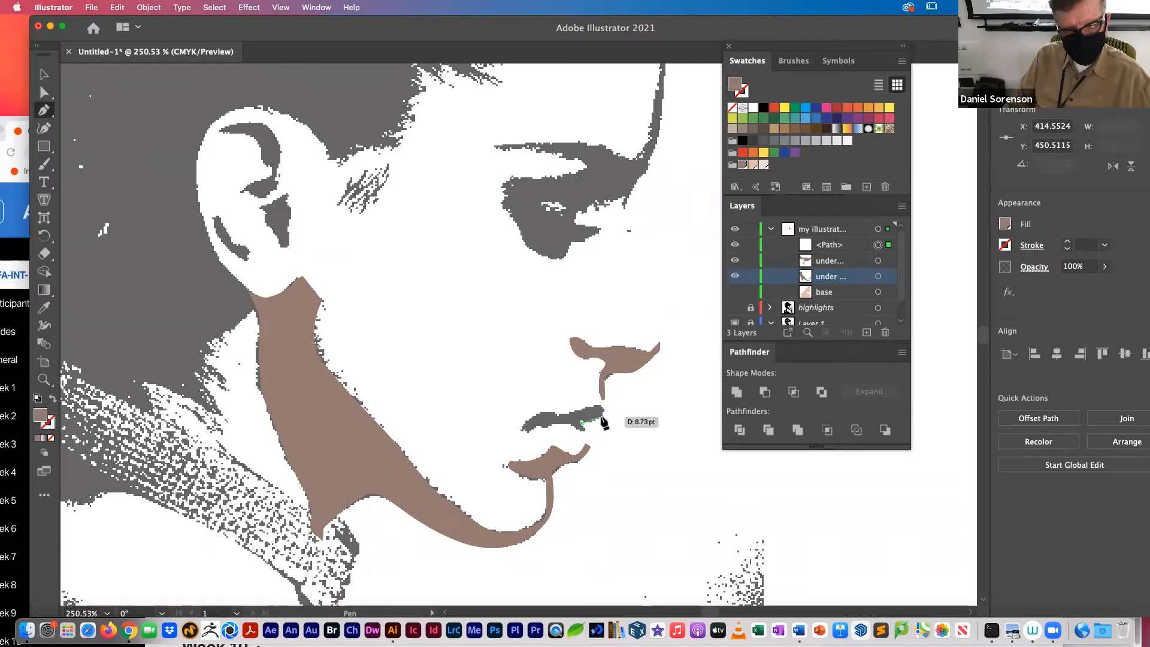
{"action": "left_click", "coordinate": [599, 418]}
{"action": "key", "text": "cmd+z"}
{"action": "key", "text": "cmd+z"}
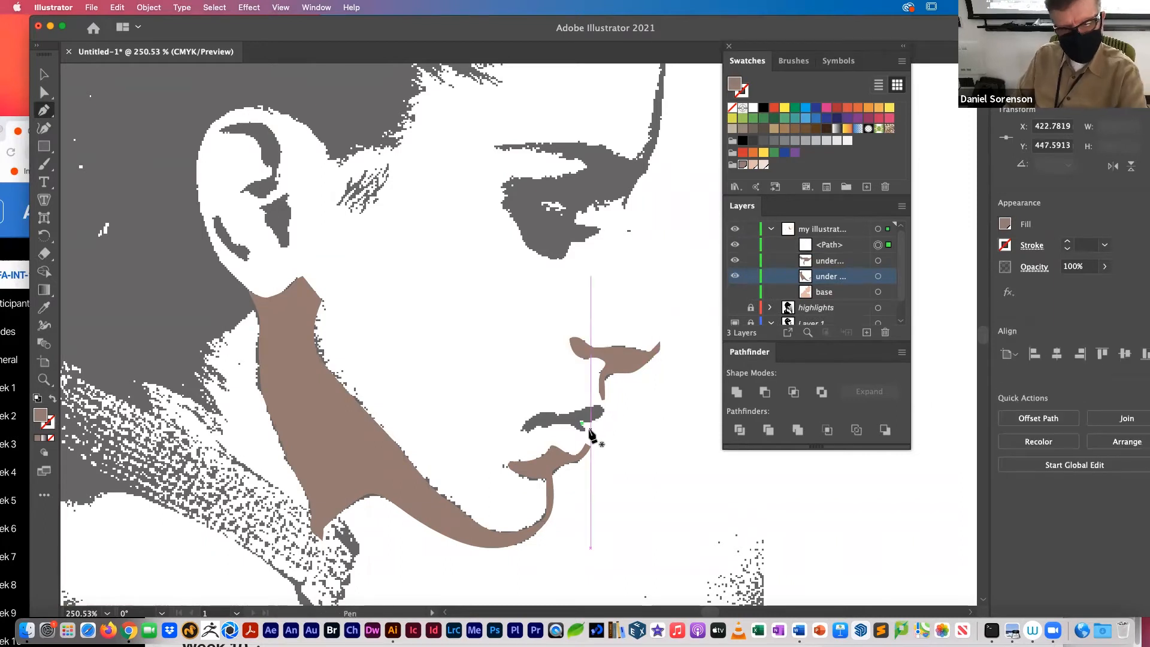
Step: Trace the upper lip shadow as a closed, unfilled Pen path, extending its front end past the face profile
{"action": "left_click", "coordinate": [522, 429]}
{"action": "left_click", "coordinate": [574, 413]}
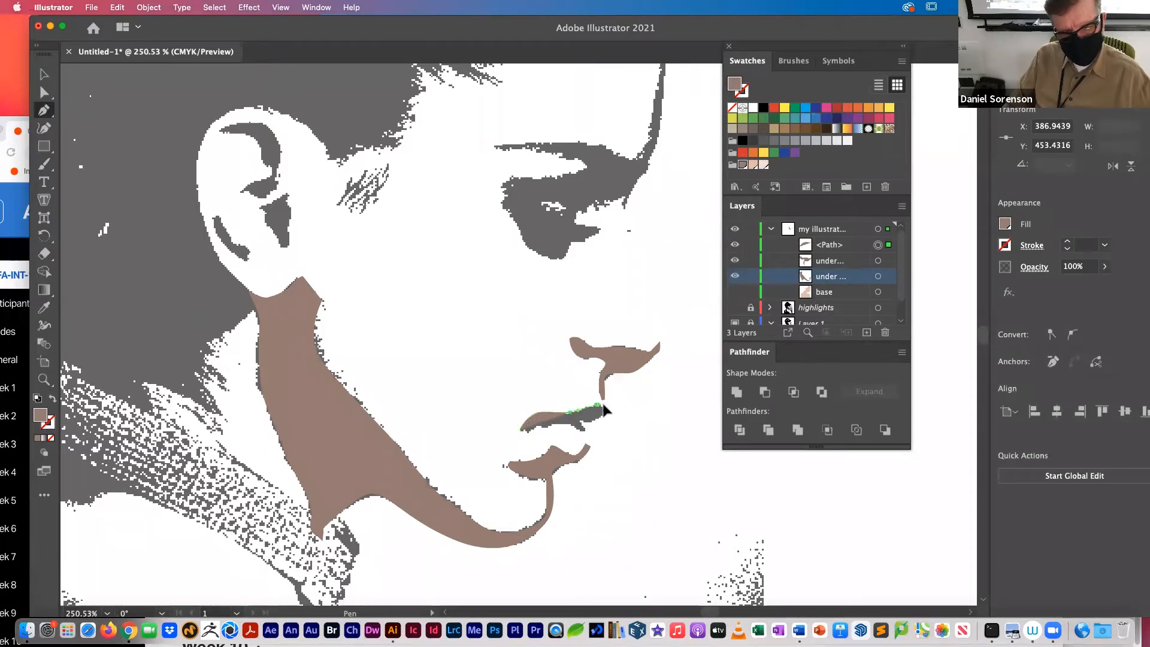
{"action": "left_click_drag", "start_coordinate": [624, 412], "coordinate": [624, 429]}
{"action": "left_click", "coordinate": [603, 435]}
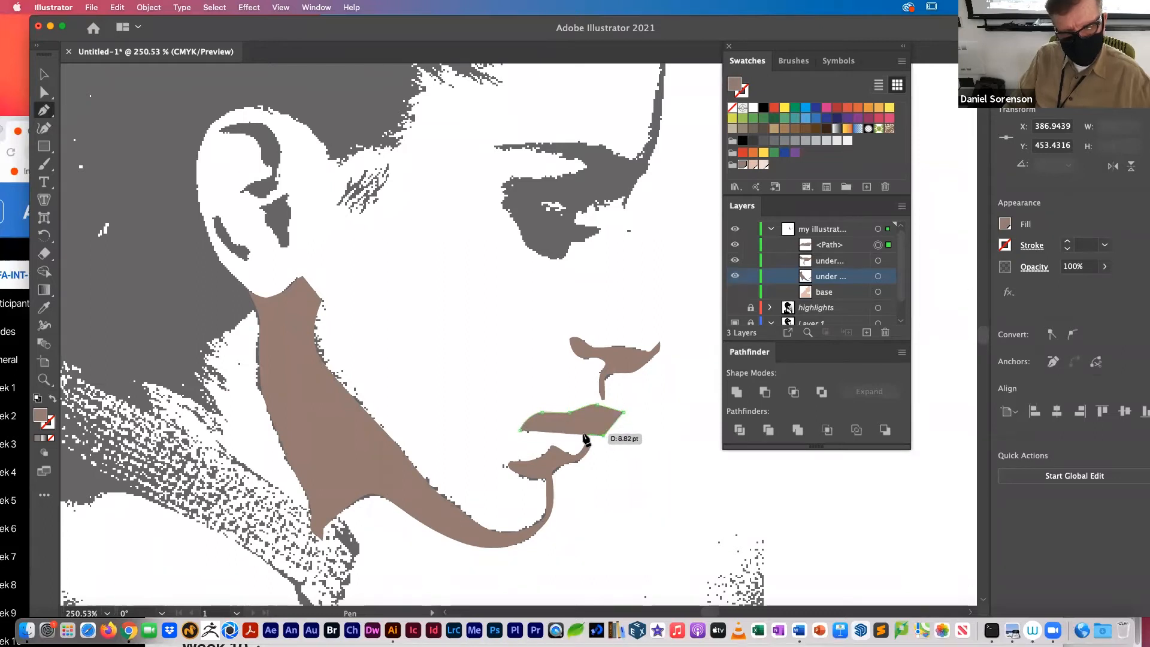
{"action": "left_click", "coordinate": [51, 440]}
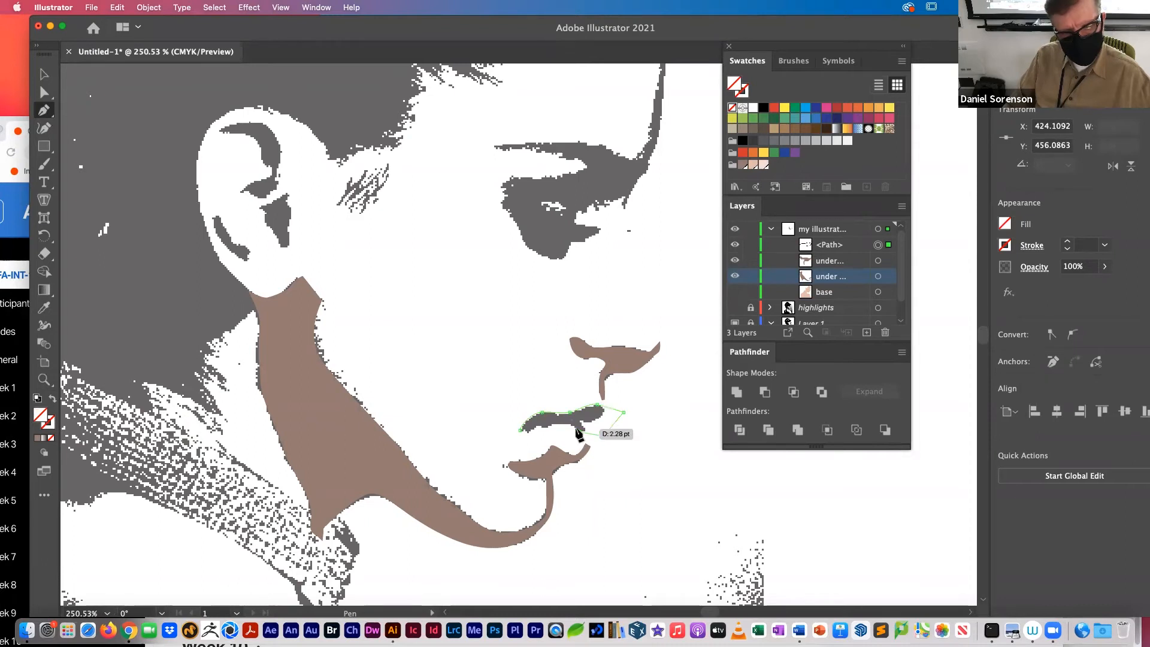
{"action": "left_click_drag", "start_coordinate": [570, 425], "coordinate": [542, 429]}
{"action": "left_click", "coordinate": [534, 428]}
{"action": "left_click", "coordinate": [527, 432]}
{"action": "left_click", "coordinate": [520, 430]}
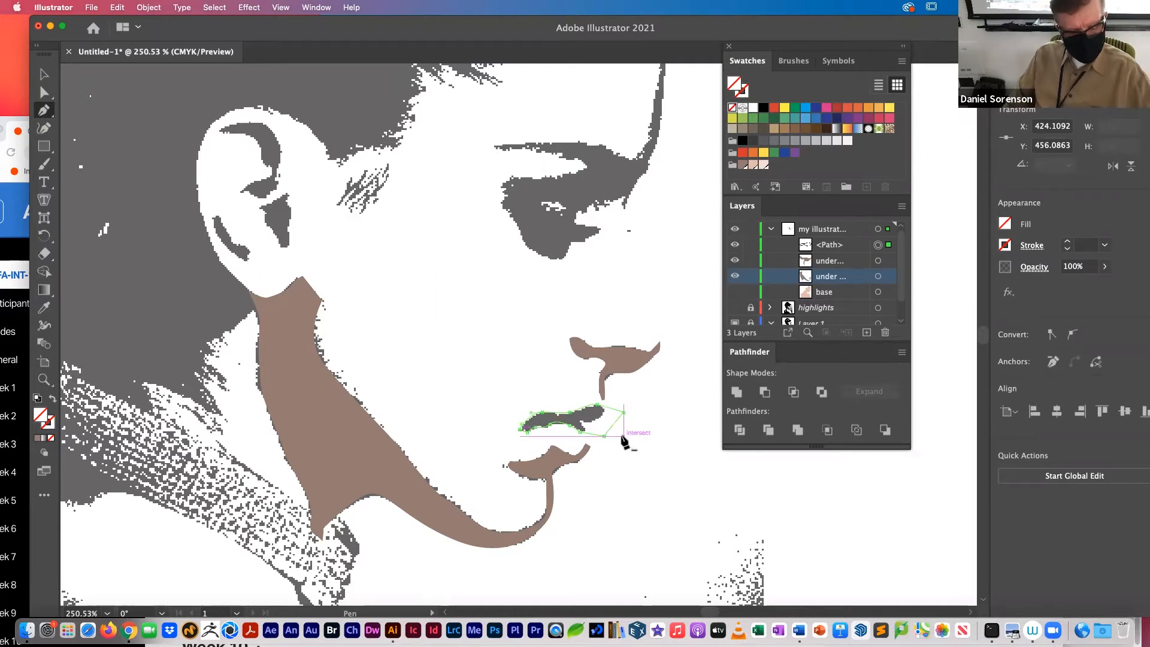
Step: Reshape the curve on the lip path's lower edge to follow the template's shadow
{"action": "key", "text": "super+space"}
{"action": "left_click_drag", "start_coordinate": [541, 398], "coordinate": [641, 452]}
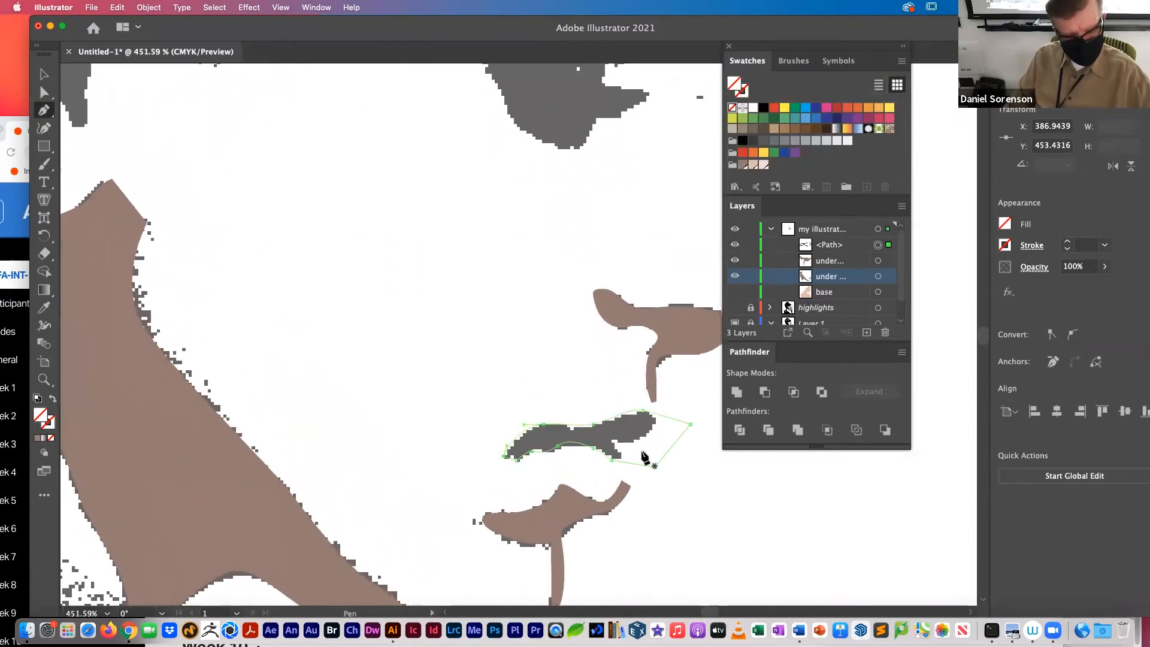
{"action": "key", "text": "super"}
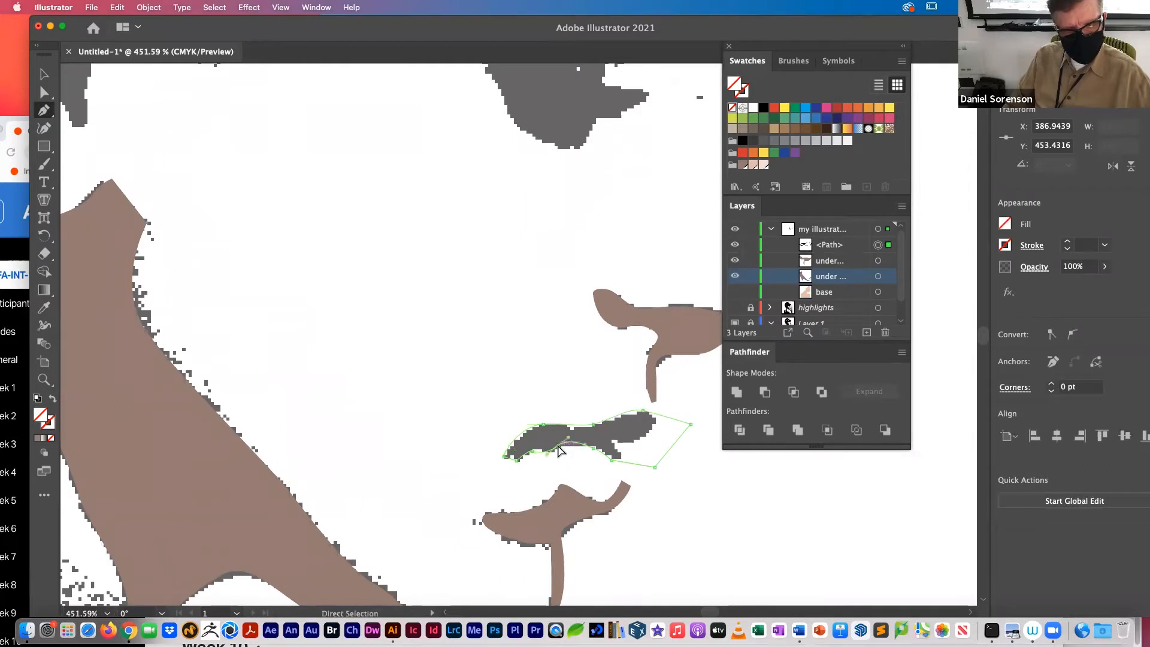
{"action": "left_click_drag", "start_coordinate": [568, 438], "coordinate": [532, 451]}
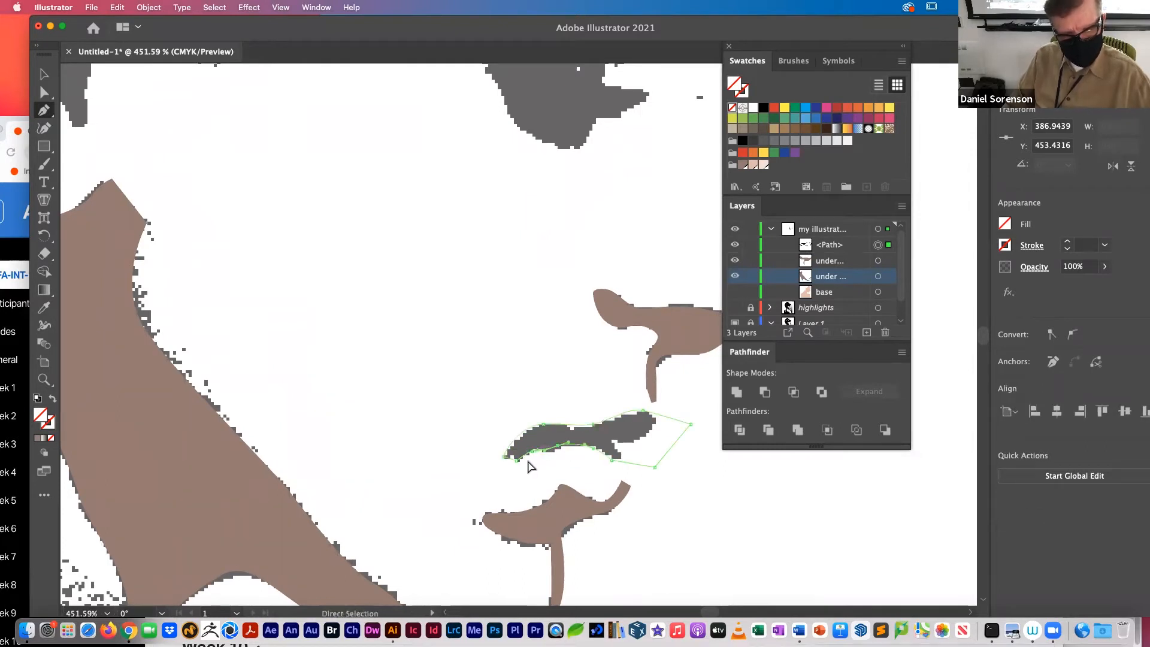
Step: Fill the lip shadow with the dark skin-tone swatch and name it "under upper lip"
{"action": "left_click", "coordinate": [743, 166]}
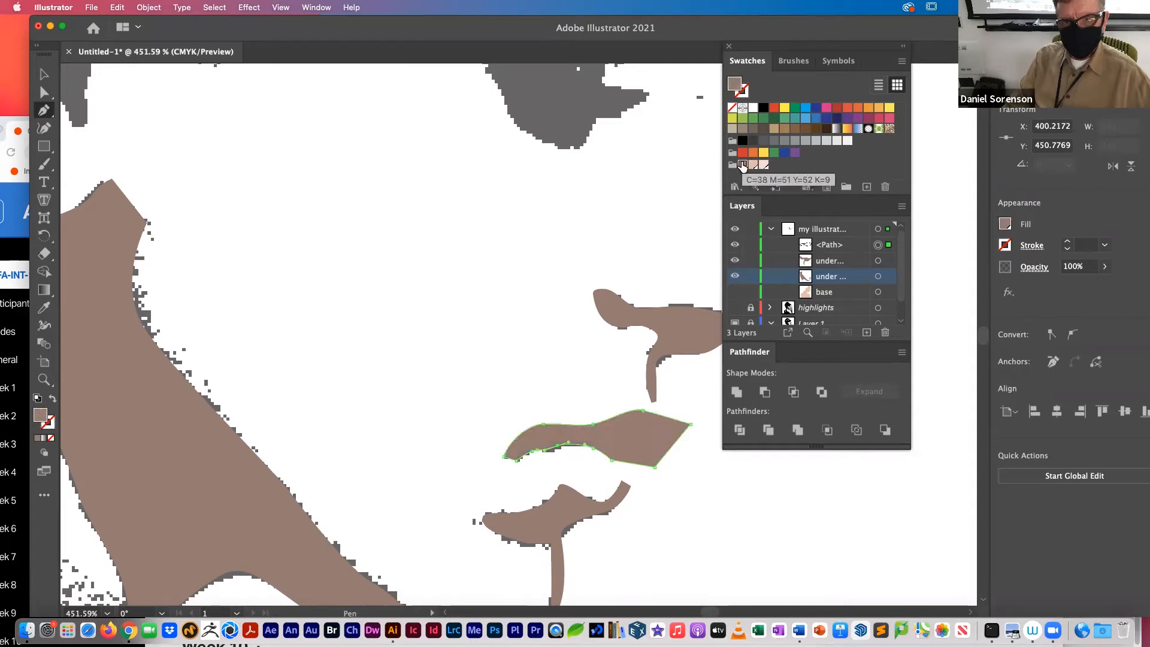
{"action": "double_click", "coordinate": [828, 246]}
{"action": "type", "text": "un"}
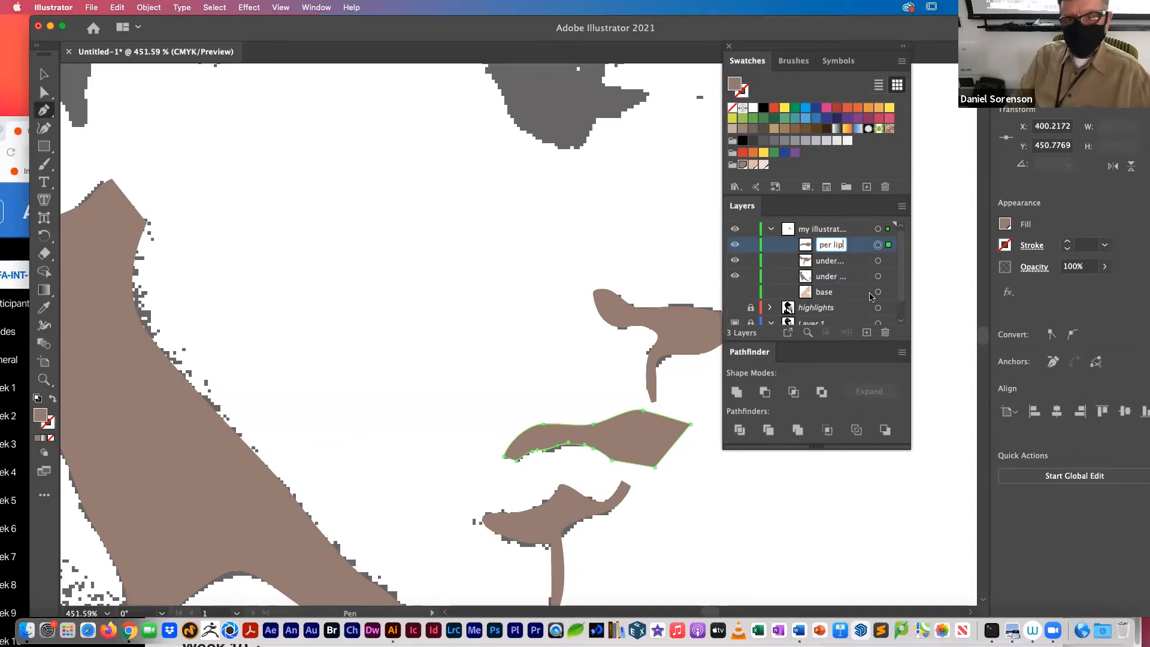
Step: Show the base shape, paste a copy in front, and intersect that copy with the lip shadow to trim it to the profile
{"action": "left_click", "coordinate": [735, 292]}
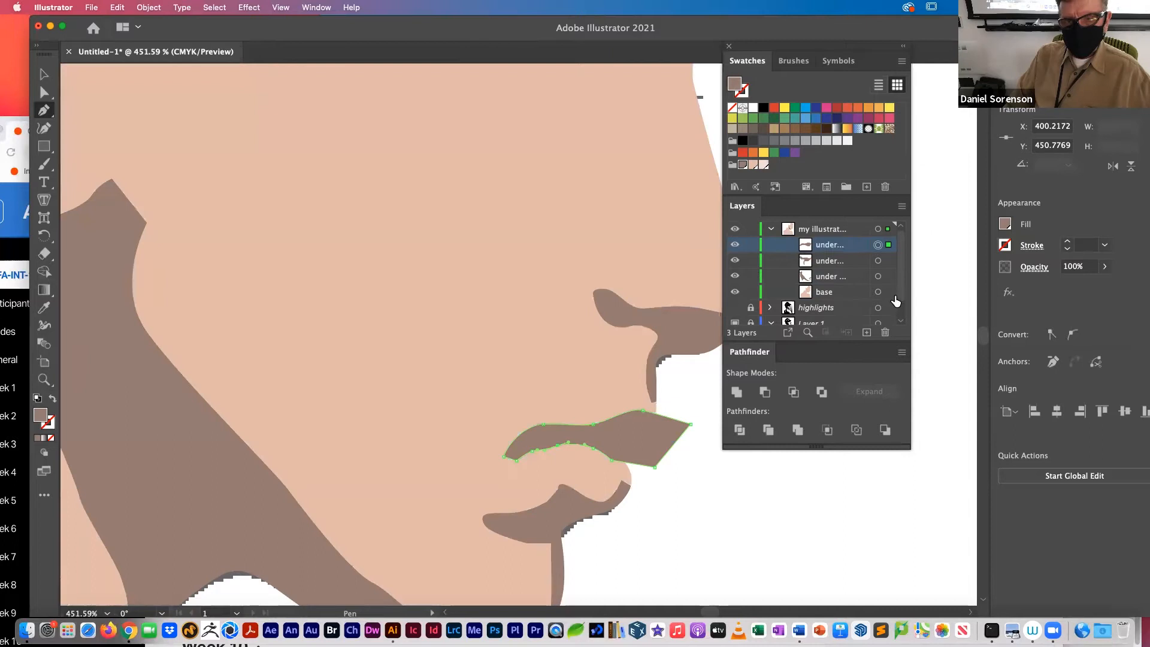
{"action": "left_click", "coordinate": [889, 293]}
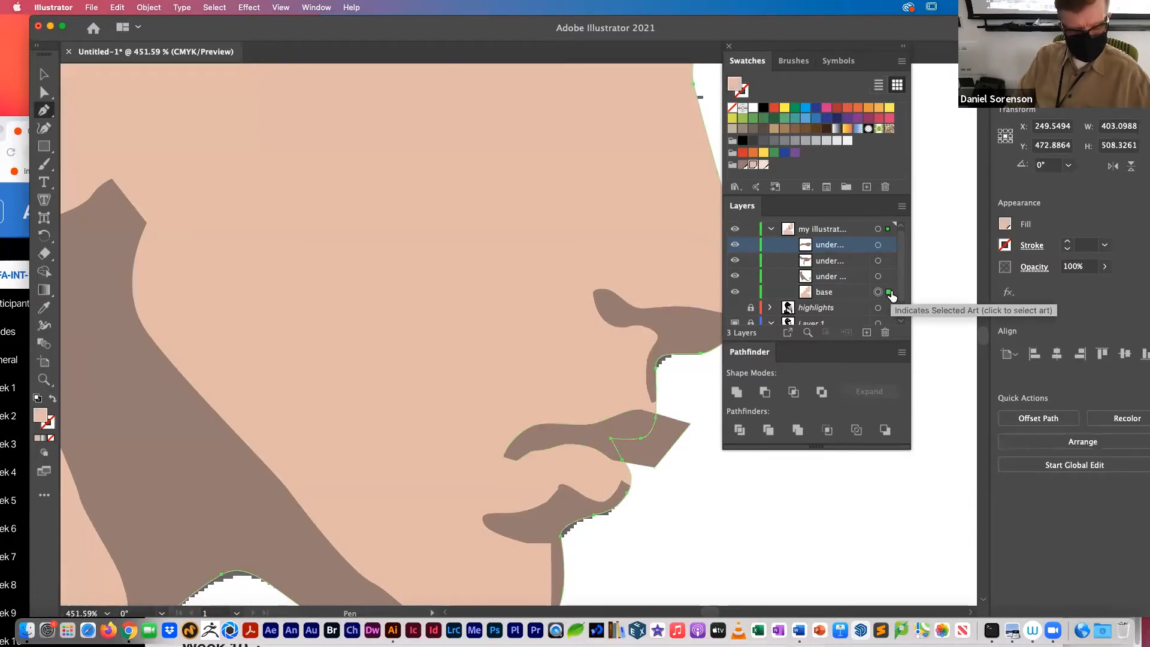
{"action": "key", "text": "super+c"}
{"action": "key", "text": "super+f"}
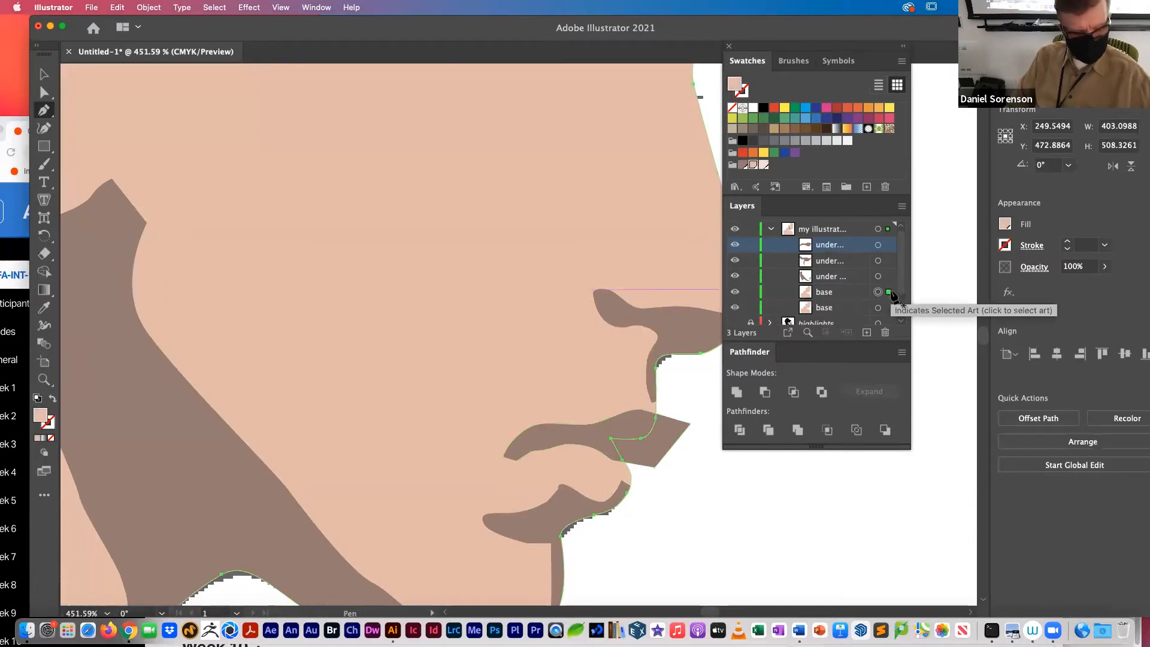
{"action": "left_click", "coordinate": [889, 245], "text": "shift"}
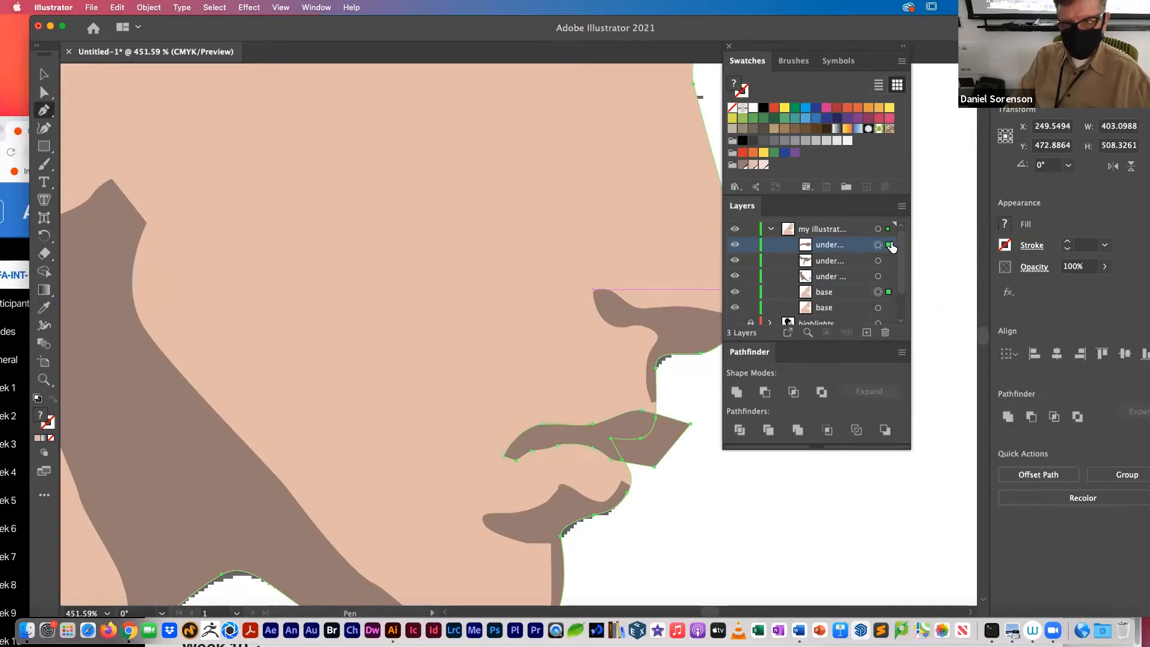
{"action": "left_click", "coordinate": [794, 392]}
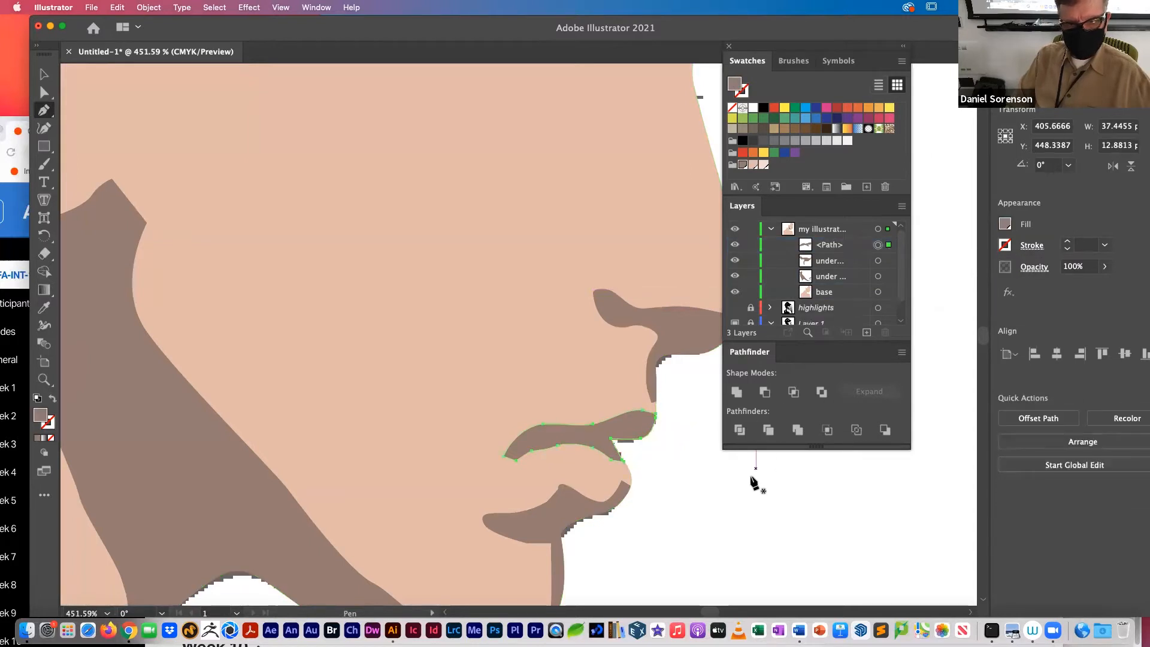
{"action": "key", "text": "super+shift+a"}
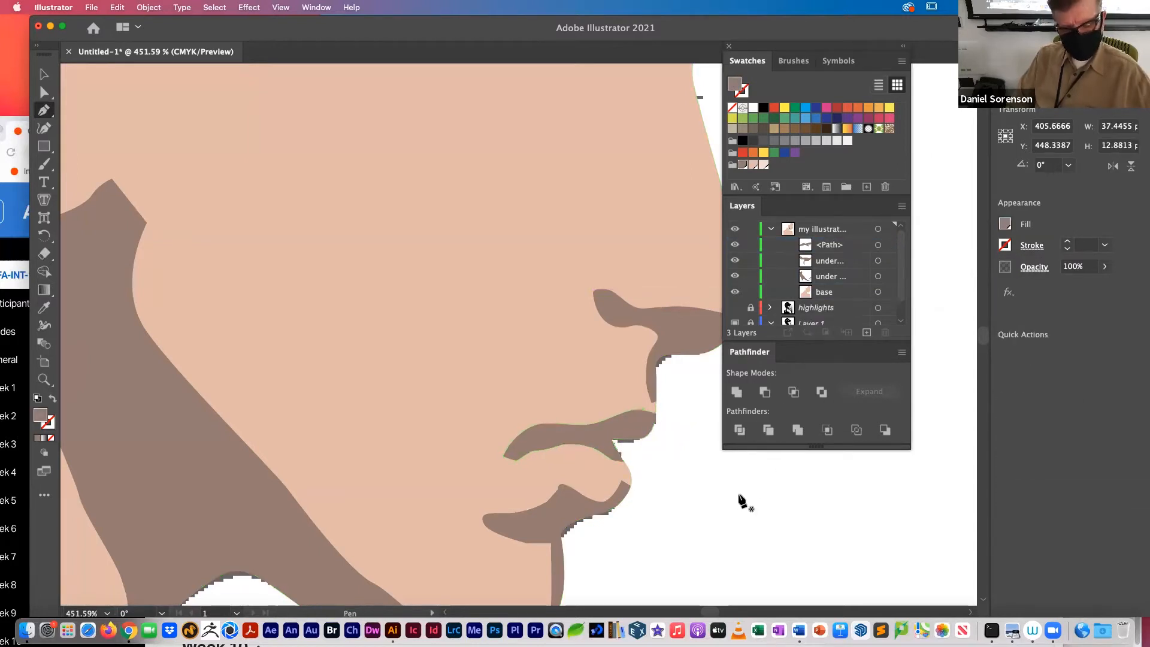
Step: Hide the base shape and draw the outer edge of the upper ear-fold shadow with the Pen tool
{"action": "key", "text": "super+minus"}
{"action": "key", "text": "super+minus"}
{"action": "key", "text": "super+minus"}
{"action": "key", "text": "super+minus"}
{"action": "key", "text": "p"}
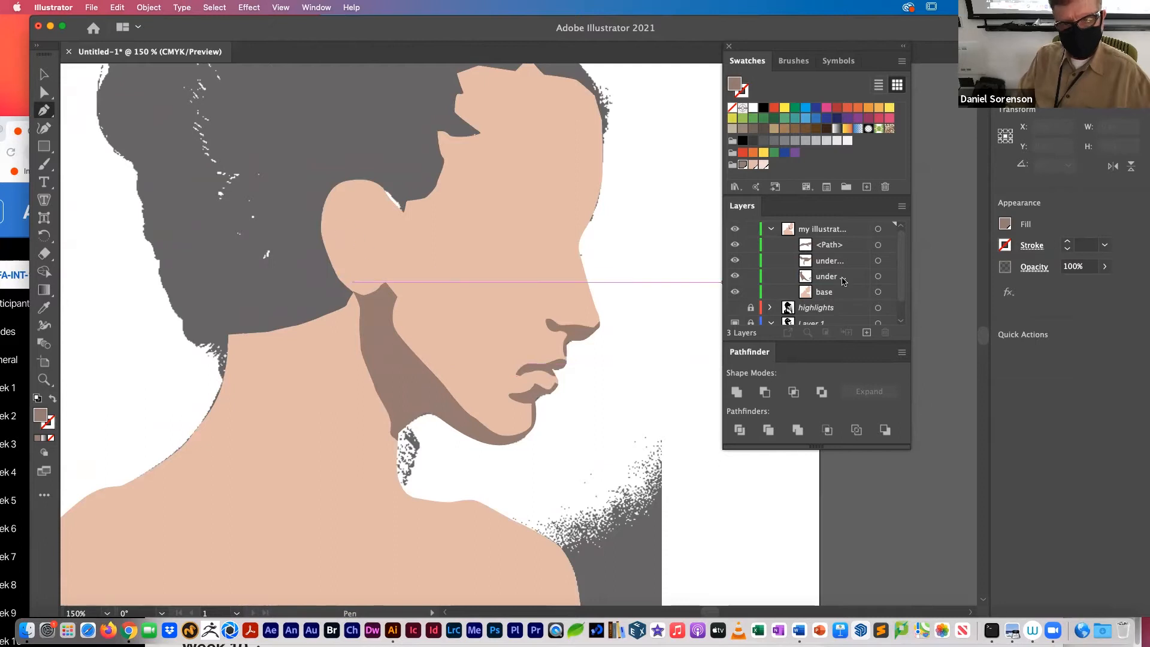
{"action": "left_click", "coordinate": [736, 292]}
{"action": "key", "text": "super+space"}
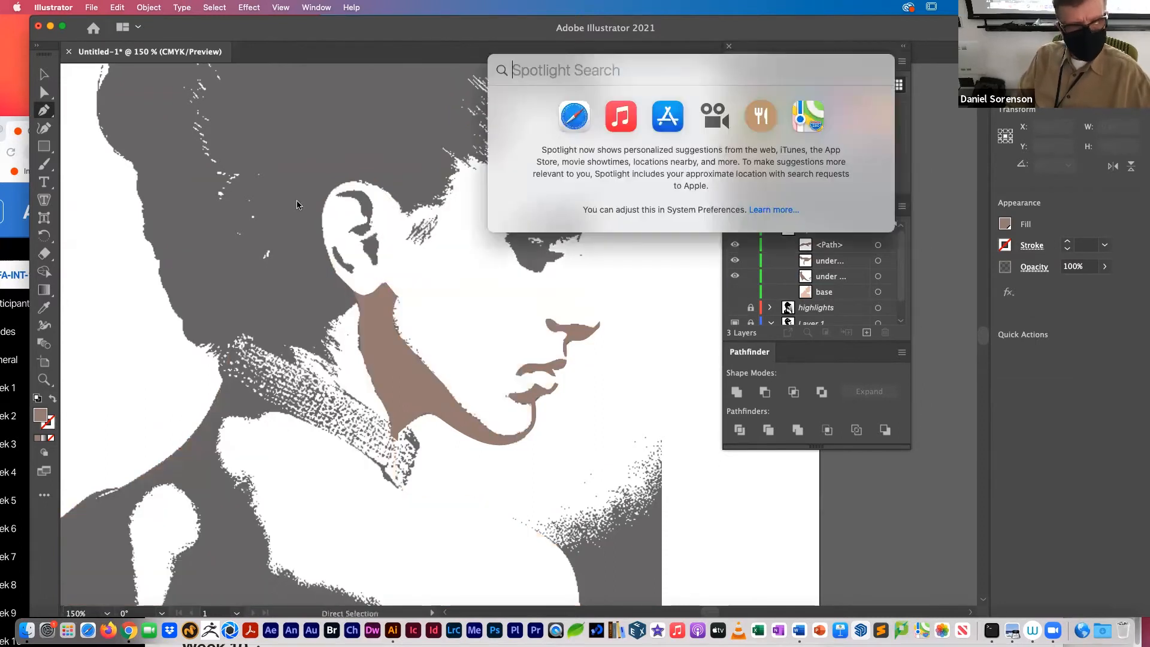
{"action": "left_click_drag", "start_coordinate": [330, 175], "coordinate": [405, 276]}
{"action": "left_click", "coordinate": [341, 211]}
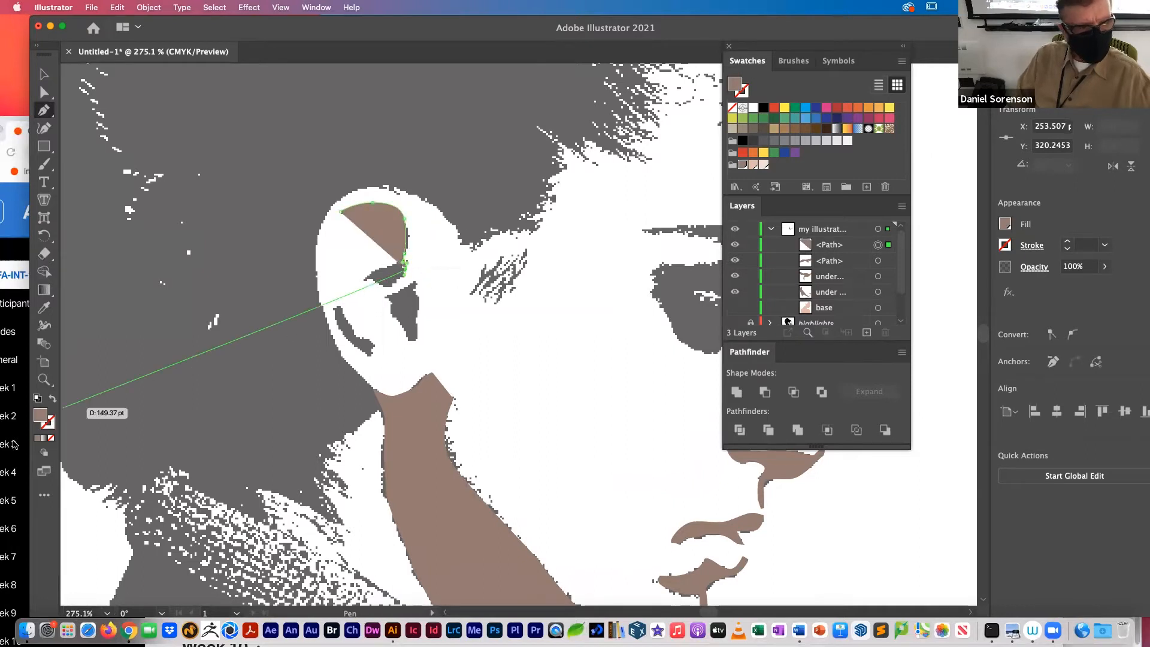
Step: Remove the ear path's fill and trace its inner edge back to the start to close the upper ear-fold shadow
{"action": "left_click", "coordinate": [51, 438]}
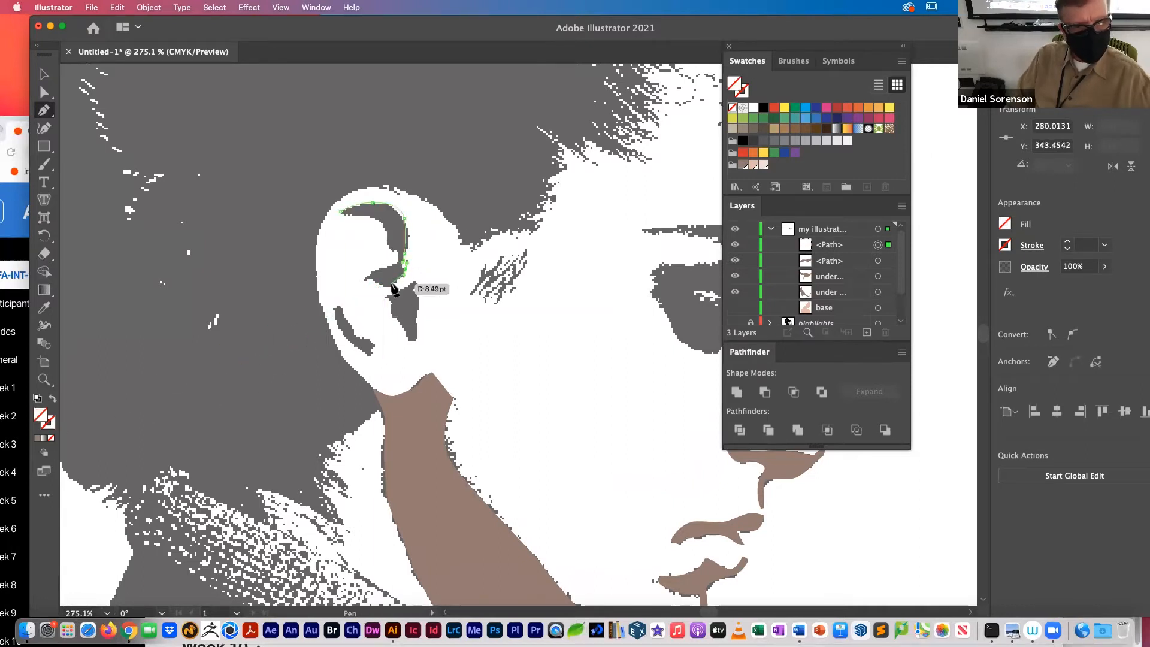
{"action": "left_click_drag", "start_coordinate": [393, 285], "coordinate": [358, 214]}
{"action": "left_click", "coordinate": [359, 282]}
{"action": "left_click", "coordinate": [396, 263]}
{"action": "left_click", "coordinate": [396, 252]}
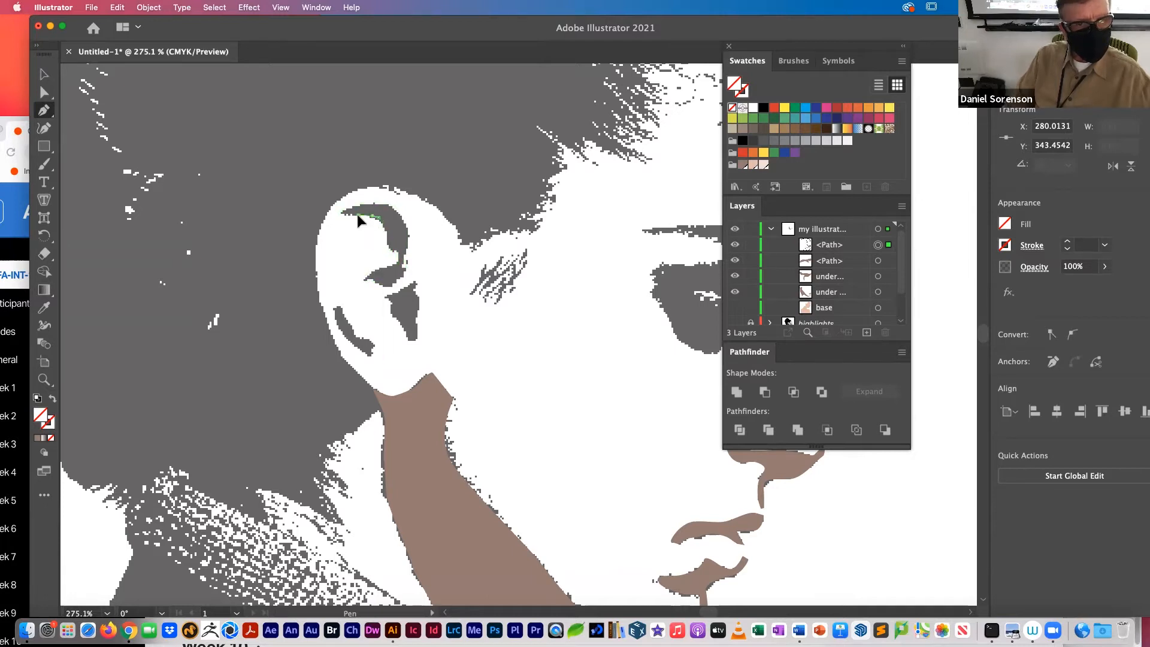
{"action": "left_click", "coordinate": [340, 211]}
{"action": "left_click", "coordinate": [360, 282]}
Step: Trace closed Pen paths around the shadow at the ear opening and the curved shadow along the lower rear ear
{"action": "left_click", "coordinate": [386, 297]}
{"action": "left_click_drag", "start_coordinate": [414, 283], "coordinate": [415, 321]}
{"action": "left_click", "coordinate": [418, 340]}
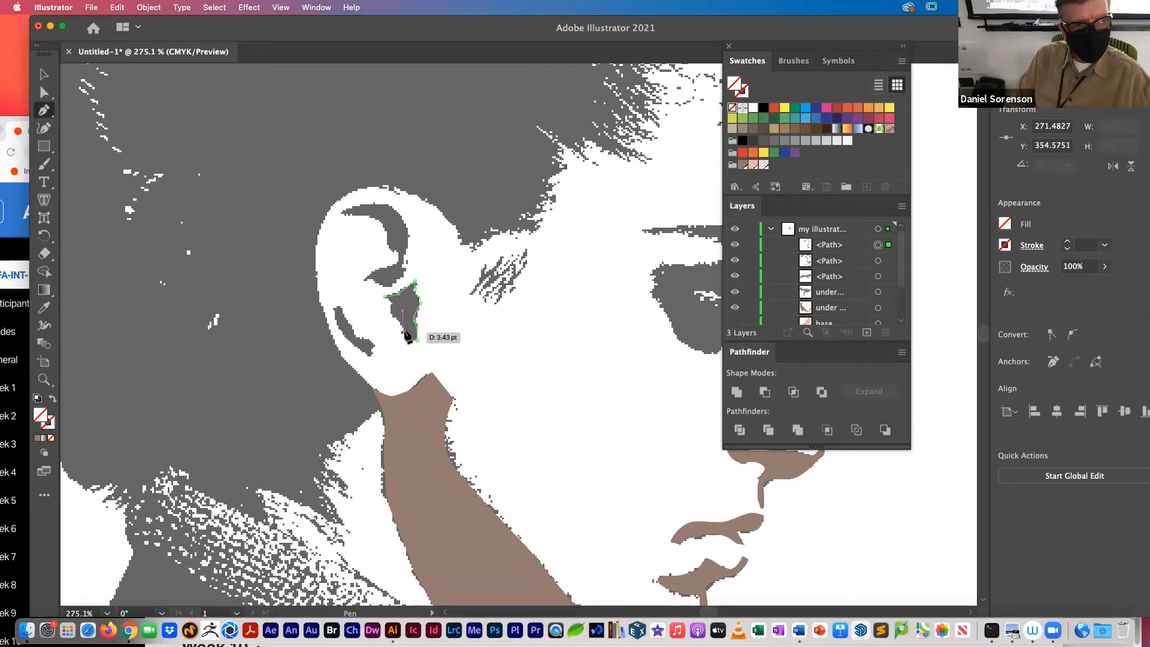
{"action": "left_click_drag", "start_coordinate": [397, 317], "coordinate": [379, 294]}
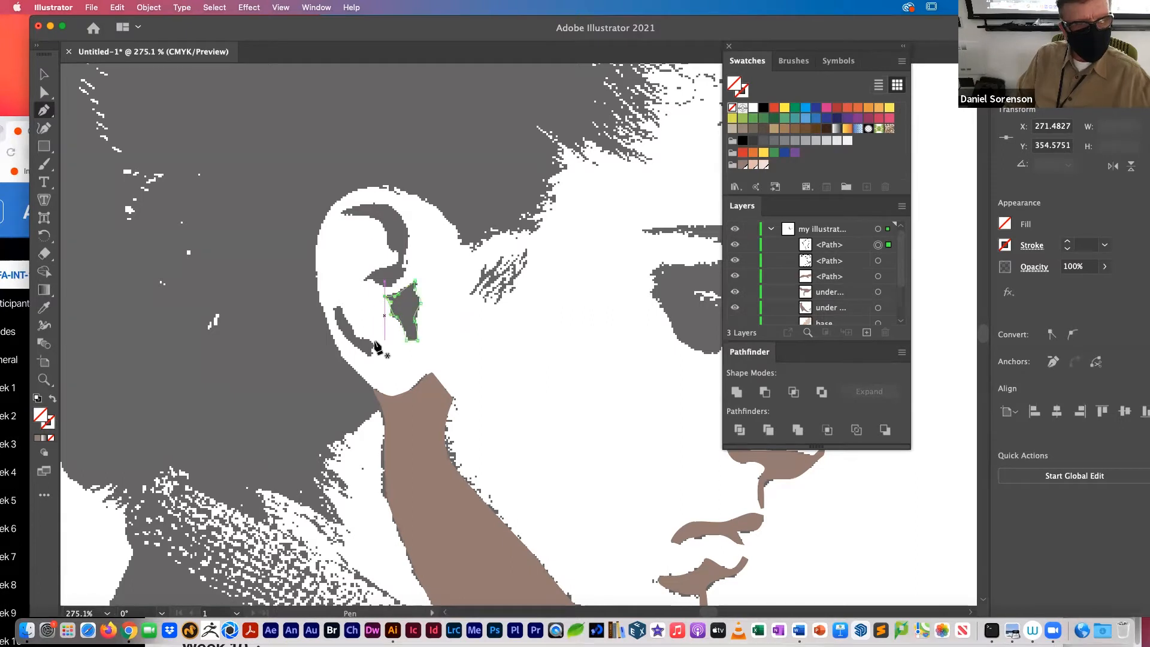
{"action": "mouse_move", "coordinate": [369, 354]}
{"action": "left_mouse_down"}
{"action": "mouse_move", "coordinate": [377, 345]}
{"action": "mouse_move", "coordinate": [334, 308]}
{"action": "mouse_move", "coordinate": [336, 336]}
{"action": "mouse_move", "coordinate": [355, 346]}
{"action": "left_mouse_up"}
{"action": "left_click", "coordinate": [372, 354]}
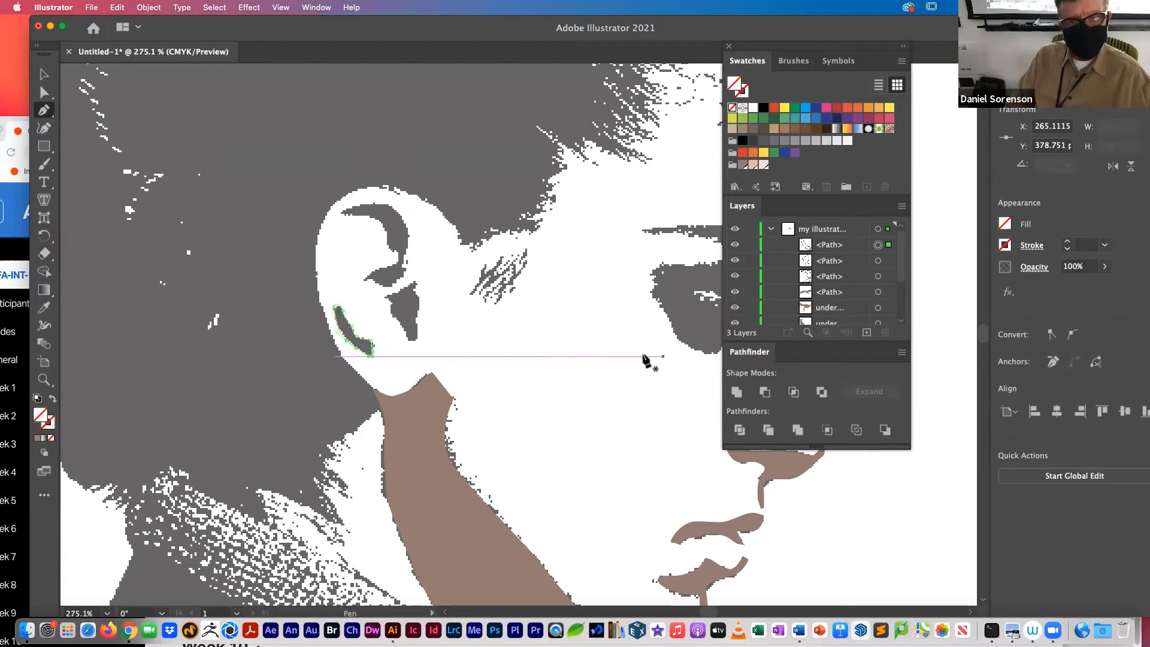
Step: Select all three ear shadow paths and fill them with the dark skin-tone swatch
{"action": "key", "text": "super"}
{"action": "left_click", "coordinate": [393, 323], "text": "super"}
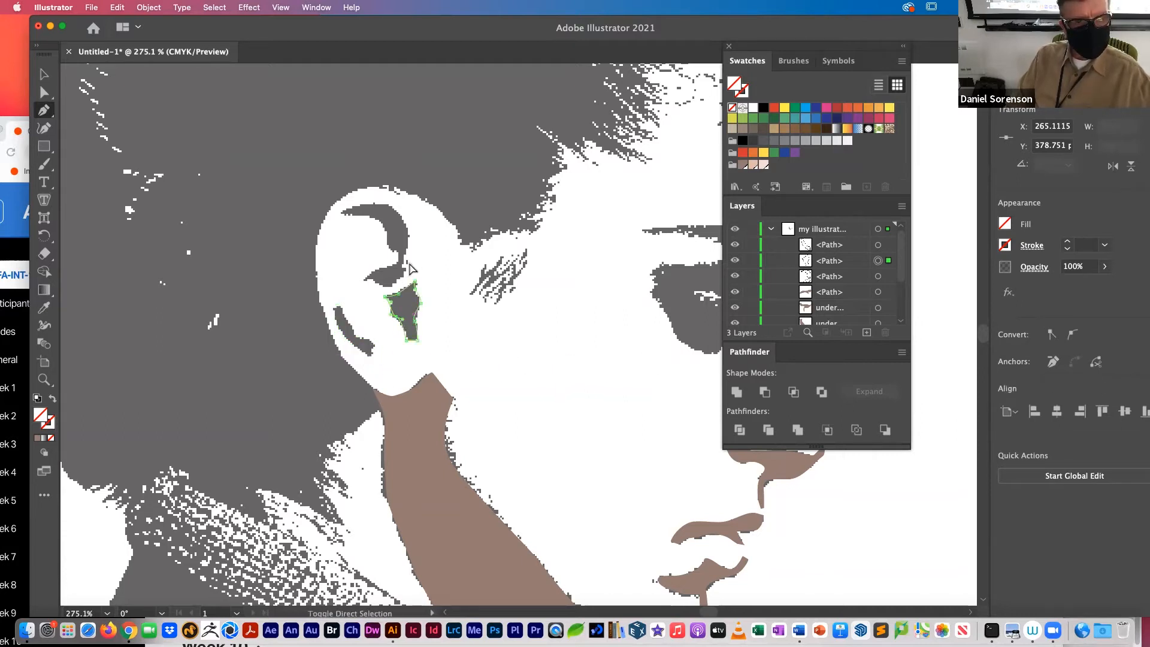
{"action": "left_click", "coordinate": [367, 344], "text": "shift+super"}
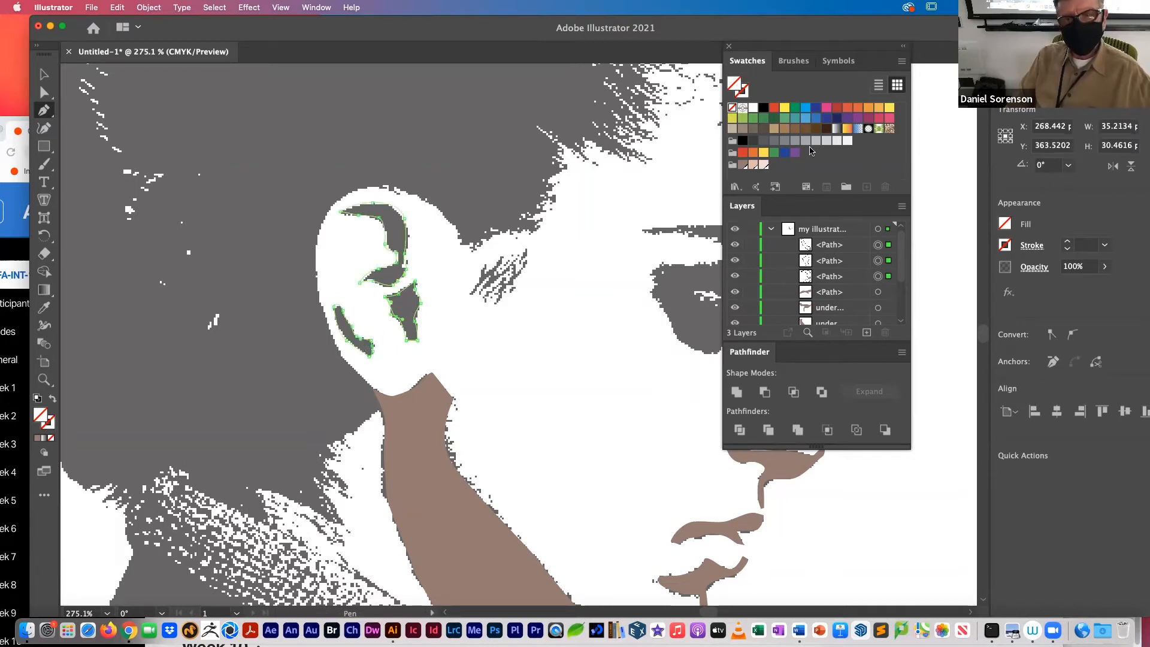
{"action": "left_click", "coordinate": [743, 165]}
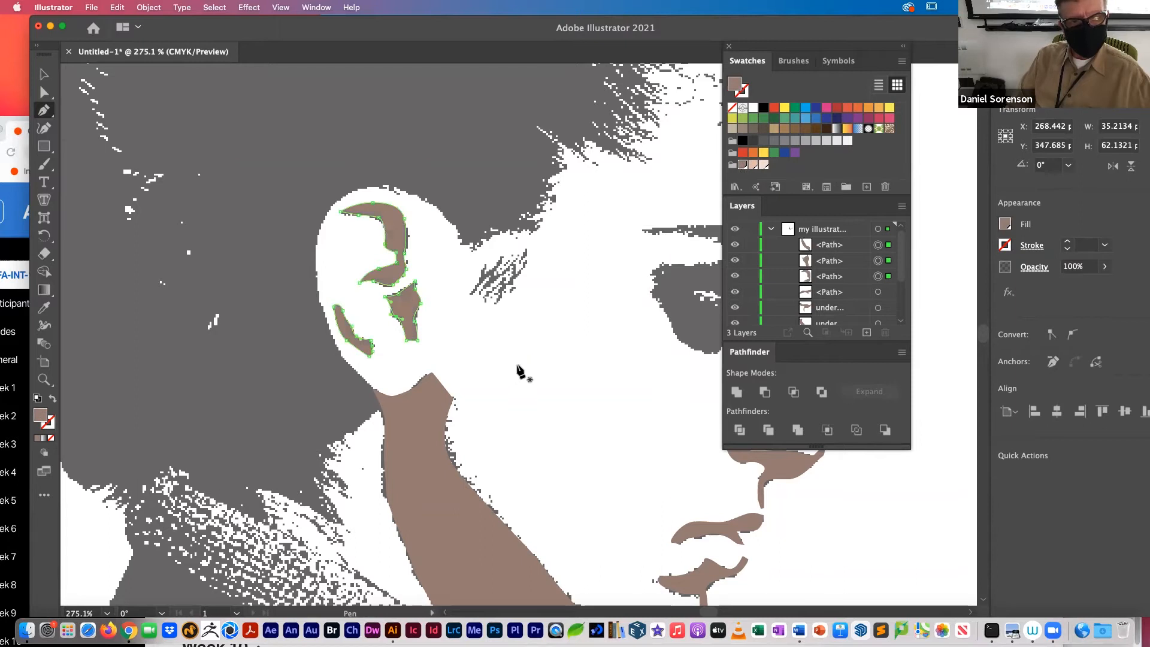
Step: Toggle the highlights layer to compare it with the shadow template around the eye, leaving the layer shown
{"action": "left_click_drag", "start_coordinate": [542, 350], "coordinate": [213, 381]}
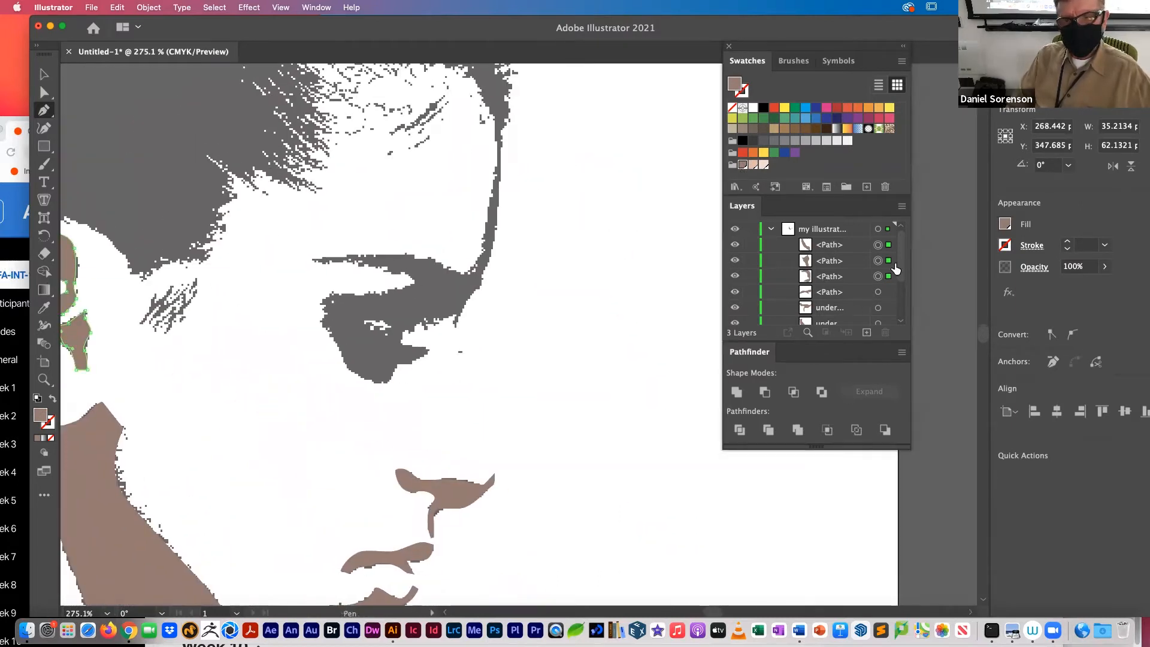
{"action": "scroll", "coordinate": [892, 270], "scroll_direction": "down", "scroll_amount": 3}
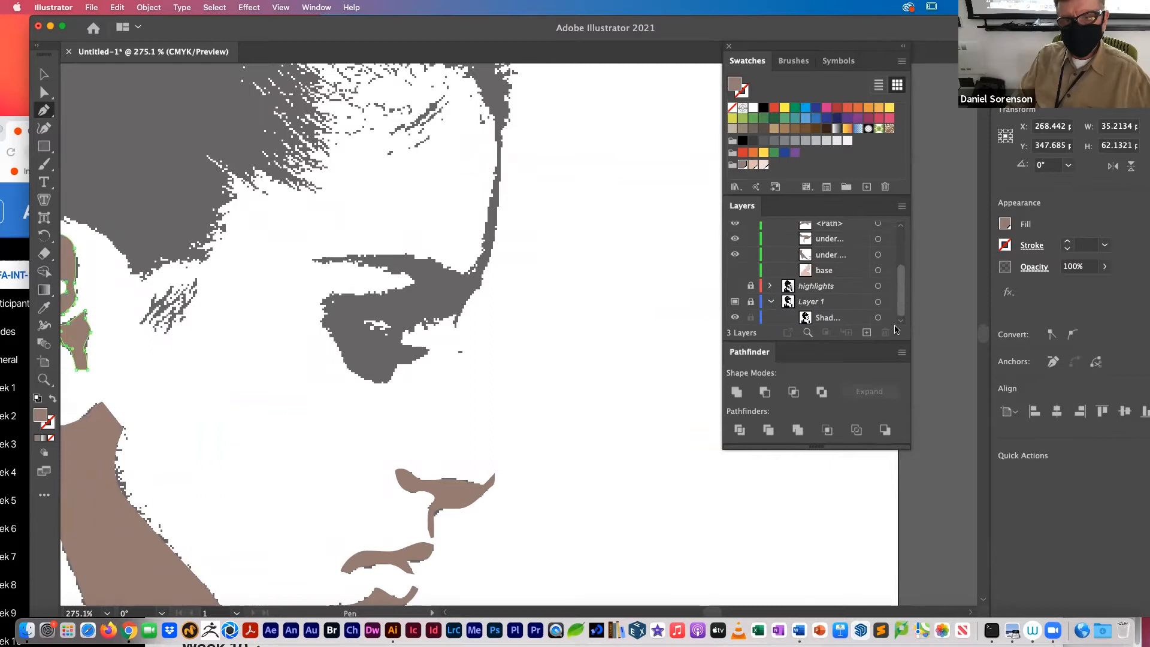
{"action": "left_click", "coordinate": [735, 286]}
{"action": "left_click", "coordinate": [735, 286]}
{"action": "left_click", "coordinate": [735, 286]}
{"action": "left_click", "coordinate": [736, 286]}
{"action": "left_click", "coordinate": [735, 287]}
{"action": "left_click", "coordinate": [735, 286]}
{"action": "left_click", "coordinate": [735, 286]}
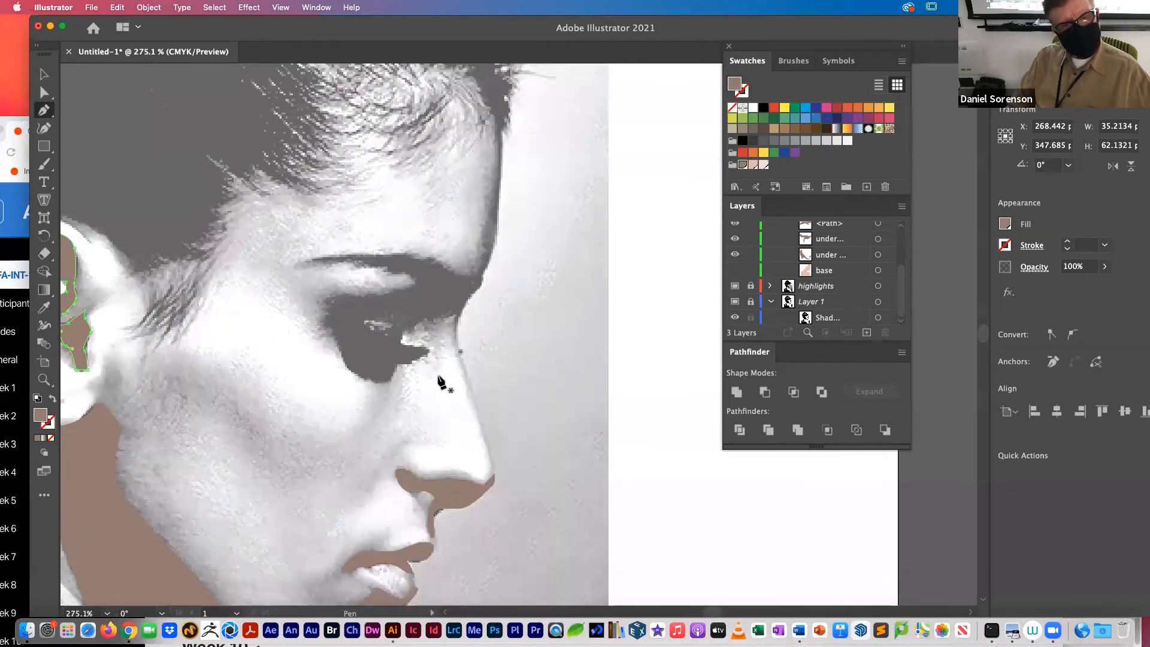
Step: Draw the eyebrow shadow's upper edge with the Pen tool from the brow ridge back to the eyebrow's outer tip
{"action": "left_click", "coordinate": [480, 274]}
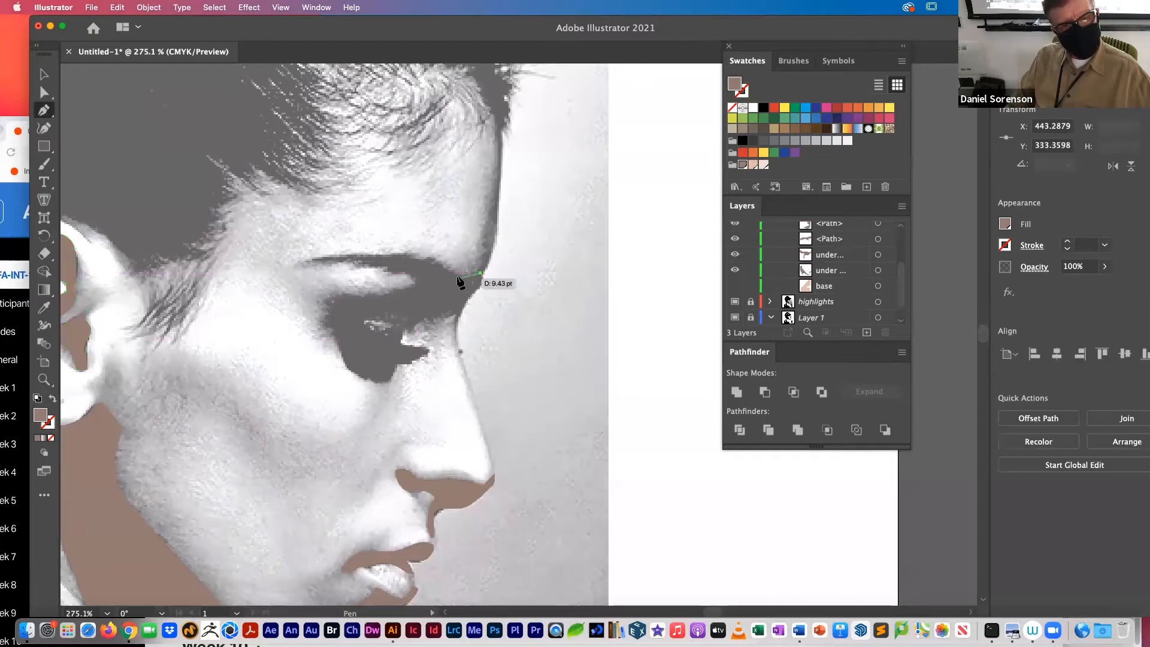
{"action": "left_click_drag", "start_coordinate": [442, 269], "coordinate": [447, 272]}
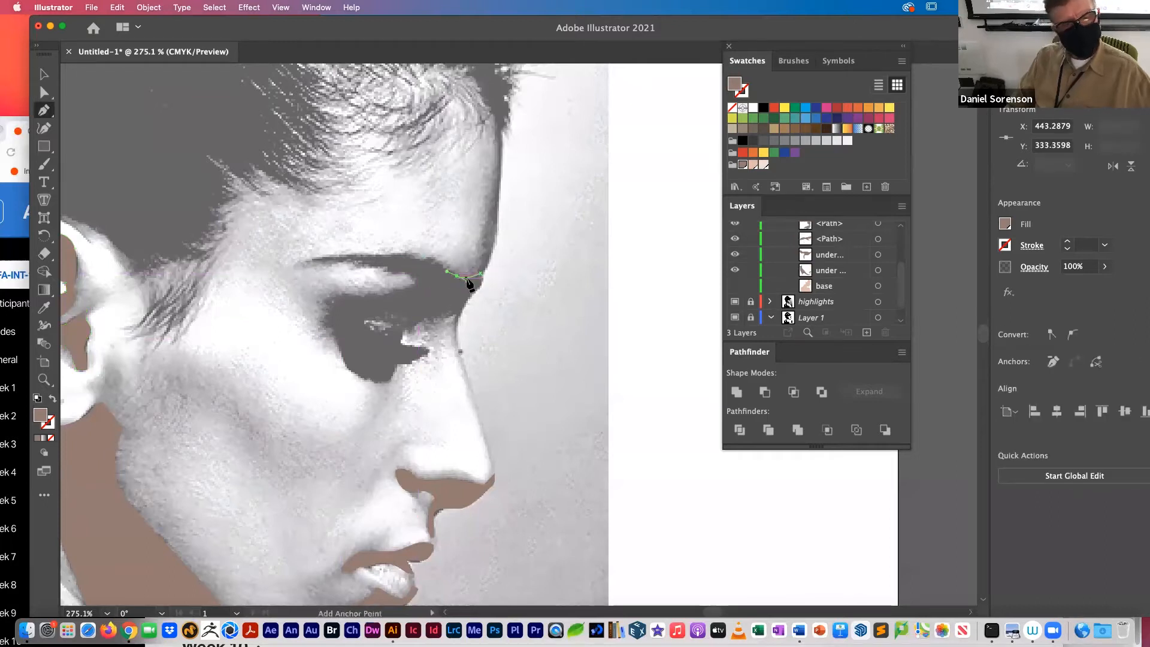
{"action": "key", "text": "super+z"}
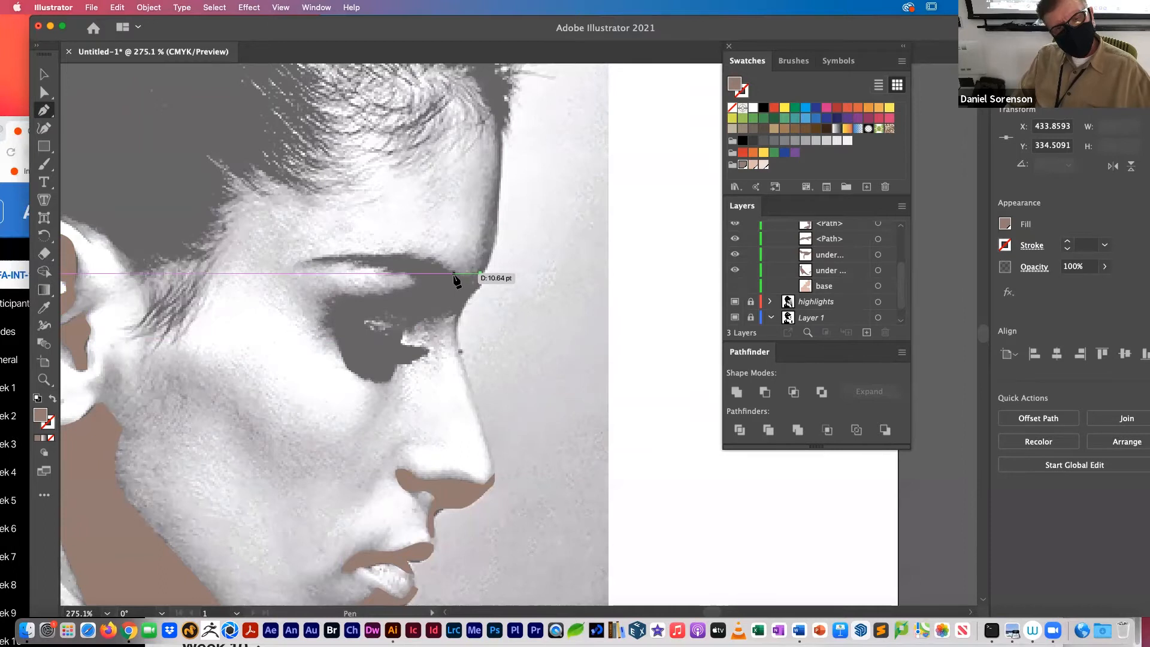
{"action": "left_click", "coordinate": [454, 273]}
{"action": "left_click", "coordinate": [419, 253]}
{"action": "left_click", "coordinate": [340, 256]}
{"action": "left_click", "coordinate": [324, 257]}
{"action": "left_click", "coordinate": [302, 262]}
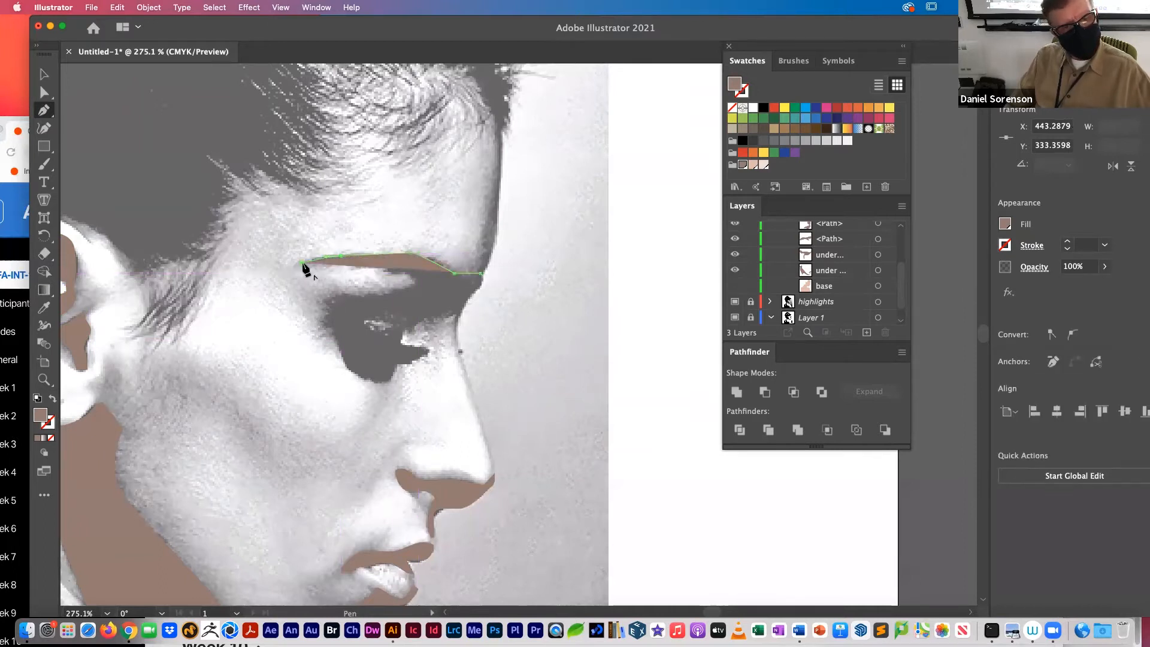
Step: Remove the brow path's fill and trace the eyebrow's underside, around the eyelid shadow, and forward toward the nose bridge
{"action": "left_click", "coordinate": [51, 438]}
{"action": "left_click", "coordinate": [355, 265]}
{"action": "left_click", "coordinate": [387, 269]}
{"action": "left_click", "coordinate": [395, 270]}
{"action": "left_click", "coordinate": [404, 271]}
{"action": "left_click_drag", "start_coordinate": [418, 279], "coordinate": [403, 323]}
{"action": "left_click", "coordinate": [412, 326]}
{"action": "left_click", "coordinate": [425, 319]}
{"action": "left_click", "coordinate": [434, 317]}
{"action": "left_click", "coordinate": [443, 314]}
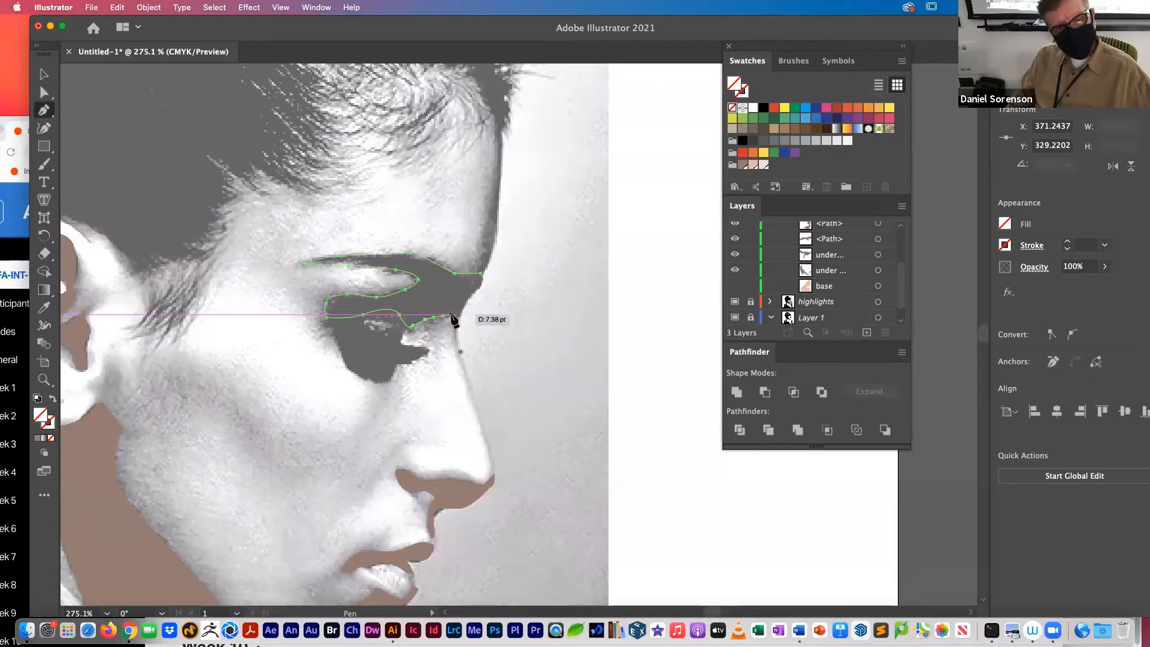
Step: Extend the brow path past the profile, close it at its start, and fill it with the C=38 M=51 Y=52 K=9 swatch
{"action": "left_click_drag", "start_coordinate": [483, 328], "coordinate": [501, 303]}
{"action": "left_click", "coordinate": [508, 264]}
{"action": "left_click", "coordinate": [480, 274]}
{"action": "left_click", "coordinate": [743, 165]}
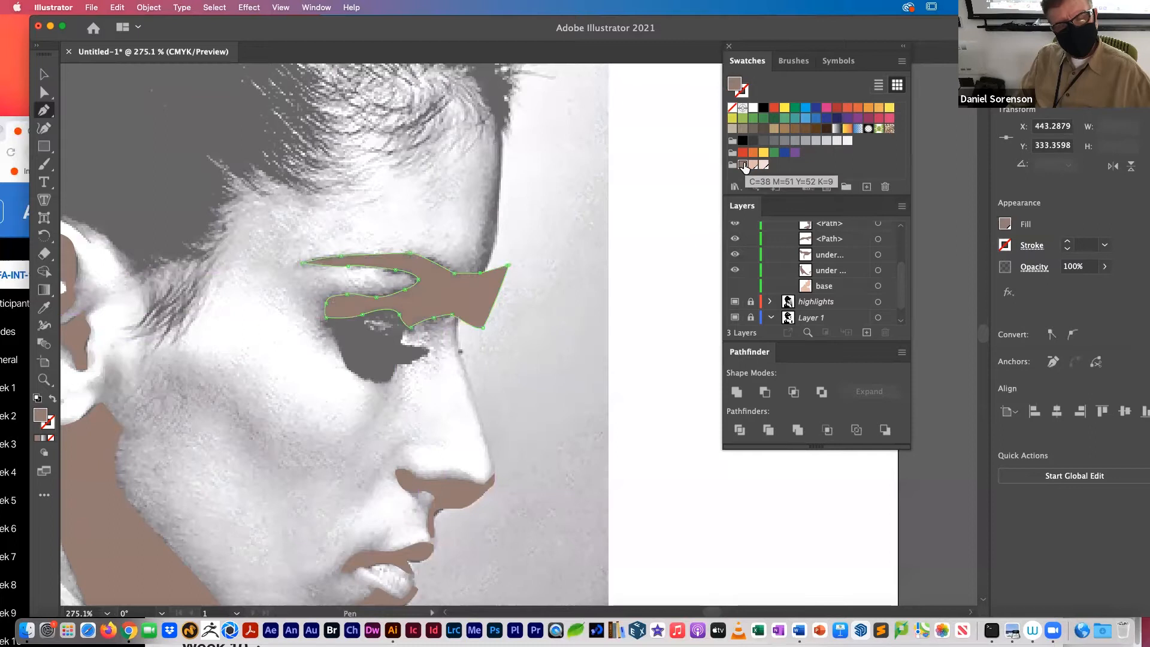
Step: Make the base face shape visible beneath the shadow shapes
{"action": "left_click", "coordinate": [734, 286]}
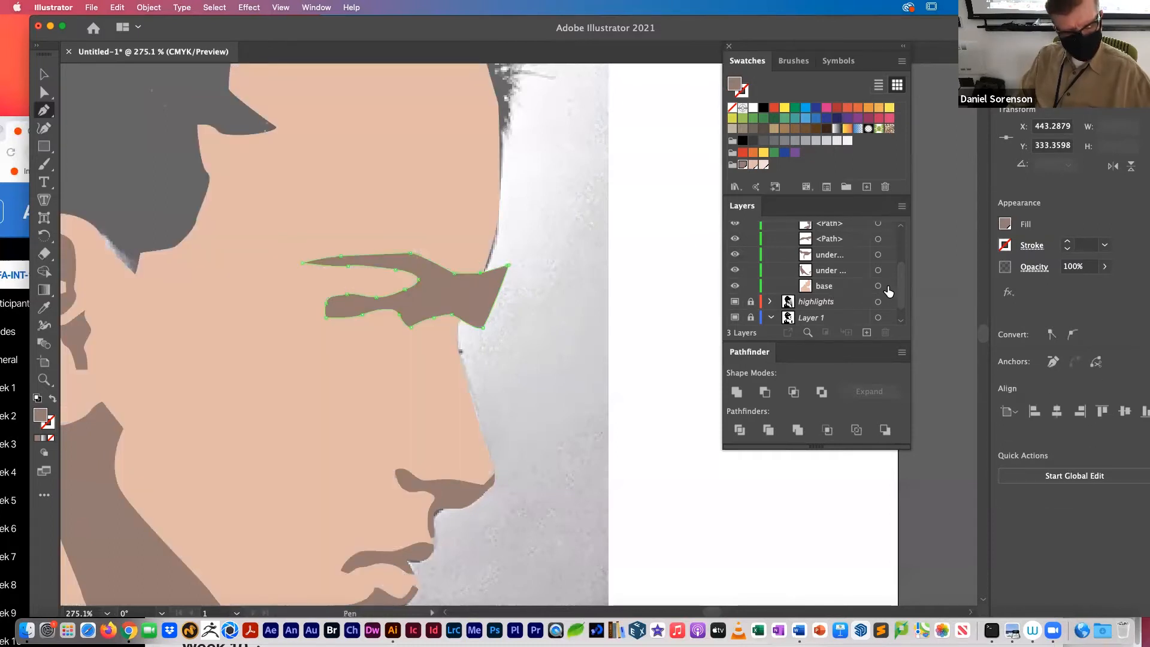
Step: Try intersecting the brow shadow with the base face shape, and undo the intersection
{"action": "left_click", "coordinate": [886, 287]}
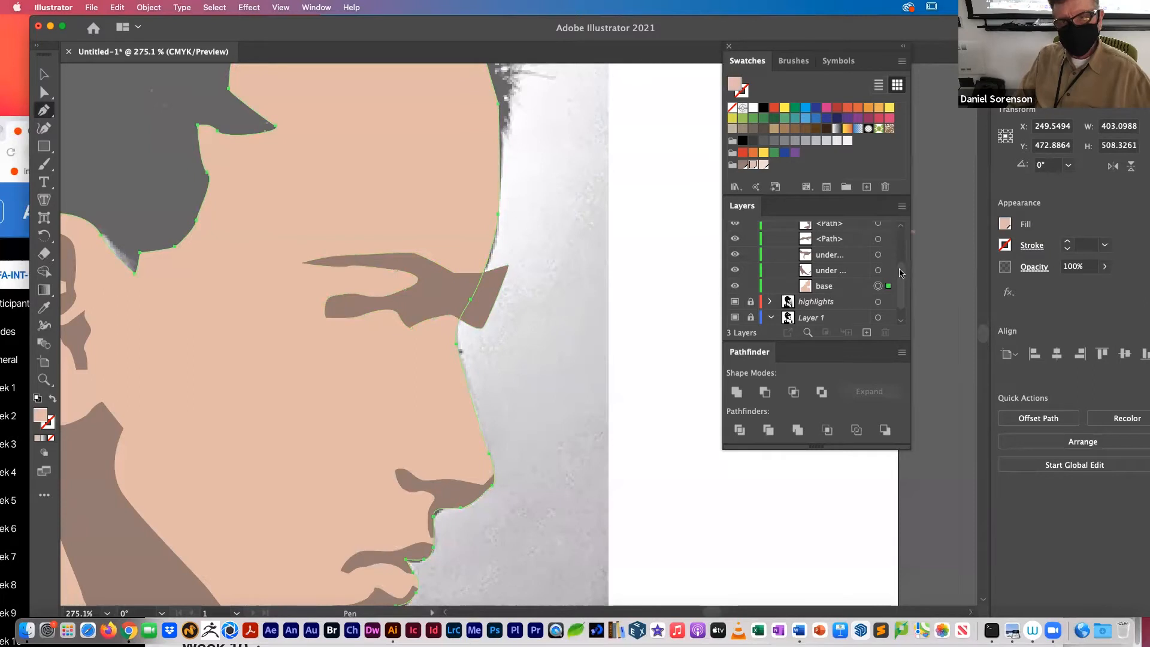
{"action": "left_click_drag", "start_coordinate": [900, 273], "coordinate": [904, 242]}
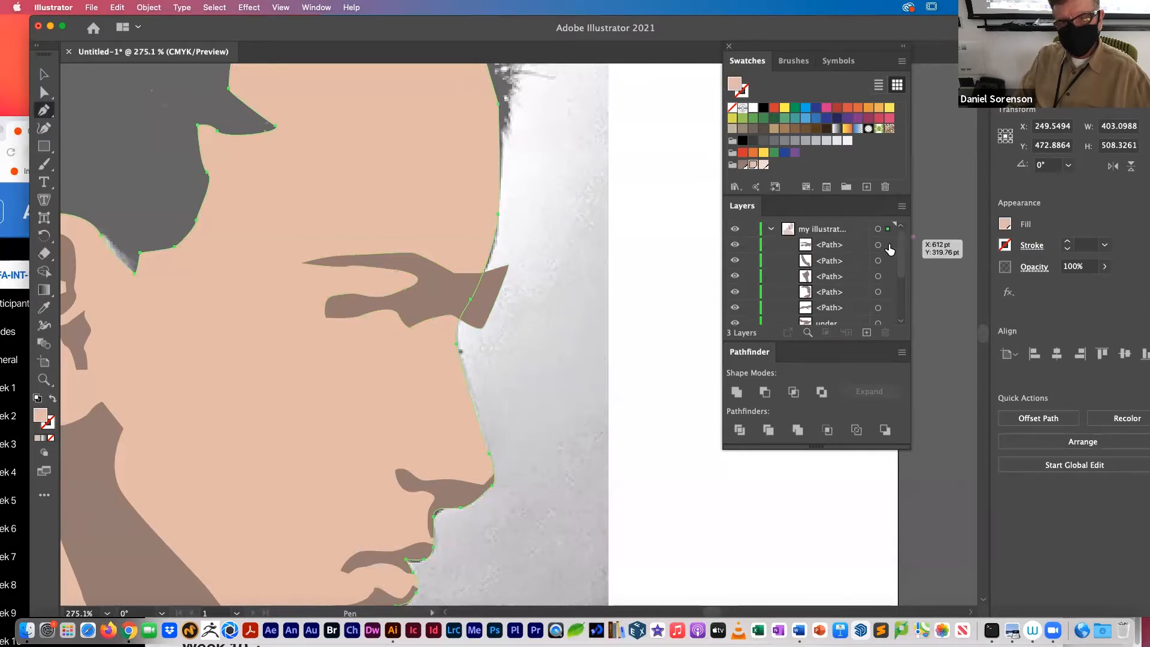
{"action": "left_click", "coordinate": [889, 245], "text": "shift"}
{"action": "left_click", "coordinate": [794, 392]}
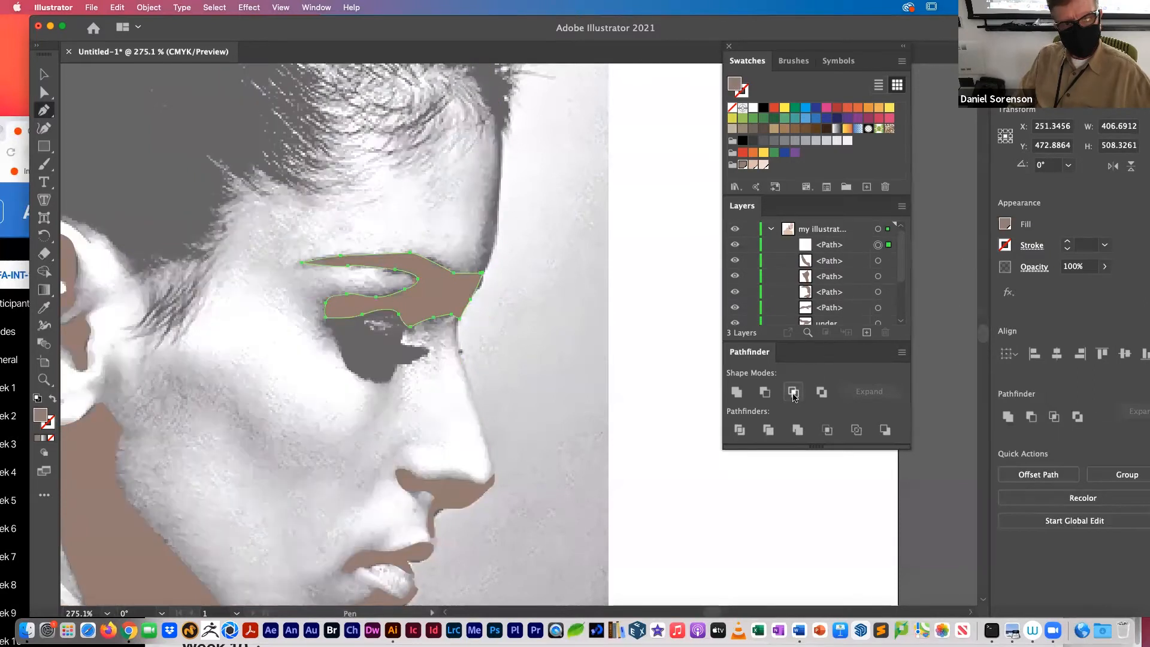
{"action": "scroll", "coordinate": [893, 266], "scroll_direction": "down", "scroll_amount": 3}
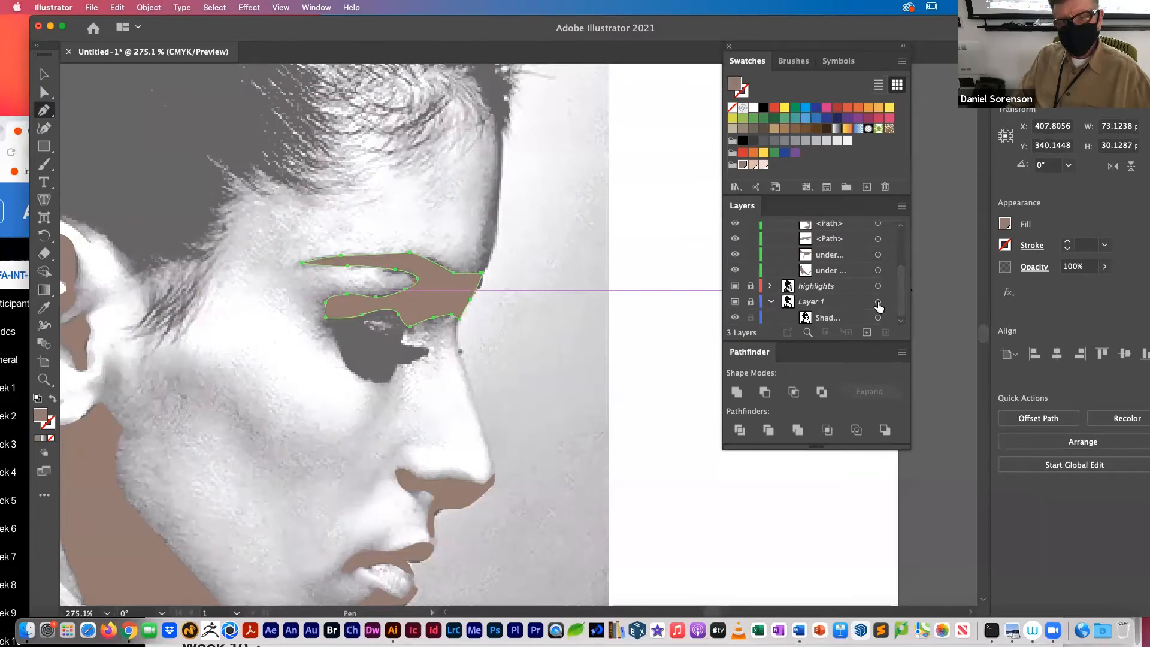
{"action": "key", "text": "super+z"}
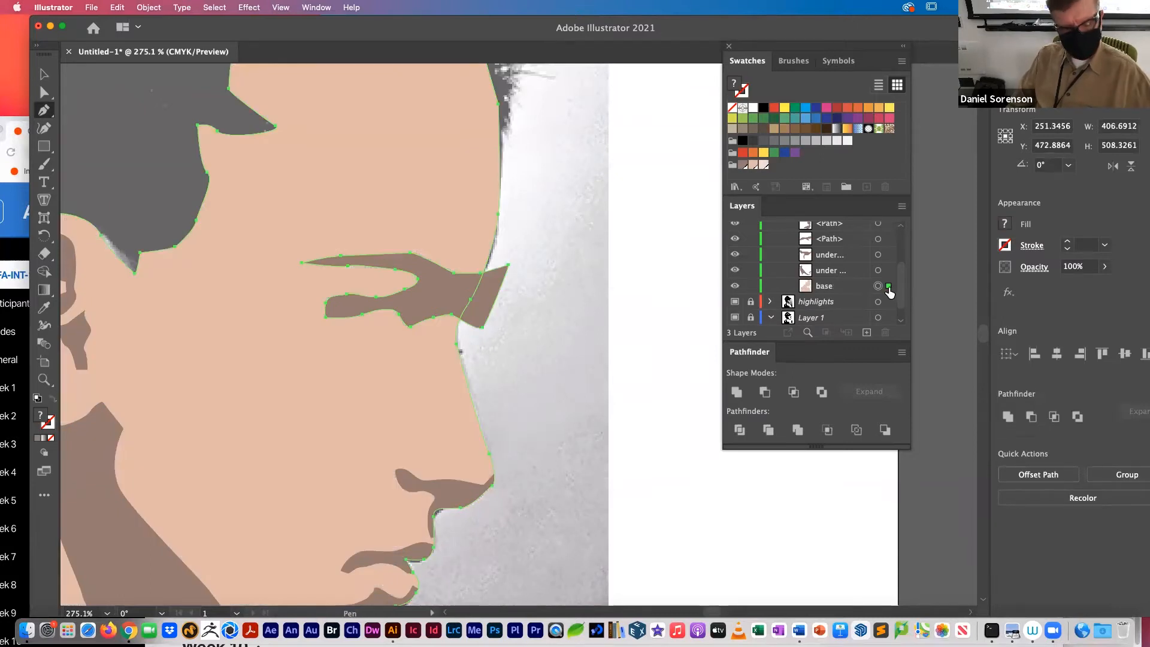
Step: Duplicate the brow shadow and base shape in place, and intersect the top brow path with the original base
{"action": "key", "text": "super+shift+bracketright"}
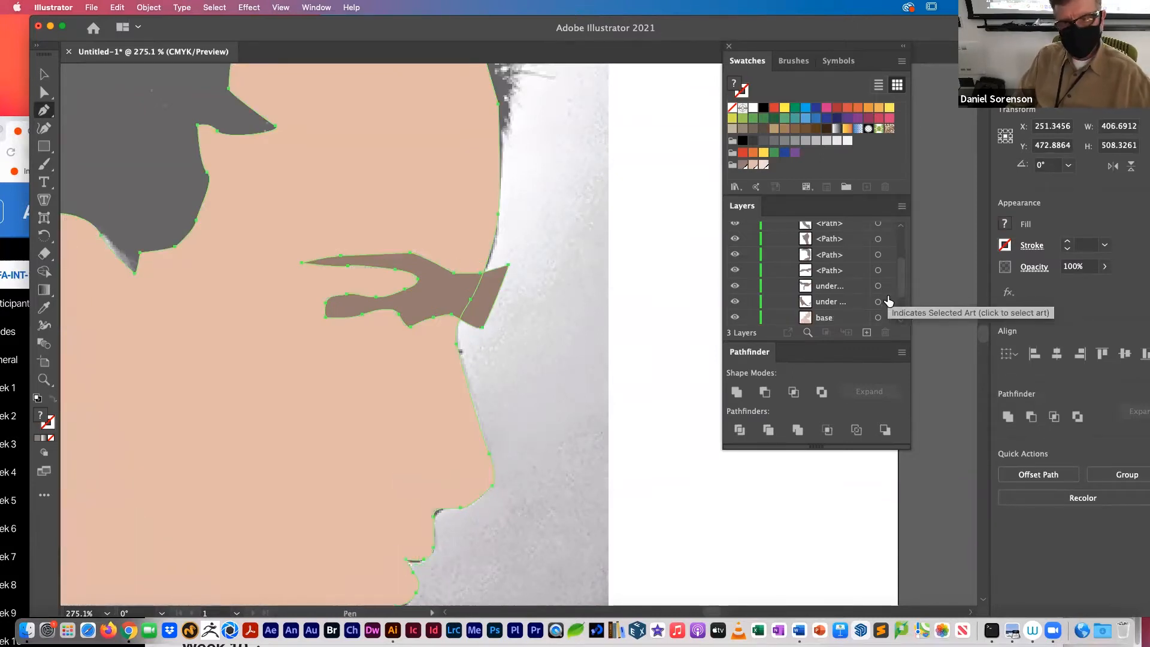
{"action": "scroll", "coordinate": [897, 318], "scroll_direction": "down", "scroll_amount": 3}
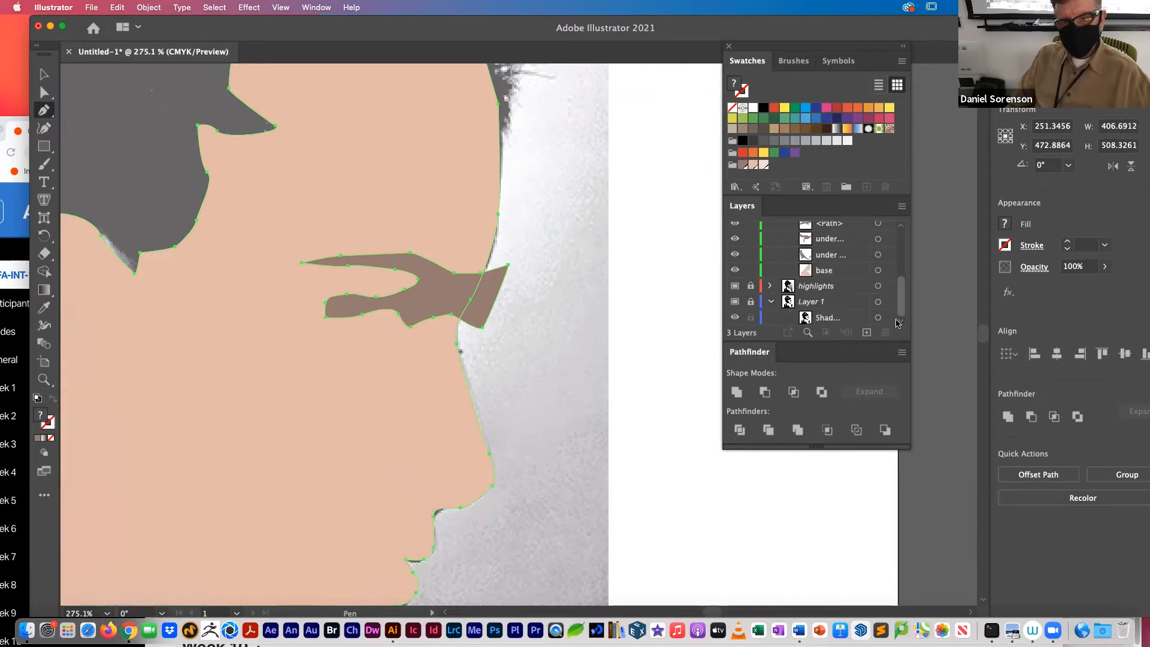
{"action": "left_click", "coordinate": [888, 270]}
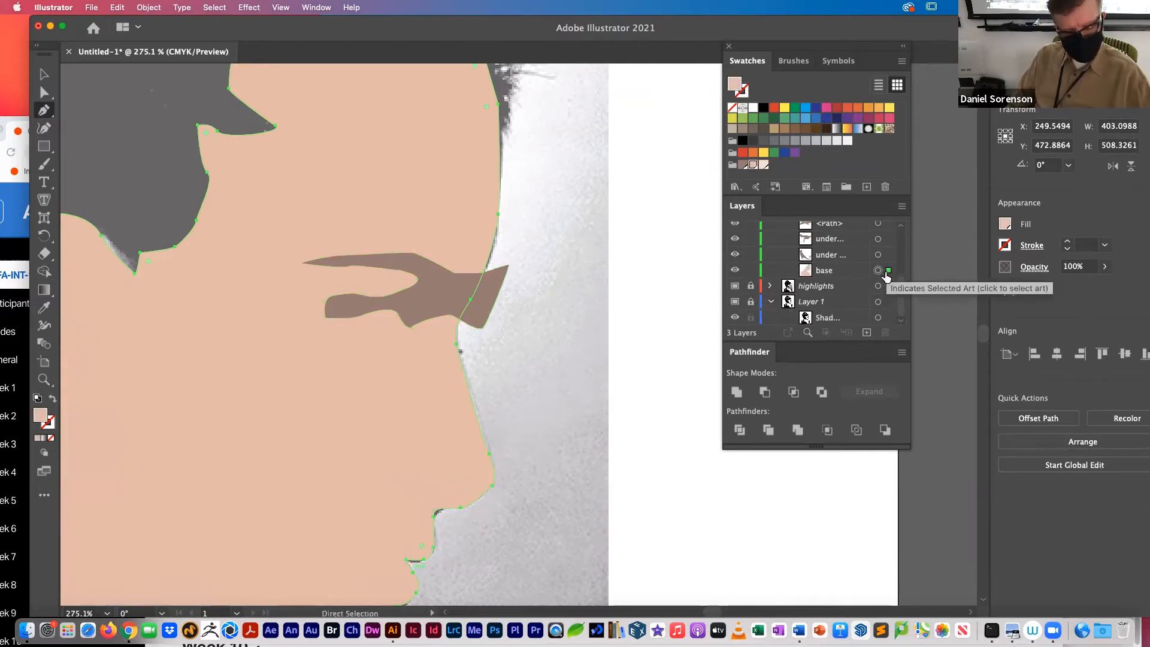
{"action": "scroll", "coordinate": [886, 276], "scroll_direction": "up", "scroll_amount": 5}
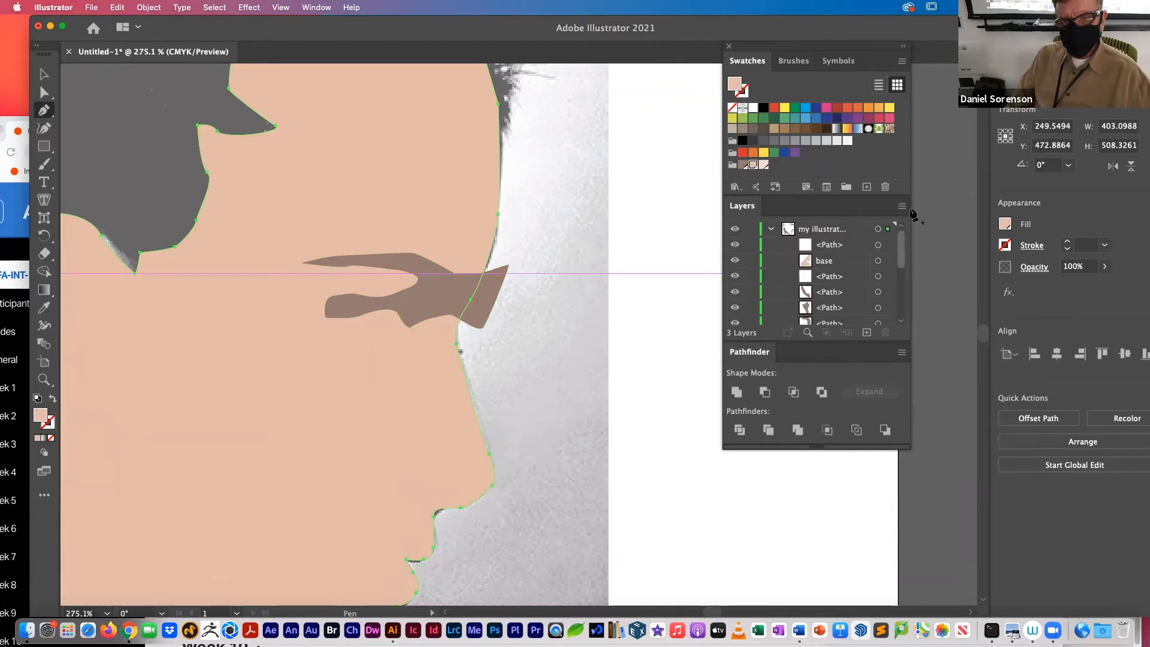
{"action": "left_click", "coordinate": [889, 245]}
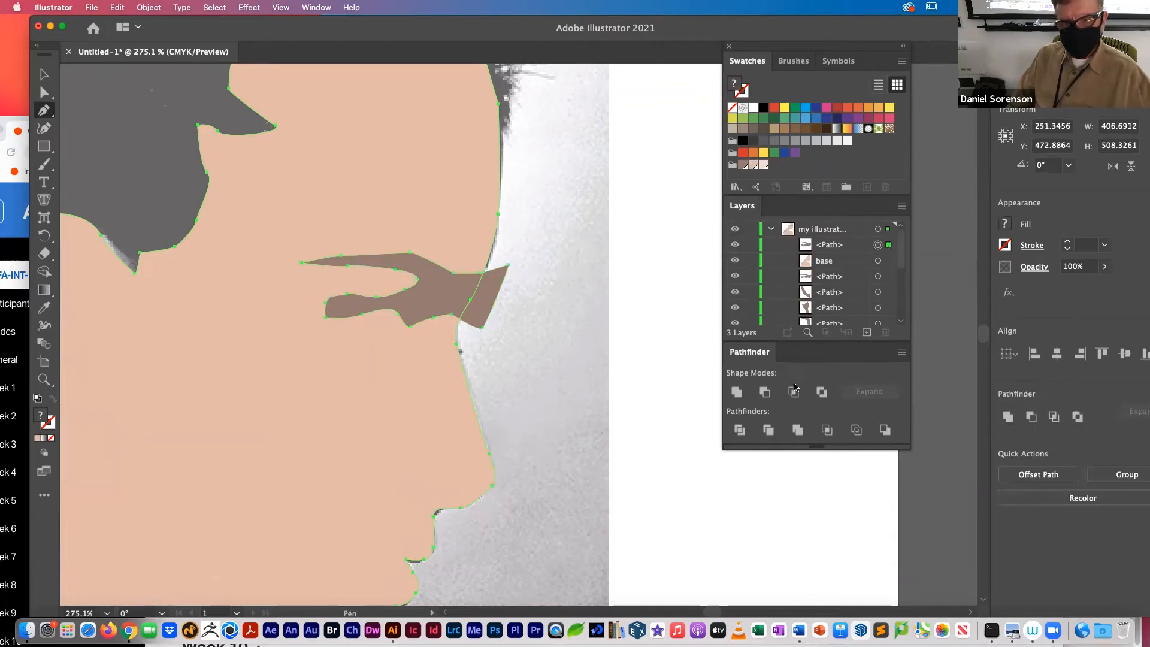
{"action": "left_click", "coordinate": [793, 393]}
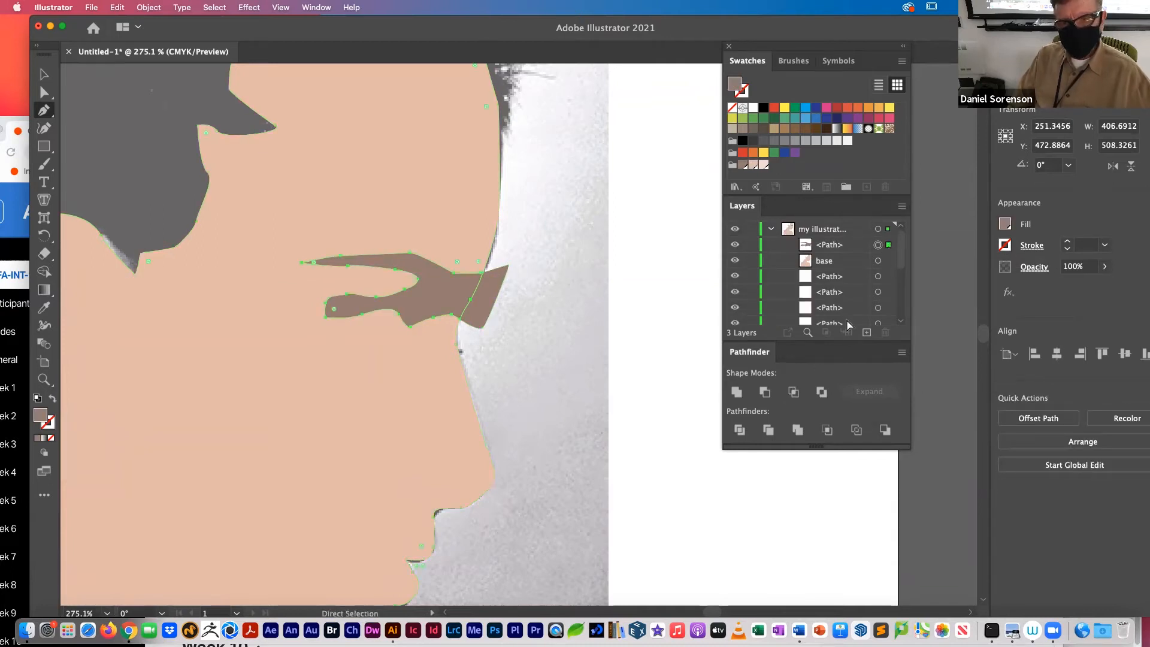
{"action": "scroll", "coordinate": [904, 287], "scroll_direction": "down", "scroll_amount": 5}
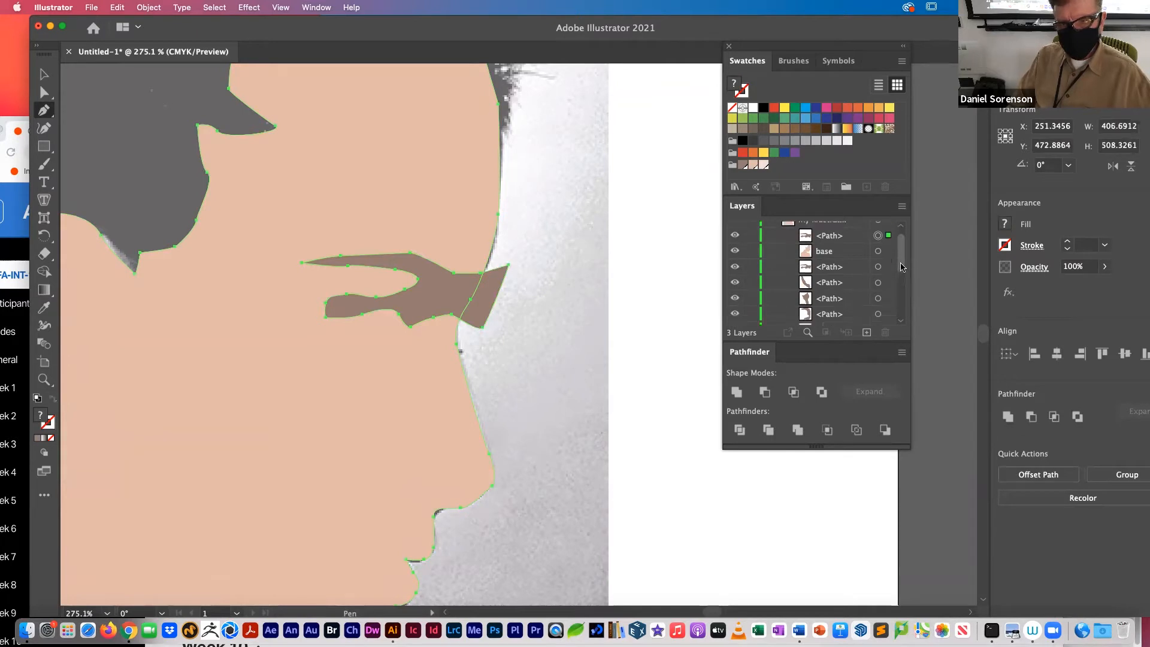
{"action": "left_click_drag", "start_coordinate": [902, 294], "coordinate": [909, 246]}
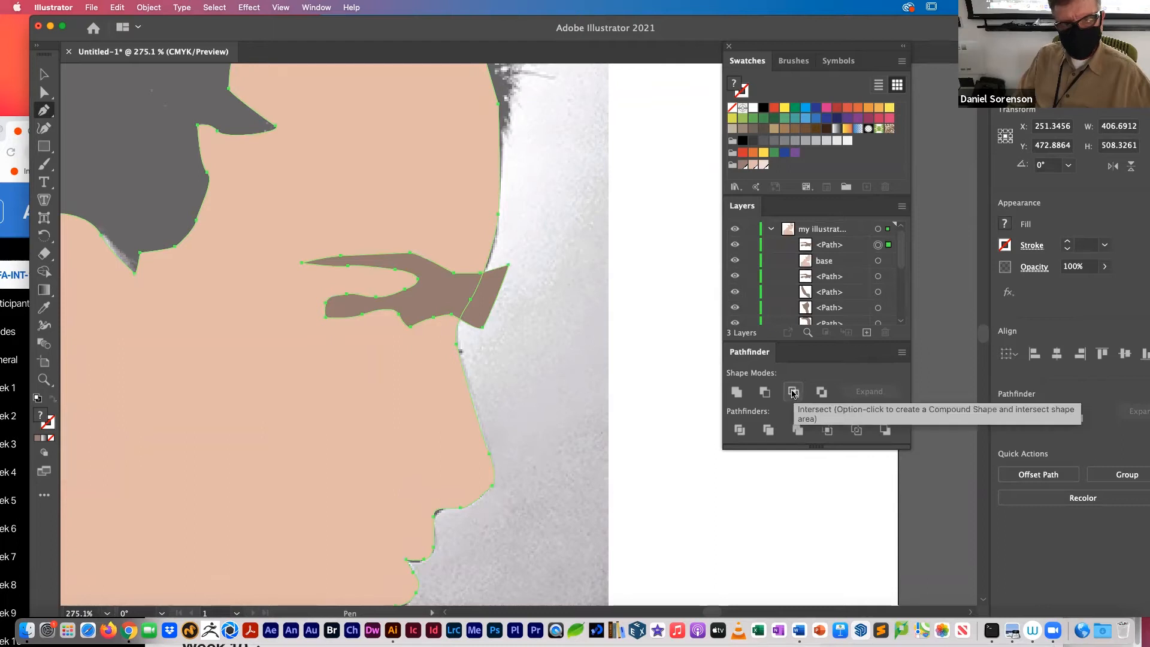
{"action": "left_click", "coordinate": [792, 393]}
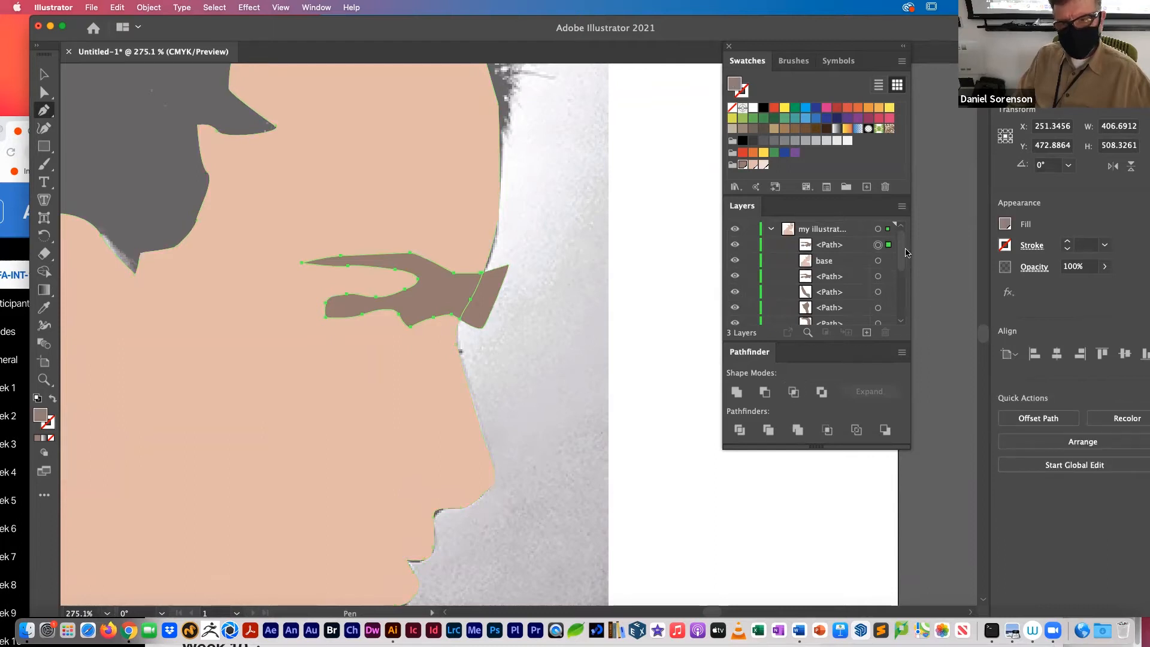
Step: Move the base copy below all the shadow shapes and intersect a base shape with the top brow path
{"action": "mouse_move", "coordinate": [903, 258]}
{"action": "left_mouse_down"}
{"action": "mouse_move", "coordinate": [899, 301]}
{"action": "mouse_move", "coordinate": [904, 258]}
{"action": "left_mouse_up"}
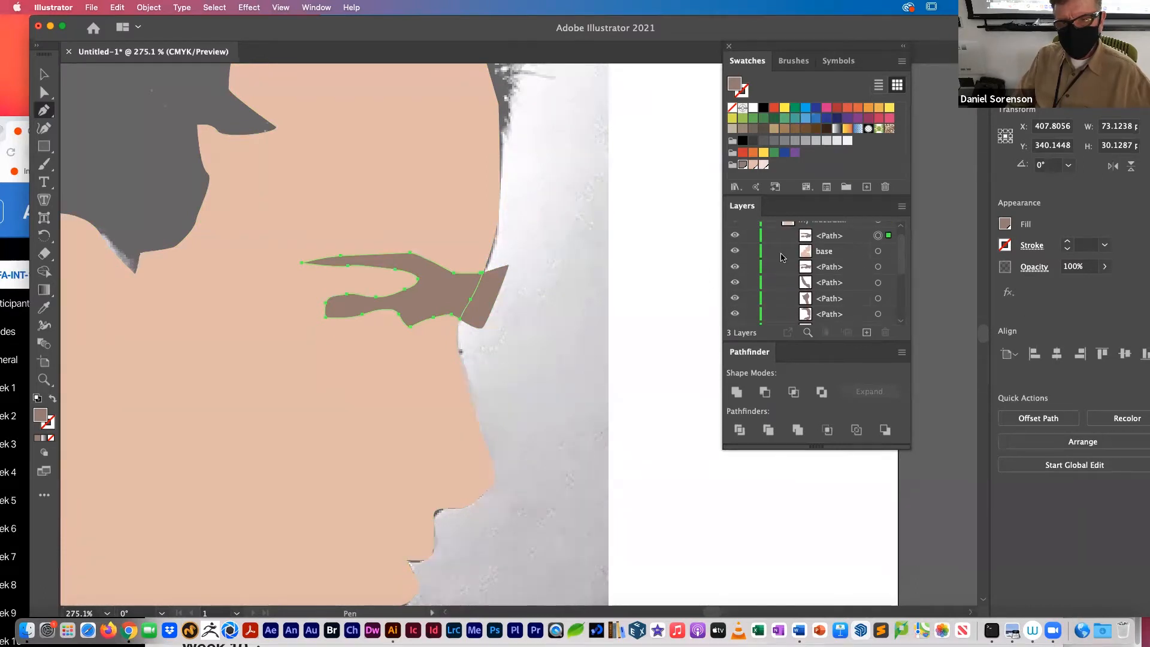
{"action": "left_click_drag", "start_coordinate": [842, 258], "coordinate": [833, 280]}
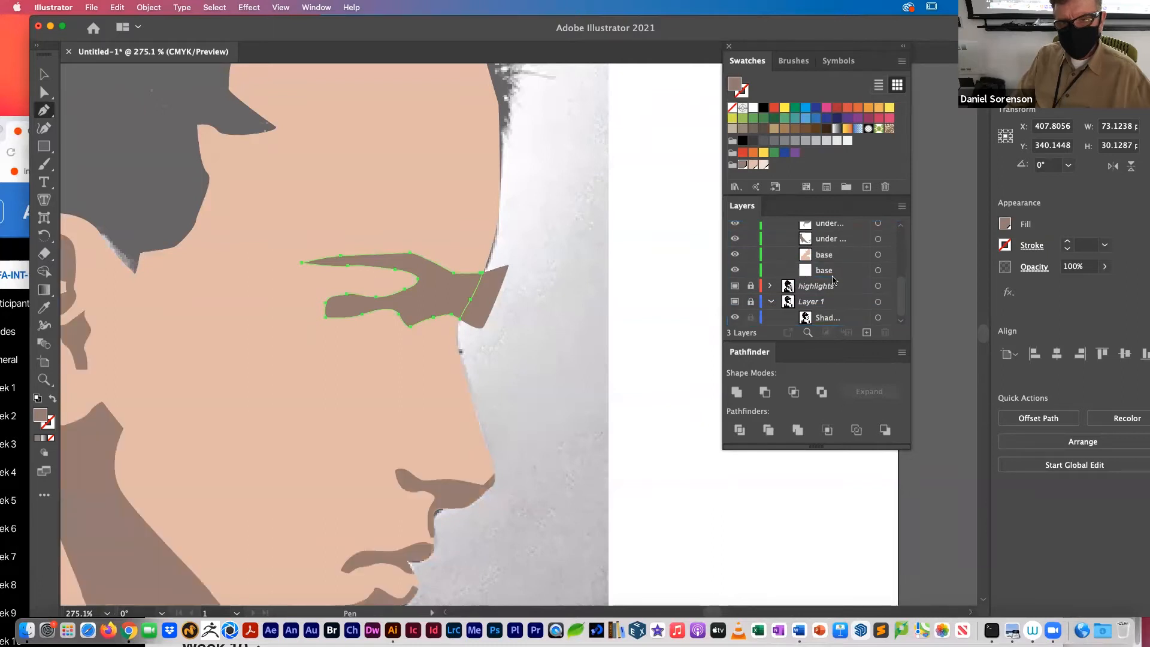
{"action": "left_click", "coordinate": [888, 256]}
{"action": "mouse_move", "coordinate": [903, 297]}
{"action": "left_mouse_down"}
{"action": "mouse_move", "coordinate": [905, 238]}
{"action": "mouse_move", "coordinate": [904, 307]}
{"action": "left_mouse_up"}
{"action": "left_click", "coordinate": [886, 247], "text": "shift"}
{"action": "left_click", "coordinate": [794, 392]}
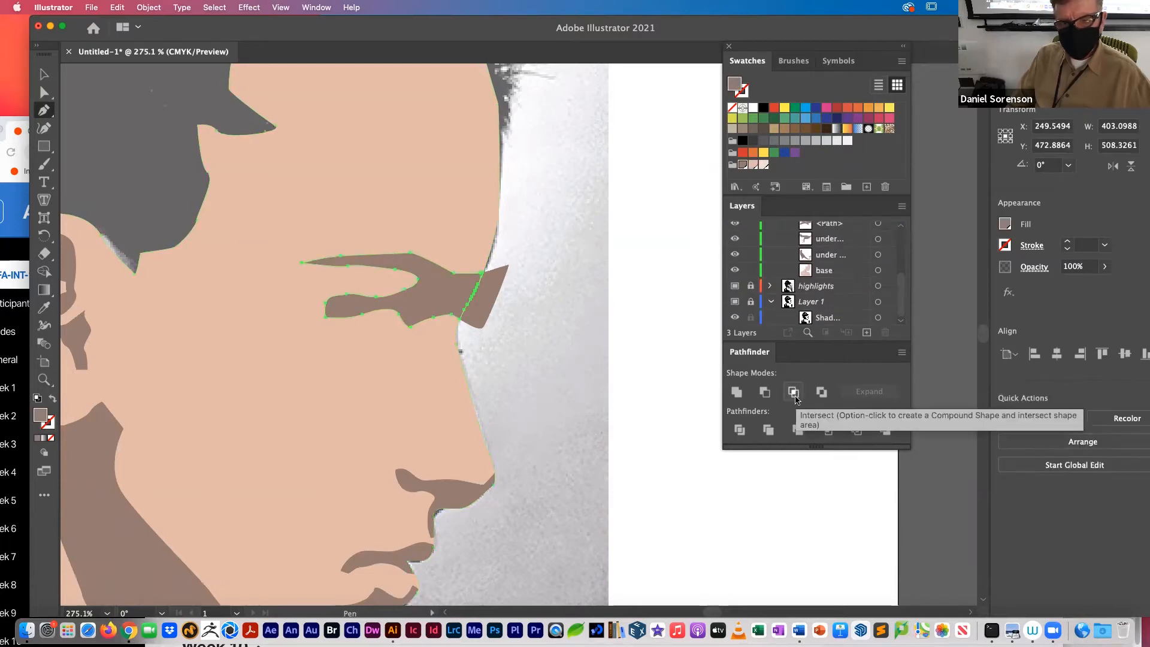
Step: Hide the topmost brow path and intersect the overhanging brow shadow below it with the base to trim it at the profile
{"action": "left_click", "coordinate": [44, 73]}
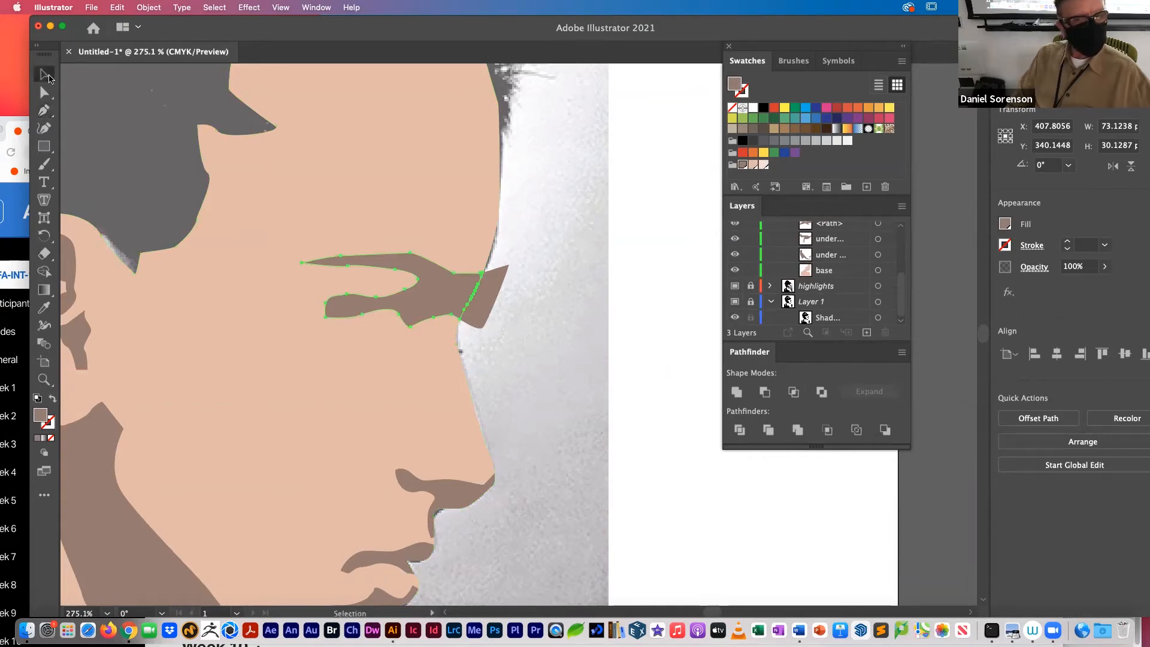
{"action": "left_click", "coordinate": [557, 221]}
{"action": "left_click", "coordinate": [484, 286]}
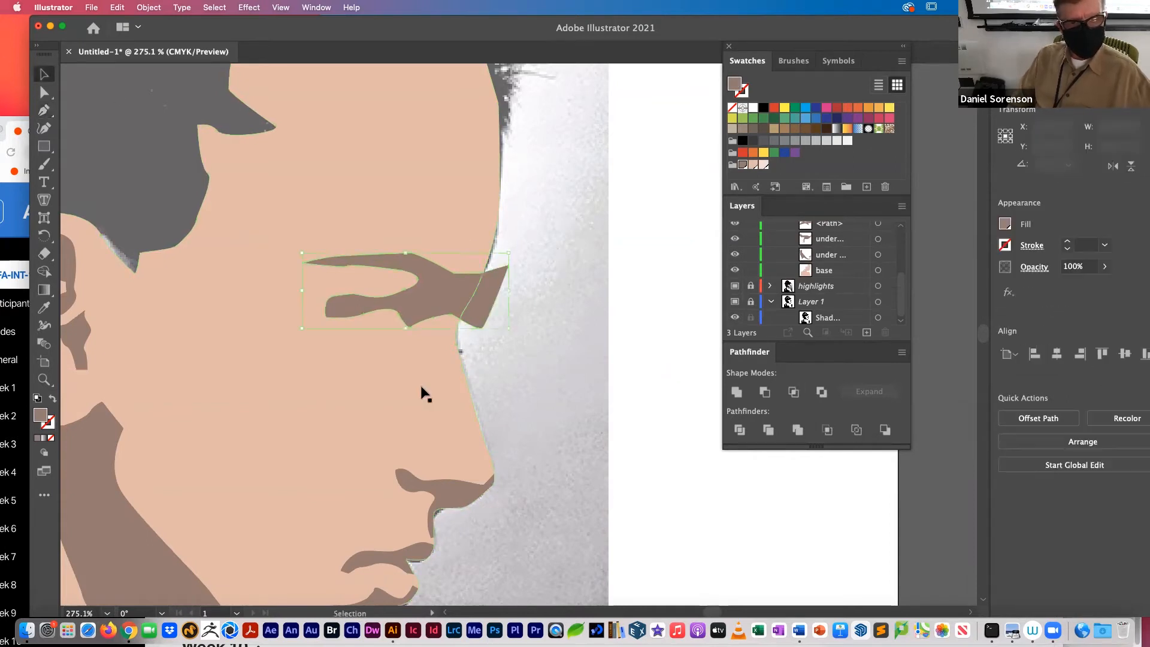
{"action": "left_click_drag", "start_coordinate": [902, 293], "coordinate": [907, 244]}
{"action": "key", "text": "a"}
{"action": "key", "text": "v"}
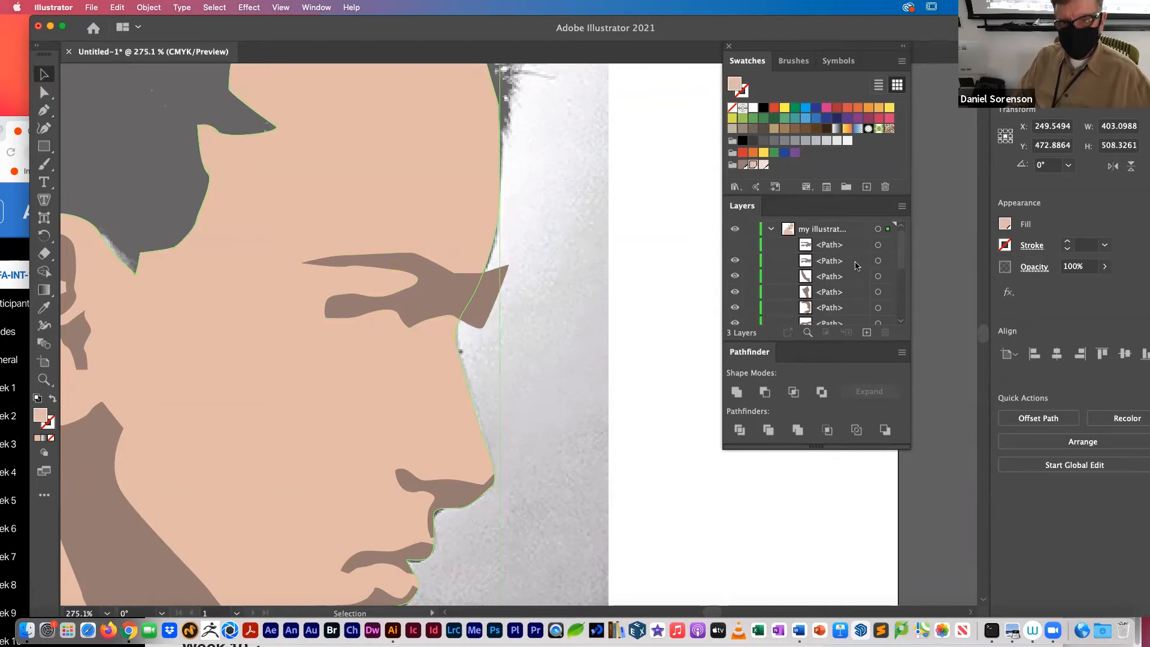
{"action": "left_click", "coordinate": [889, 261], "text": "shift"}
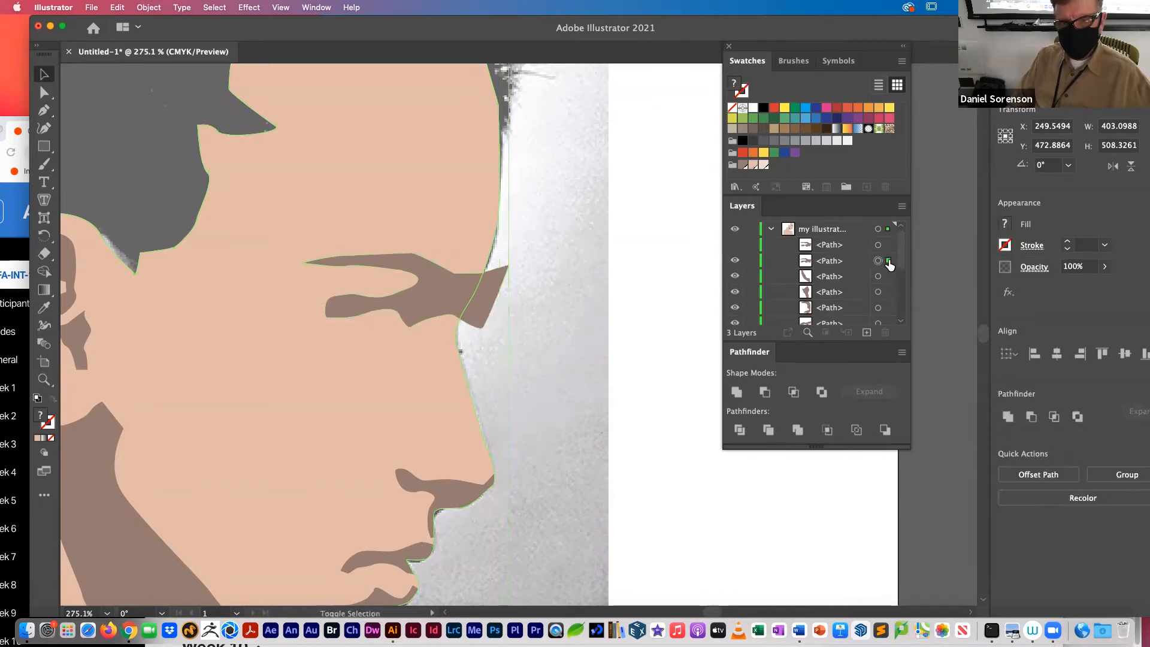
{"action": "left_click", "coordinate": [793, 393]}
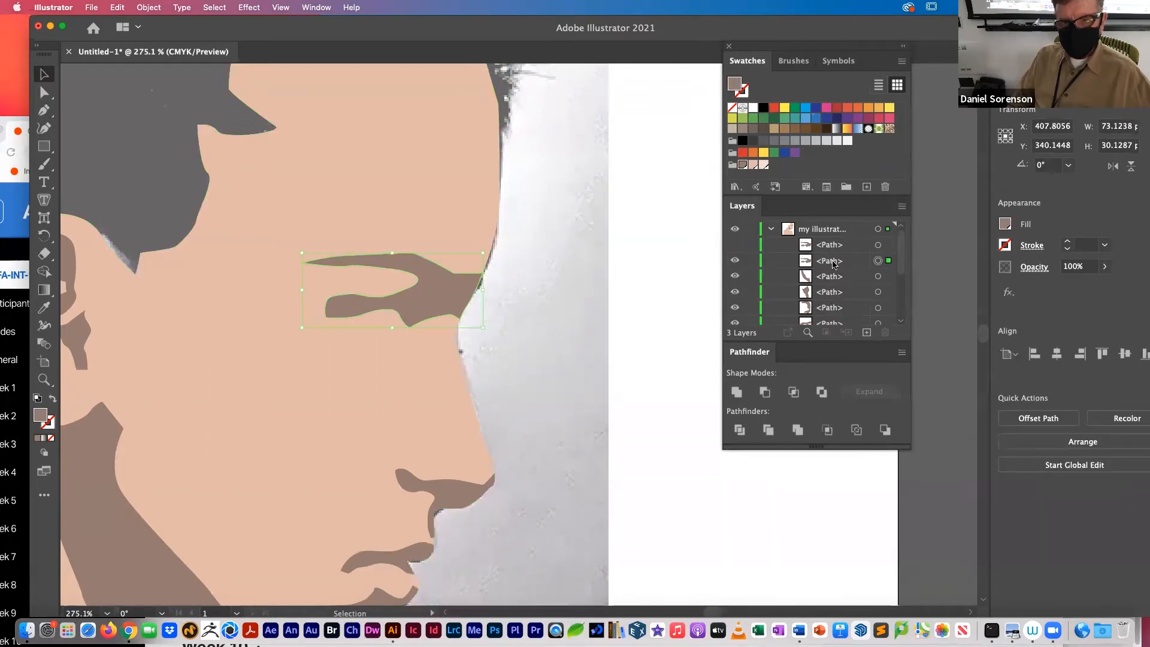
Step: Delete the hidden duplicate brow path and clear the selection
{"action": "scroll", "coordinate": [827, 269], "scroll_direction": "down", "scroll_amount": 5}
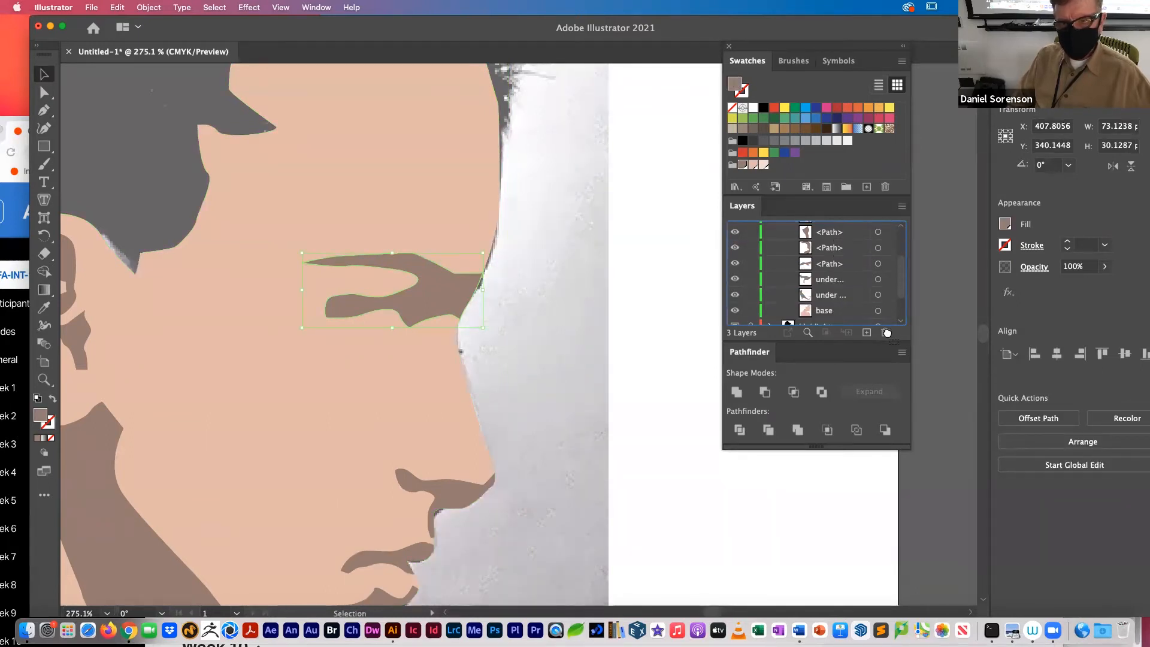
{"action": "left_click", "coordinate": [663, 293]}
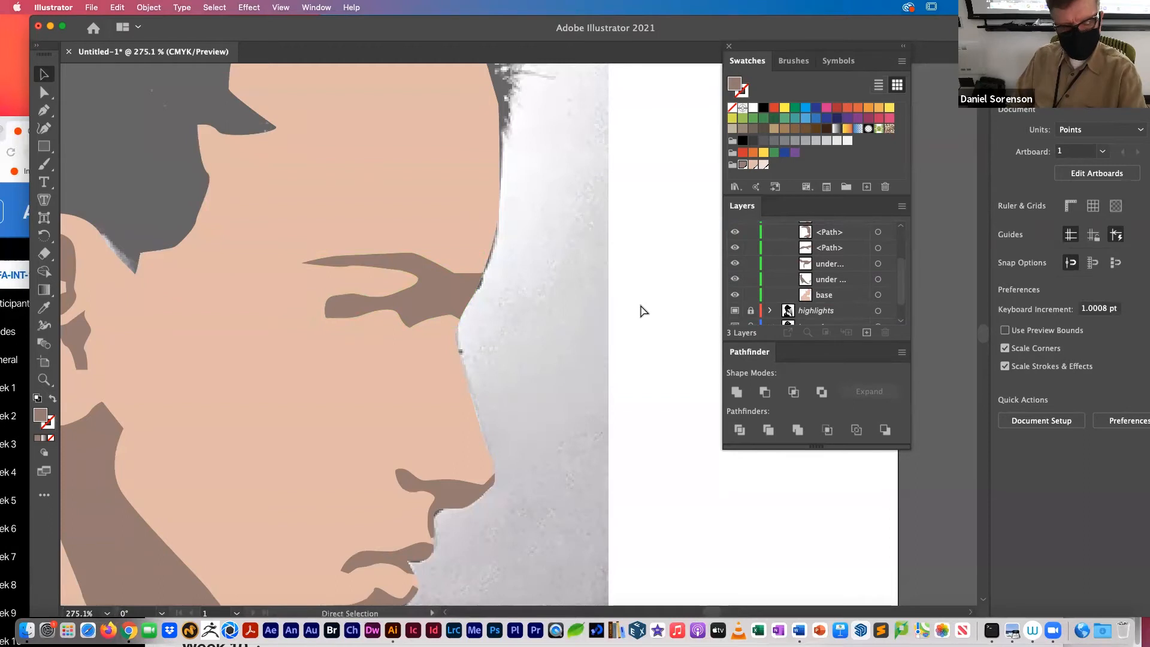
Step: Hide the highlights layer and the shadow template layer so only the drawn portrait shows
{"action": "key", "text": "super+minus"}
{"action": "key", "text": "super+minus"}
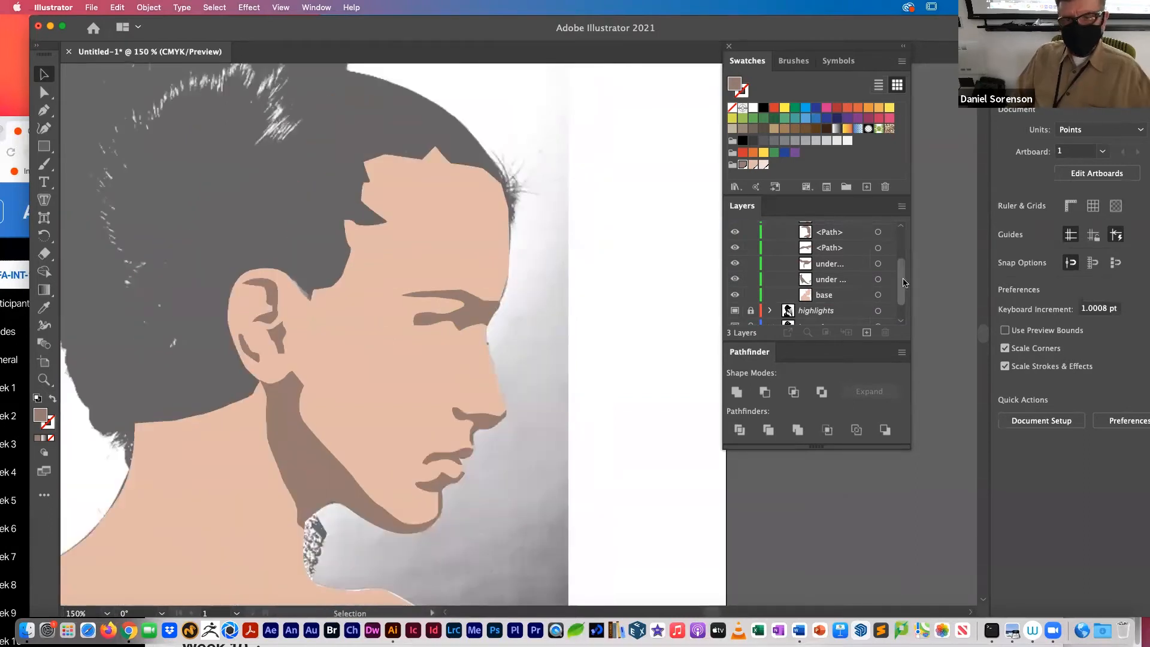
{"action": "left_click_drag", "start_coordinate": [902, 295], "coordinate": [902, 307]}
{"action": "left_click_drag", "start_coordinate": [735, 286], "coordinate": [735, 302]}
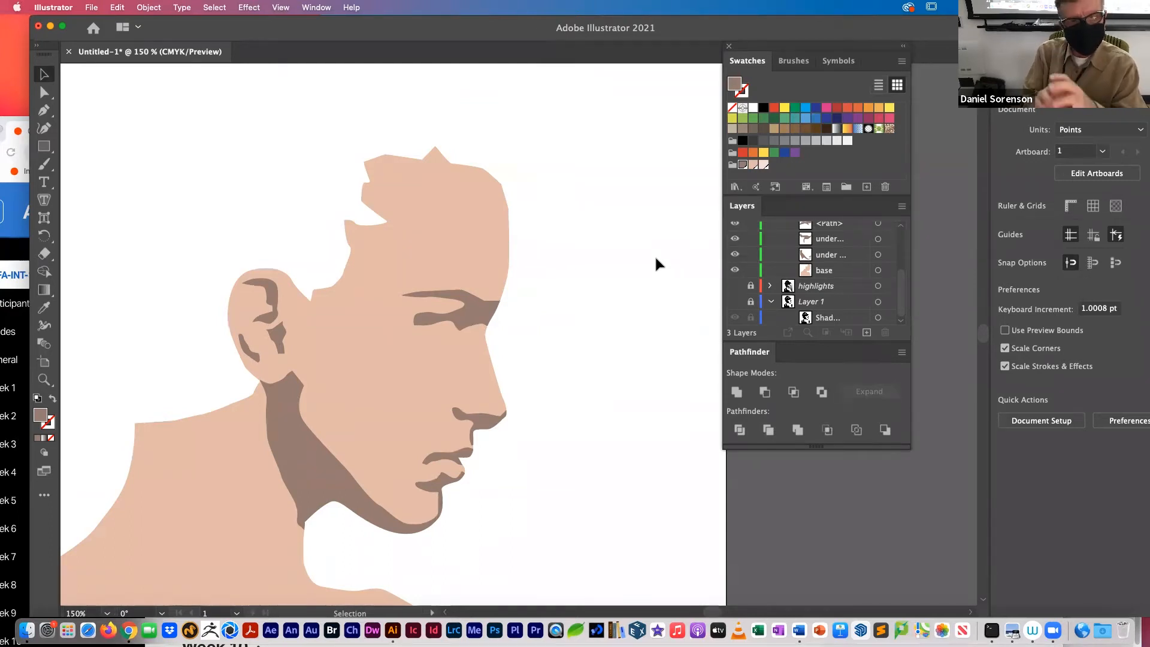
Step: Draw a second artboard about 628 by 798 pt beside the portrait's artboard
{"action": "left_click_drag", "start_coordinate": [639, 340], "coordinate": [302, 321]}
{"action": "key", "text": "super+minus"}
{"action": "key", "text": "super+minus"}
{"action": "left_click", "coordinate": [44, 361]}
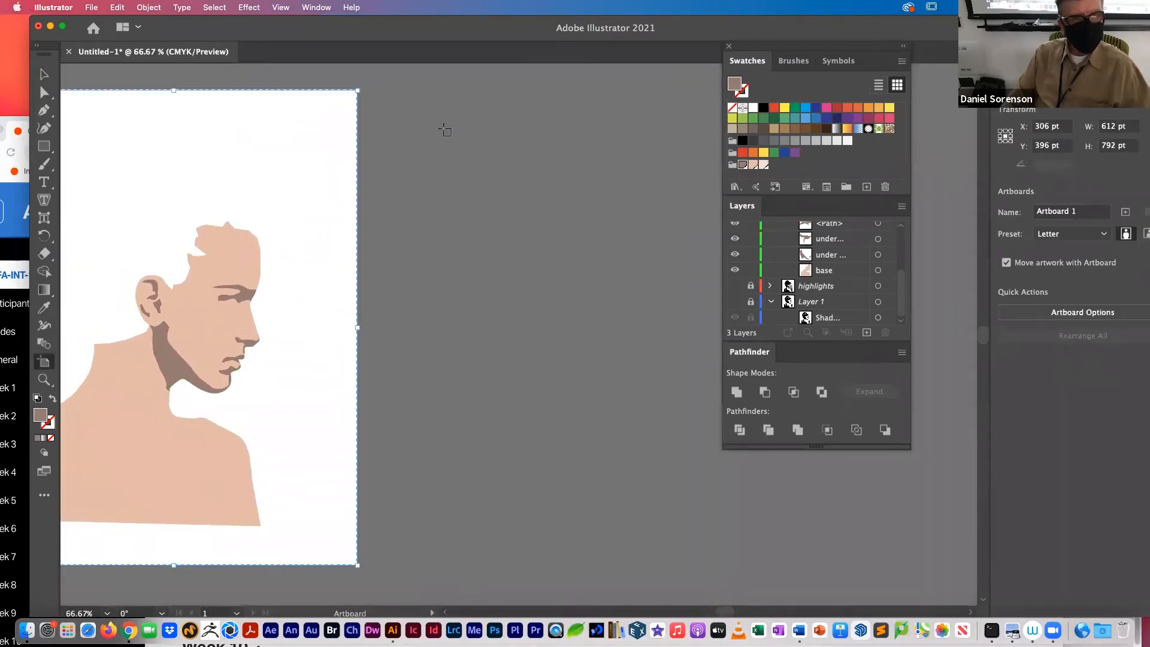
{"action": "left_click_drag", "start_coordinate": [375, 91], "coordinate": [751, 568]}
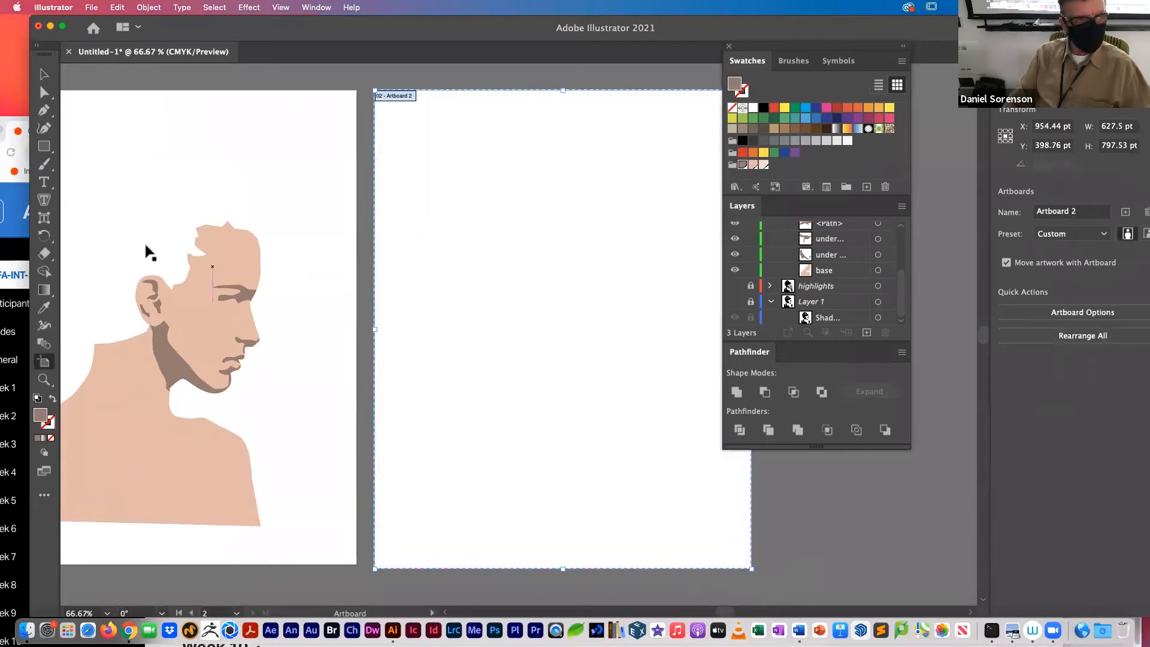
Step: Draw a closed, rounded freeform shape about 514 by 476 pt on the second artboard with the Curvature tool
{"action": "left_click", "coordinate": [43, 130]}
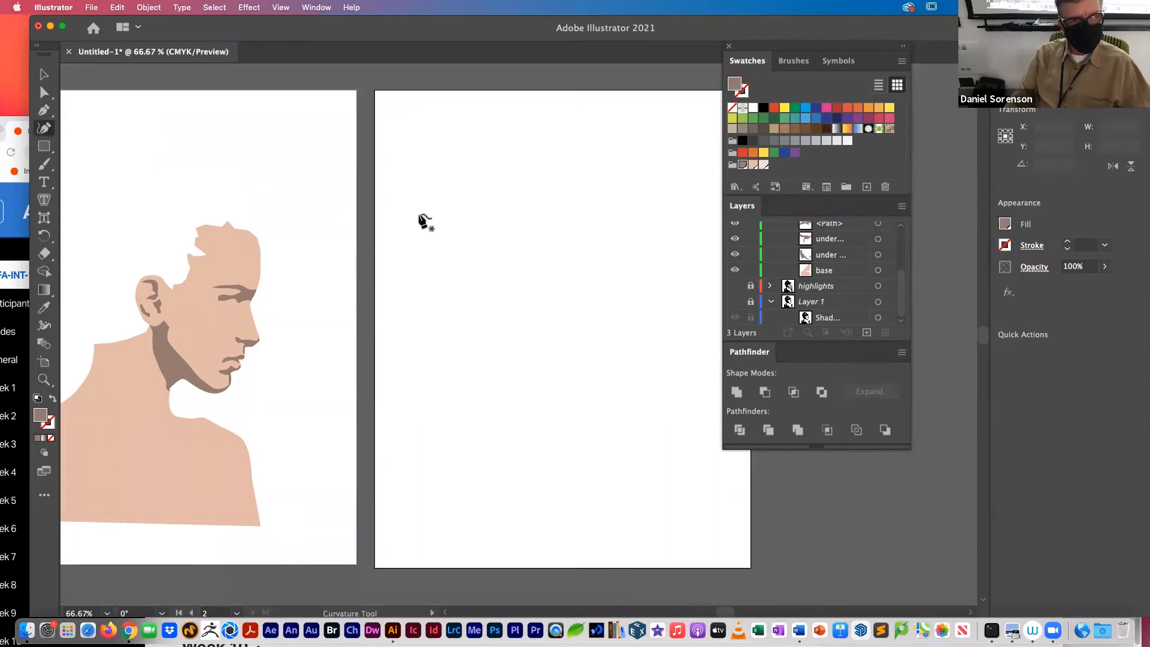
{"action": "left_click", "coordinate": [418, 216]}
{"action": "left_click", "coordinate": [447, 158]}
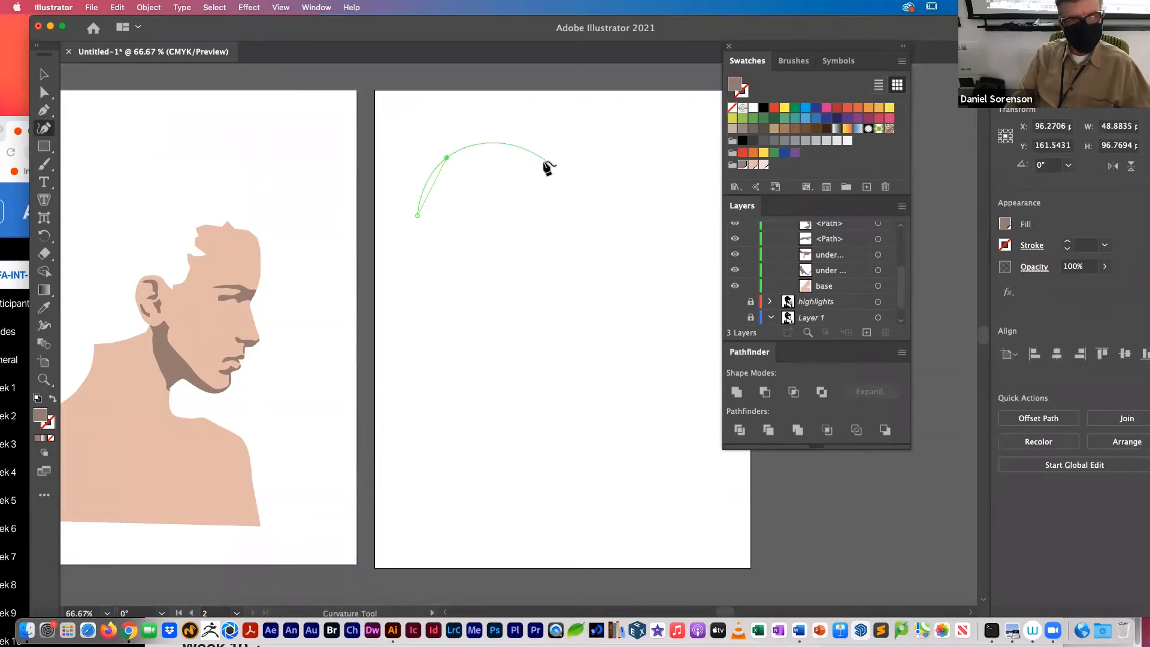
{"action": "left_click", "coordinate": [544, 163]}
{"action": "left_click", "coordinate": [590, 258]}
{"action": "left_click", "coordinate": [683, 244]}
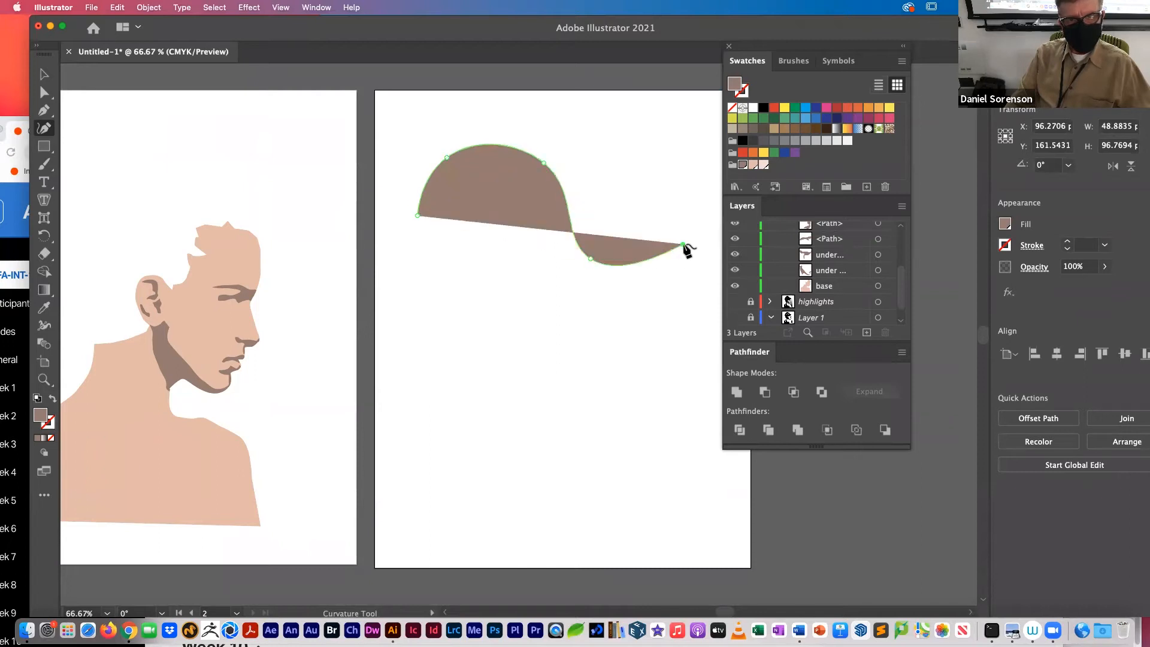
{"action": "left_click", "coordinate": [699, 347]}
{"action": "left_click", "coordinate": [488, 410]}
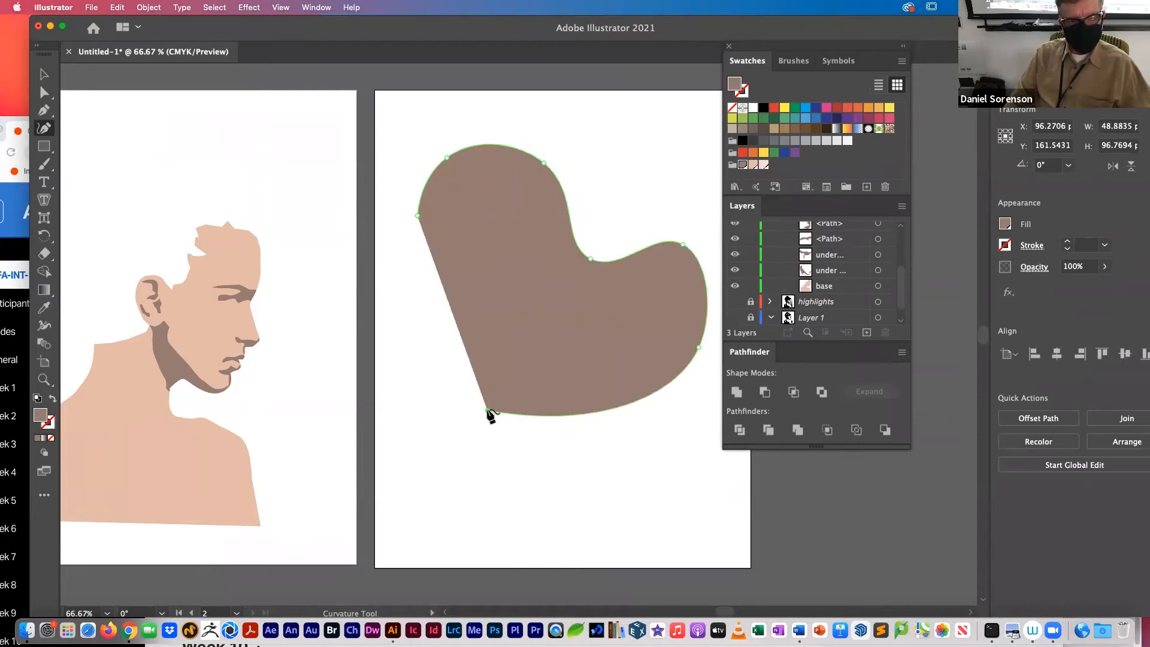
{"action": "left_click", "coordinate": [478, 298]}
{"action": "left_click", "coordinate": [399, 252]}
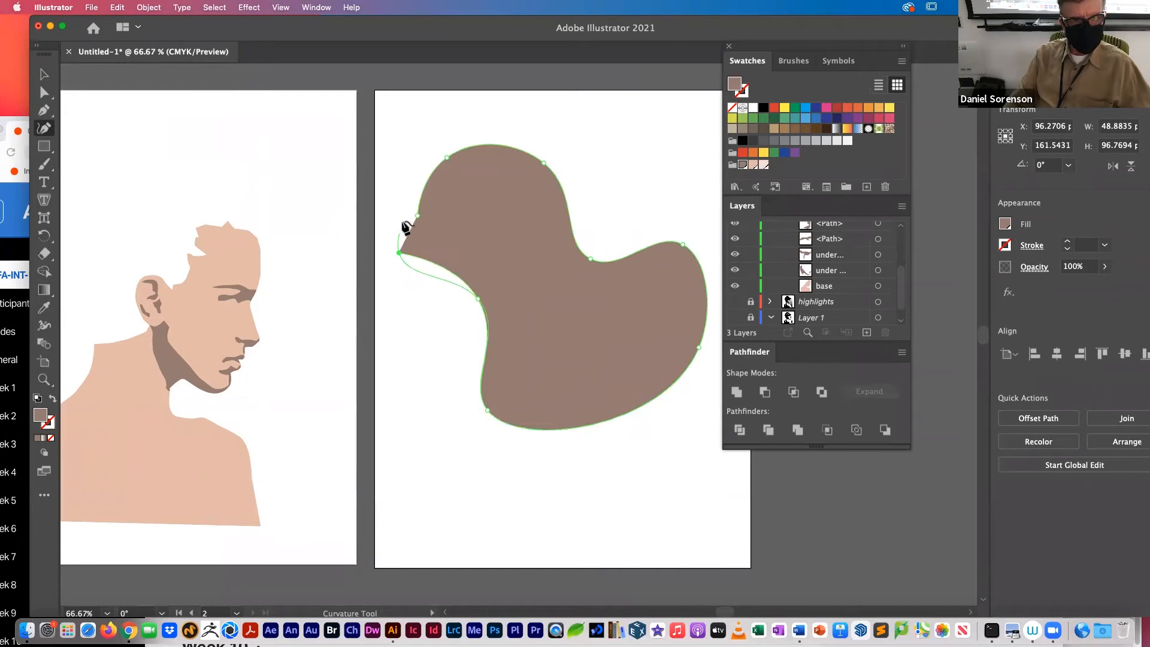
{"action": "left_click", "coordinate": [417, 216]}
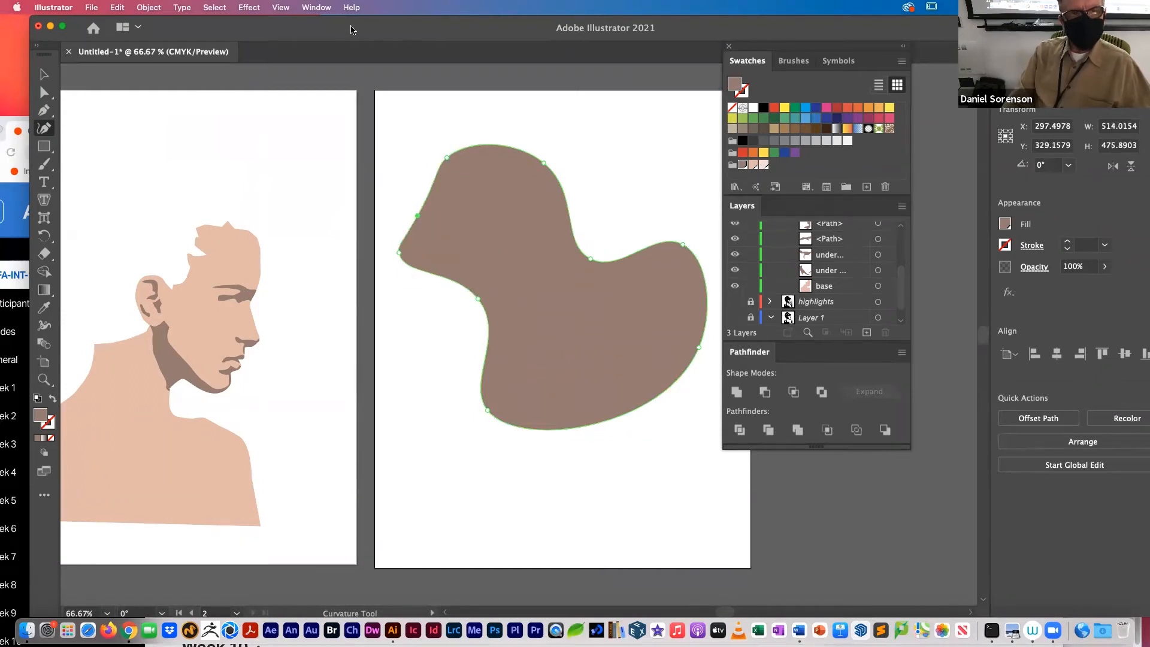
Step: Open the gradient settings and dock them between the swatches and the layers
{"action": "left_click", "coordinate": [325, 9]}
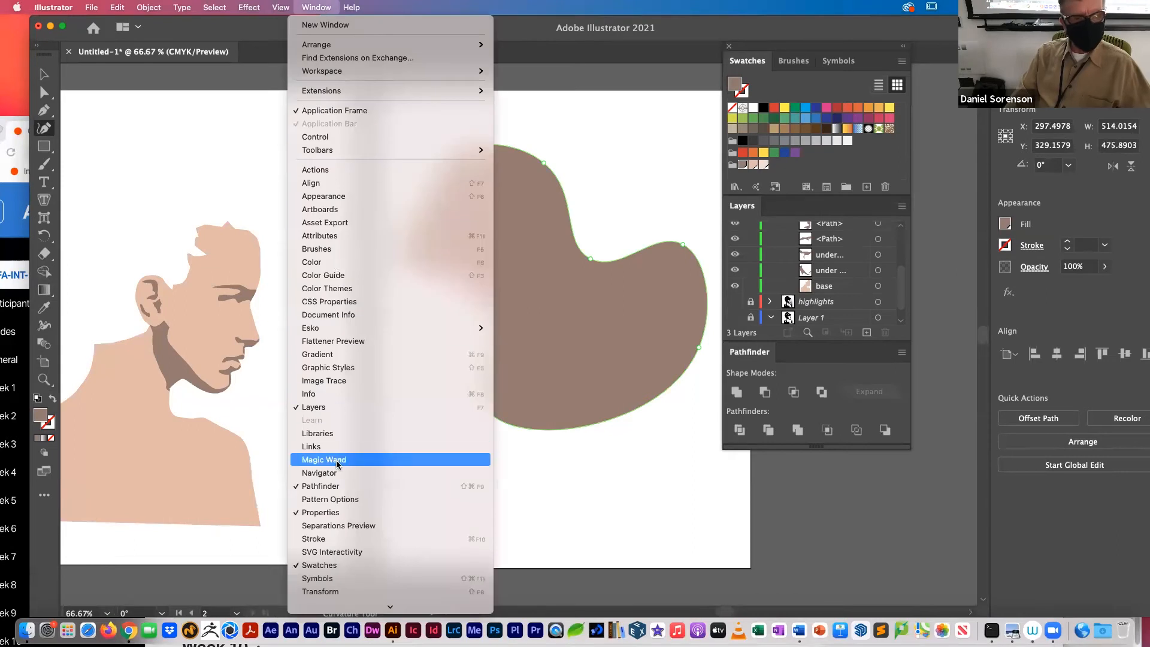
{"action": "left_click", "coordinate": [444, 355]}
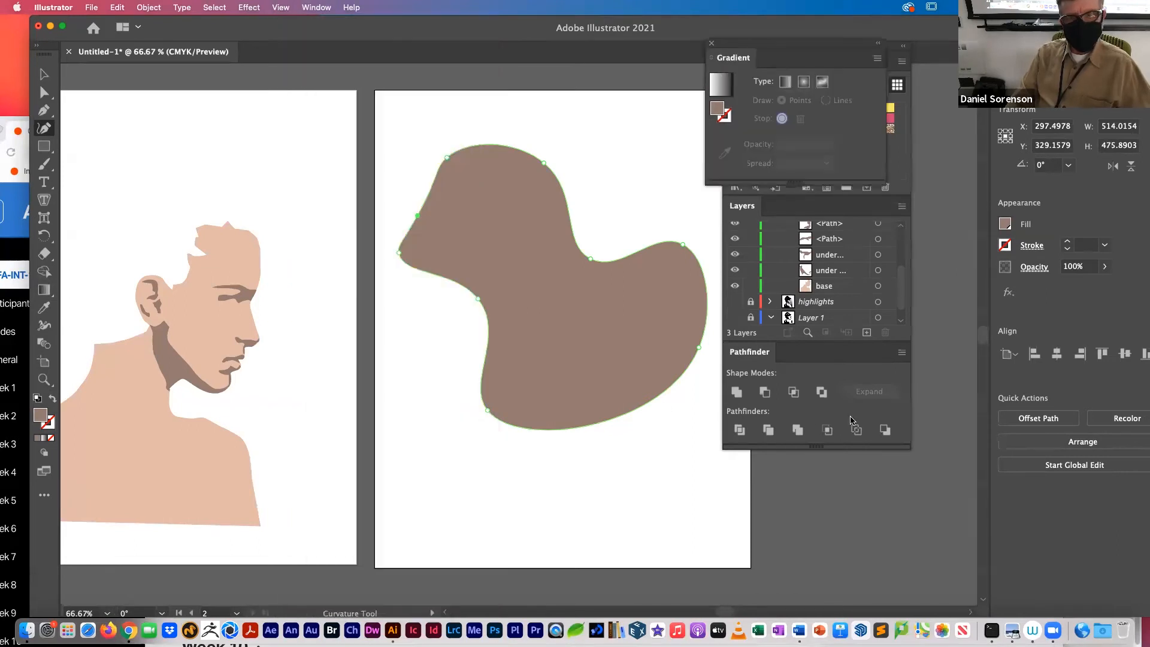
{"action": "left_click_drag", "start_coordinate": [766, 50], "coordinate": [801, 199]}
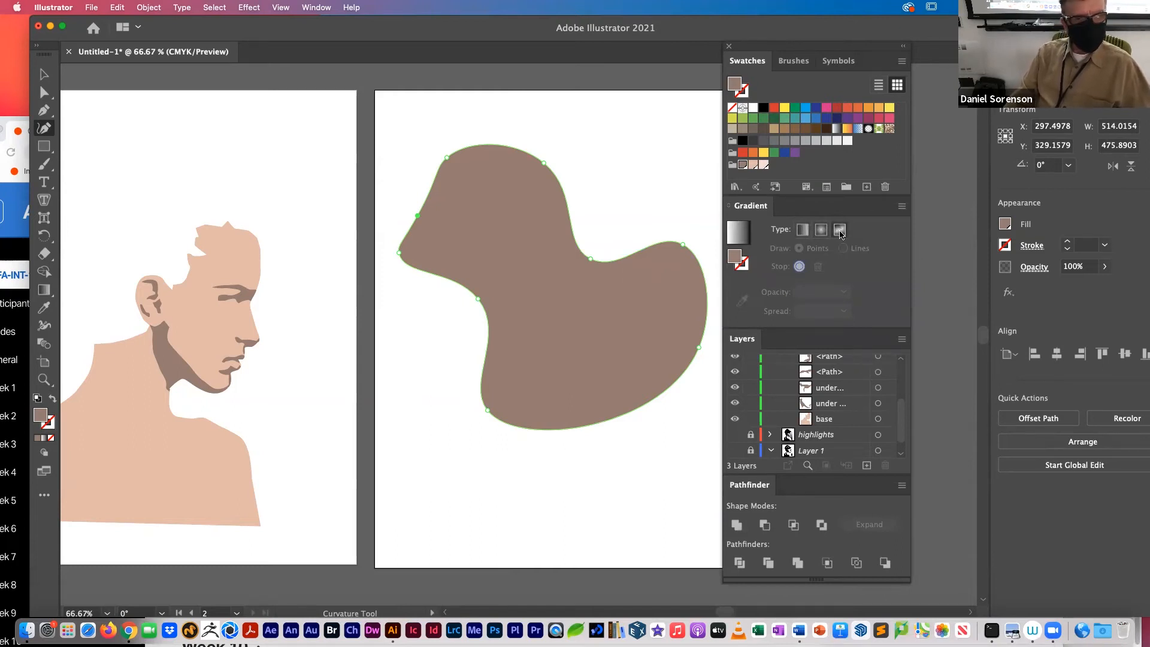
Step: Apply a freeform points gradient to the rounded shape, with a peach stop near its outer end and a brown stop just inside it
{"action": "left_click", "coordinate": [840, 230]}
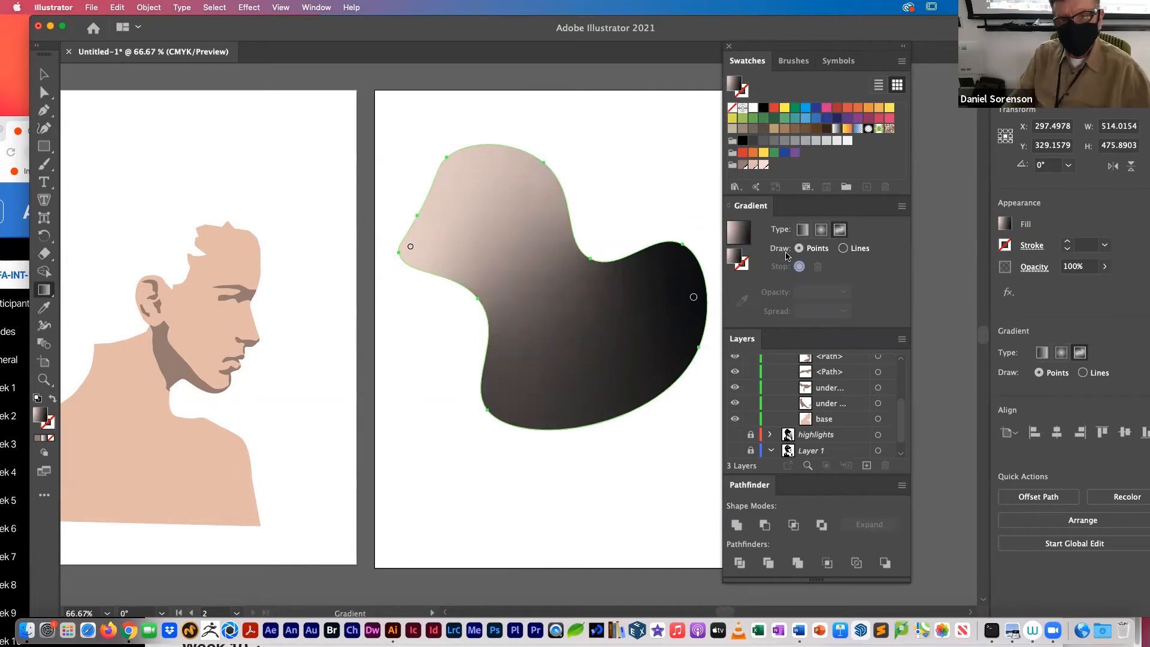
{"action": "left_click", "coordinate": [694, 297]}
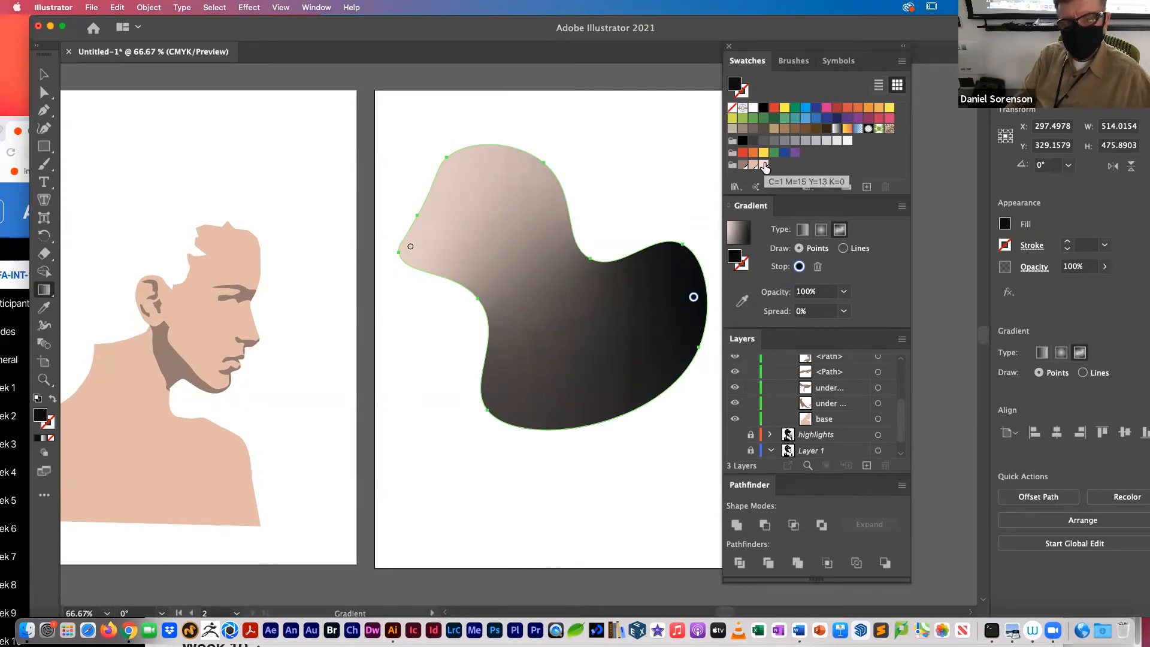
{"action": "left_click", "coordinate": [753, 165]}
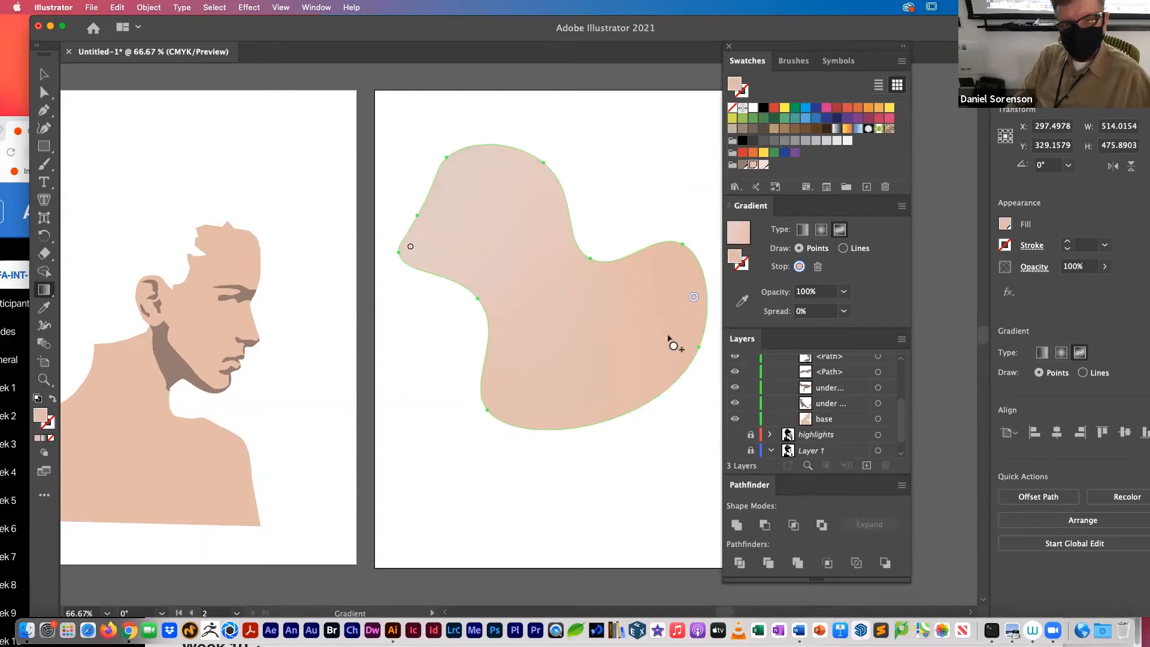
{"action": "left_click", "coordinate": [743, 165]}
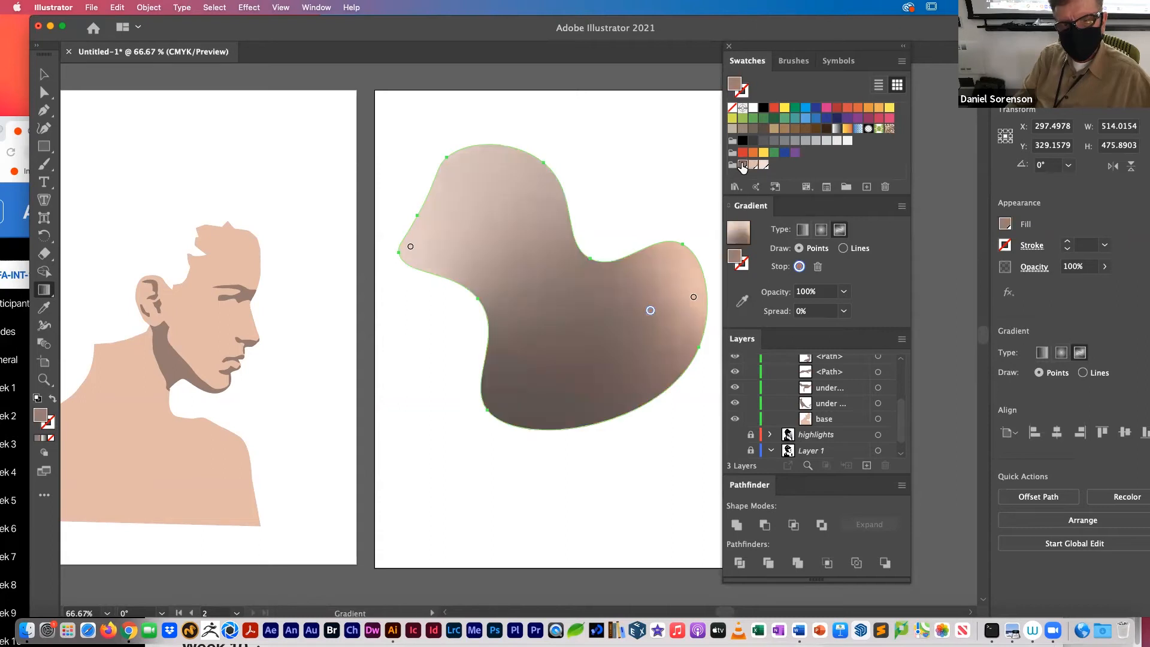
Step: Try repositioning the peach and brown color stops inside the shape, and undo the moves
{"action": "left_click_drag", "start_coordinate": [694, 300], "coordinate": [658, 328]}
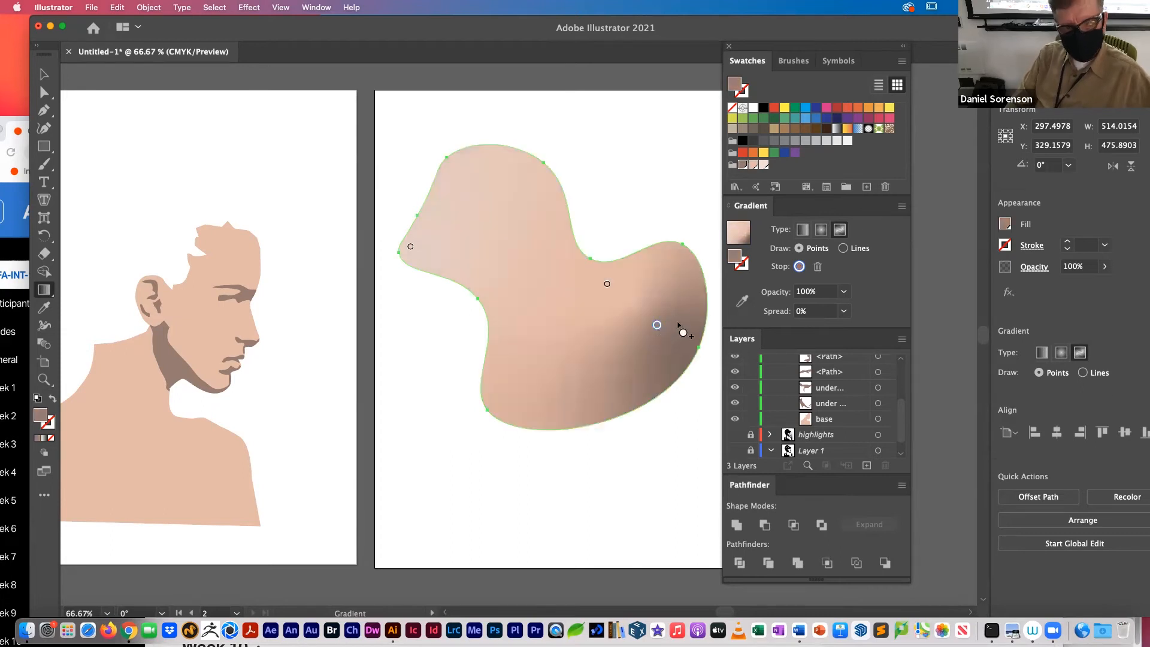
{"action": "key", "text": "super+z"}
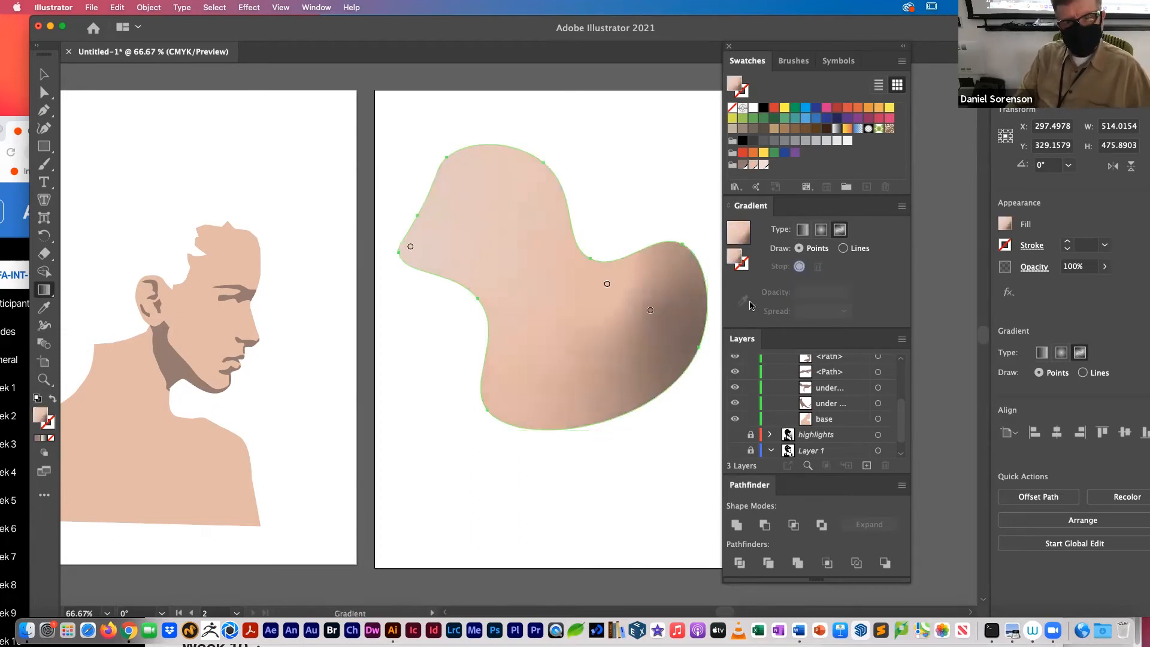
{"action": "key", "text": "super+z"}
{"action": "key", "text": "super+z"}
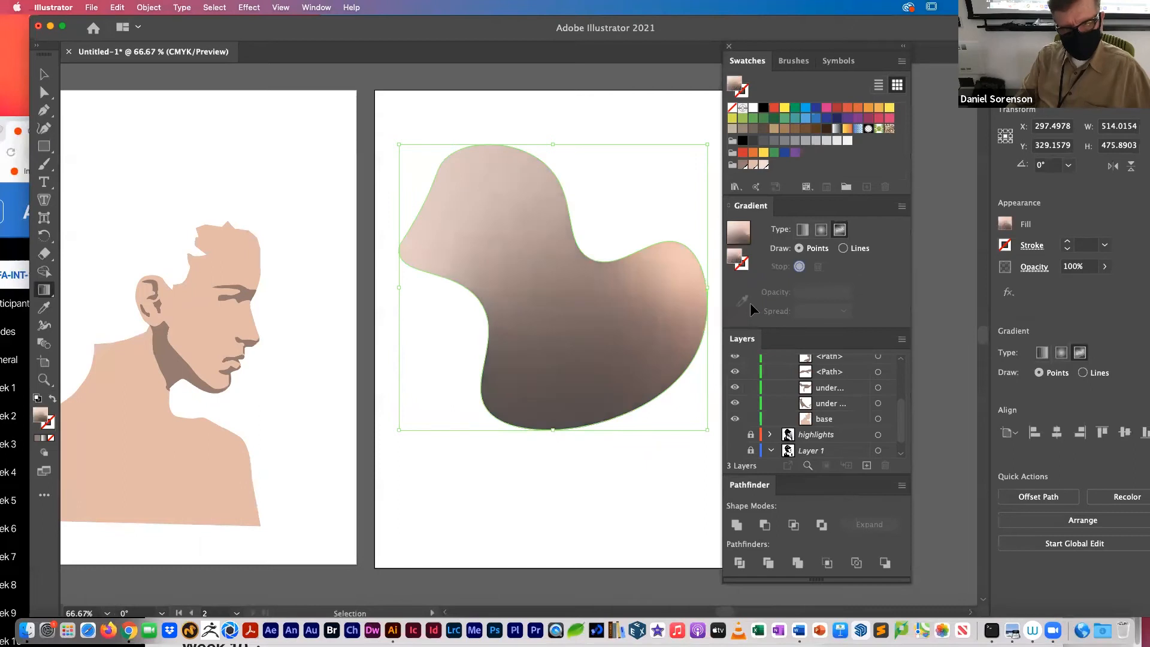
{"action": "key", "text": "super+z"}
{"action": "key", "text": "super+z"}
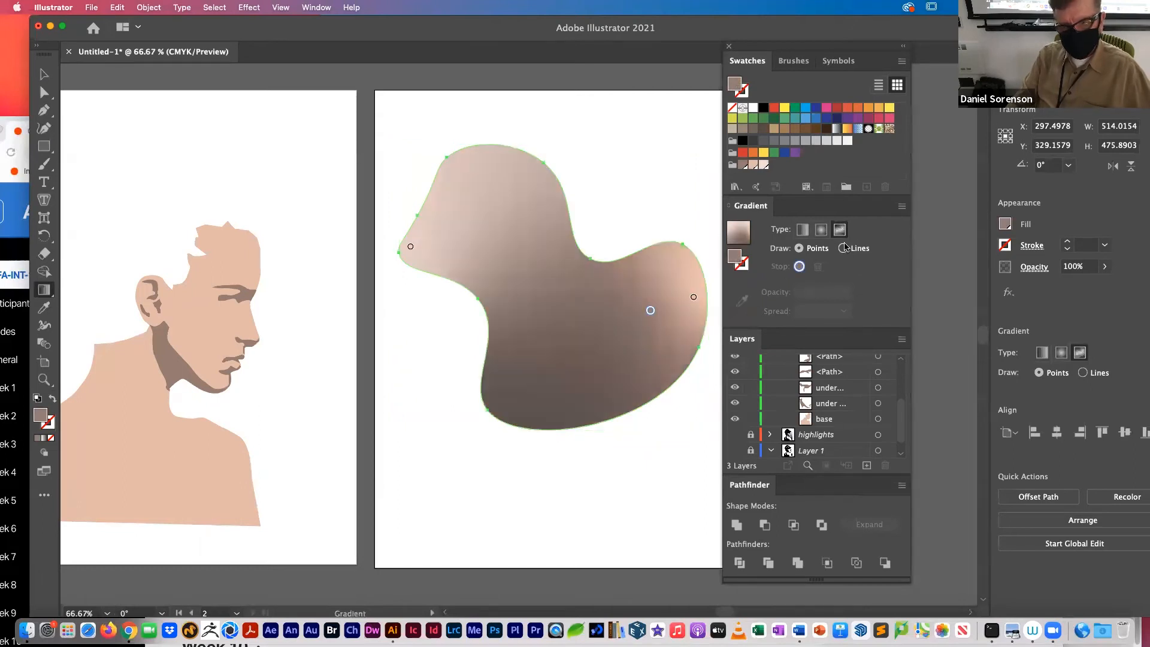
Step: Switch the freeform gradient to Lines and draw a peach color line just inside the shape's upper edge, from the tail end to the head
{"action": "left_click", "coordinate": [843, 248]}
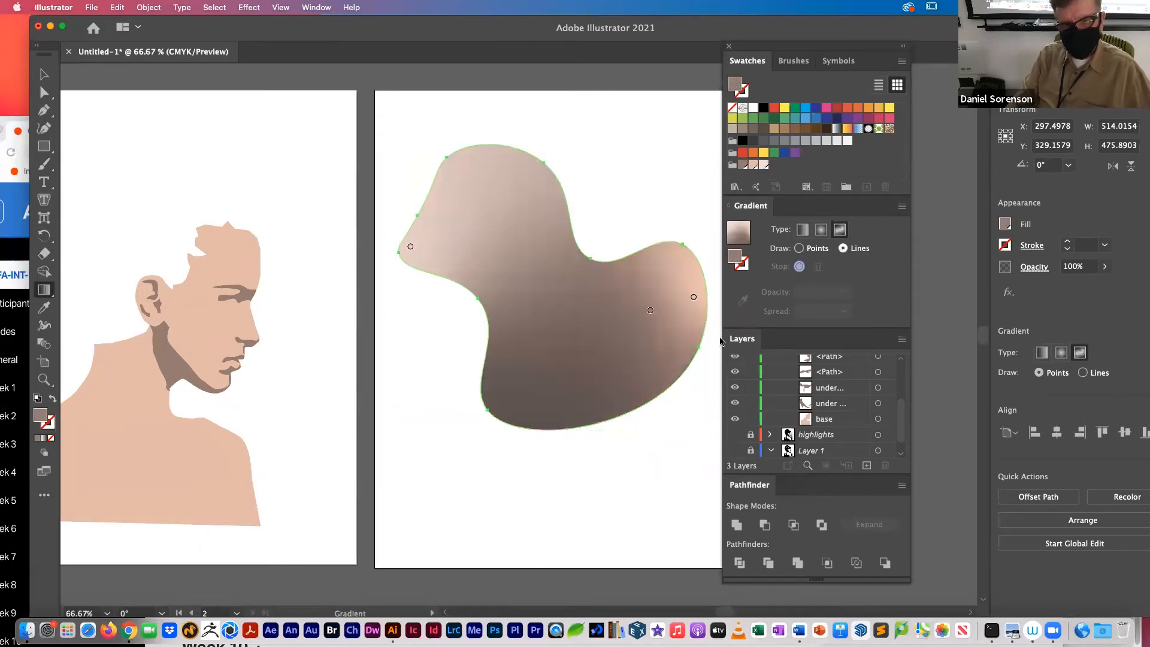
{"action": "left_click", "coordinate": [694, 298]}
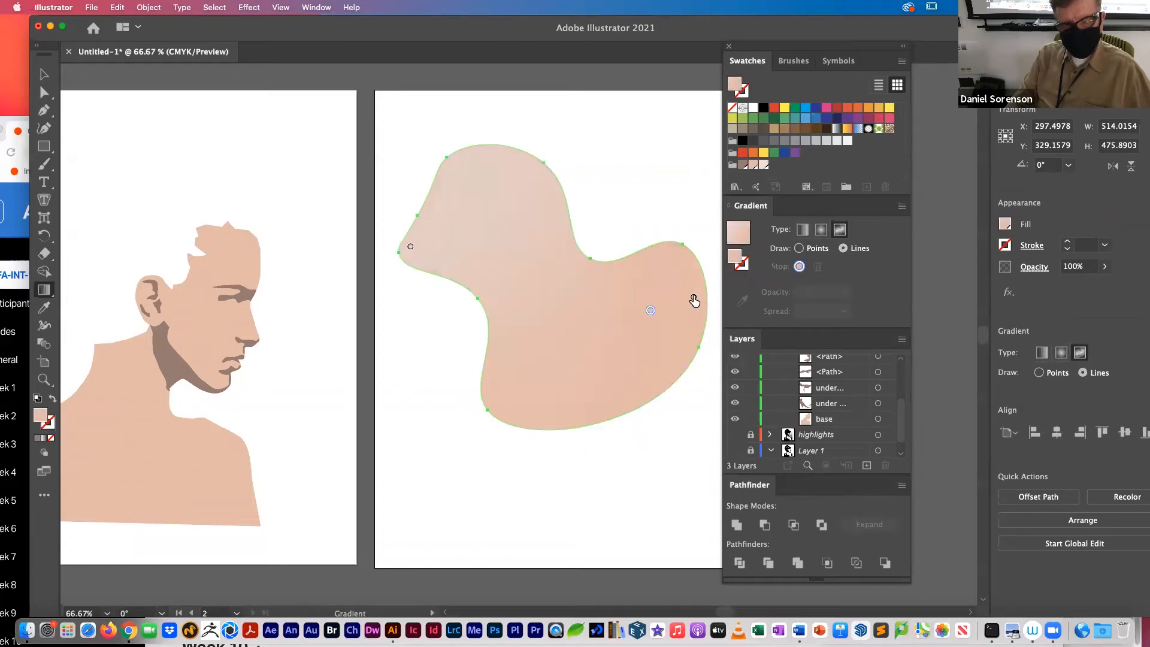
{"action": "left_click", "coordinate": [694, 300]}
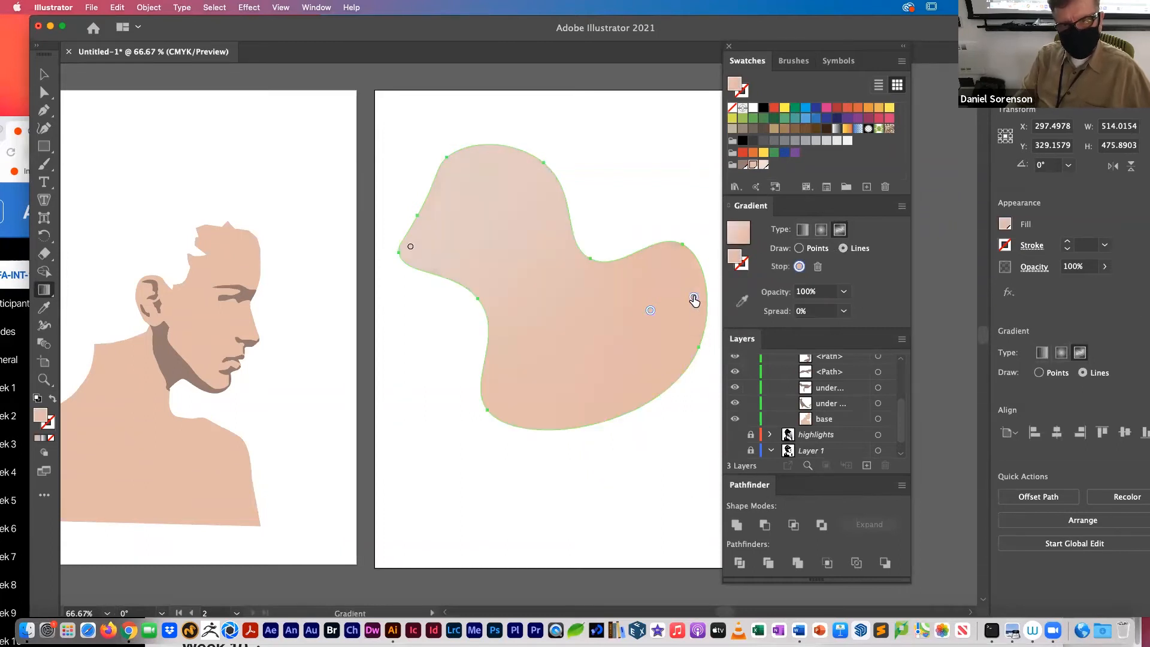
{"action": "left_click", "coordinate": [690, 256]}
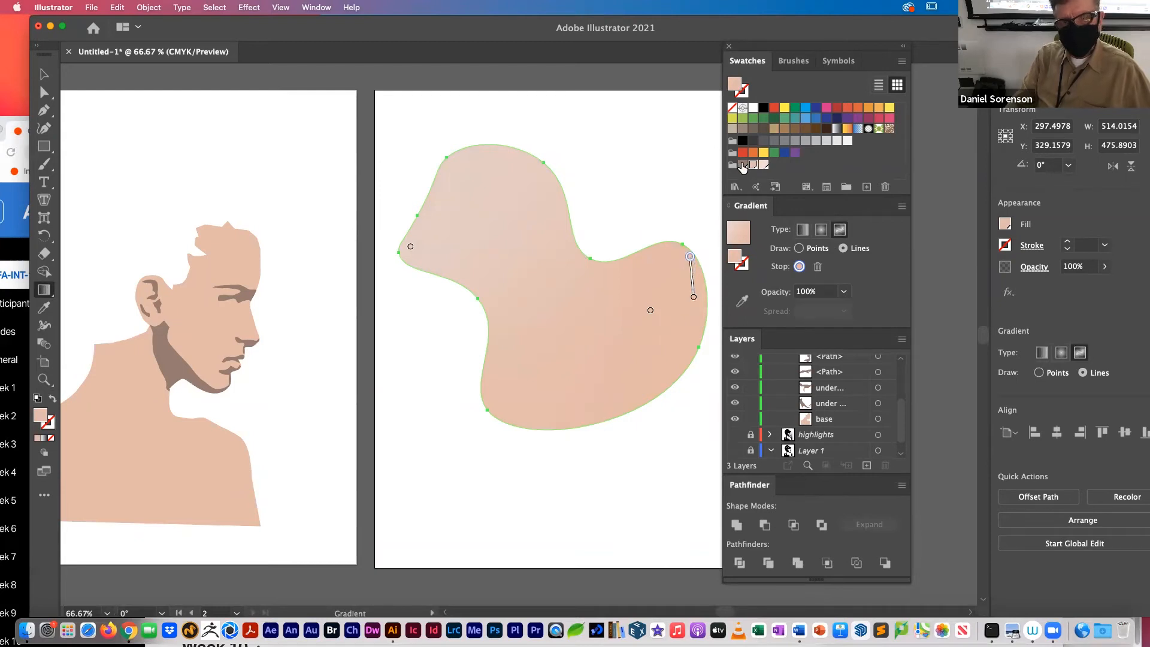
{"action": "left_click", "coordinate": [654, 251]}
{"action": "left_click", "coordinate": [592, 279]}
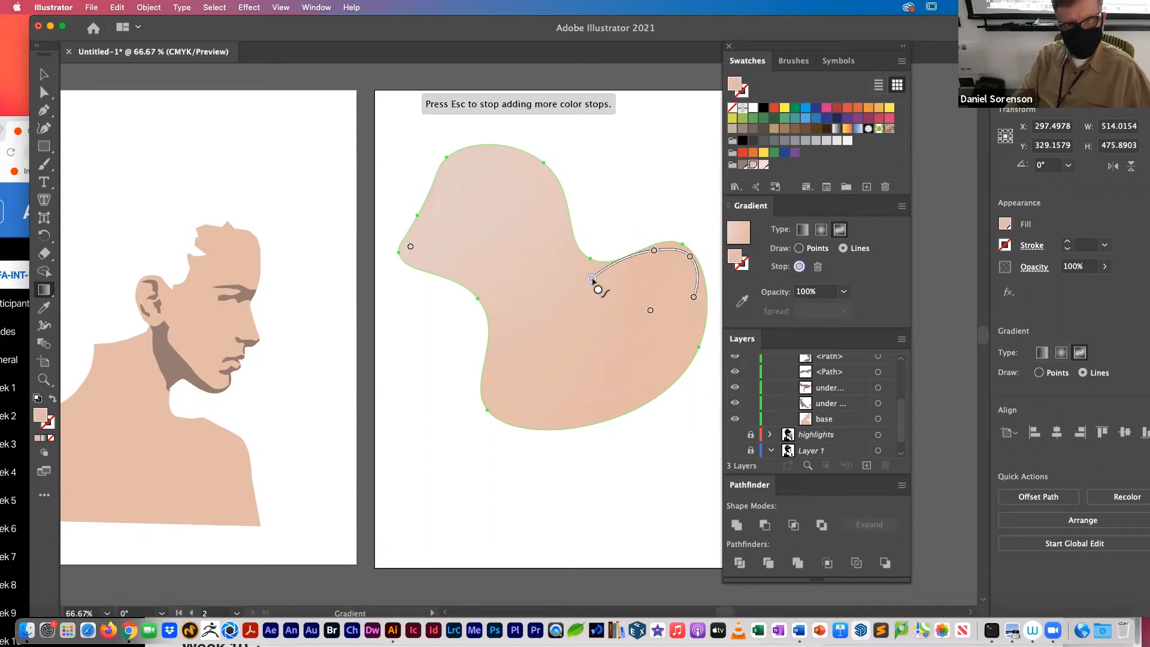
{"action": "left_click", "coordinate": [563, 241]}
{"action": "left_click", "coordinate": [543, 178]}
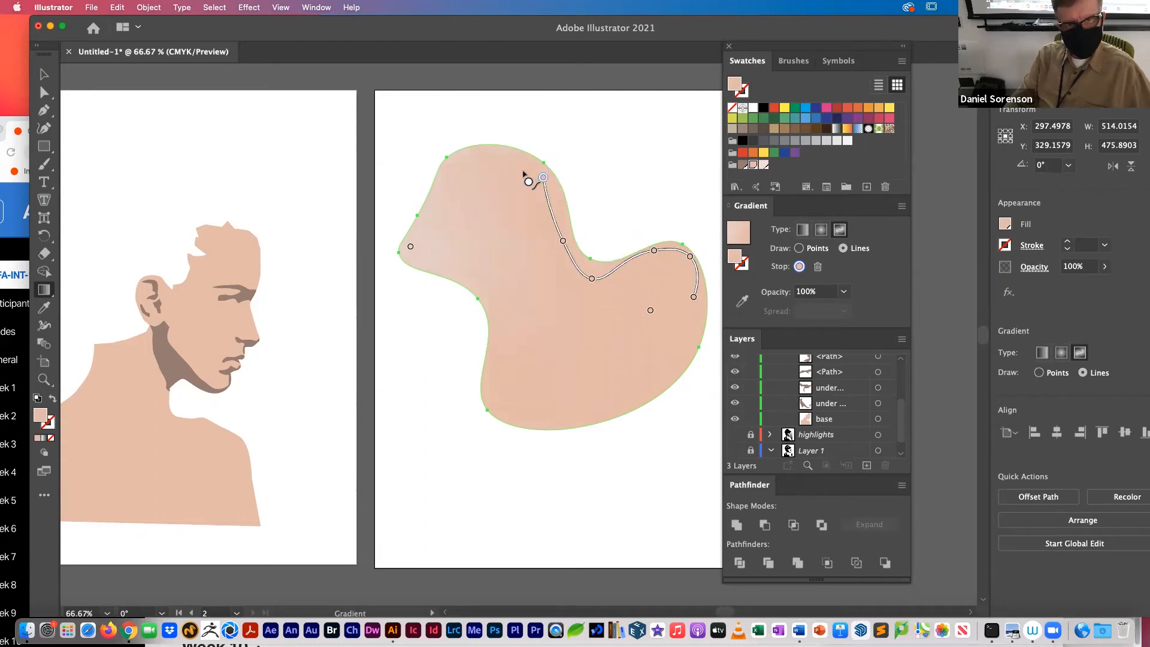
{"action": "left_click", "coordinate": [505, 159]}
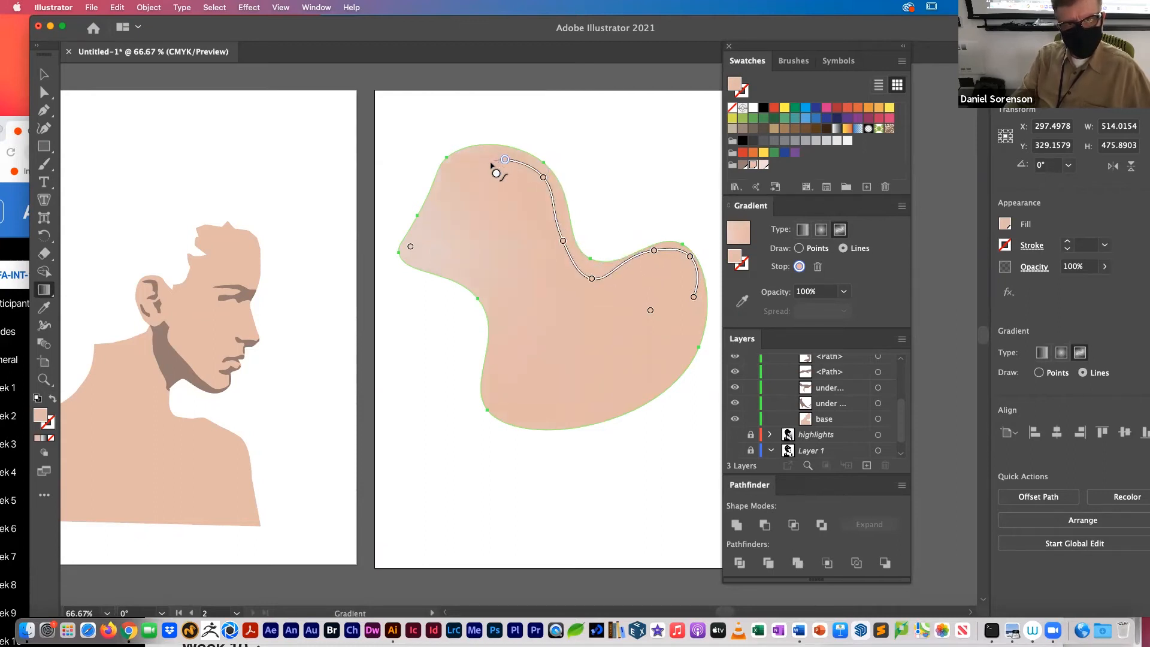
{"action": "left_click", "coordinate": [447, 176]}
{"action": "key", "text": "Escape"}
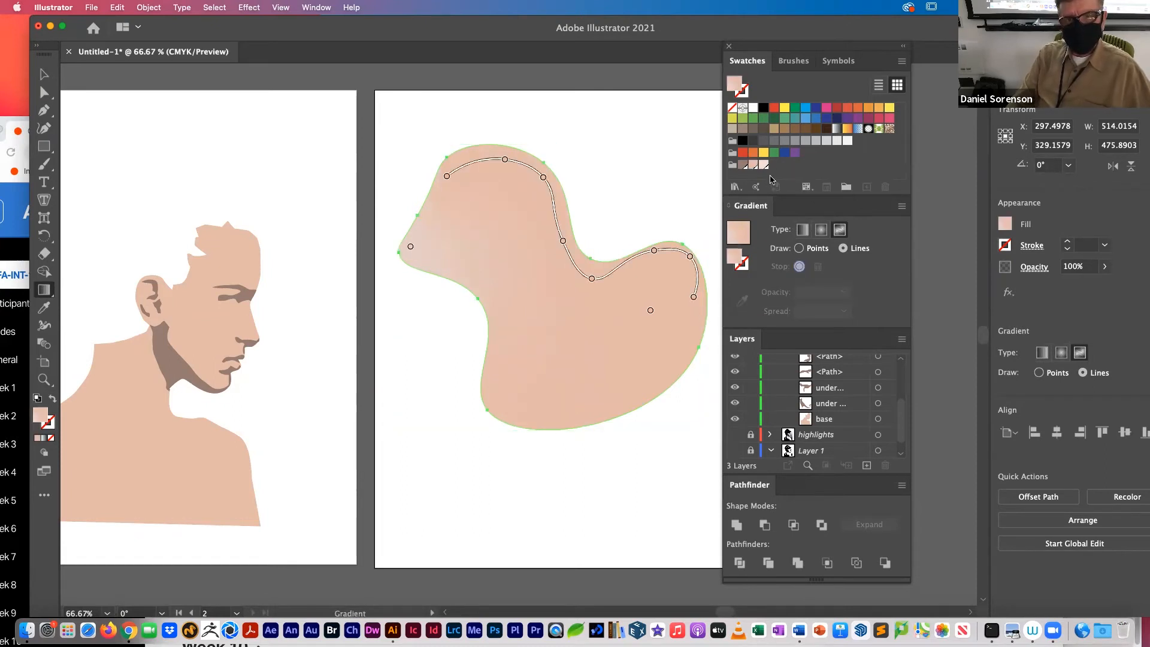
Step: Draw a second gradient line inside the first, parallel to it, in the pale pink swatch C=1 M=15 Y=13 K=0
{"action": "key", "text": "v"}
{"action": "key", "text": "g"}
{"action": "left_click", "coordinate": [675, 297]}
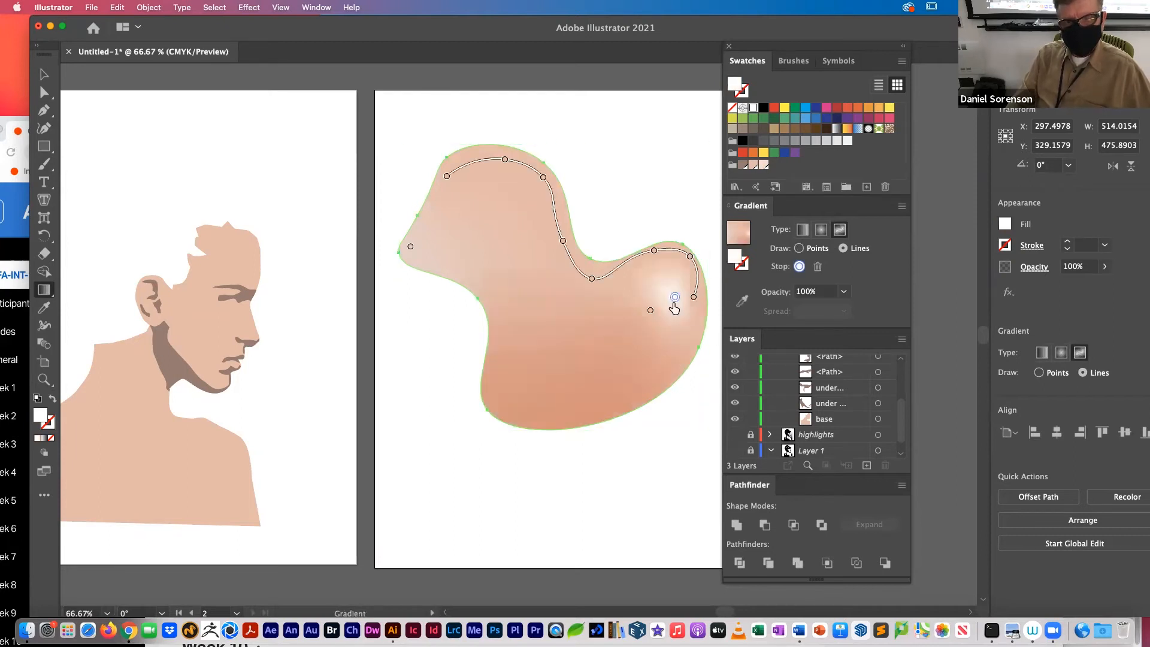
{"action": "left_click", "coordinate": [763, 165]}
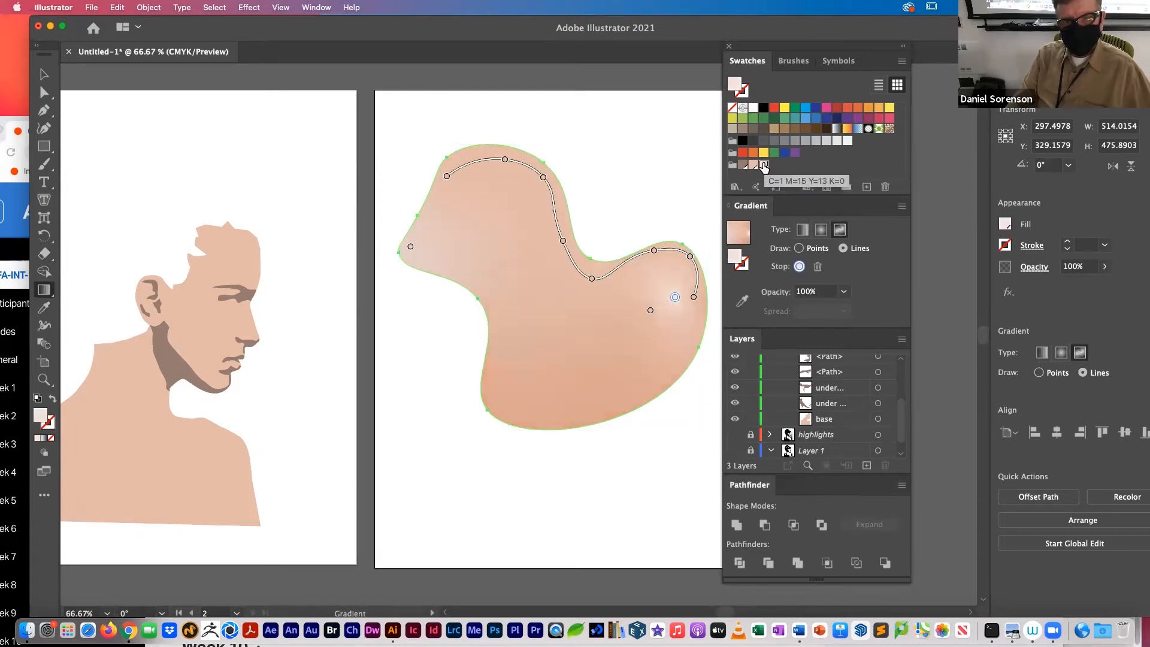
{"action": "left_click", "coordinate": [673, 271]}
{"action": "left_click", "coordinate": [622, 290]}
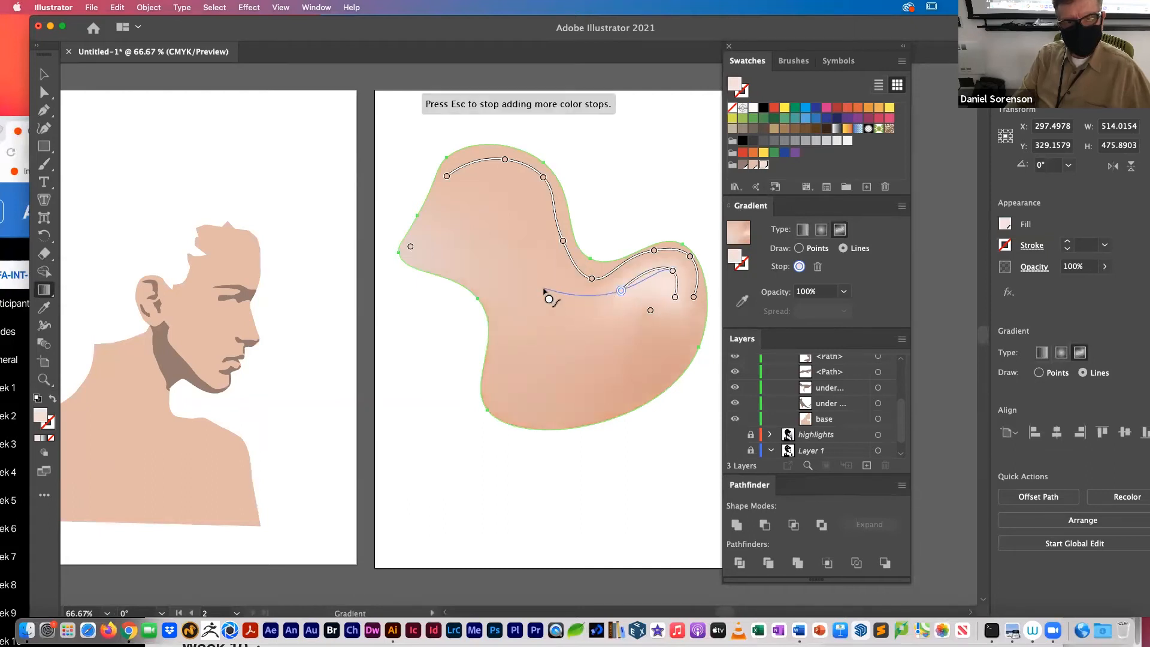
{"action": "left_click", "coordinate": [544, 288]}
{"action": "left_click", "coordinate": [534, 214]}
{"action": "left_click", "coordinate": [515, 186]}
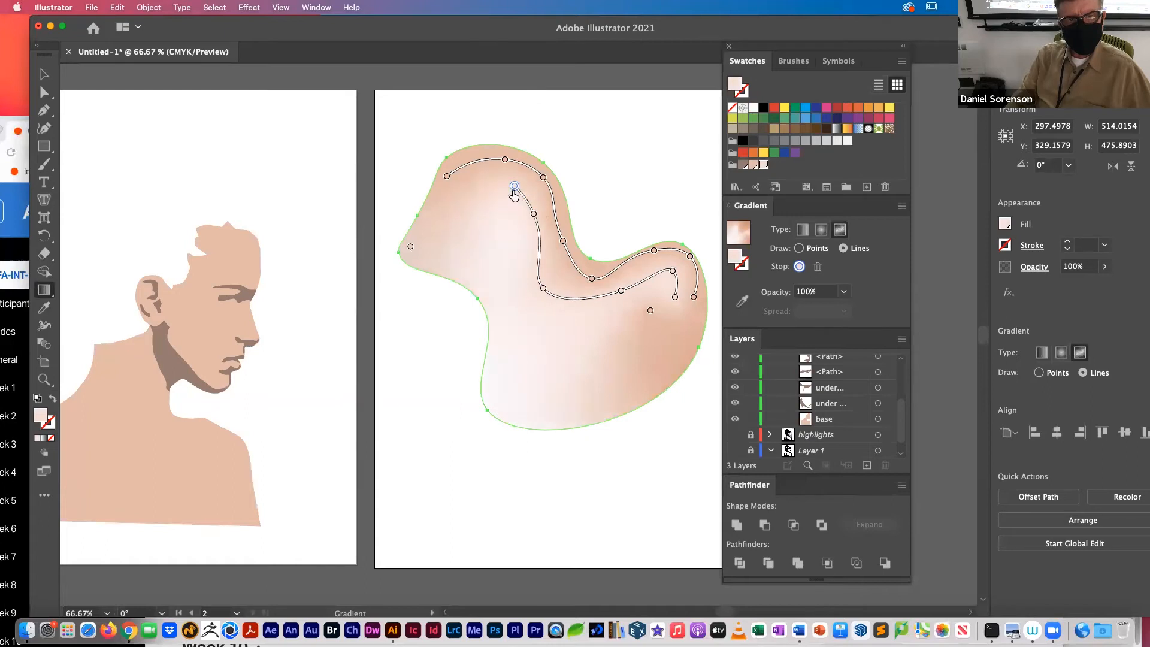
{"action": "left_click", "coordinate": [478, 183]}
{"action": "key", "text": "super"}
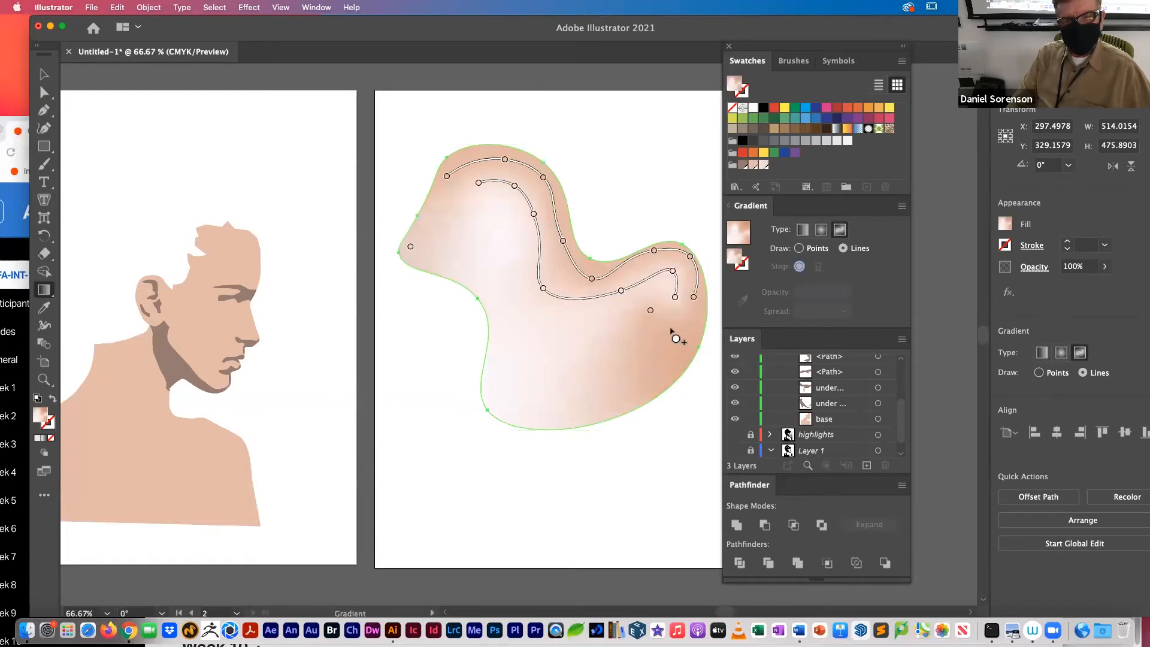
Step: Move the loose color stop closer to the shape's lower tail edge and give it the peach swatch C=5 M=30 Y=31 K=0
{"action": "left_click", "coordinate": [651, 310]}
{"action": "left_click_drag", "start_coordinate": [650, 310], "coordinate": [678, 334]}
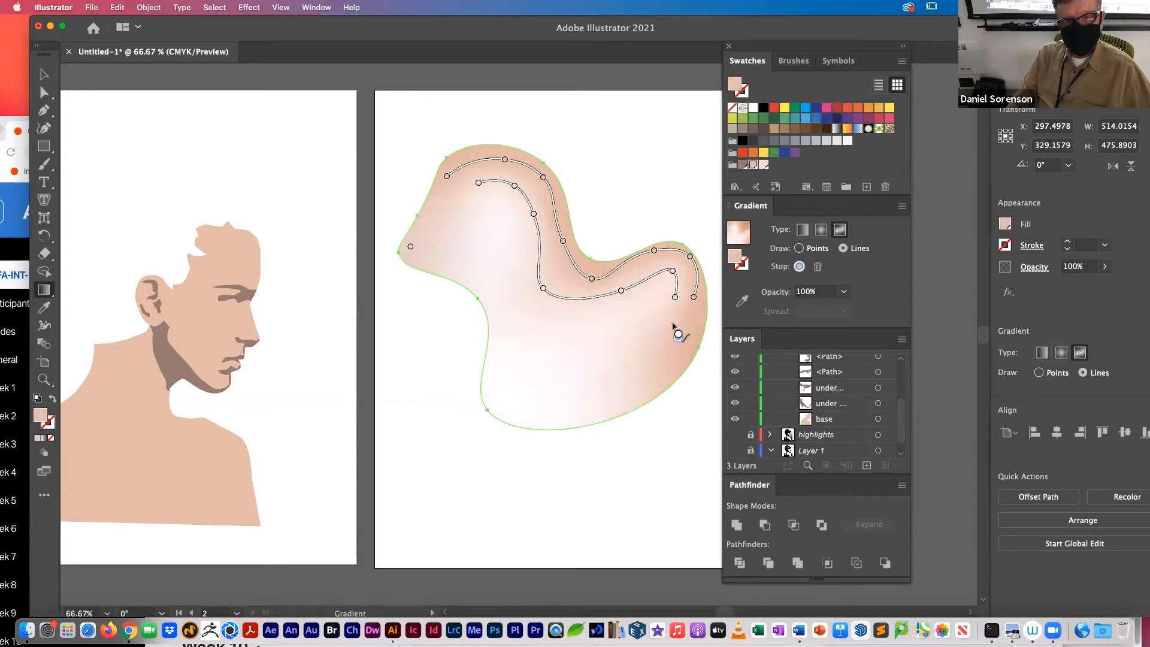
{"action": "left_click", "coordinate": [754, 165]}
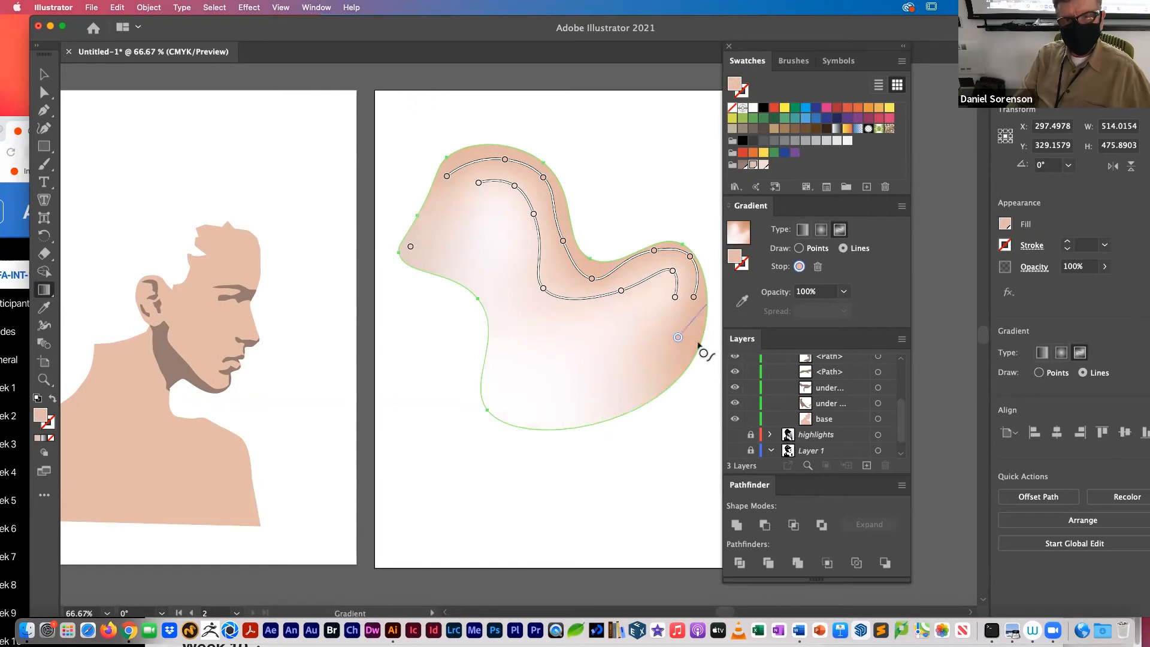
Step: Draw a peach C=5 M=30 Y=31 K=0 gradient line below the pale one, from the tail around the head to the upper line's end stop
{"action": "left_click", "coordinate": [672, 312]}
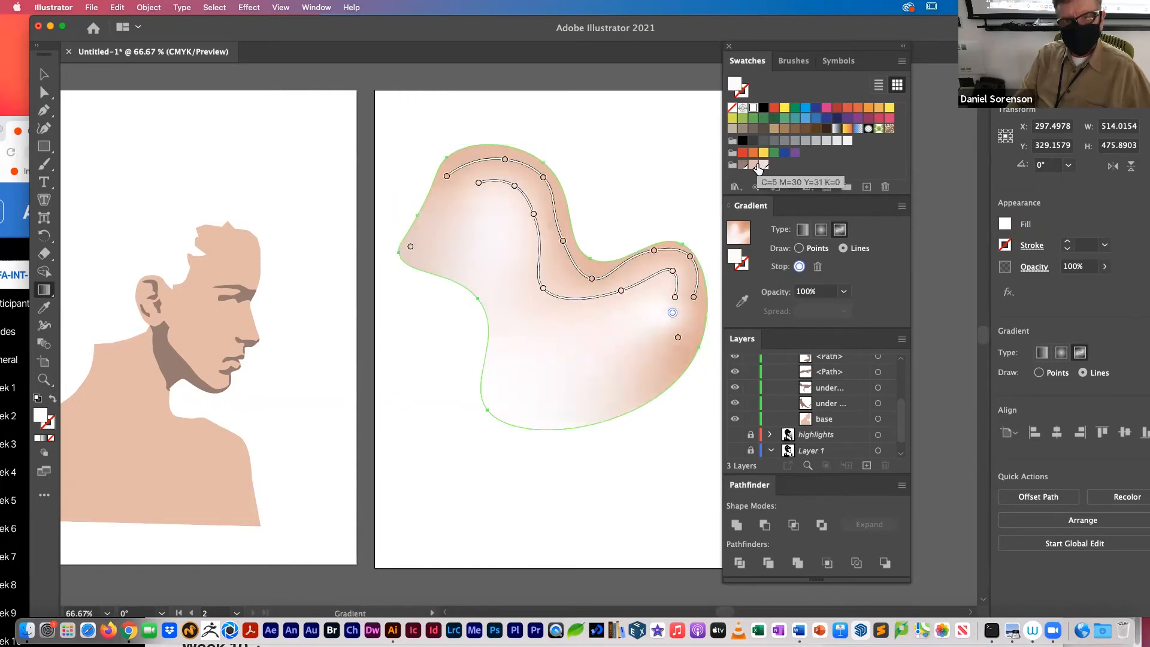
{"action": "left_click", "coordinate": [756, 168]}
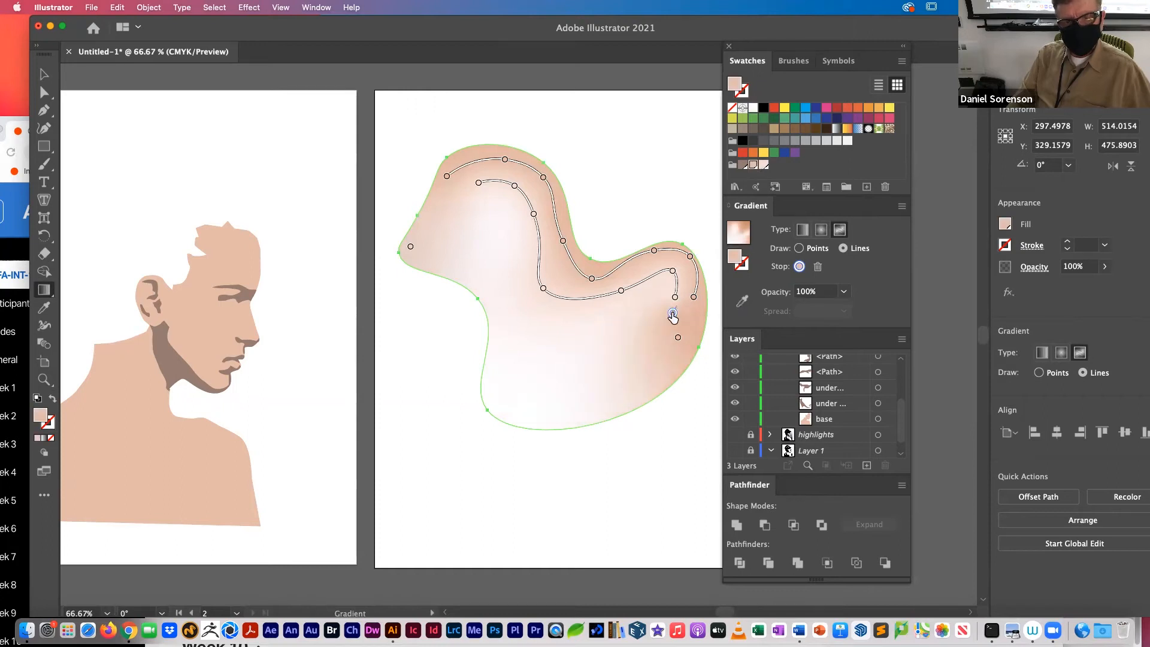
{"action": "left_click", "coordinate": [636, 324]}
{"action": "left_click", "coordinate": [571, 330]}
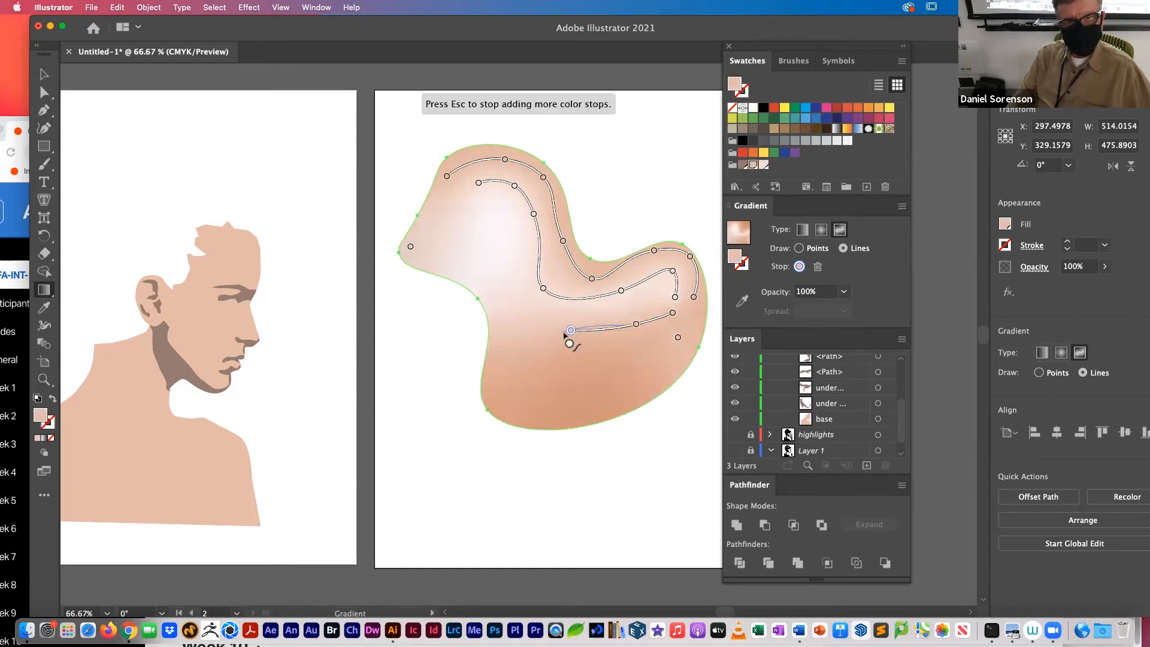
{"action": "left_click", "coordinate": [505, 314]}
{"action": "left_click", "coordinate": [483, 246]}
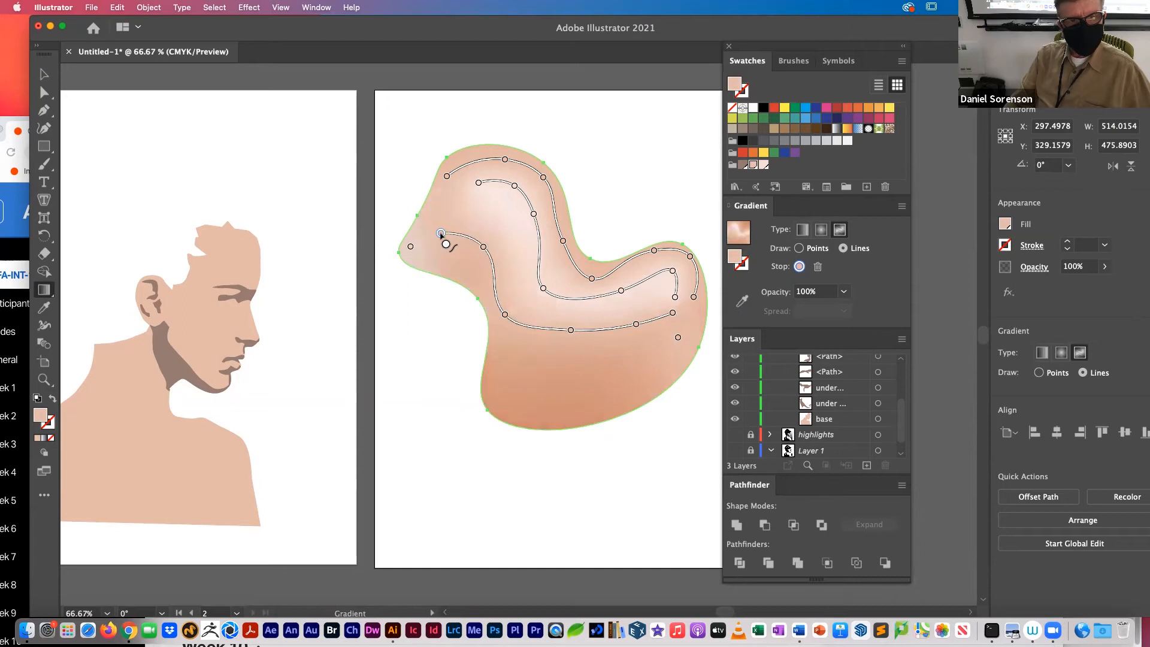
{"action": "left_click", "coordinate": [427, 211]}
{"action": "left_click", "coordinate": [447, 177]}
{"action": "key", "text": "Escape"}
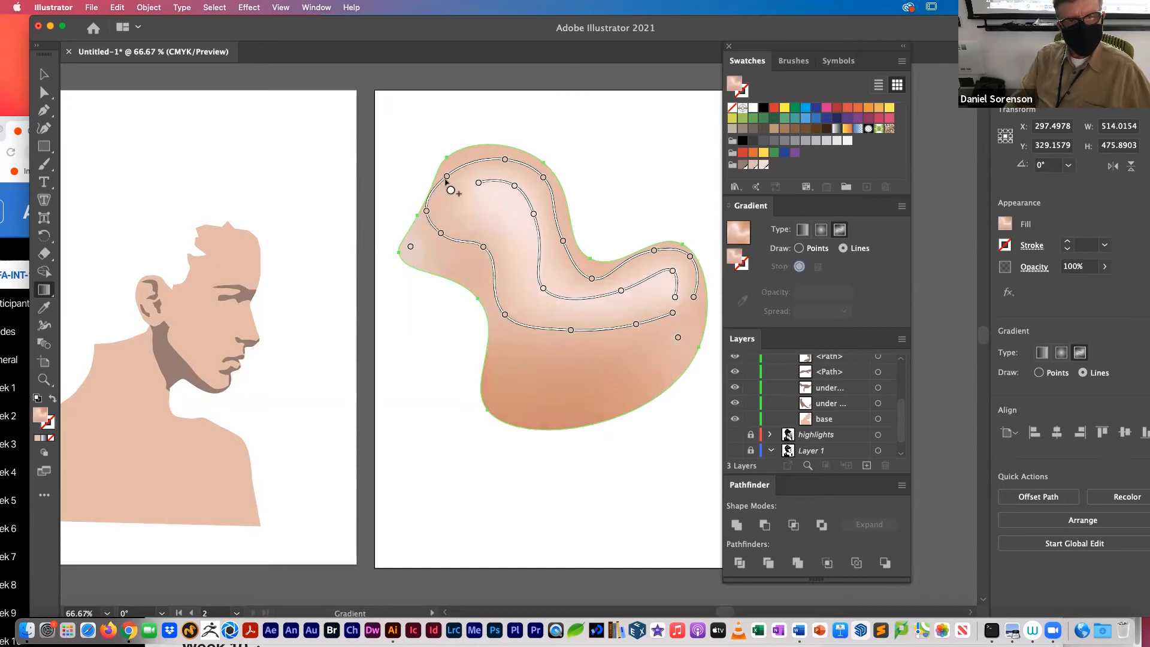
Step: Draw a gradient line in the dark brown skin-shadow swatch along the shape's lower side, from the tail to the pointed tip of the head
{"action": "left_click", "coordinate": [678, 337]}
{"action": "left_click", "coordinate": [743, 165]}
{"action": "left_click", "coordinate": [641, 374]}
{"action": "left_click", "coordinate": [554, 380]}
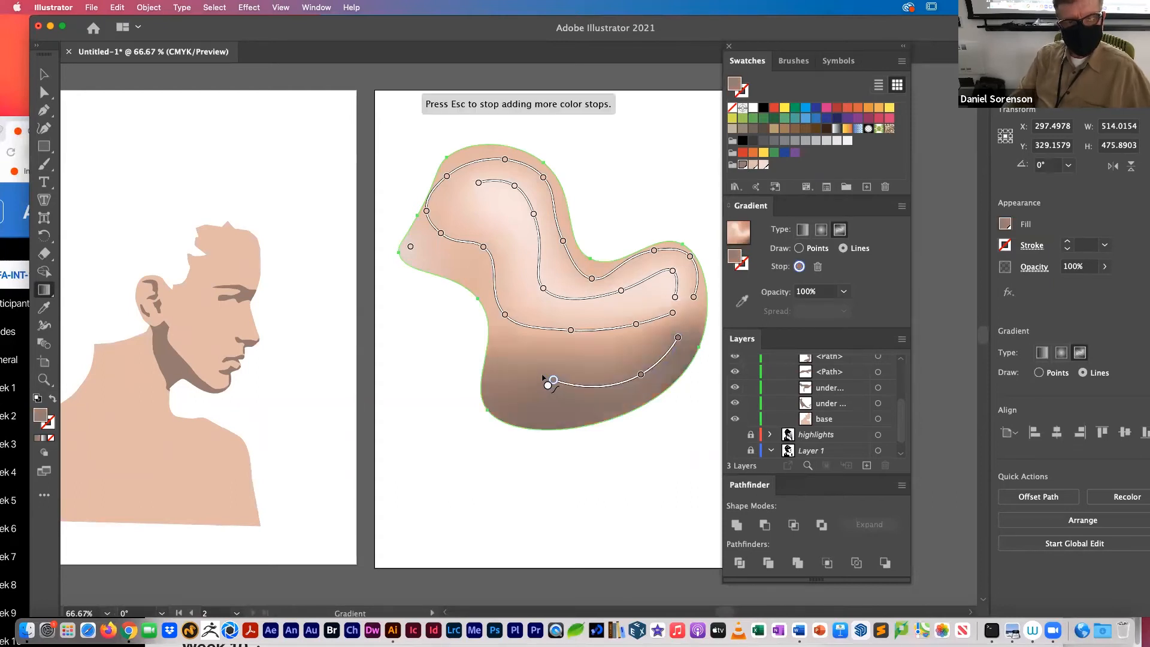
{"action": "left_click", "coordinate": [503, 349]}
{"action": "left_click", "coordinate": [480, 289]}
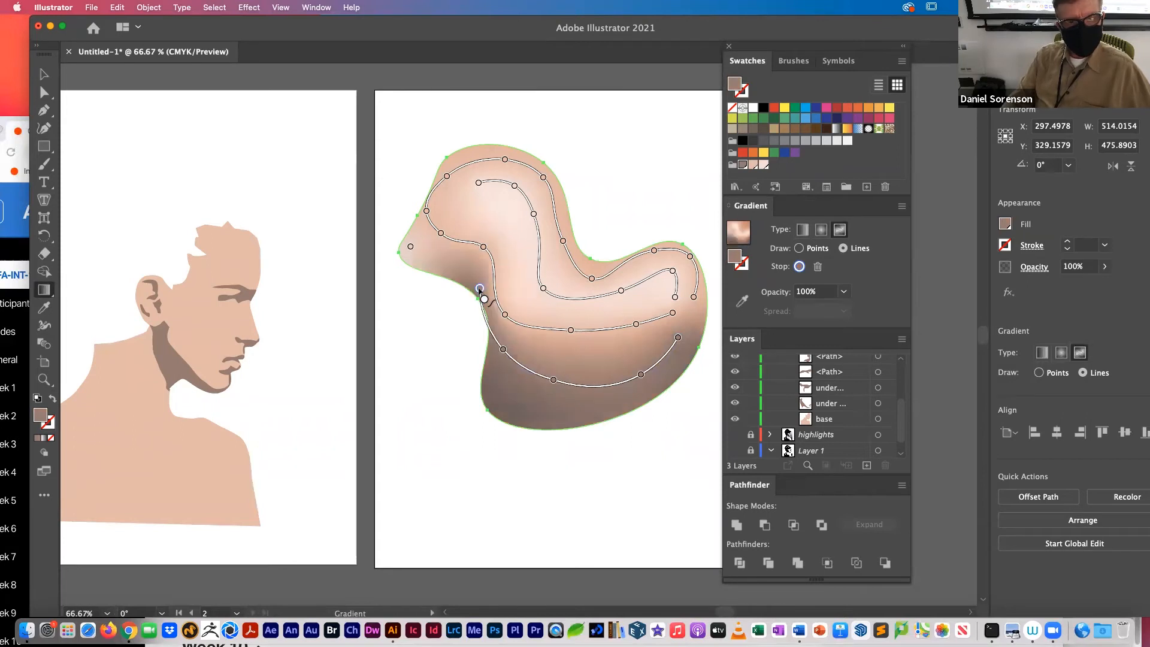
{"action": "left_click", "coordinate": [416, 260]}
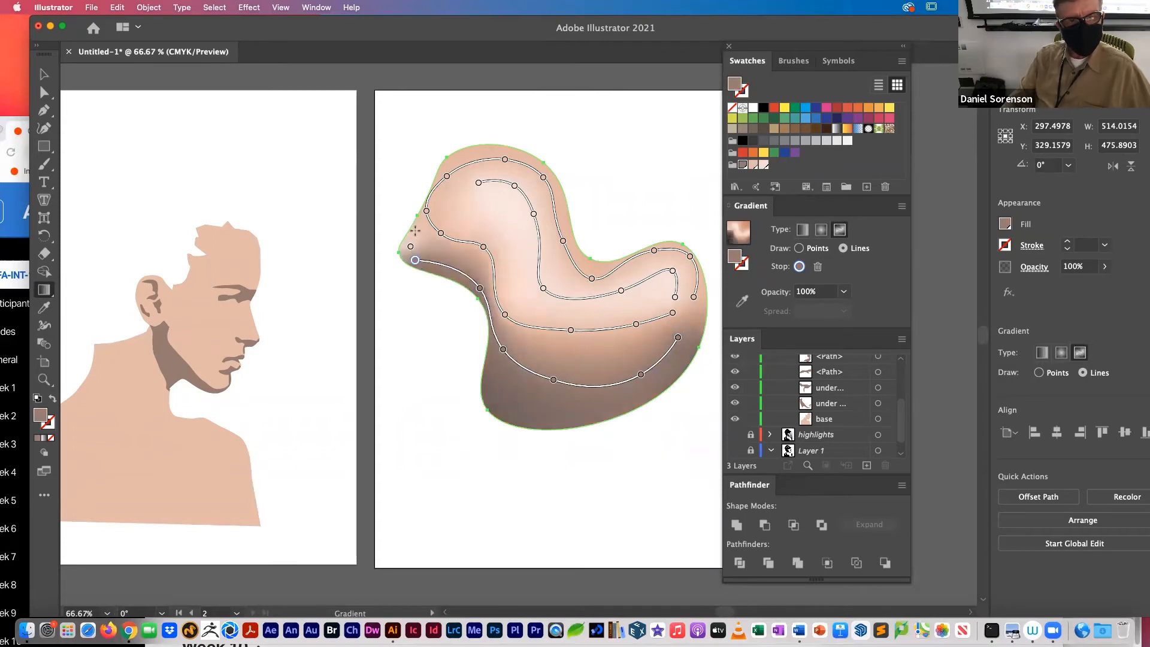
{"action": "left_click", "coordinate": [416, 231]}
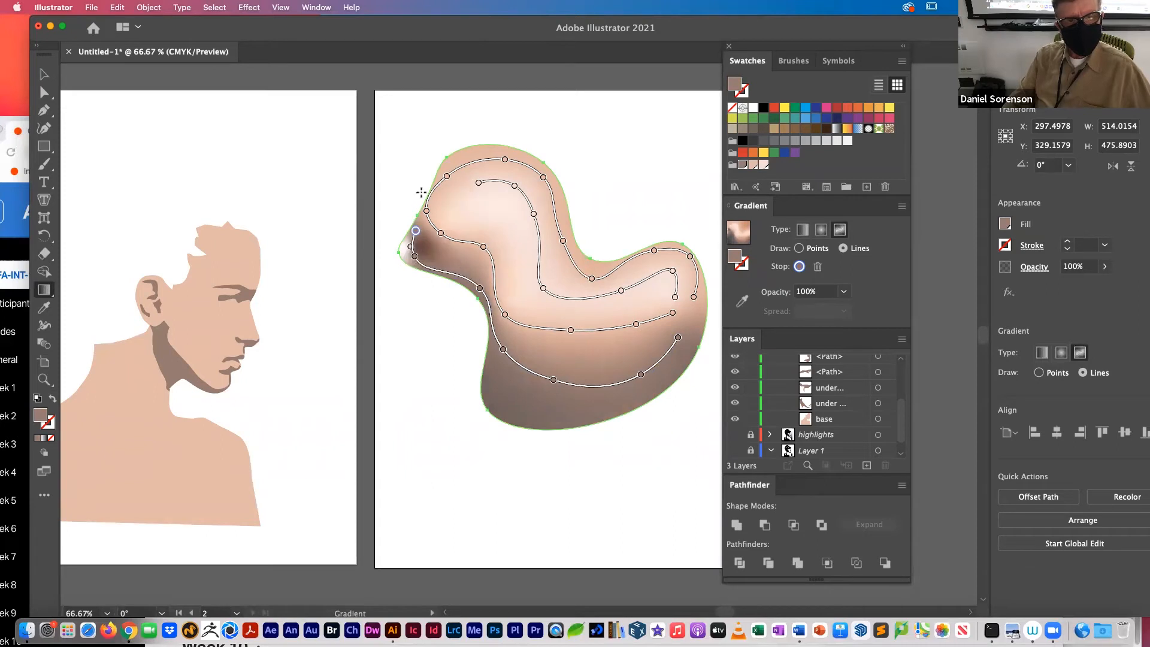
Step: Delete the loose pale color stop at the head's tip, give the white stop there the dark brown swatch, and deselect the shape
{"action": "left_click", "coordinate": [410, 246]}
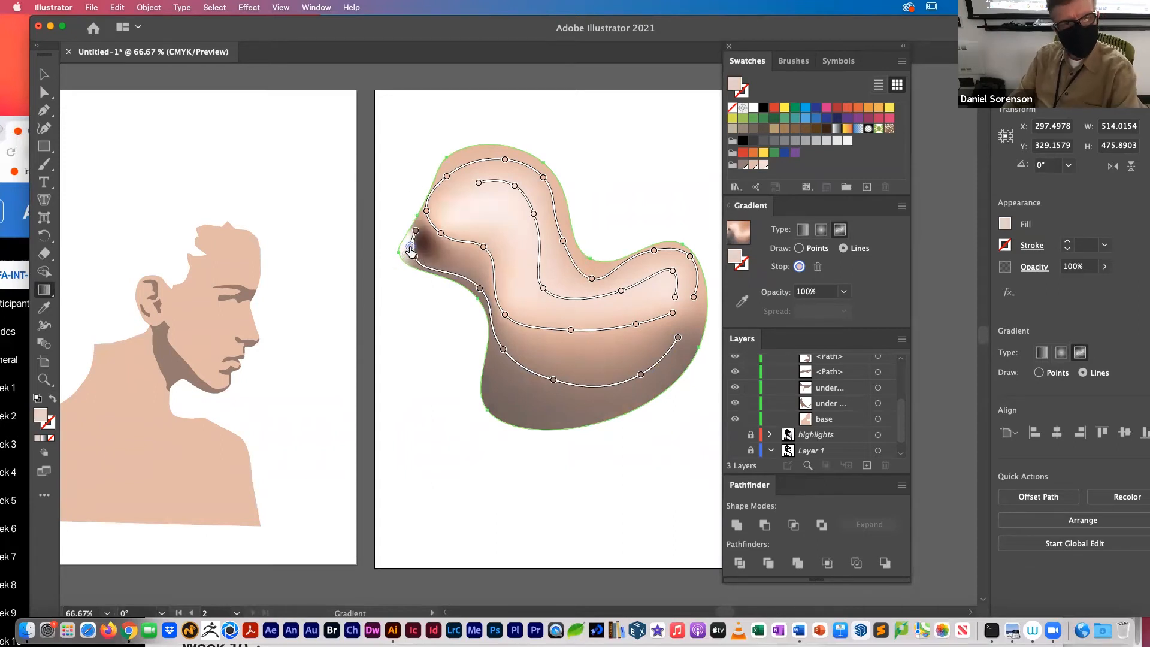
{"action": "key", "text": "Delete"}
{"action": "left_click", "coordinate": [410, 247]}
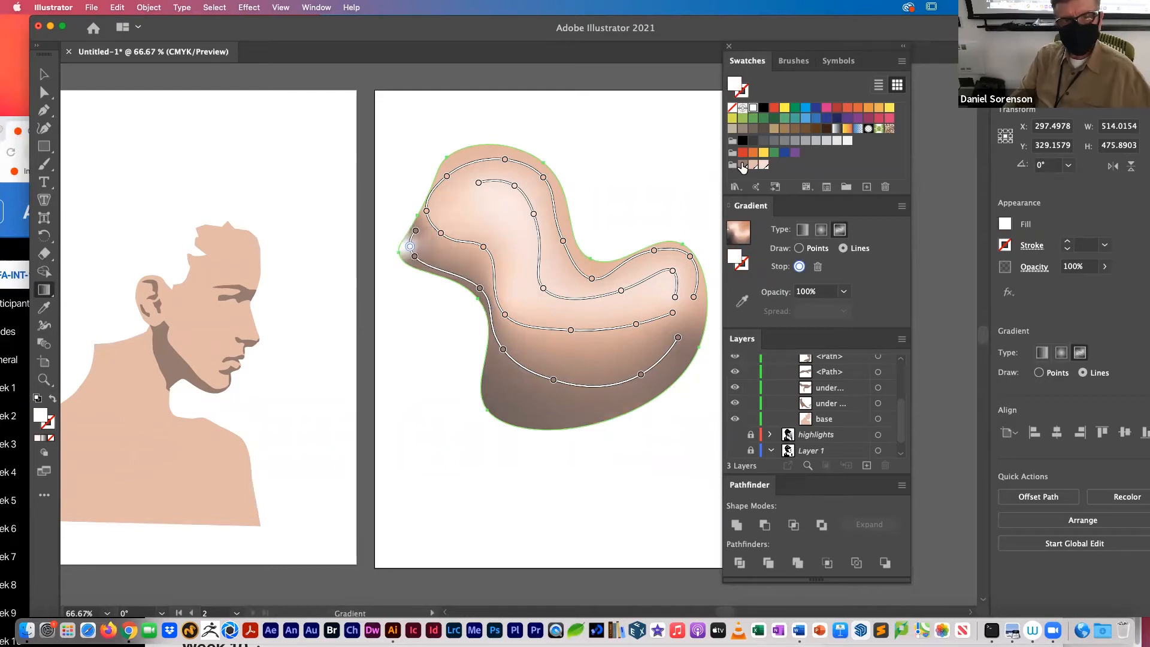
{"action": "left_click", "coordinate": [742, 165]}
{"action": "left_click", "coordinate": [544, 469]}
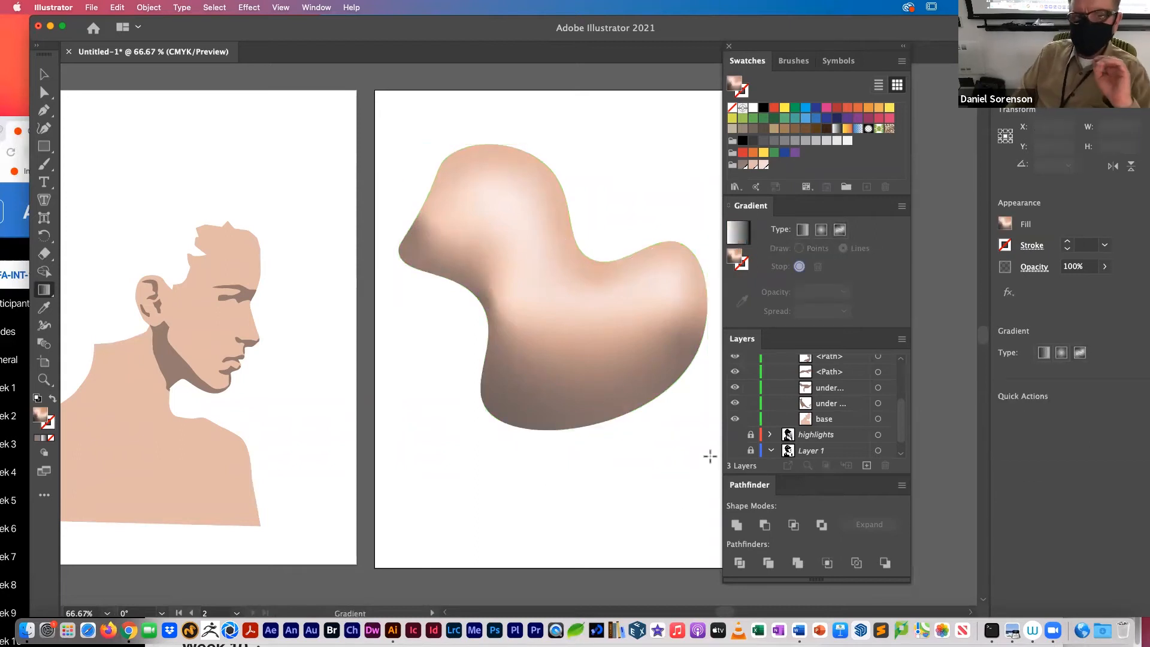
Step: Reselect the shape and reposition three stops of the lower peach gradient line, moving two closer to the dark line and the neck stop slightly inward
{"action": "left_click", "coordinate": [673, 306]}
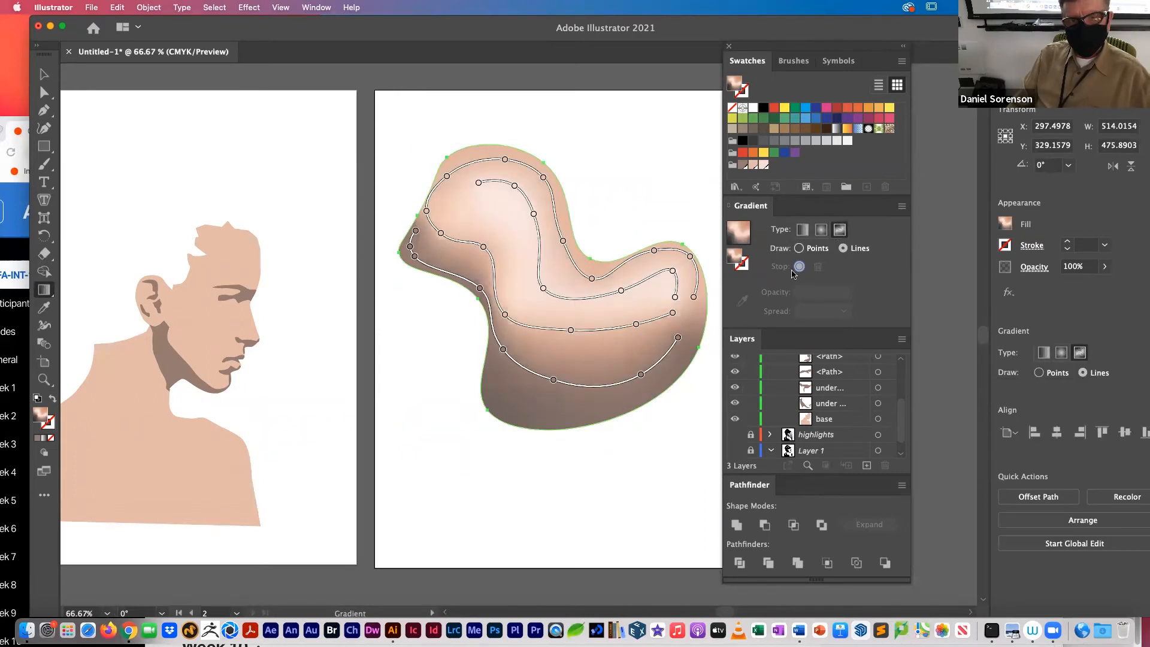
{"action": "key", "text": "v"}
{"action": "key", "text": "g"}
{"action": "left_click", "coordinate": [635, 326]}
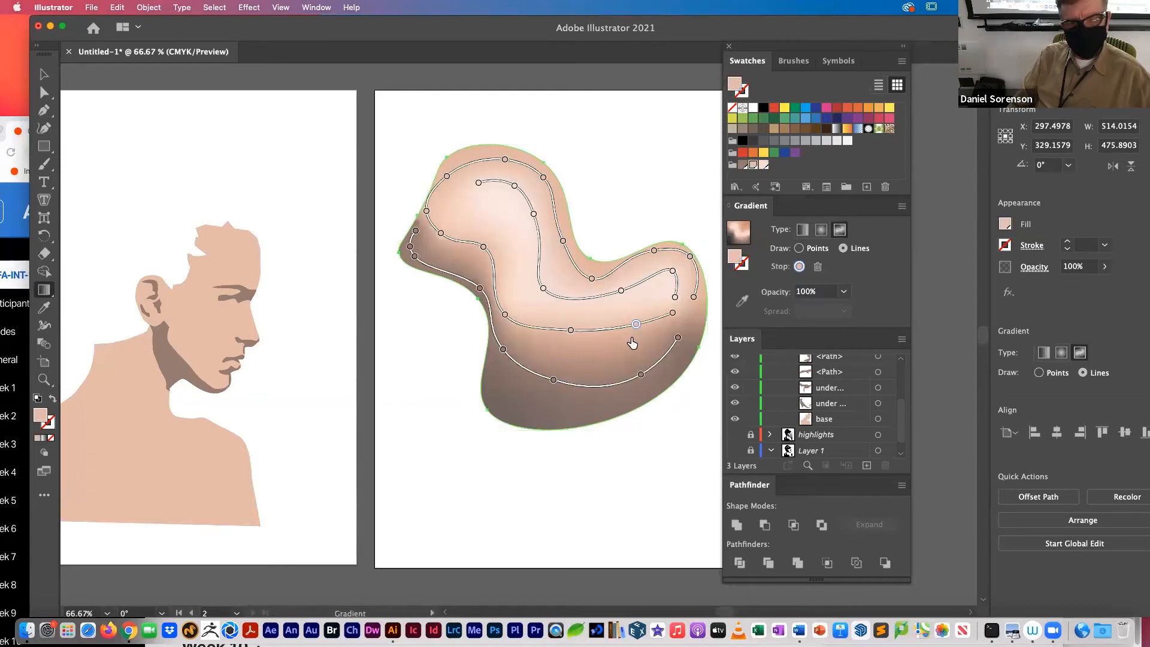
{"action": "left_click_drag", "start_coordinate": [635, 326], "coordinate": [579, 348]}
{"action": "left_click", "coordinate": [572, 331]}
{"action": "left_click_drag", "start_coordinate": [505, 315], "coordinate": [519, 314]}
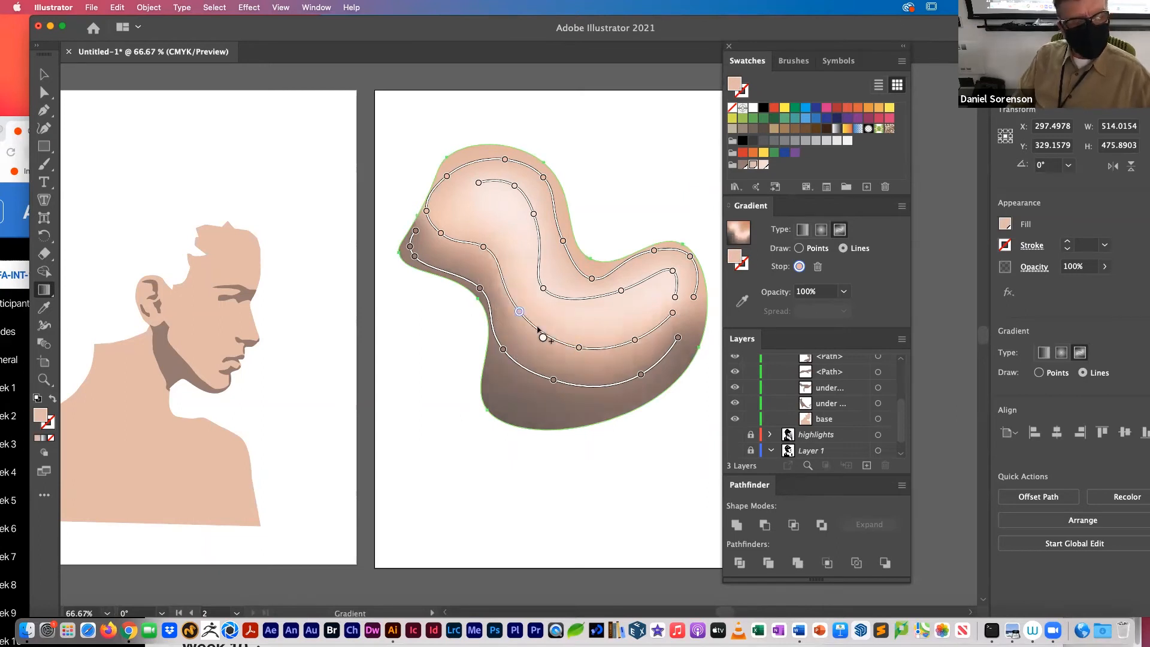
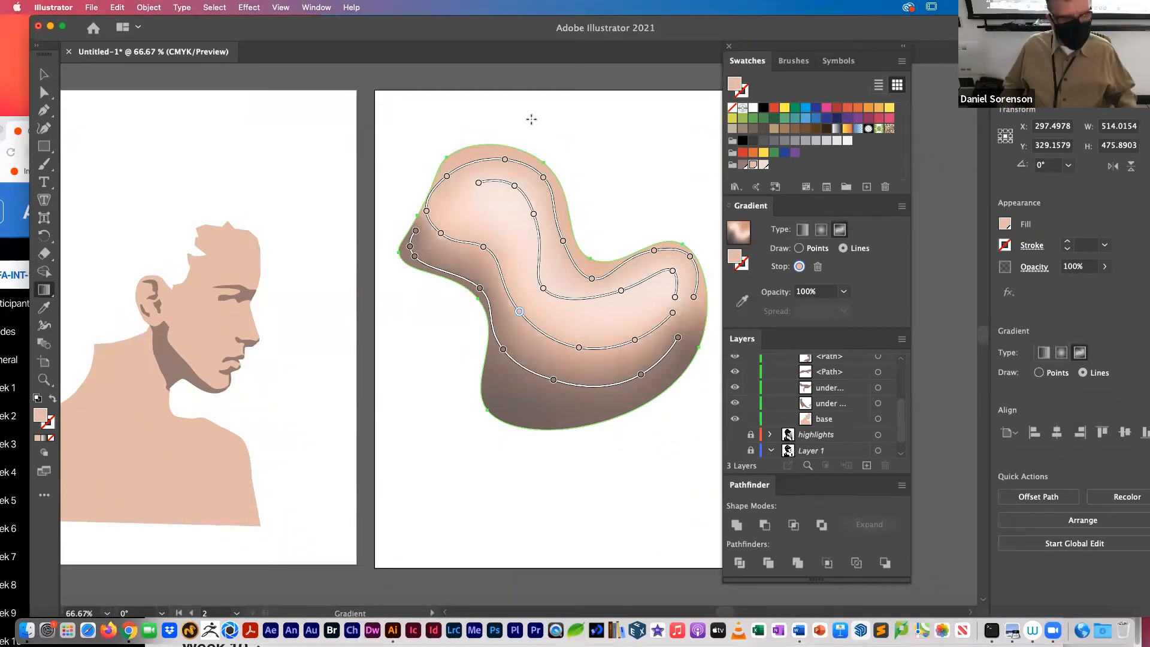
Step: Leave the gradient shape on the second artboard, hide the base shape and show the highlights layer over the portrait
{"action": "key", "text": "v"}
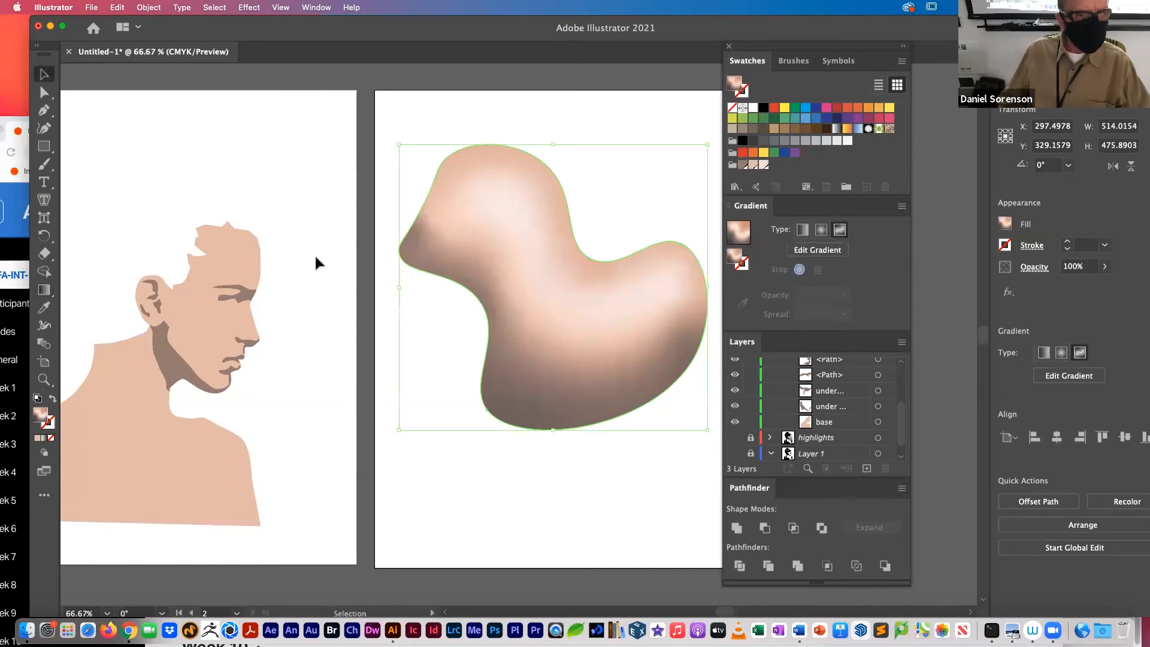
{"action": "left_click_drag", "start_coordinate": [305, 232], "coordinate": [467, 173]}
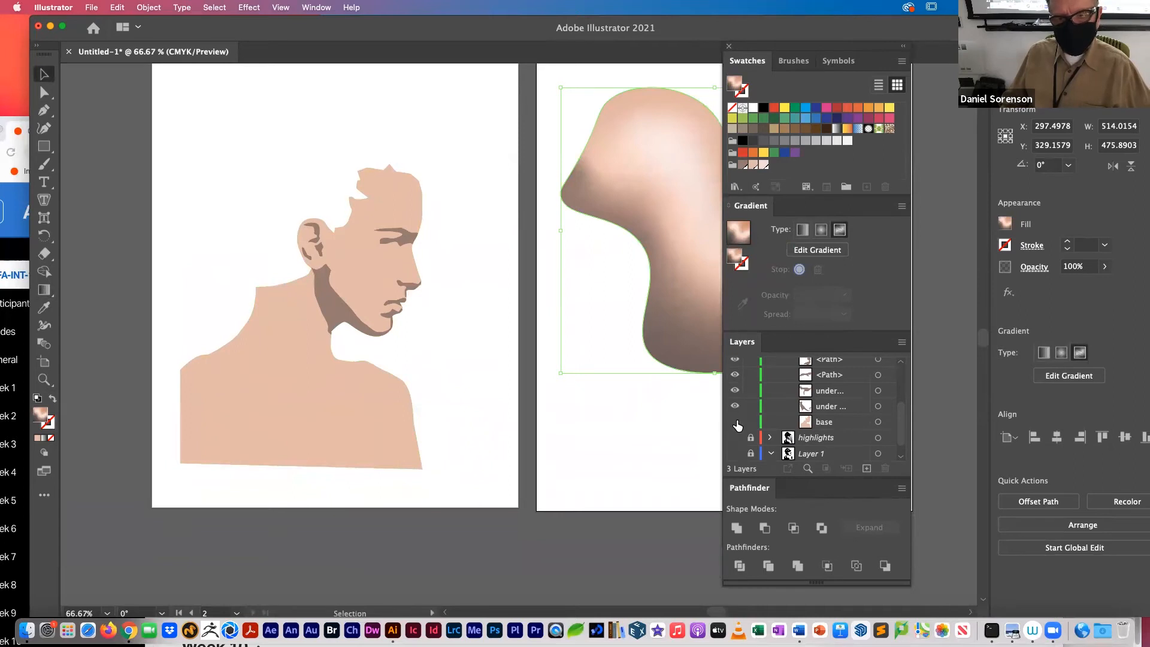
{"action": "left_click", "coordinate": [736, 423]}
{"action": "left_click", "coordinate": [735, 438]}
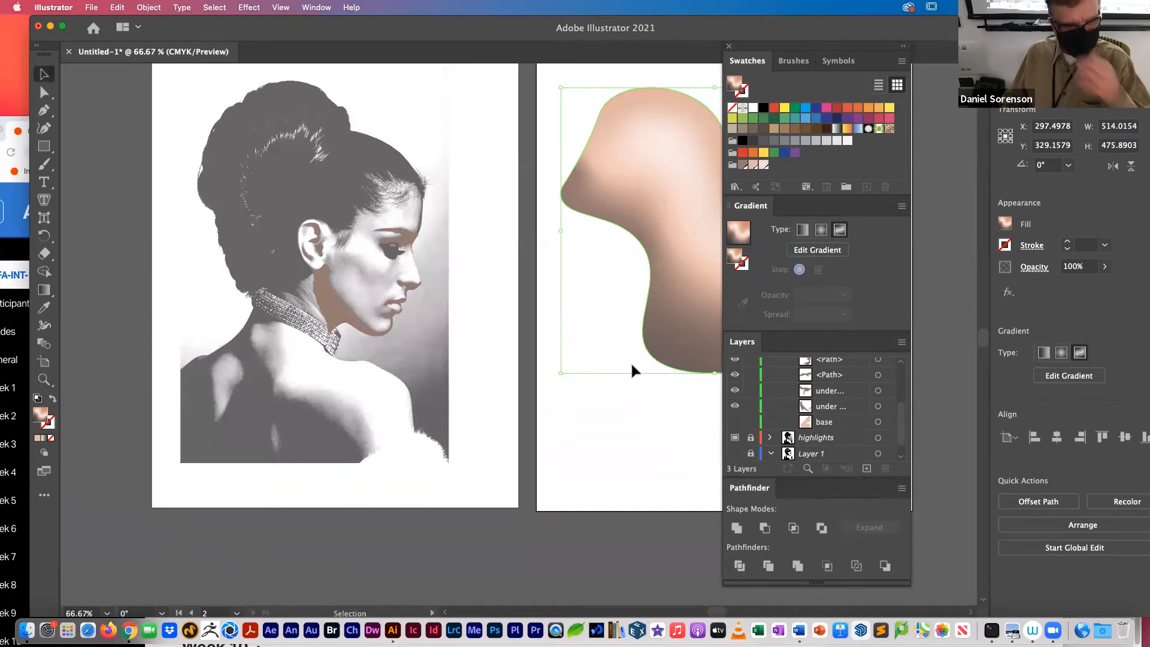
Step: Trace the nose highlight with the Pen tool as a closed shape extending past the profile, and fill it with the palest skin swatch
{"action": "key", "text": "z"}
{"action": "left_click_drag", "start_coordinate": [360, 234], "coordinate": [459, 273]}
{"action": "key", "text": "v"}
{"action": "left_click", "coordinate": [44, 109]}
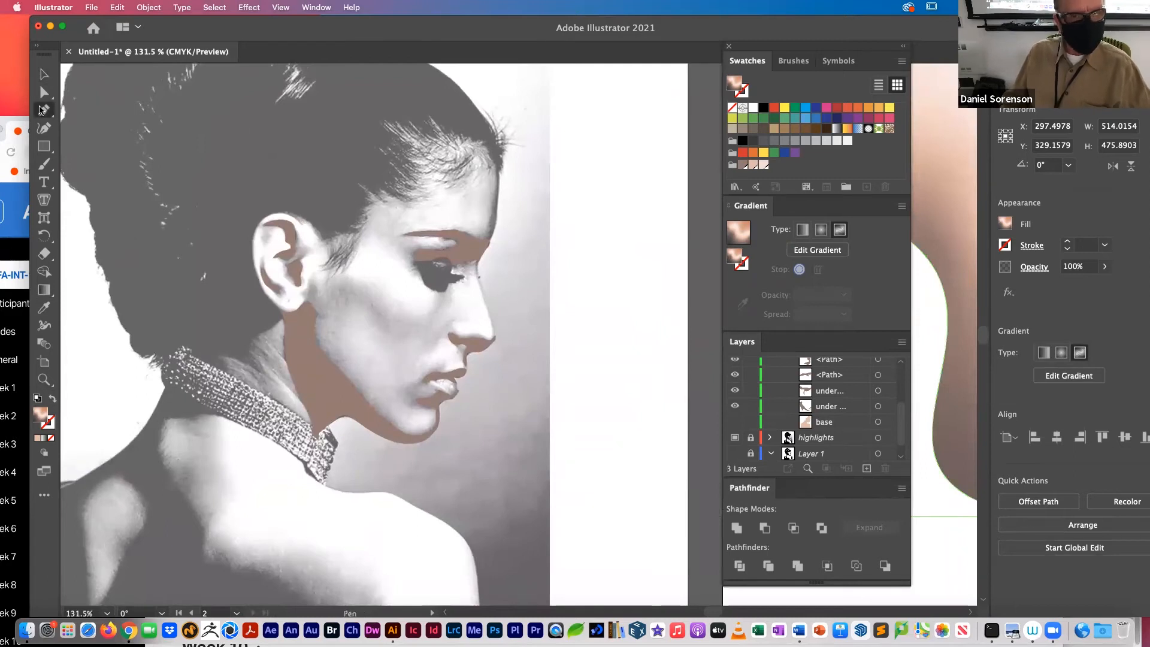
{"action": "left_click", "coordinate": [483, 271]}
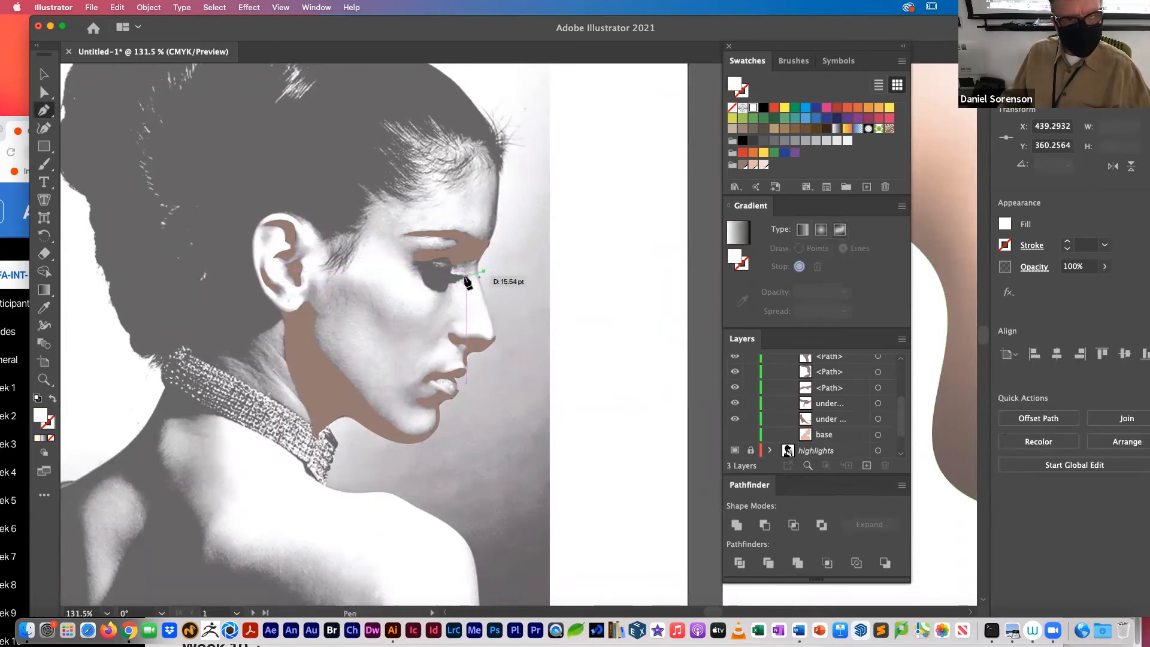
{"action": "left_click", "coordinate": [466, 279]}
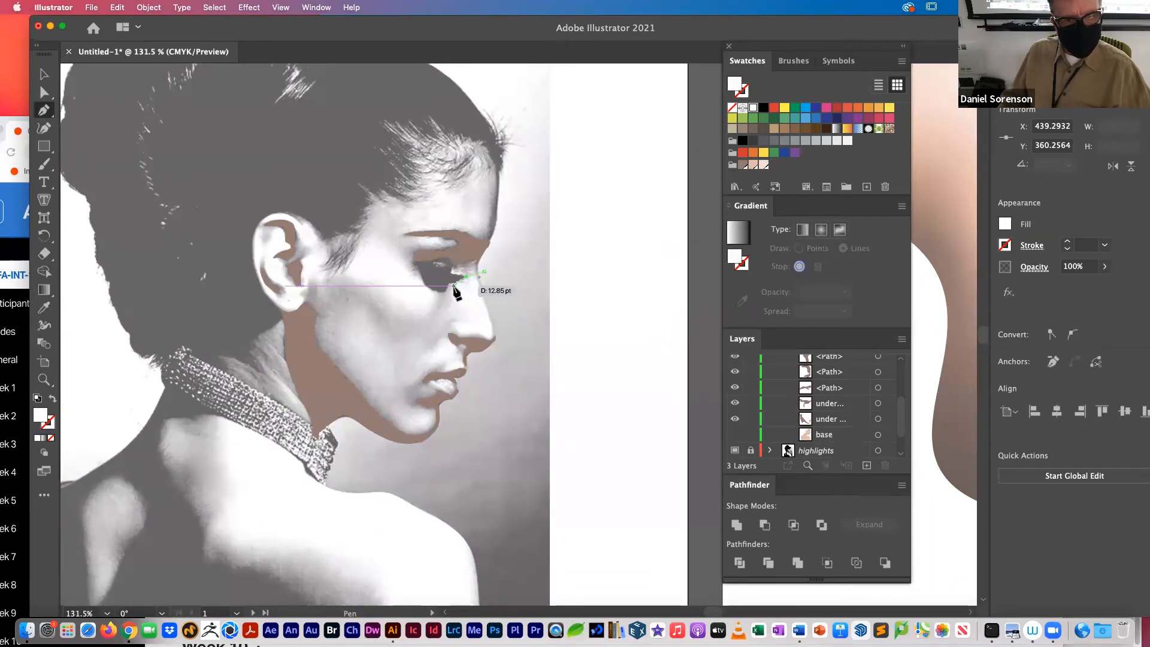
{"action": "left_click", "coordinate": [462, 309]}
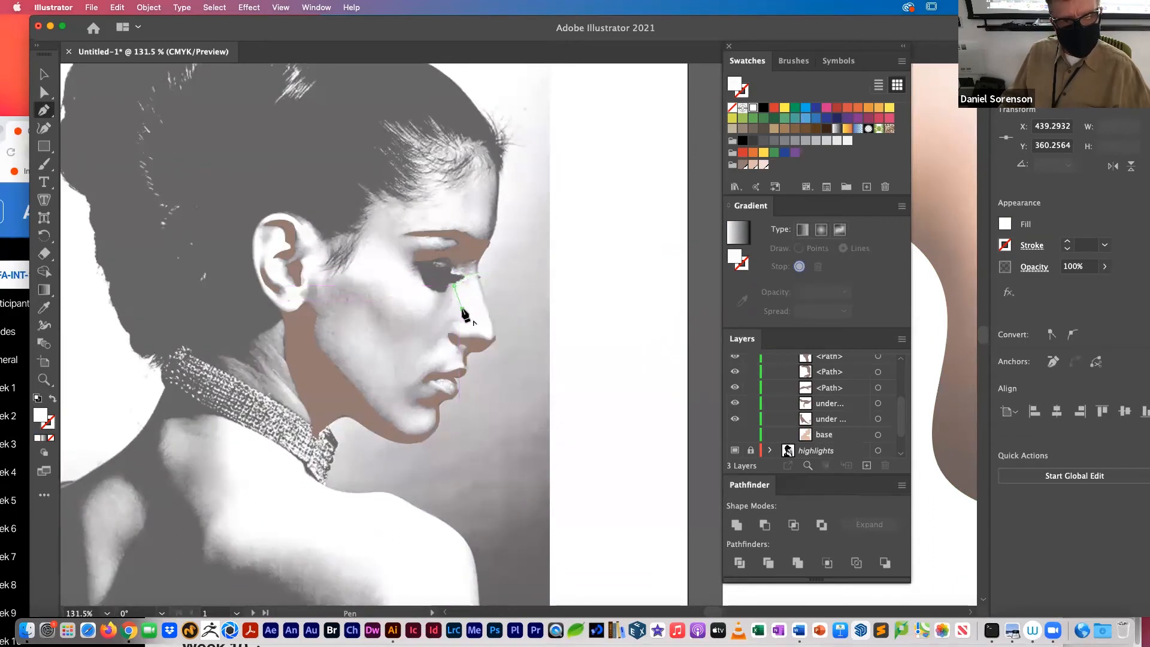
{"action": "left_click", "coordinate": [467, 320]}
{"action": "left_click", "coordinate": [454, 320]}
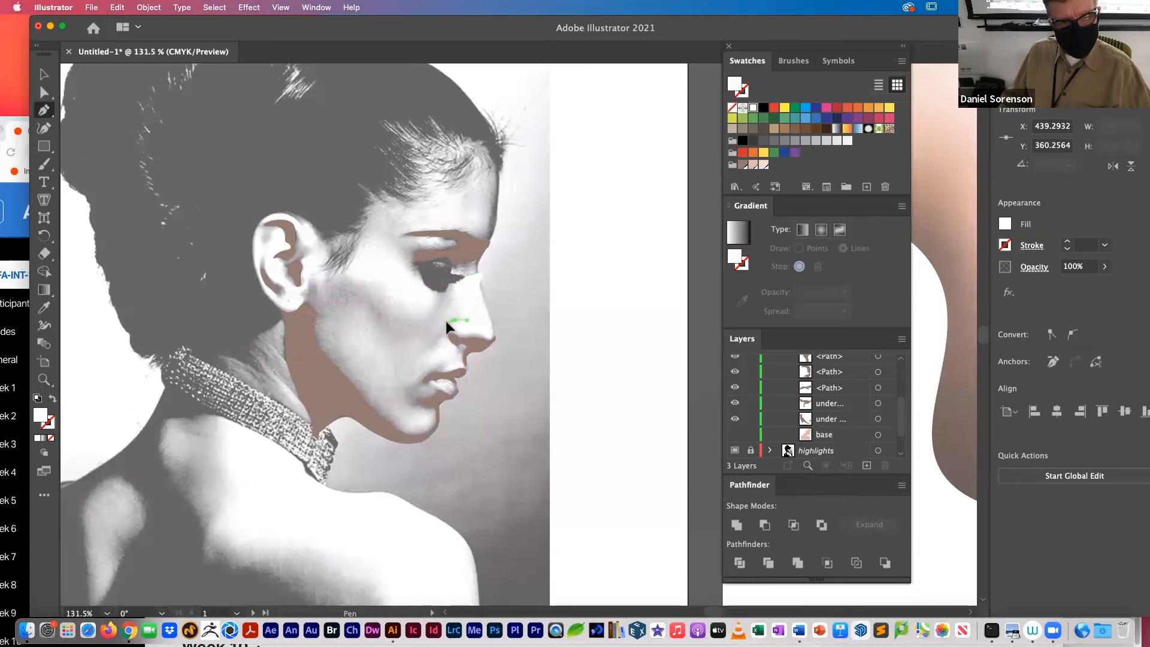
{"action": "left_click", "coordinate": [444, 333]}
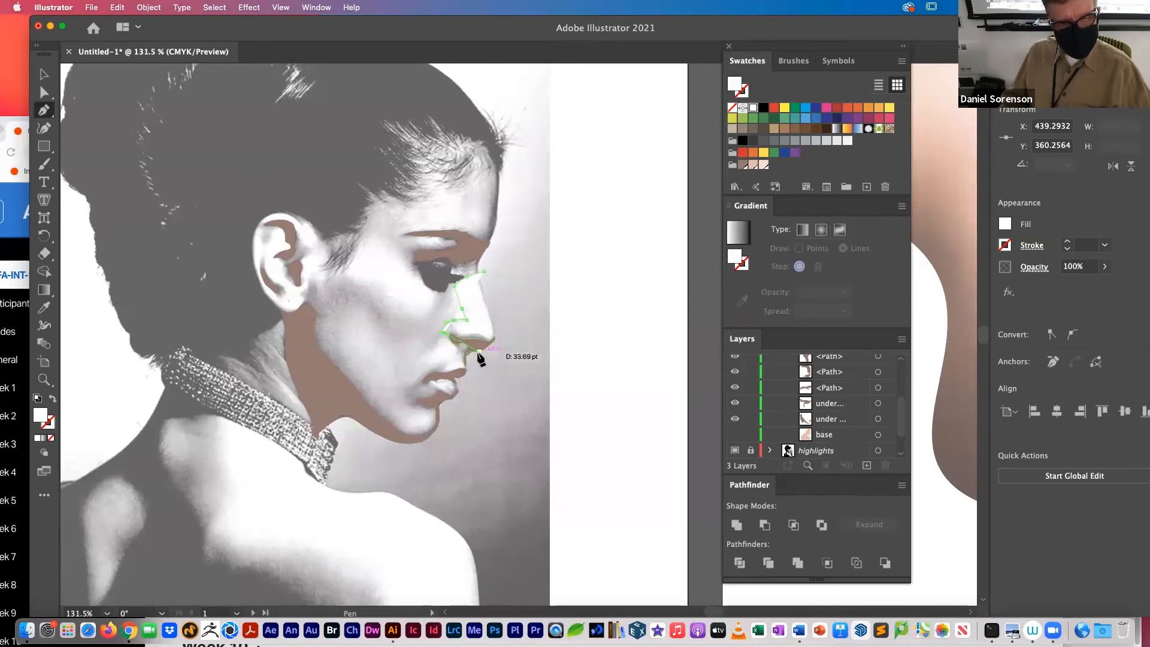
{"action": "left_click_drag", "start_coordinate": [474, 345], "coordinate": [508, 350]}
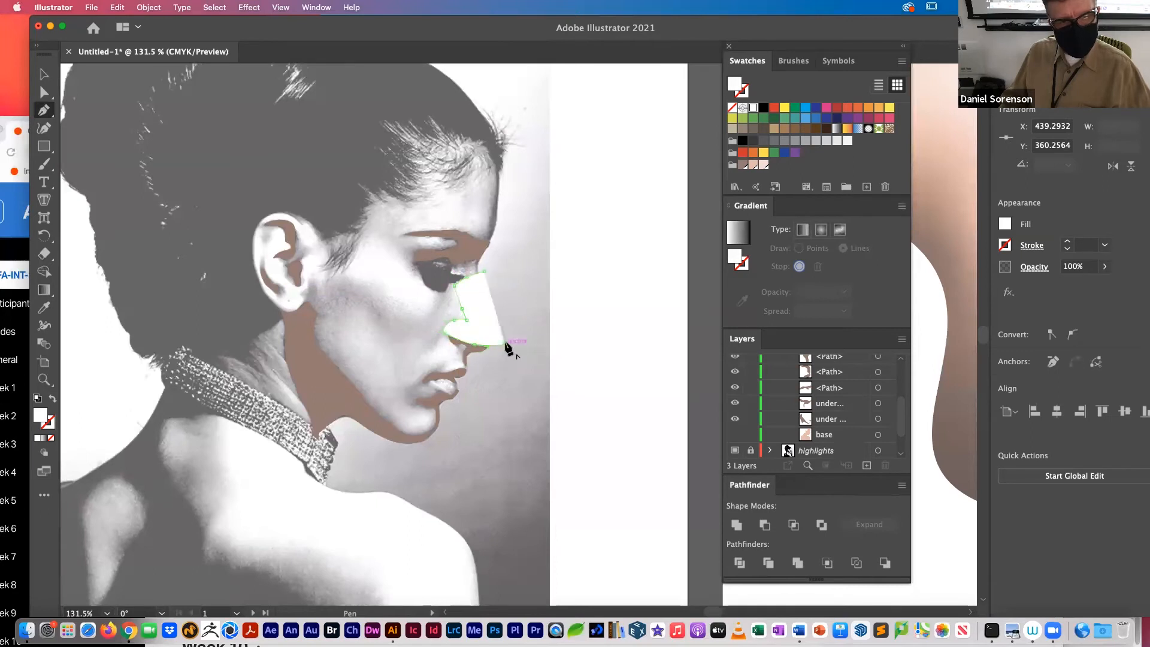
{"action": "left_click", "coordinate": [485, 273]}
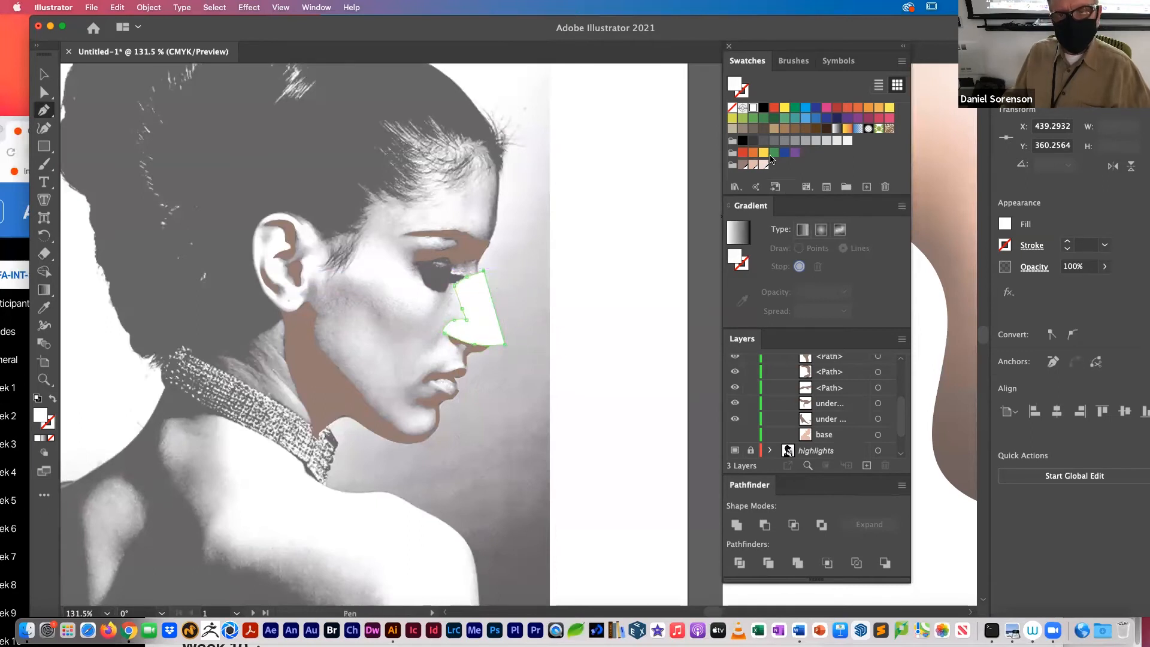
{"action": "left_click", "coordinate": [764, 165]}
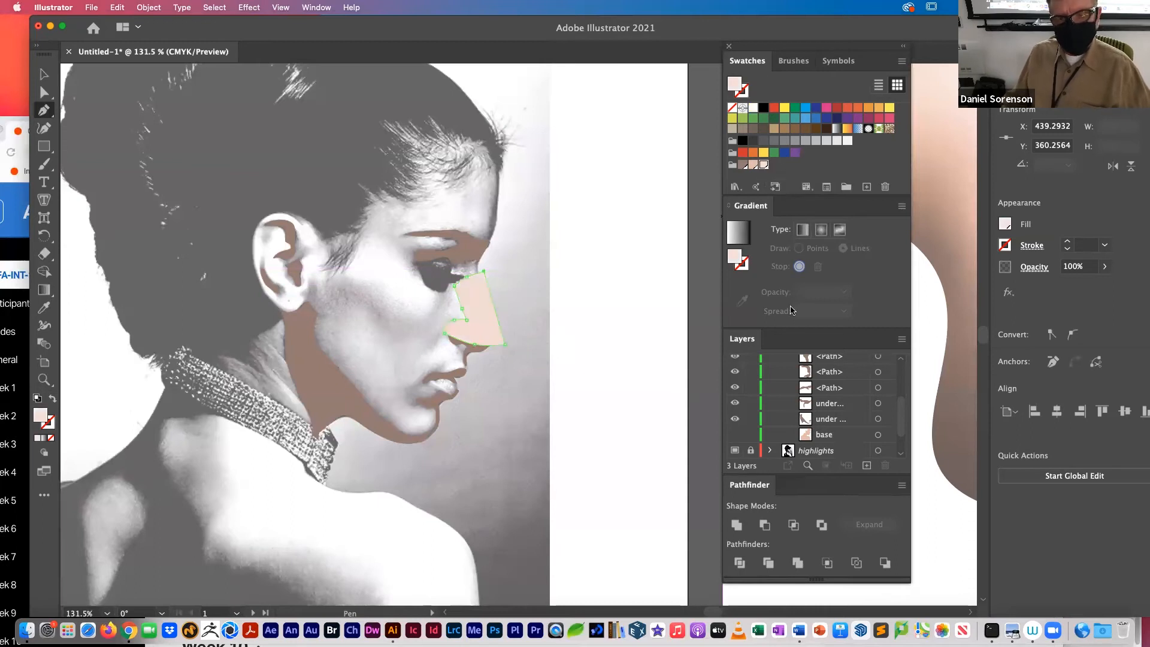
Step: Show the base shape, duplicate it in place, and intersect the copy with the nose highlight to trim it to the profile
{"action": "left_click", "coordinate": [736, 434]}
{"action": "left_click", "coordinate": [879, 435]}
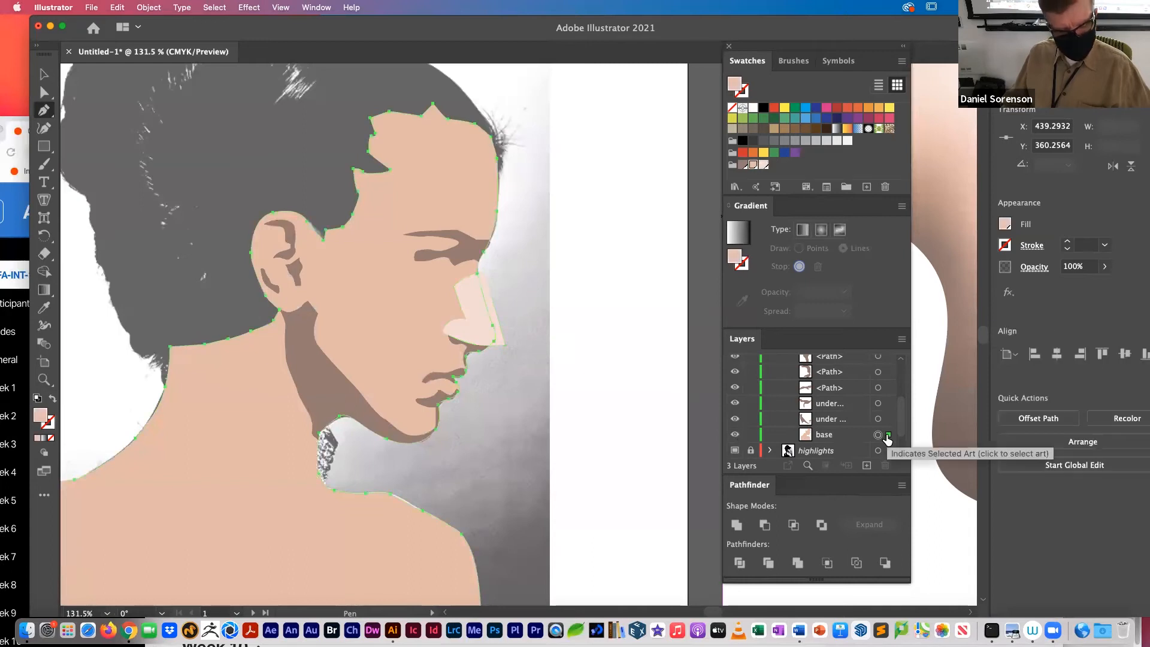
{"action": "left_click", "coordinate": [889, 436]}
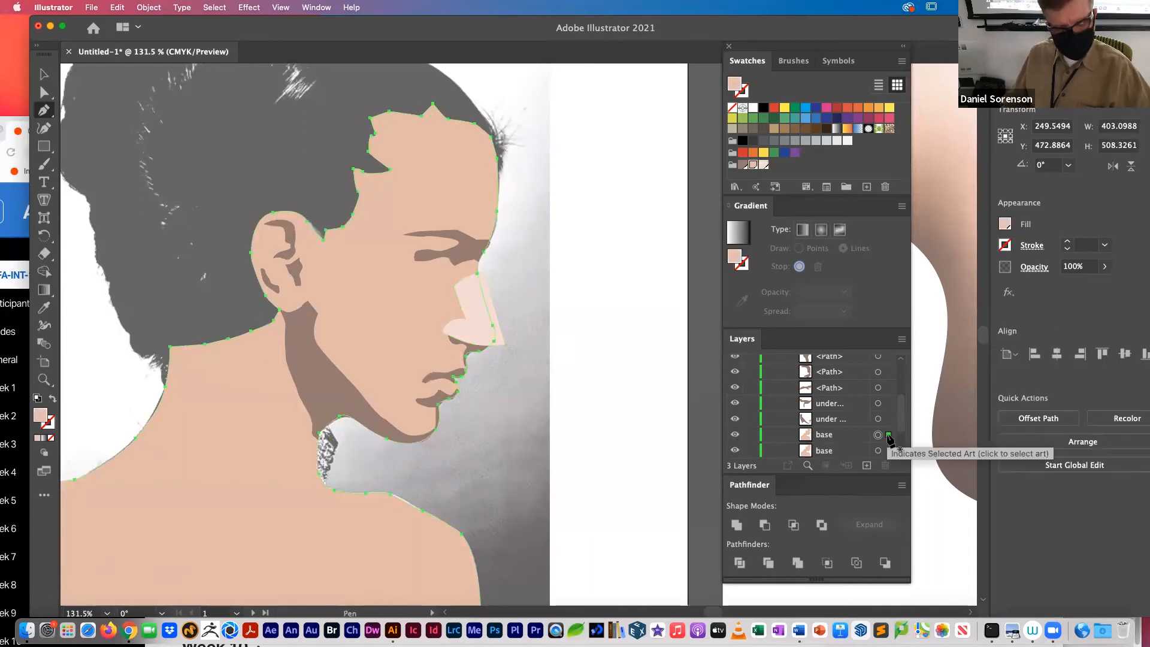
{"action": "scroll", "coordinate": [903, 408], "scroll_direction": "up", "scroll_amount": 5}
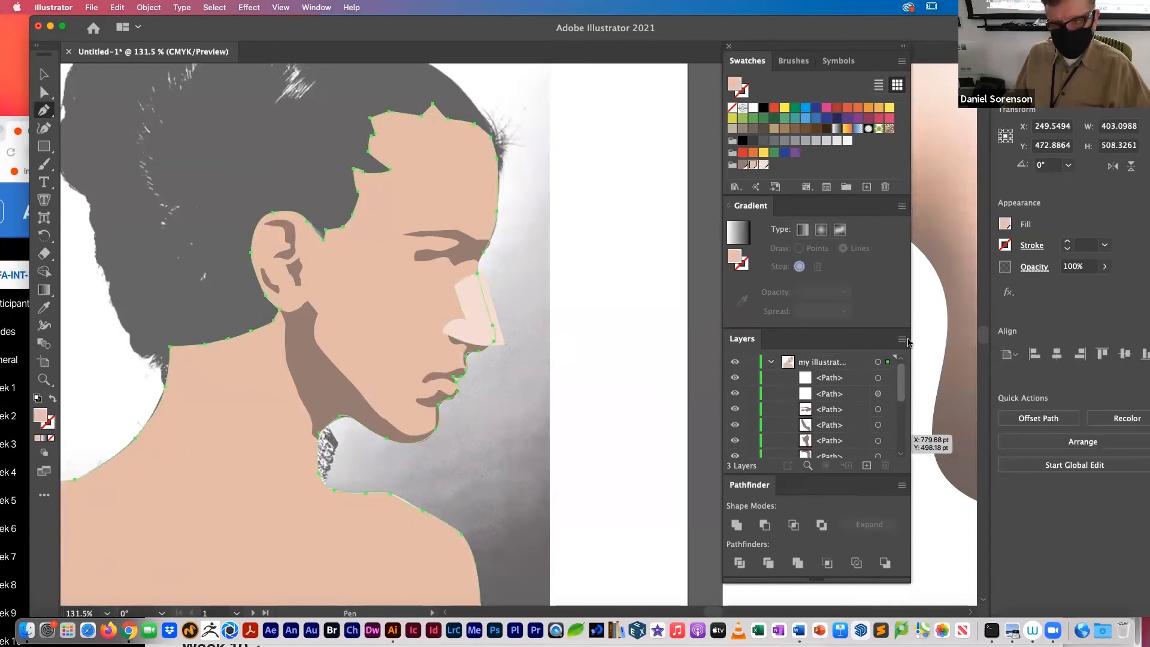
{"action": "left_click", "coordinate": [879, 378], "text": "shift"}
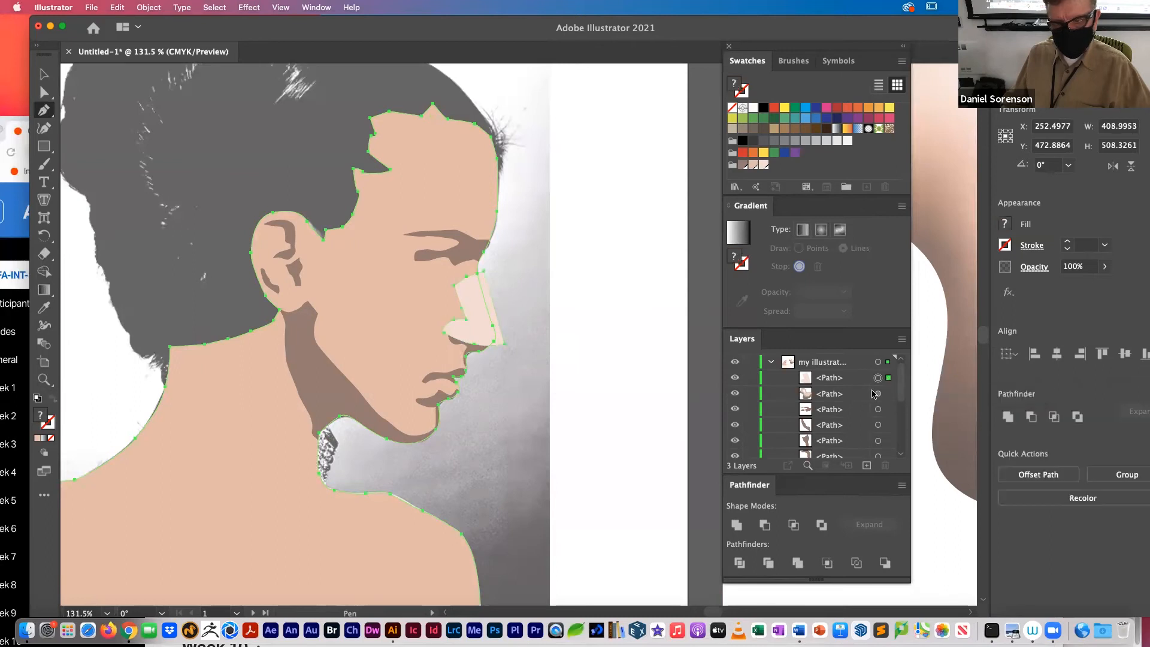
{"action": "left_click", "coordinate": [793, 526]}
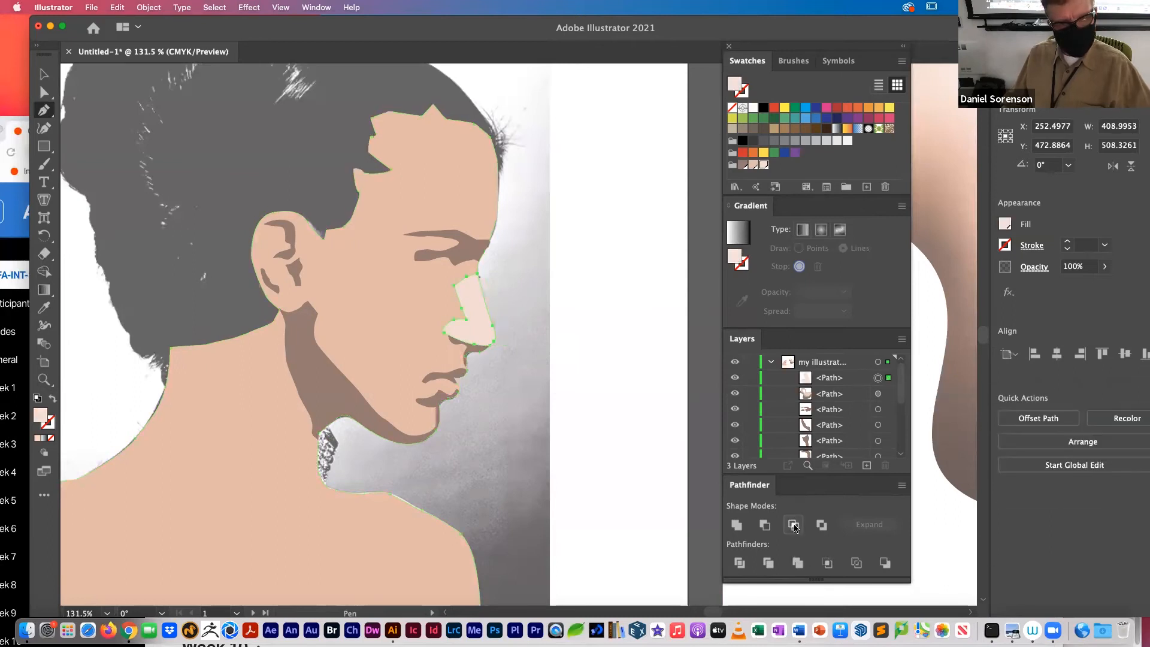
{"action": "left_click", "coordinate": [794, 526]}
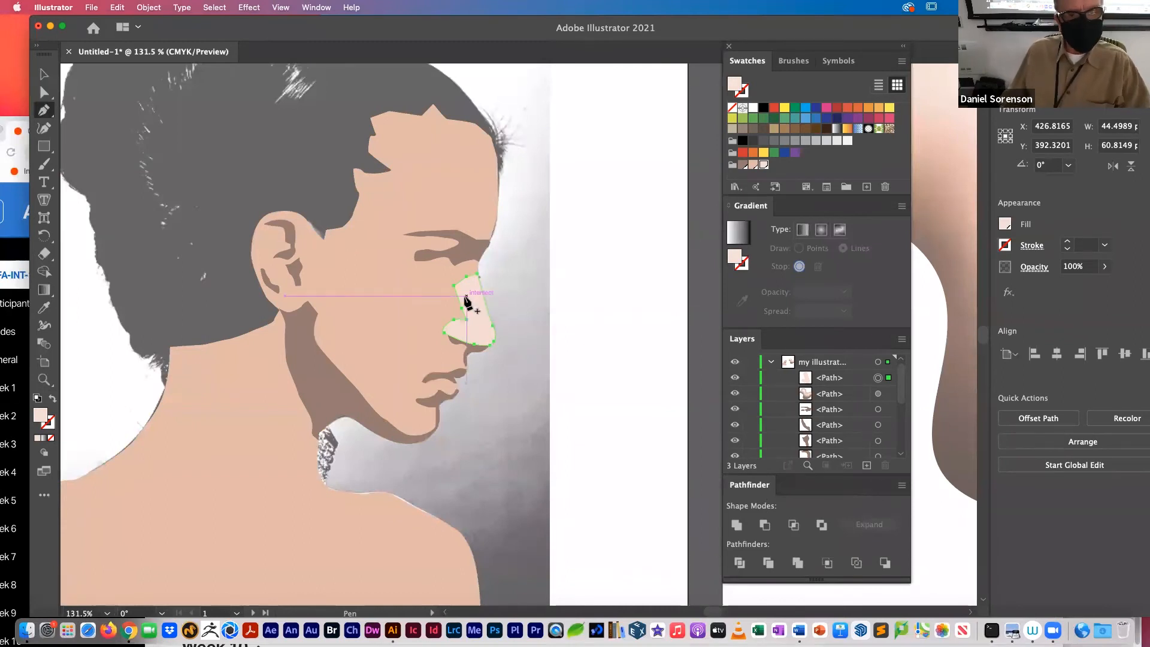
Step: Give the nose highlight a freeform gradient and draw a palest-skin line along the ridge from the tip towards the bridge
{"action": "key", "text": "super+space"}
{"action": "left_click_drag", "start_coordinate": [476, 282], "coordinate": [539, 298]}
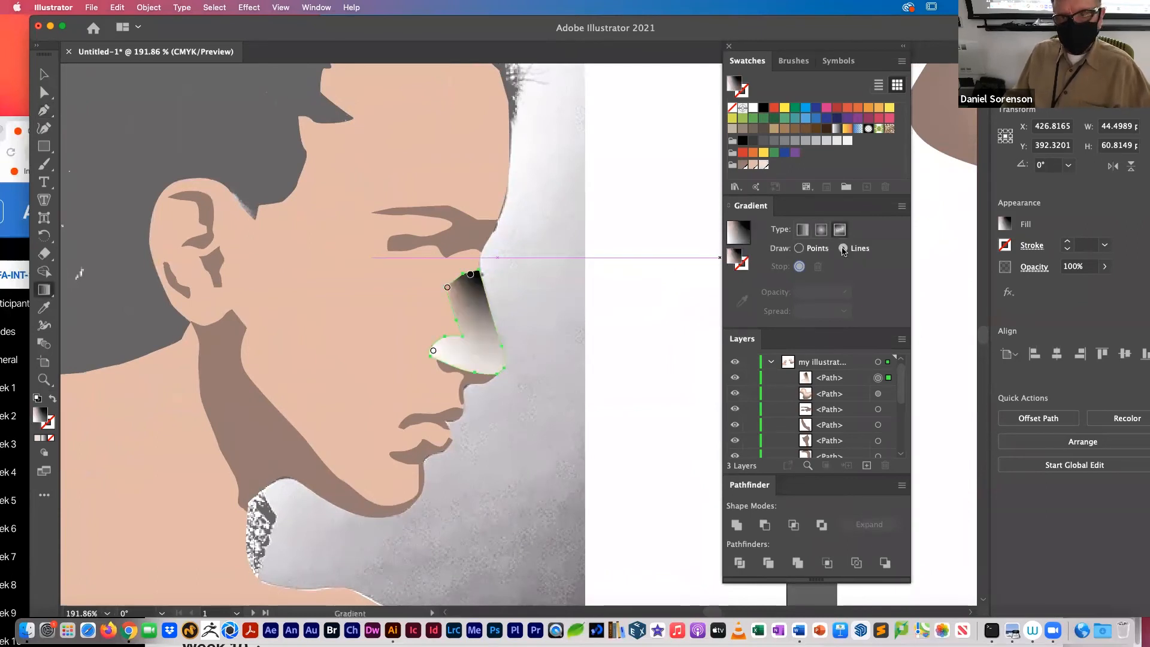
{"action": "left_click", "coordinate": [498, 362]}
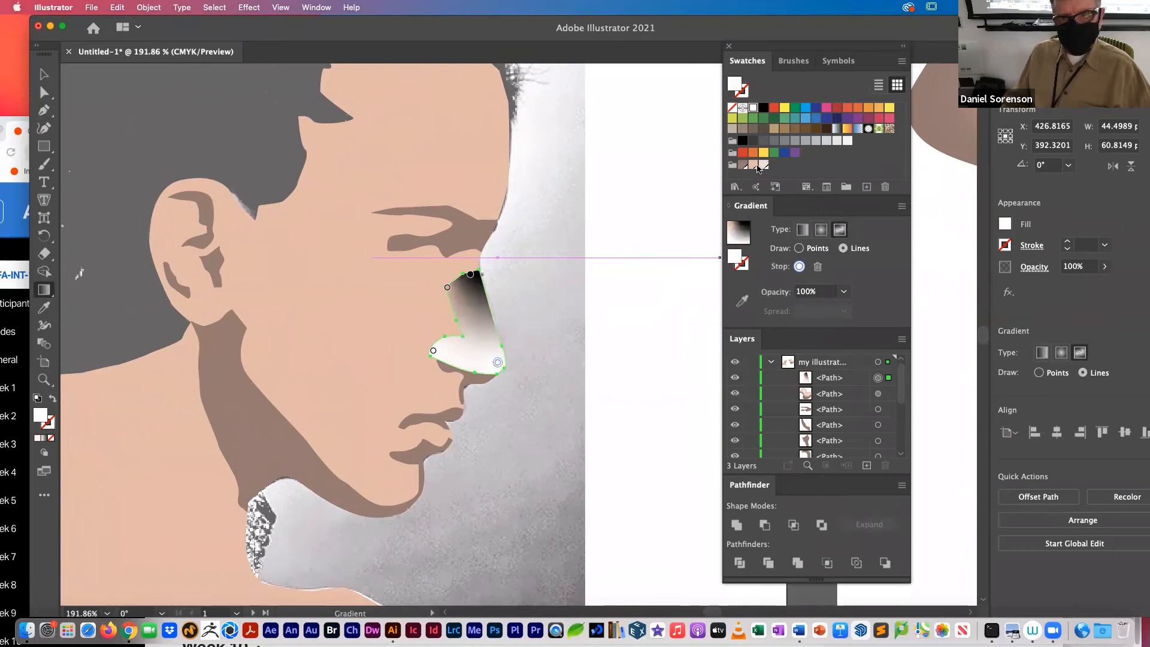
{"action": "left_click", "coordinate": [763, 166]}
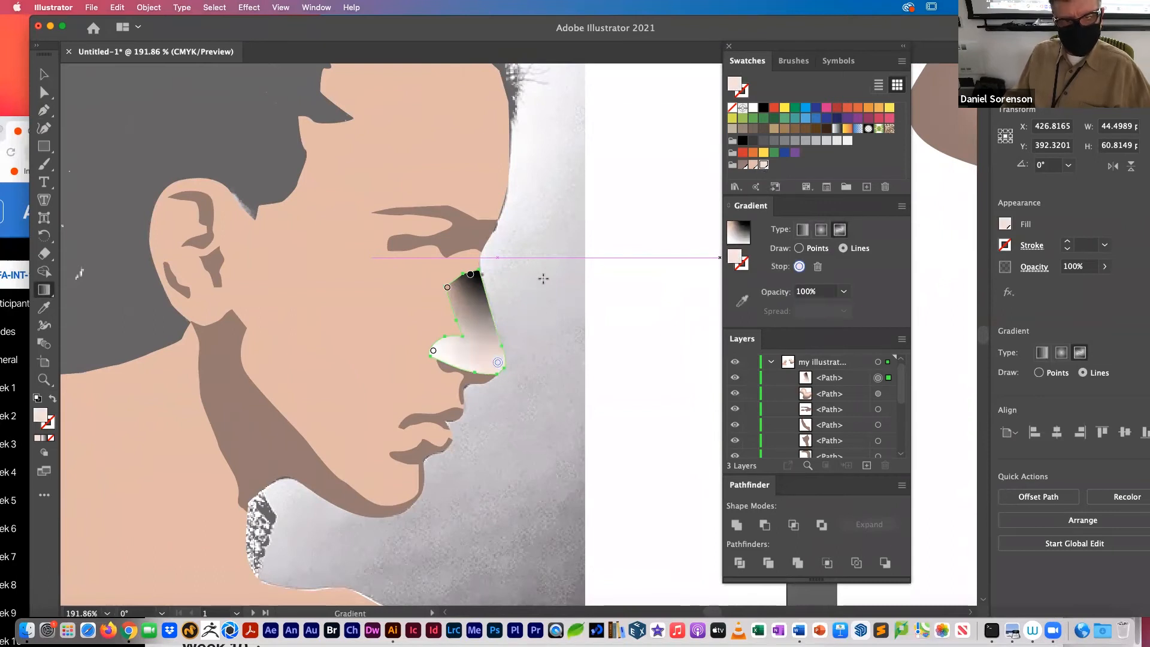
{"action": "left_click", "coordinate": [488, 332]}
{"action": "left_click", "coordinate": [480, 298]}
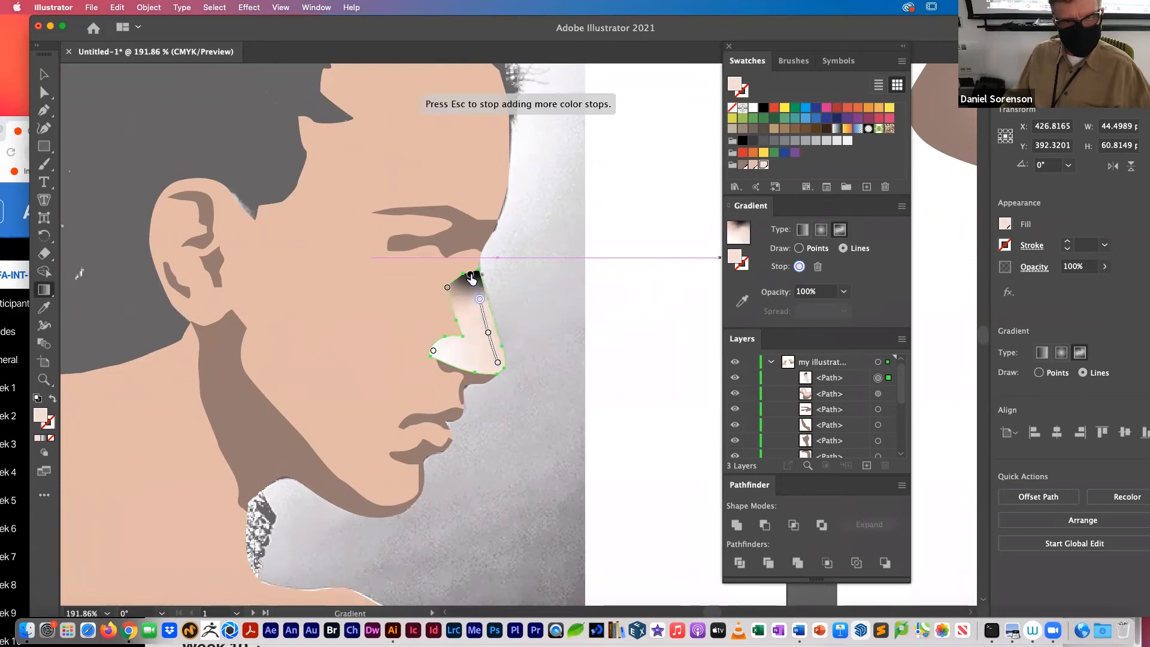
{"action": "left_click", "coordinate": [475, 291]}
{"action": "mouse_move", "coordinate": [471, 281]}
{"action": "left_mouse_down"}
{"action": "mouse_move", "coordinate": [455, 286]}
{"action": "mouse_move", "coordinate": [469, 302]}
{"action": "left_mouse_up"}
{"action": "key", "text": "super+z"}
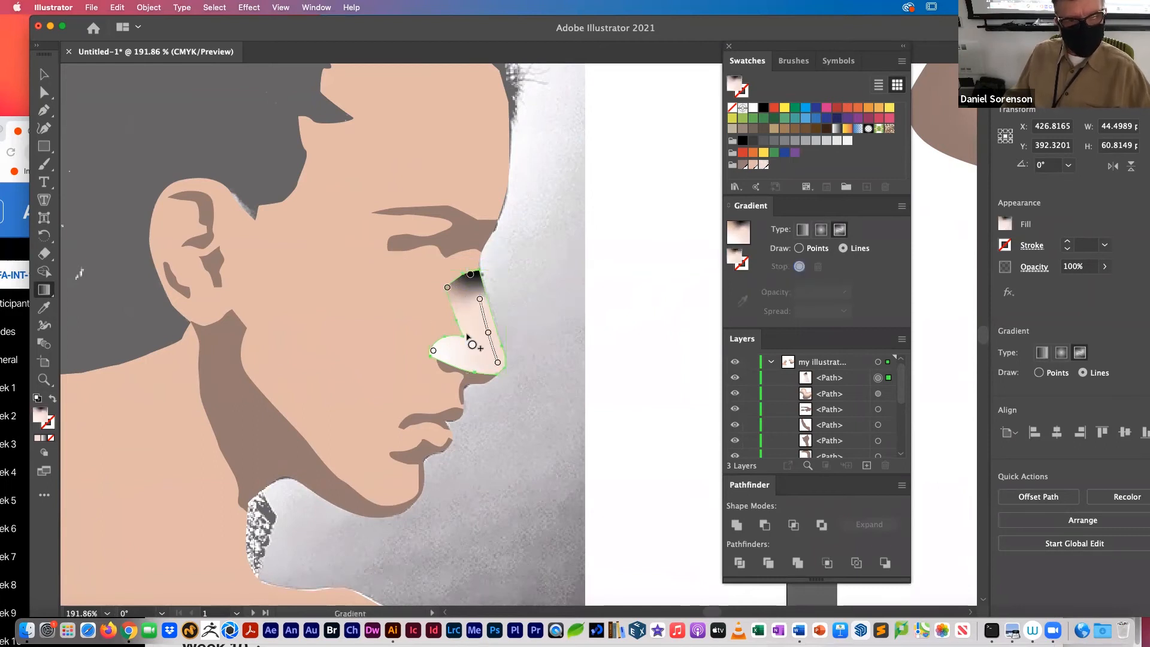
Step: Draw a peach gradient line along the inner side of the nose from above the nostril to the upper inner stop, coloring that stop peach
{"action": "left_click", "coordinate": [466, 333]}
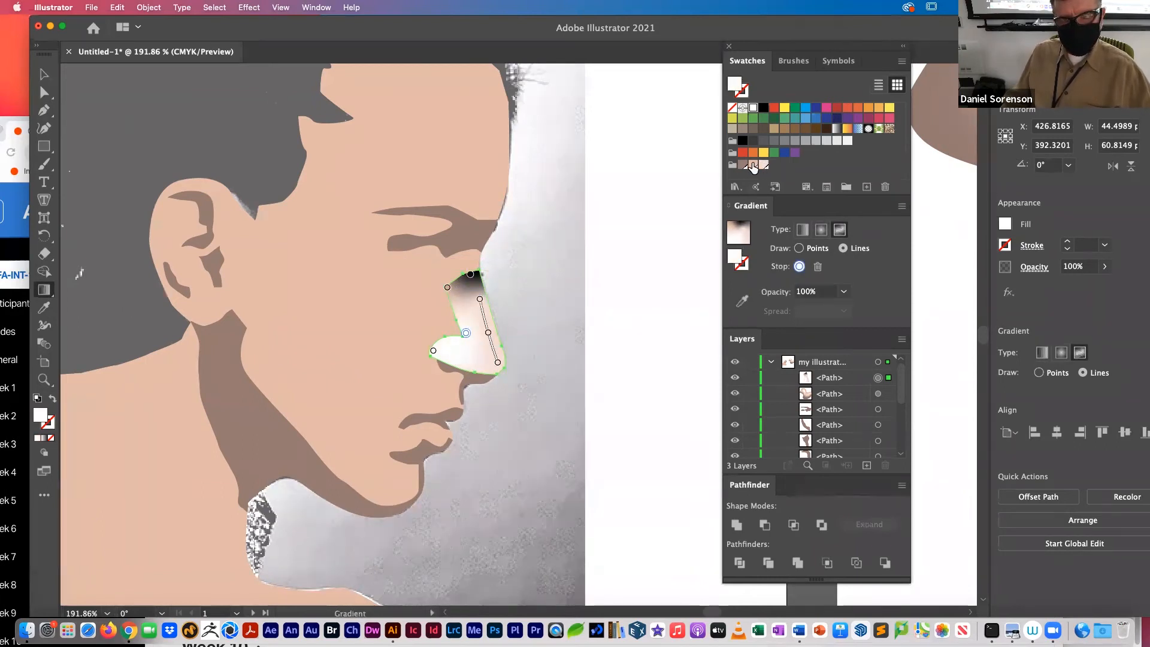
{"action": "left_click", "coordinate": [754, 166]}
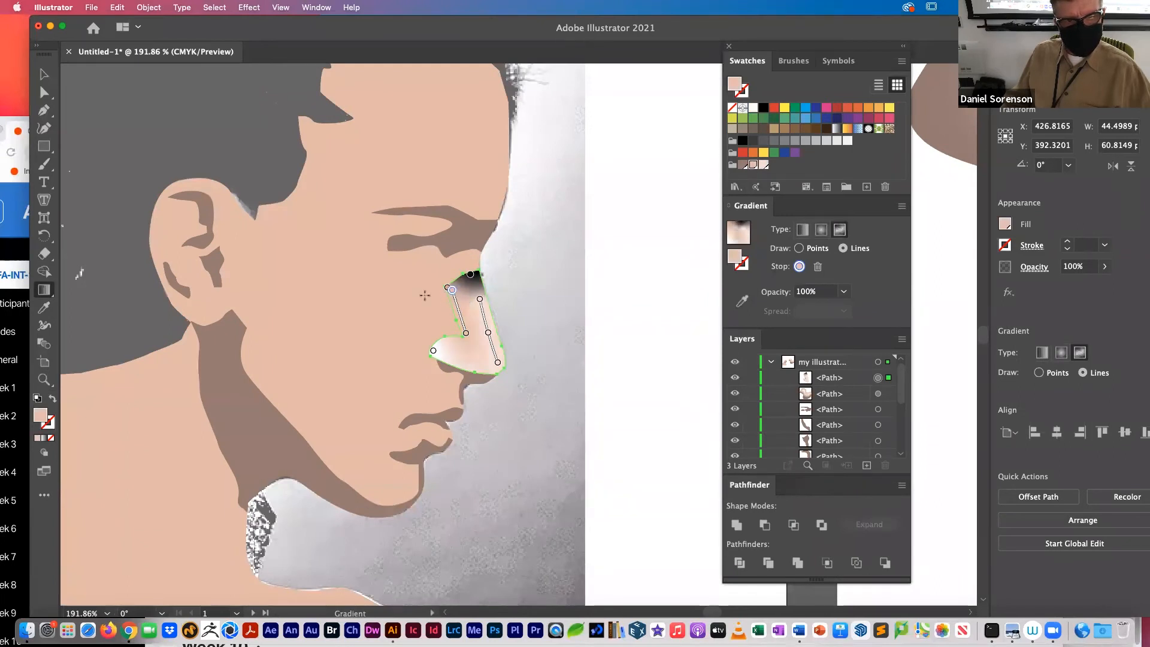
{"action": "left_click", "coordinate": [447, 289]}
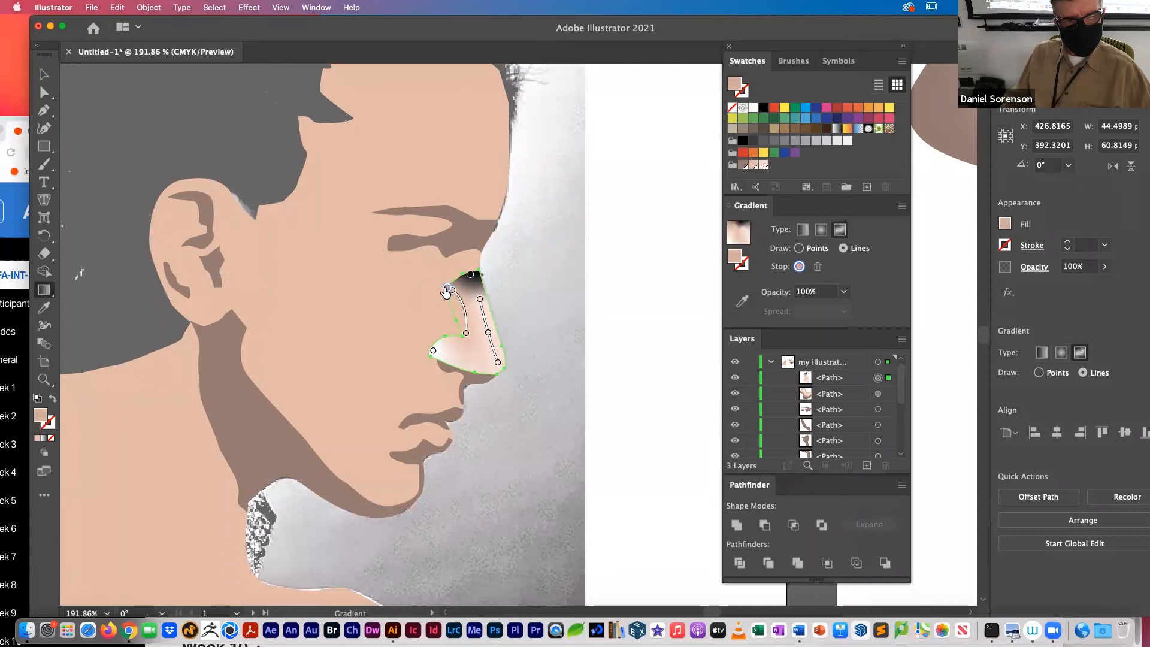
{"action": "left_click", "coordinate": [754, 166]}
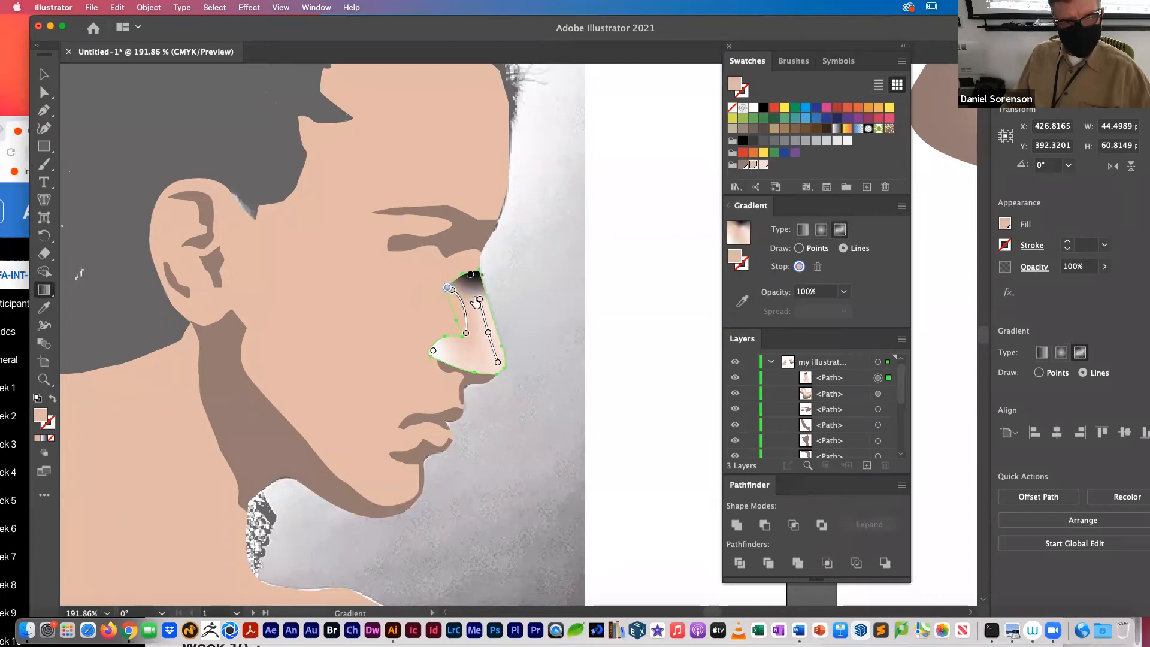
Step: Extend the peach line to the black stop at the nose bridge, recolor that stop dark brown, and deselect the shape
{"action": "left_click", "coordinate": [471, 276]}
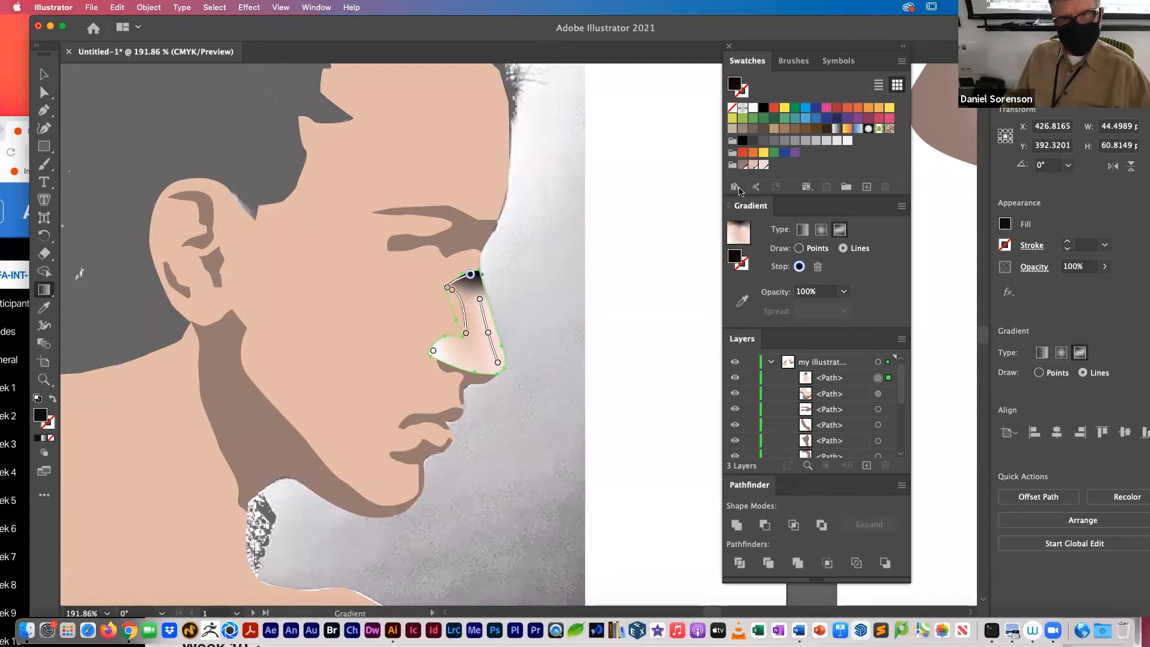
{"action": "left_click", "coordinate": [743, 165]}
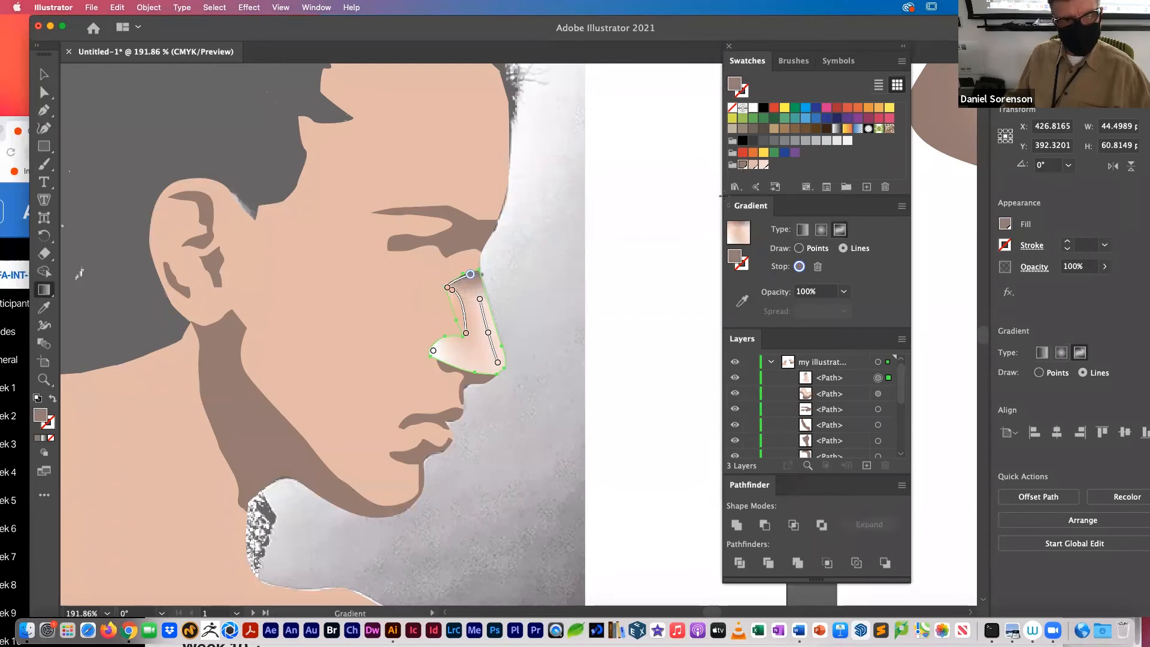
{"action": "key", "text": "v"}
{"action": "left_click", "coordinate": [641, 305]}
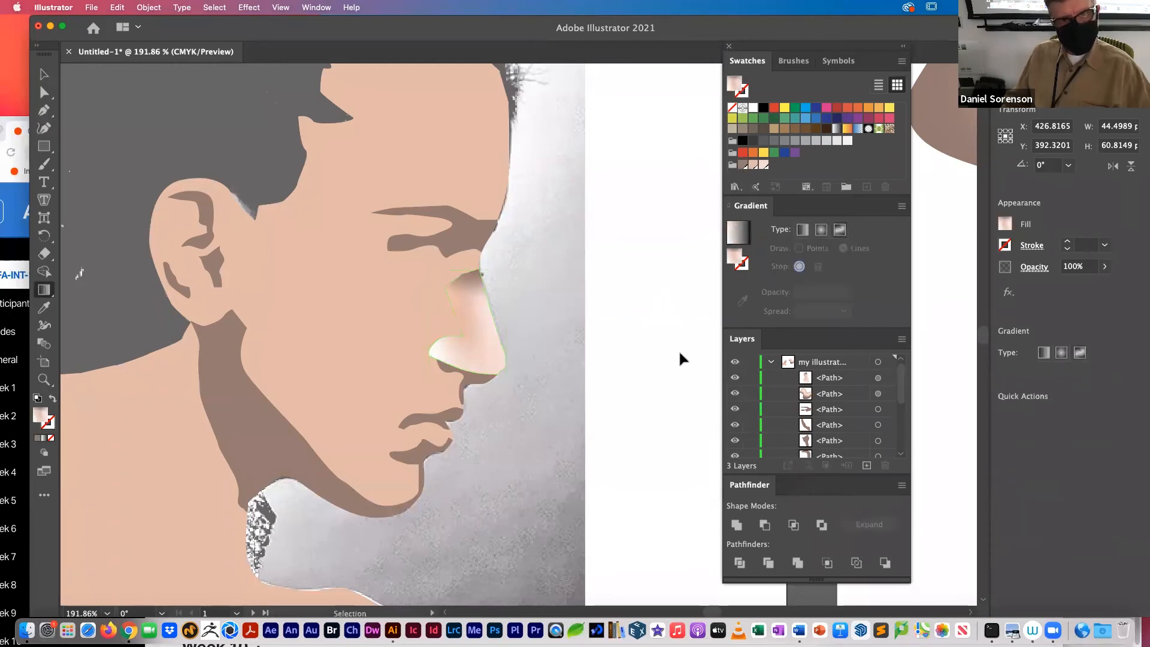
Step: Reselect the nose highlight, move the white nostril stop slightly inward, and give it the palest skin swatch
{"action": "left_click", "coordinate": [471, 276]}
{"action": "key", "text": "g"}
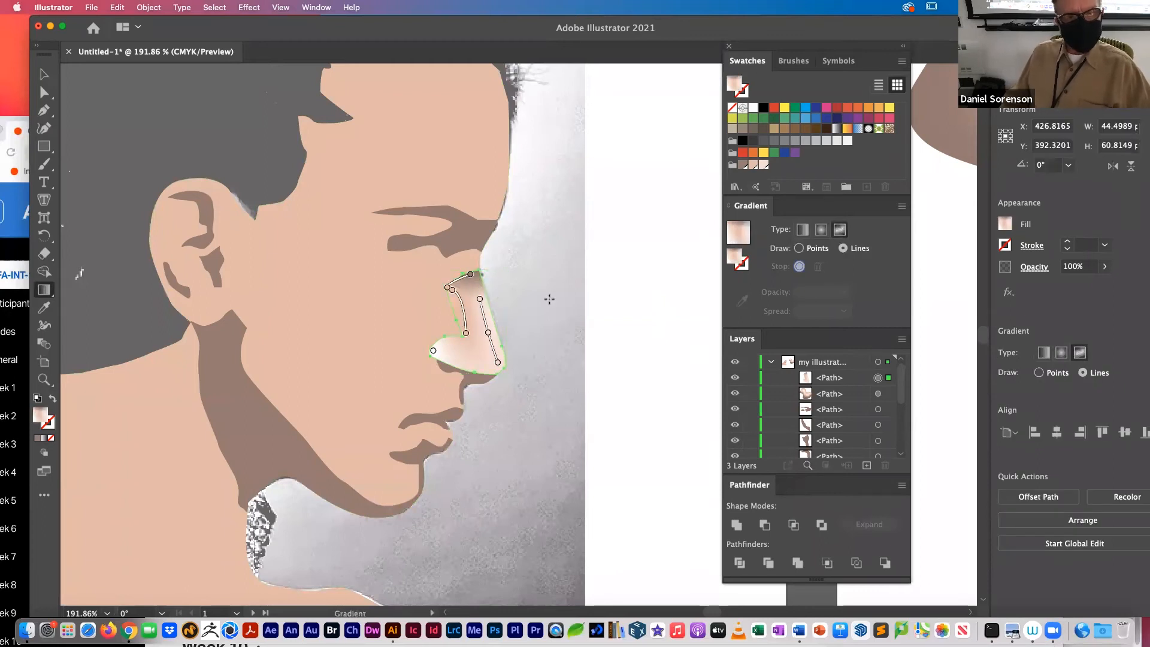
{"action": "left_click", "coordinate": [433, 353]}
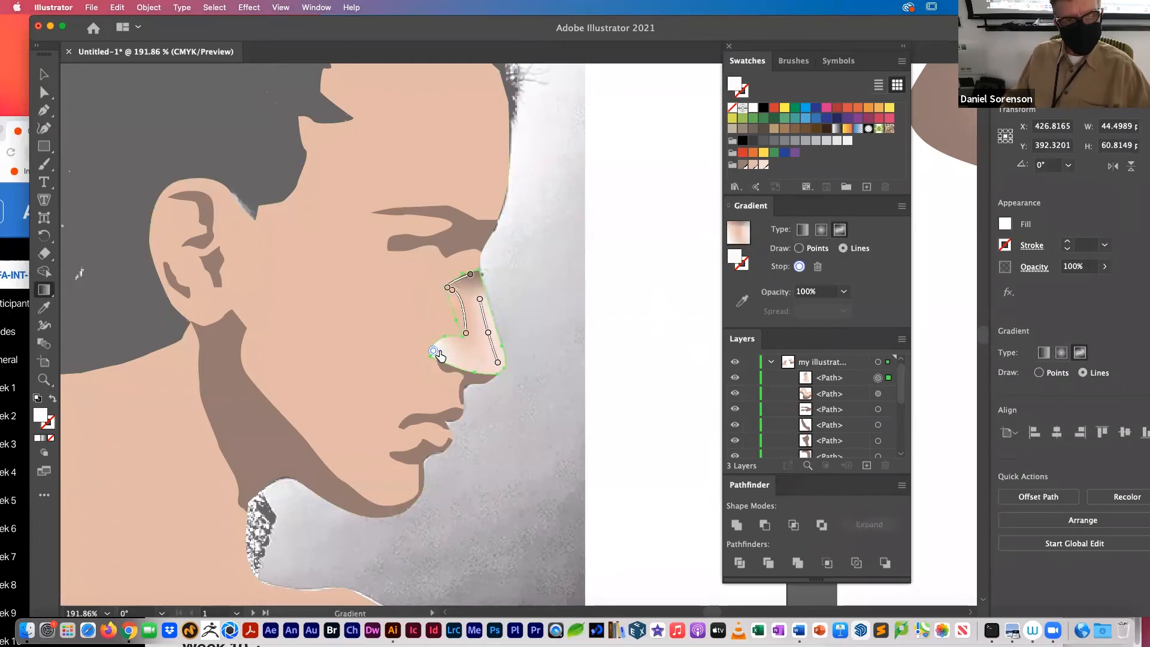
{"action": "left_click_drag", "start_coordinate": [435, 357], "coordinate": [458, 358]}
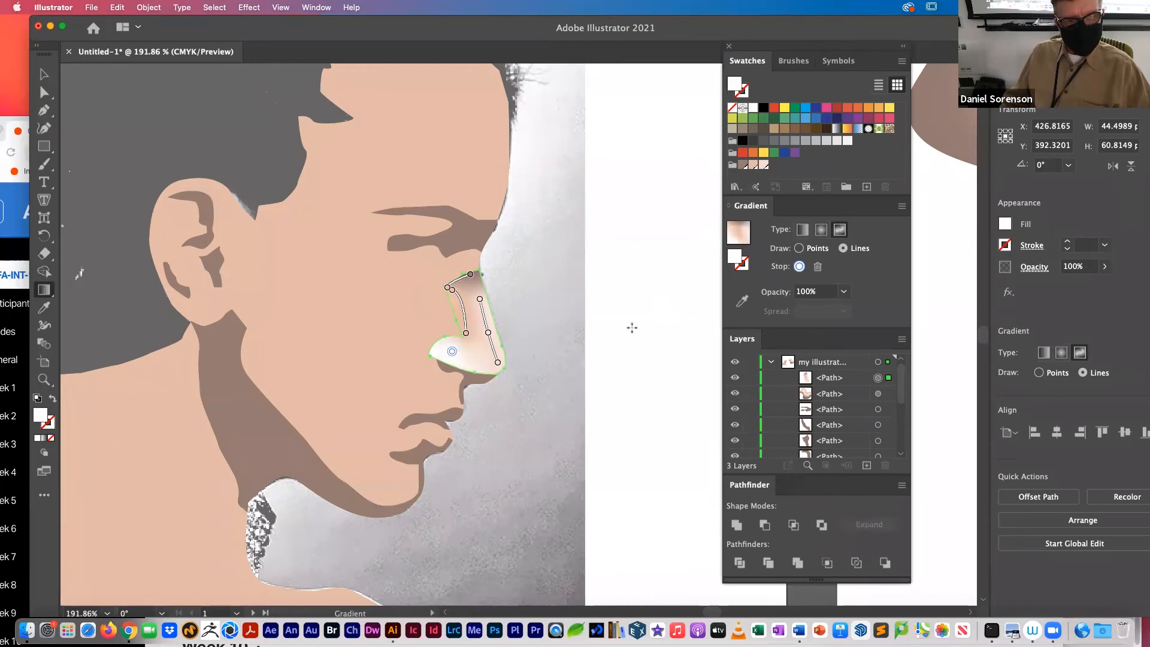
{"action": "left_click", "coordinate": [760, 166]}
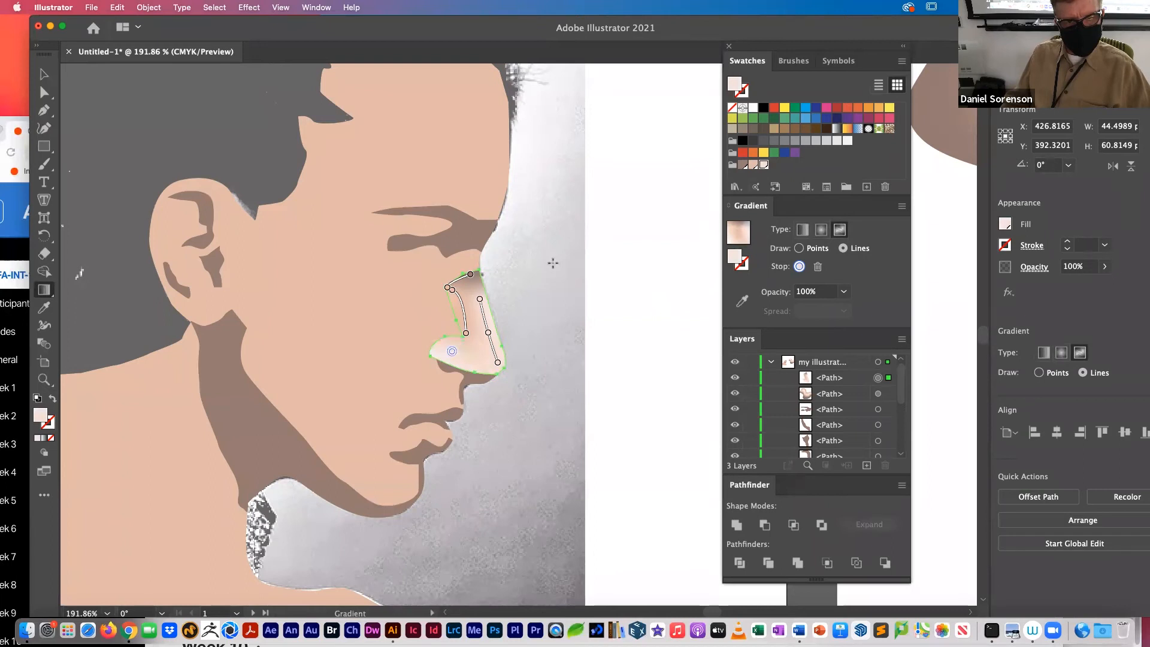
Step: Draw a peach gradient line around the nostril's outer curve, from above the nostril along its underside towards the nose tip, and deselect
{"action": "key", "text": "v"}
{"action": "key", "text": "g"}
{"action": "left_click", "coordinate": [449, 338]}
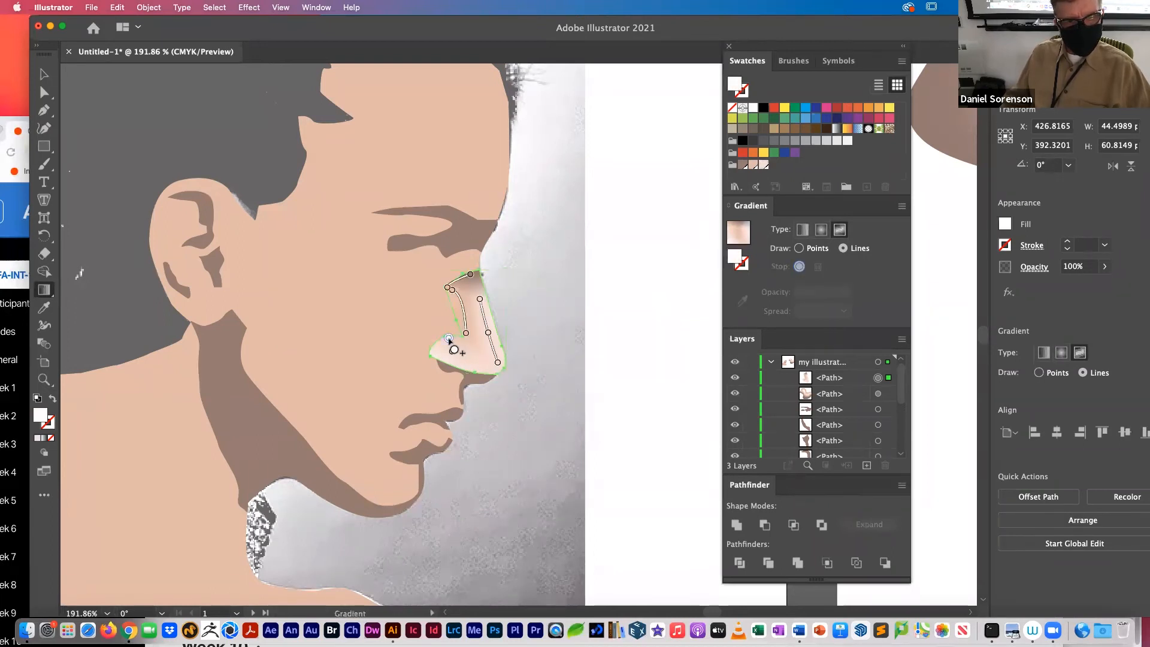
{"action": "left_click", "coordinate": [754, 165]}
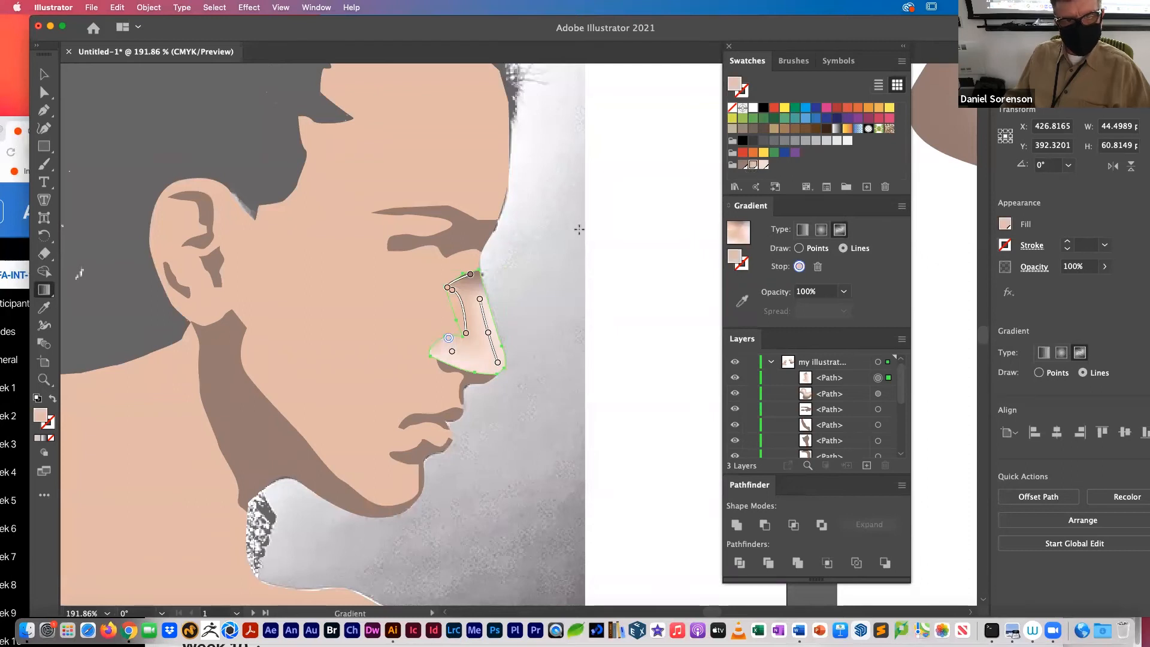
{"action": "left_click", "coordinate": [448, 362]}
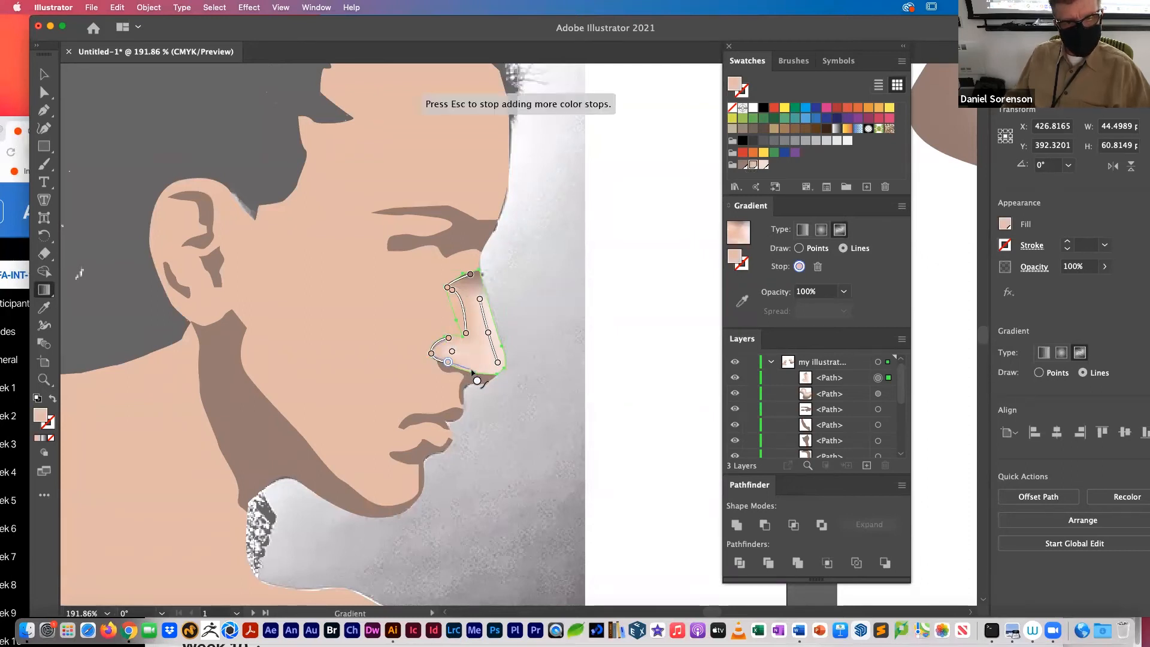
{"action": "key", "text": "Escape"}
{"action": "key", "text": "v"}
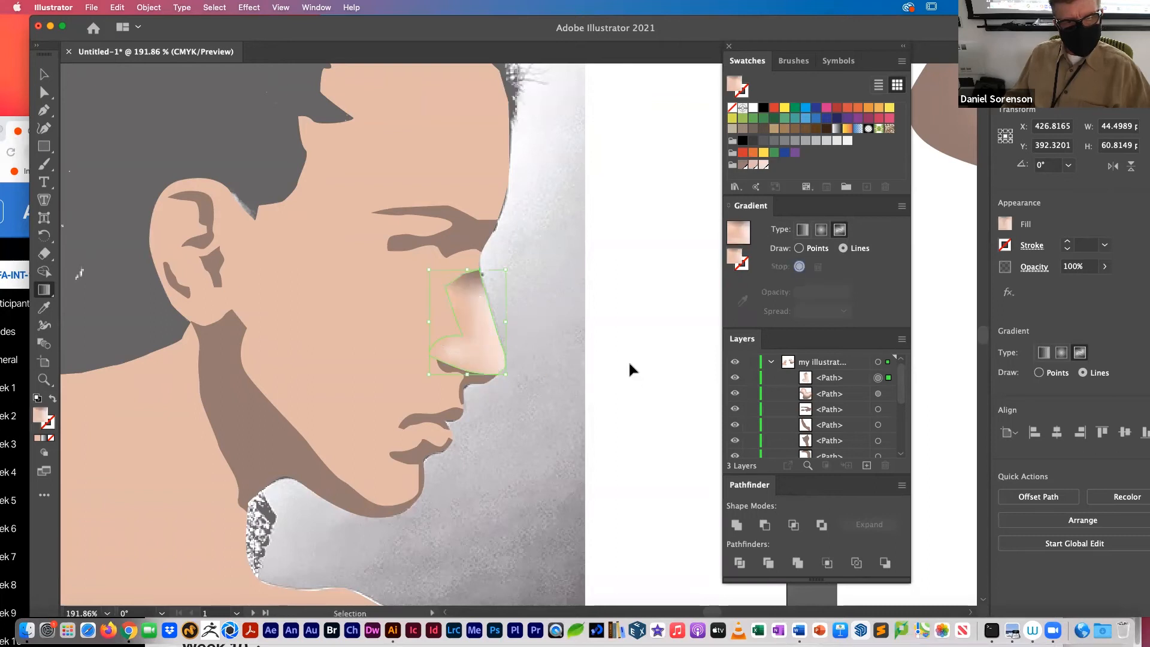
{"action": "left_click", "coordinate": [629, 365]}
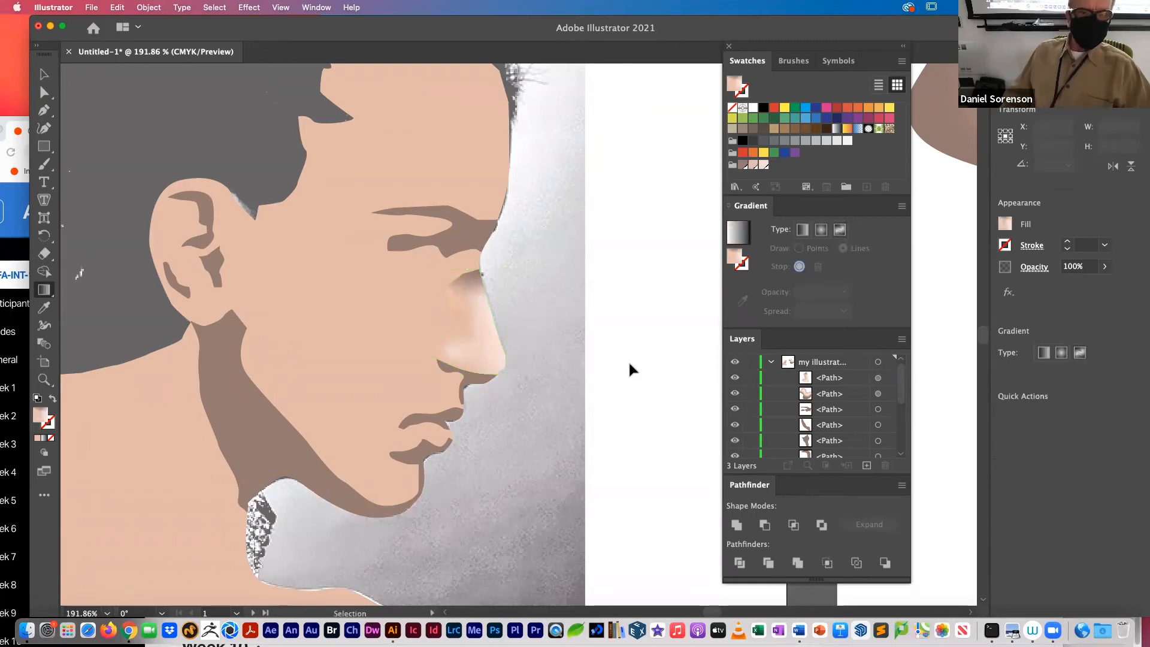
Step: Reselect the nose highlight, recolor the dark stop at the nose bridge with the peach swatch, and deselect
{"action": "key", "text": "g"}
{"action": "left_click", "coordinate": [468, 282]}
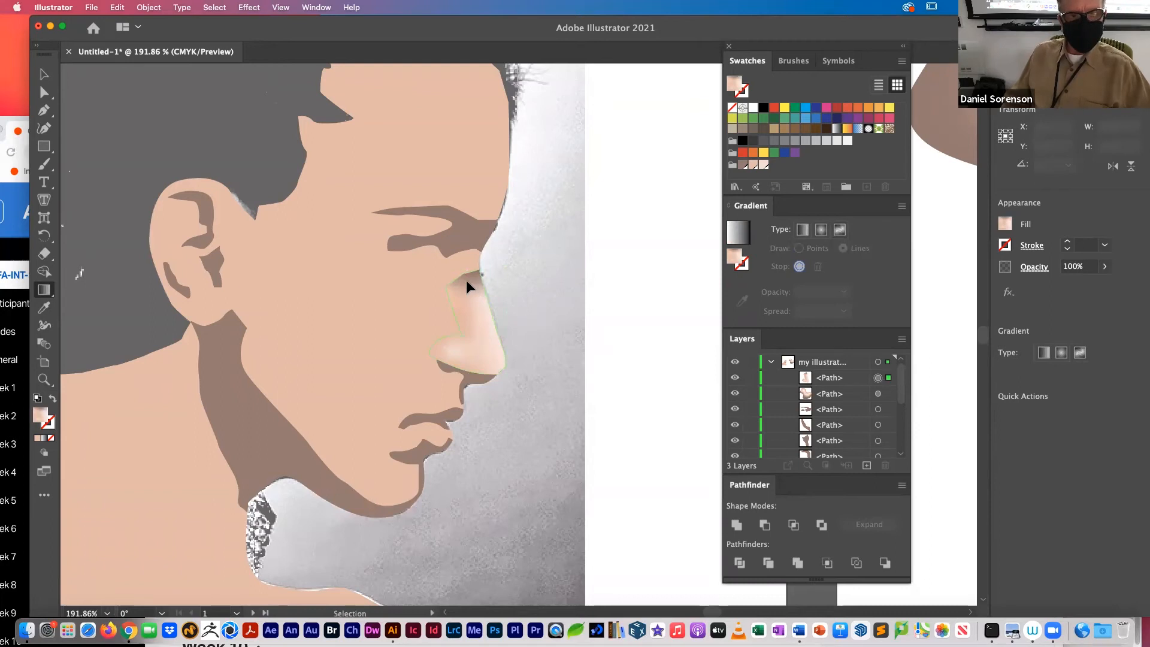
{"action": "left_click", "coordinate": [470, 276]}
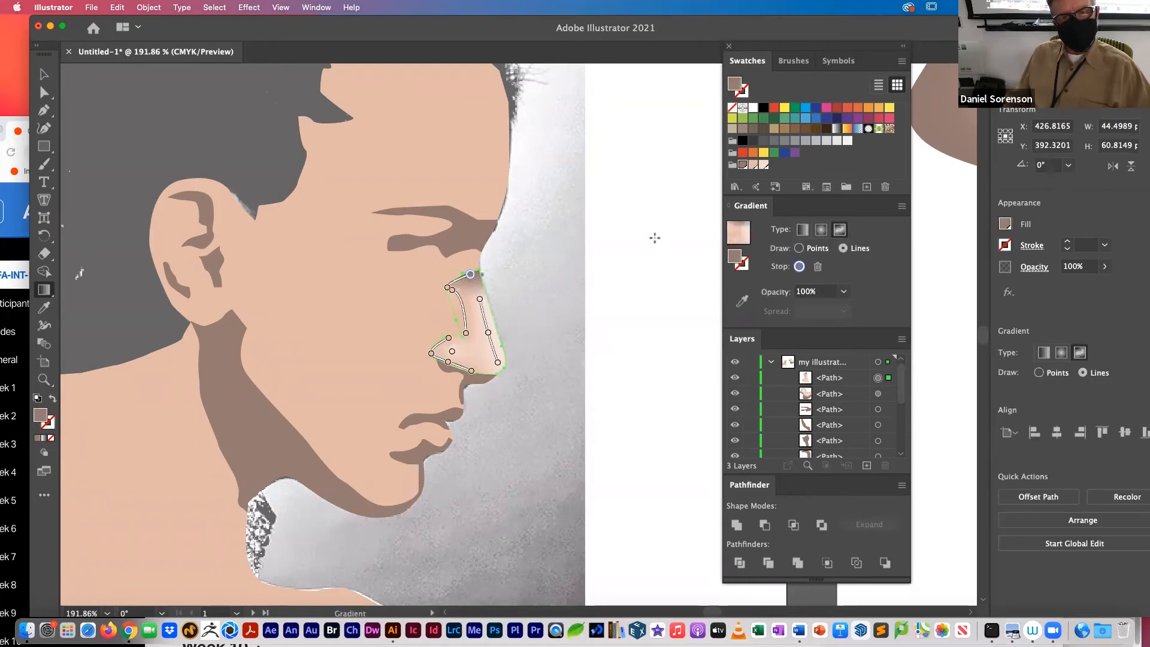
{"action": "left_click", "coordinate": [753, 166]}
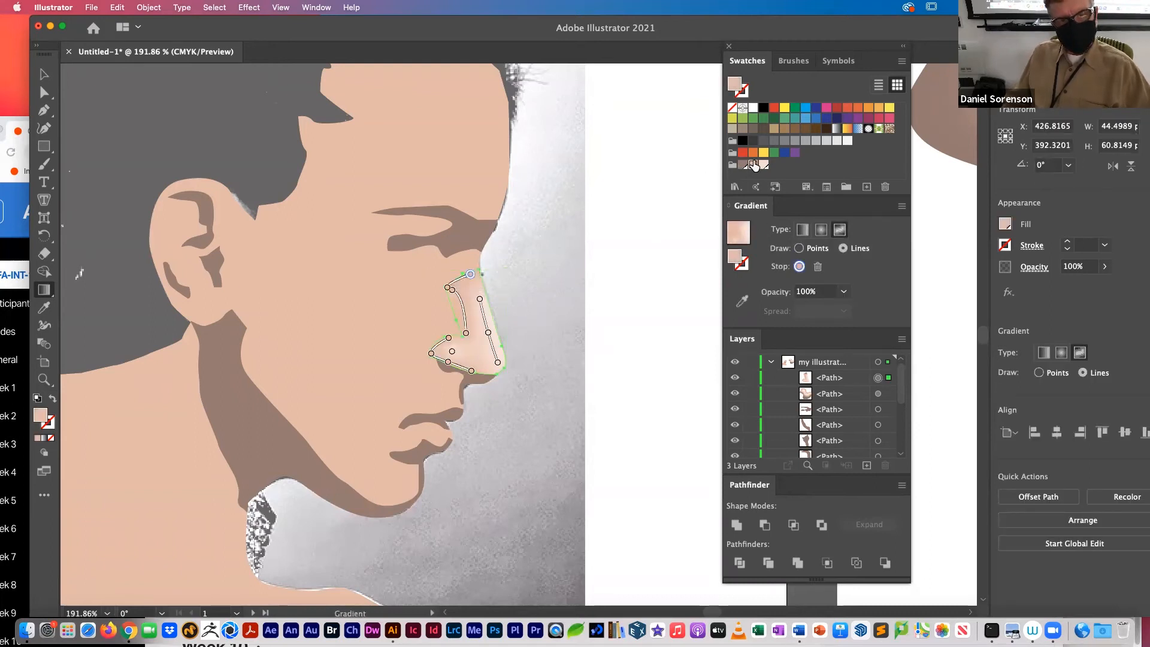
{"action": "left_click", "coordinate": [598, 286], "text": "super"}
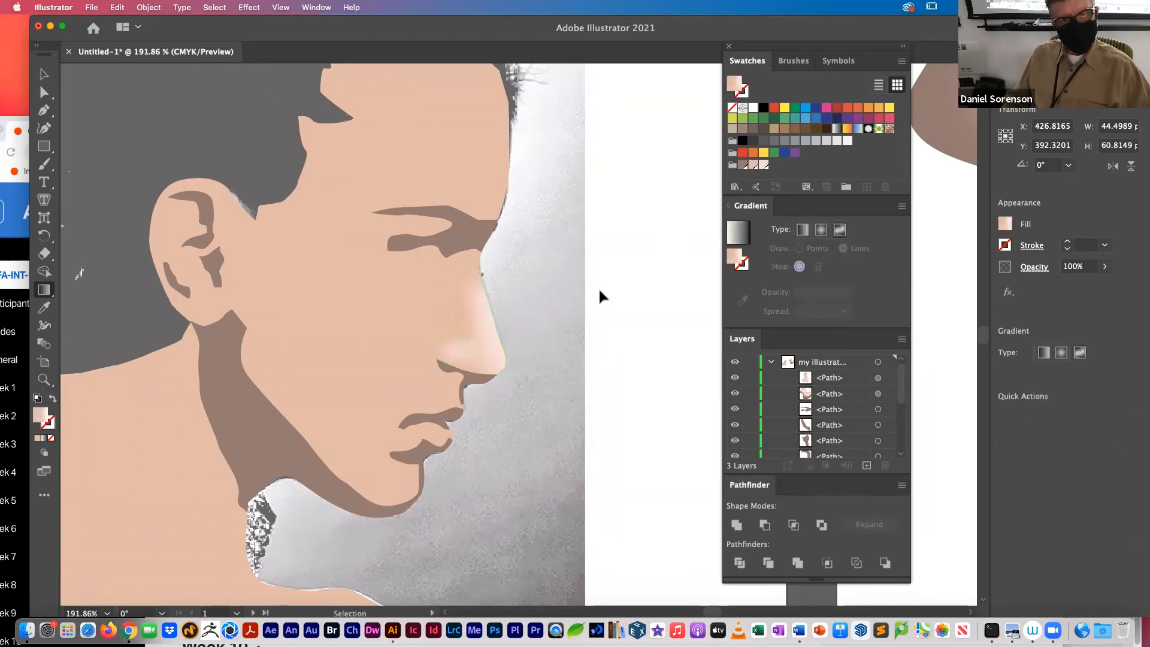
Step: Move the upper inner stops of the nose's peach line slightly inward from the shape's edge and deselect the shape
{"action": "left_click", "coordinate": [466, 319]}
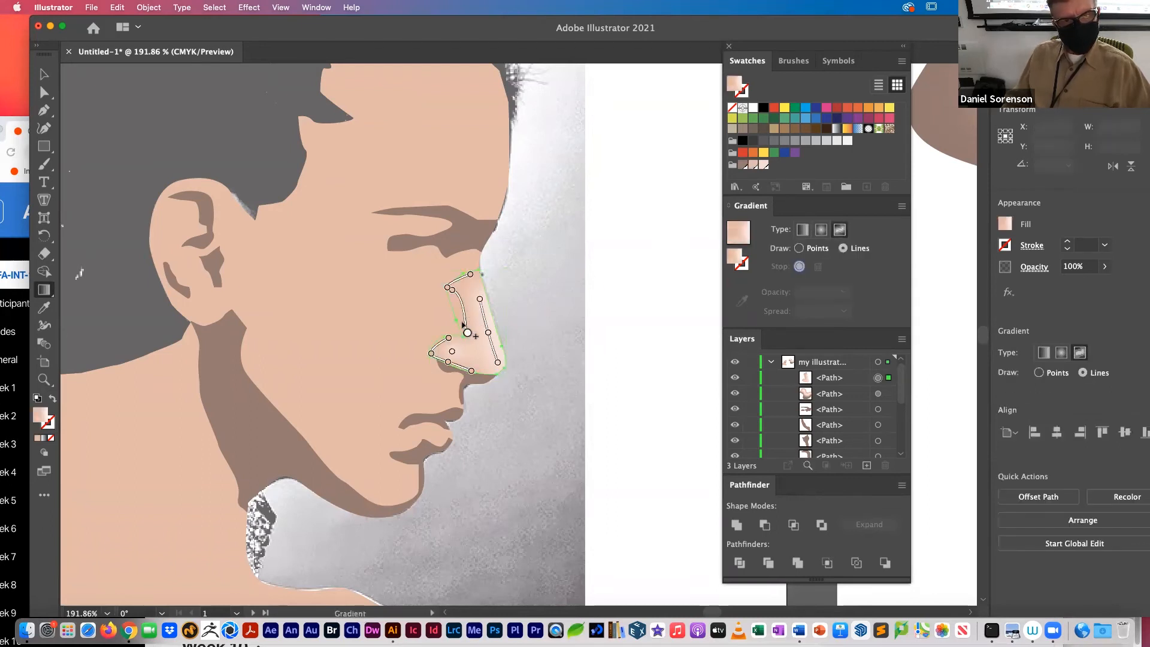
{"action": "left_click", "coordinate": [467, 332]}
{"action": "left_click_drag", "start_coordinate": [451, 290], "coordinate": [464, 286]}
{"action": "left_click", "coordinate": [598, 290]}
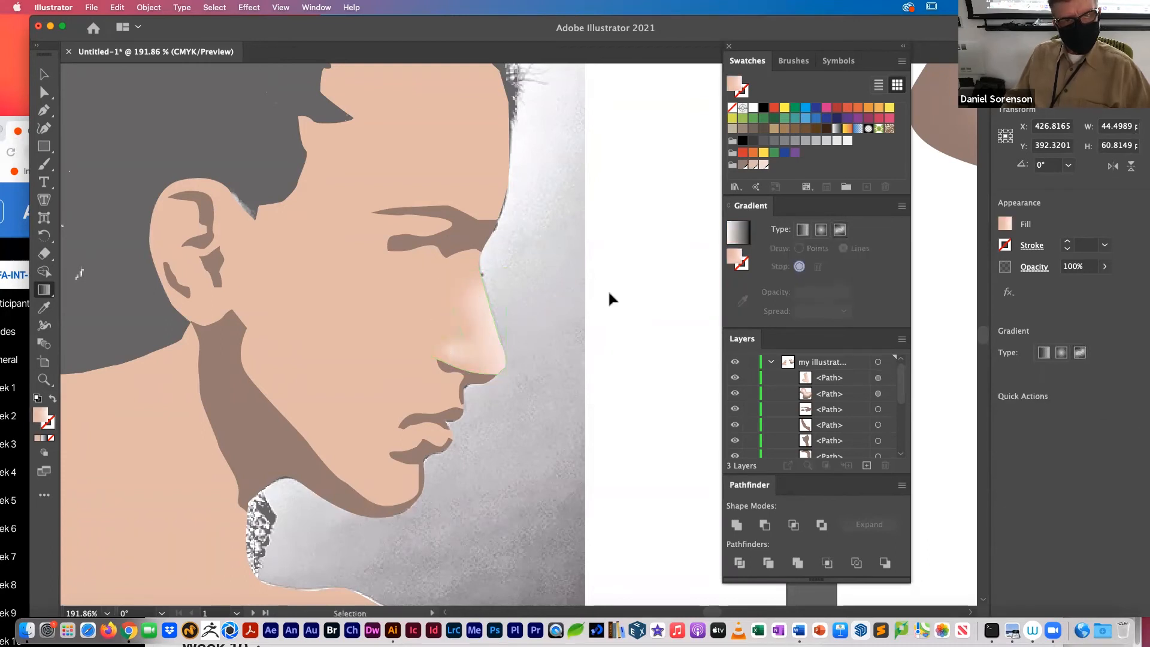
{"action": "left_click", "coordinate": [640, 313]}
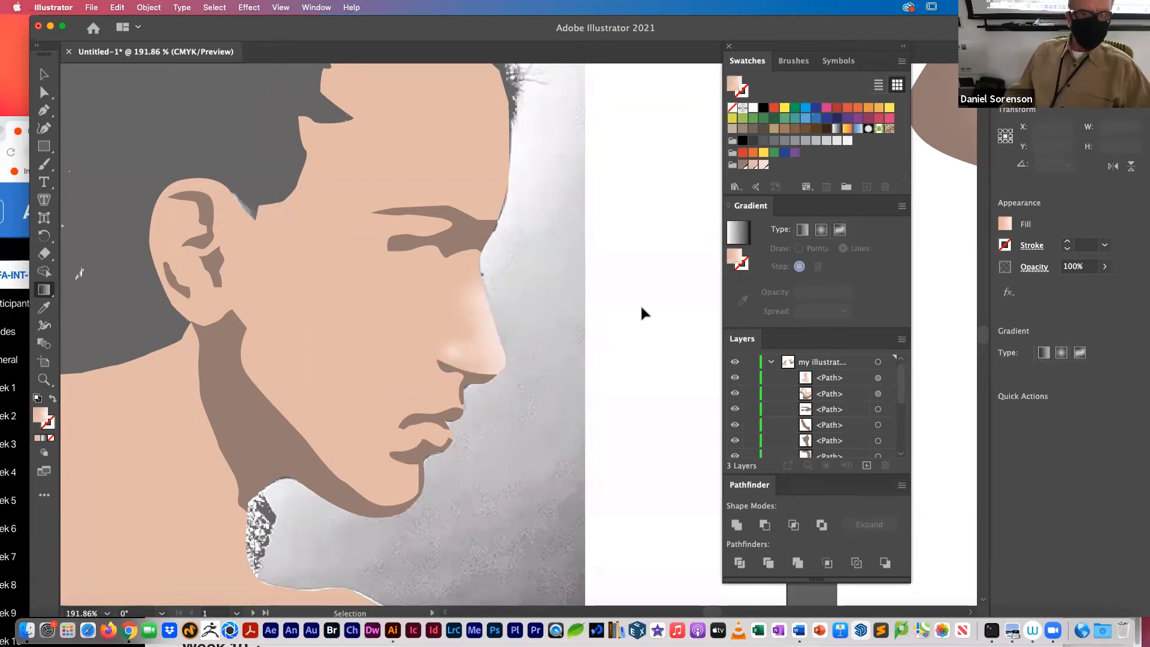
Step: Reselect the nose highlight's freeform gradient and move the nostril line's outer and underside stops slightly inward from the shape's edge
{"action": "key", "text": "super+minus"}
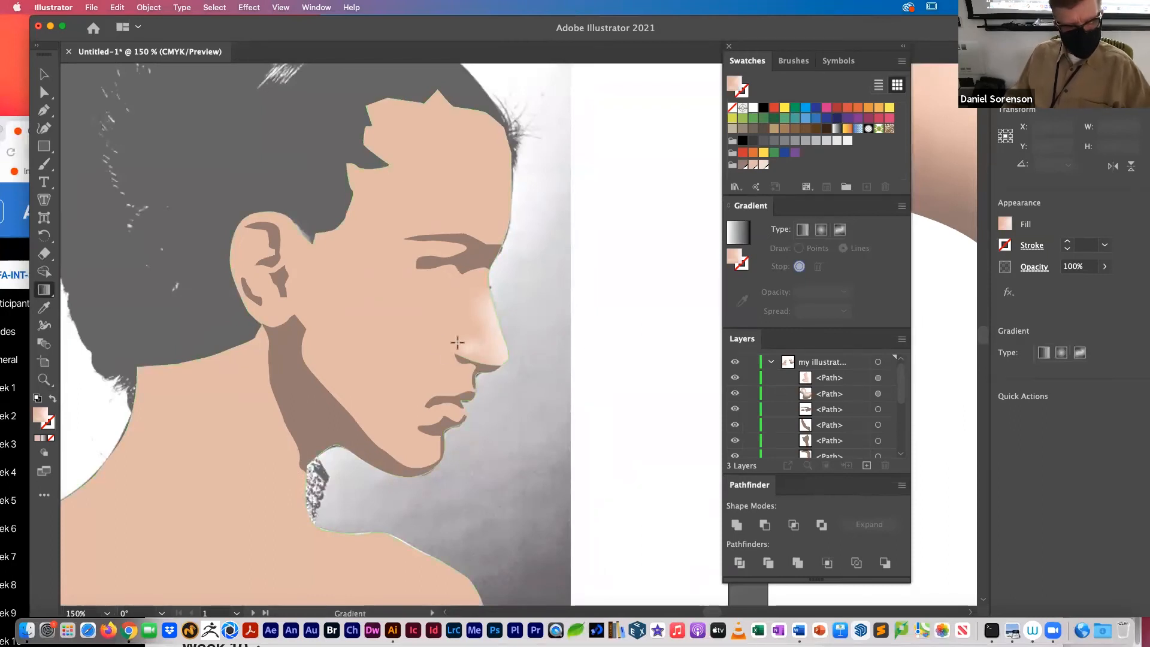
{"action": "scroll", "coordinate": [462, 347], "scroll_direction": "up", "scroll_amount": 5}
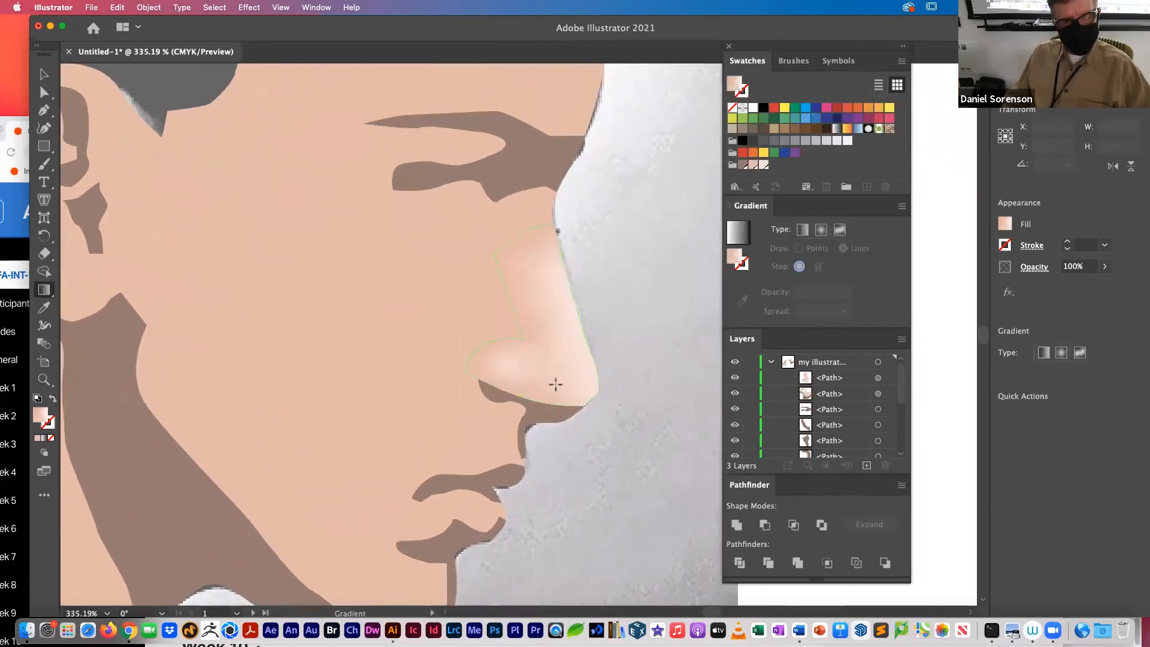
{"action": "left_click", "coordinate": [556, 385]}
{"action": "key", "text": "cmd+z"}
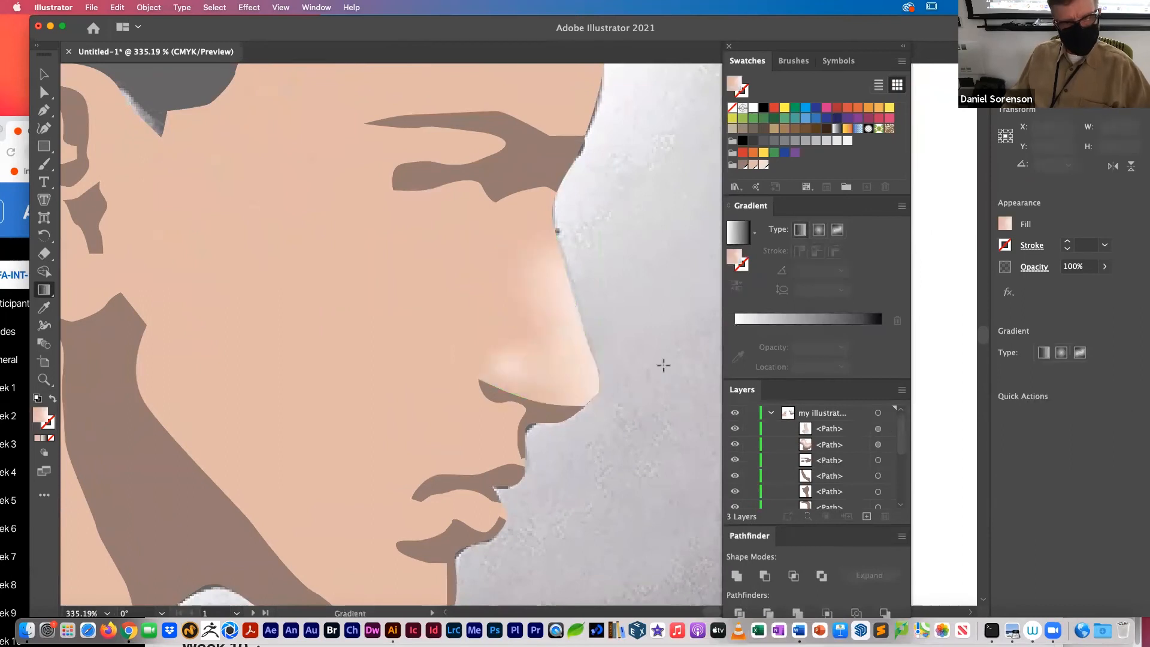
{"action": "left_click", "coordinate": [838, 230]}
{"action": "left_click", "coordinate": [557, 380]}
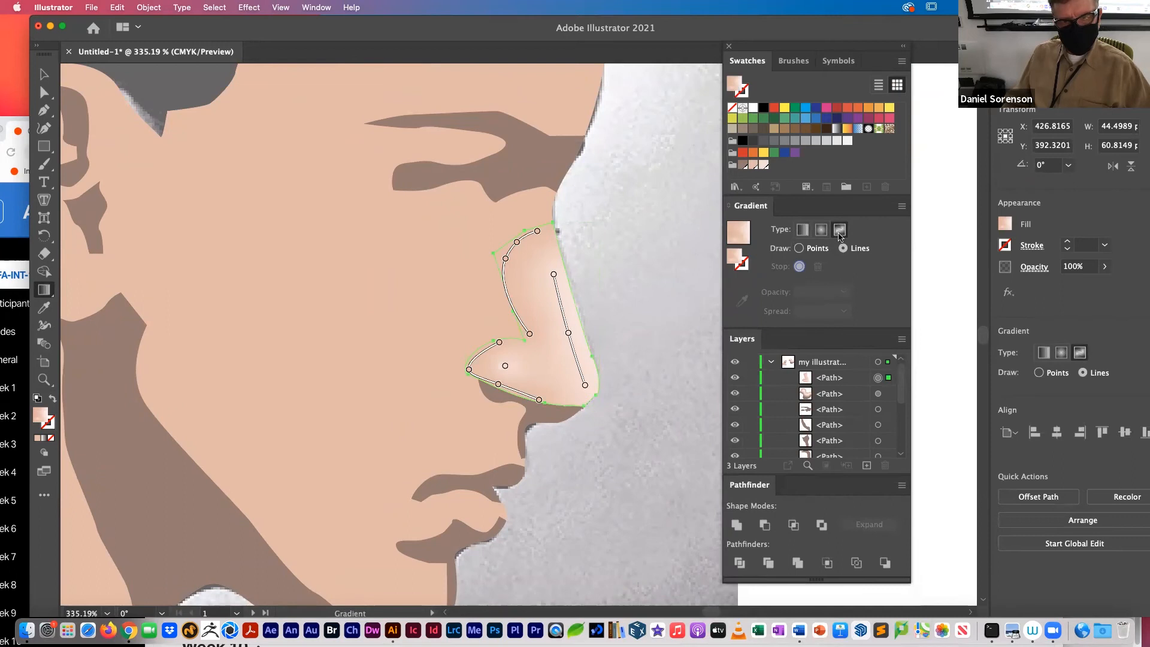
{"action": "left_click_drag", "start_coordinate": [539, 401], "coordinate": [476, 369]}
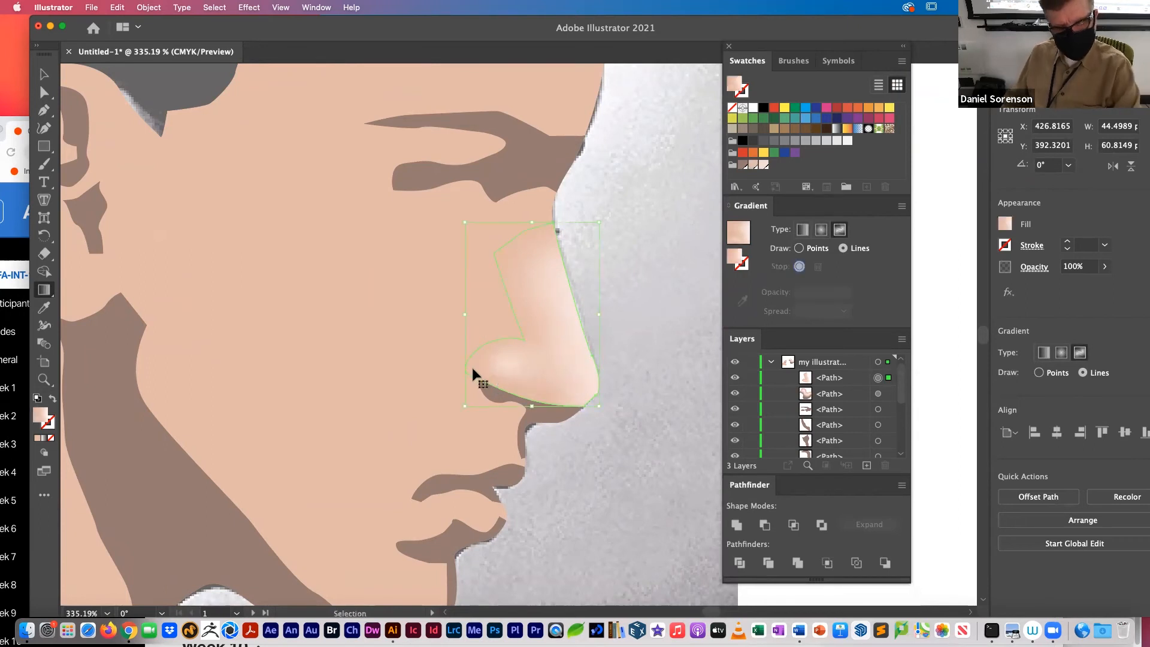
Step: Draw a dark brown gradient line along the nose's lower edge from beneath the tip towards the nostril, and deselect
{"action": "key", "text": "super+equal"}
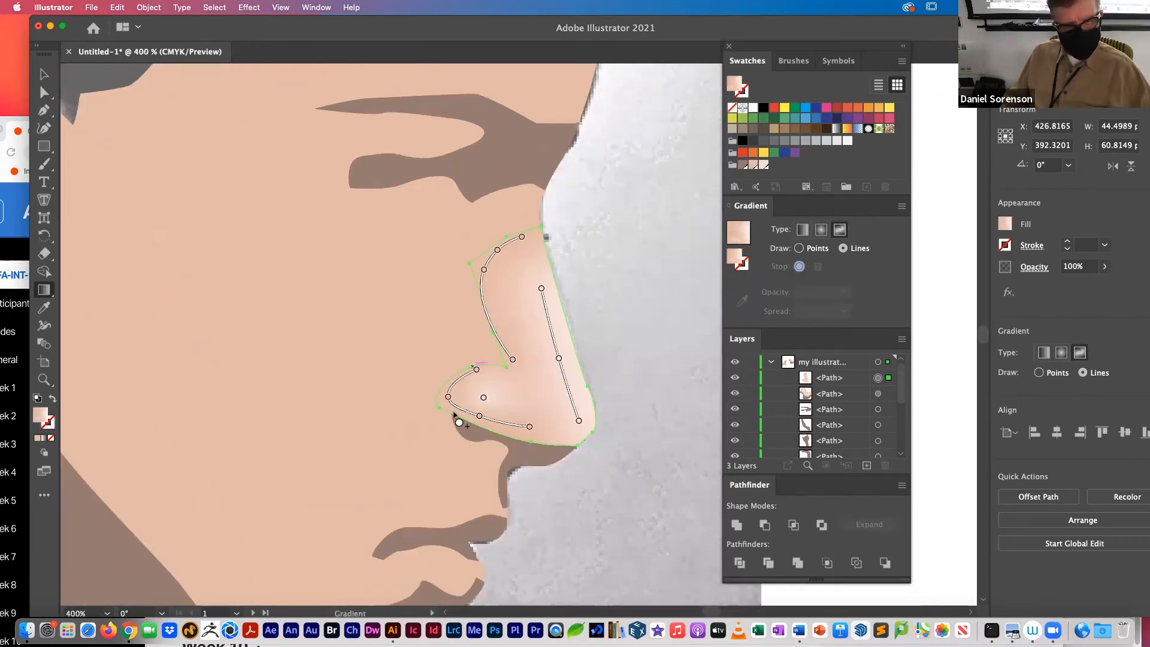
{"action": "left_click", "coordinate": [567, 443]}
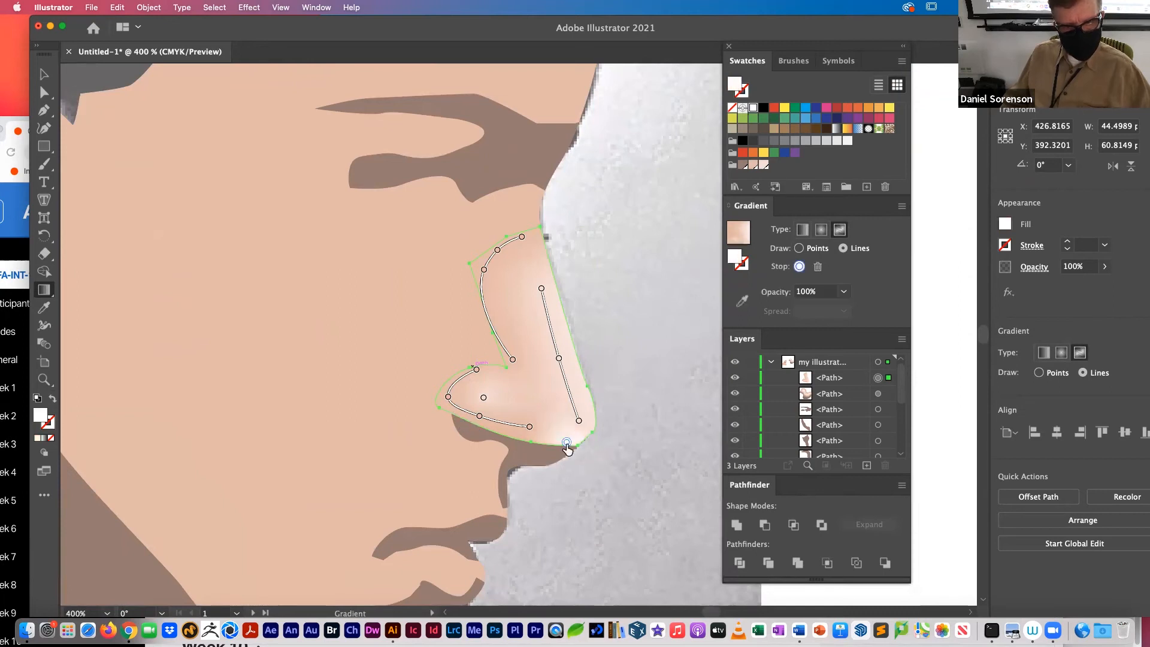
{"action": "left_click", "coordinate": [744, 163]}
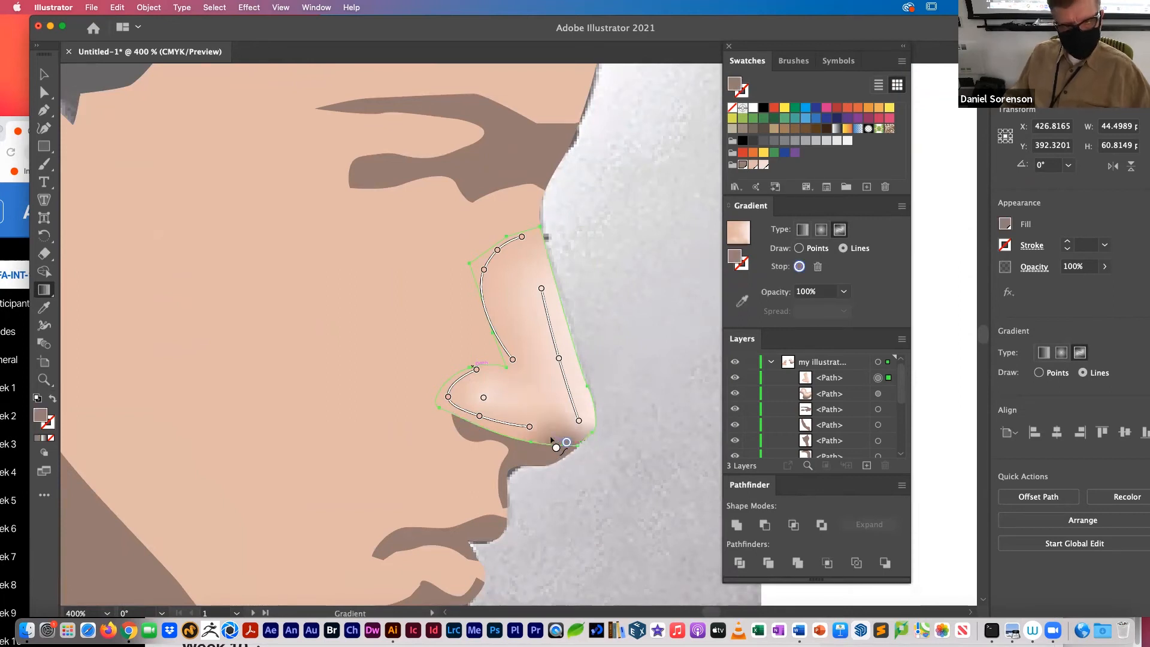
{"action": "left_click", "coordinate": [524, 440]}
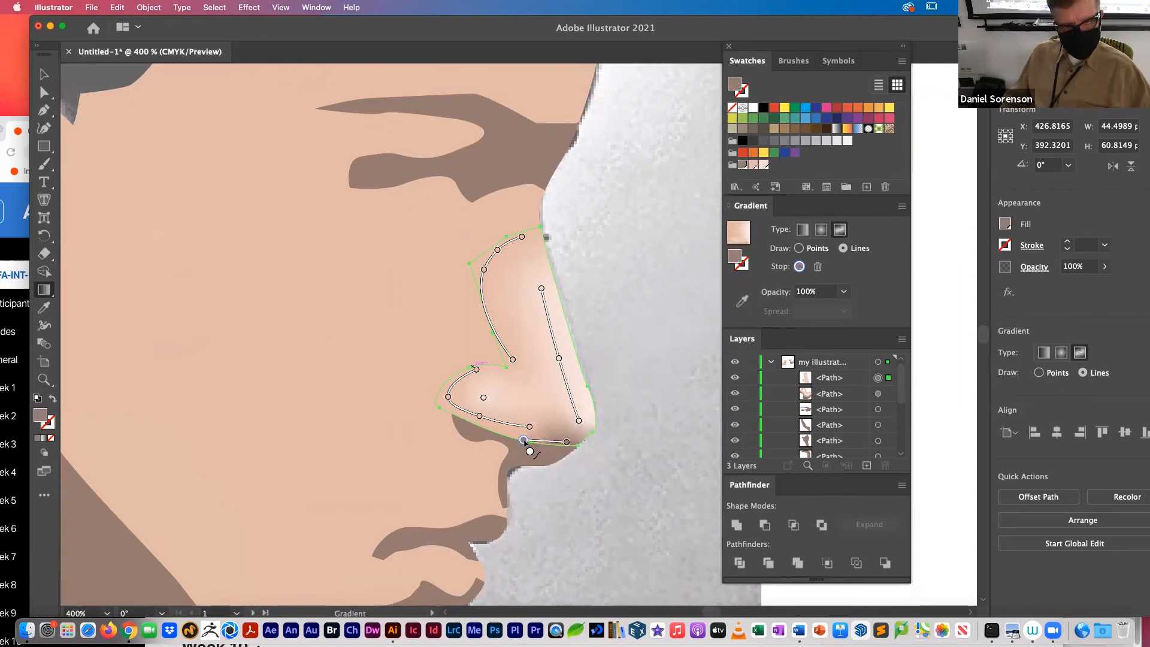
{"action": "left_click", "coordinate": [487, 428]}
{"action": "key", "text": "v"}
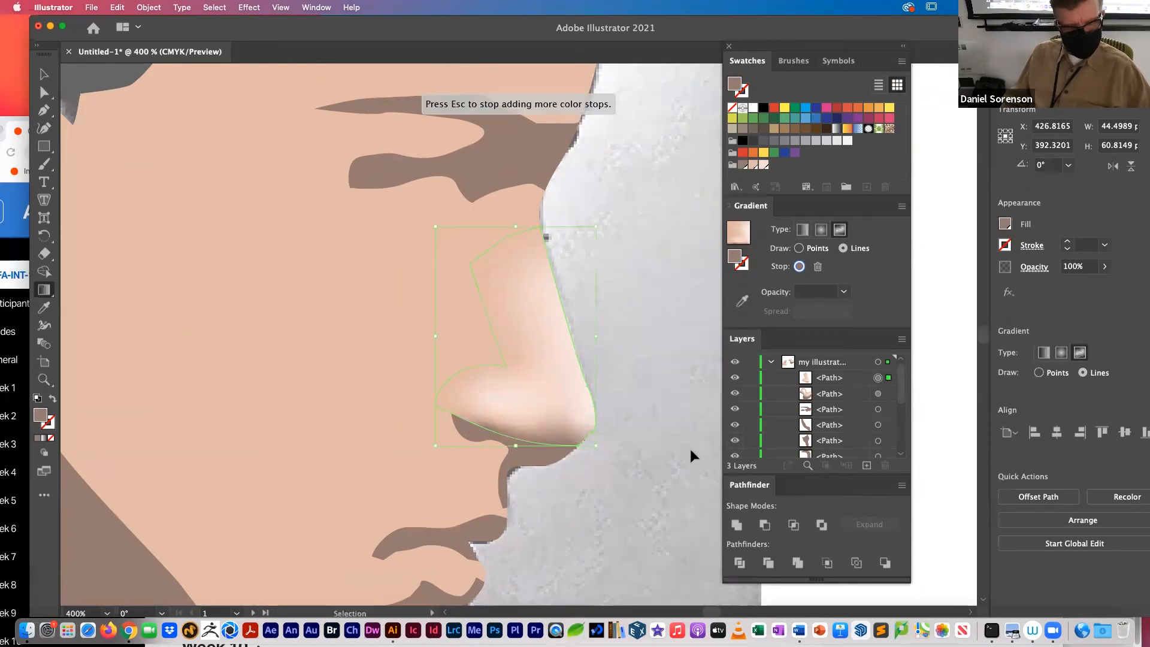
{"action": "left_click", "coordinate": [671, 454]}
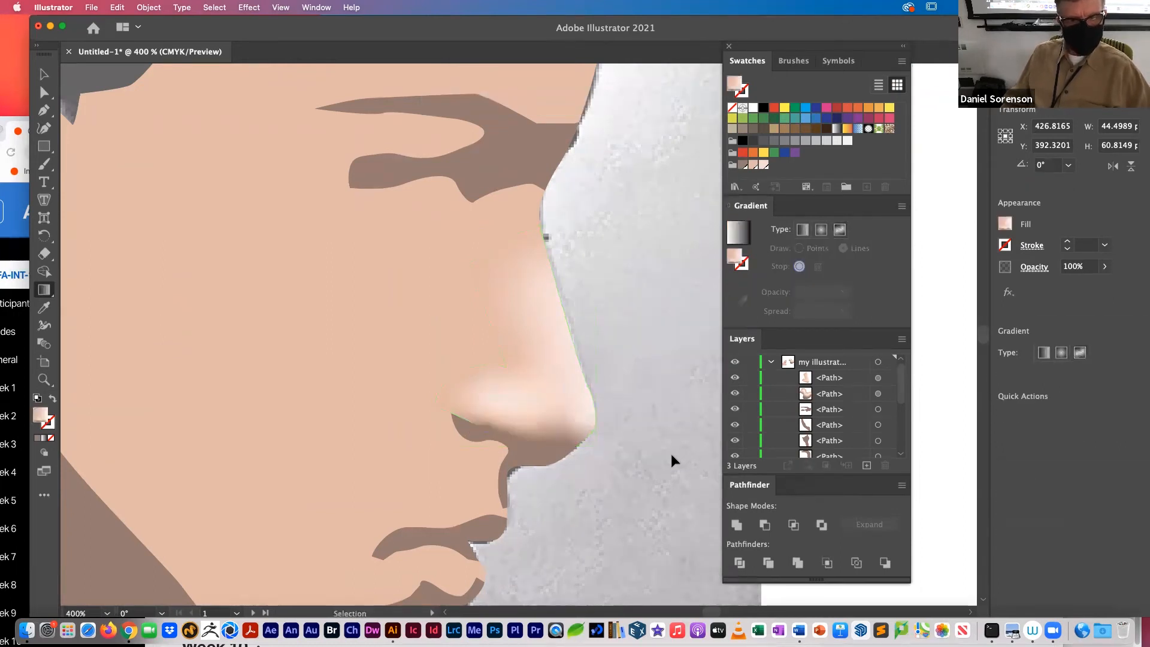
Step: Reselect the nose highlight and add a separate dark brown stop on the lower edge near the nostril's outer end
{"action": "left_click", "coordinate": [469, 423]}
{"action": "key", "text": "g"}
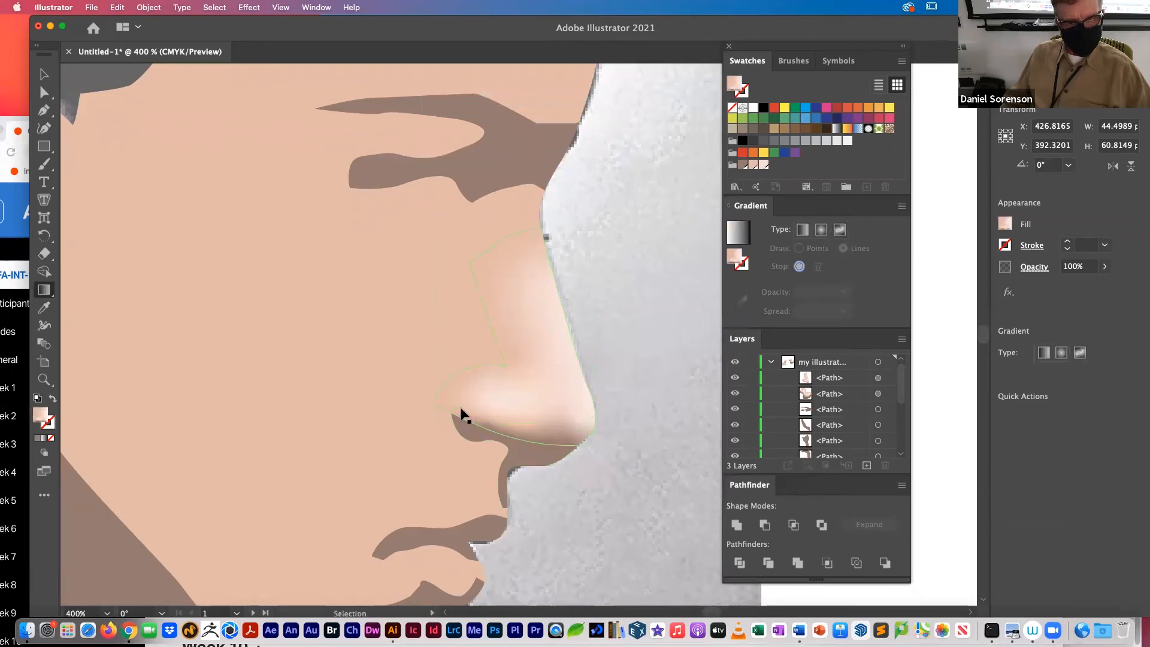
{"action": "key", "text": "v"}
{"action": "left_click", "coordinate": [465, 419]}
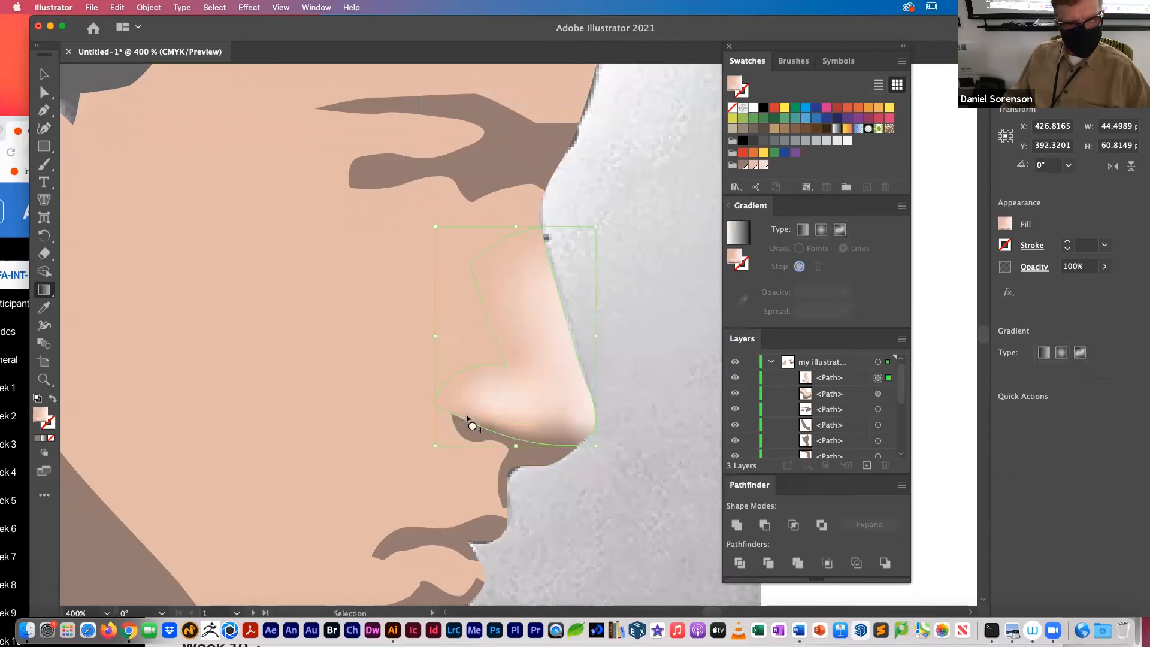
{"action": "key", "text": "g"}
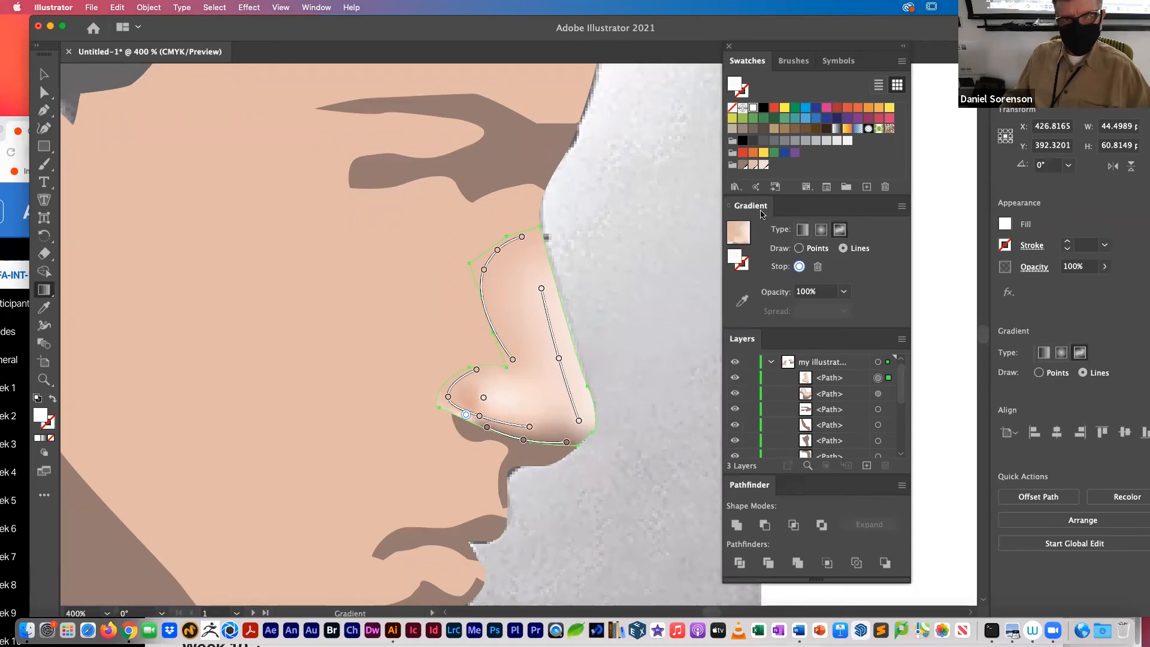
{"action": "left_click", "coordinate": [743, 165]}
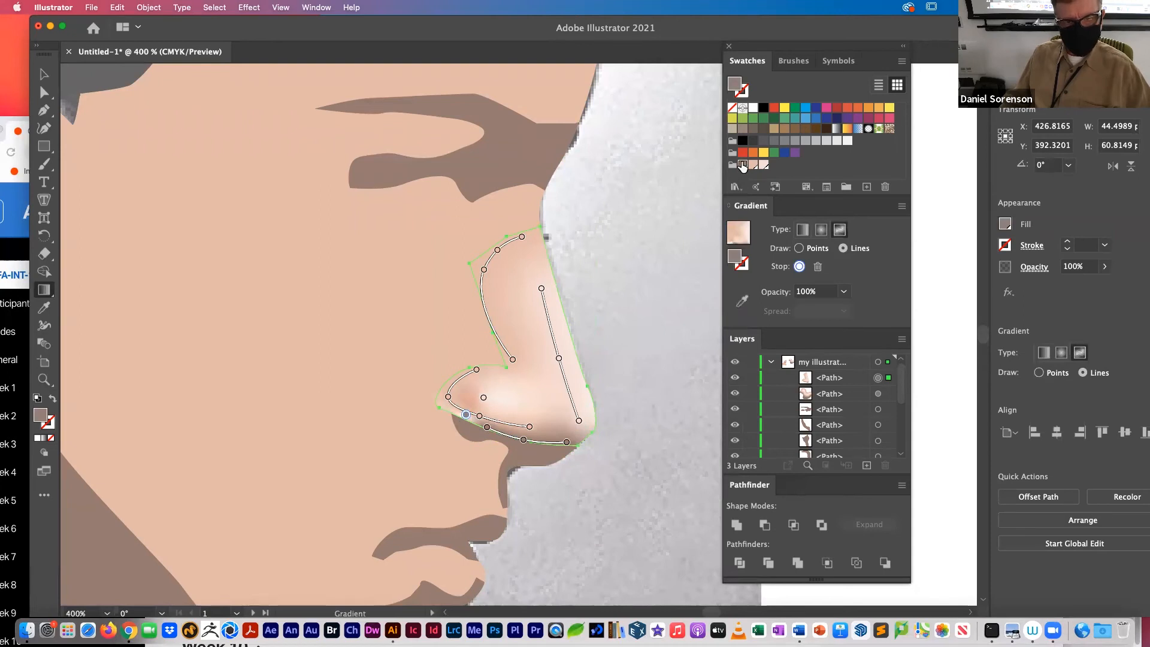
Step: Extend a line from the dark stop to the nostril's outer corner, color its end peach, move it slightly inward, and deselect
{"action": "left_click", "coordinate": [441, 404]}
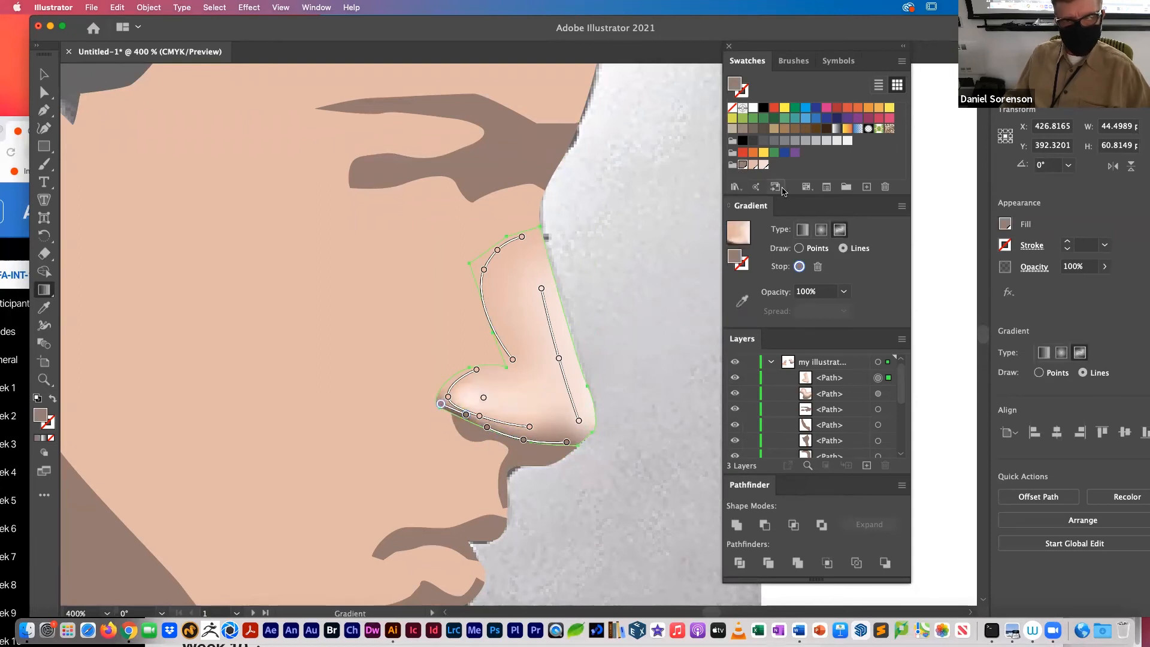
{"action": "left_click", "coordinate": [753, 165]}
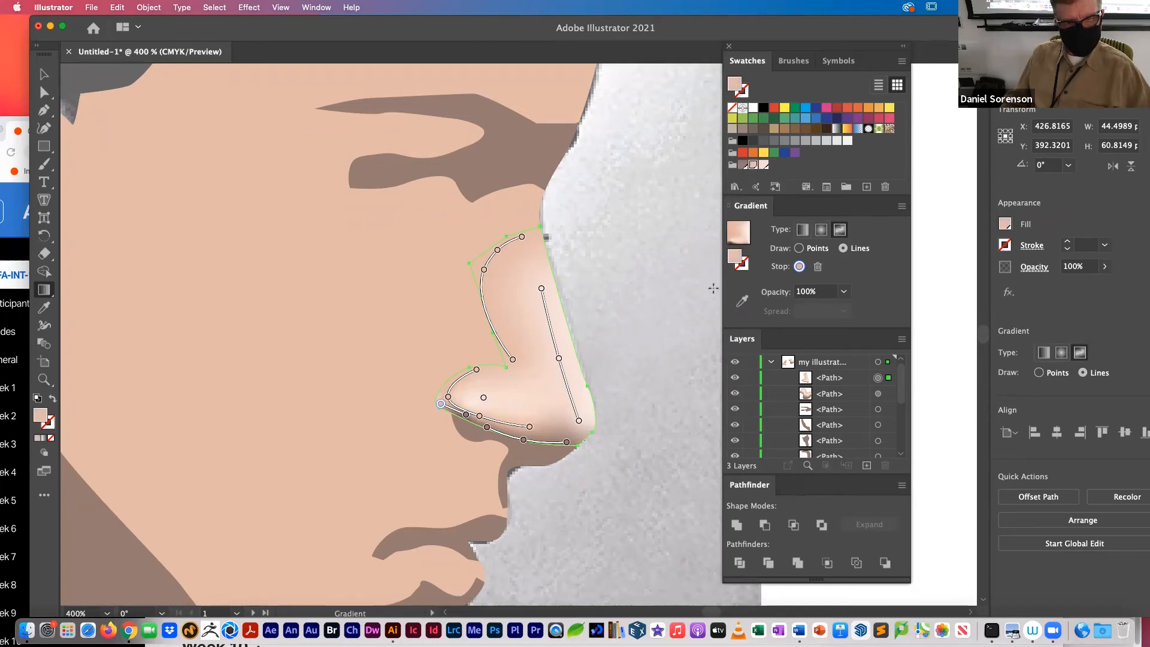
{"action": "left_click_drag", "start_coordinate": [441, 405], "coordinate": [452, 410]}
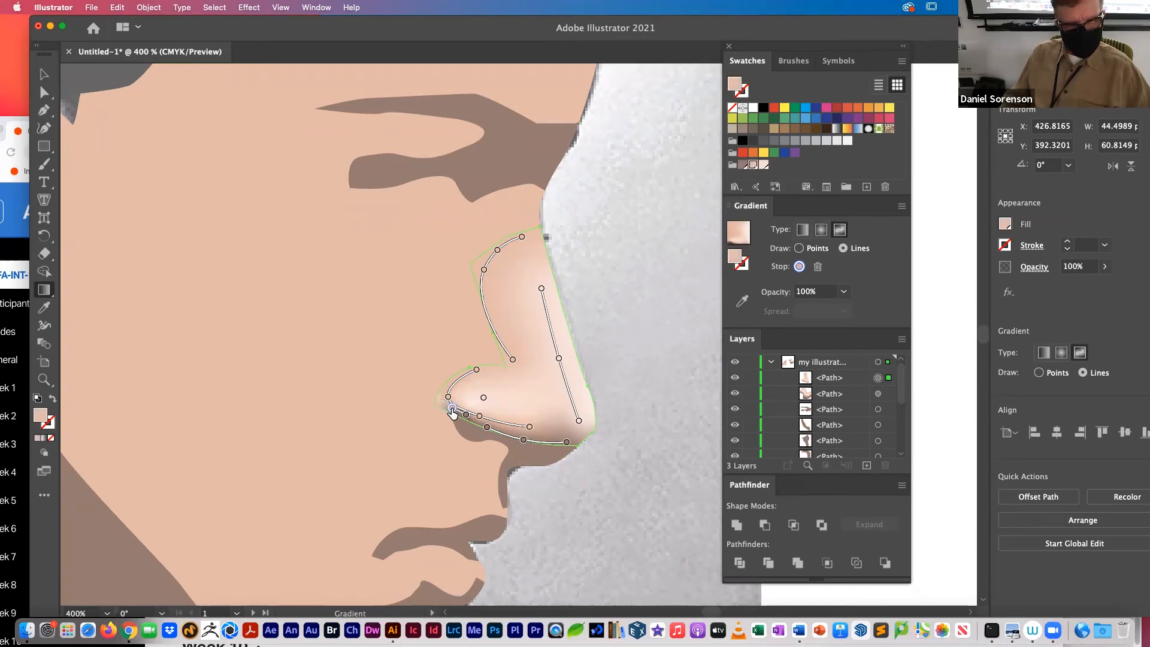
{"action": "left_click", "coordinate": [638, 348], "text": "super"}
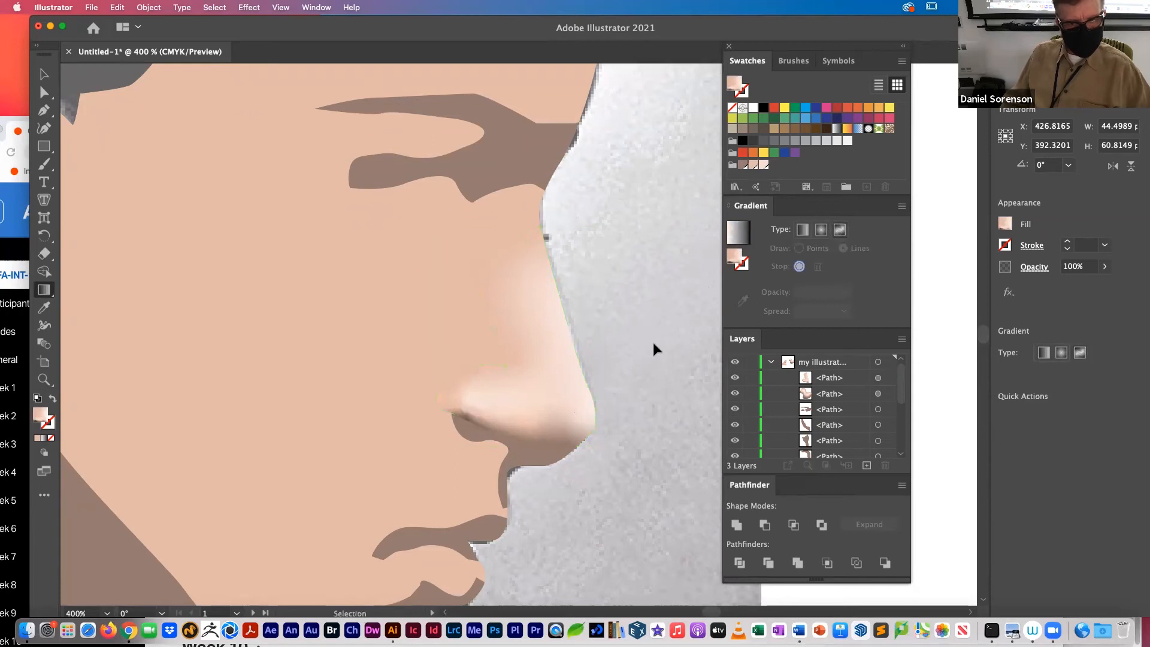
Step: Reselect the nose highlight, join the dark underside line to the dark stop near the nostril, and apply the dark brown swatch
{"action": "key", "text": "super+space"}
{"action": "left_click_drag", "start_coordinate": [426, 384], "coordinate": [561, 441]}
{"action": "key", "text": "space"}
{"action": "left_click_drag", "start_coordinate": [616, 436], "coordinate": [563, 232]}
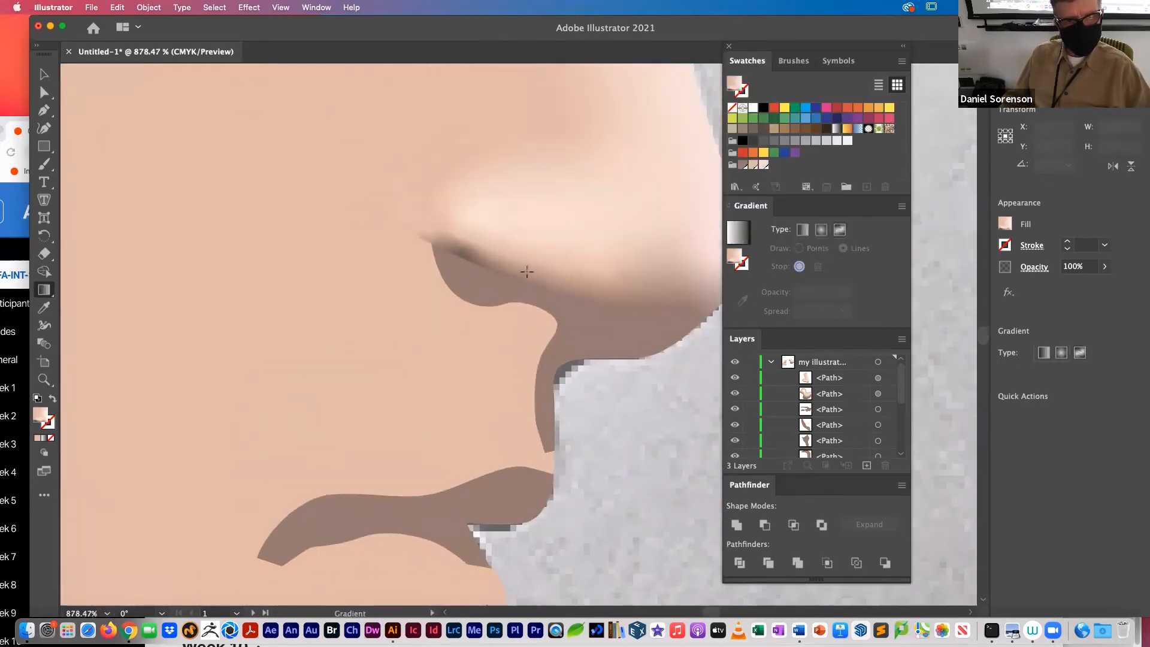
{"action": "left_click", "coordinate": [523, 276]}
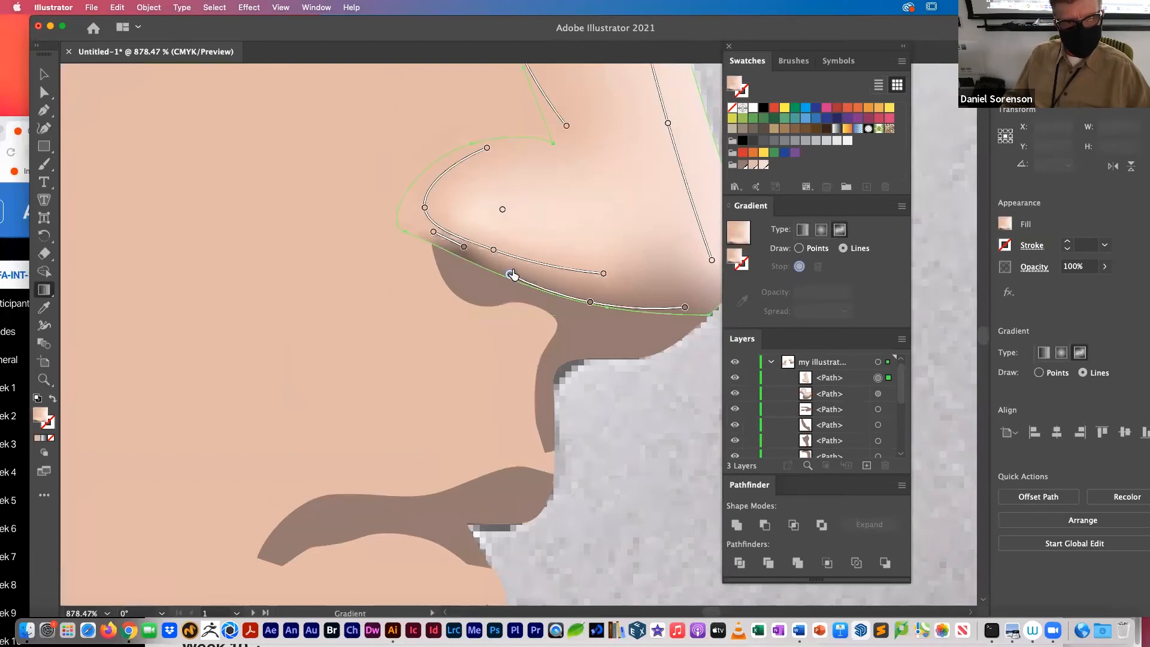
{"action": "left_click", "coordinate": [510, 275]}
{"action": "left_click", "coordinate": [463, 247]}
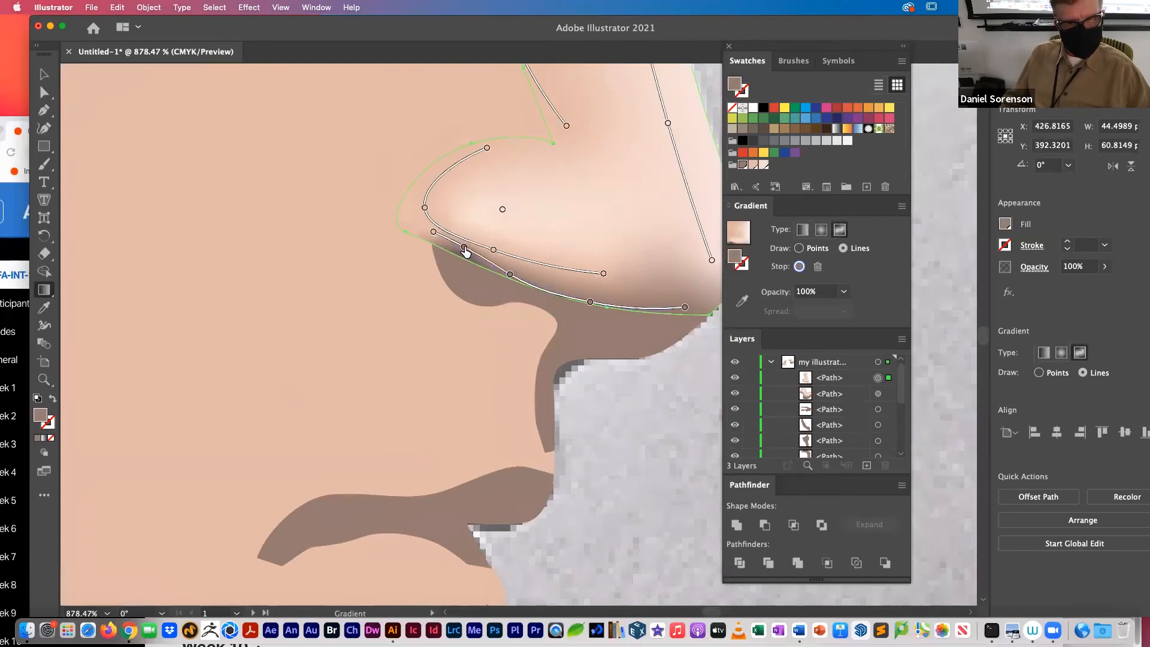
{"action": "left_click", "coordinate": [745, 166]}
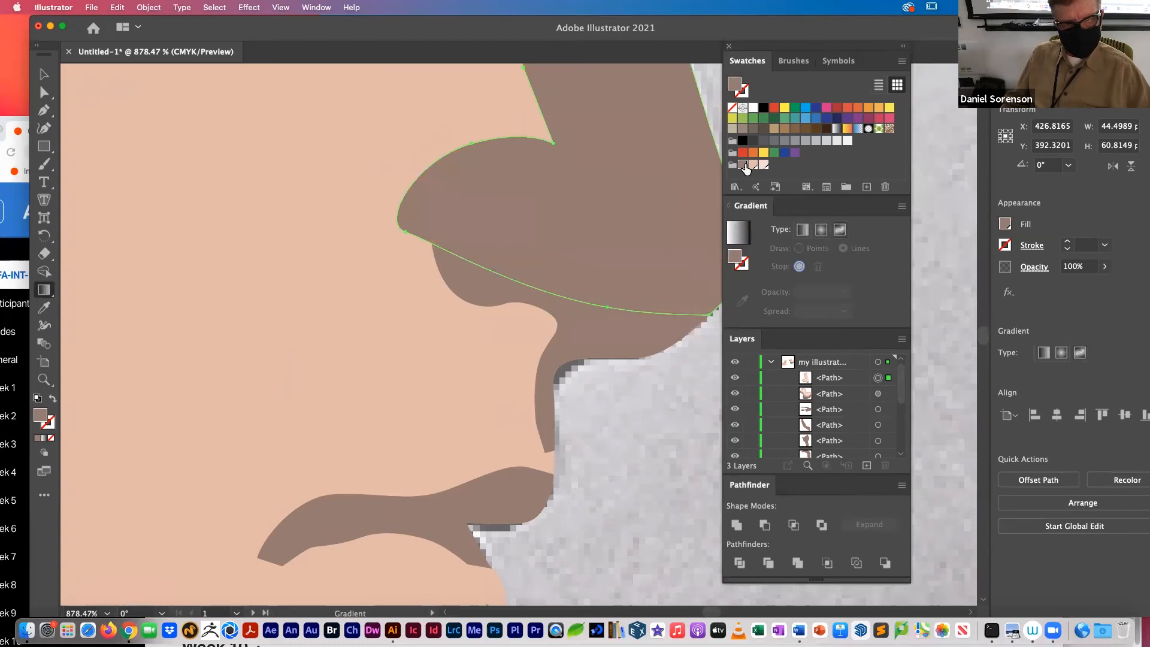
Step: Undo the solid fill on the nose highlight, reshape its dark underside line with an added stop near the nostril's outer end, and deselect
{"action": "key", "text": "super+z"}
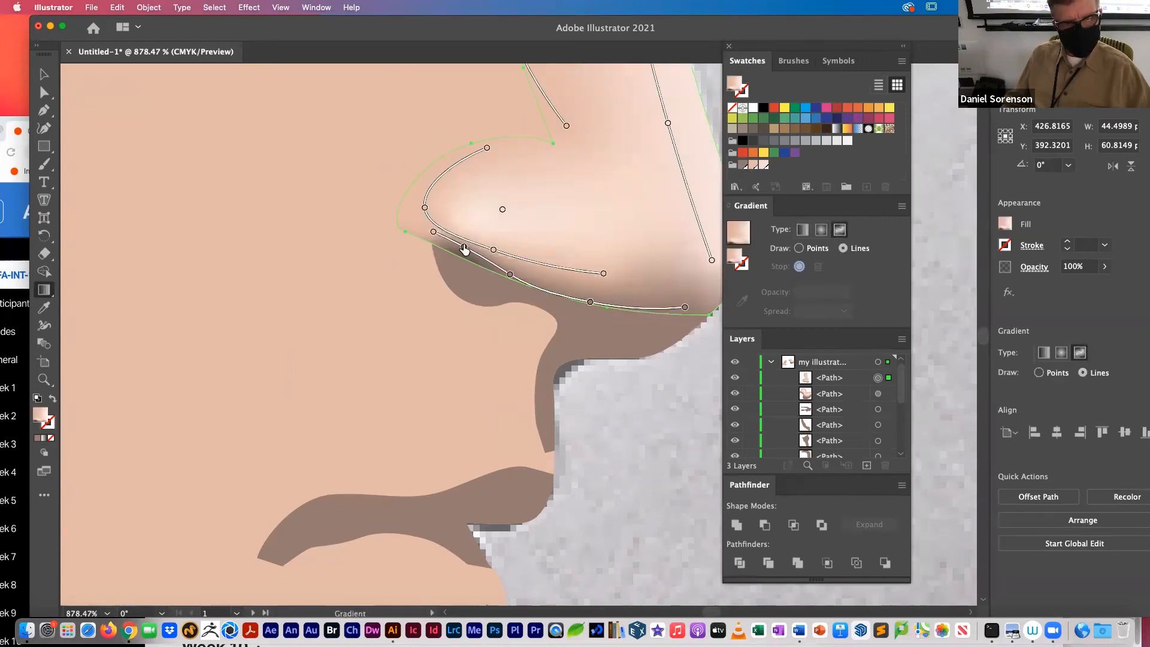
{"action": "left_click", "coordinate": [464, 248]}
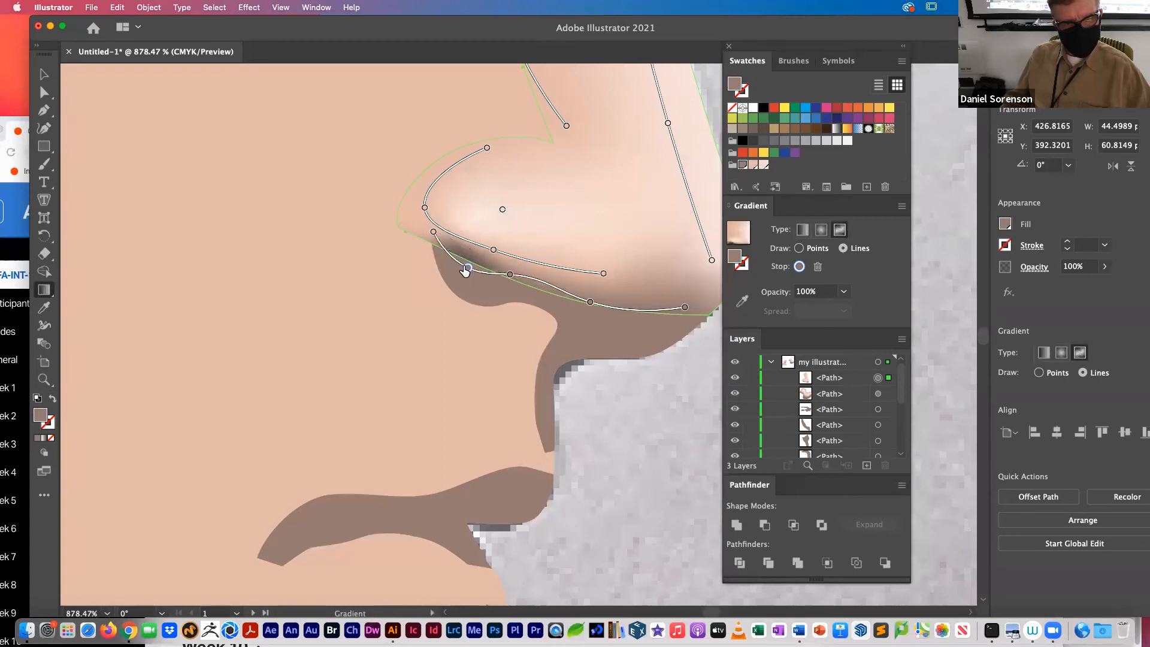
{"action": "mouse_move", "coordinate": [464, 247]}
{"action": "left_mouse_down"}
{"action": "mouse_move", "coordinate": [468, 266]}
{"action": "mouse_move", "coordinate": [429, 239]}
{"action": "left_mouse_up"}
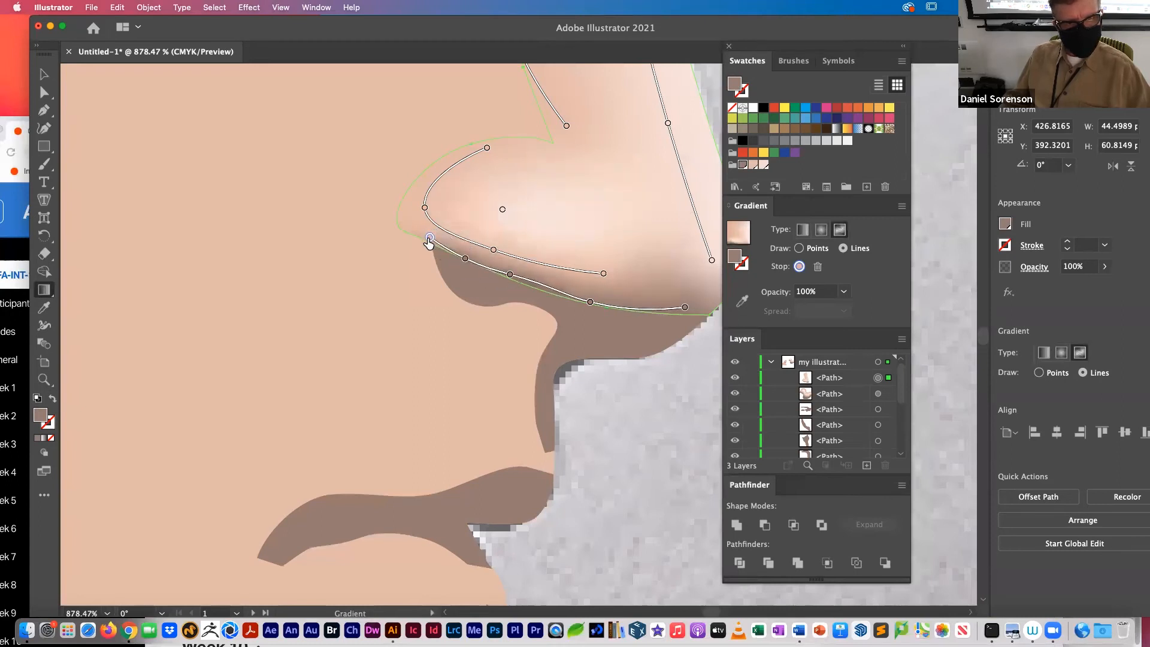
{"action": "key", "text": "v"}
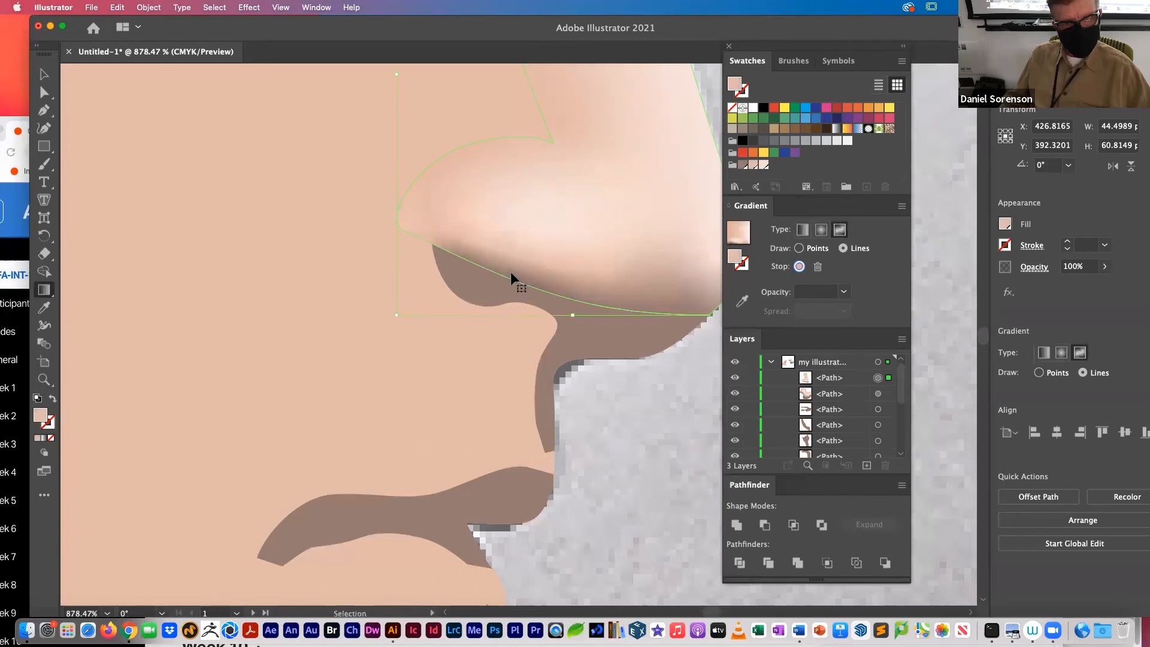
{"action": "left_click", "coordinate": [663, 422]}
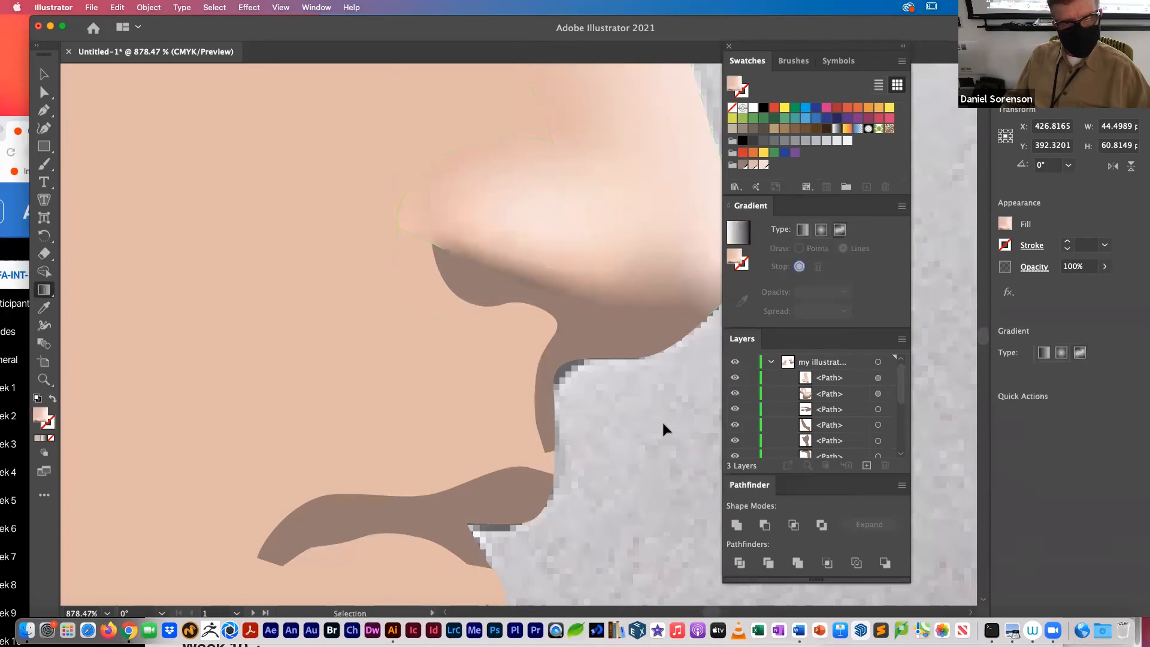
Step: Reselect the nose highlight, try moving the dark underside line's middle stops slightly inward from the lower edge, and deselect
{"action": "left_click", "coordinate": [546, 280]}
{"action": "key", "text": "g"}
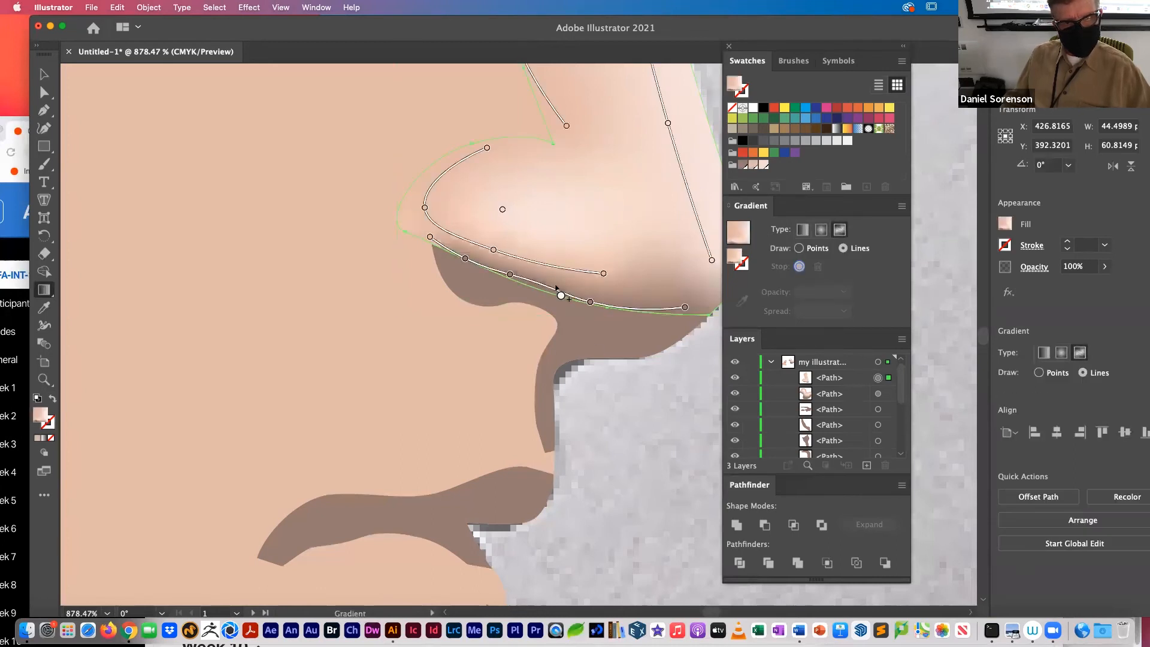
{"action": "left_click", "coordinate": [510, 275]}
{"action": "left_click_drag", "start_coordinate": [511, 274], "coordinate": [467, 256]}
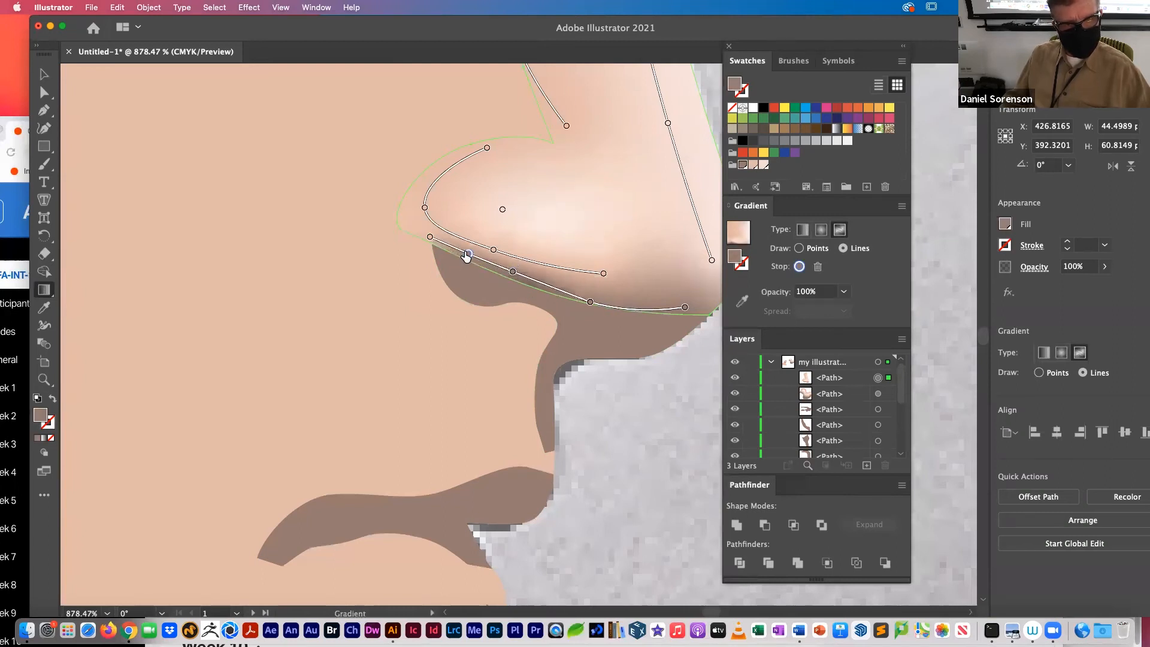
{"action": "left_click", "coordinate": [577, 299]}
{"action": "left_click_drag", "start_coordinate": [591, 306], "coordinate": [588, 295]}
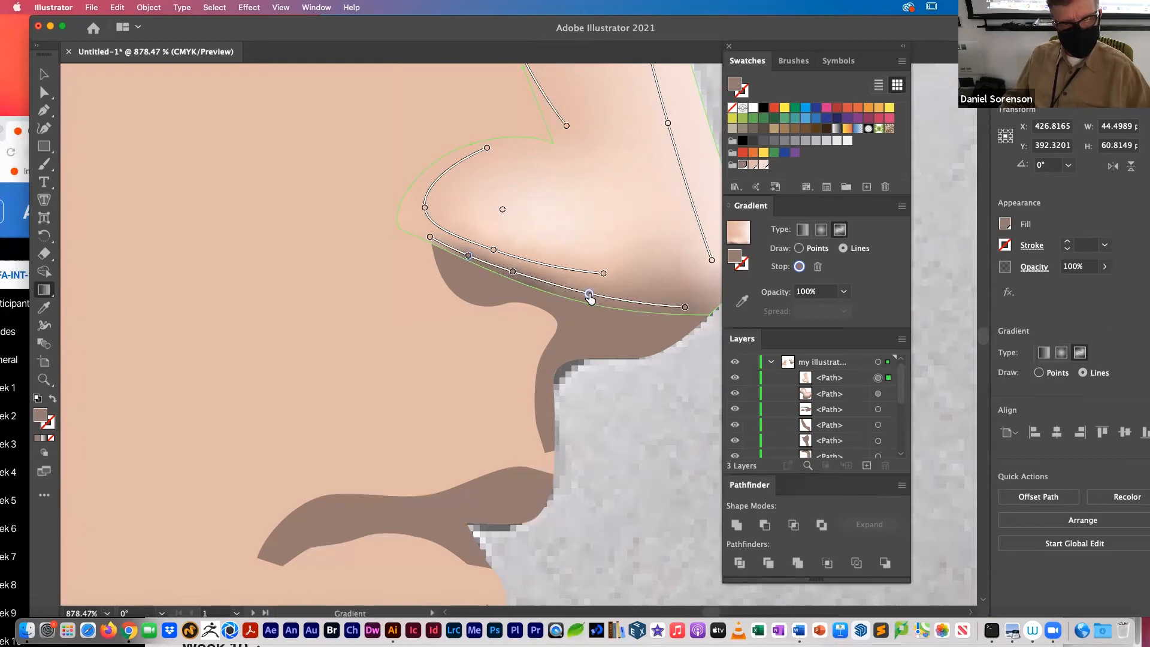
{"action": "left_click", "coordinate": [687, 386], "text": "super"}
Step: Reselect the nose highlight, shift the dark line's three middle stops outward onto the nose's lower edge, and deselect
{"action": "left_click", "coordinate": [575, 288], "text": "super"}
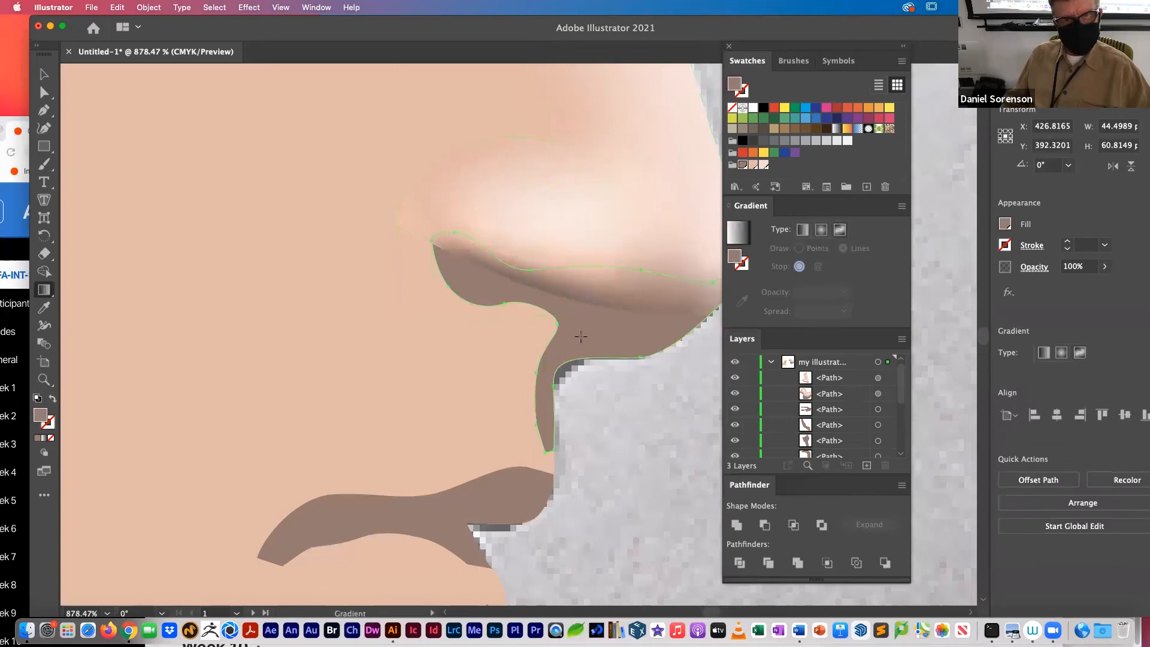
{"action": "left_click", "coordinate": [576, 296], "text": "super"}
{"action": "left_click", "coordinate": [571, 290], "text": "super"}
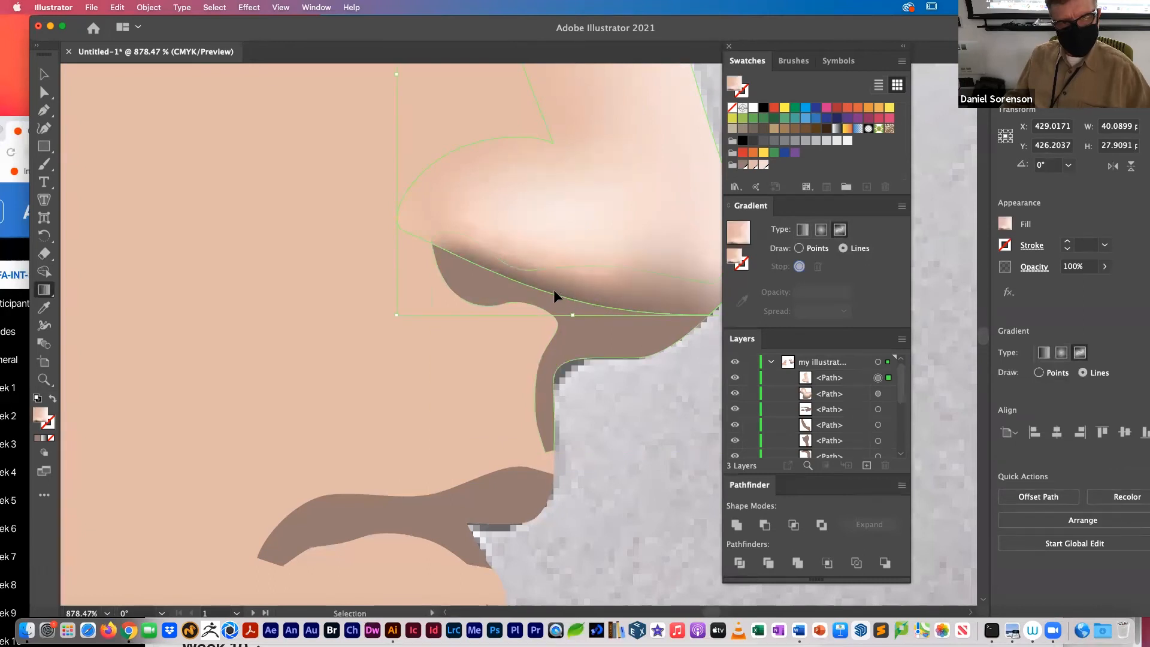
{"action": "left_click", "coordinate": [581, 241]}
{"action": "left_click", "coordinate": [513, 274]}
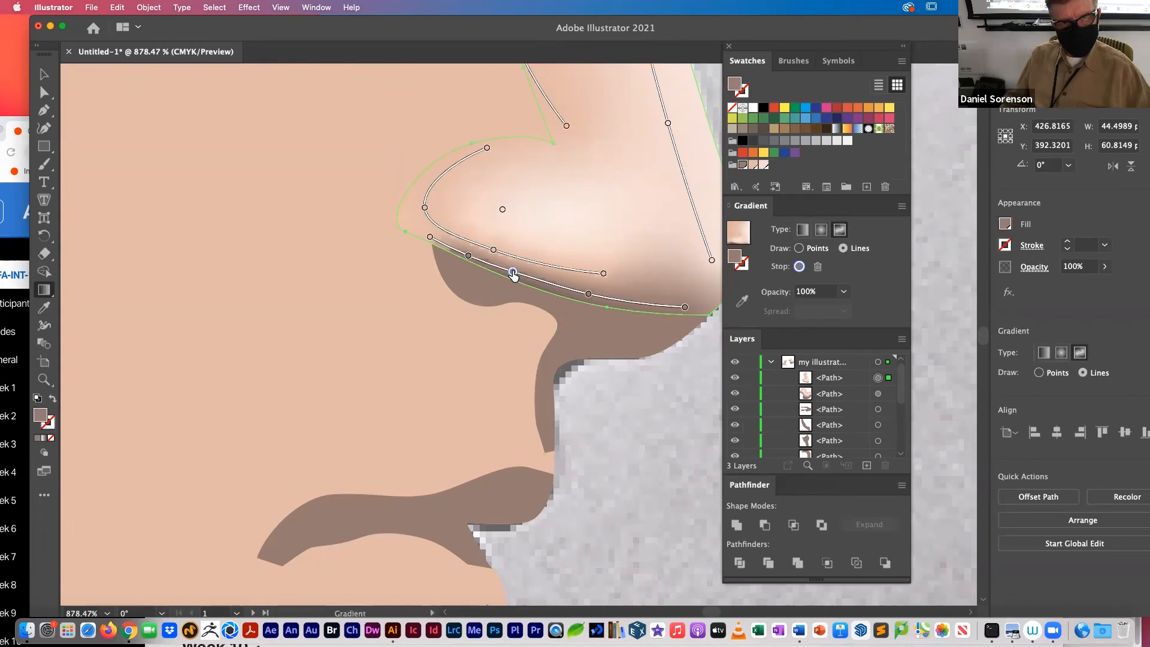
{"action": "left_click_drag", "start_coordinate": [589, 295], "coordinate": [585, 305]}
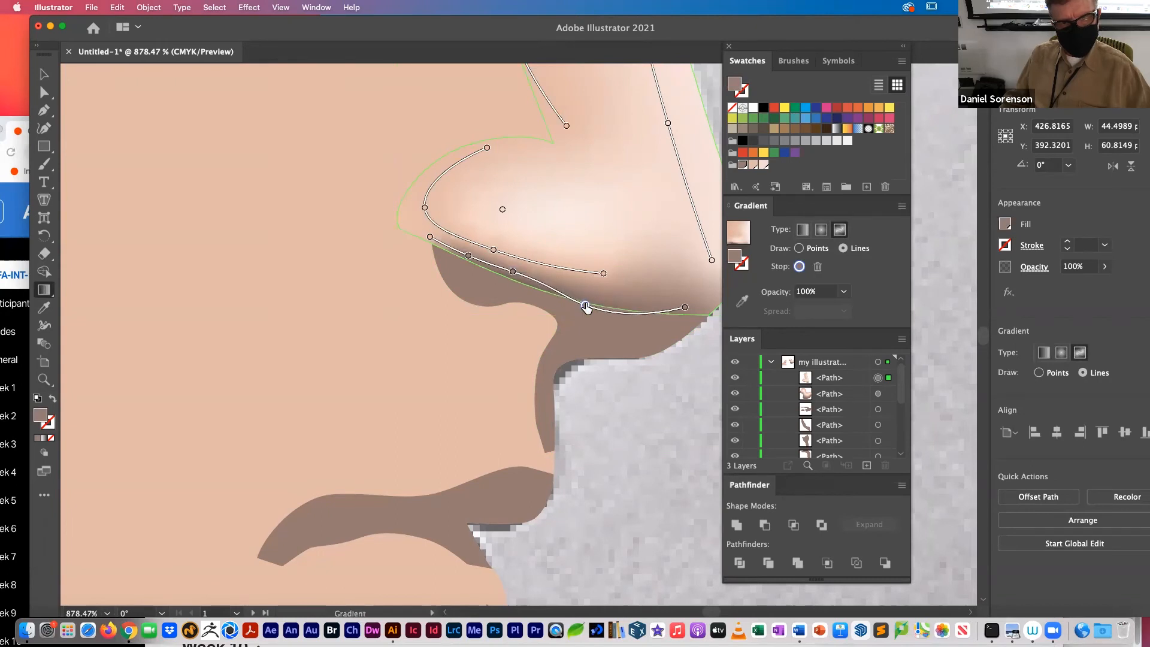
{"action": "left_click_drag", "start_coordinate": [513, 273], "coordinate": [506, 280]}
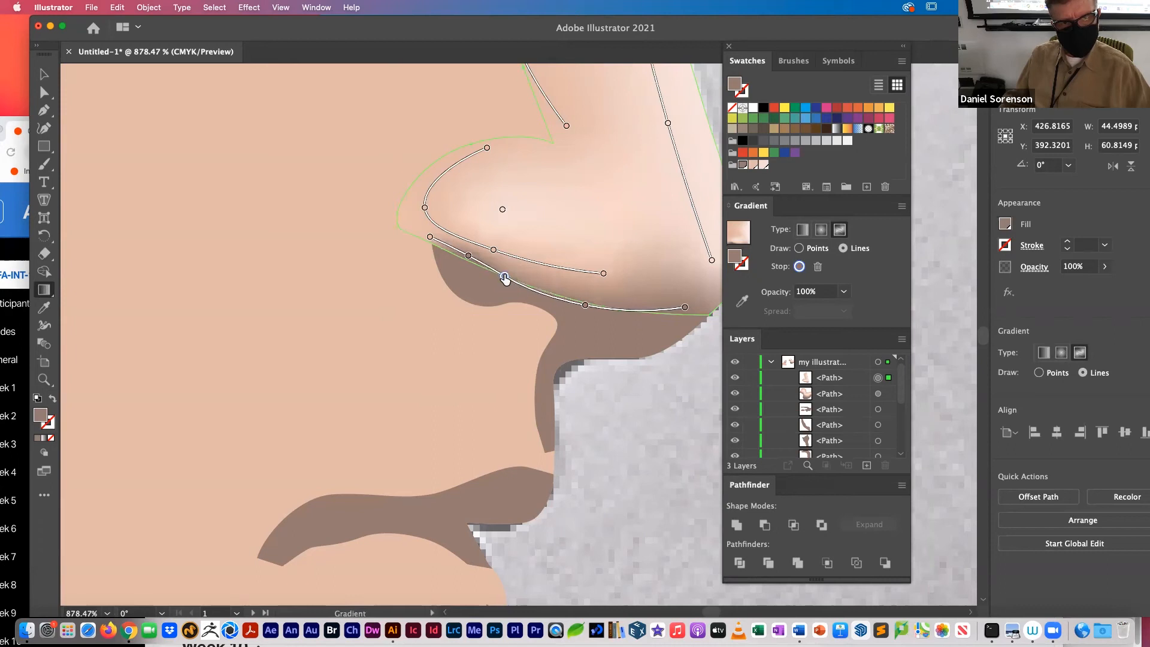
{"action": "left_click_drag", "start_coordinate": [466, 256], "coordinate": [466, 260]}
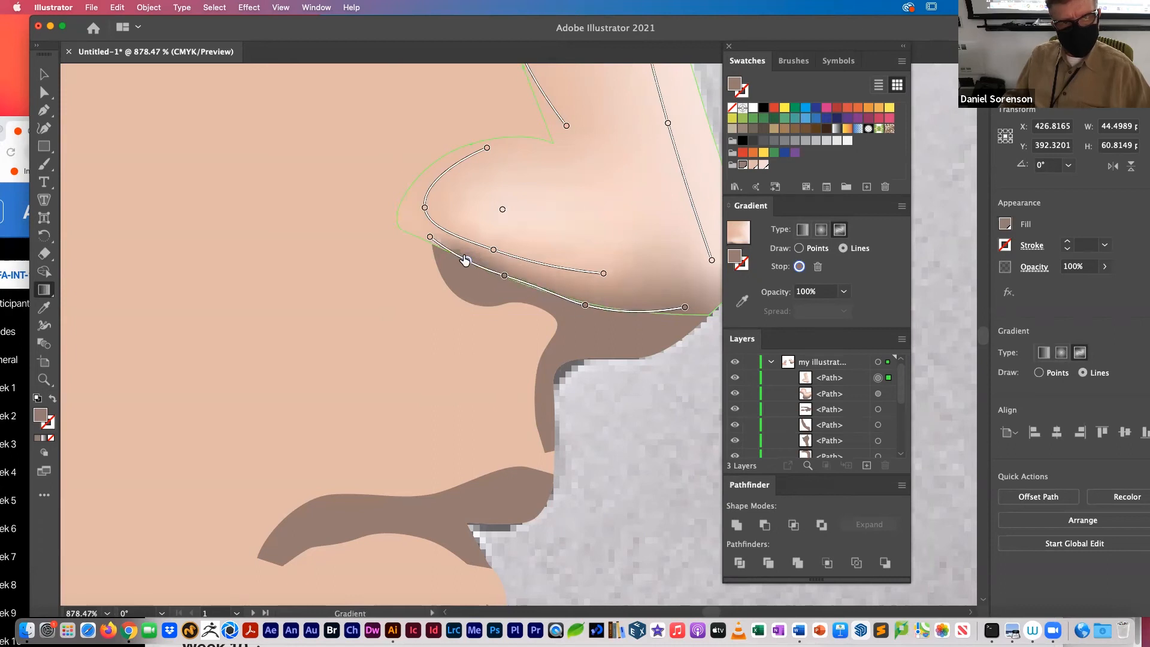
{"action": "left_click", "coordinate": [617, 387], "text": "super"}
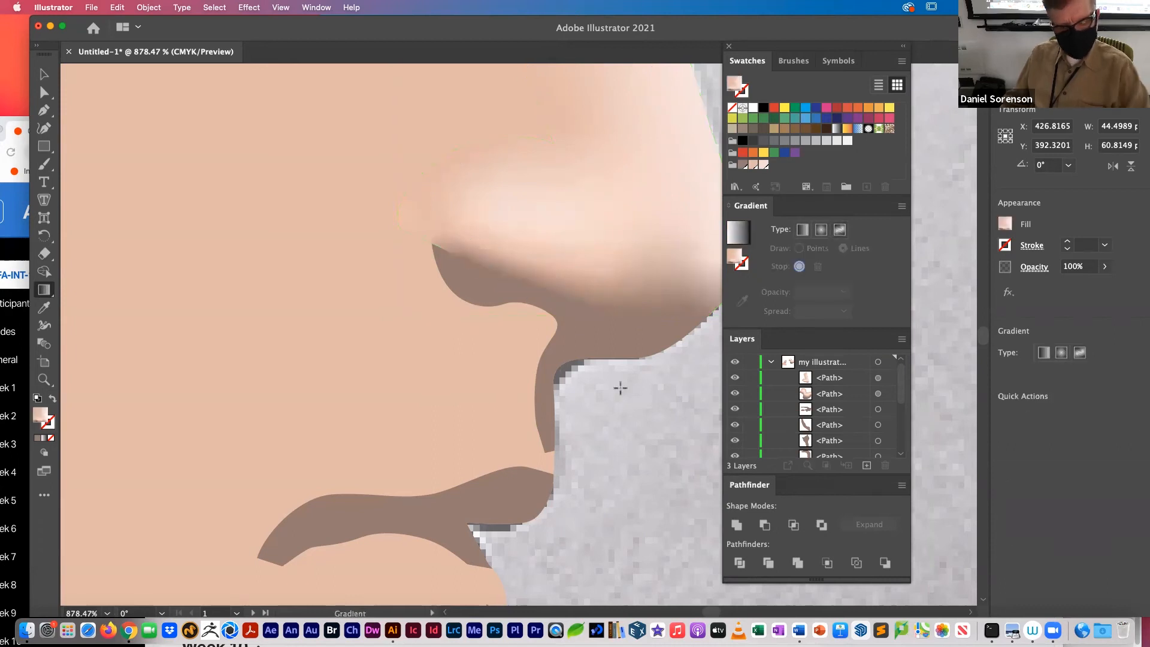
Step: Hide the base skin shape to expose the reference photo of the whole face
{"action": "key", "text": "super+minus"}
{"action": "key", "text": "super+minus"}
{"action": "key", "text": "super+minus"}
{"action": "key", "text": "super+minus"}
{"action": "key", "text": "super+minus"}
{"action": "key", "text": "super+minus"}
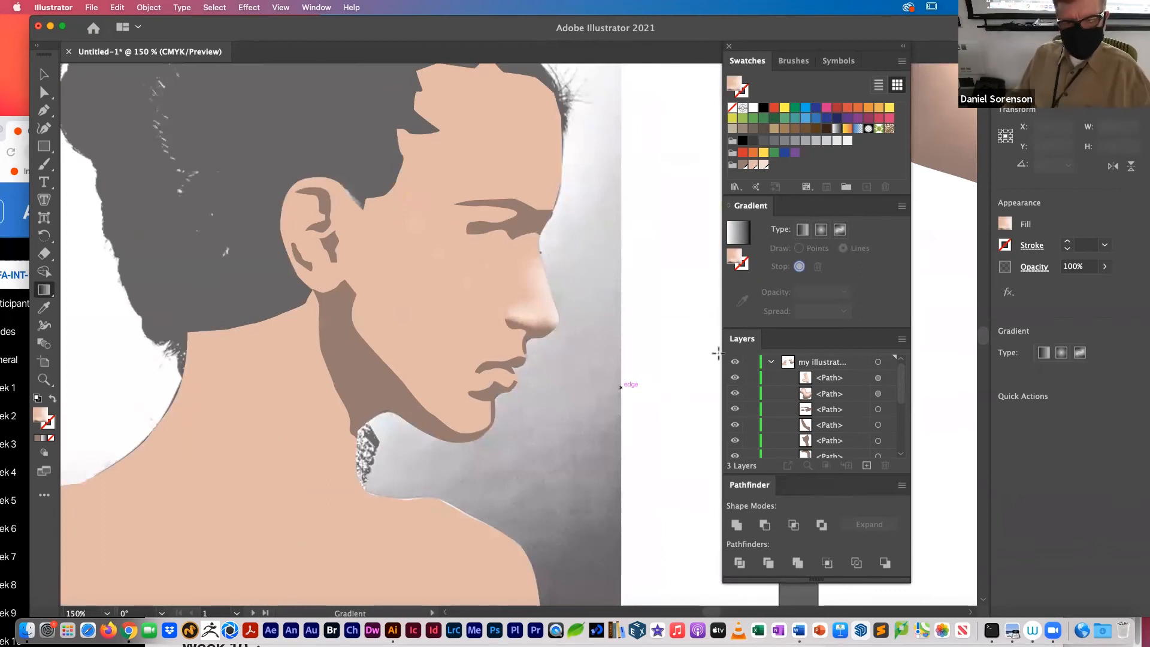
{"action": "left_click_drag", "start_coordinate": [899, 392], "coordinate": [898, 448]}
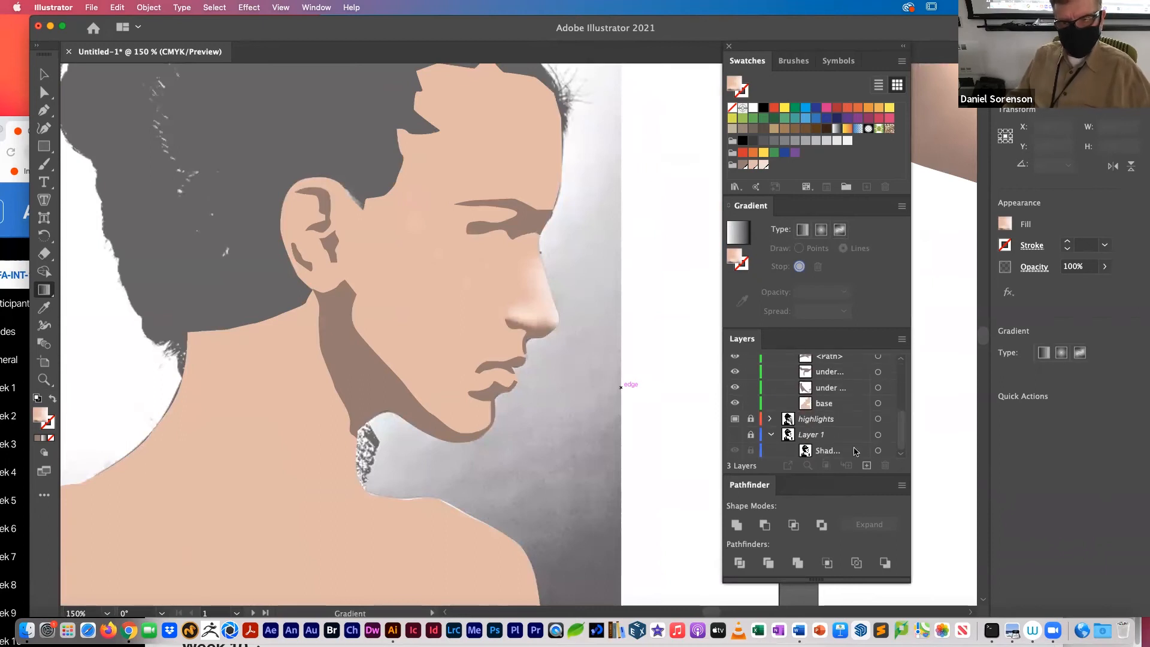
{"action": "left_click", "coordinate": [736, 403]}
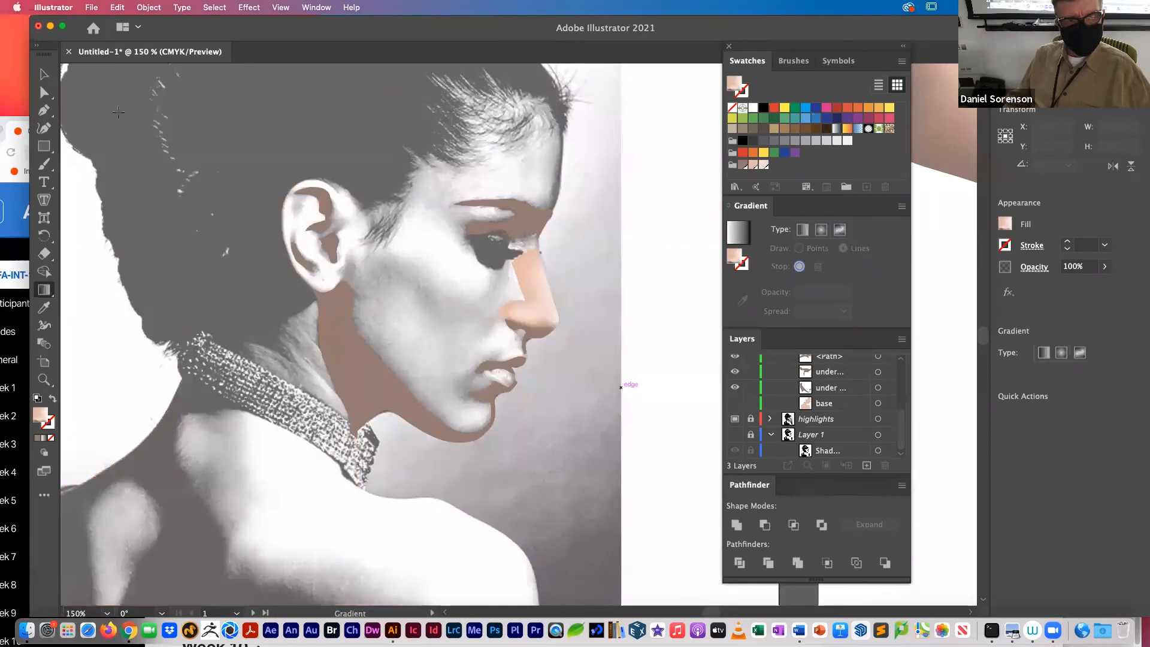
Step: Trace a closed white highlight shape over the cheekbone with the Pen tool, from beneath the eye to the temple
{"action": "left_click", "coordinate": [44, 110]}
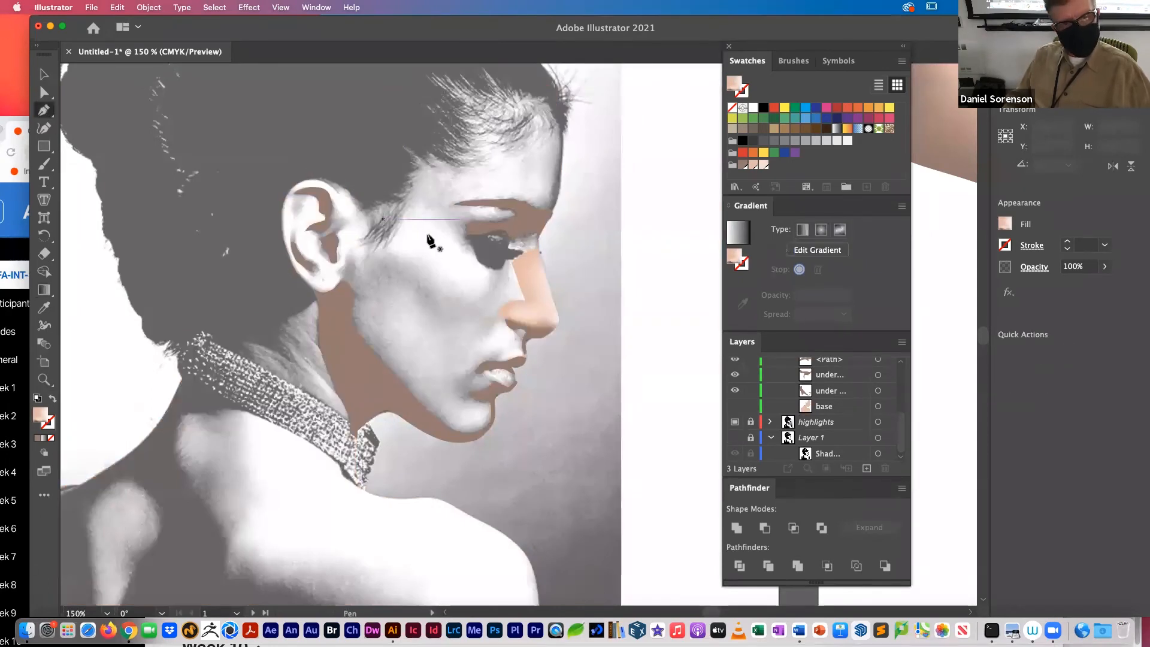
{"action": "left_click", "coordinate": [486, 264]}
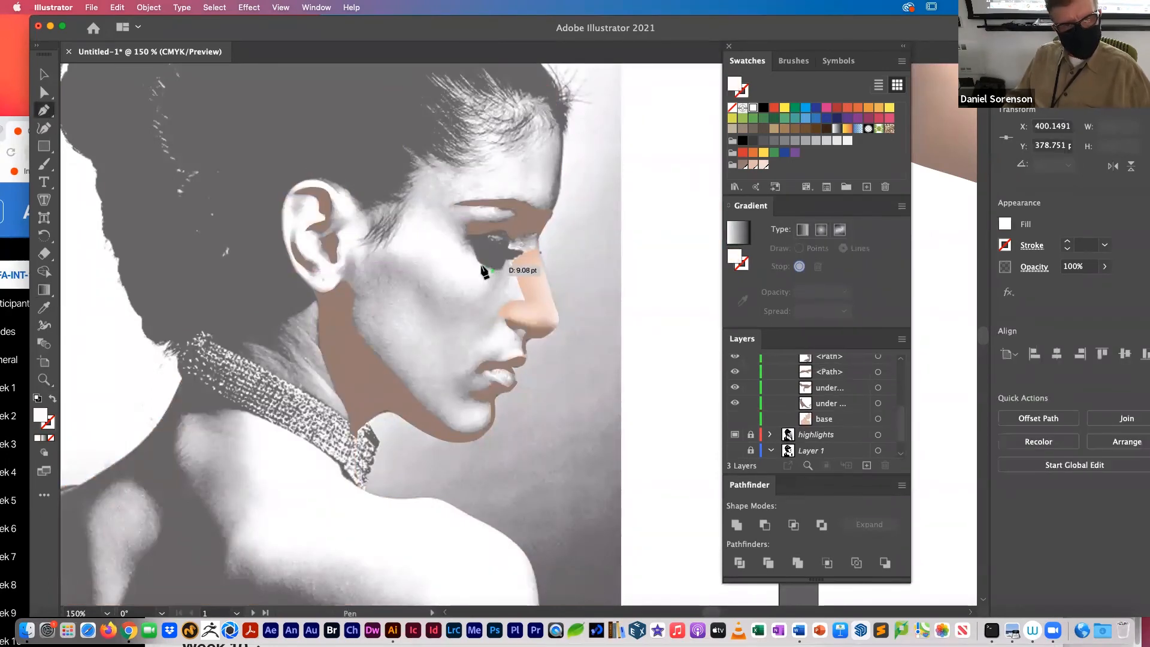
{"action": "left_click", "coordinate": [475, 262]}
{"action": "left_click_drag", "start_coordinate": [465, 246], "coordinate": [452, 236]}
{"action": "left_click_drag", "start_coordinate": [404, 206], "coordinate": [490, 293]}
{"action": "left_click", "coordinate": [372, 248]}
{"action": "left_click", "coordinate": [495, 274]}
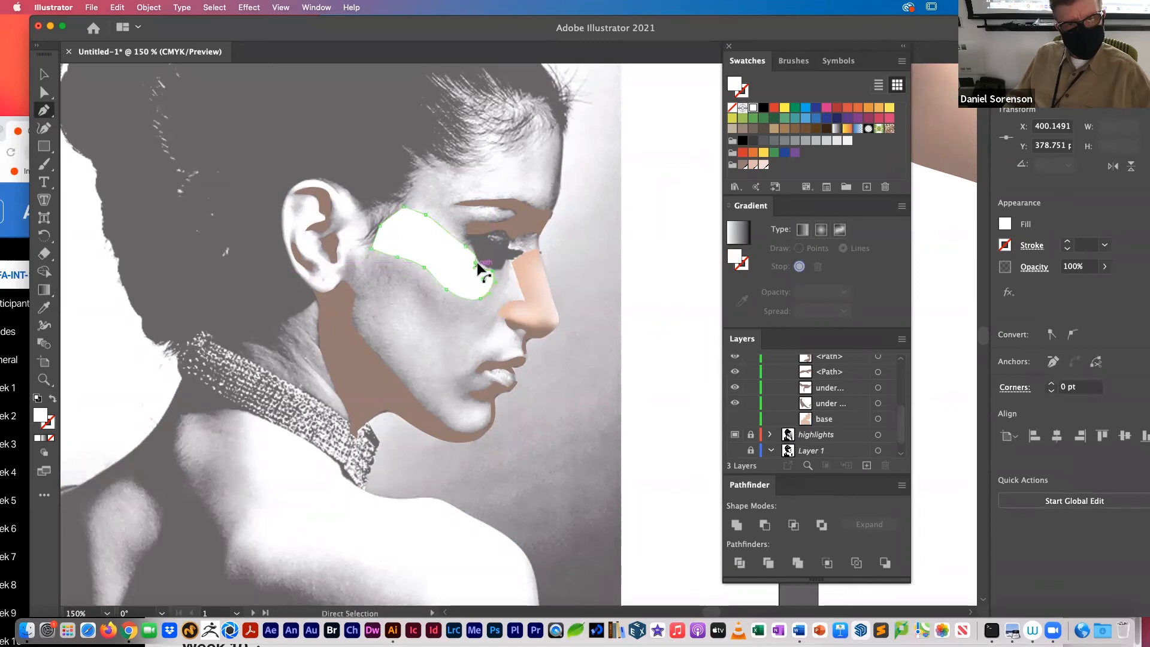
{"action": "left_click_drag", "start_coordinate": [475, 262], "coordinate": [486, 269]}
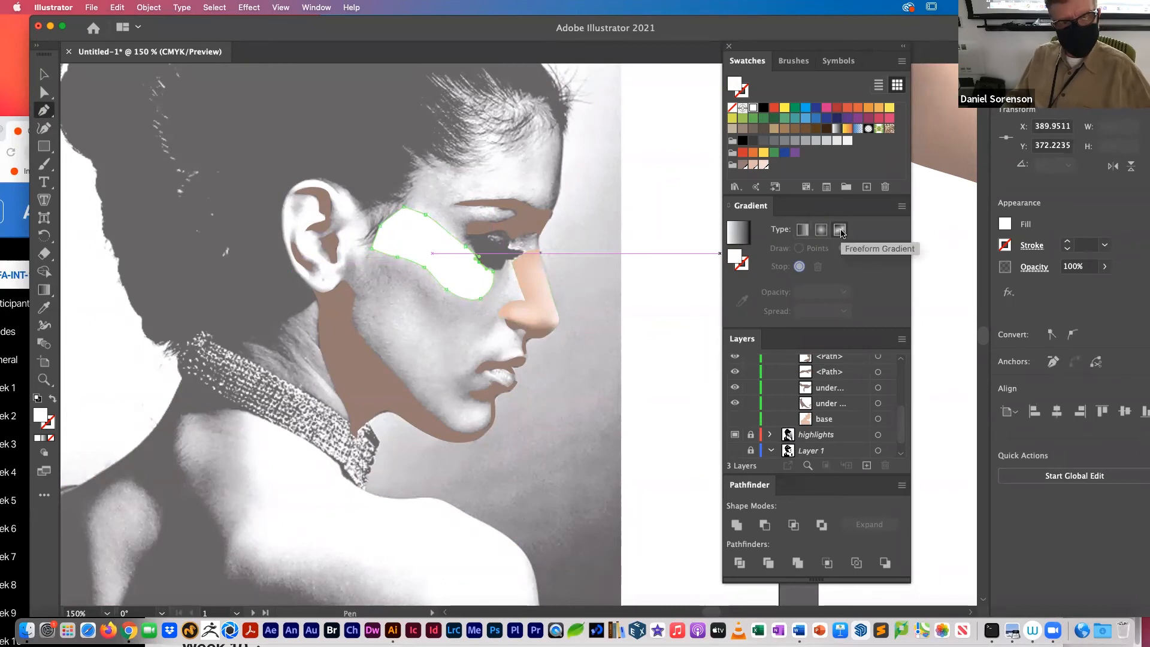
Step: Show the base skin shape and give the cheek highlight a freeform gradient with a two-stop line near its upper edge
{"action": "left_click", "coordinate": [735, 419]}
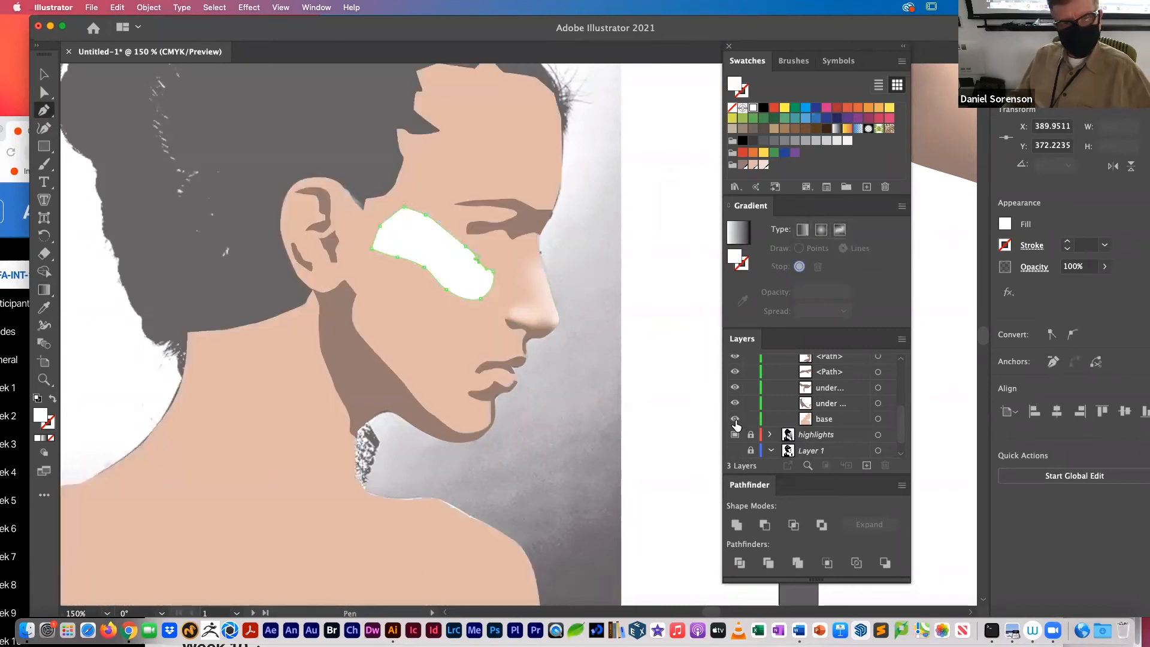
{"action": "left_click", "coordinate": [841, 231]}
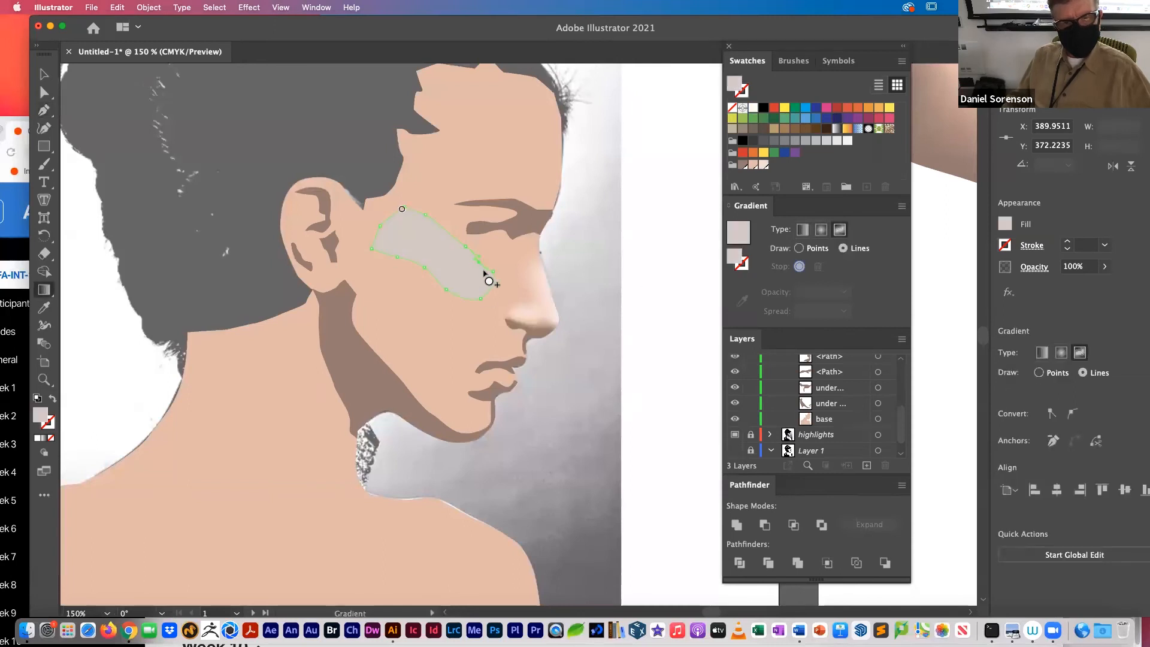
{"action": "left_click", "coordinate": [456, 256]}
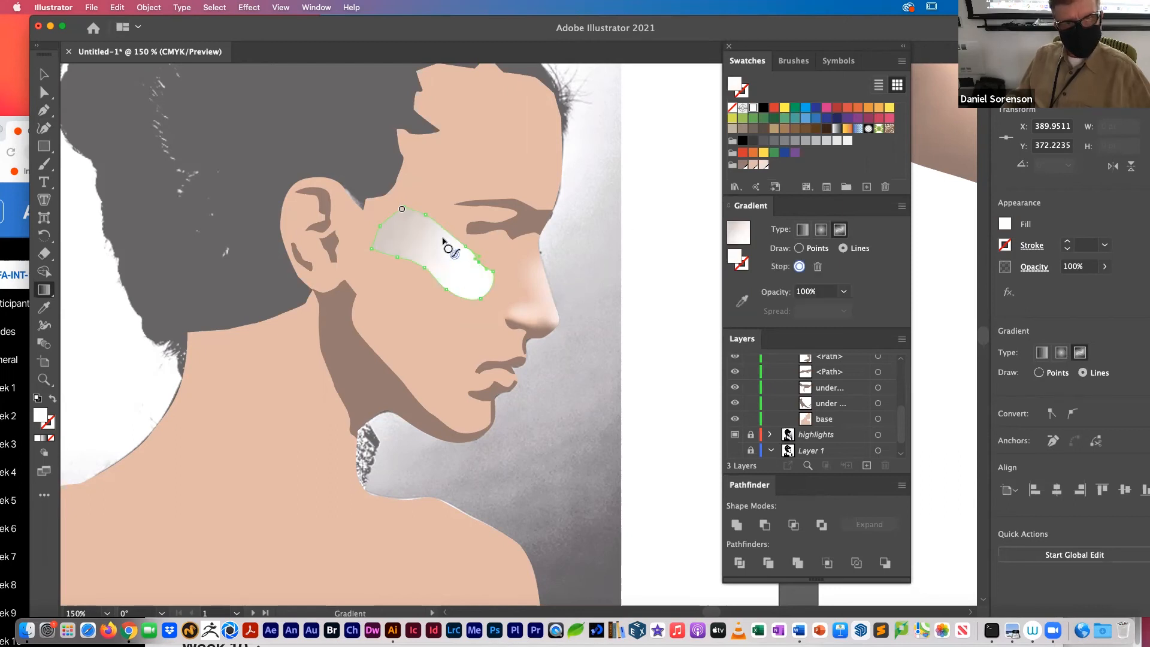
{"action": "left_click", "coordinate": [440, 234]}
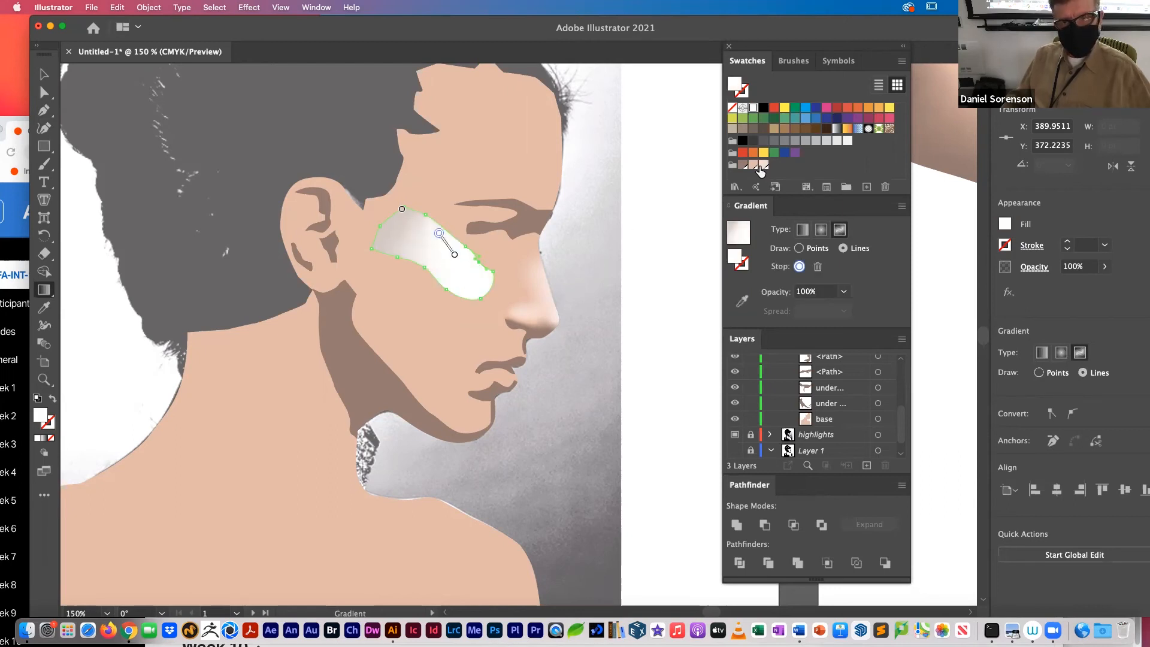
Step: Color both cheek line stops with the light pink skin swatch and extend the line along the upper edge to the temple end
{"action": "left_click", "coordinate": [756, 168]}
{"action": "left_click", "coordinate": [455, 255]}
{"action": "left_click", "coordinate": [756, 168]}
{"action": "left_click", "coordinate": [439, 233]}
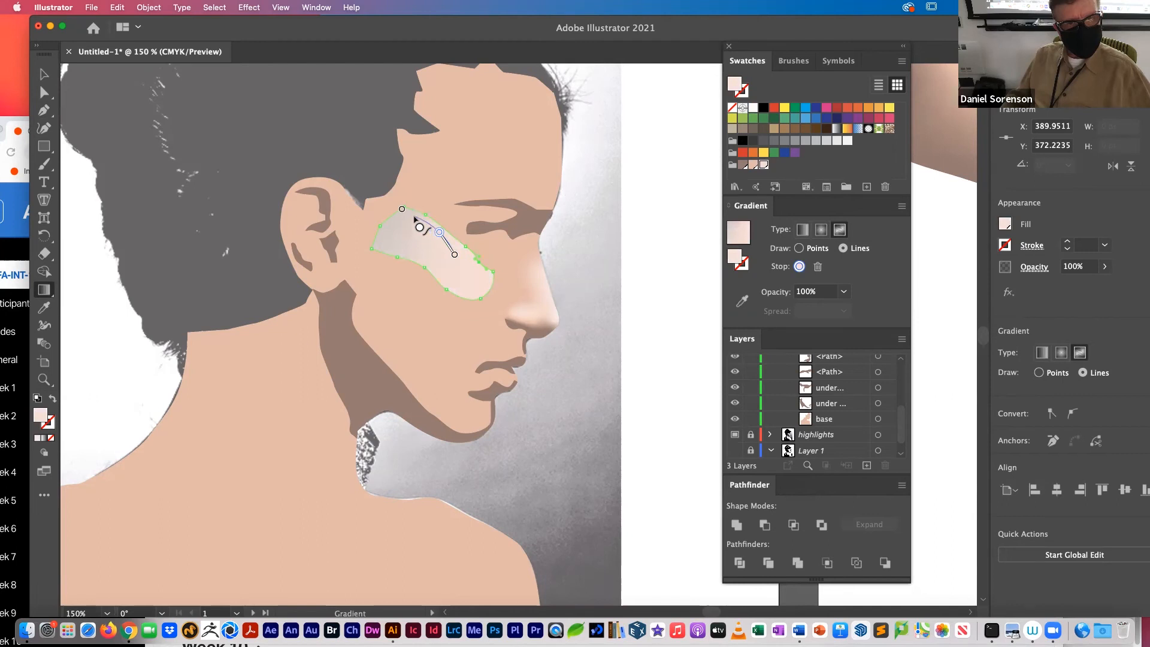
{"action": "left_click", "coordinate": [413, 217]}
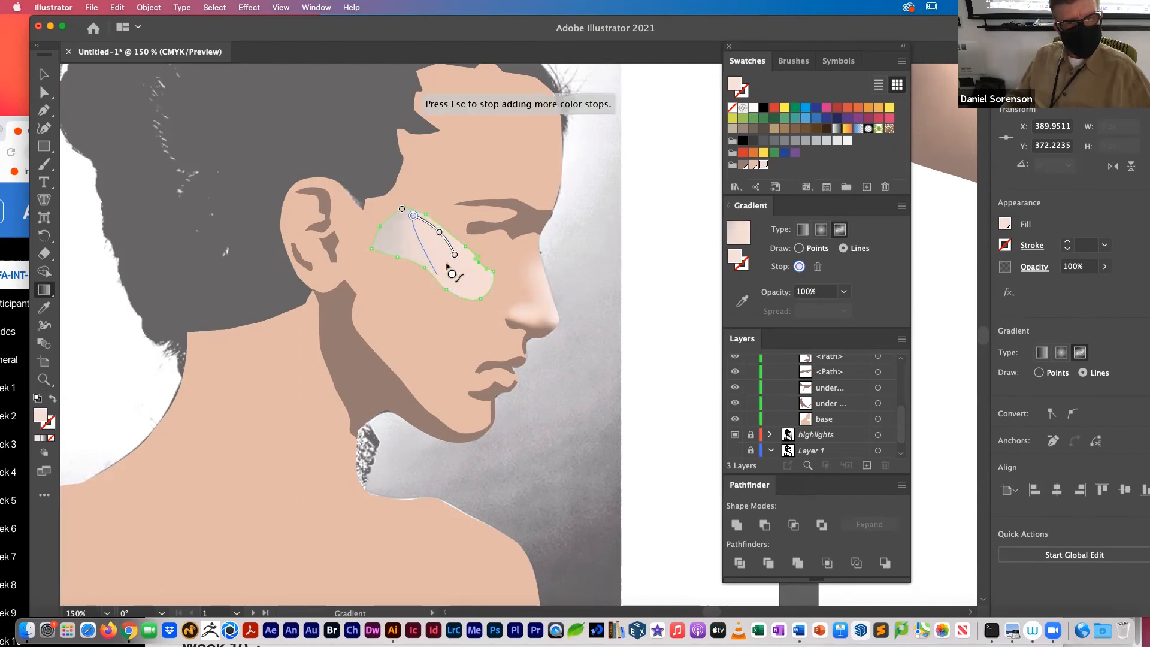
{"action": "left_click", "coordinate": [393, 222]}
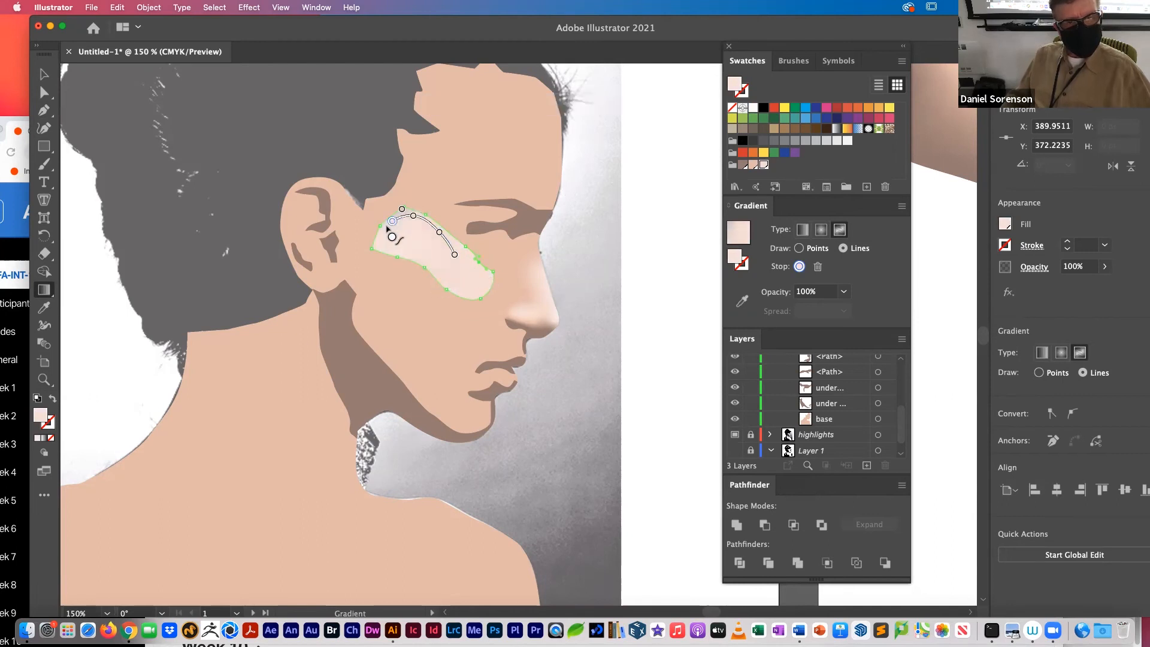
Step: Color the line's temple end peach, continue it in peach along the cheek highlight's lower edge to beneath the eye, and deselect
{"action": "left_click", "coordinate": [753, 165]}
{"action": "left_click", "coordinate": [384, 240]}
{"action": "left_click", "coordinate": [413, 256]}
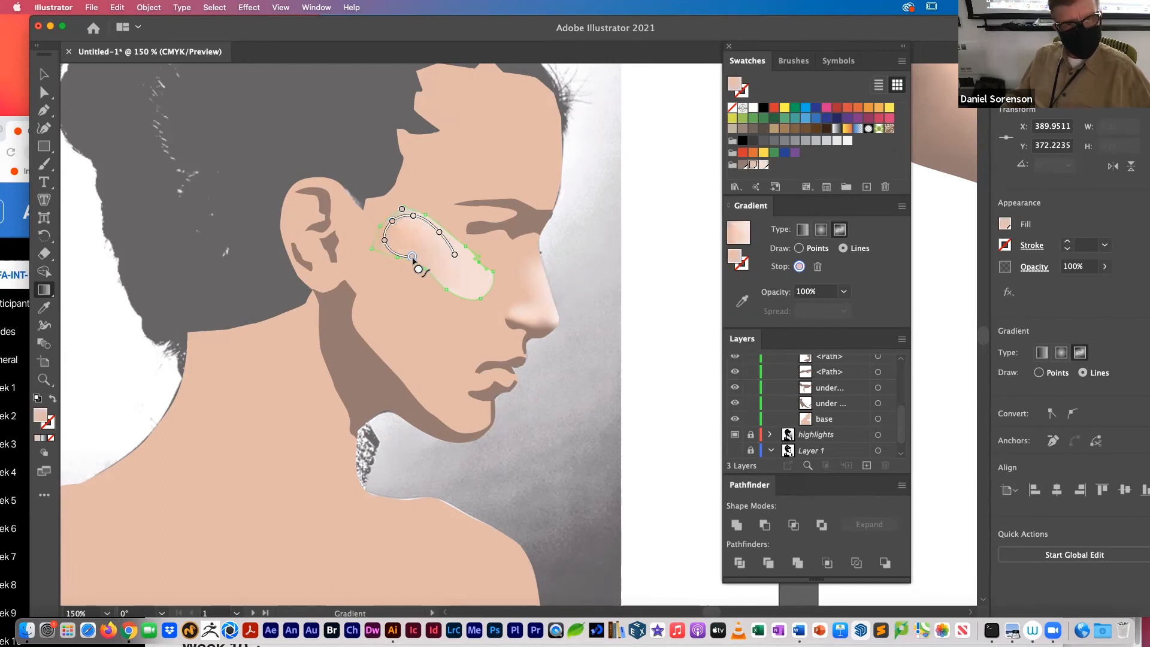
{"action": "left_click", "coordinate": [440, 280]}
{"action": "left_click", "coordinate": [463, 296]}
{"action": "left_click", "coordinate": [482, 294]}
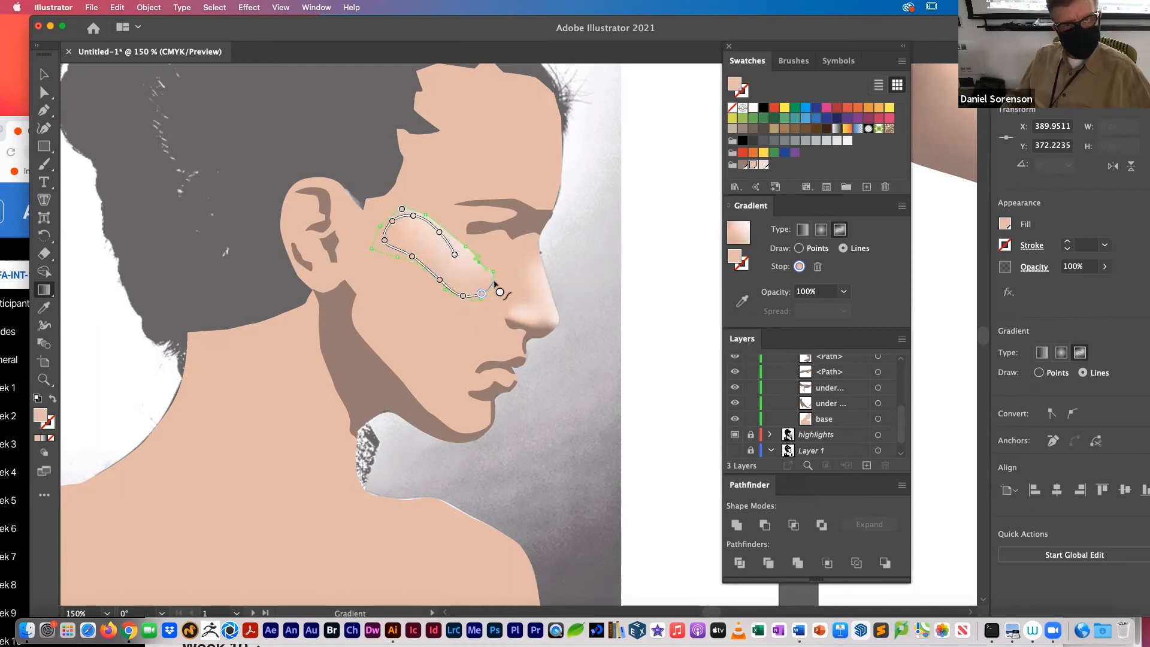
{"action": "key", "text": "v"}
{"action": "left_click", "coordinate": [683, 280]}
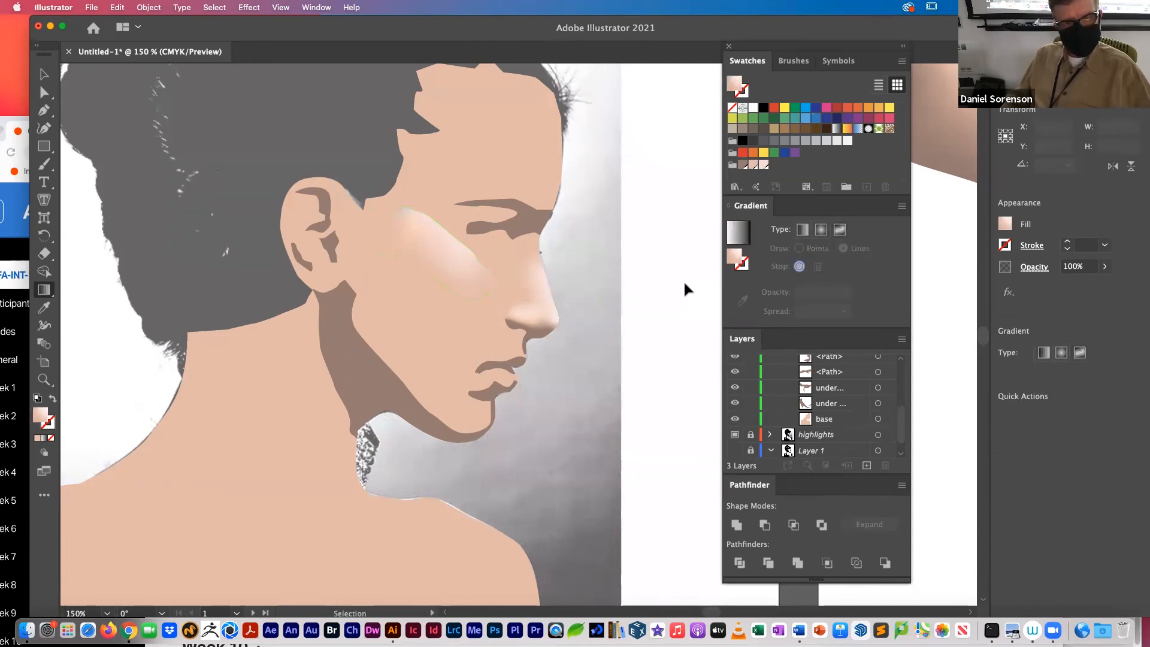
Step: Move the light pink line's stops inward from the cheek highlight's upper edge and add a light pink stop near its eye end
{"action": "left_click", "coordinate": [450, 264]}
{"action": "key", "text": "g"}
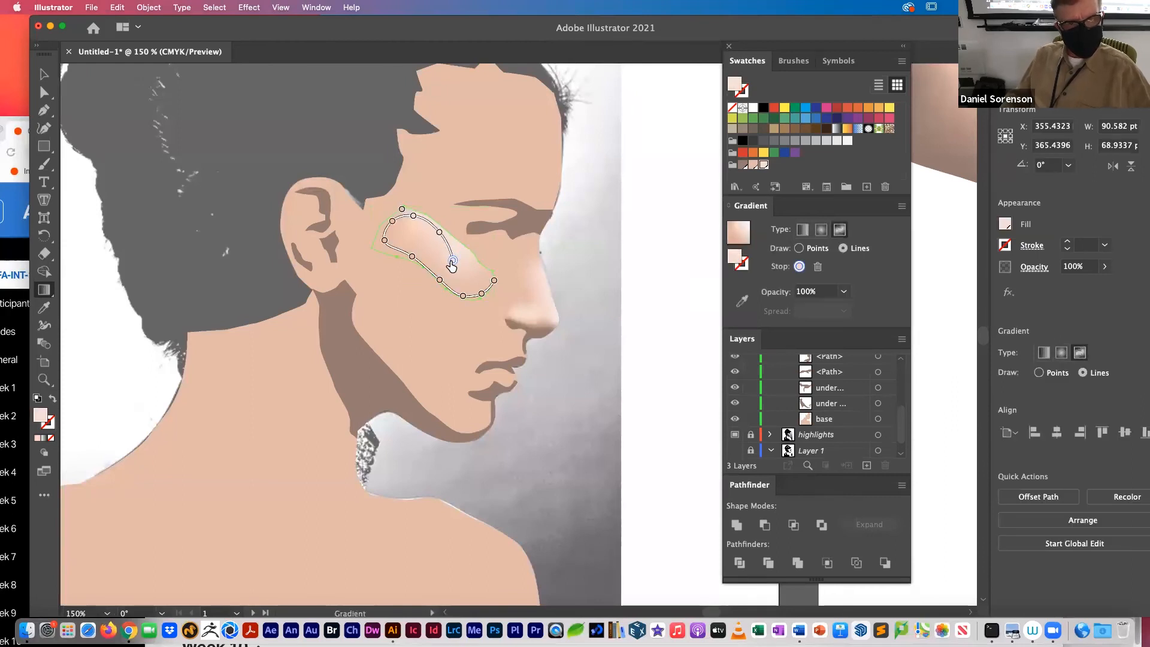
{"action": "left_click", "coordinate": [435, 241]}
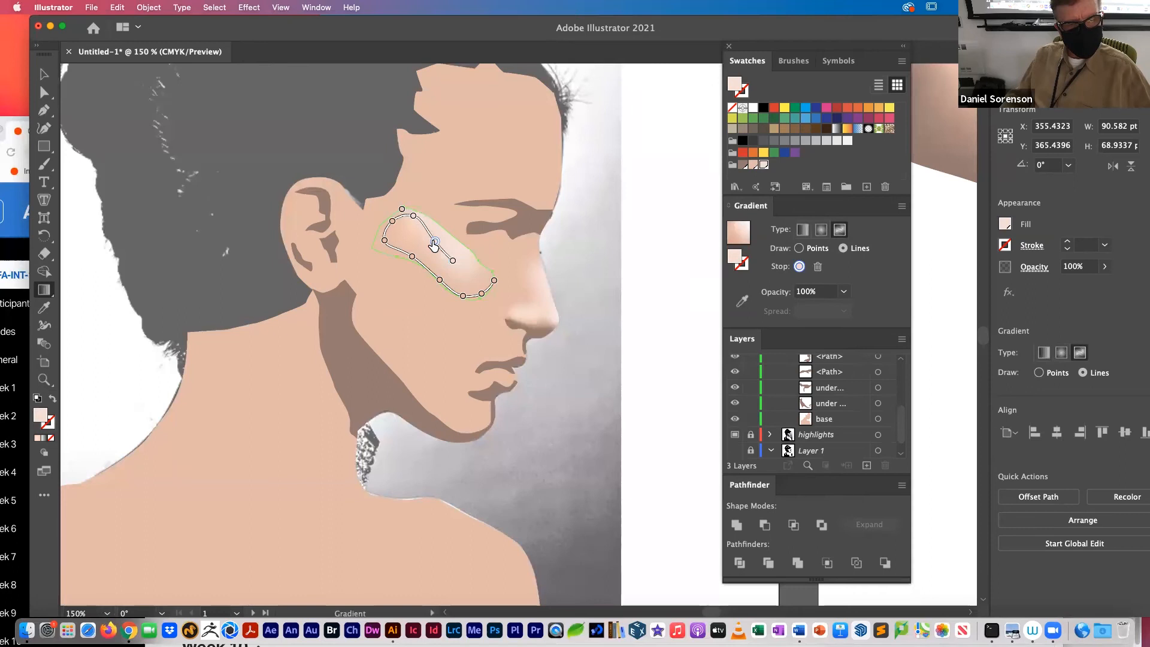
{"action": "left_click_drag", "start_coordinate": [412, 219], "coordinate": [409, 229]}
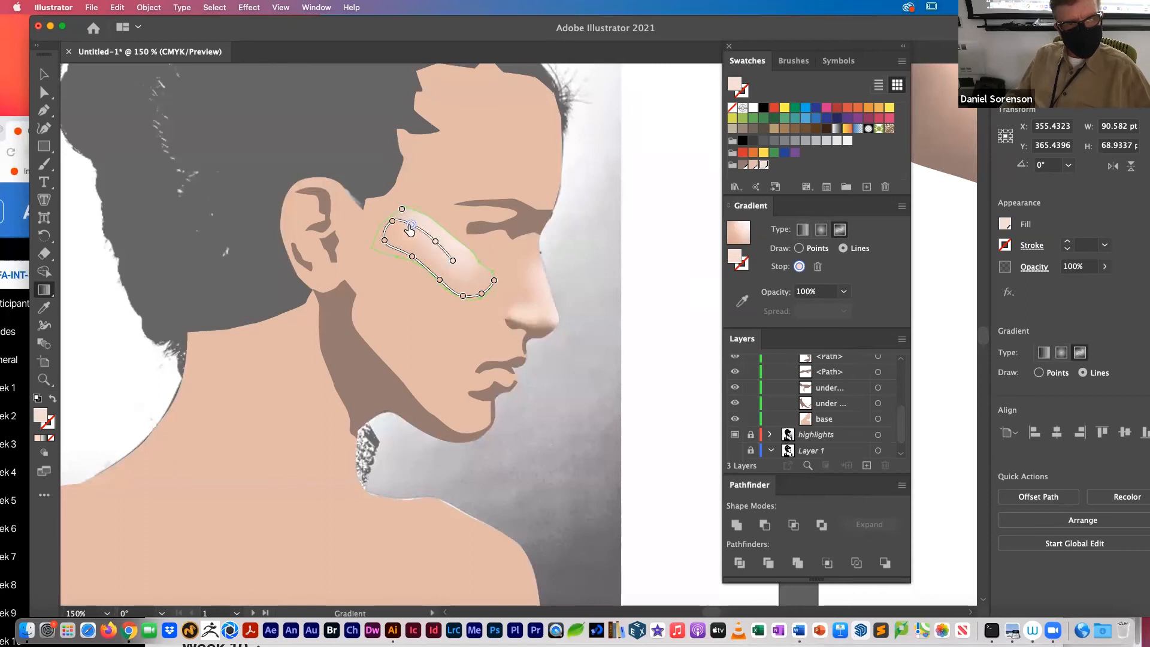
{"action": "left_click", "coordinate": [469, 274]}
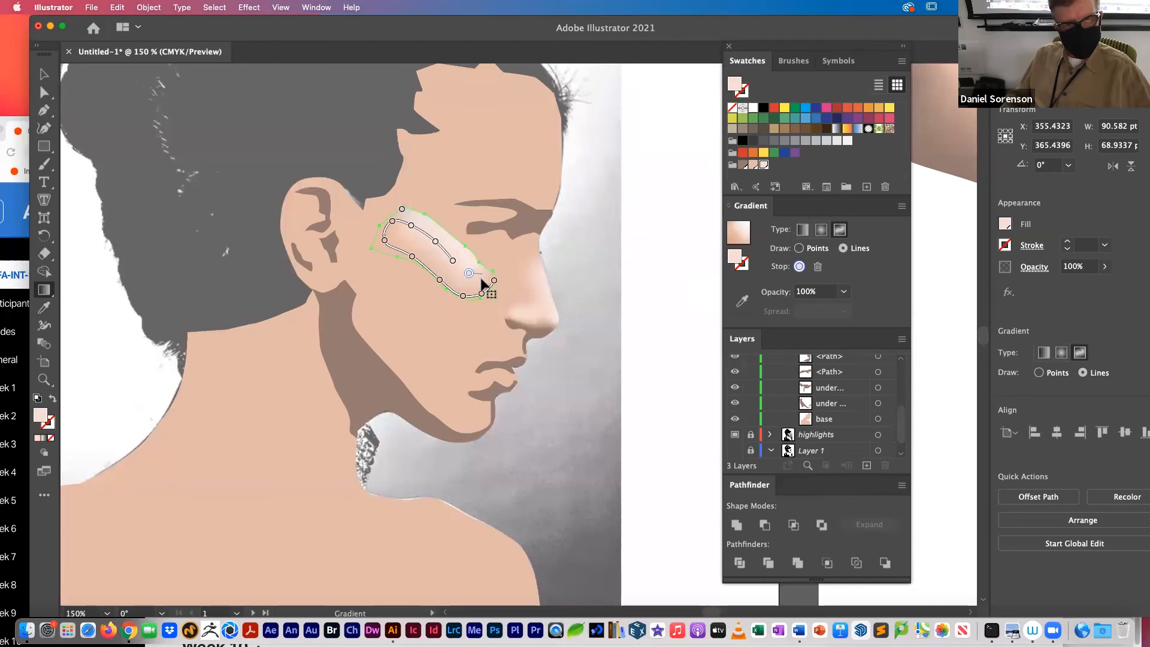
{"action": "key", "text": "Escape"}
Step: Add a peach gradient line along the cheek highlight's upper edge from the eye end toward the temple, and deselect the shape
{"action": "left_click", "coordinate": [483, 271]}
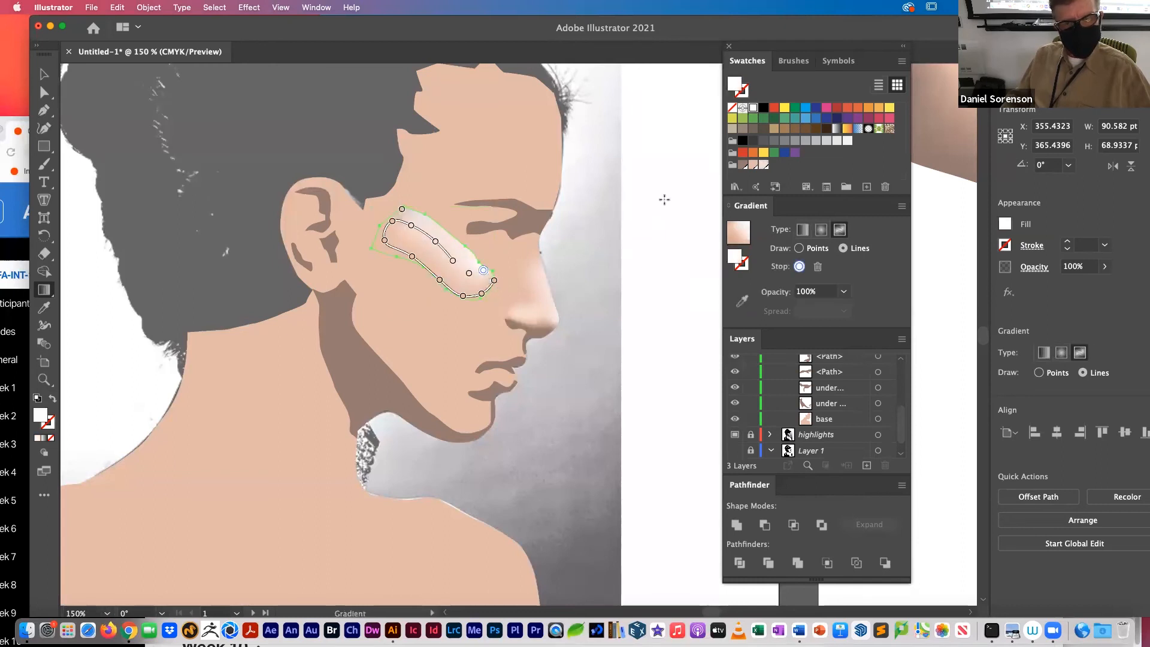
{"action": "left_click", "coordinate": [753, 166]}
{"action": "left_click", "coordinate": [466, 246]}
{"action": "left_click", "coordinate": [433, 217]}
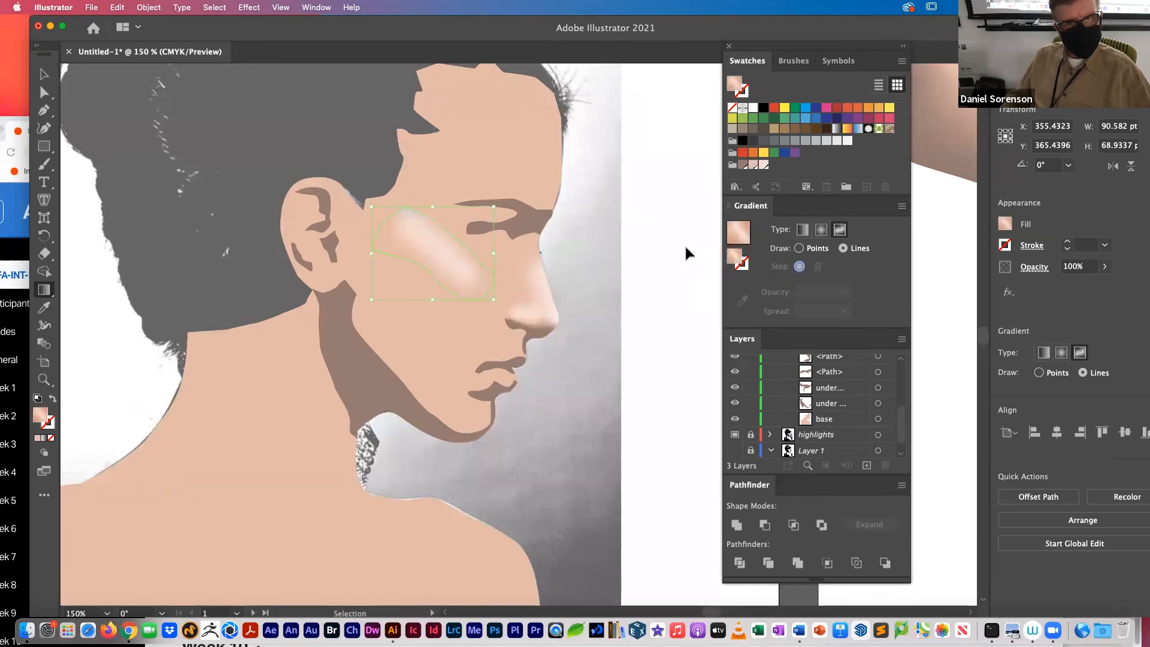
{"action": "left_click", "coordinate": [666, 248], "text": "super"}
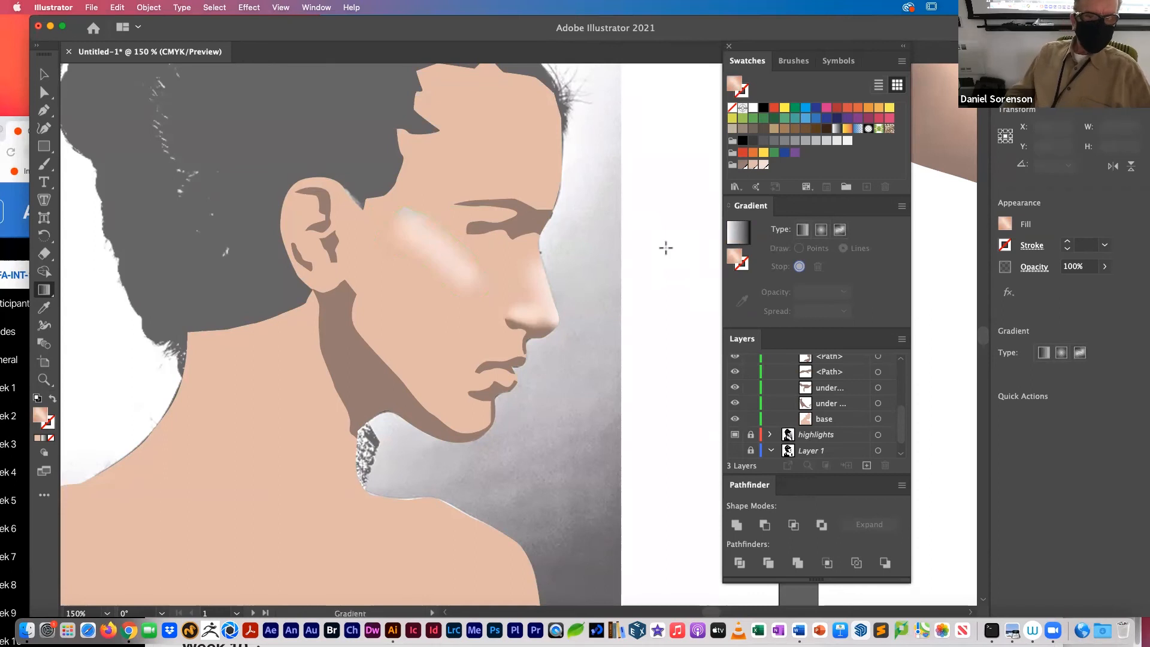
Step: Move the peach stop at the cheek highlight's ear end outward to the shape's corner, and deselect it
{"action": "left_click", "coordinate": [408, 259]}
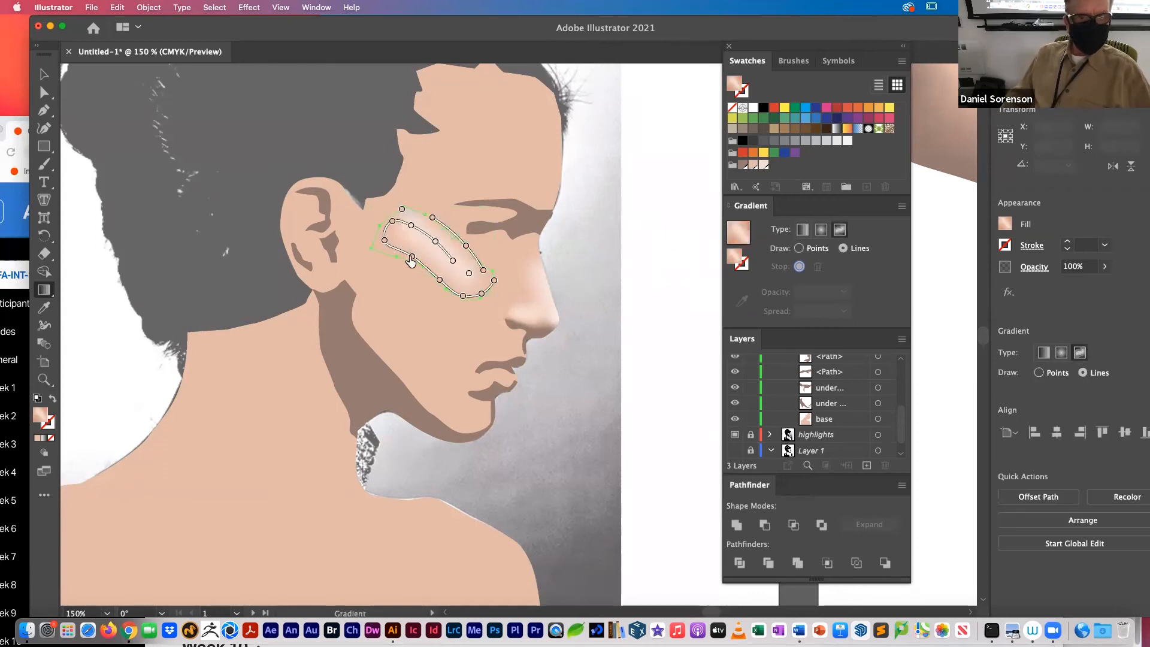
{"action": "left_click", "coordinate": [412, 257]}
{"action": "left_click_drag", "start_coordinate": [412, 258], "coordinate": [375, 247]}
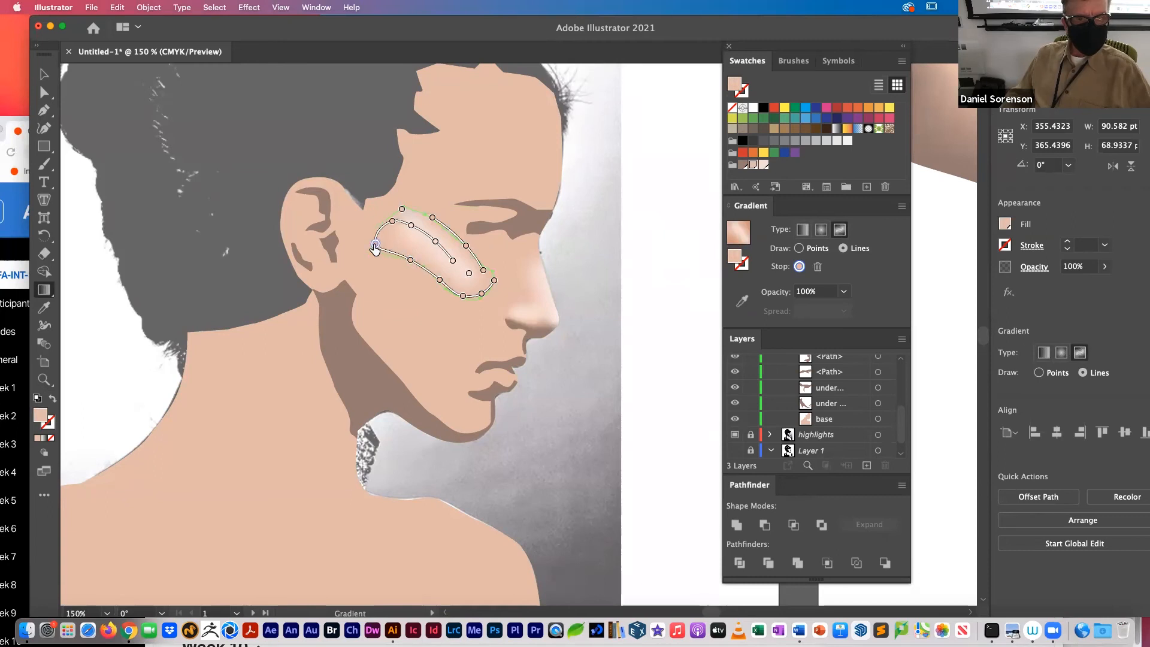
{"action": "key", "text": "v"}
{"action": "left_click", "coordinate": [634, 299]}
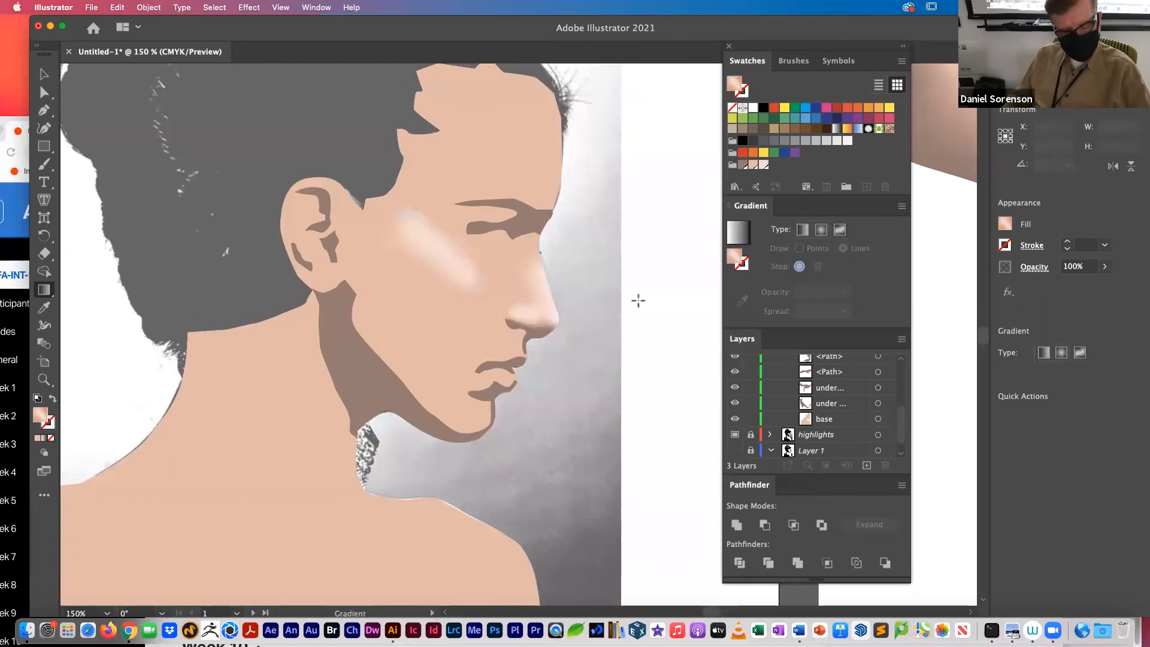
Step: Color the stray stop at the top of the cheek highlight's temple end with the peach skin swatch, and deselect
{"action": "key", "text": "super+minus"}
{"action": "key", "text": "super+minus"}
{"action": "key", "text": "g"}
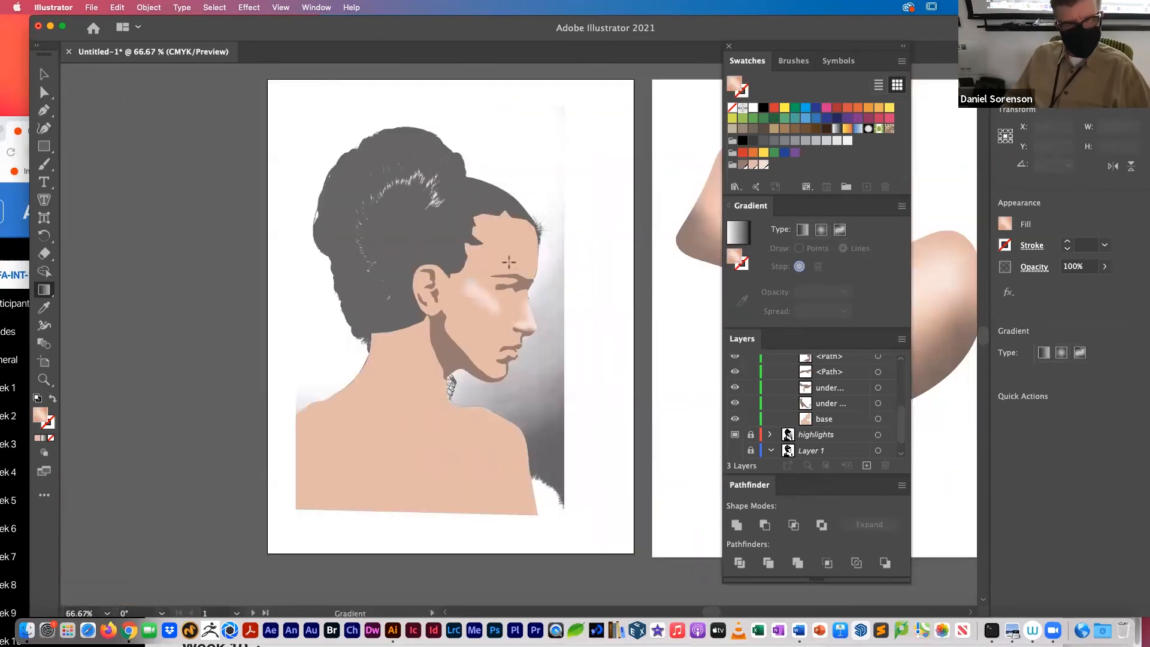
{"action": "scroll", "coordinate": [476, 281], "scroll_direction": "up", "scroll_amount": 5}
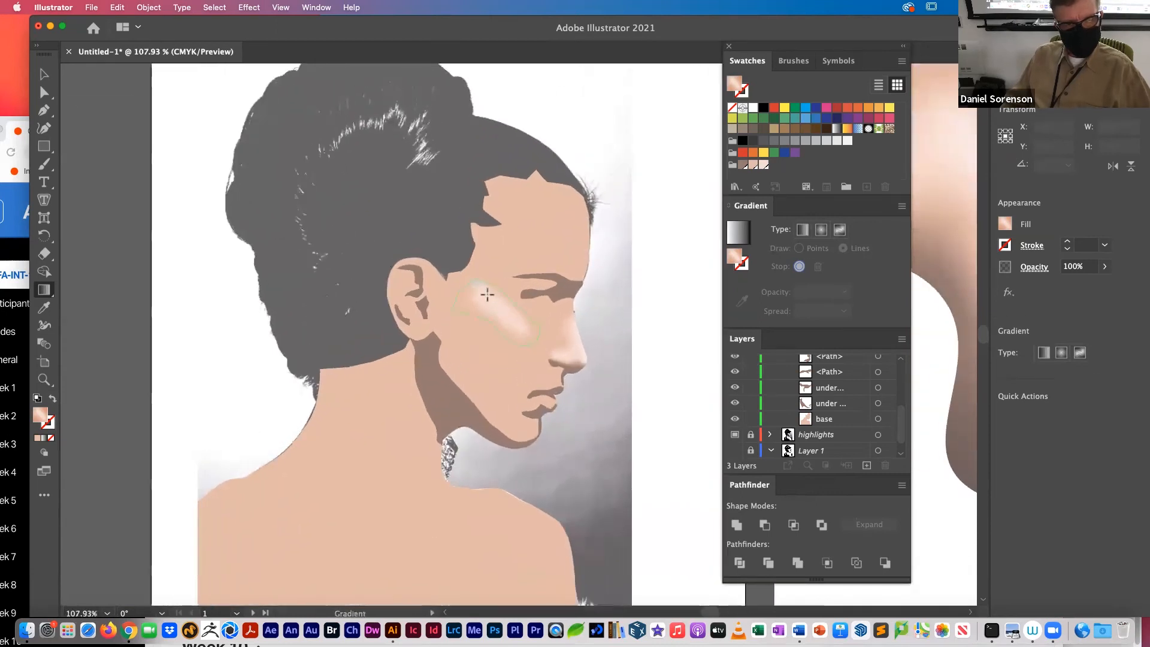
{"action": "left_click", "coordinate": [487, 300]}
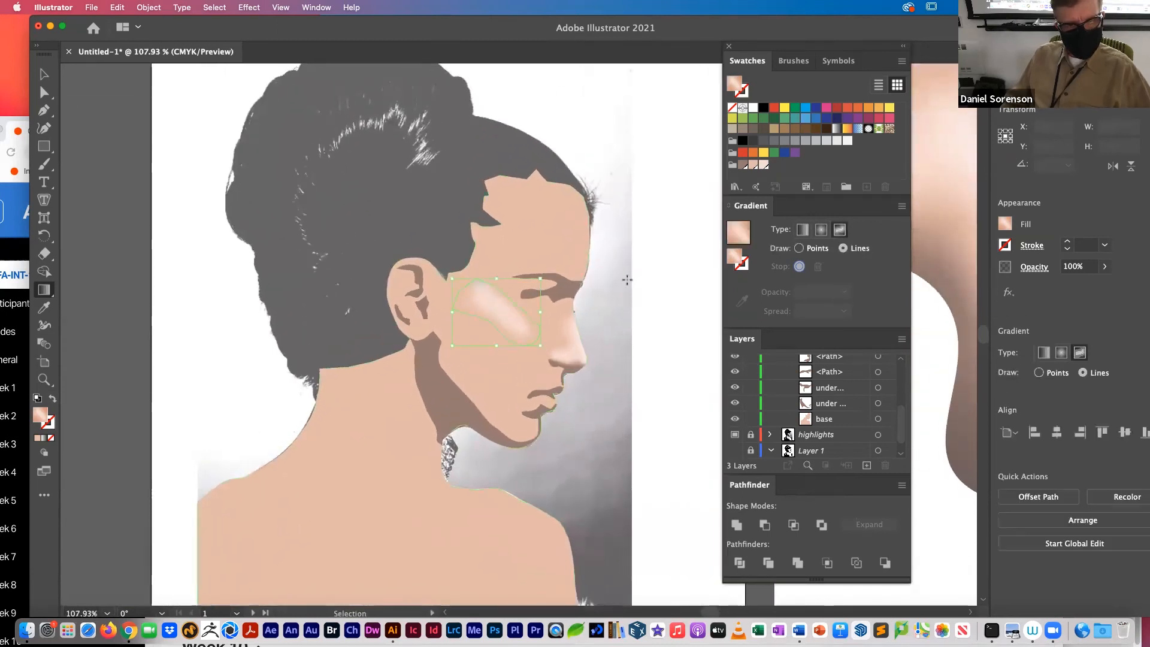
{"action": "left_click", "coordinate": [474, 281]}
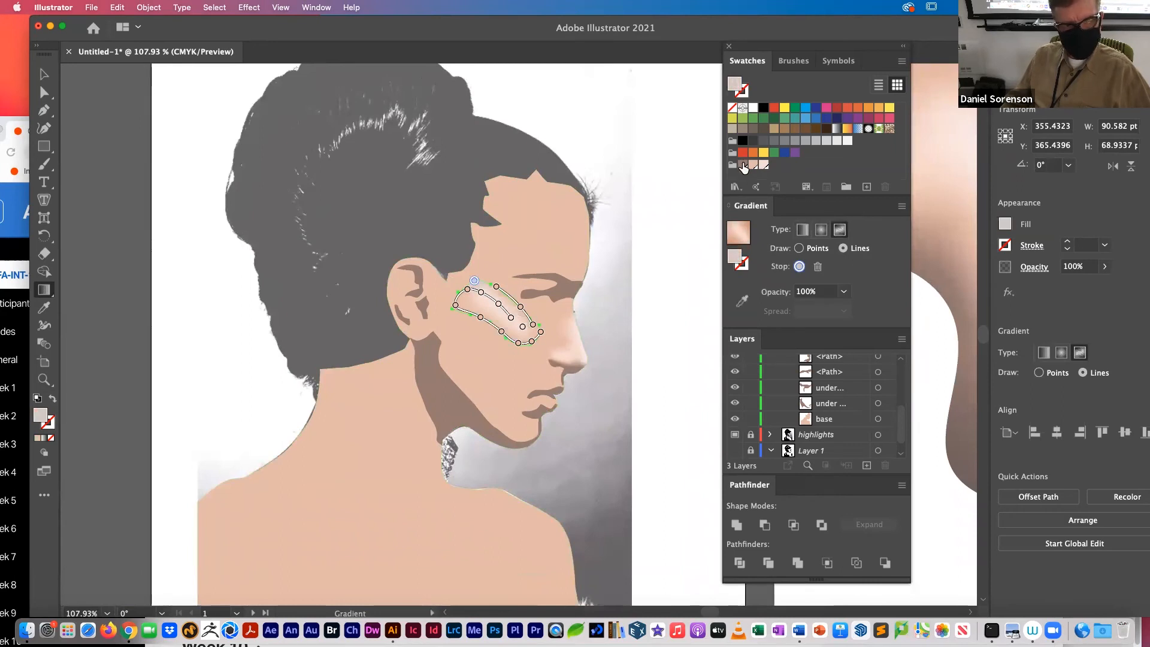
{"action": "left_click", "coordinate": [753, 166]}
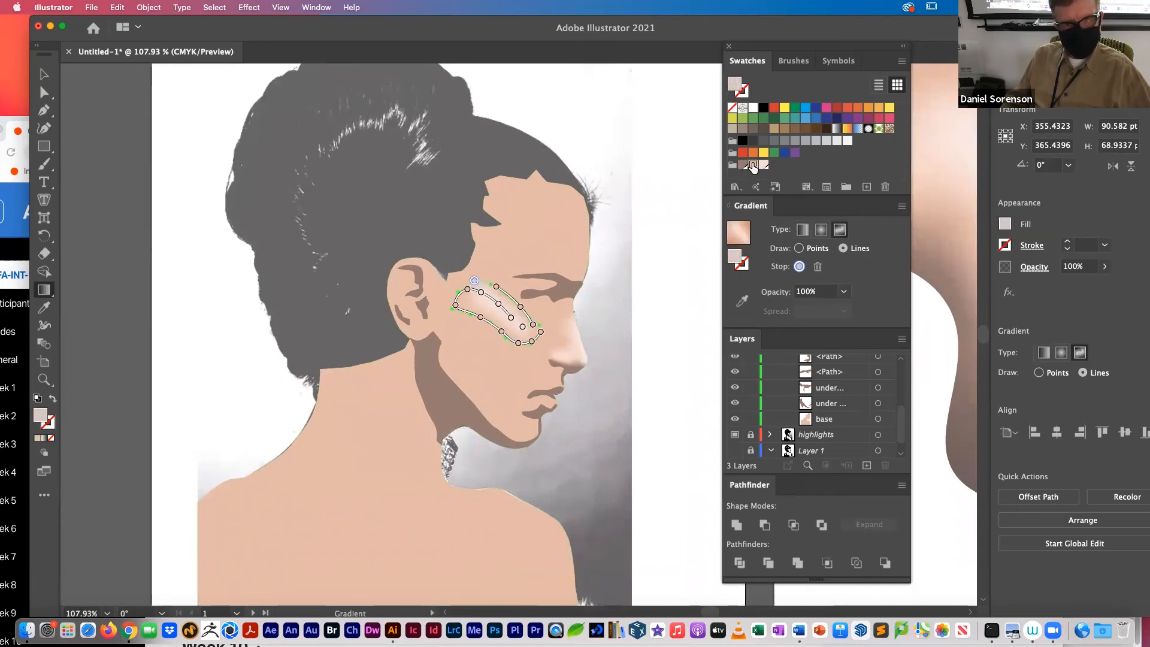
{"action": "left_click", "coordinate": [684, 255], "text": "super"}
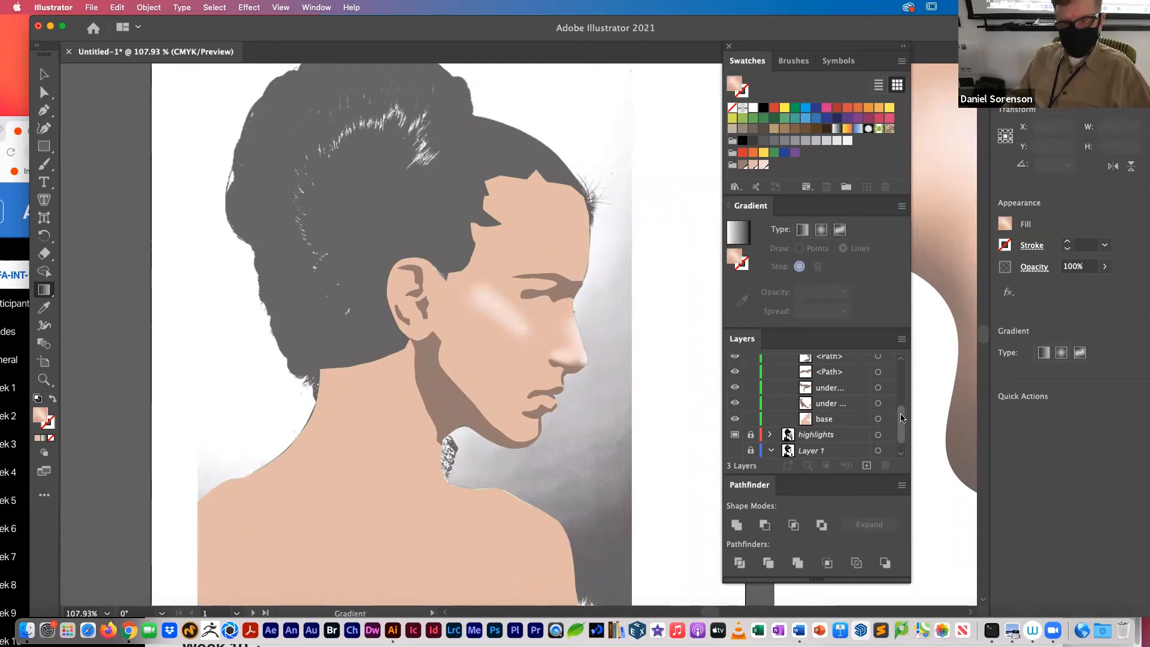
Step: Hide the base skin shape and trace a closed white shape with the Pen tool below the cheek highlight, from ear to nose
{"action": "scroll", "coordinate": [901, 425], "scroll_direction": "down", "scroll_amount": 1}
{"action": "left_click", "coordinate": [735, 404]}
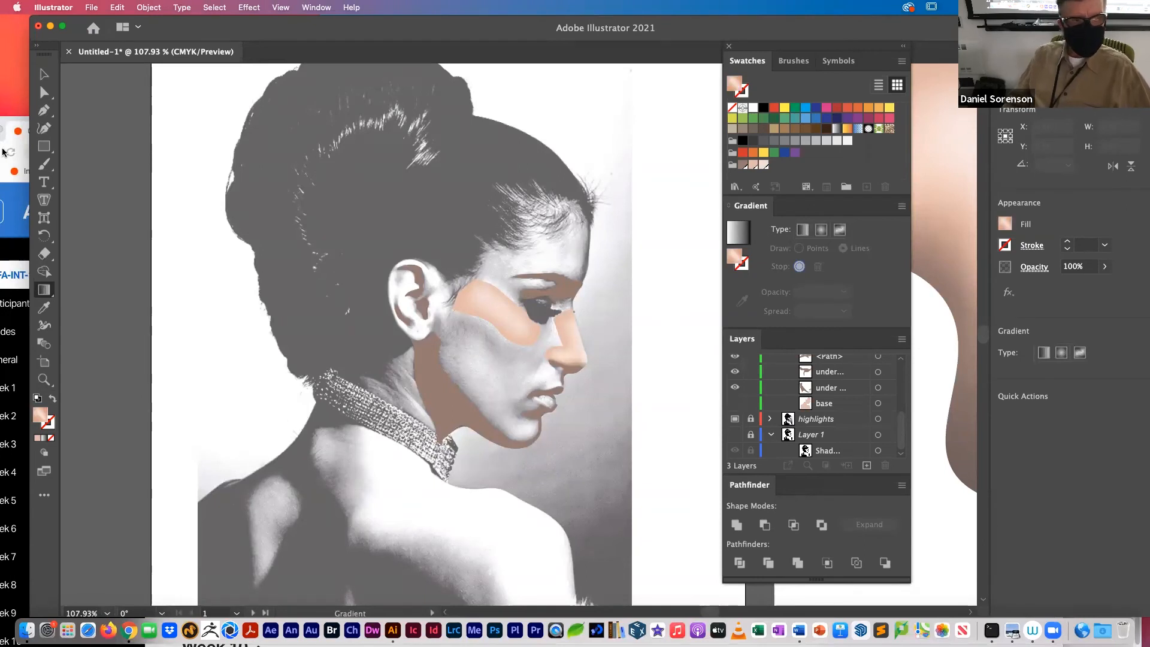
{"action": "left_click", "coordinate": [45, 110]}
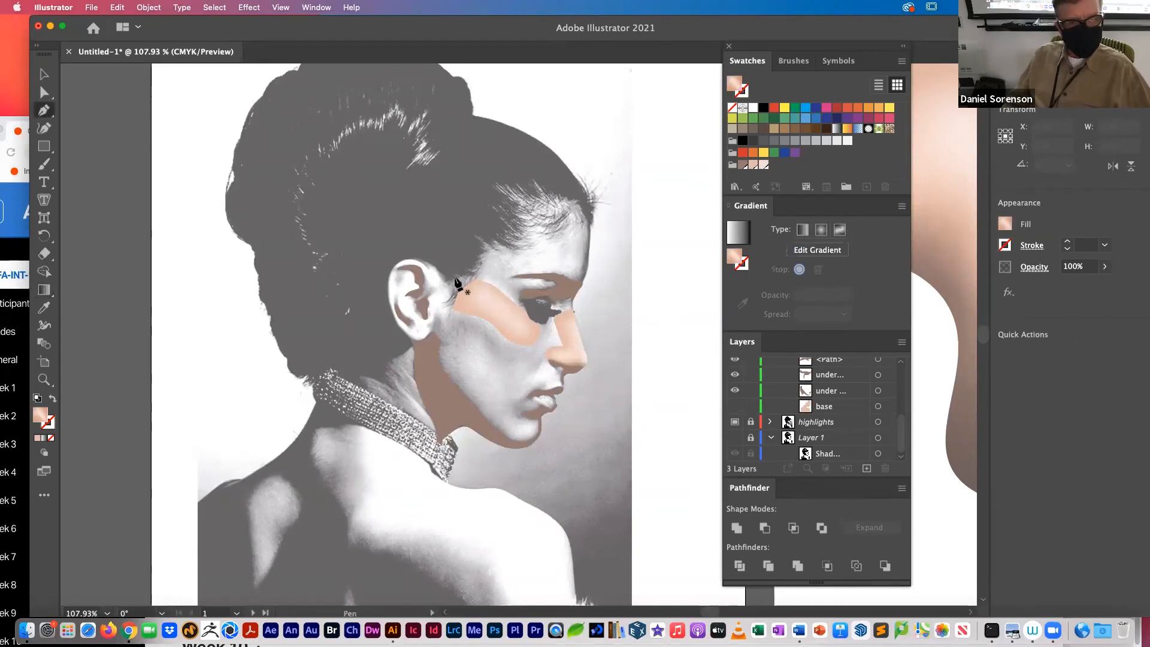
{"action": "left_click", "coordinate": [458, 331]}
{"action": "left_click", "coordinate": [446, 318]}
{"action": "left_click", "coordinate": [453, 305]}
{"action": "left_click", "coordinate": [492, 316]}
{"action": "left_click", "coordinate": [519, 342]}
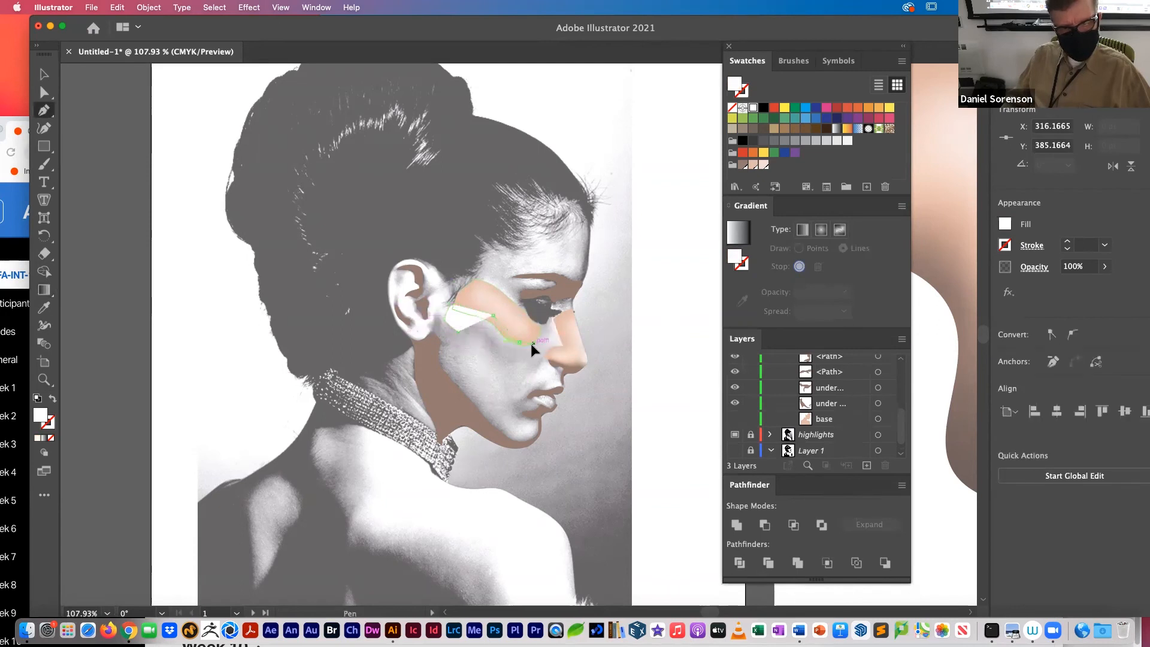
{"action": "left_click", "coordinate": [543, 358]}
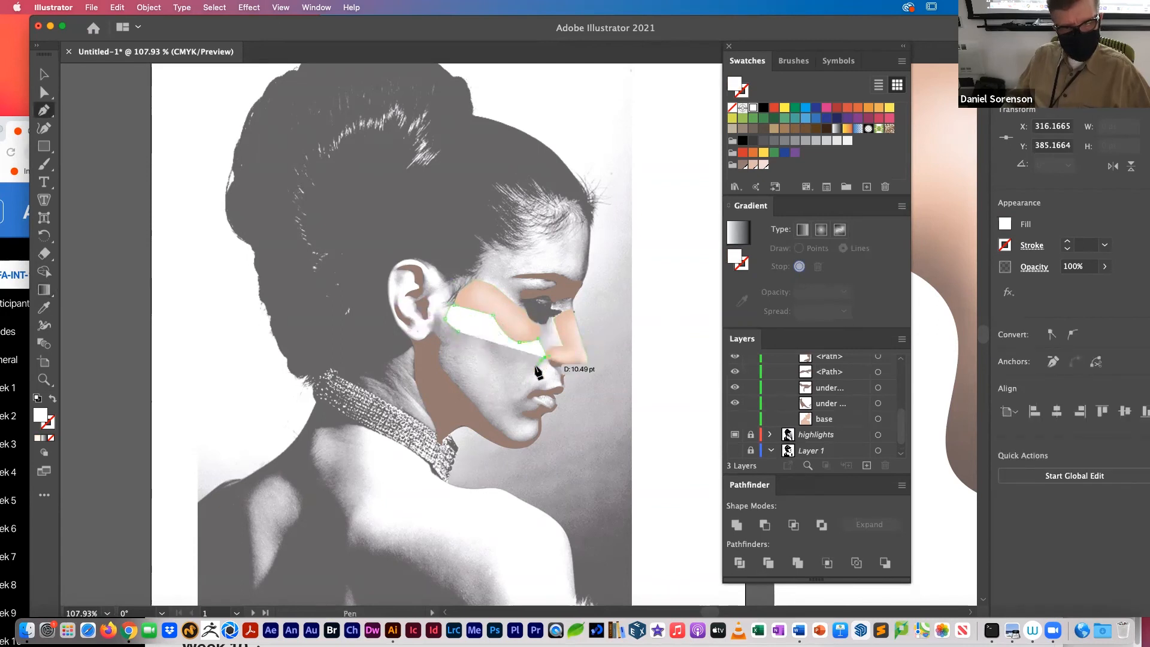
{"action": "left_click", "coordinate": [526, 367]}
{"action": "left_click", "coordinate": [492, 362]}
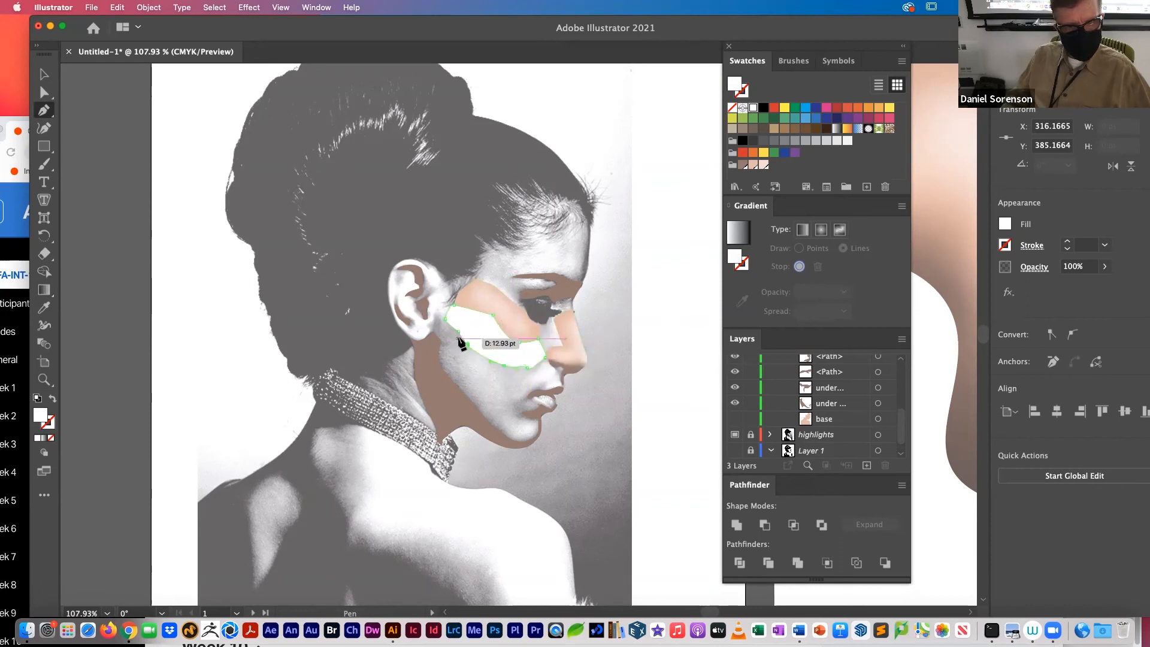
{"action": "left_click", "coordinate": [458, 332]}
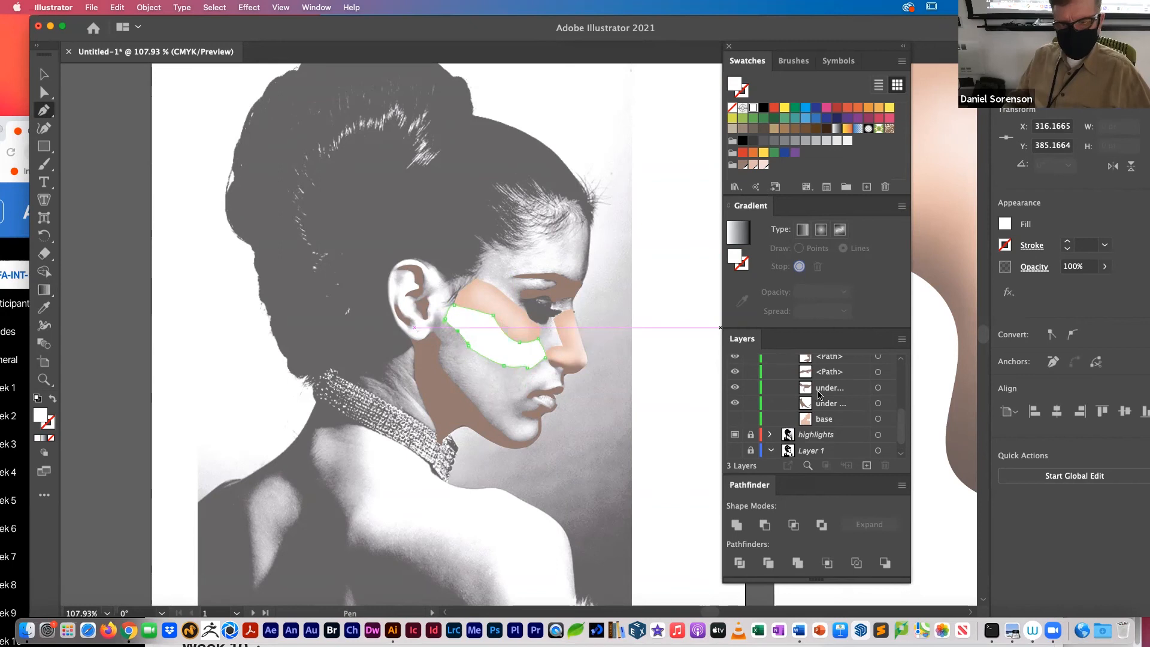
Step: Move the new lower cheek shape beneath the cheek highlight in the stacking order
{"action": "left_click_drag", "start_coordinate": [901, 429], "coordinate": [901, 372]}
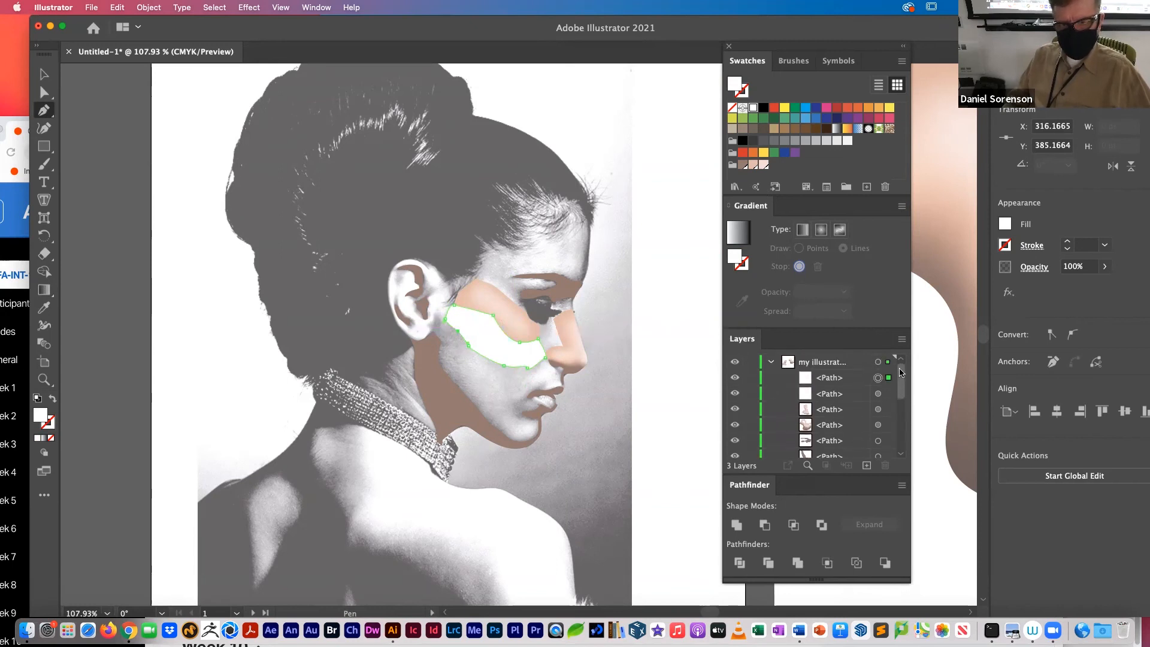
{"action": "left_click_drag", "start_coordinate": [807, 381], "coordinate": [808, 405]}
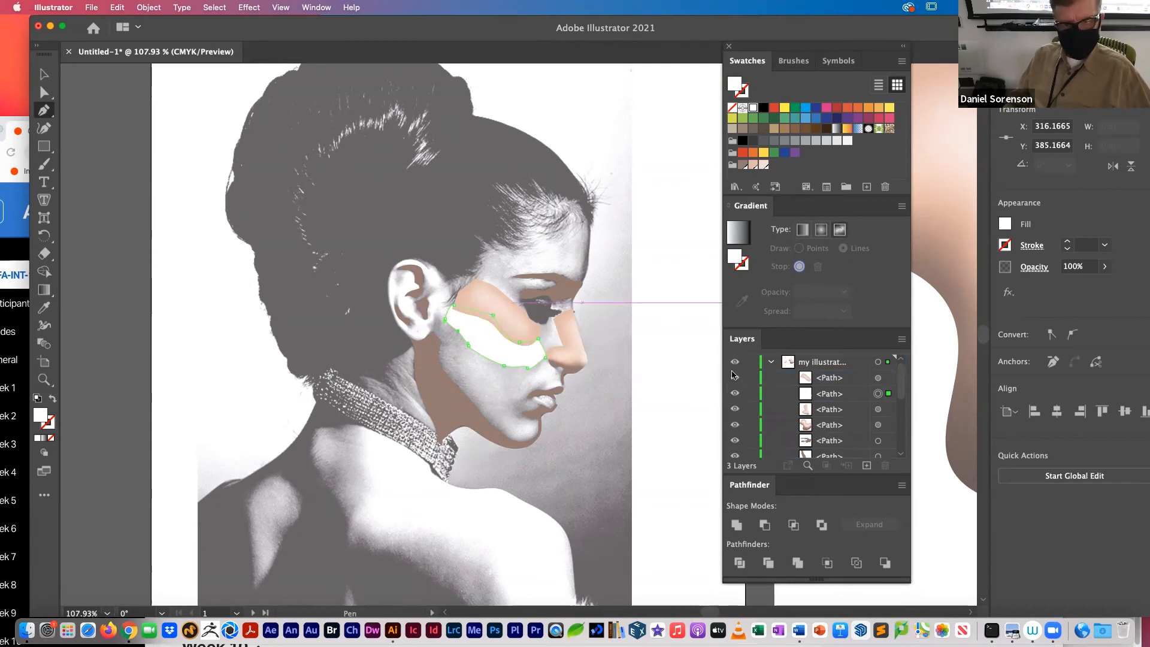
Step: Show the base skin shape and give the lower cheek shape a freeform gradient with a brown line through its middle from nose to ear
{"action": "key", "text": "g"}
{"action": "scroll", "coordinate": [863, 444], "scroll_direction": "down", "scroll_amount": 5}
{"action": "left_click", "coordinate": [735, 404]}
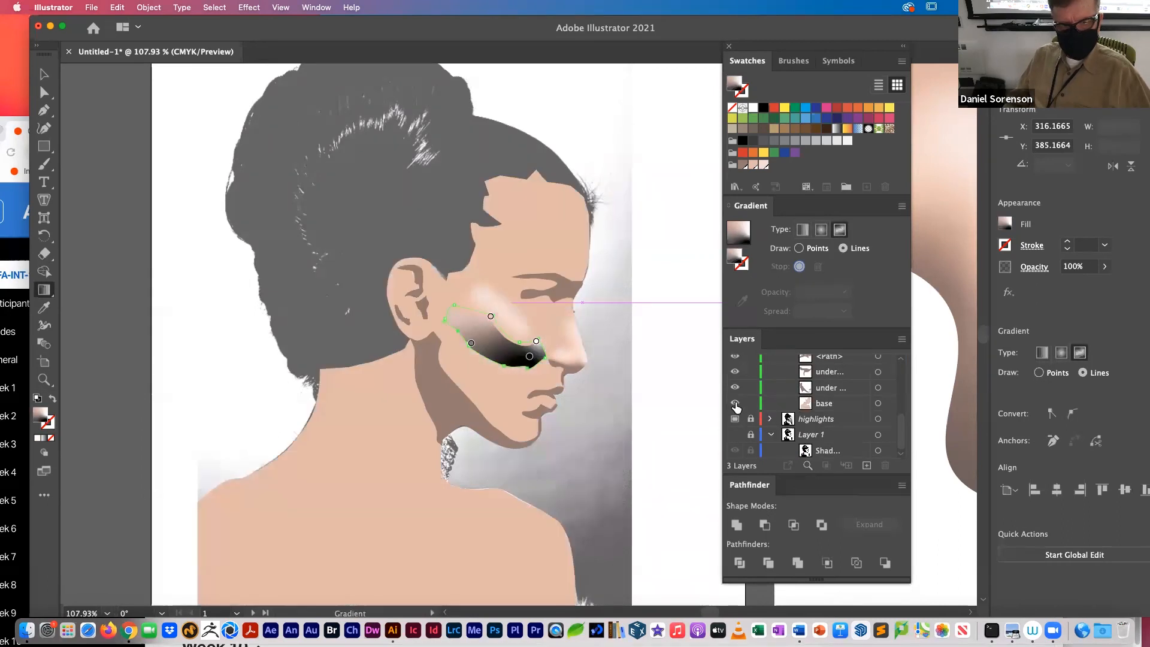
{"action": "left_click", "coordinate": [529, 359]}
{"action": "left_click", "coordinate": [743, 166]}
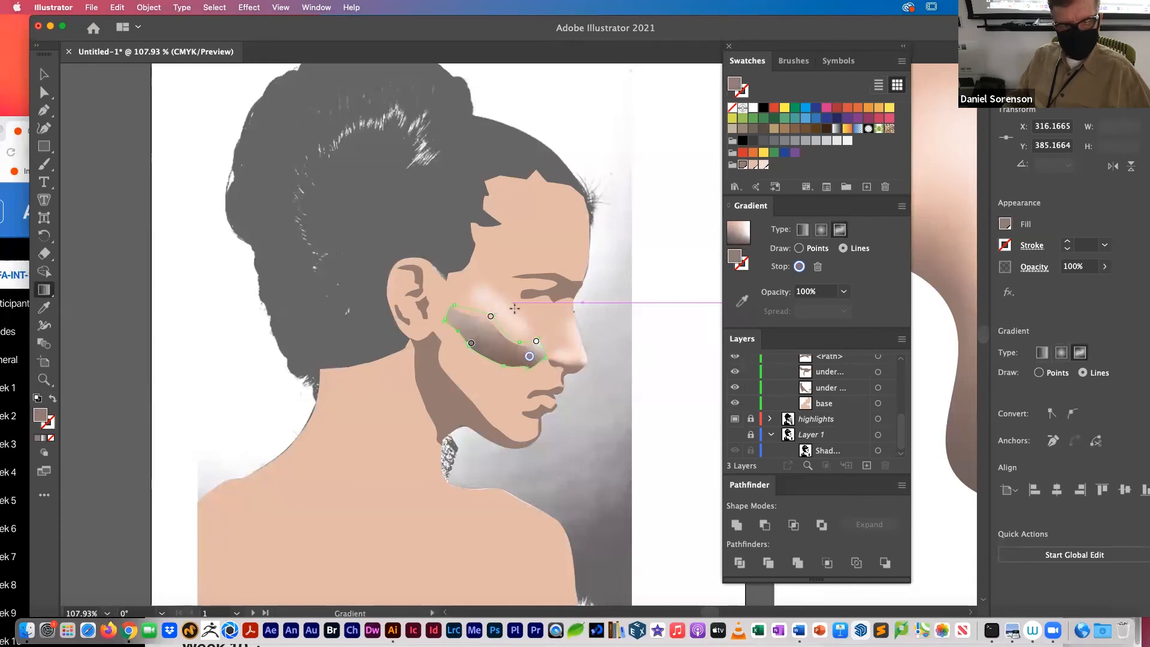
{"action": "left_click", "coordinate": [504, 348]}
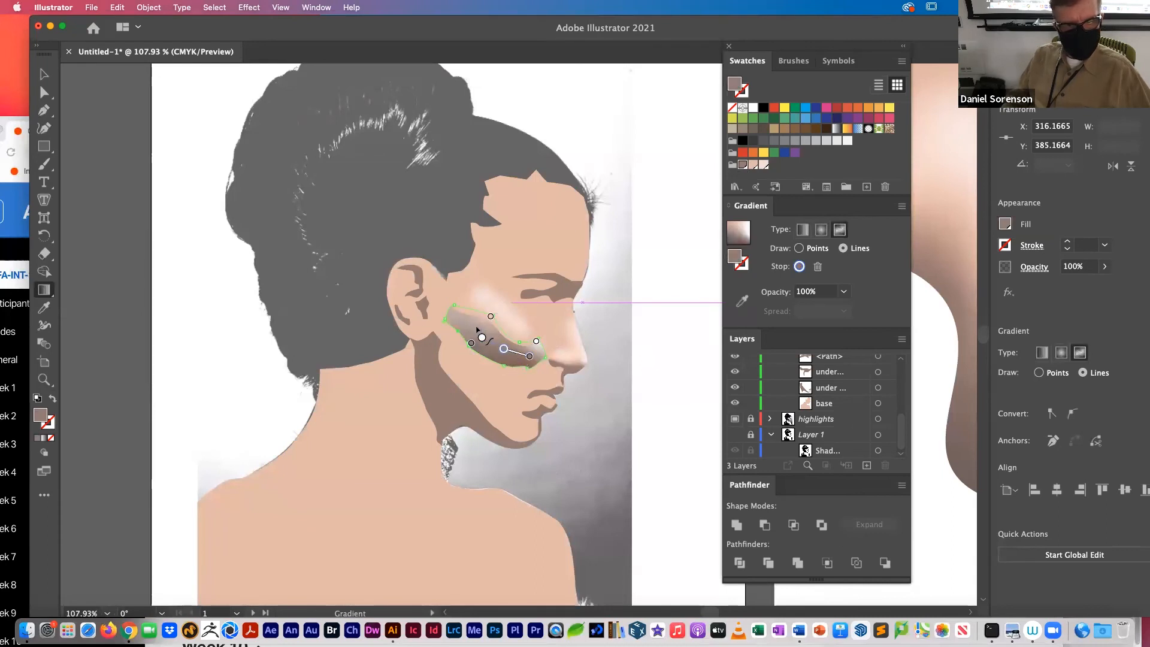
{"action": "left_click", "coordinate": [475, 332]}
{"action": "left_click", "coordinate": [454, 316]}
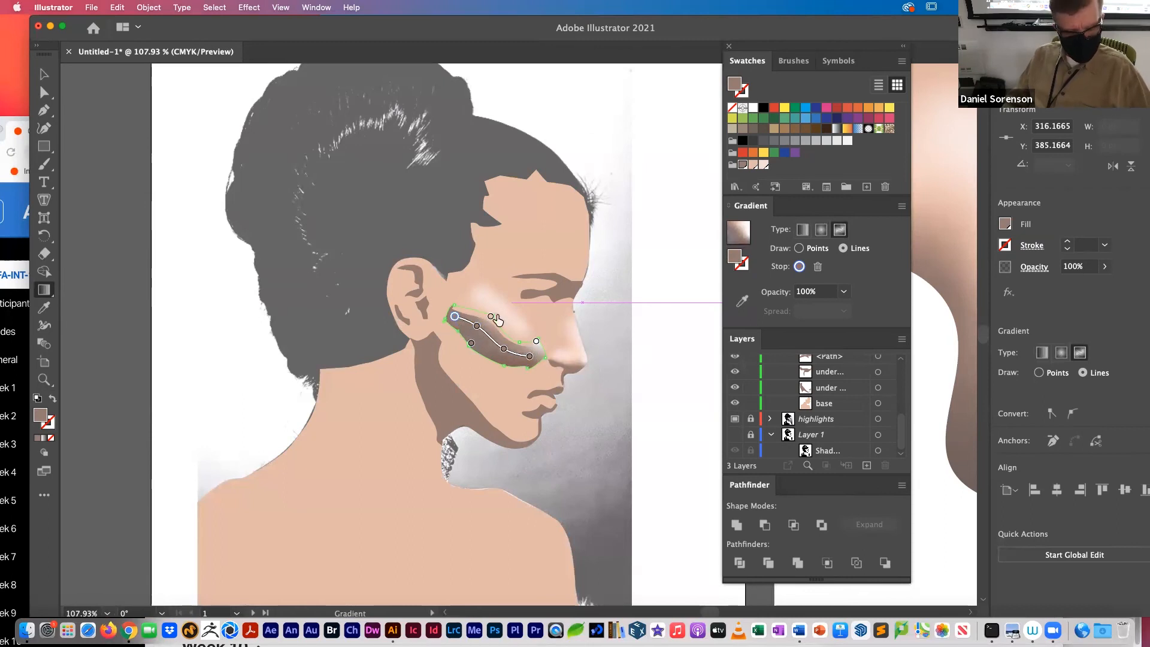
Step: Add a peach gradient line along the lower cheek shape's upper edge, from the nose side to the ear end
{"action": "key", "text": "super+space"}
{"action": "left_click_drag", "start_coordinate": [489, 311], "coordinate": [630, 395]}
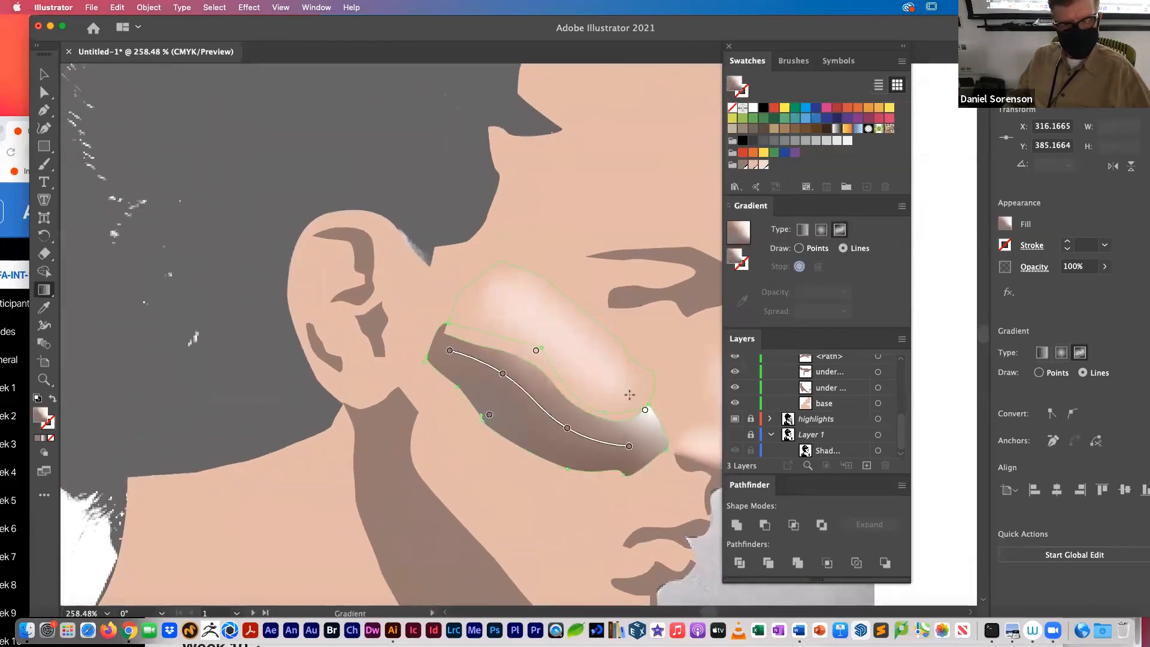
{"action": "left_click", "coordinate": [628, 424]}
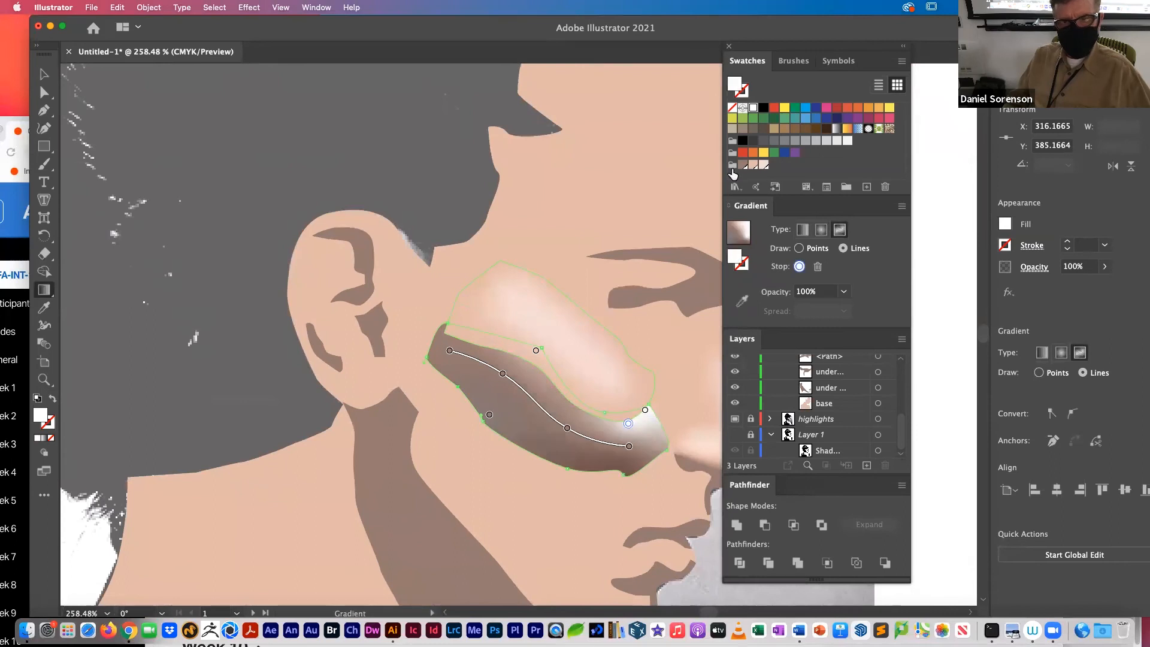
{"action": "left_click", "coordinate": [754, 165]}
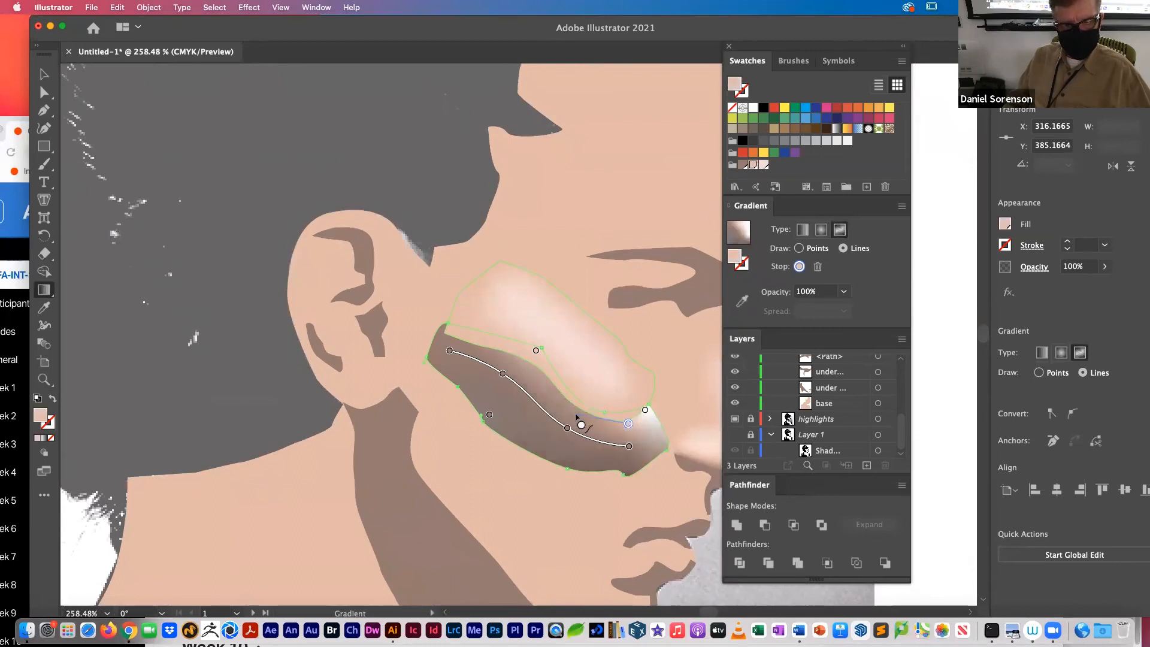
{"action": "left_click", "coordinate": [576, 413]}
{"action": "left_click", "coordinate": [537, 368]}
{"action": "left_click", "coordinate": [503, 354]}
{"action": "left_click", "coordinate": [465, 342]}
{"action": "left_click", "coordinate": [444, 329]}
{"action": "key", "text": "Escape"}
Step: Extend the peach gradient line around the ear end of the lower cheek shape and along its lower edge toward the nose
{"action": "left_click", "coordinate": [430, 356]}
{"action": "left_click", "coordinate": [451, 376]}
{"action": "left_click", "coordinate": [477, 409]}
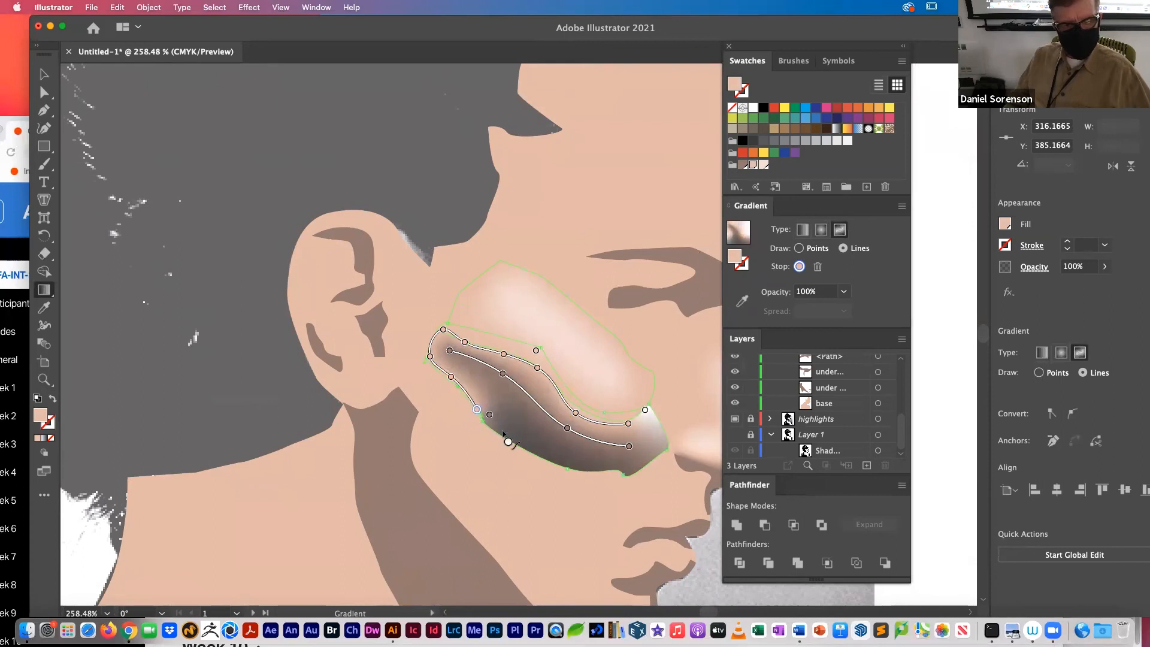
{"action": "left_click", "coordinate": [490, 416]}
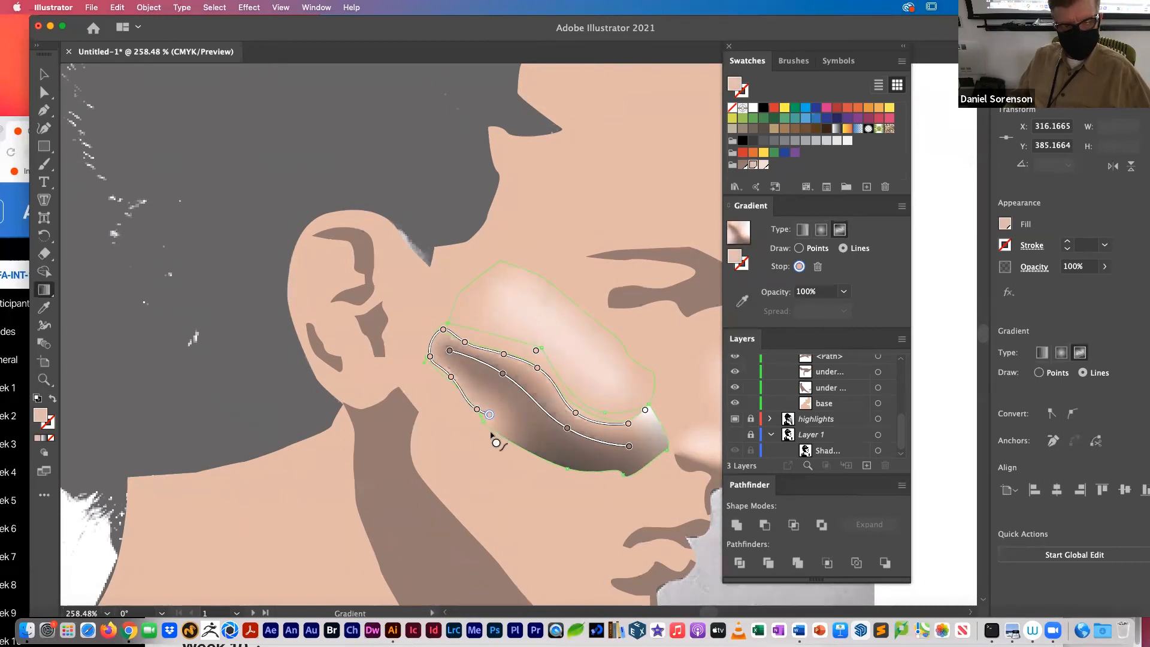
{"action": "left_click", "coordinate": [513, 437]}
{"action": "left_click", "coordinate": [591, 468]}
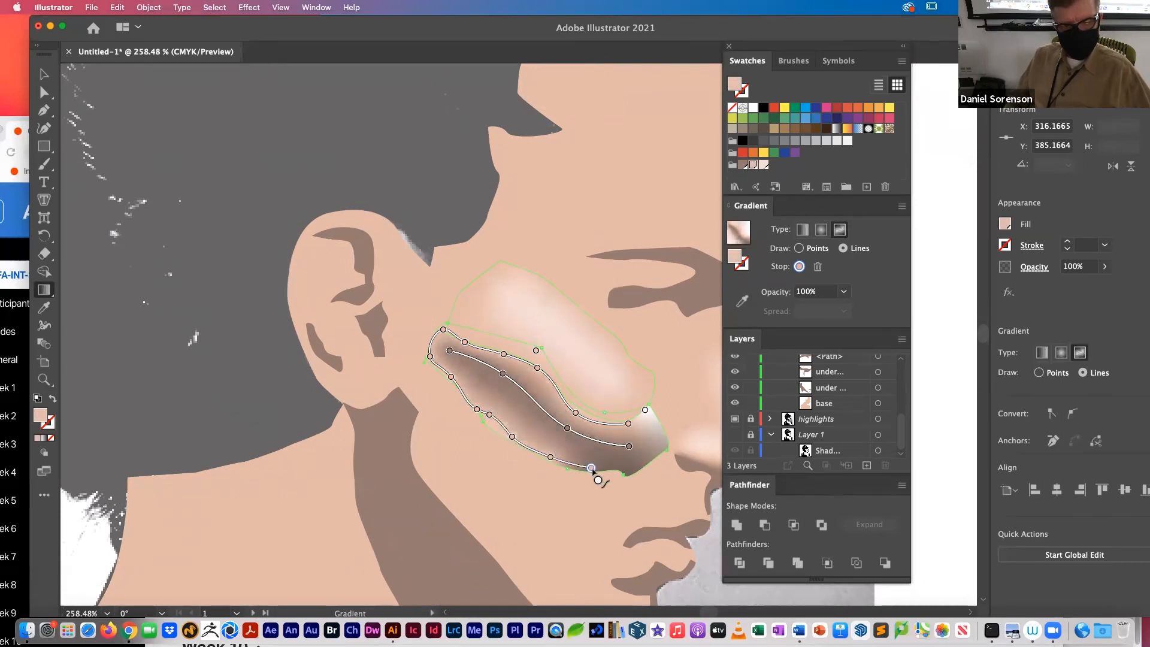
Step: Carry the peach gradient line around the nose end of the lower cheek shape and recolor the white end stop peach
{"action": "left_click", "coordinate": [625, 467]}
{"action": "left_click", "coordinate": [660, 451]}
{"action": "left_click", "coordinate": [665, 432]}
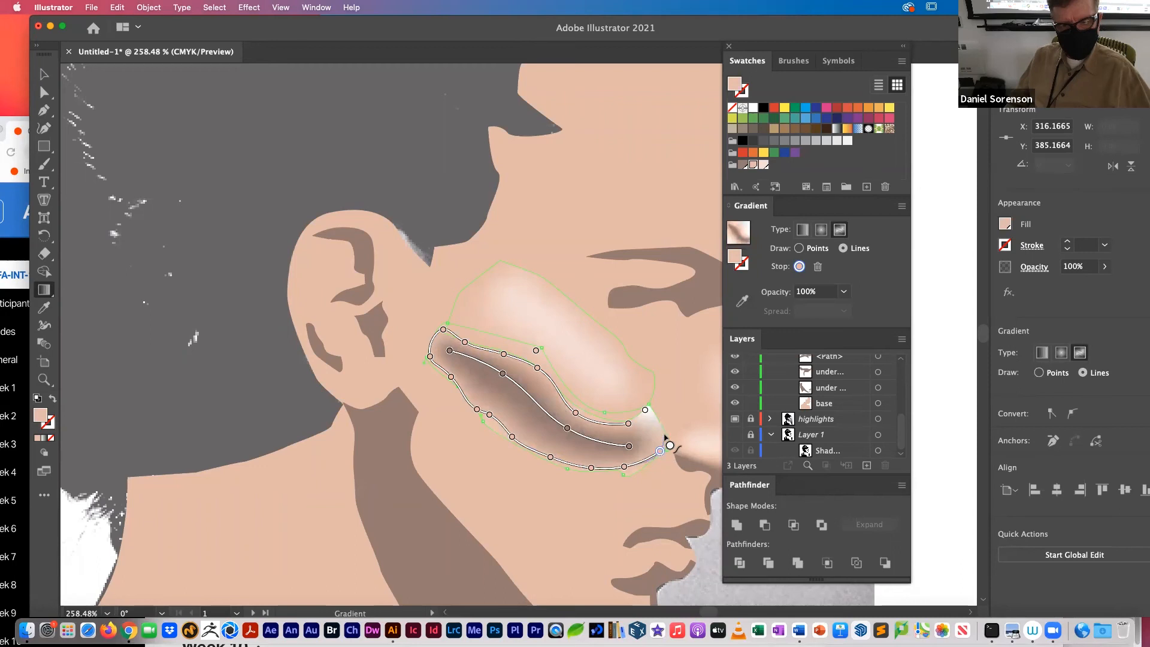
{"action": "left_click", "coordinate": [651, 419]}
{"action": "left_click", "coordinate": [645, 410]}
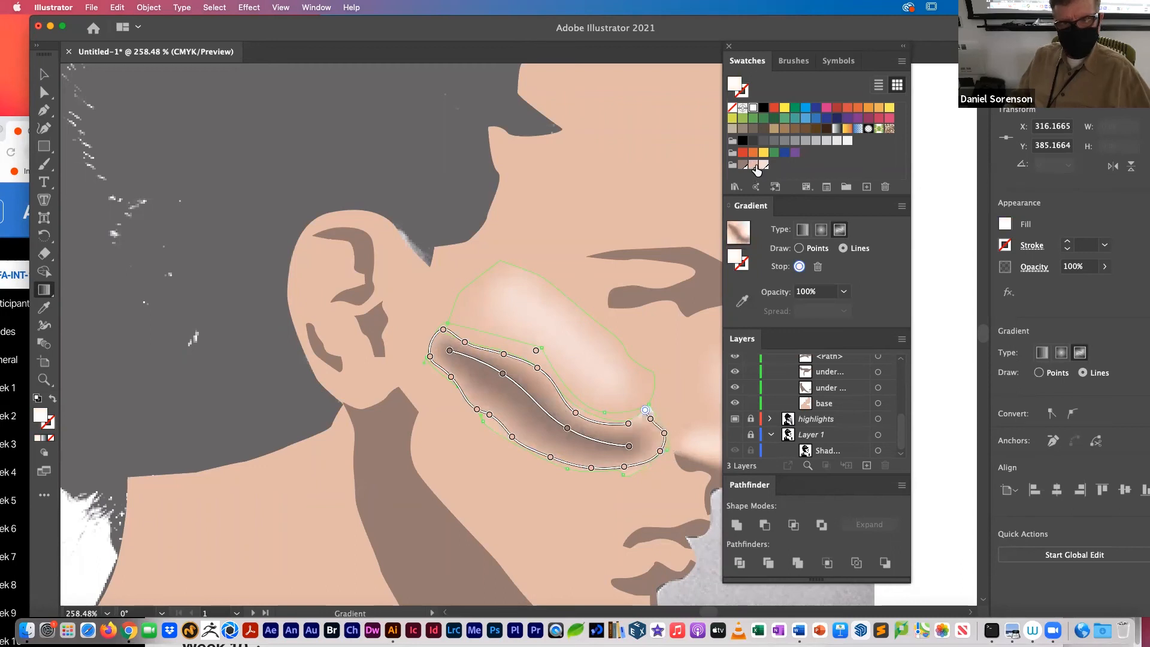
{"action": "left_click", "coordinate": [754, 165]}
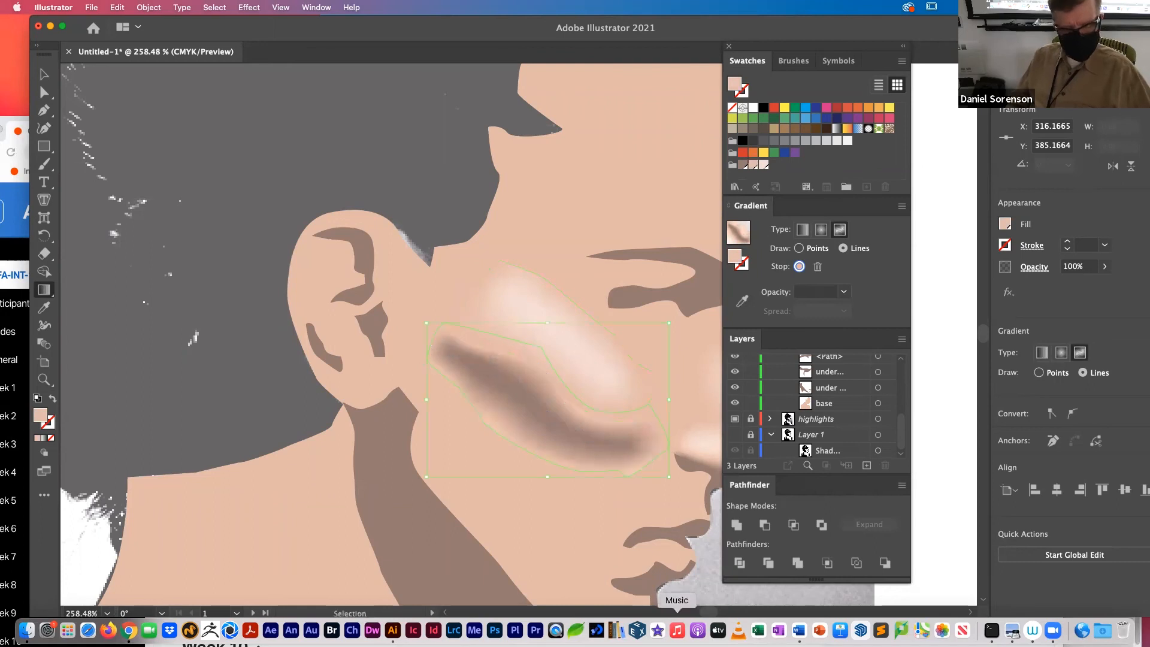
{"action": "left_click", "coordinate": [703, 586], "text": "super"}
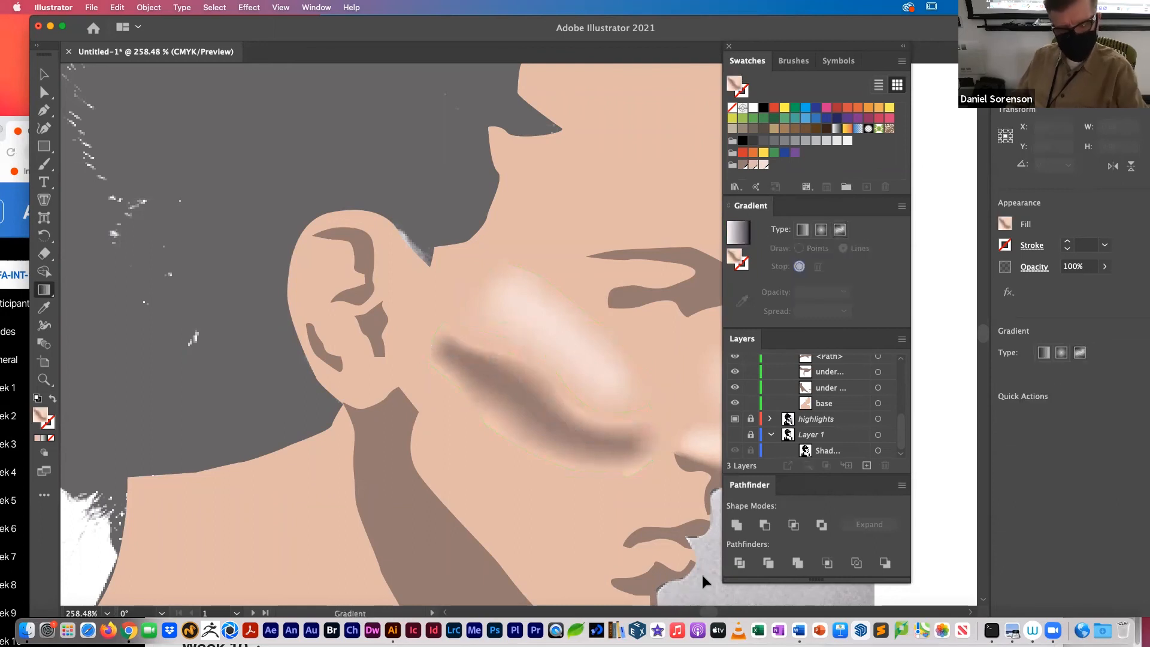
{"action": "key", "text": "super+1"}
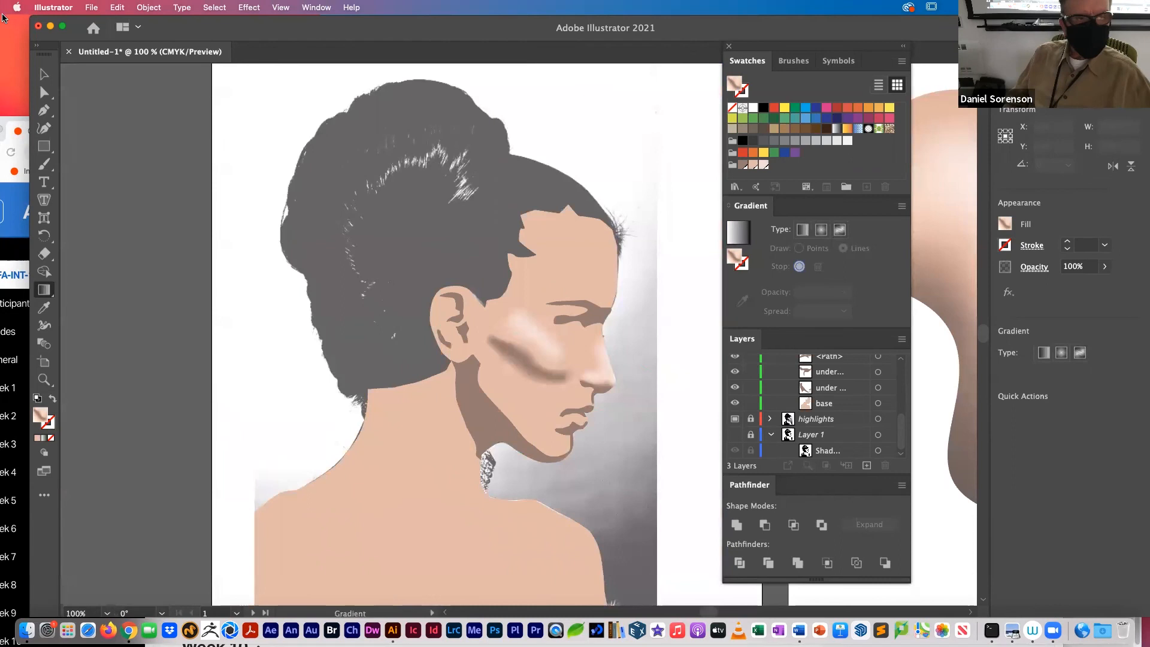
Step: Select the lower cheek shape and rename its path "cheek shadow"
{"action": "left_click", "coordinate": [42, 76]}
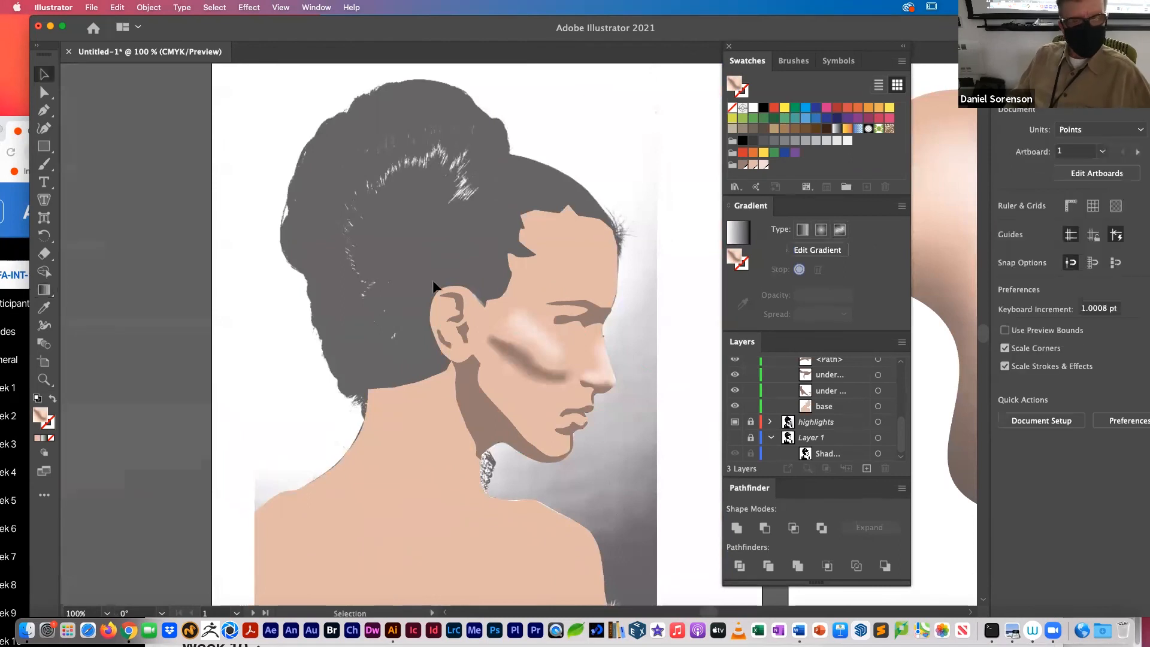
{"action": "left_click", "coordinate": [541, 373]}
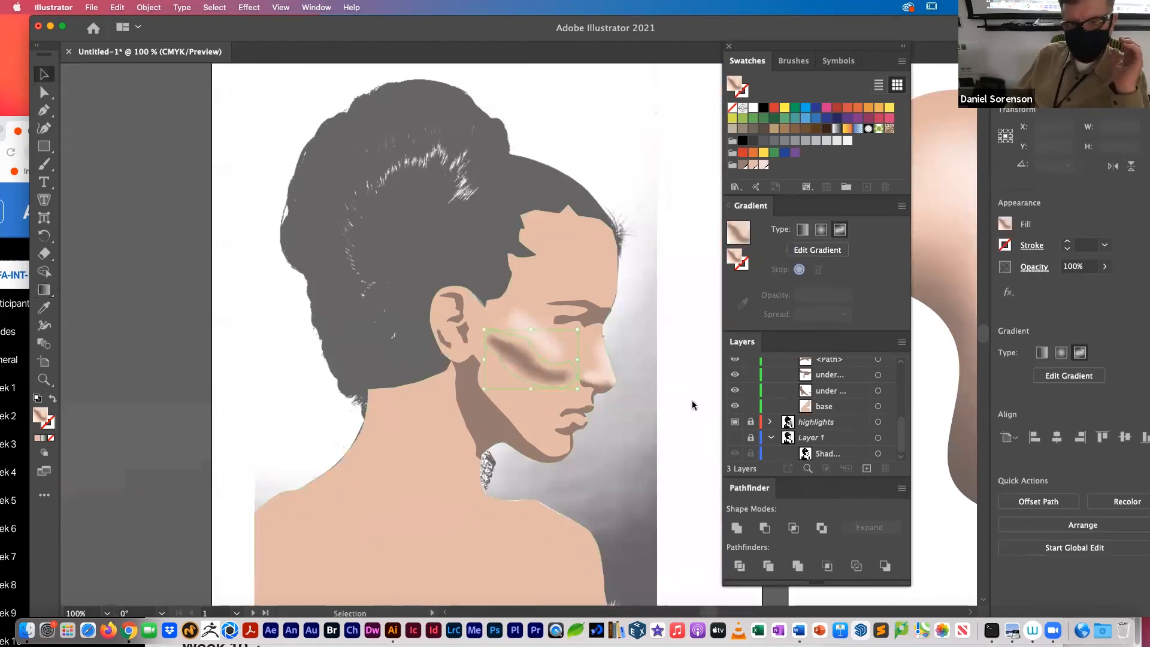
{"action": "scroll", "coordinate": [893, 419], "scroll_direction": "up", "scroll_amount": 10}
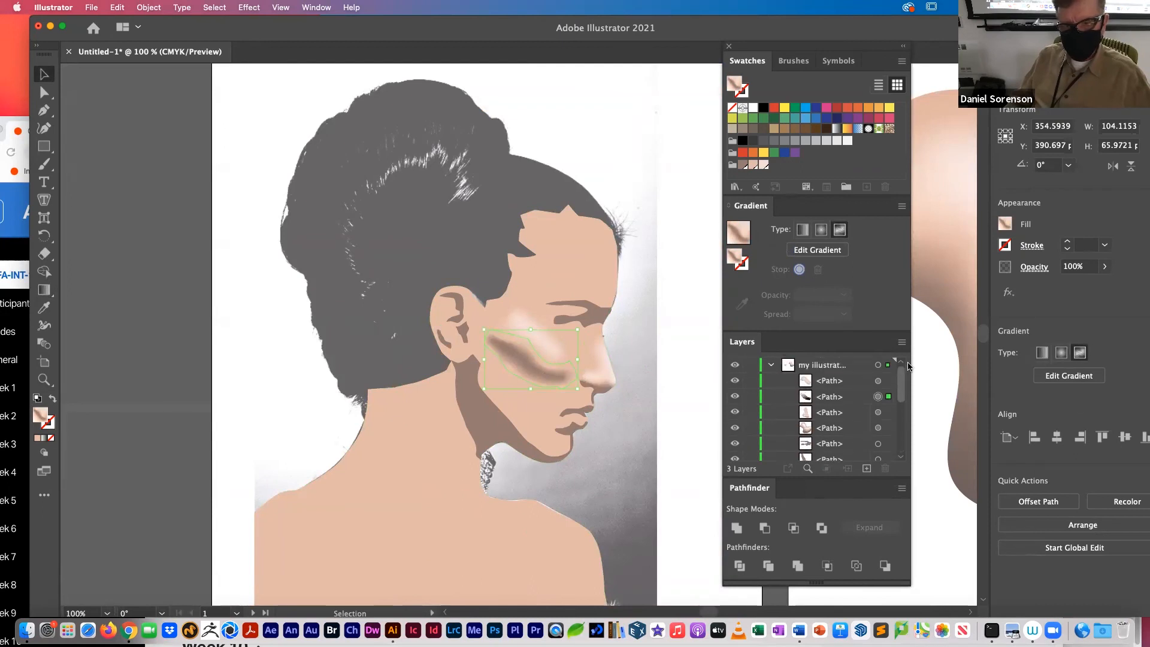
{"action": "double_click", "coordinate": [832, 397]}
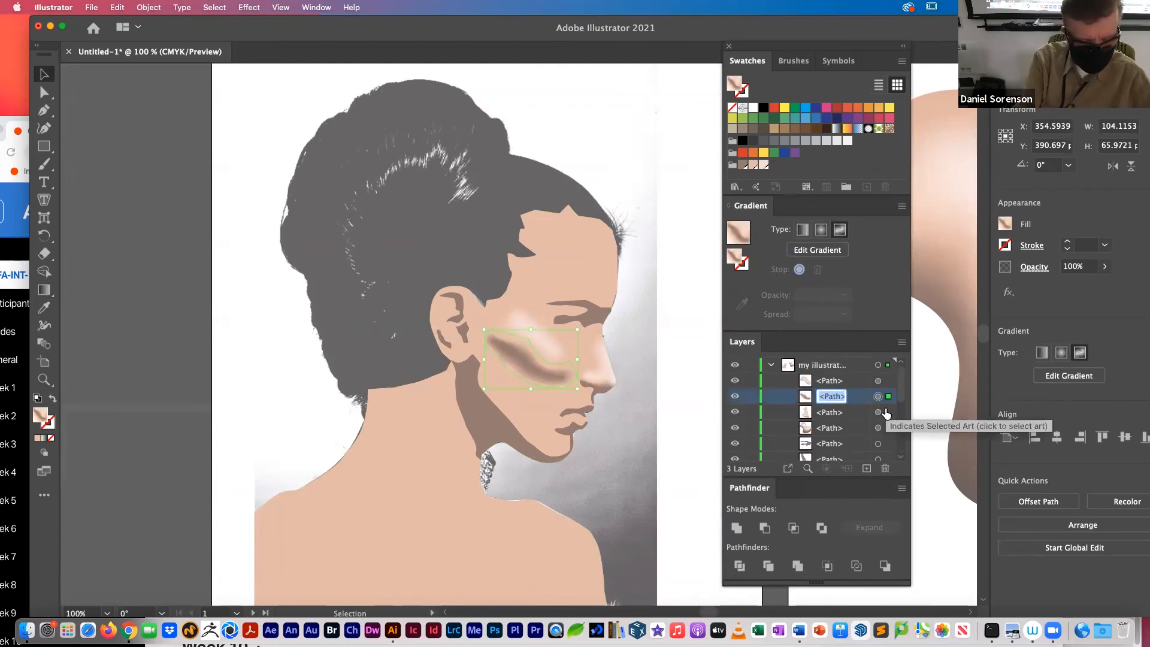
{"action": "type", "text": "ch"}
{"action": "type", "text": "eek "}
{"action": "type", "text": "shadow"}
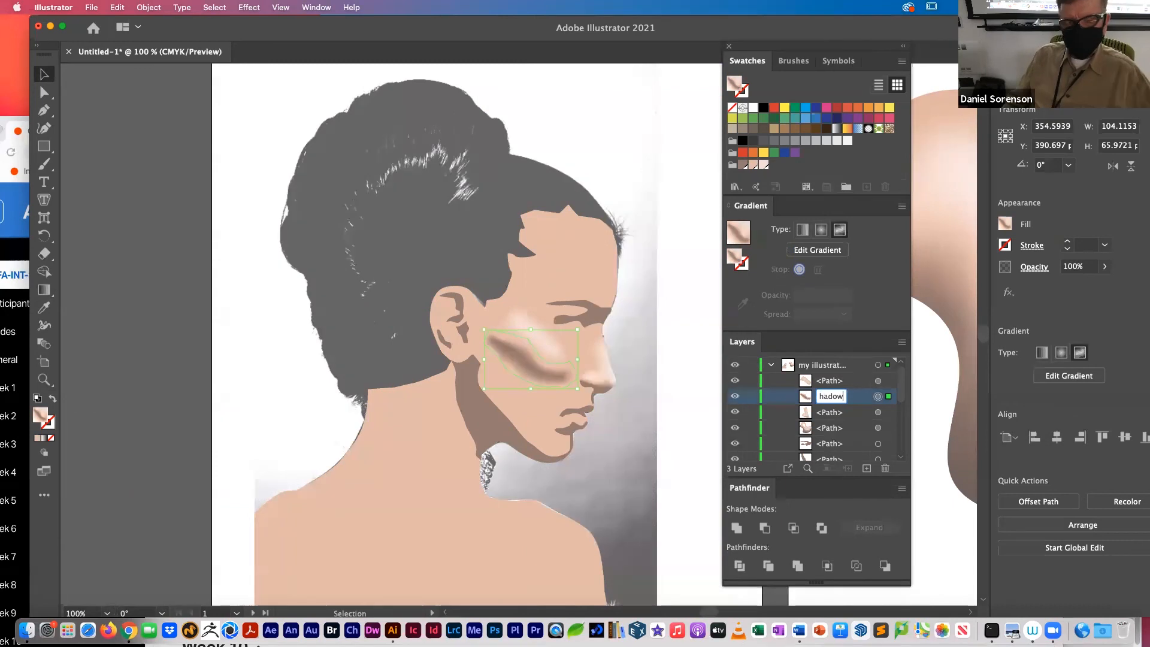
Step: Reduce the cheek shadow's opacity to 62%
{"action": "left_click_drag", "start_coordinate": [977, 26], "coordinate": [882, 13]}
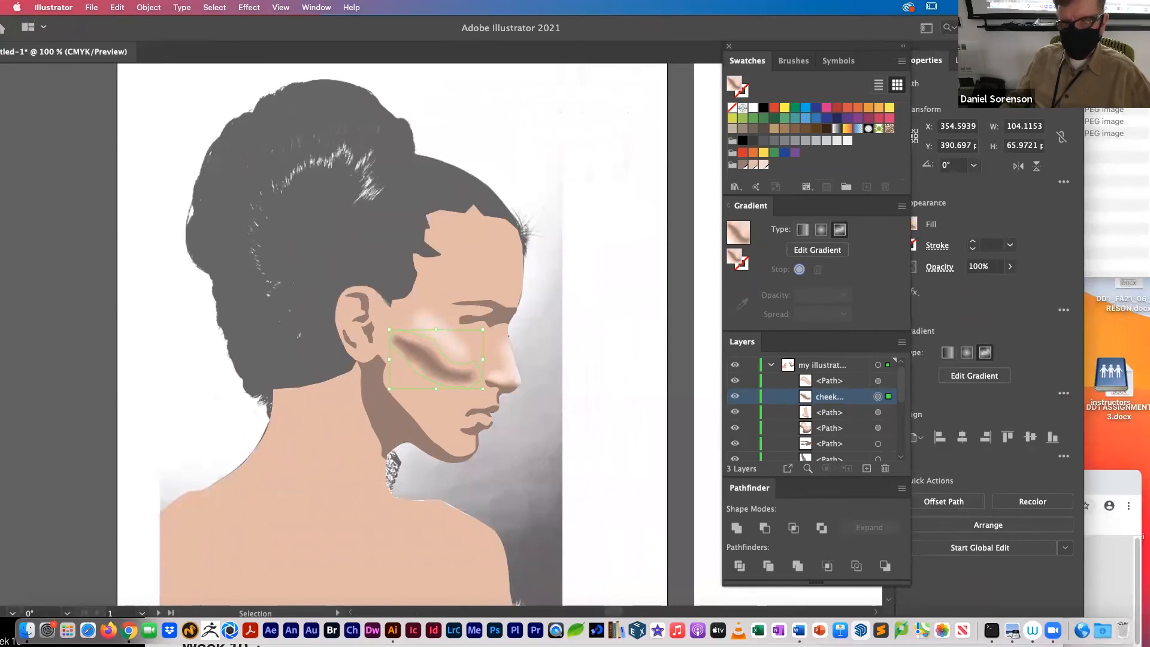
{"action": "left_click", "coordinate": [1011, 268]}
{"action": "left_click_drag", "start_coordinate": [1002, 291], "coordinate": [987, 288]}
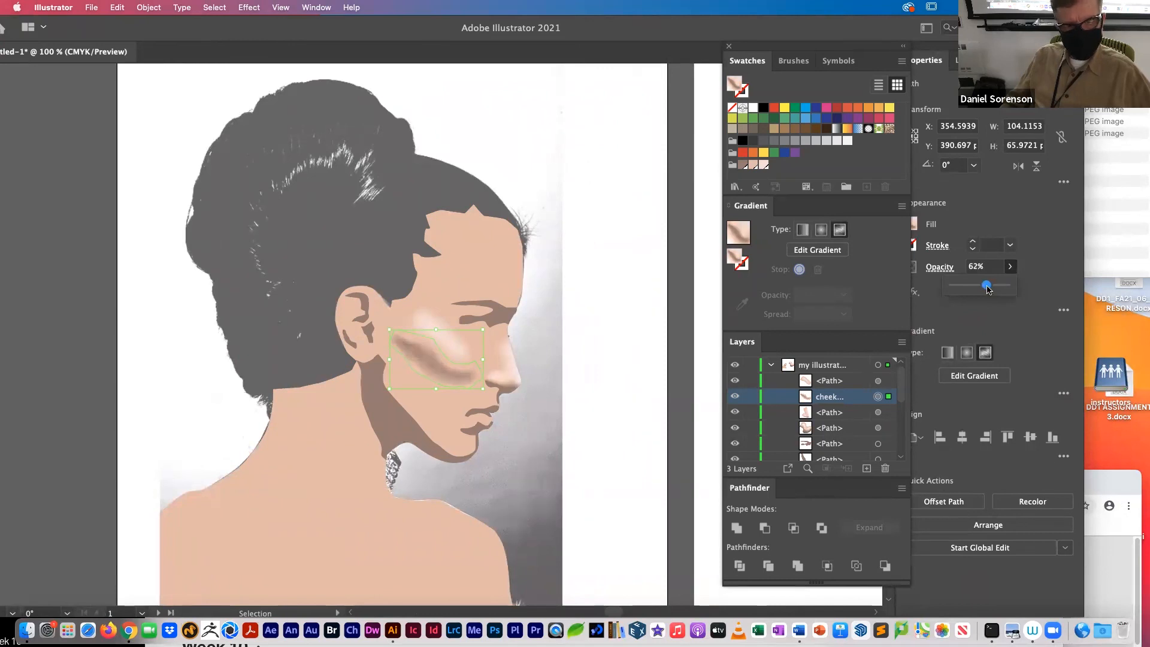
{"action": "left_click", "coordinate": [622, 410]}
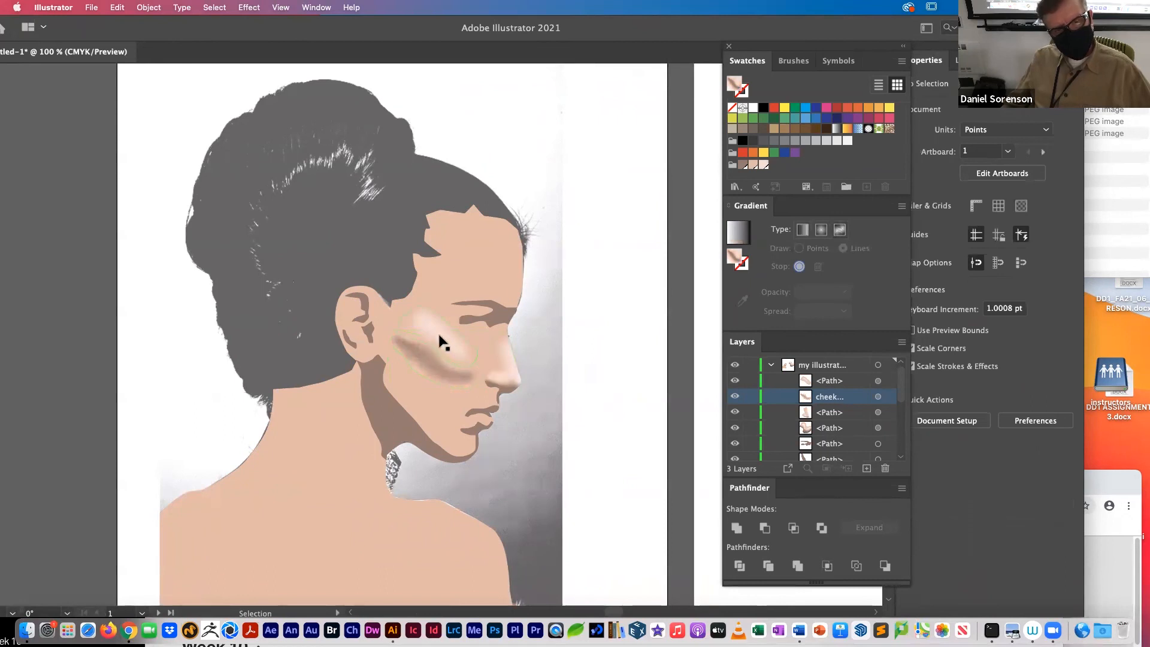
Step: Shift the cheek shadow up to test its placement, and move it back down to sit slightly below its original position
{"action": "mouse_move", "coordinate": [429, 358]}
{"action": "left_mouse_down"}
{"action": "mouse_move", "coordinate": [421, 372]}
{"action": "mouse_move", "coordinate": [426, 361]}
{"action": "left_mouse_up"}
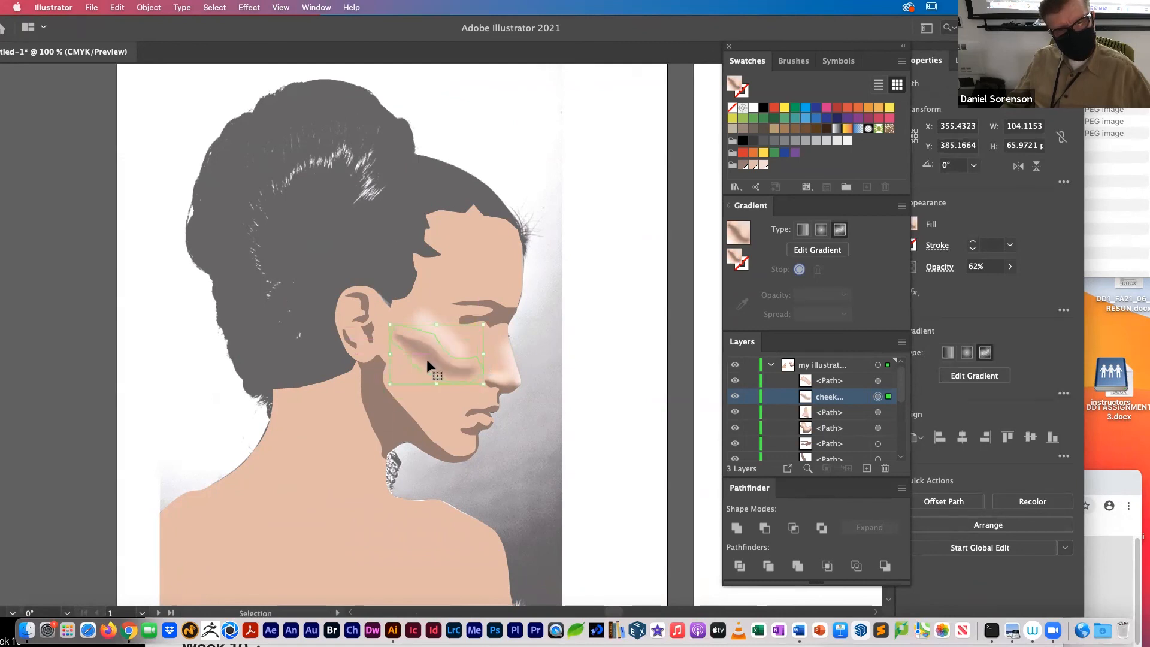
{"action": "left_click", "coordinate": [616, 371]}
{"action": "left_click_drag", "start_coordinate": [425, 360], "coordinate": [433, 362]}
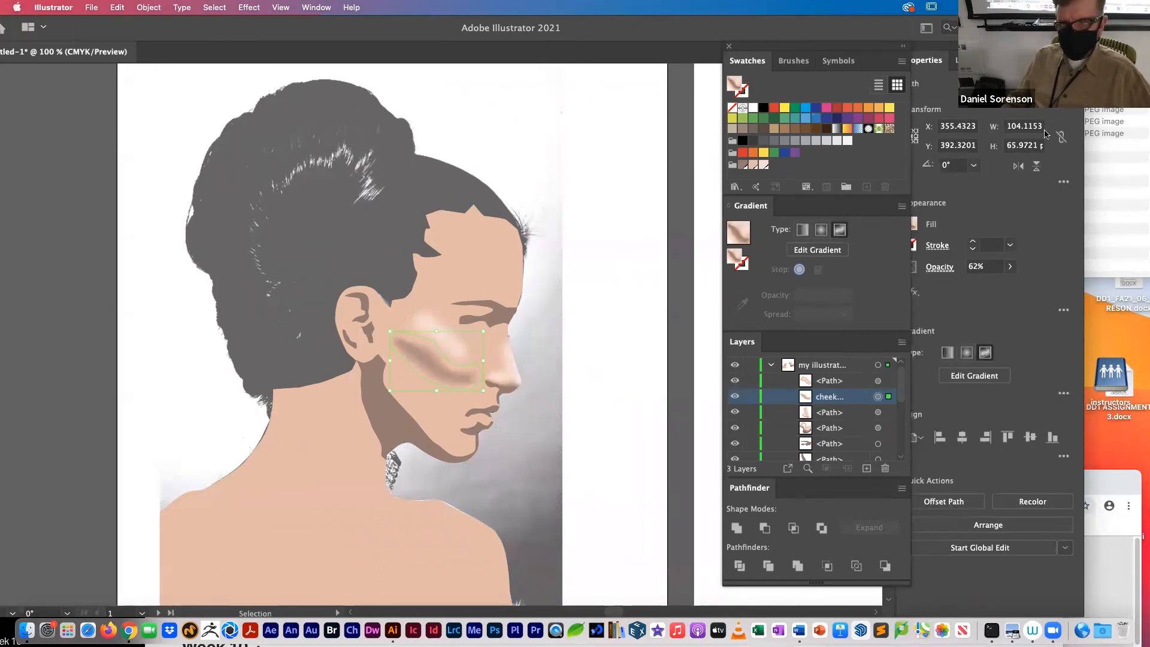
Step: Try the Multiply and Overlay blending modes on the cheek shadow, and set it to Darken
{"action": "left_click", "coordinate": [940, 268]}
{"action": "left_click", "coordinate": [849, 294]}
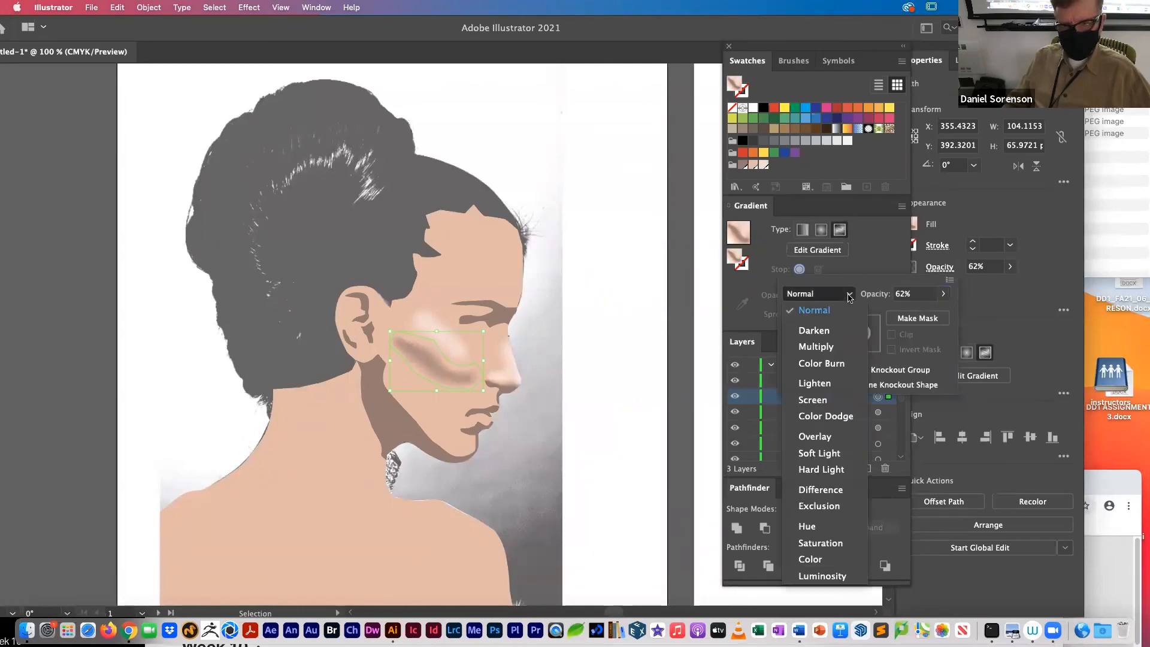
{"action": "left_click", "coordinate": [822, 348]}
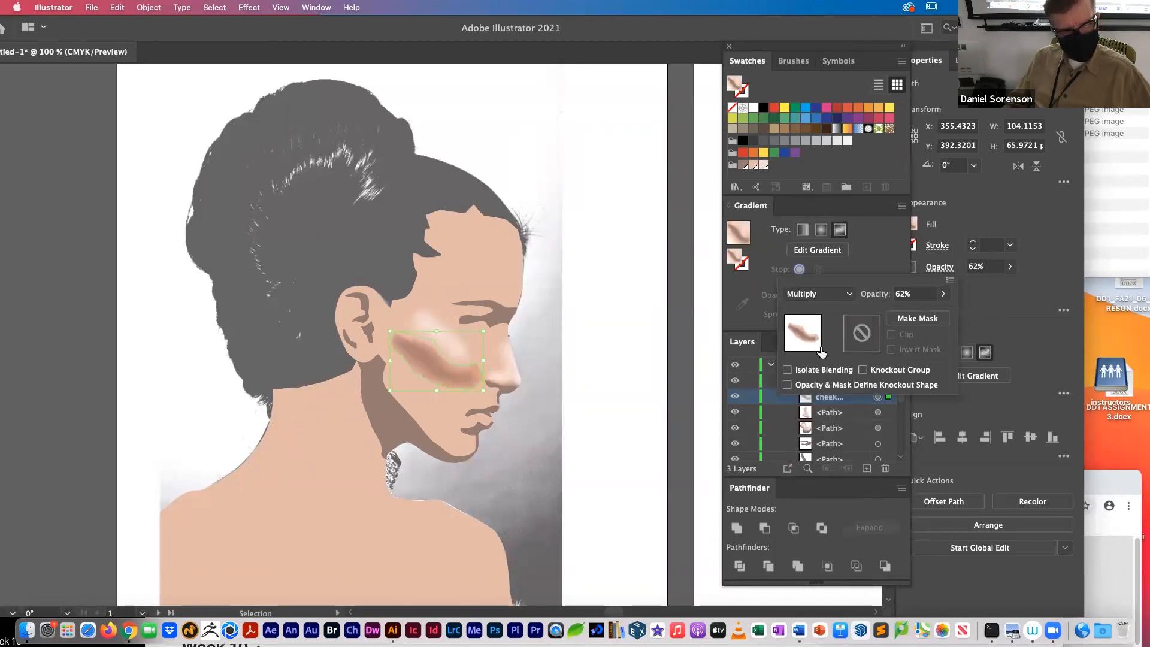
{"action": "left_click", "coordinate": [829, 295]}
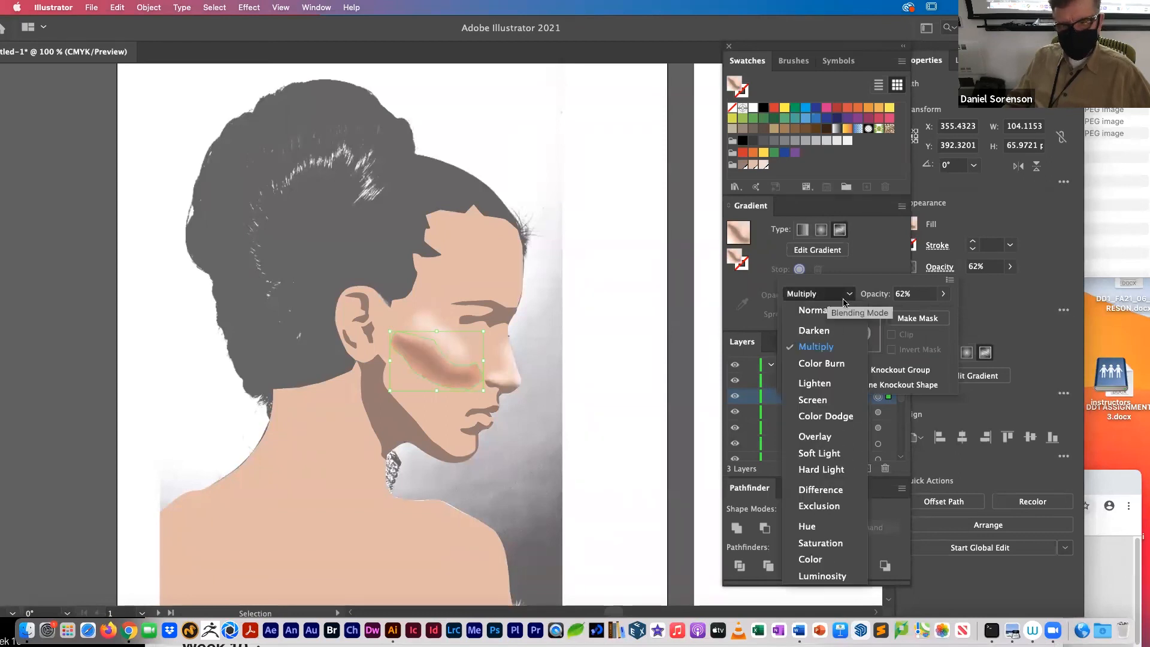
{"action": "left_click", "coordinate": [826, 440]}
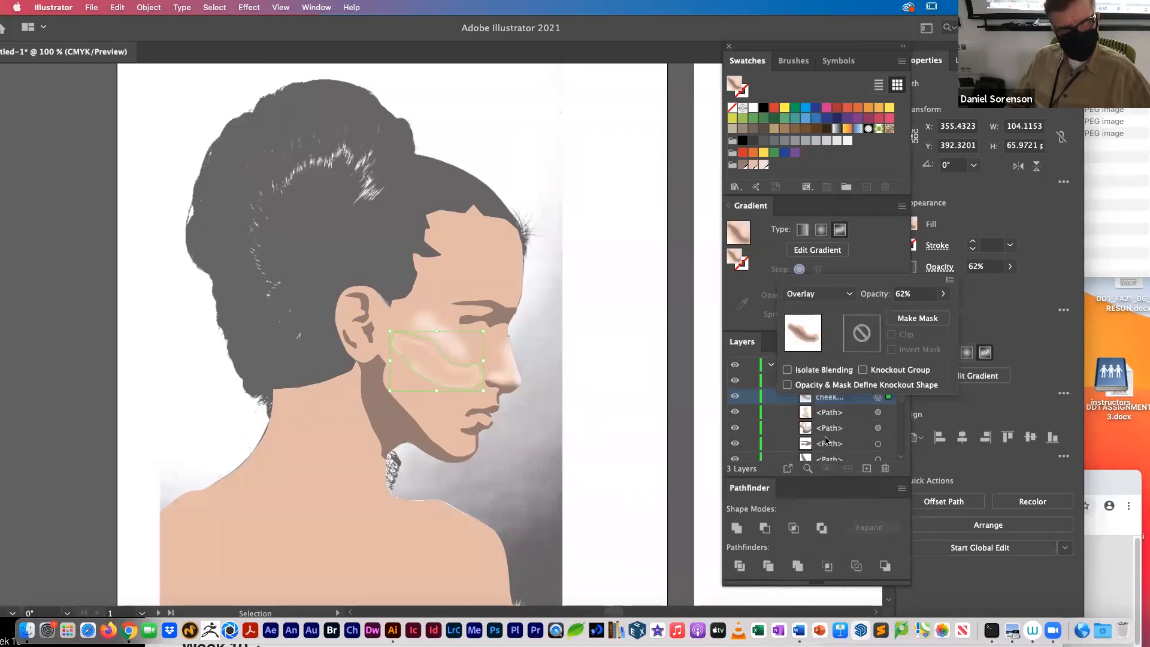
{"action": "left_click", "coordinate": [841, 297]}
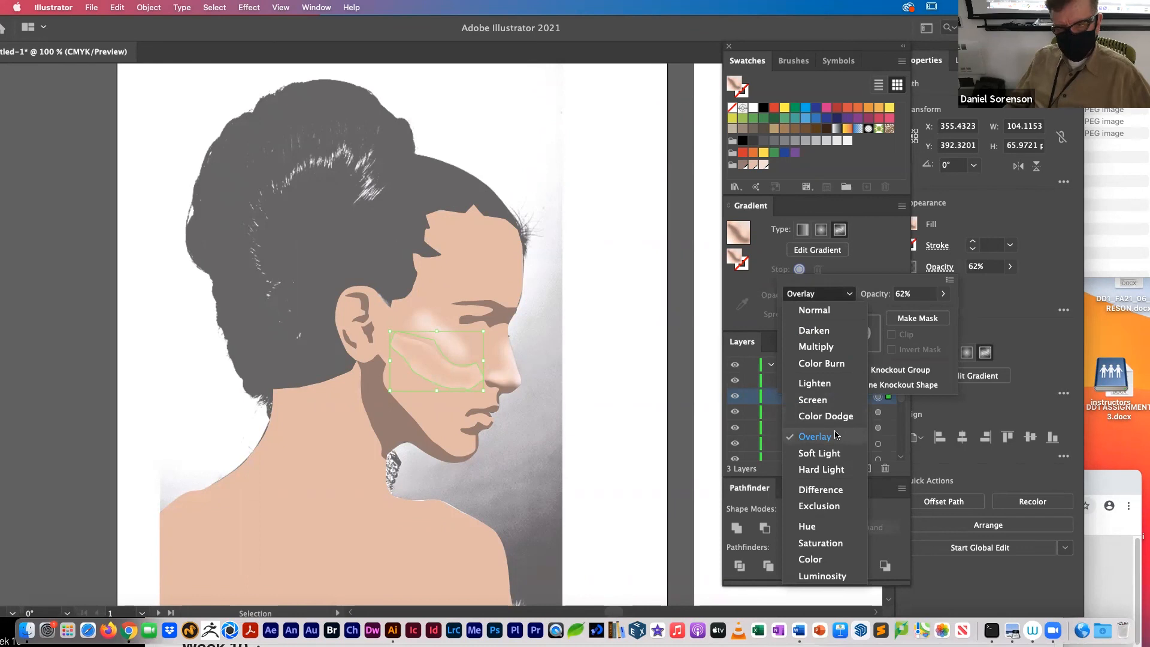
{"action": "left_click", "coordinate": [836, 332]}
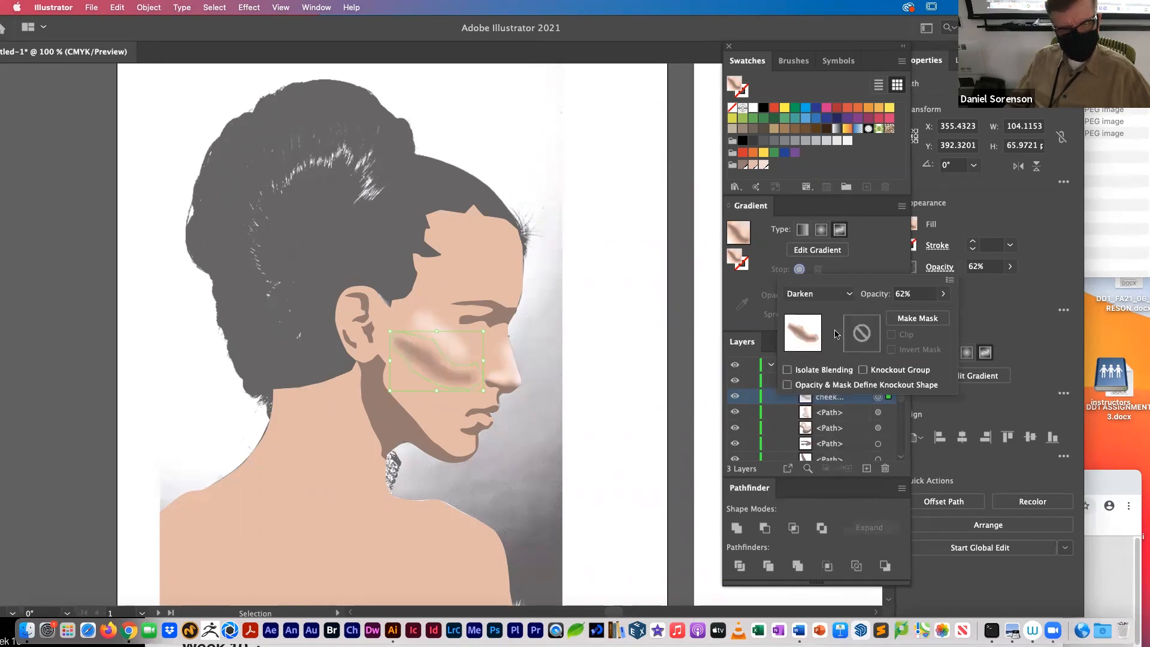
{"action": "left_click", "coordinate": [601, 432]}
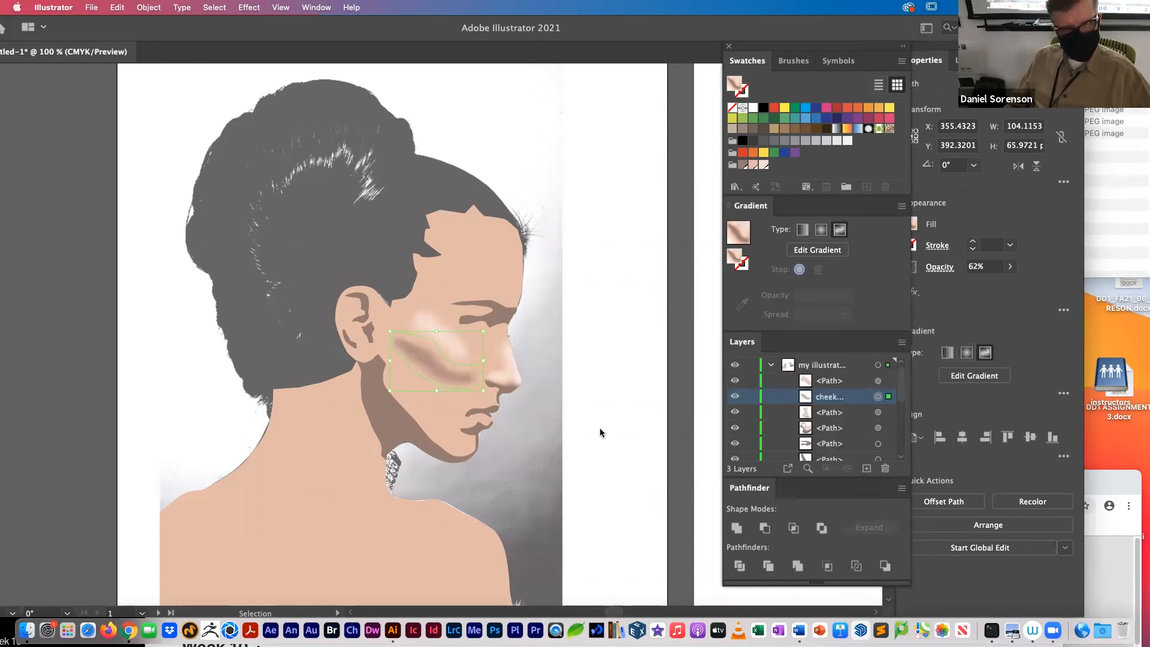
{"action": "key", "text": "a"}
{"action": "left_click", "coordinate": [602, 433]}
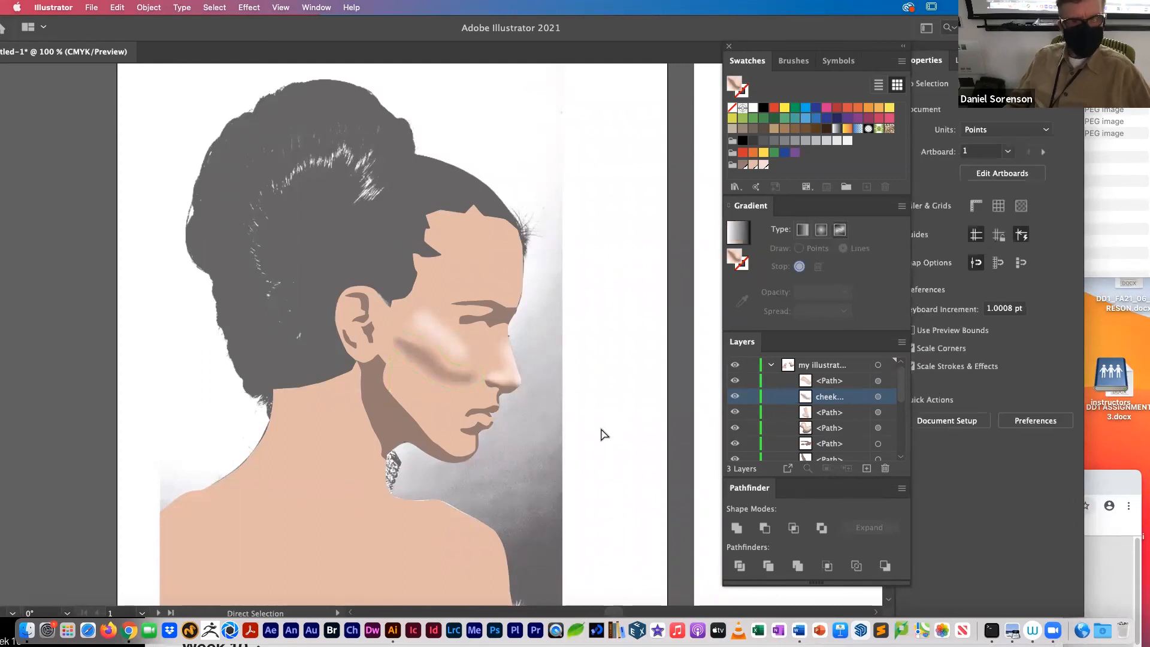
Step: Reselect the cheek shadow, lower its opacity to 41%, and clear the selection
{"action": "key", "text": "v"}
{"action": "left_click", "coordinate": [454, 380]}
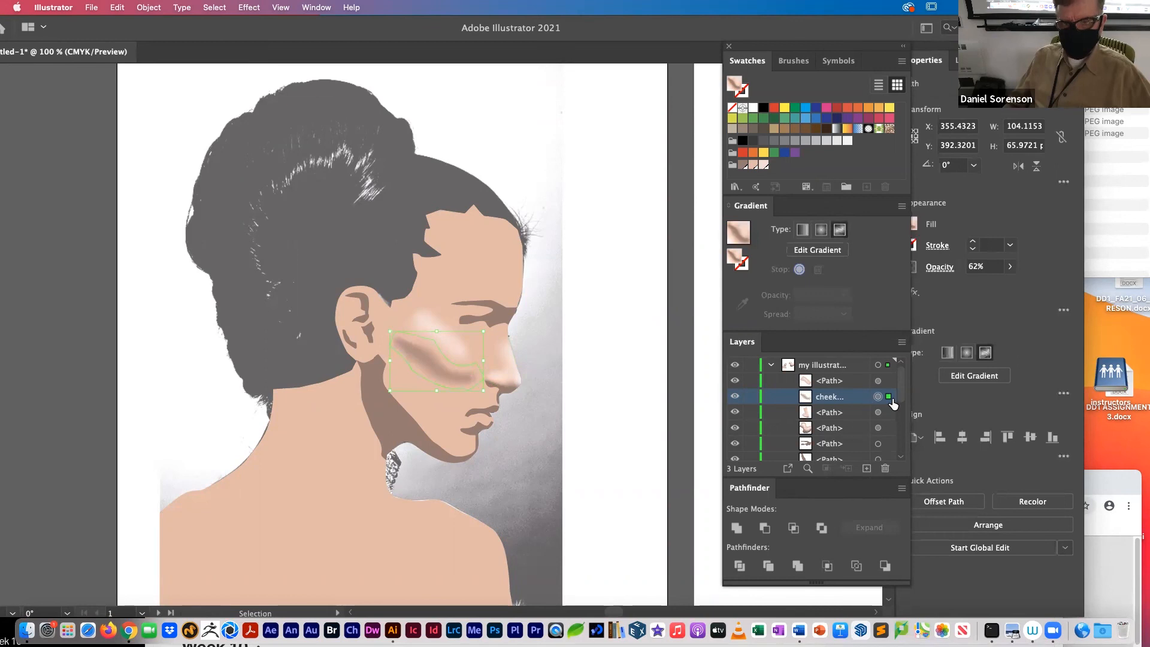
{"action": "left_click", "coordinate": [944, 267]}
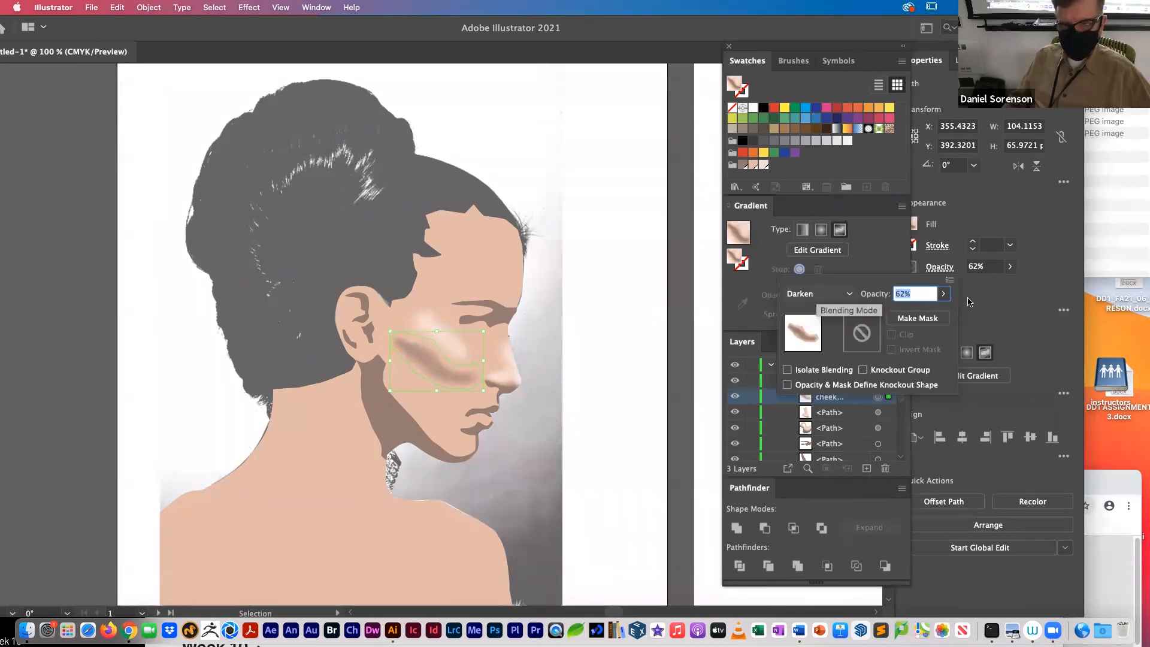
{"action": "left_click", "coordinate": [945, 296]}
{"action": "left_click_drag", "start_coordinate": [921, 313], "coordinate": [908, 314]}
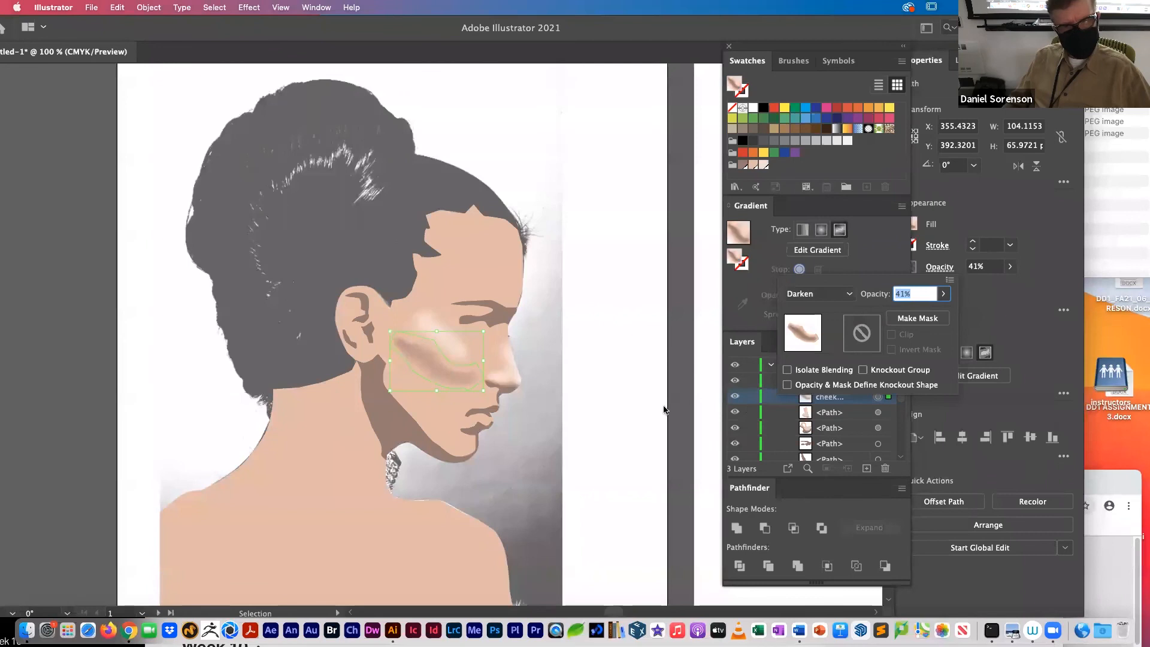
{"action": "key", "text": "Escape"}
{"action": "key", "text": "a"}
{"action": "left_click", "coordinate": [618, 407]}
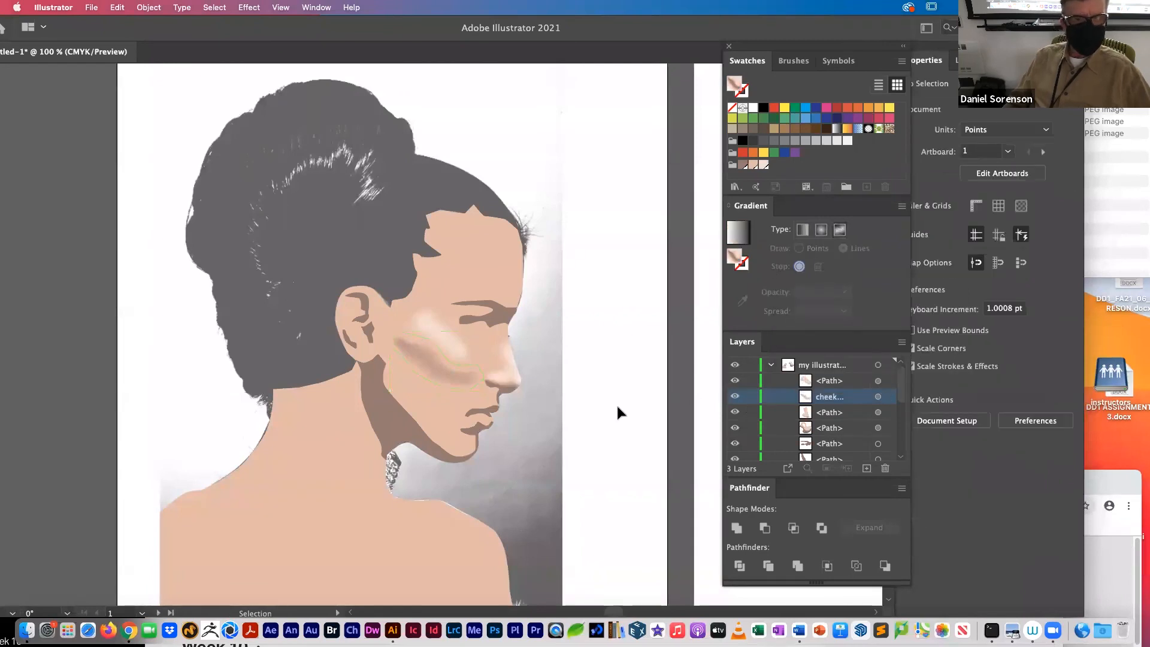
Step: Hide the highlights layer so only the illustrated skin and shadow shapes show on the portrait artboard
{"action": "key", "text": "super+minus"}
{"action": "key", "text": "super+minus"}
{"action": "key", "text": "super+minus"}
{"action": "key", "text": "v"}
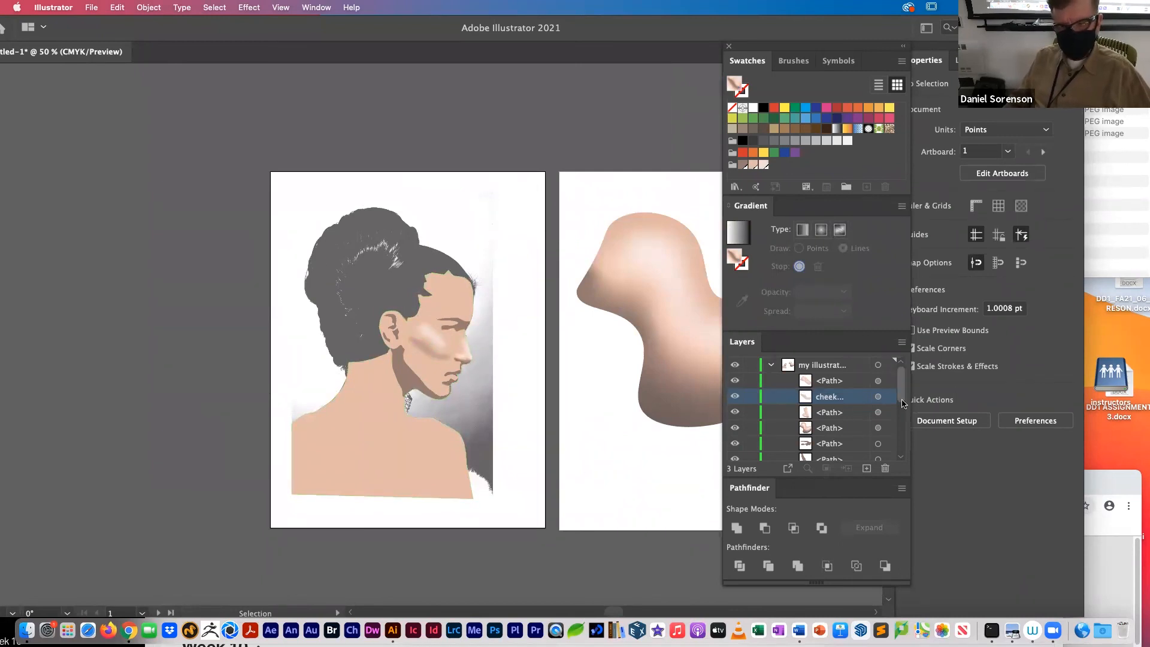
{"action": "scroll", "coordinate": [899, 413], "scroll_direction": "down", "scroll_amount": 5}
{"action": "left_click", "coordinate": [735, 422]}
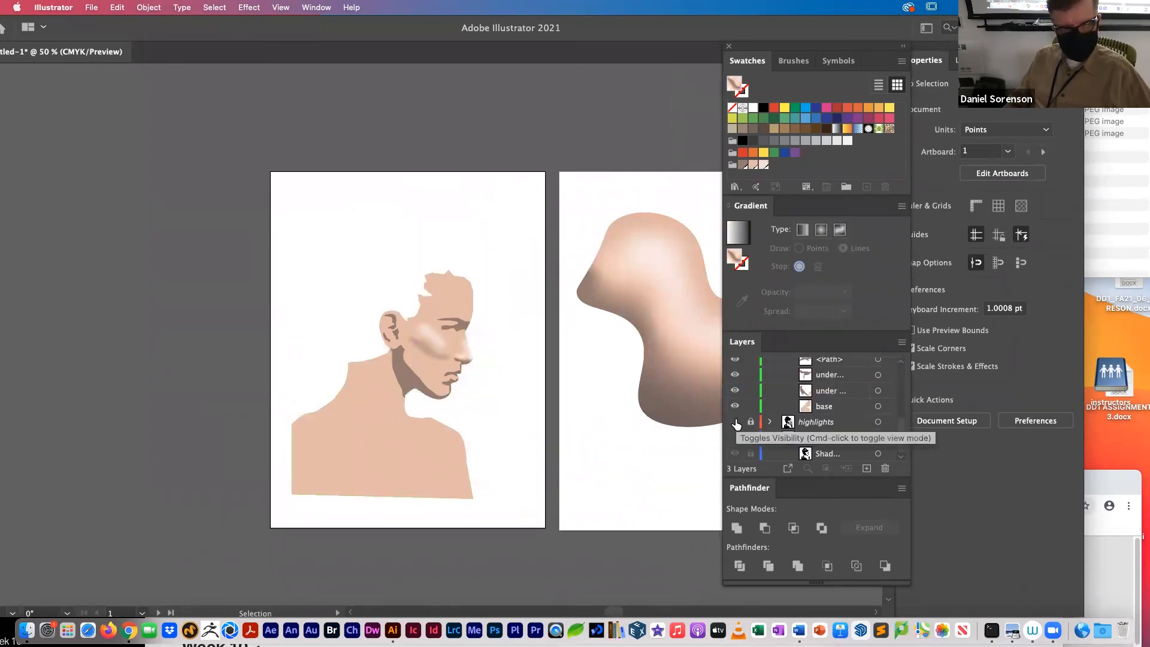
Step: Select the cheek shadow and reposition the freeform gradient stops along its upper edge nearest the ear, closer to the shape's outline
{"action": "key", "text": "super+space"}
{"action": "left_click_drag", "start_coordinate": [407, 316], "coordinate": [560, 429]}
{"action": "left_click", "coordinate": [446, 394]}
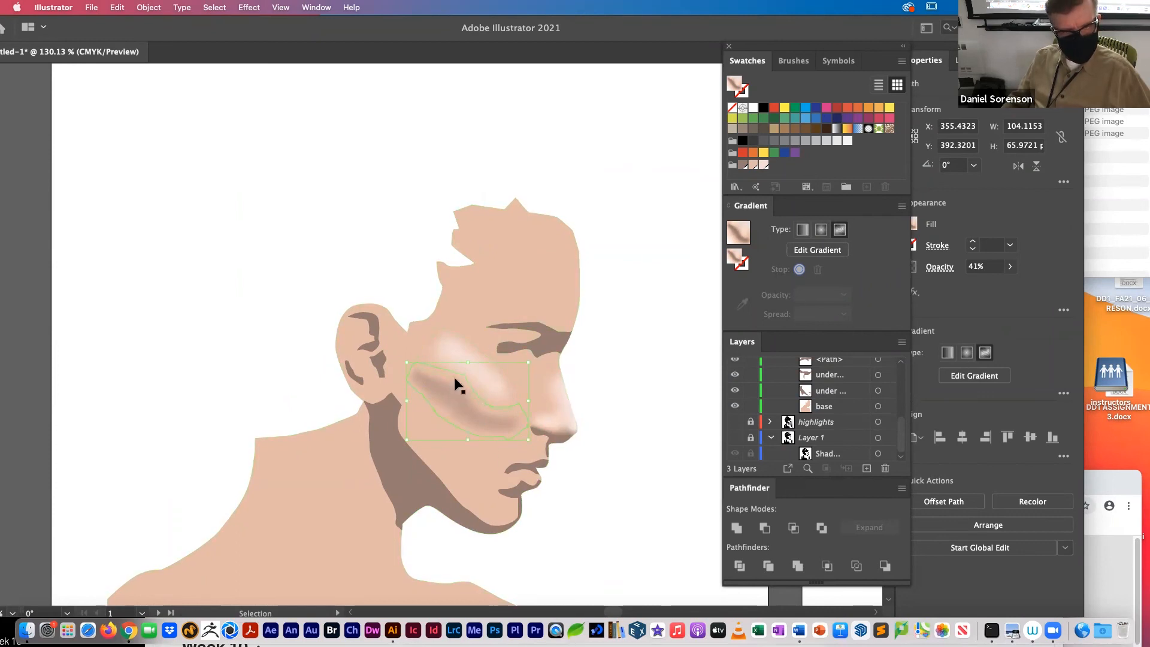
{"action": "left_click_drag", "start_coordinate": [206, 32], "coordinate": [294, 33]}
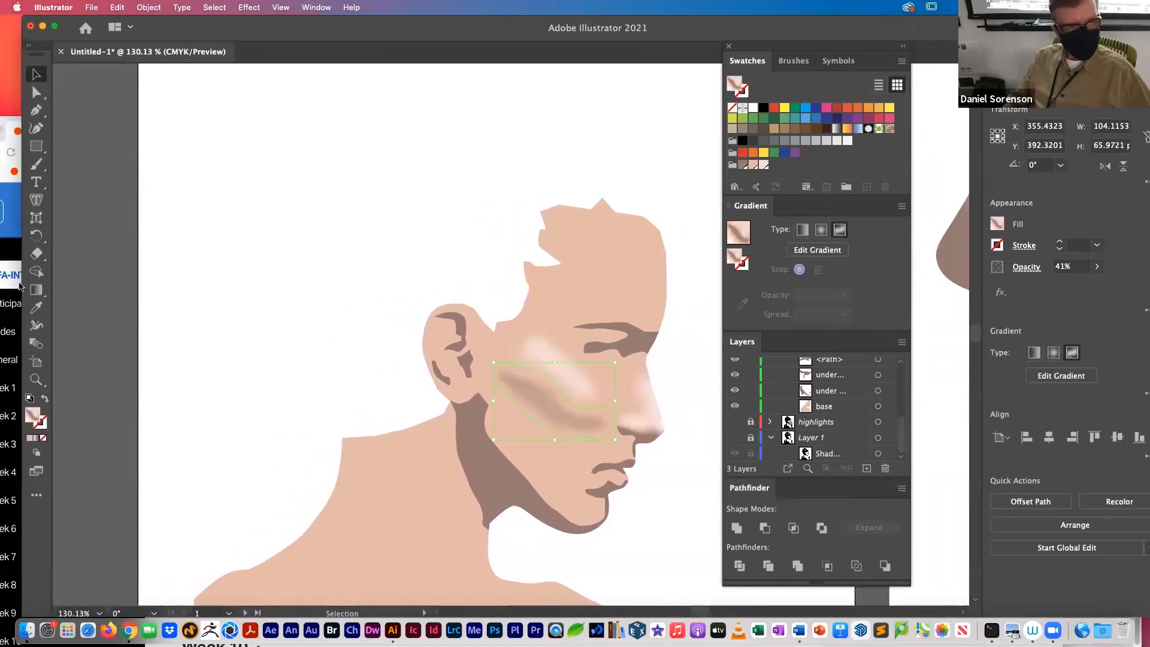
{"action": "left_click", "coordinate": [36, 290]}
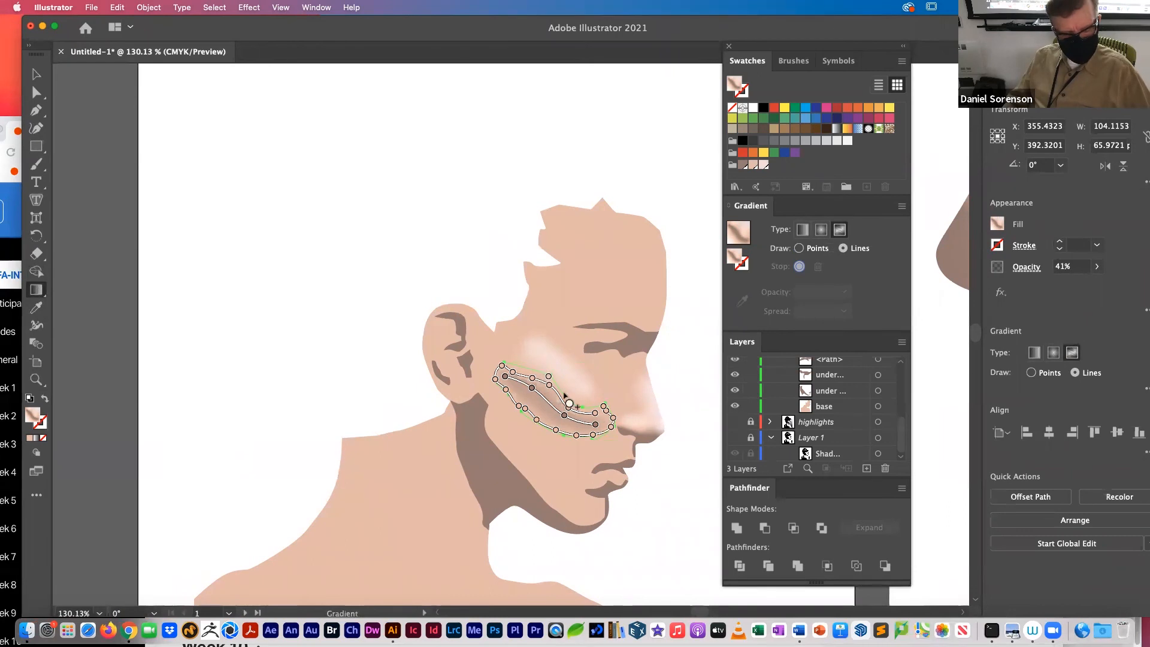
{"action": "key", "text": "super+equal"}
{"action": "key", "text": "super+equal"}
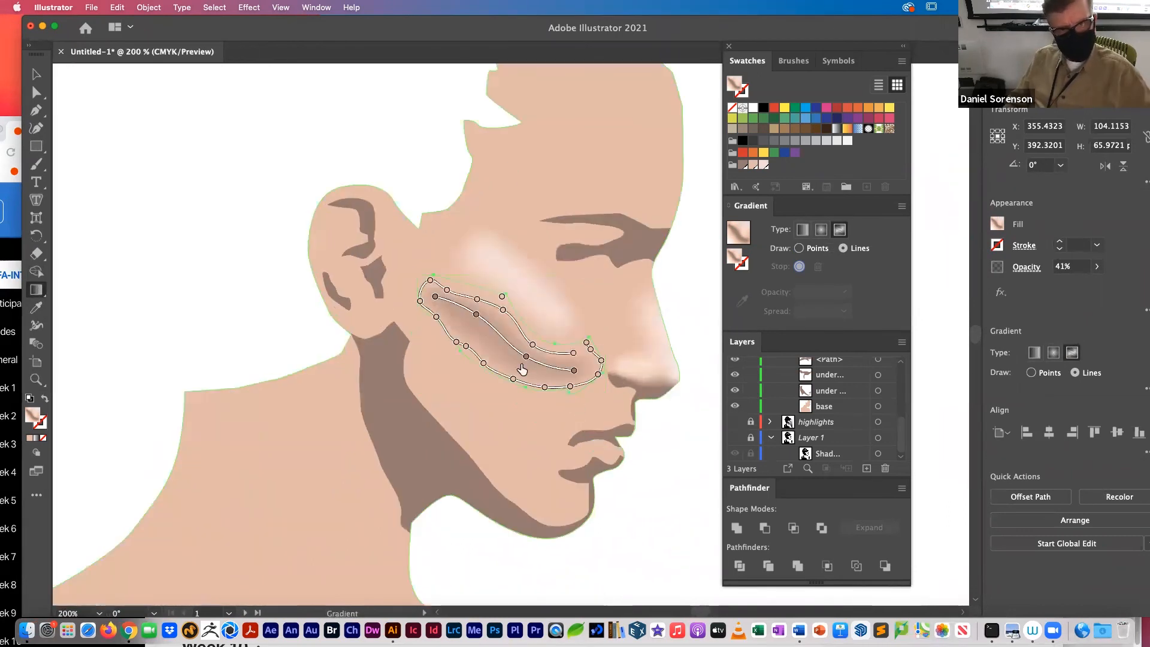
{"action": "left_click", "coordinate": [504, 311]}
{"action": "mouse_move", "coordinate": [504, 310]}
{"action": "left_mouse_down"}
{"action": "mouse_move", "coordinate": [514, 298]}
{"action": "mouse_move", "coordinate": [479, 298]}
{"action": "left_mouse_up"}
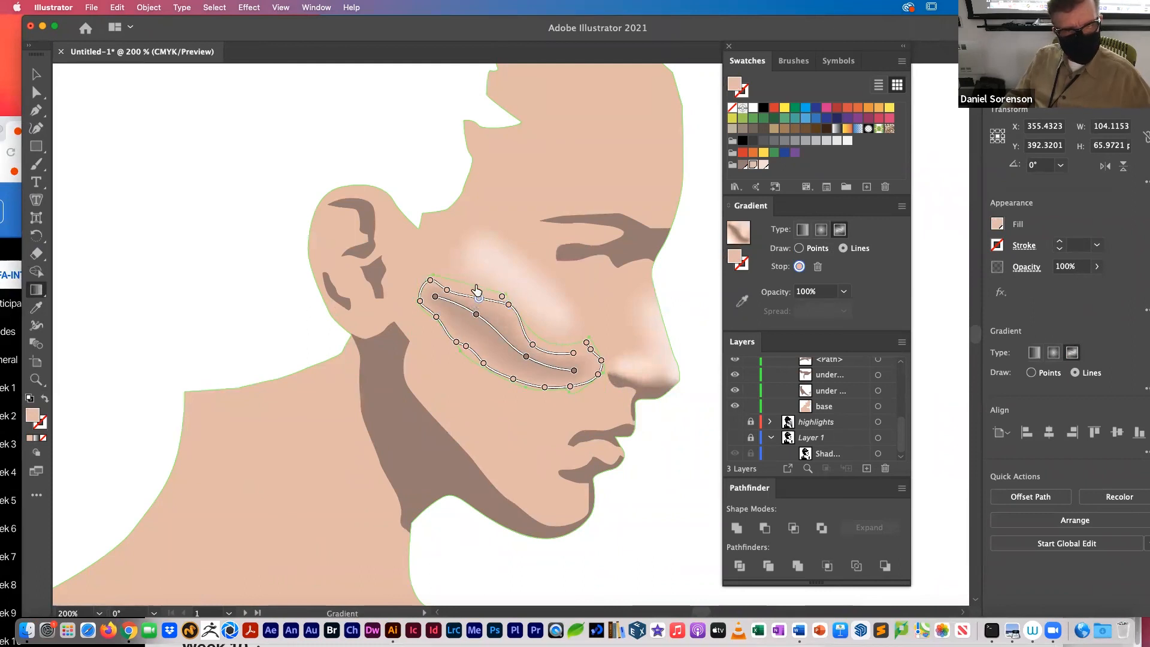
{"action": "left_click_drag", "start_coordinate": [447, 293], "coordinate": [455, 281]}
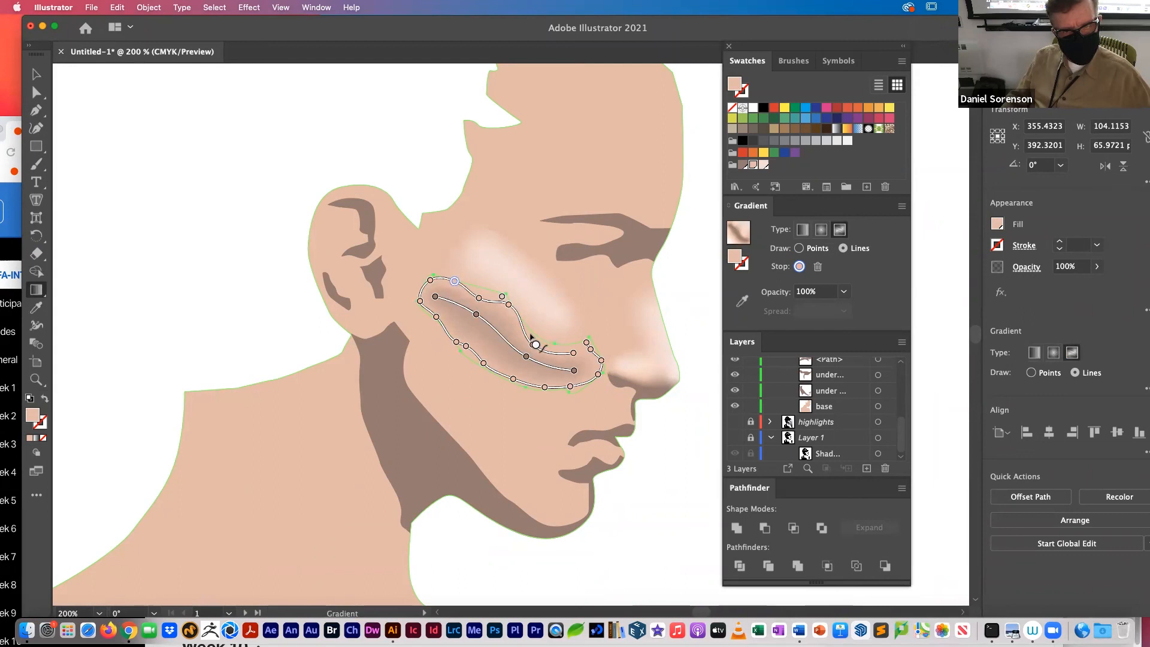
Step: Reshape the gradient line along the cheek shadow's upper edge toward the nose, adding a stop at the inward bend, and deselect
{"action": "left_click_drag", "start_coordinate": [532, 346], "coordinate": [538, 336]}
{"action": "left_click", "coordinate": [576, 347]}
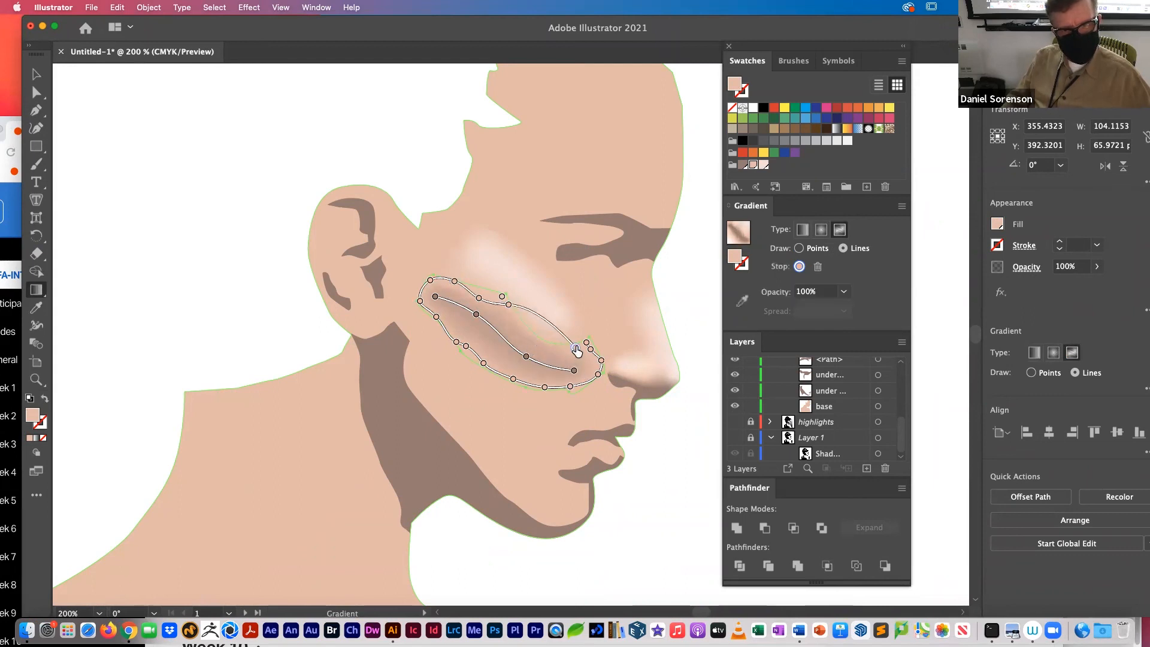
{"action": "left_click", "coordinate": [542, 319]}
{"action": "left_click_drag", "start_coordinate": [543, 319], "coordinate": [532, 342]}
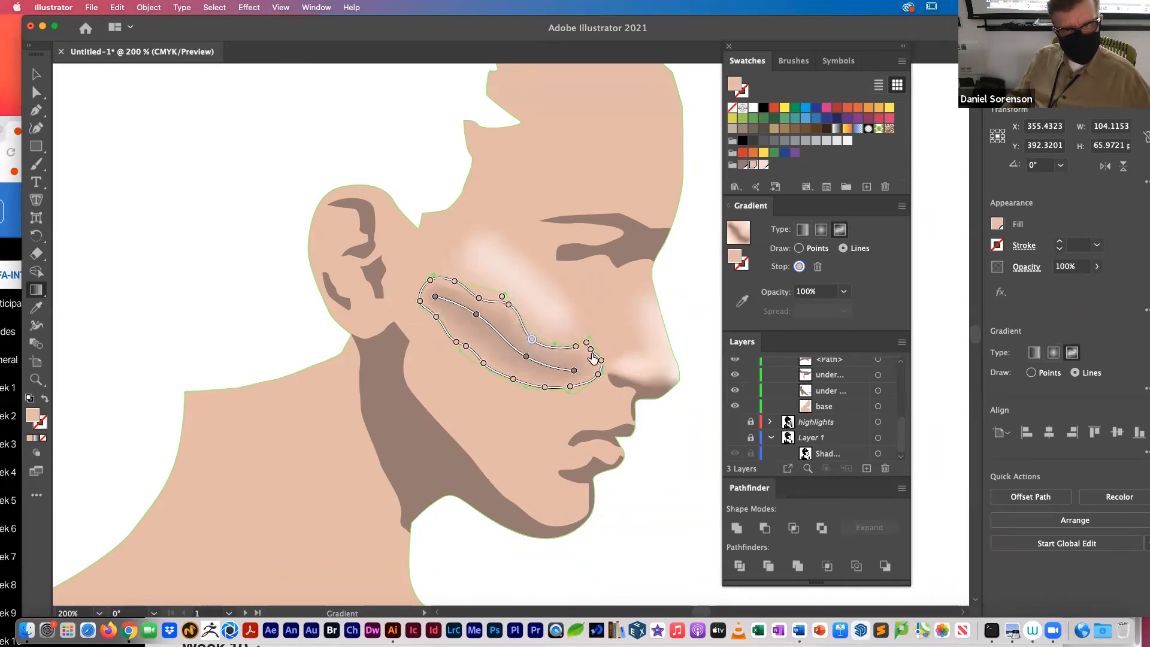
{"action": "left_click", "coordinate": [508, 305]}
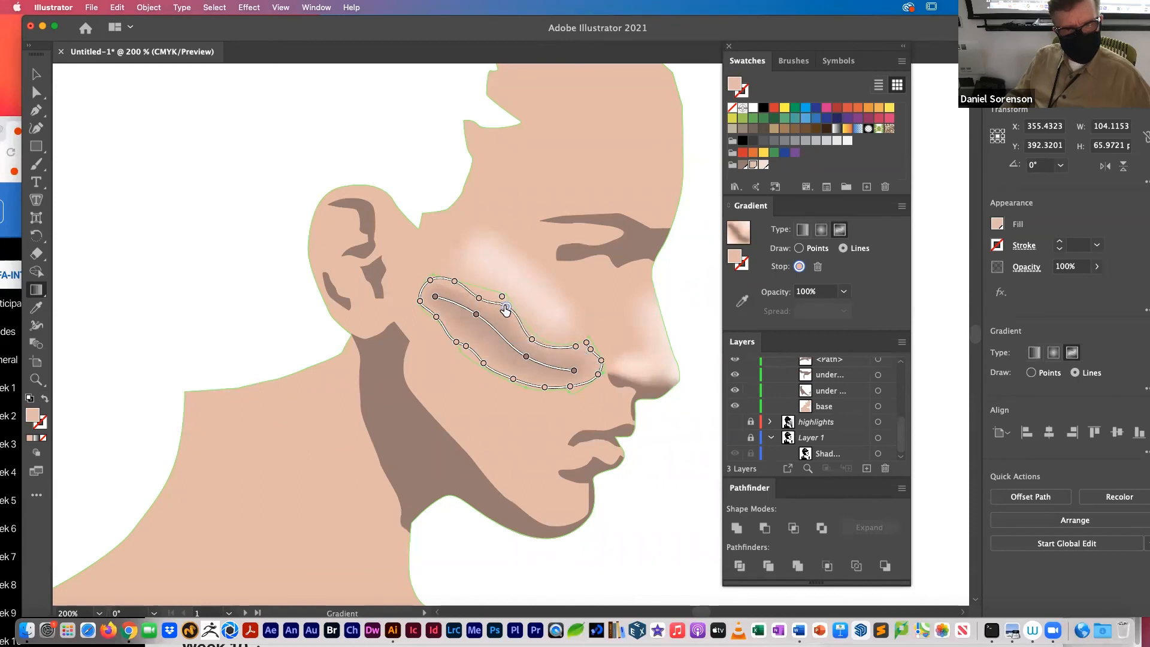
{"action": "left_click", "coordinate": [455, 282]}
{"action": "left_click_drag", "start_coordinate": [454, 281], "coordinate": [453, 287]}
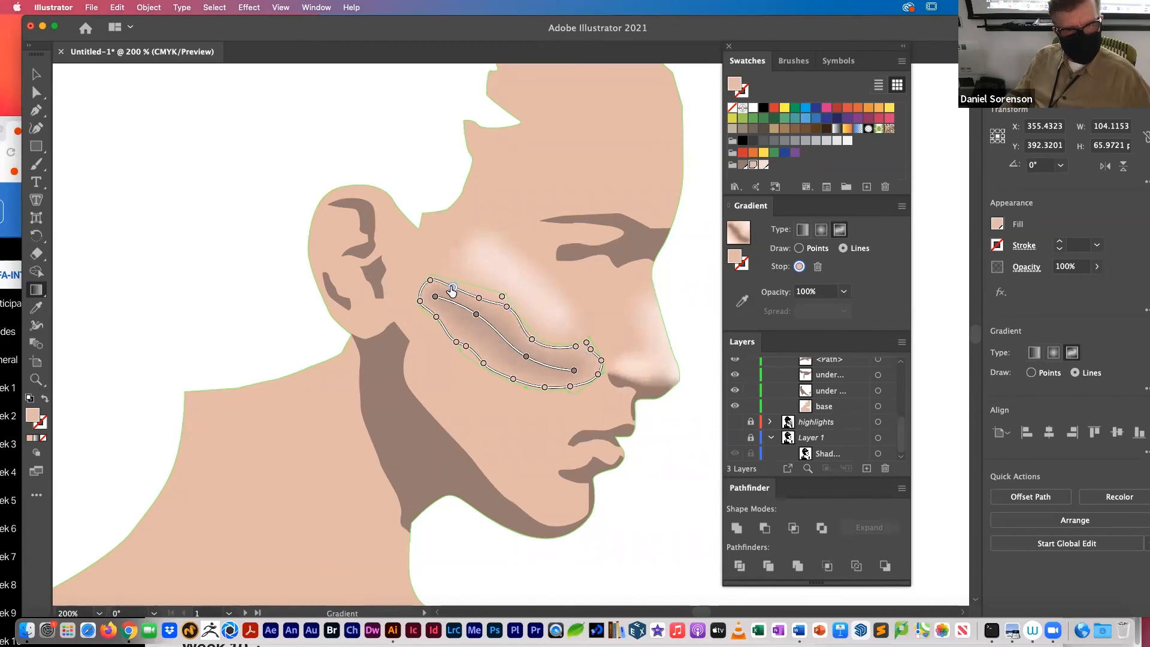
{"action": "left_click", "coordinate": [431, 282]}
{"action": "left_click", "coordinate": [678, 305], "text": "super"}
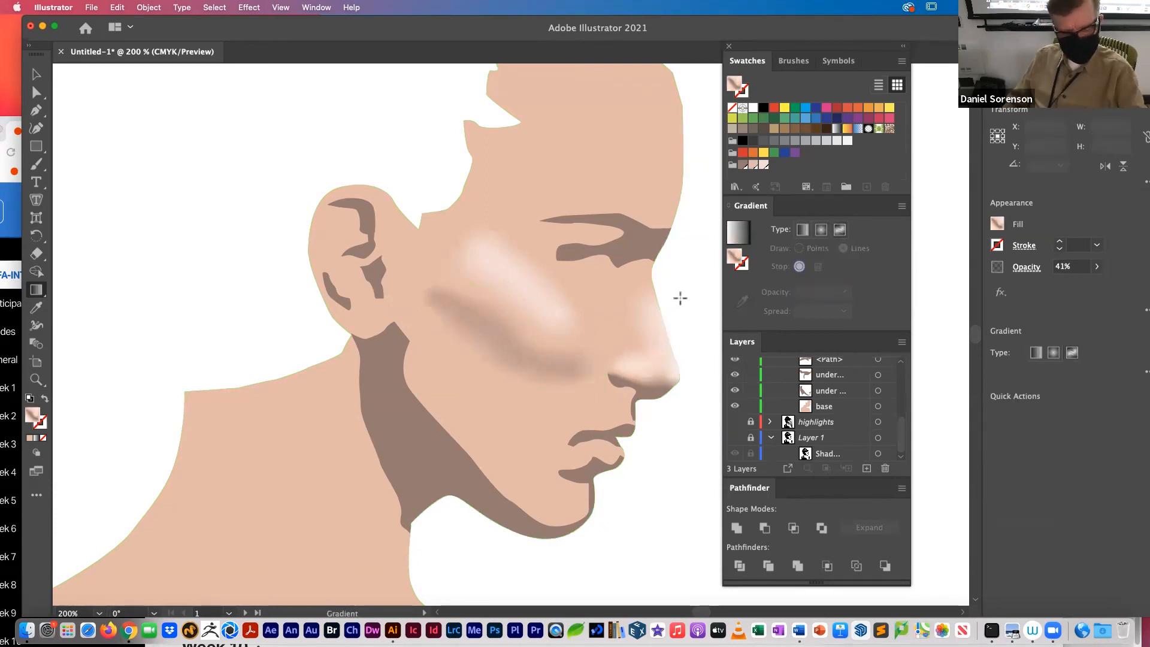
Step: Set the tint of the middle color stop in the cheek highlight's gradient to 69.74% and clear the selection
{"action": "key", "text": "super+minus"}
{"action": "key", "text": "super+minus"}
{"action": "key", "text": "super+minus"}
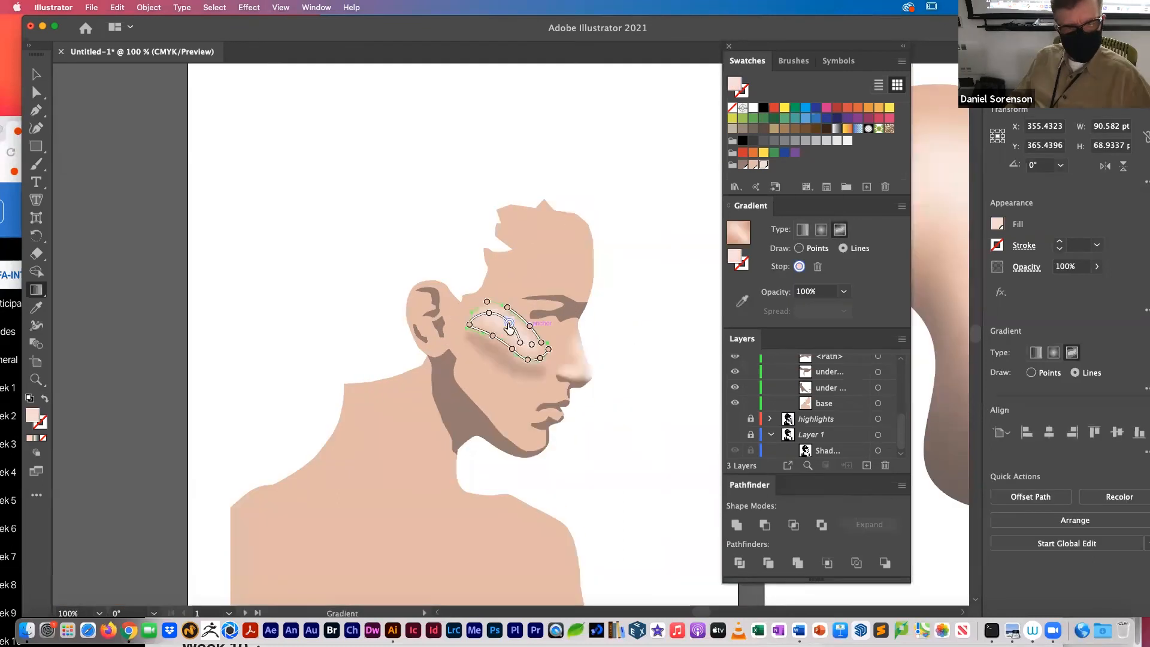
{"action": "double_click", "coordinate": [509, 324]}
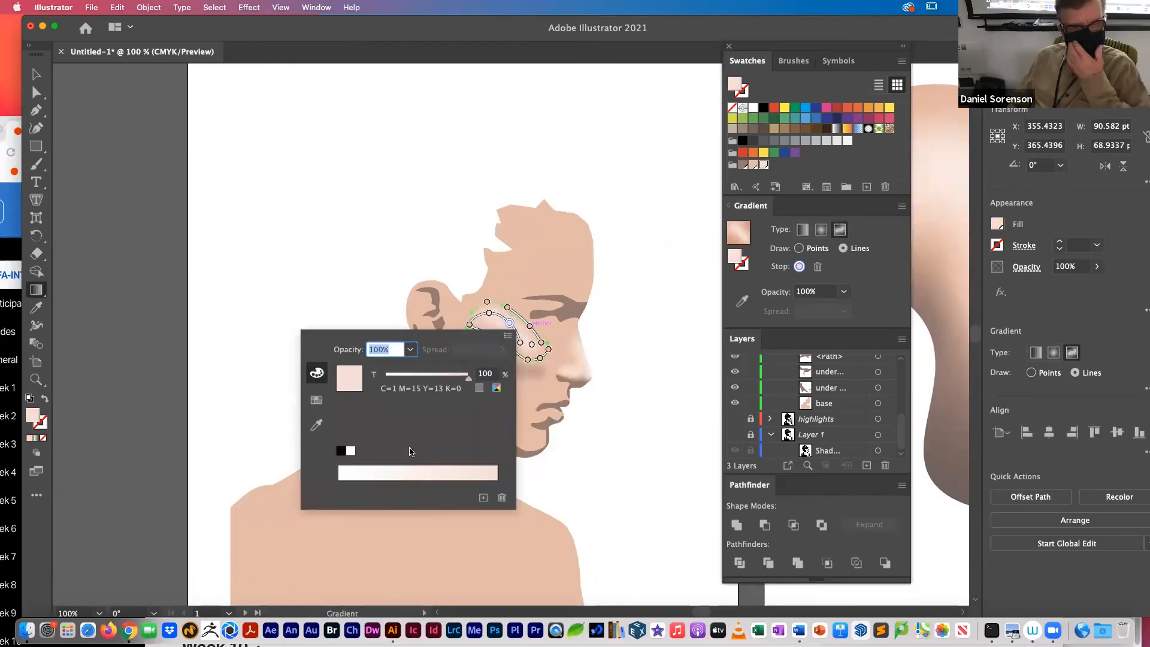
{"action": "left_click", "coordinate": [454, 469]}
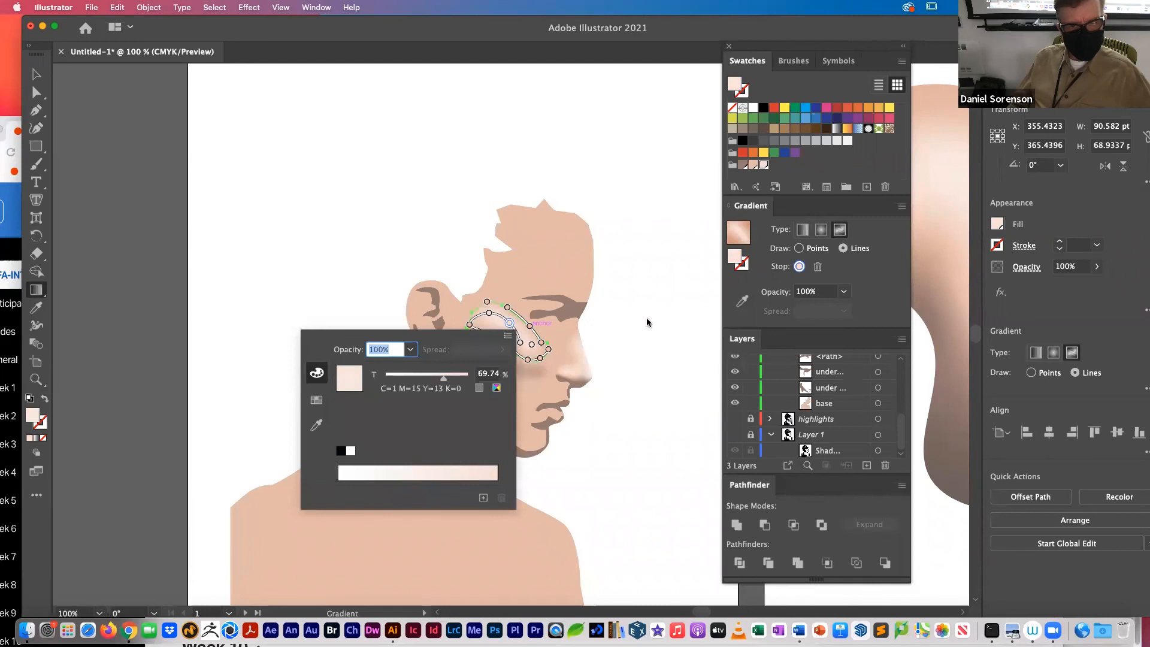
{"action": "left_click", "coordinate": [648, 322]}
{"action": "left_click", "coordinate": [648, 322], "text": "super"}
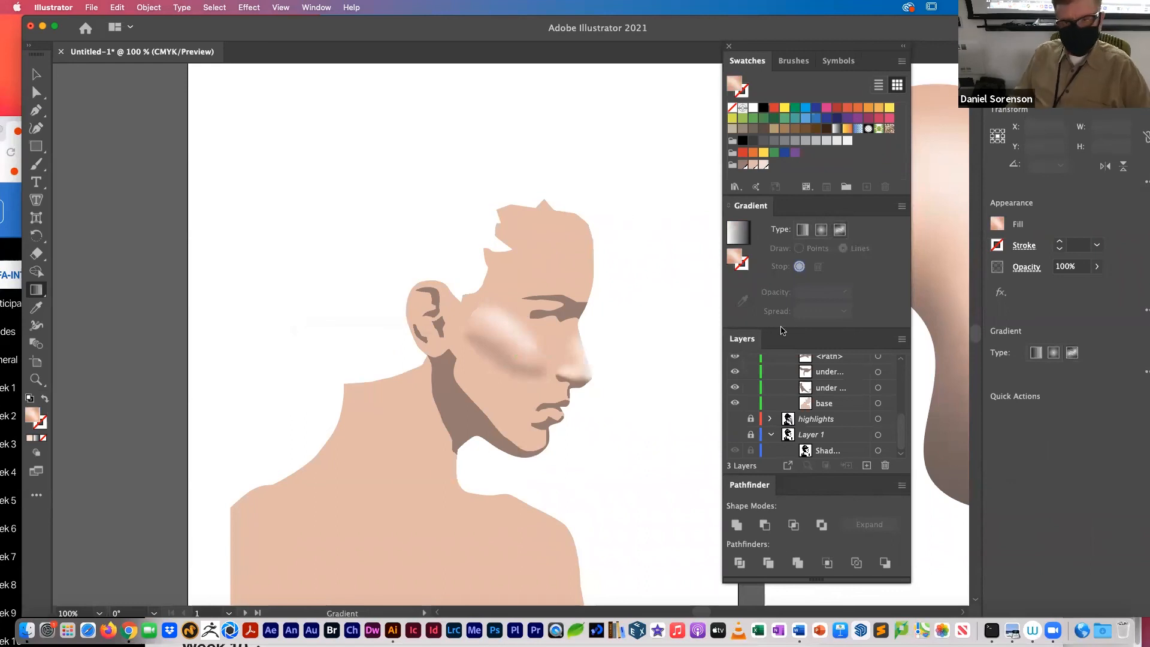
Step: Collapse the my illustration layer, toggle its visibility off and on, and show the highlights layer
{"action": "left_click_drag", "start_coordinate": [902, 435], "coordinate": [911, 337]}
{"action": "left_click", "coordinate": [771, 363]}
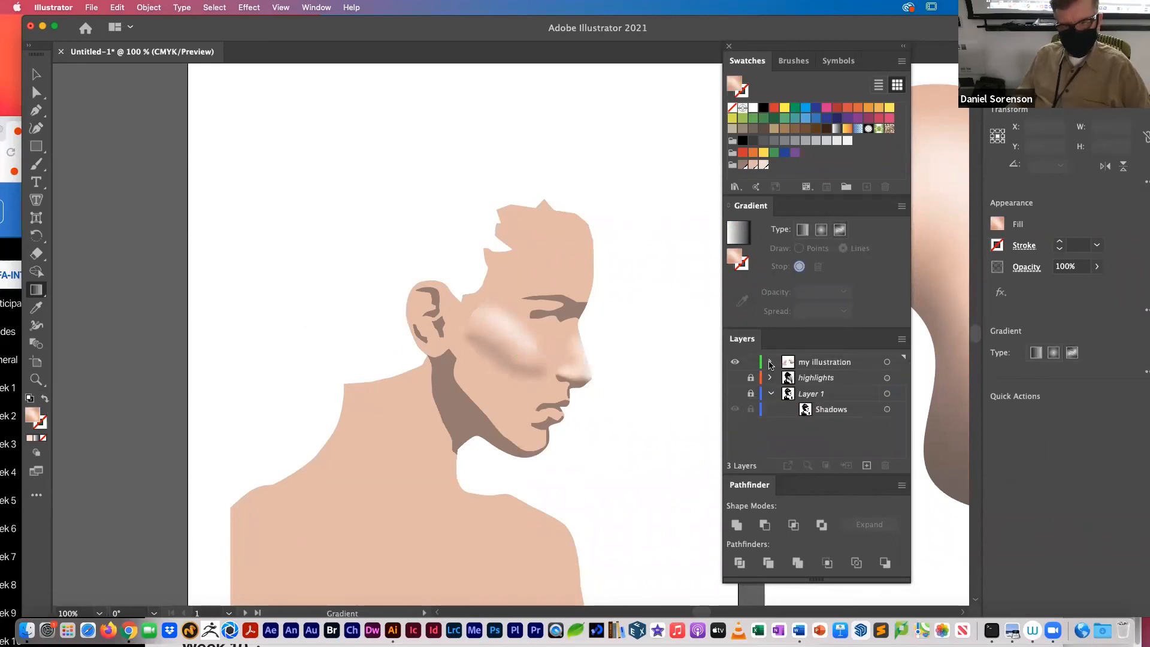
{"action": "left_click", "coordinate": [734, 363]}
{"action": "left_click", "coordinate": [735, 363]}
{"action": "left_click", "coordinate": [734, 378]}
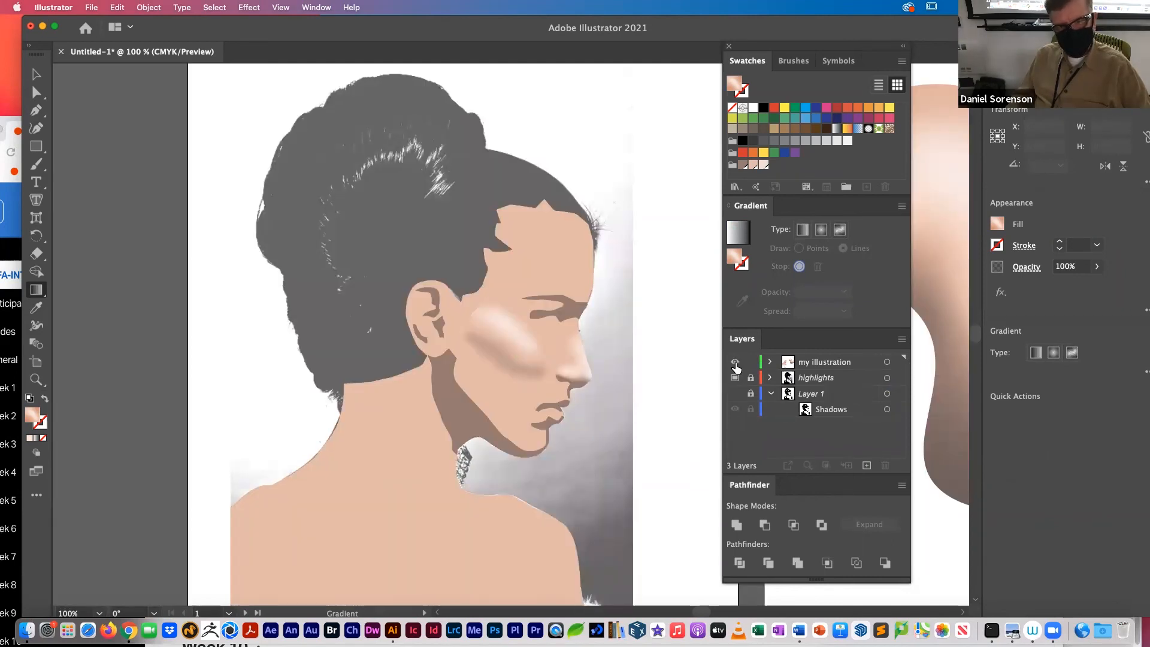
Step: Make the top path in the my illustration layer the active position for new artwork, and hide the base skin shape
{"action": "left_click", "coordinate": [827, 365]}
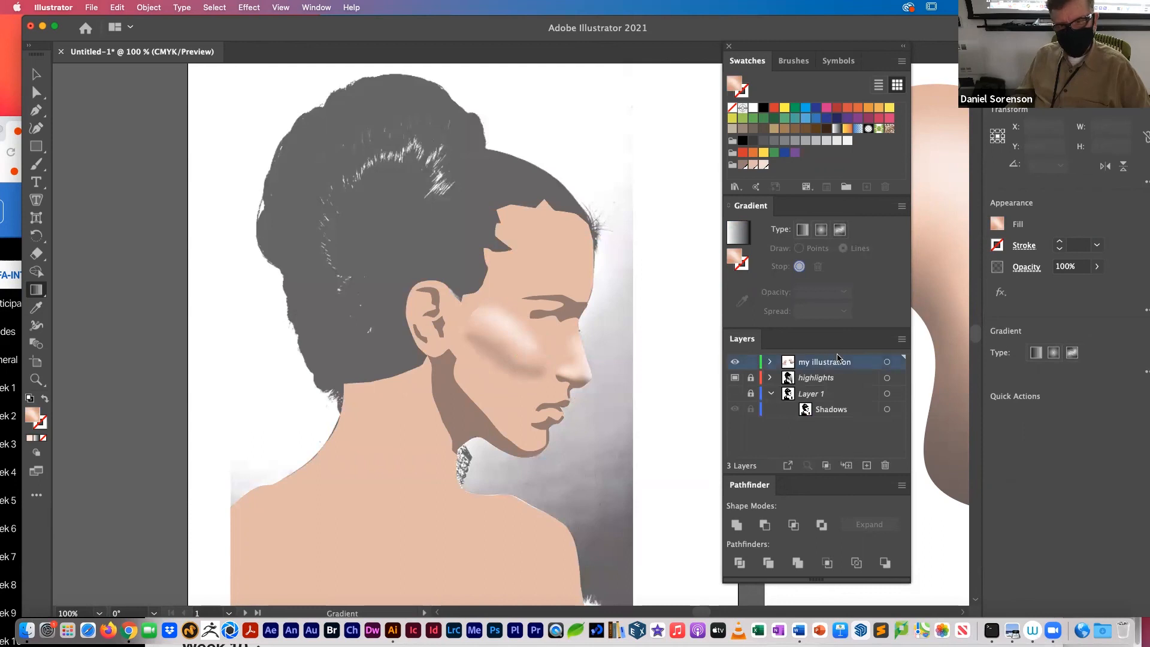
{"action": "left_click", "coordinate": [772, 364]}
{"action": "left_click", "coordinate": [855, 380]}
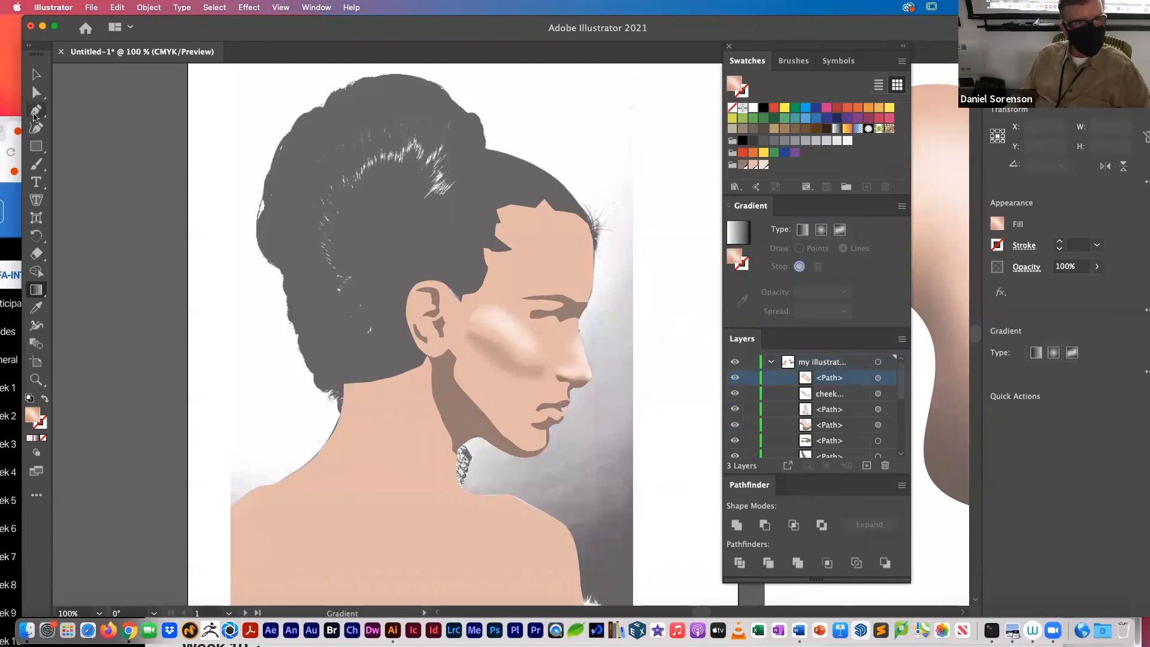
{"action": "left_click", "coordinate": [39, 111]}
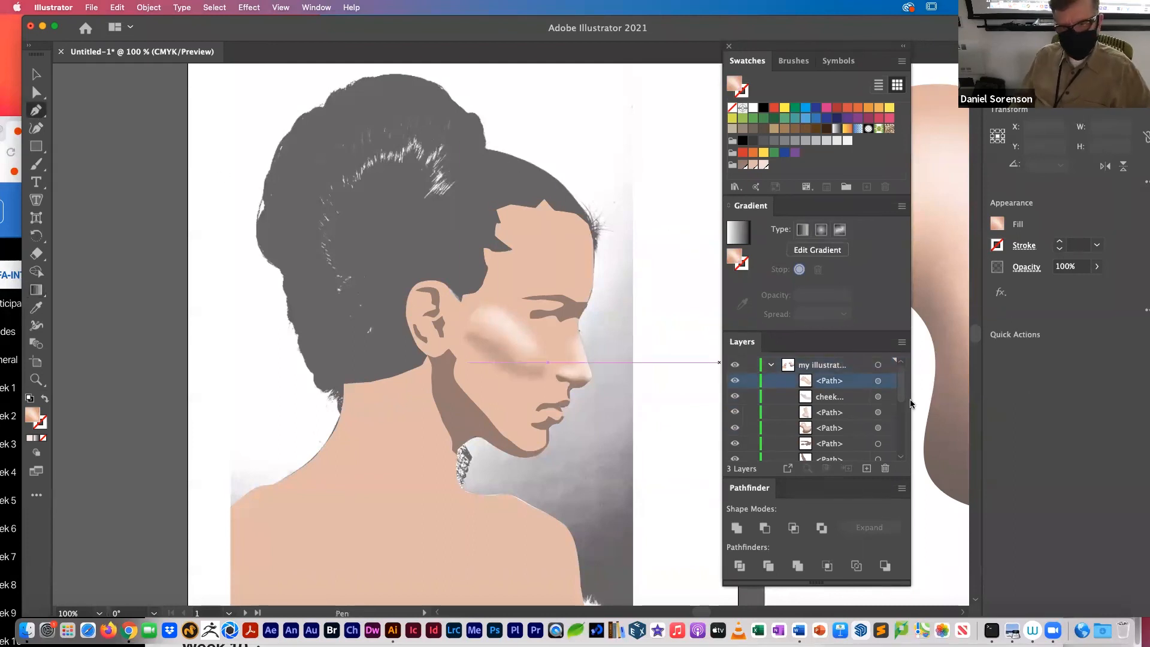
{"action": "scroll", "coordinate": [896, 398], "scroll_direction": "down", "scroll_amount": 5}
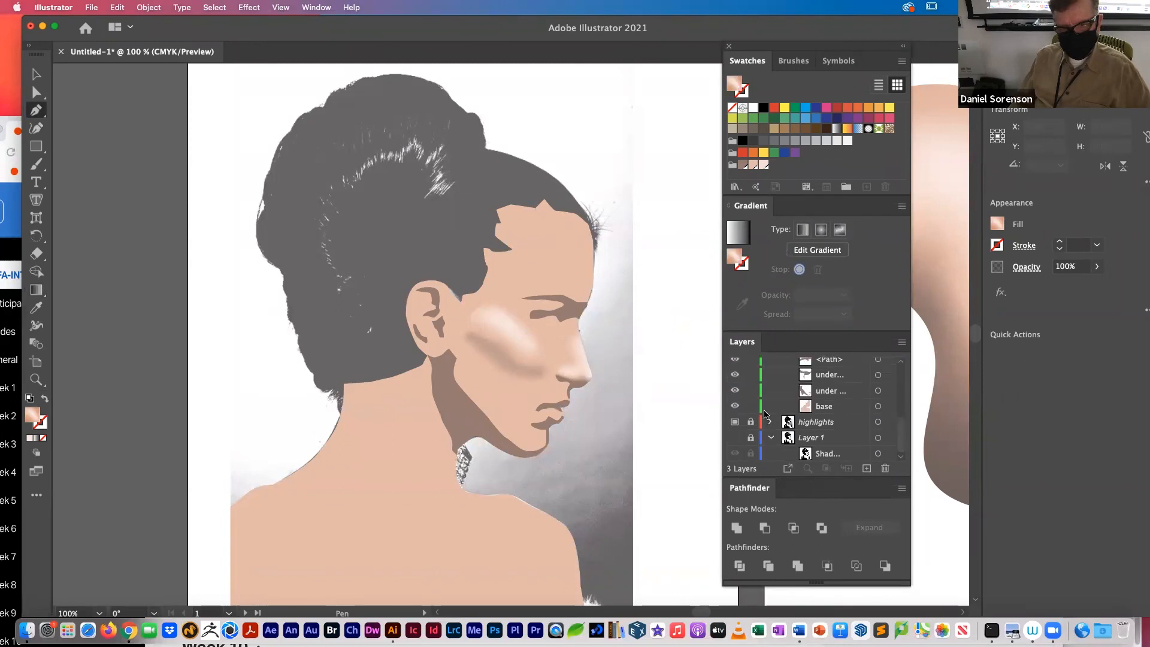
{"action": "left_click", "coordinate": [735, 406]}
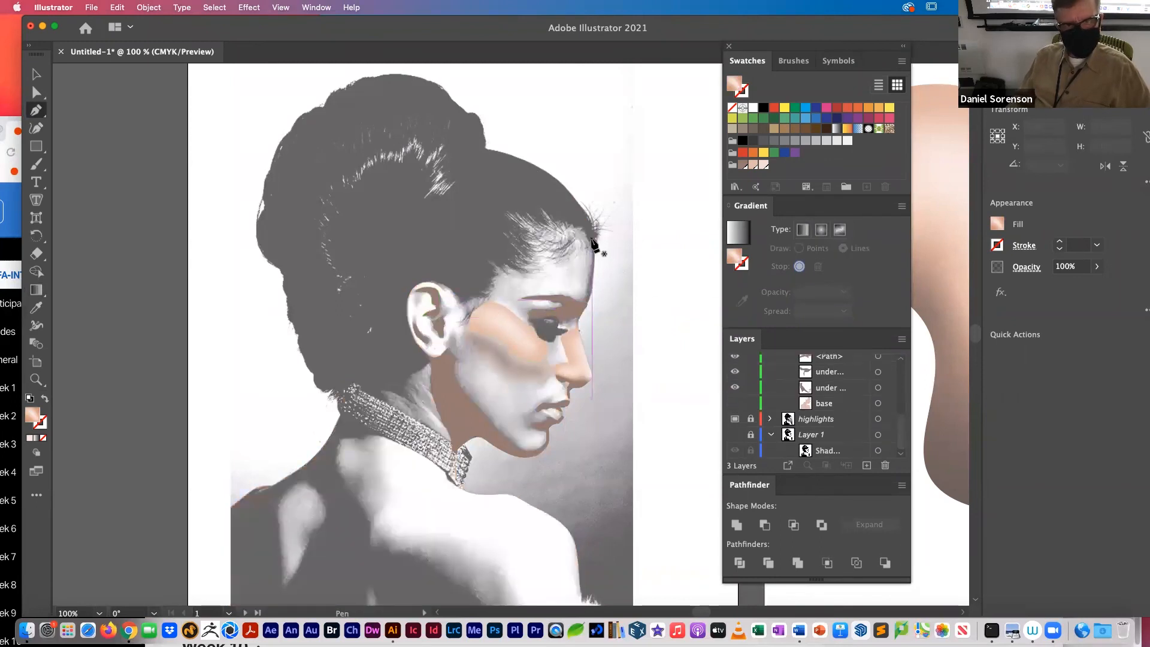
Step: Trace the hair outline with the Pen tool from the forehead hairline up over the bun, using no fill for the path
{"action": "left_click_drag", "start_coordinate": [596, 249], "coordinate": [575, 197]}
{"action": "left_click", "coordinate": [548, 173]}
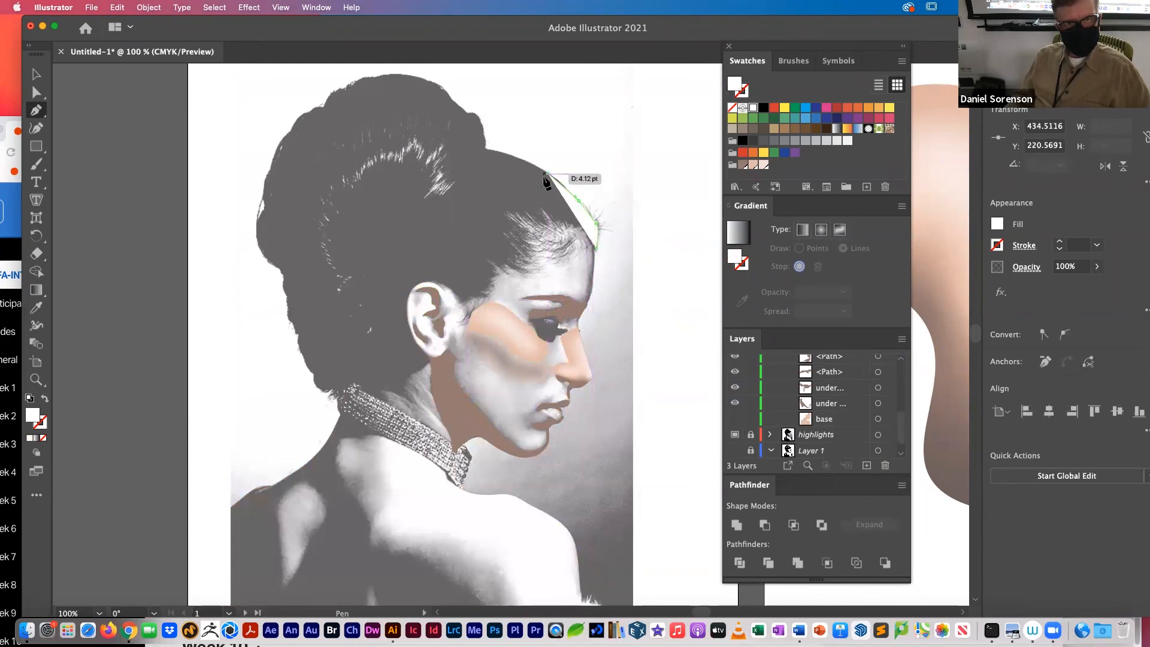
{"action": "left_click", "coordinate": [43, 438]}
{"action": "left_click", "coordinate": [528, 161]}
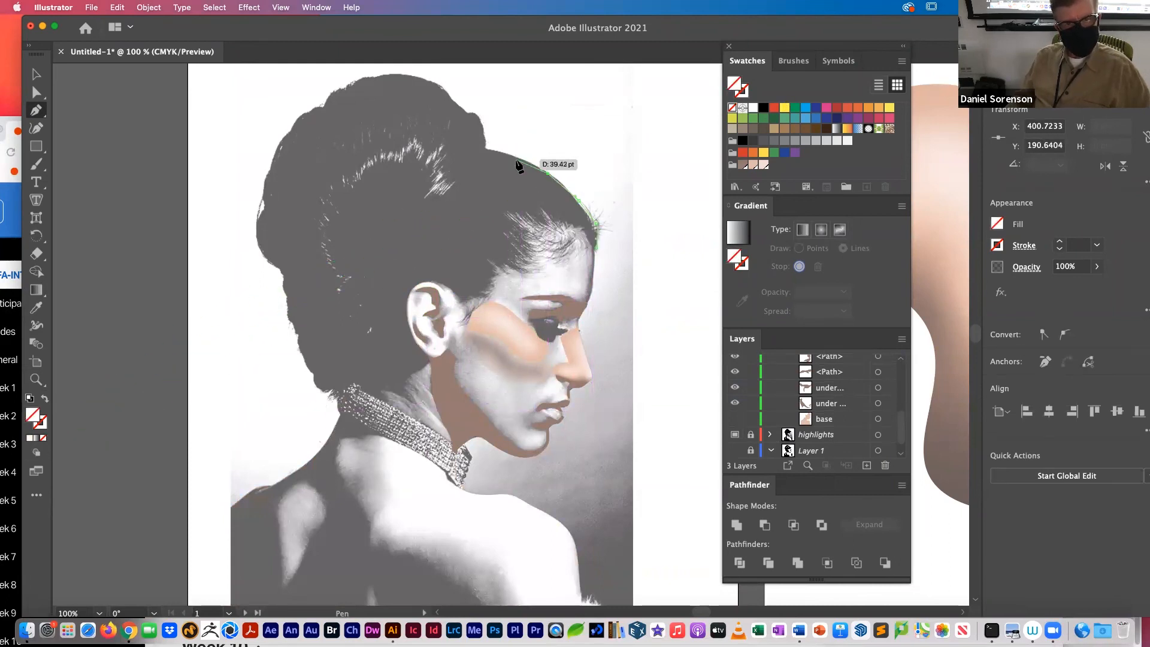
{"action": "left_click", "coordinate": [483, 148]}
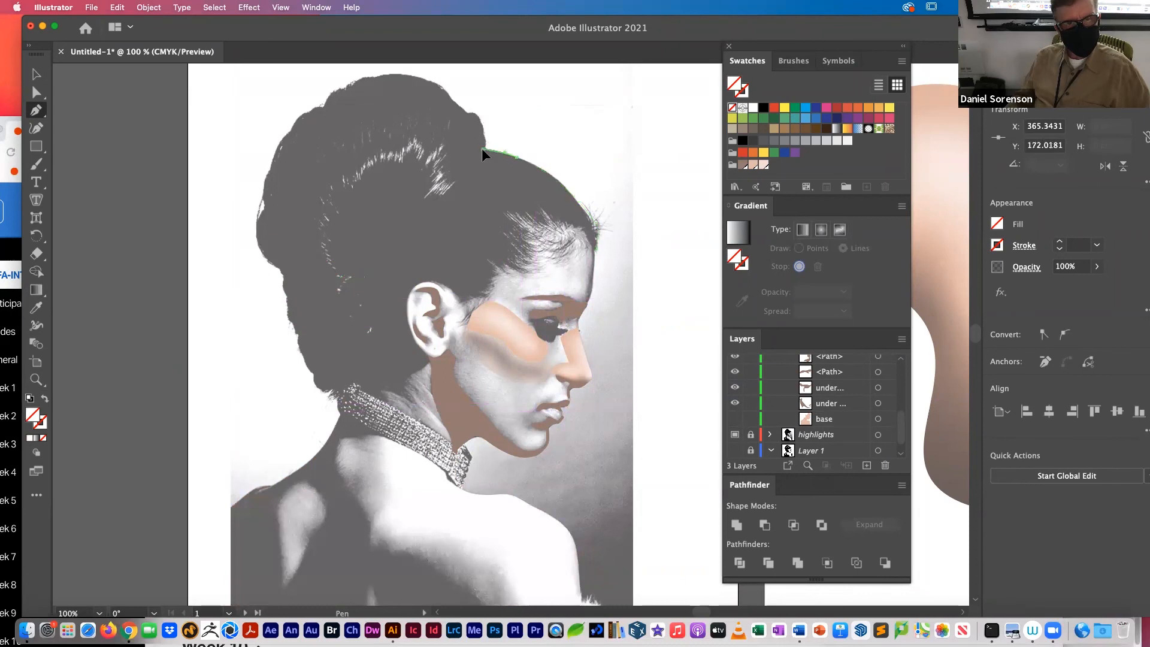
{"action": "left_click", "coordinate": [482, 114]}
{"action": "left_click", "coordinate": [464, 111]}
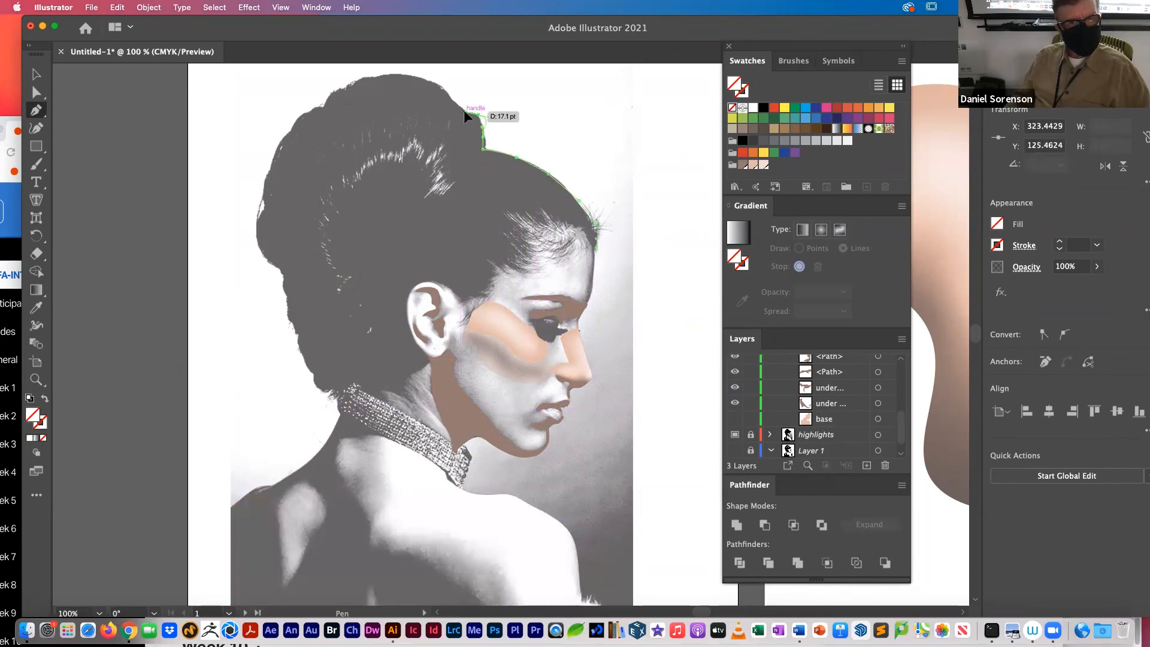
{"action": "left_click", "coordinate": [443, 89]}
{"action": "left_click_drag", "start_coordinate": [402, 77], "coordinate": [351, 81]}
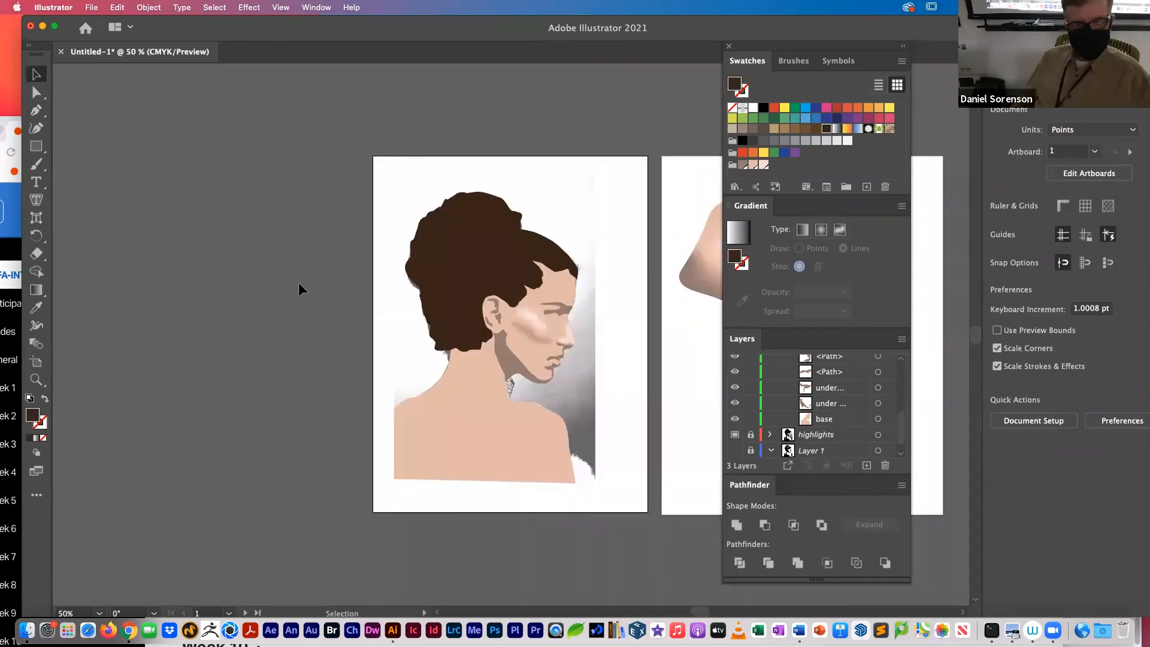
Step: Hide the highlights layer, and move the cheek shadow back onto the face just below the cheek highlight
{"action": "left_click", "coordinate": [343, 387]}
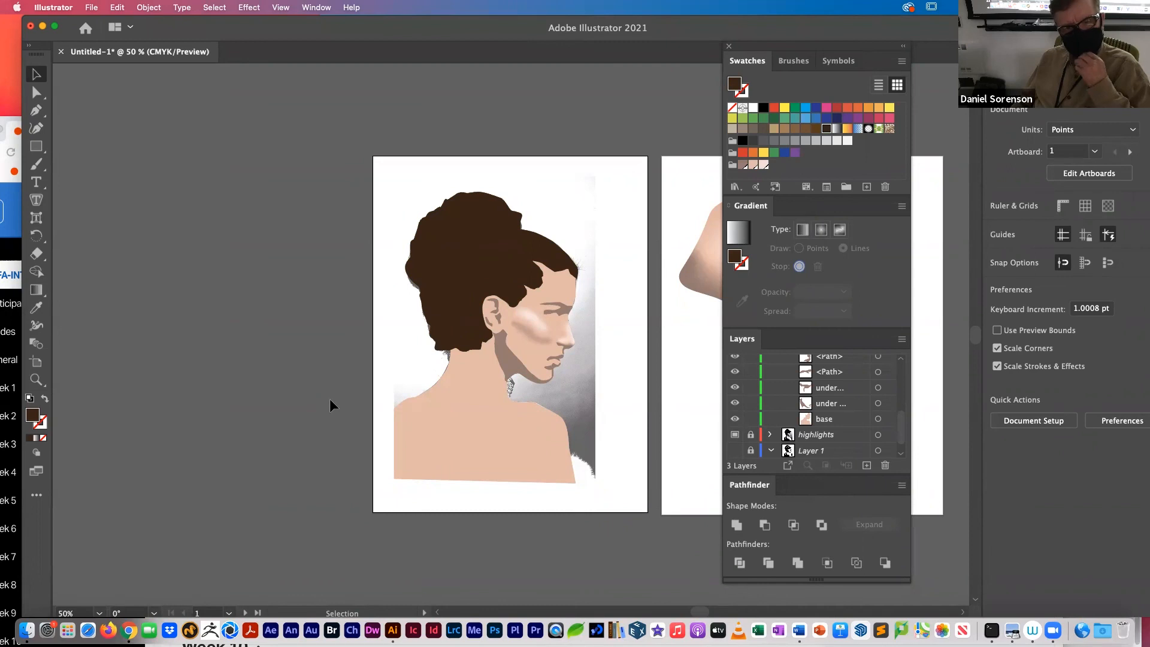
{"action": "left_click", "coordinate": [732, 437]}
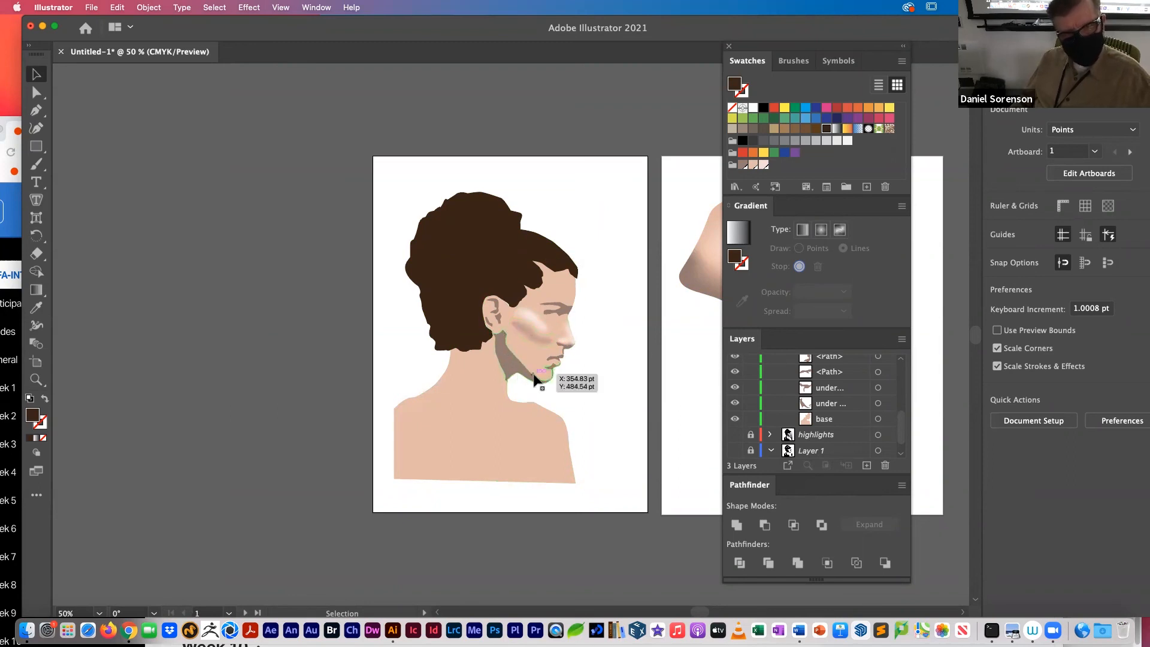
{"action": "left_click_drag", "start_coordinate": [616, 397], "coordinate": [532, 329]}
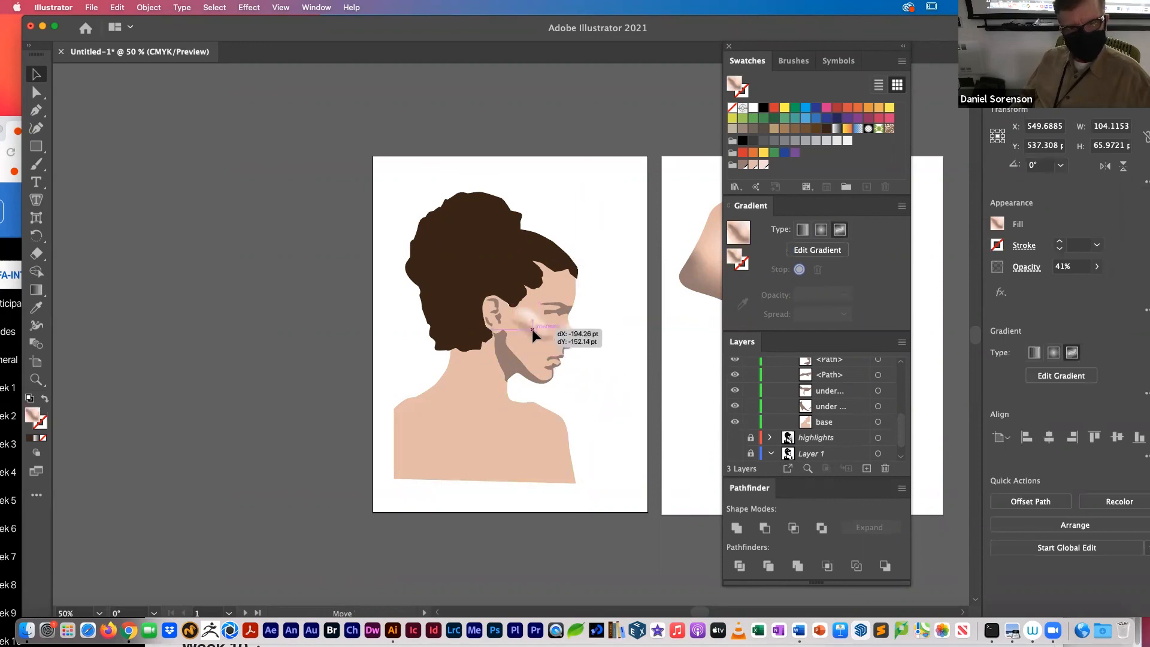
{"action": "left_click", "coordinate": [614, 383]}
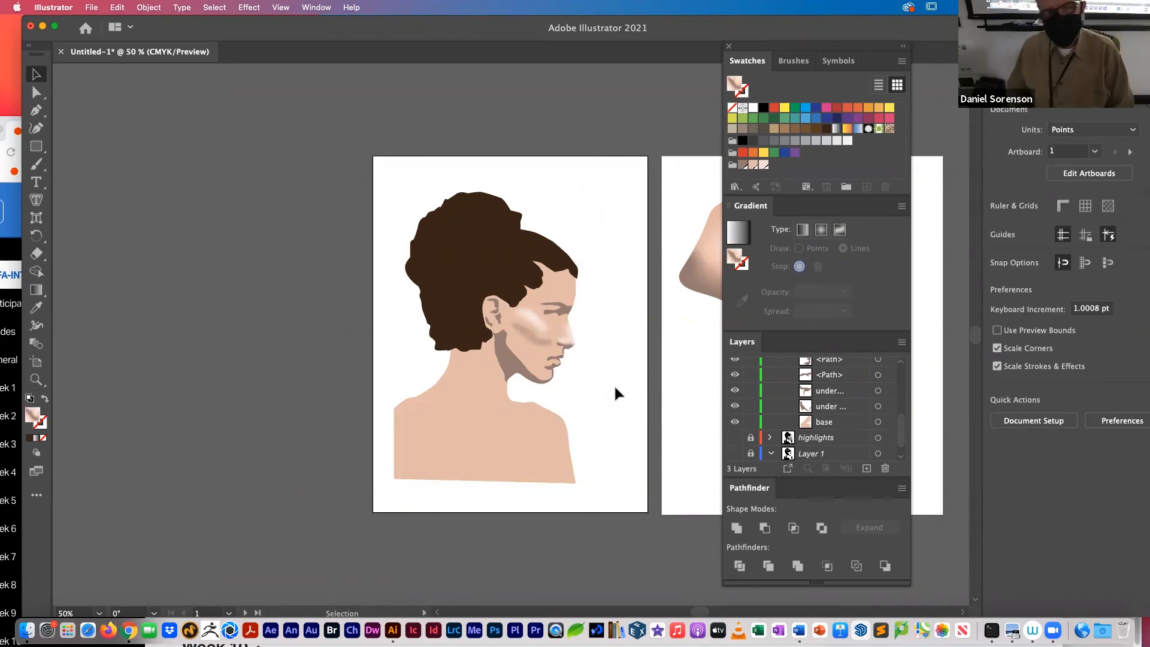